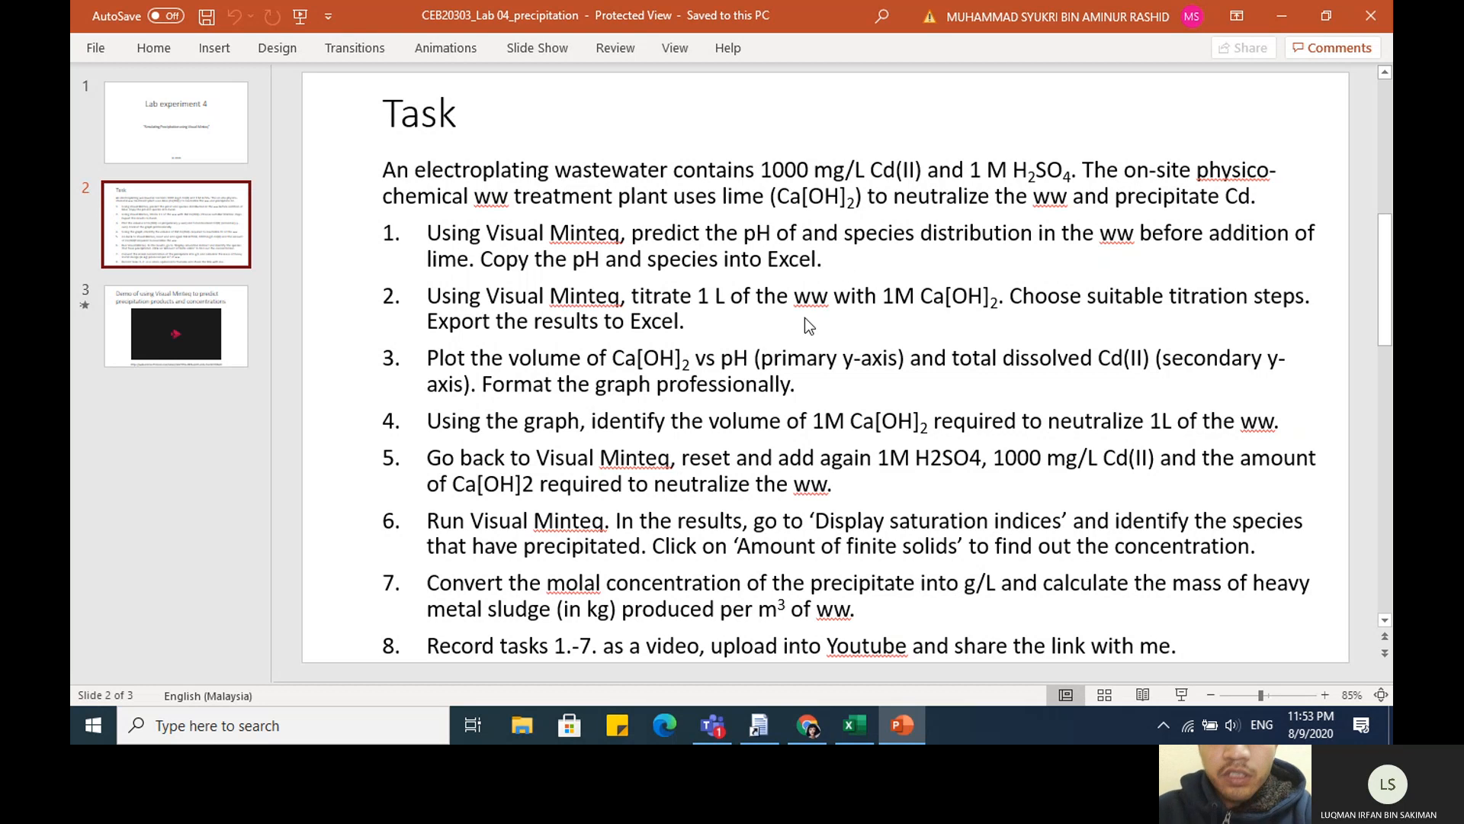
# Switch to Visual MINTEQ, review the various default settings and save them
pyautogui.click(761, 729)
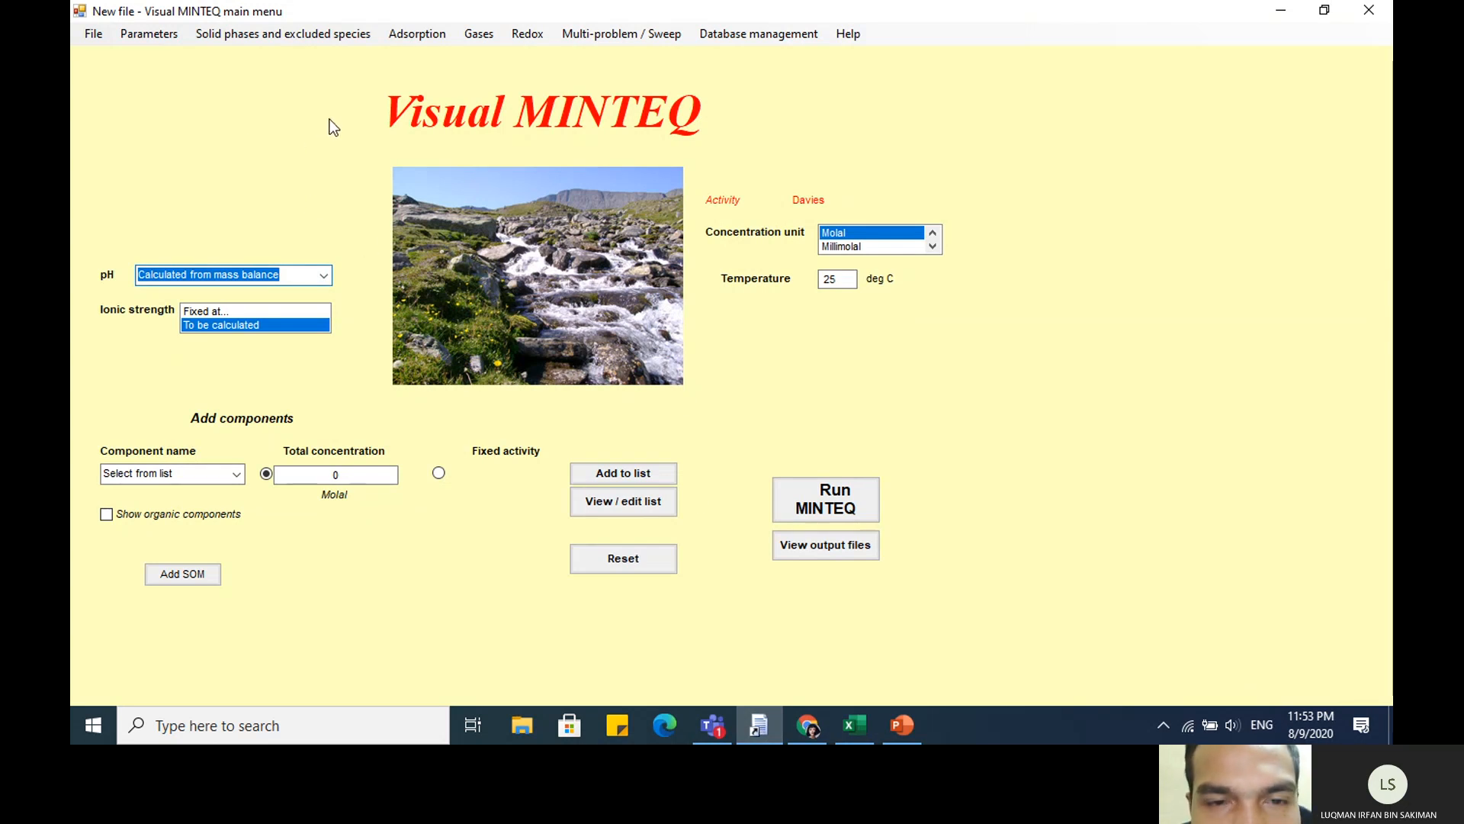
pyautogui.click(158, 35)
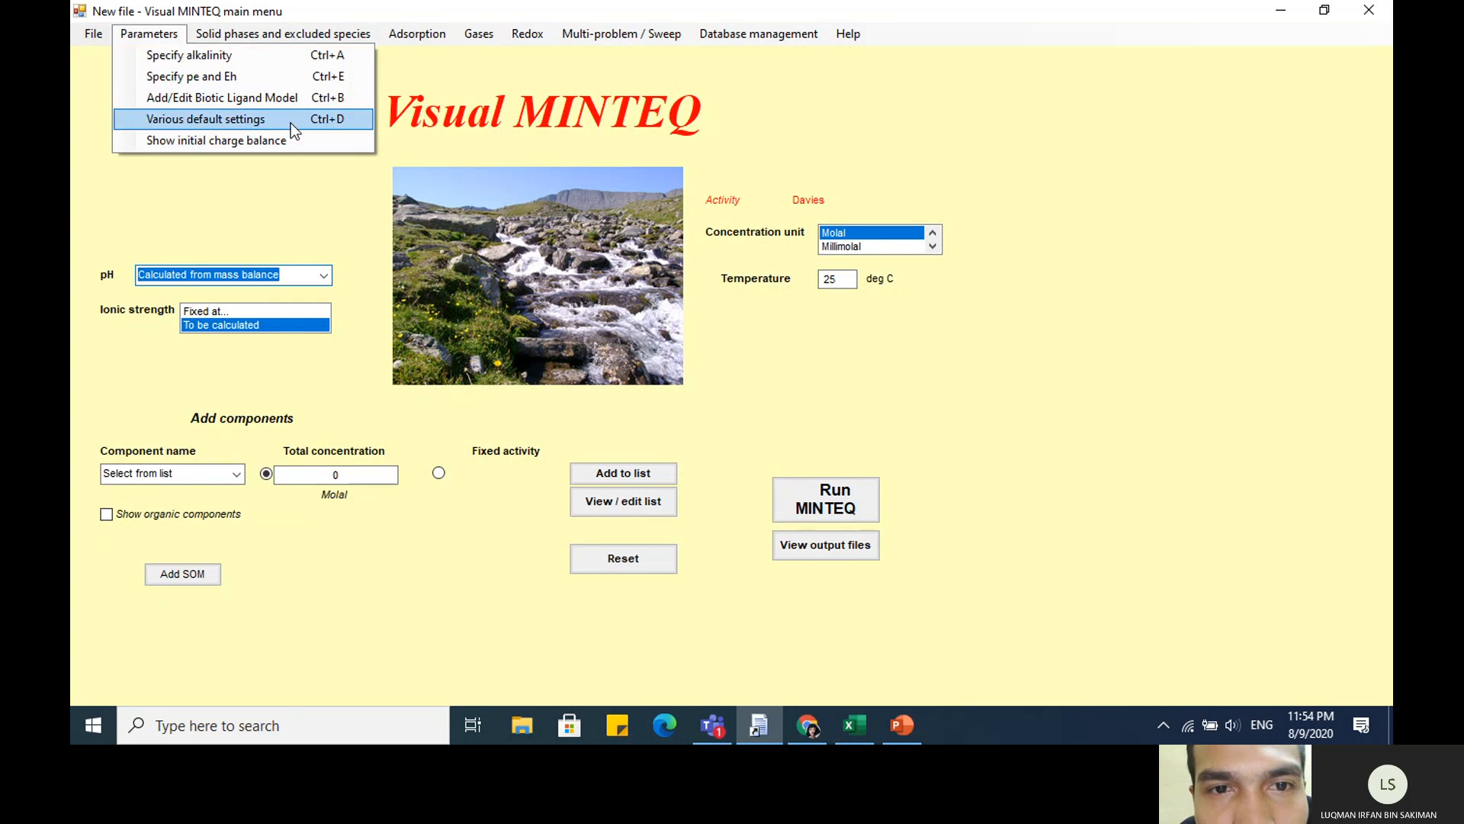
pyautogui.click(291, 122)
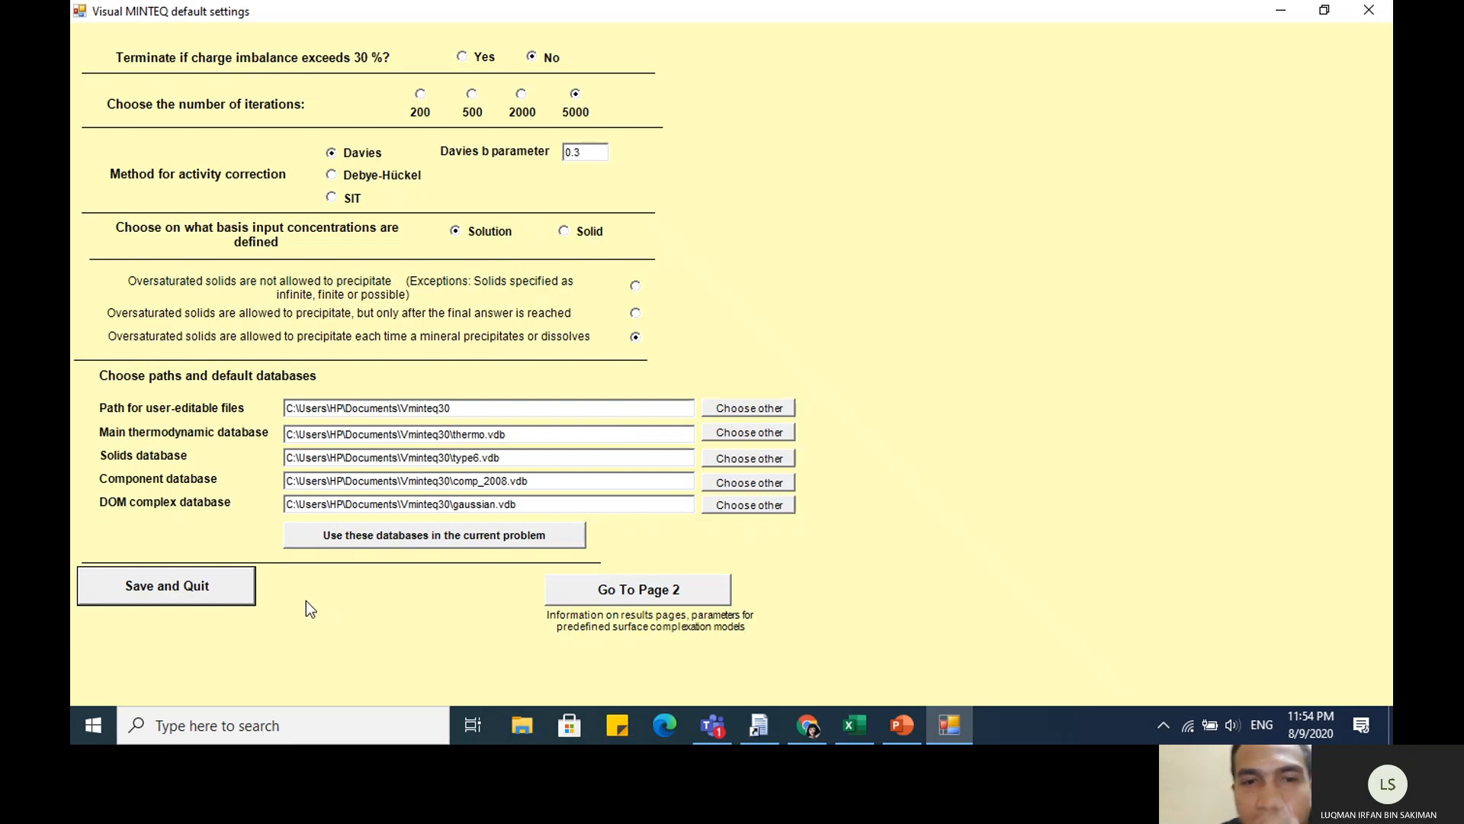
pyautogui.click(212, 587)
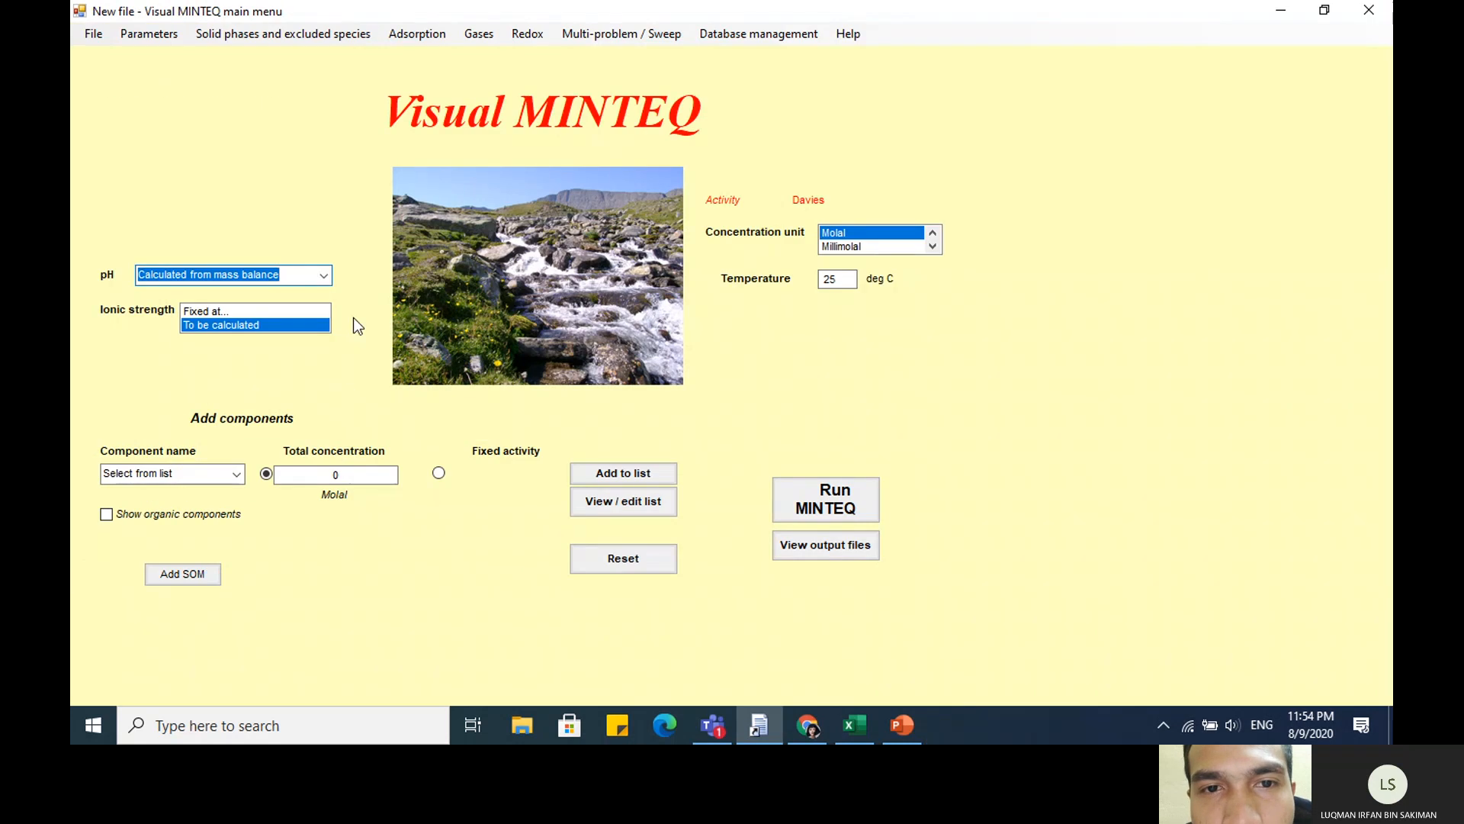
# Have pH calculated from mass & charge balance and add component H+1 with a total concentration of 2 molal
pyautogui.click(325, 276)
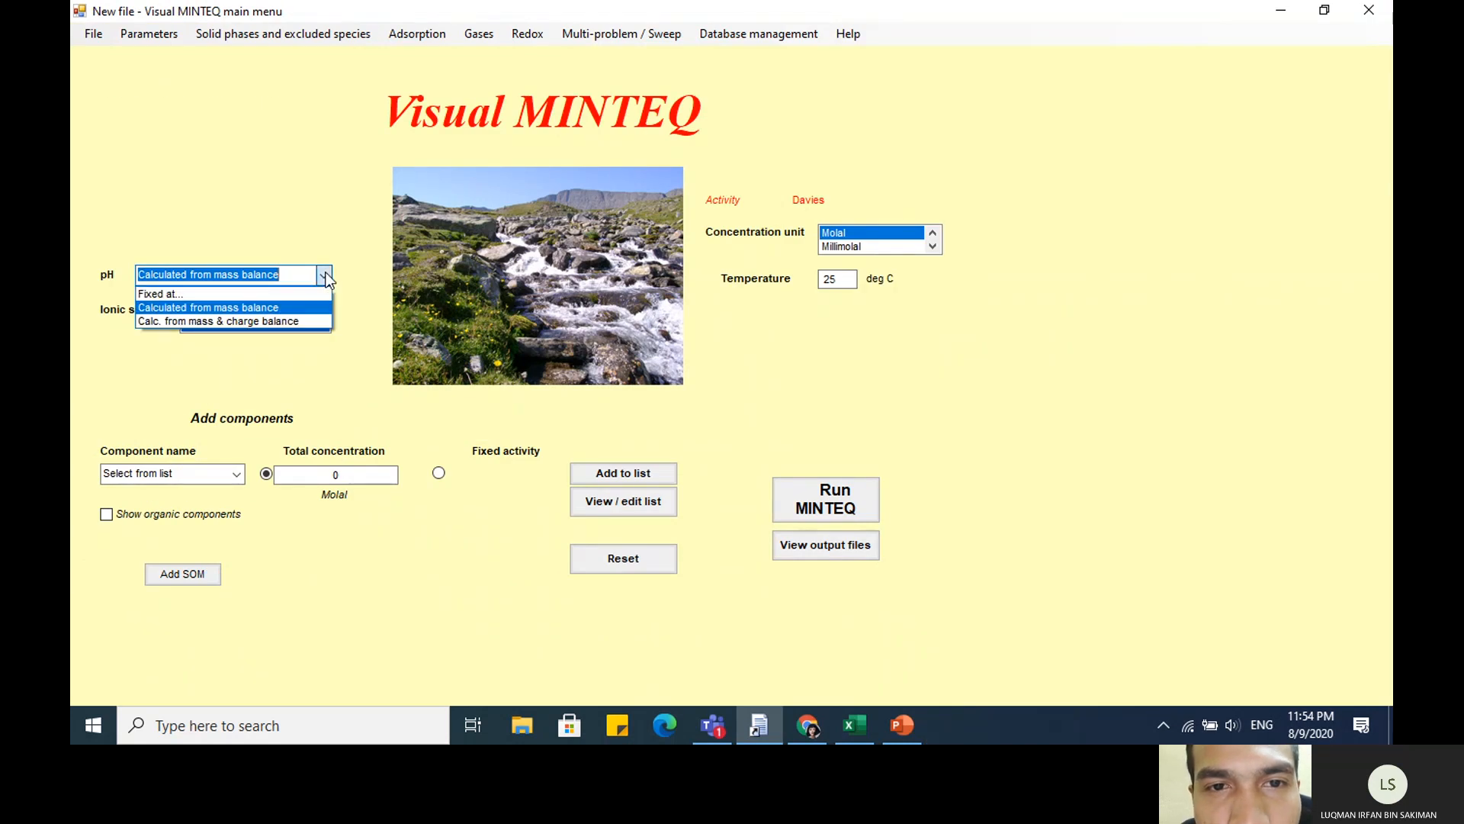
pyautogui.click(291, 322)
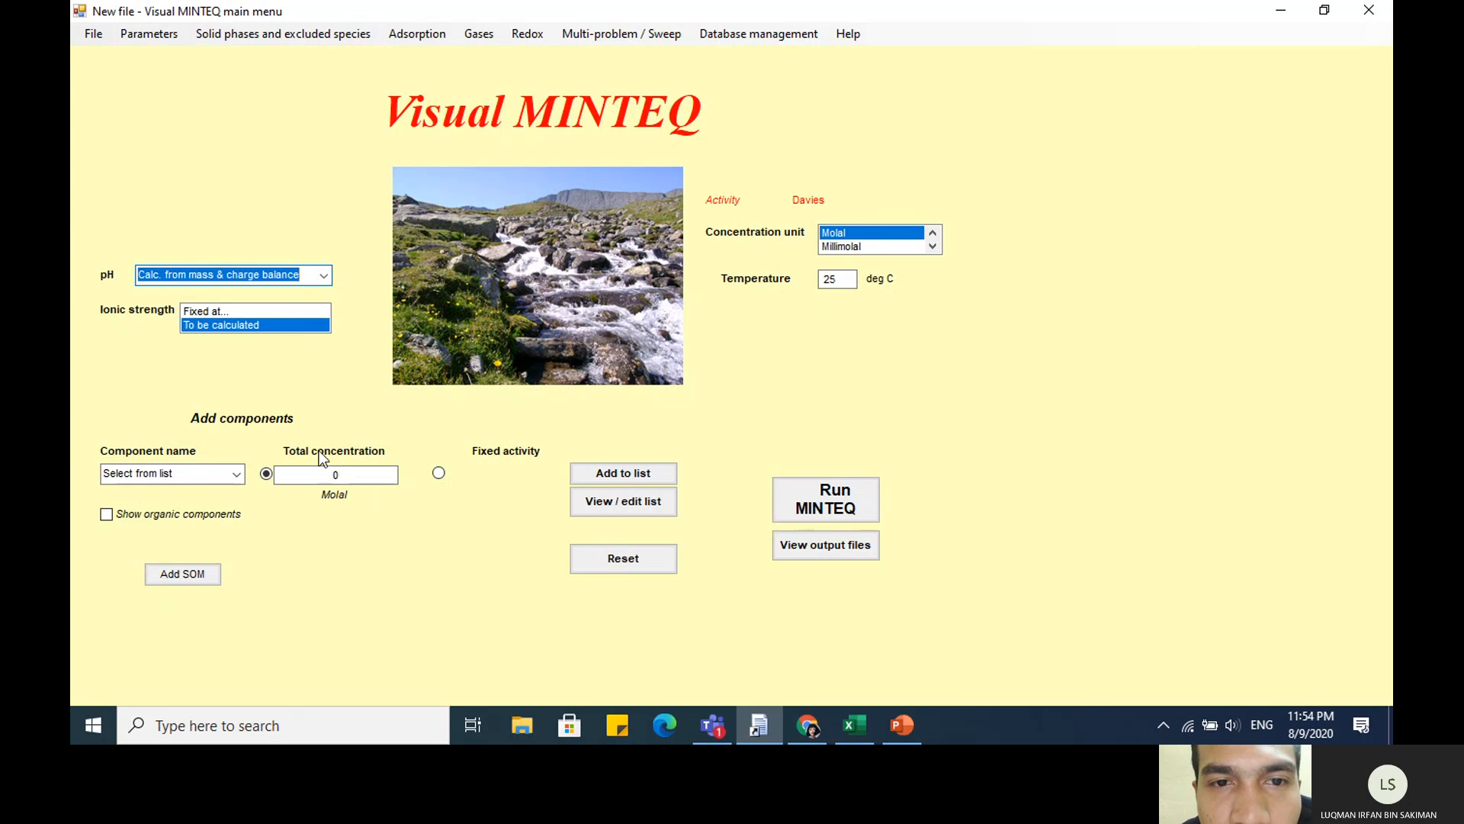
pyautogui.click(206, 470)
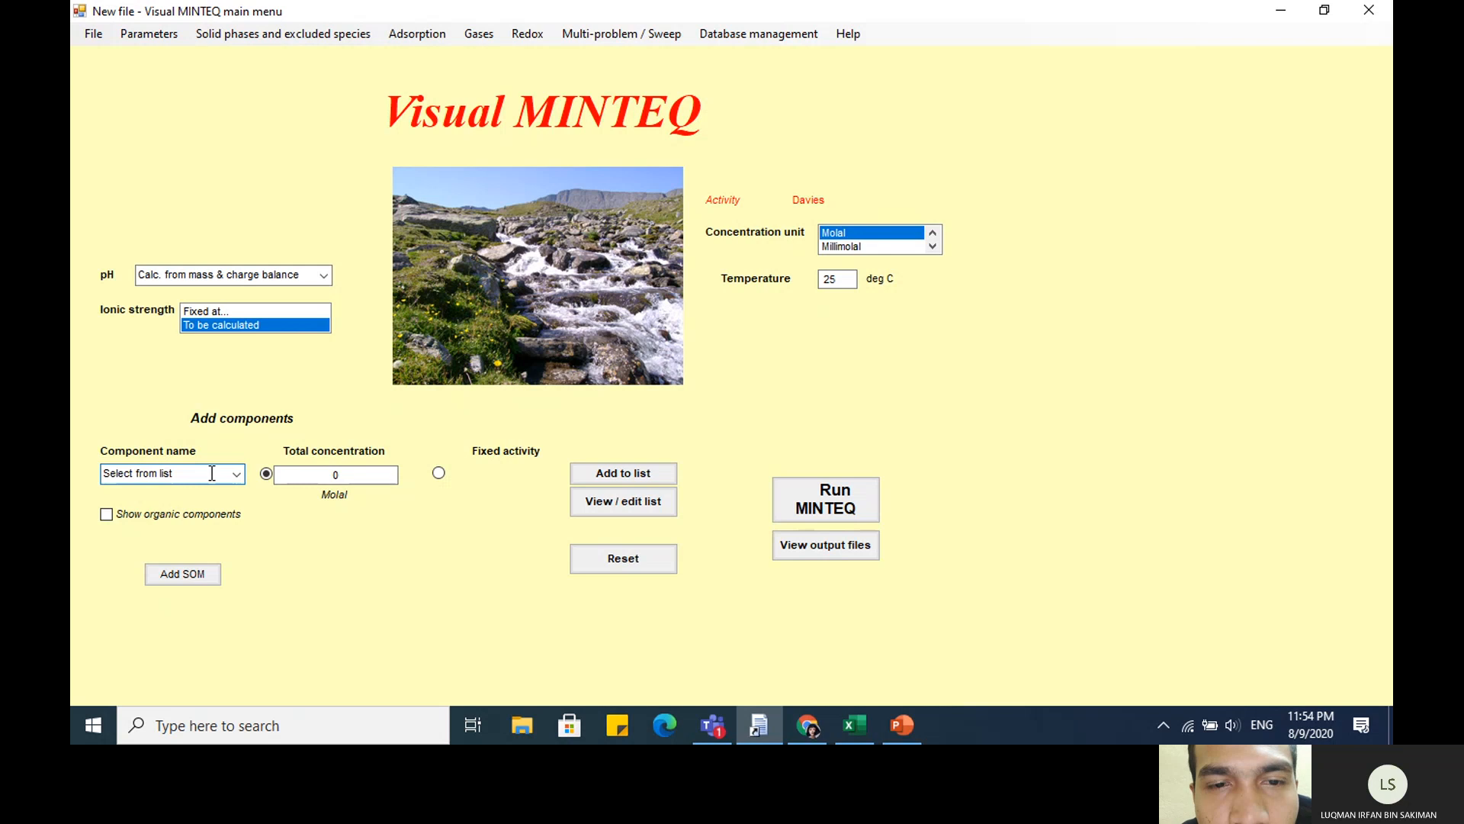
pyautogui.moveTo(209, 473); pyautogui.dragTo(77, 467)
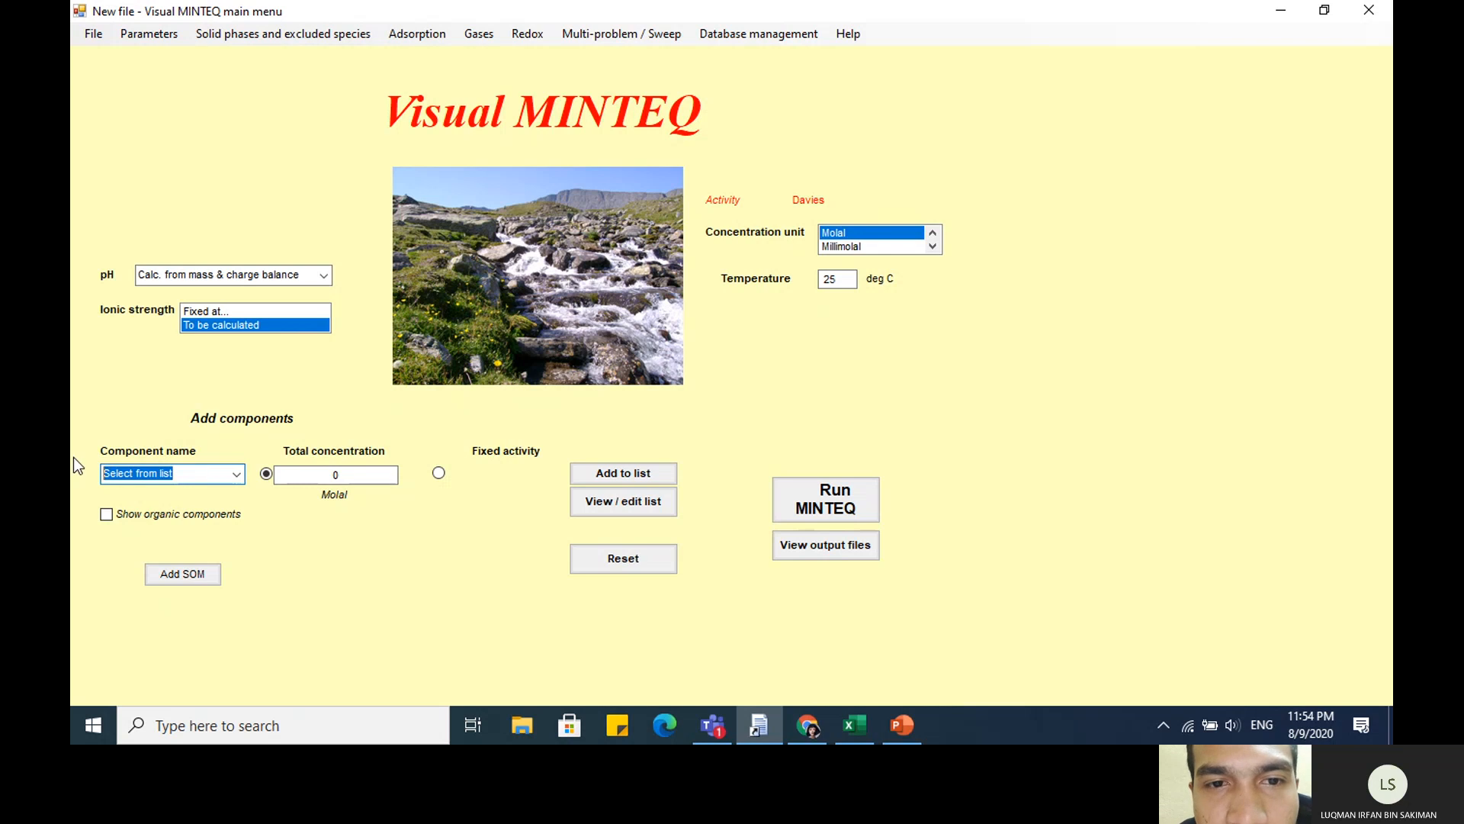
pyautogui.write('h')
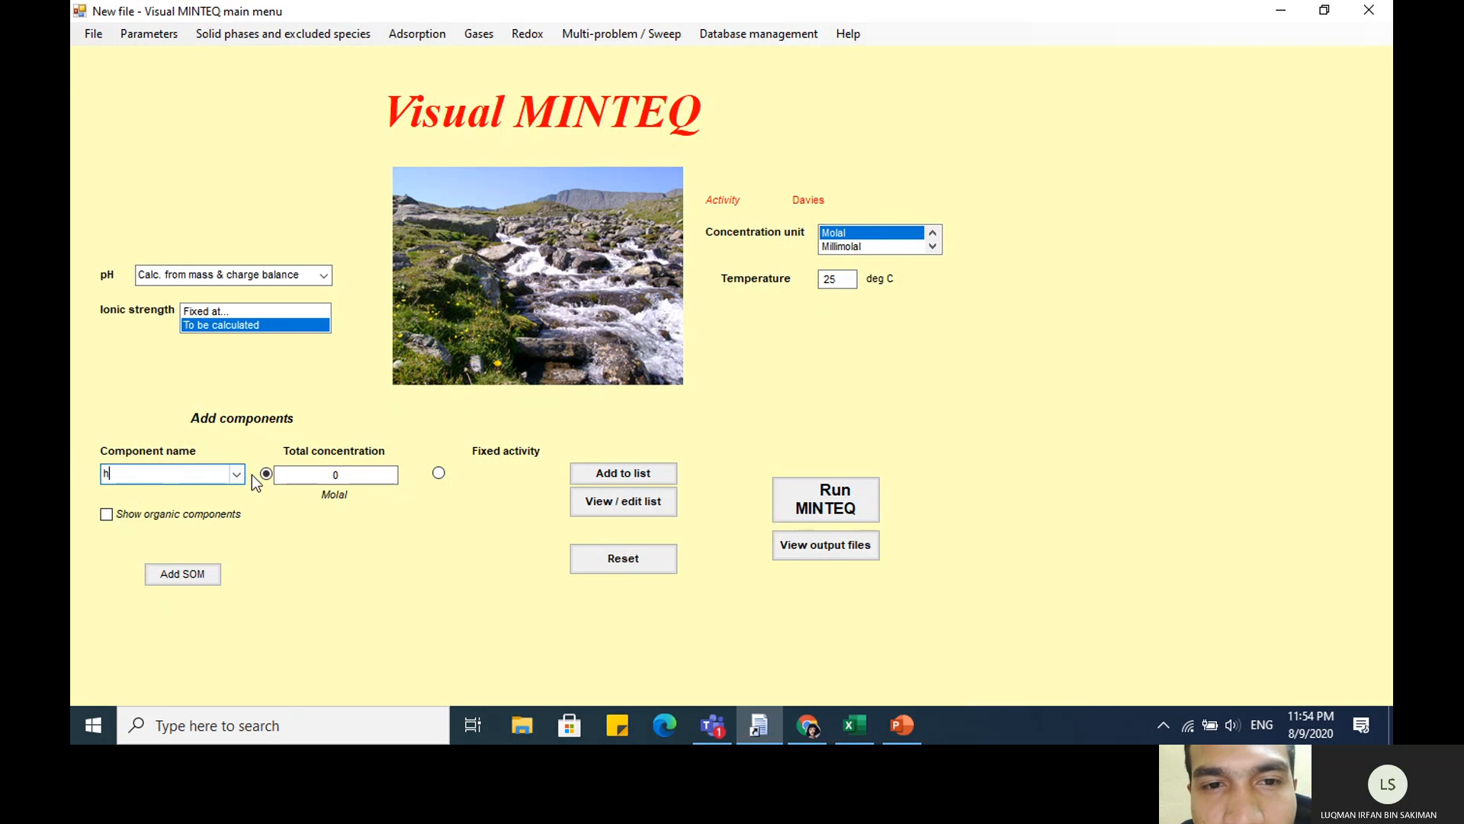
pyautogui.click(238, 475)
pyautogui.click(147, 64)
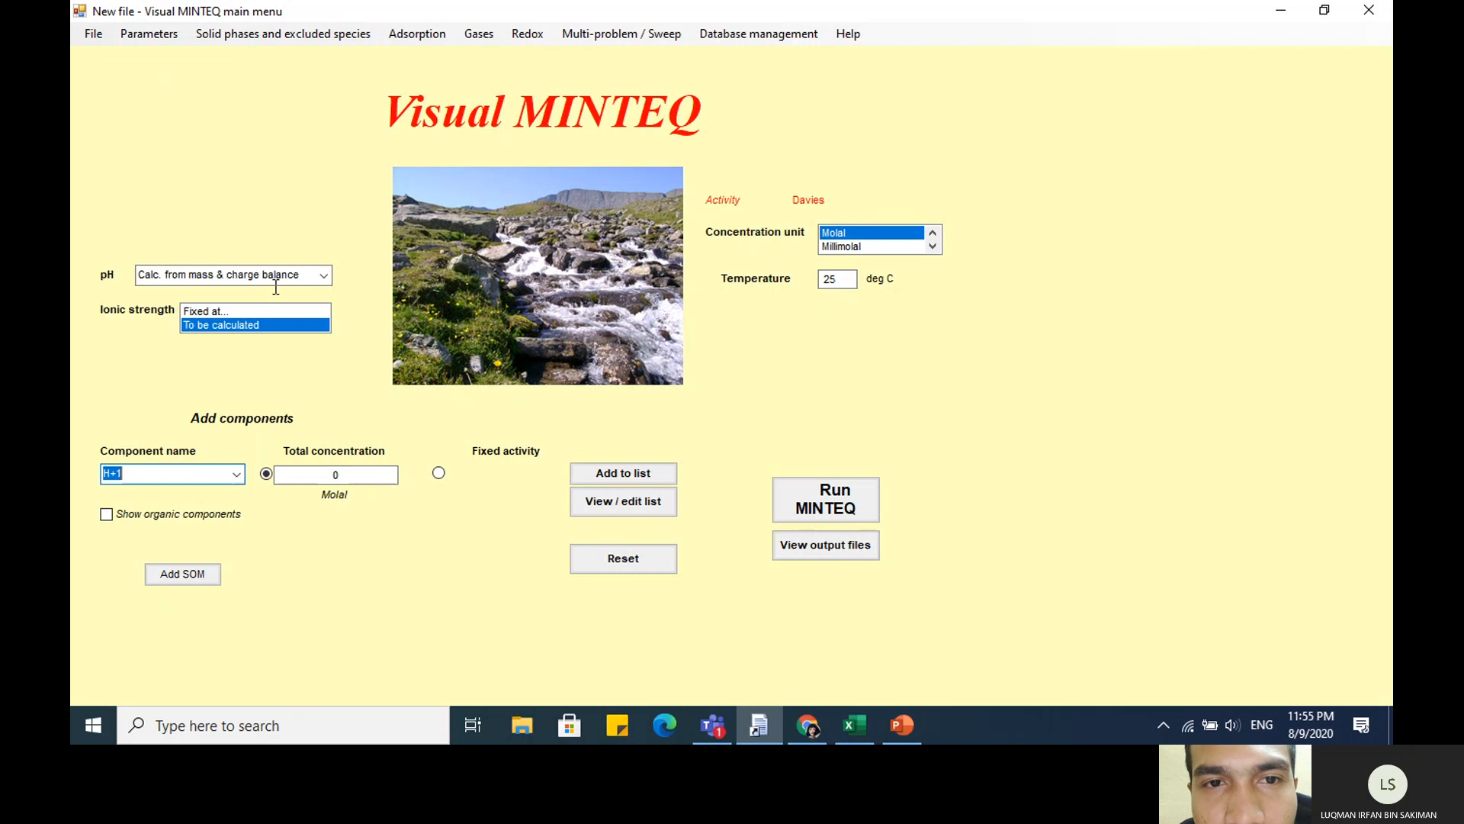
pyautogui.click(363, 477)
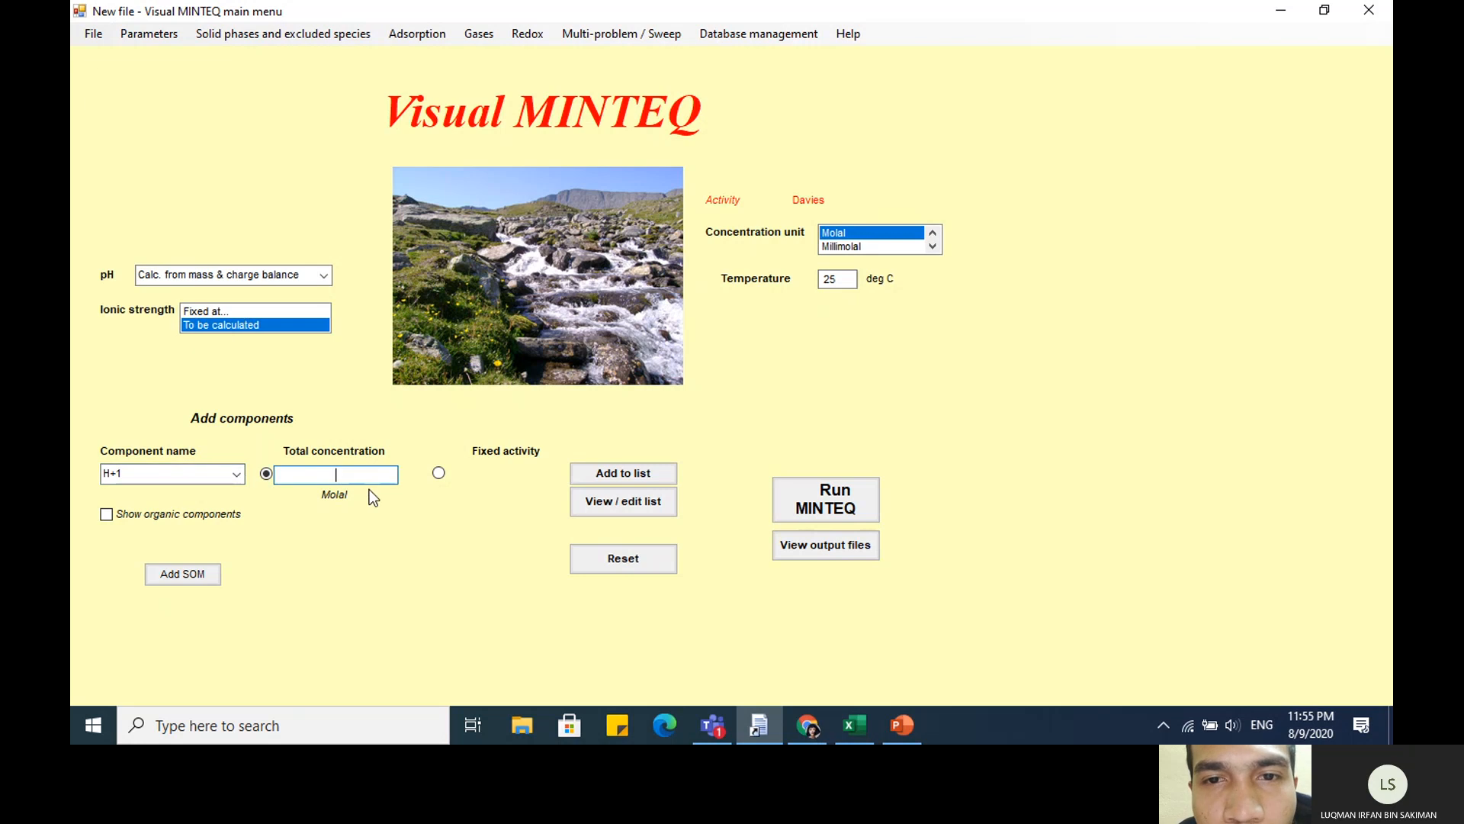
pyautogui.click(599, 473)
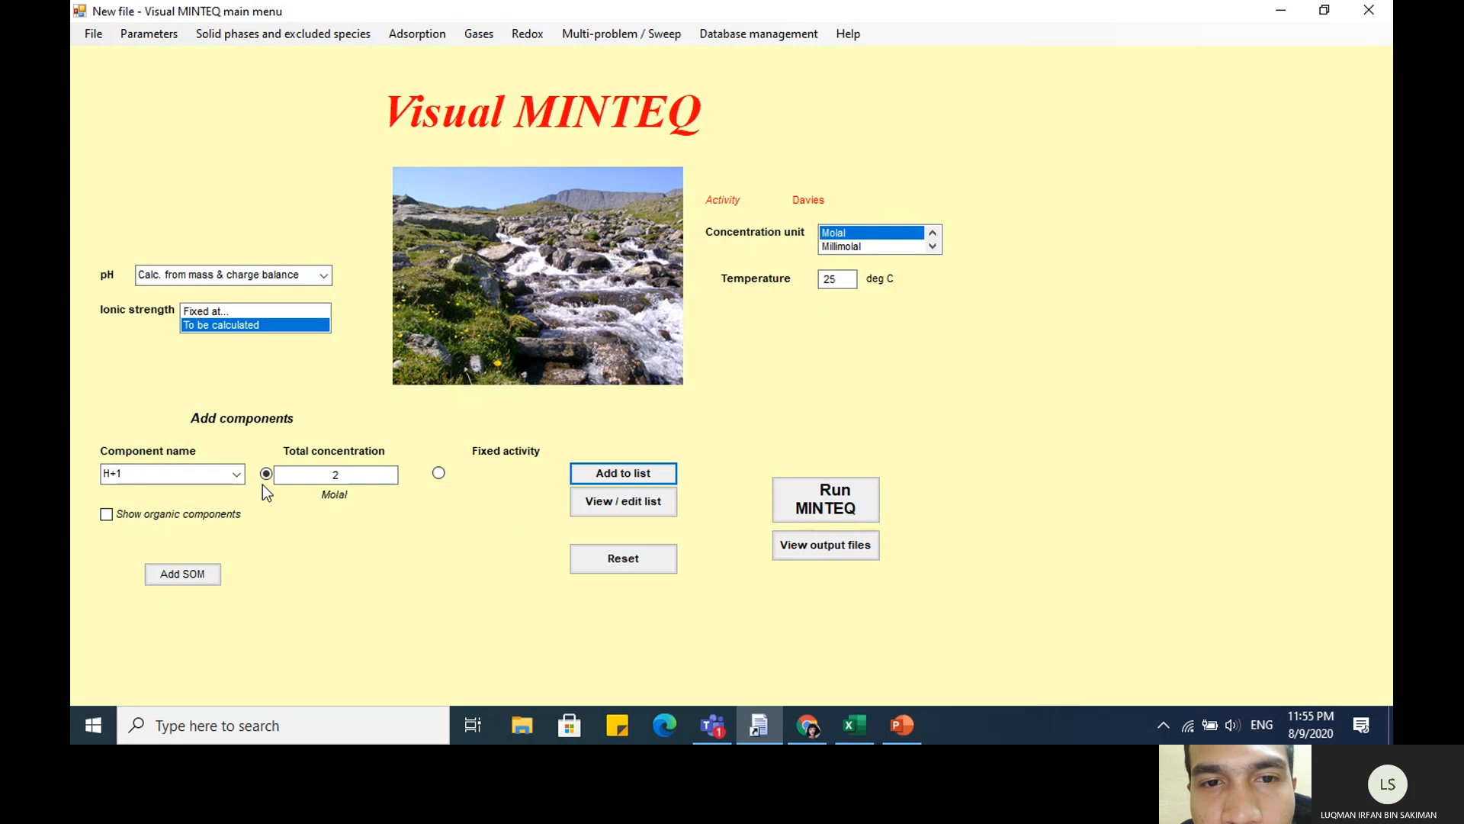
# Add component SO4-2 to the problem with a total concentration of 1 molal
pyautogui.click(226, 475)
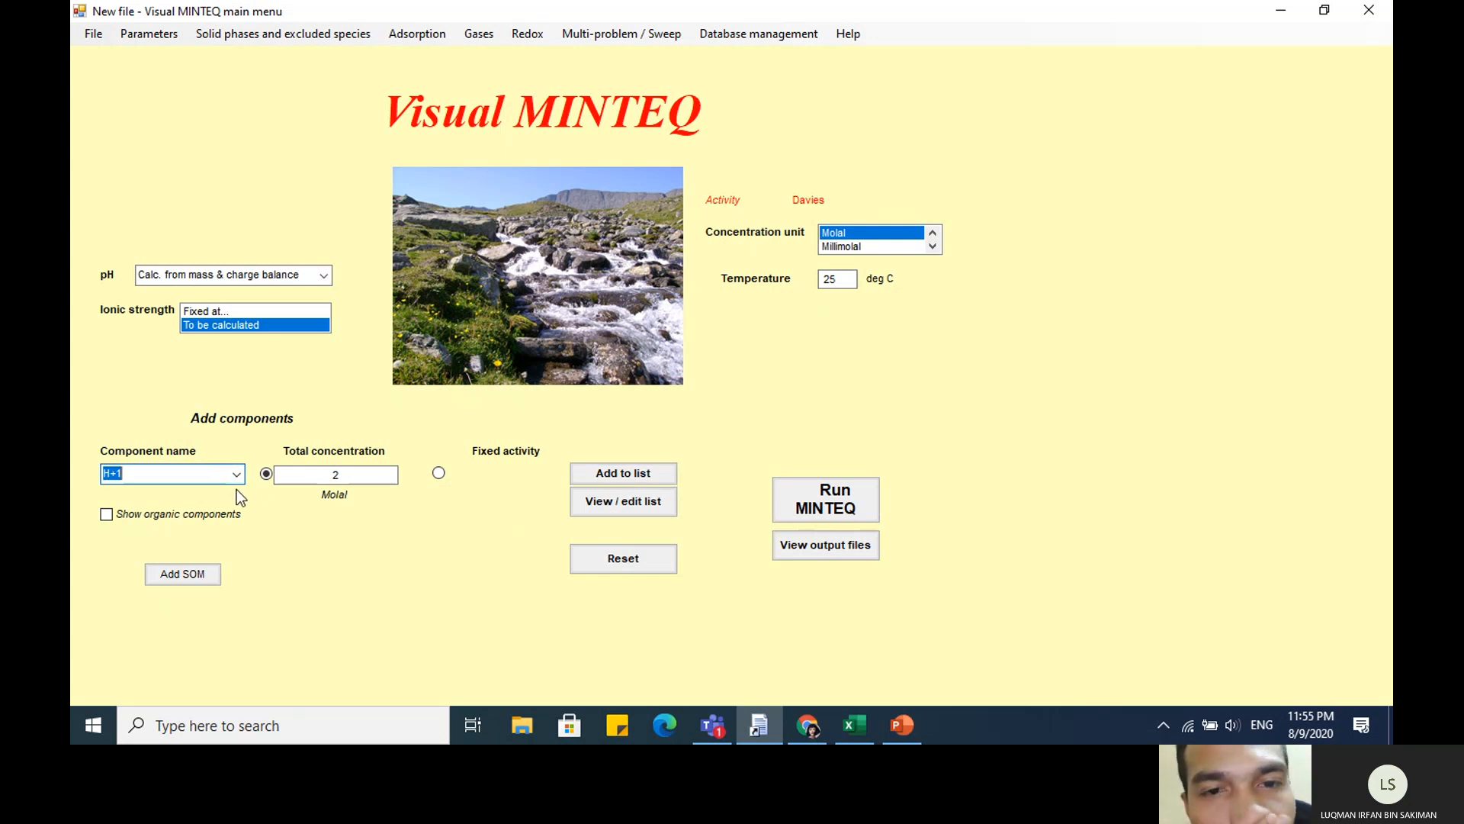
pyautogui.write('so4')
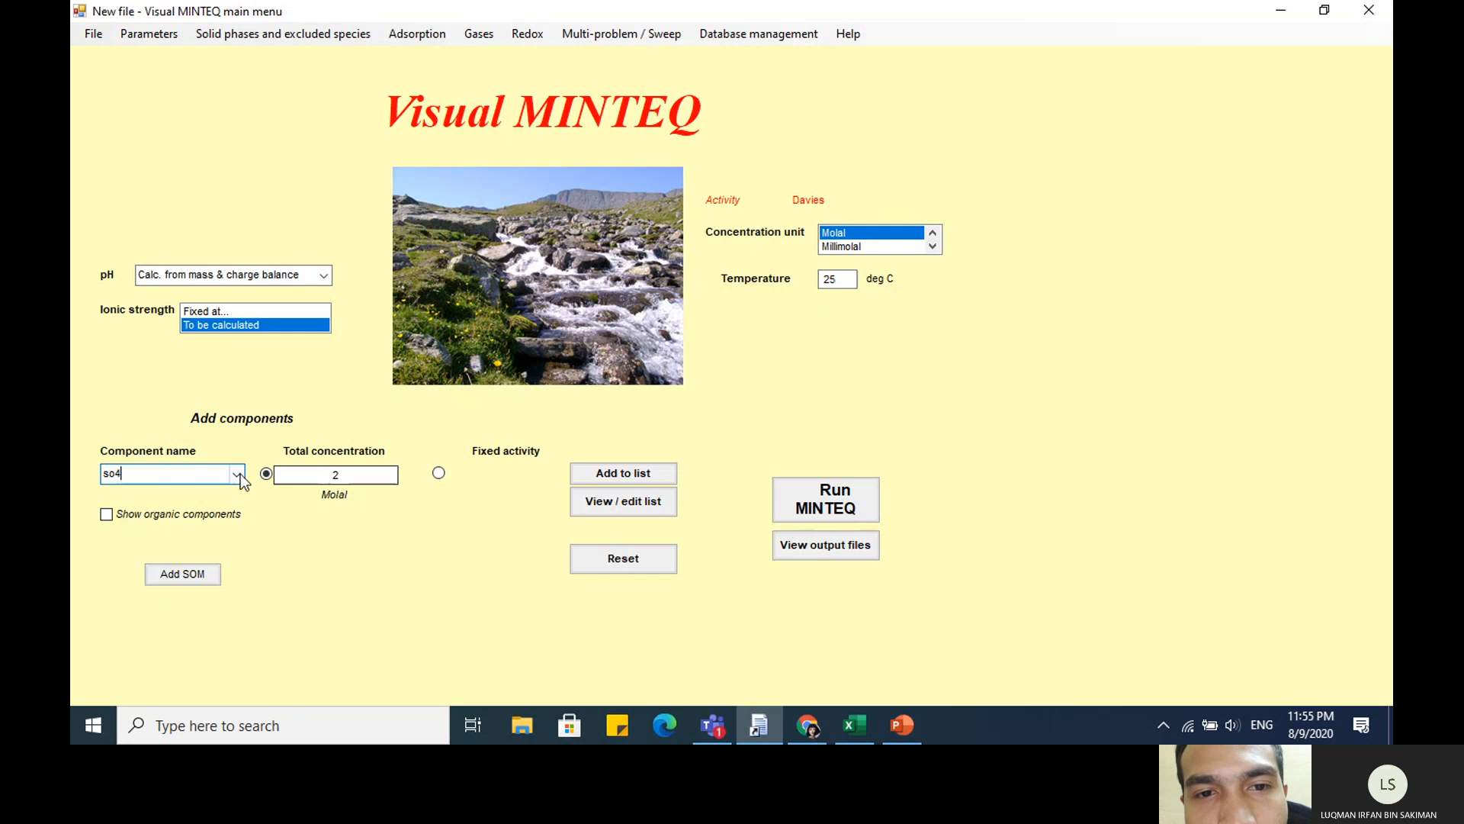
pyautogui.click(237, 473)
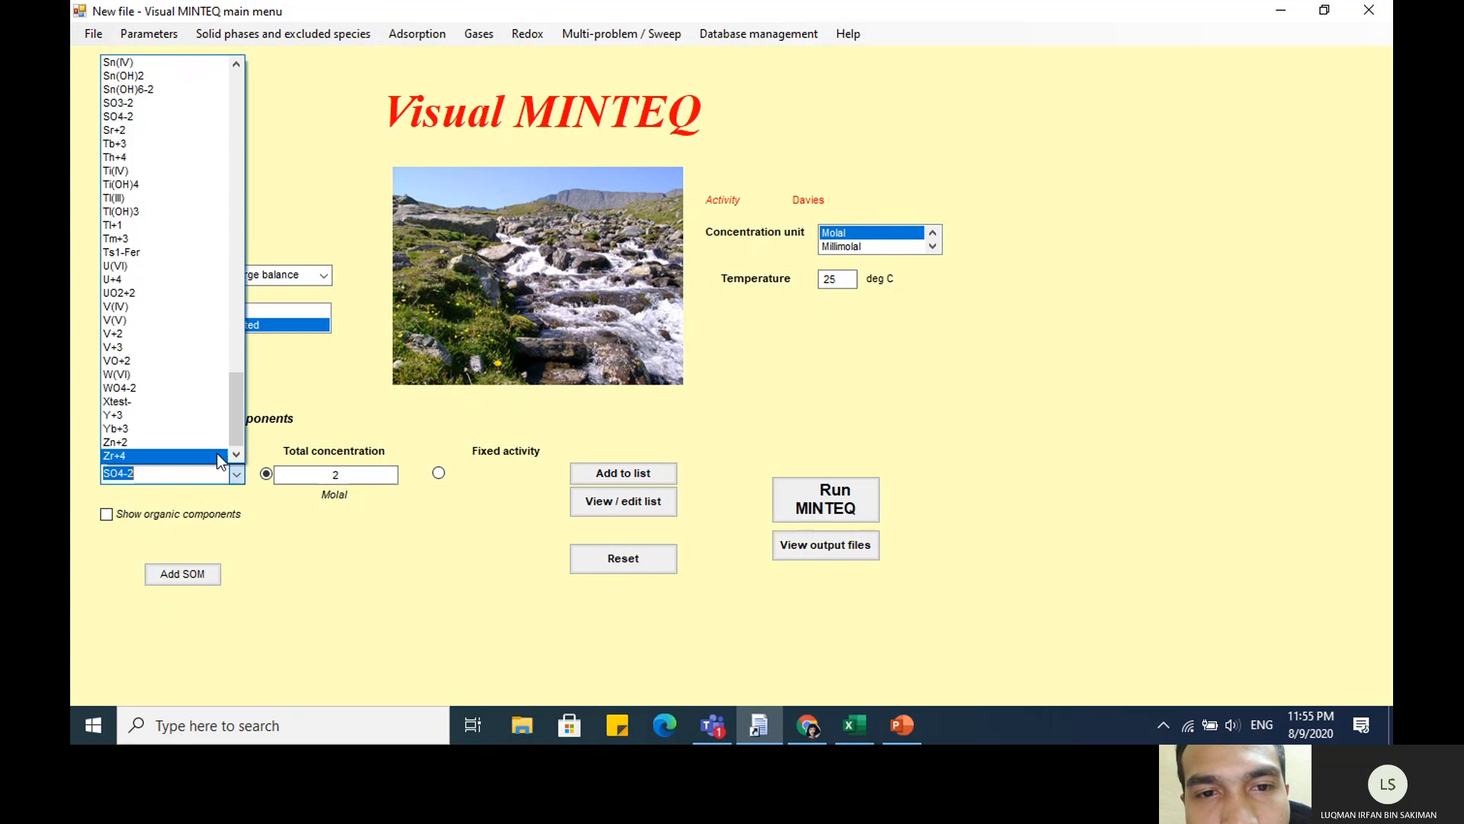
pyautogui.click(148, 117)
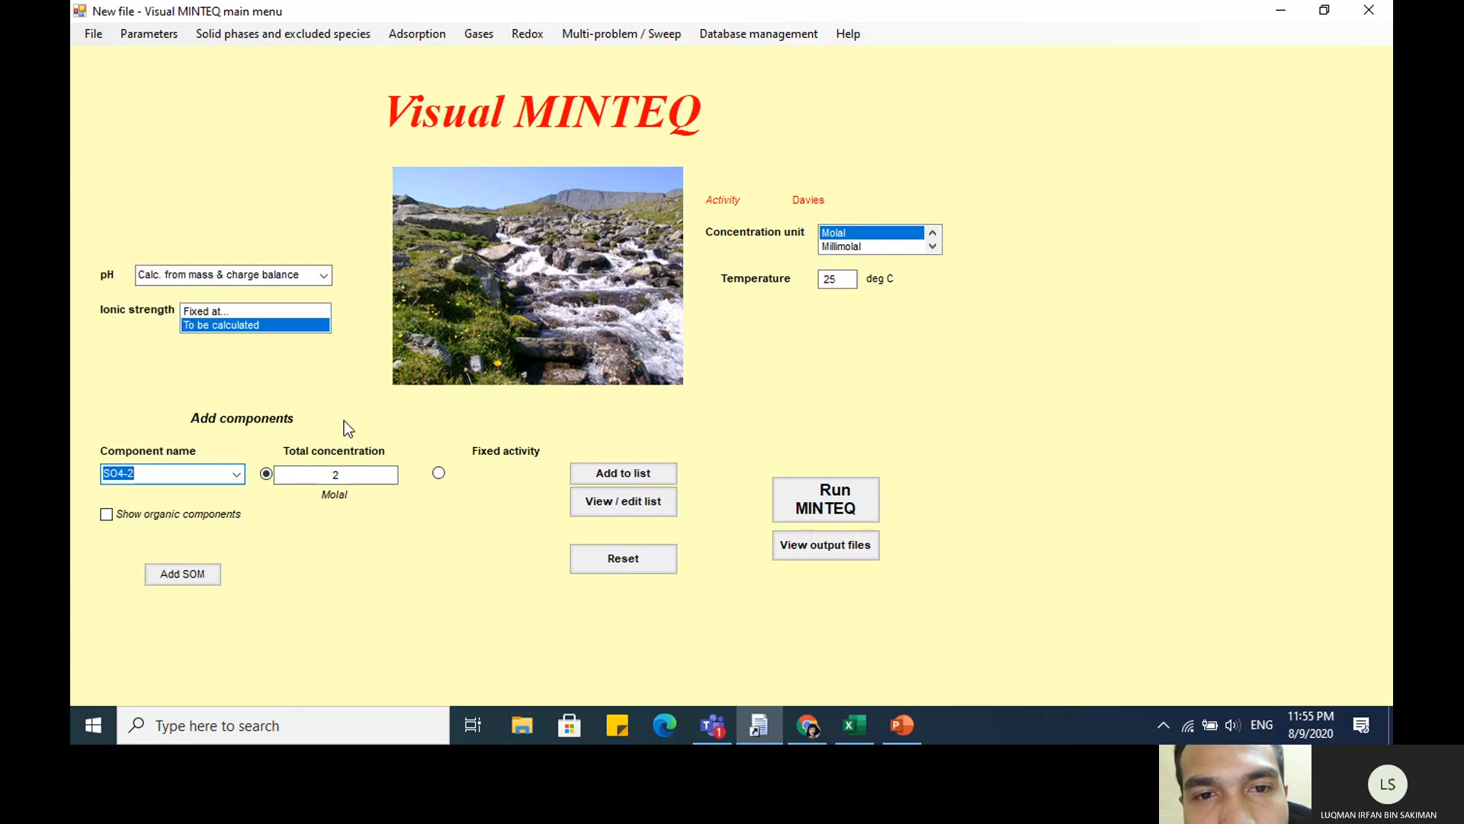
pyautogui.click(350, 473)
pyautogui.press('BackSpace')
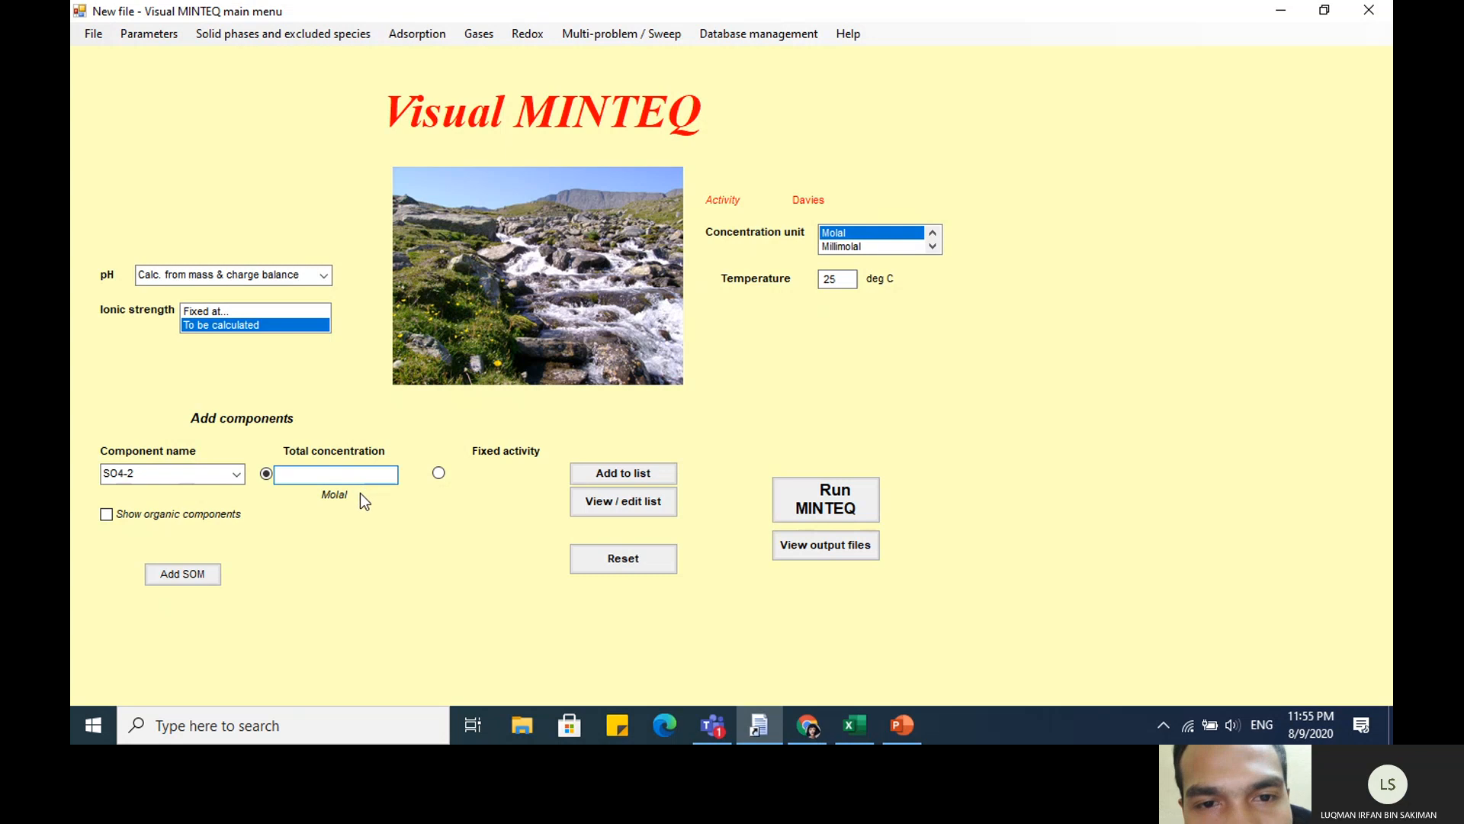
pyautogui.write('1')
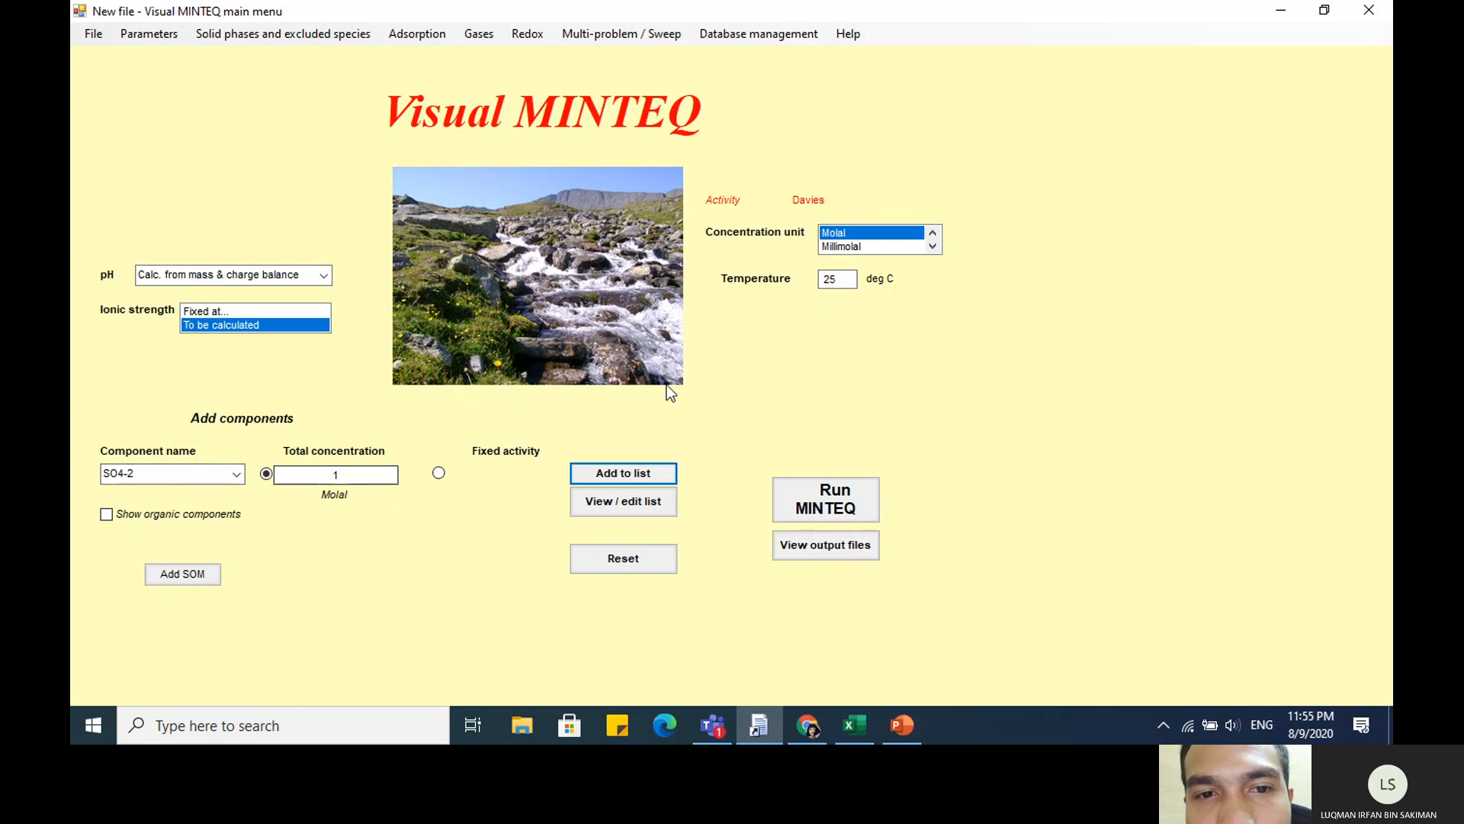
# Change the concentration unit to mg/l and add component Cd+2 with a total concentration of 1000 mg/l
pyautogui.click(932, 246)
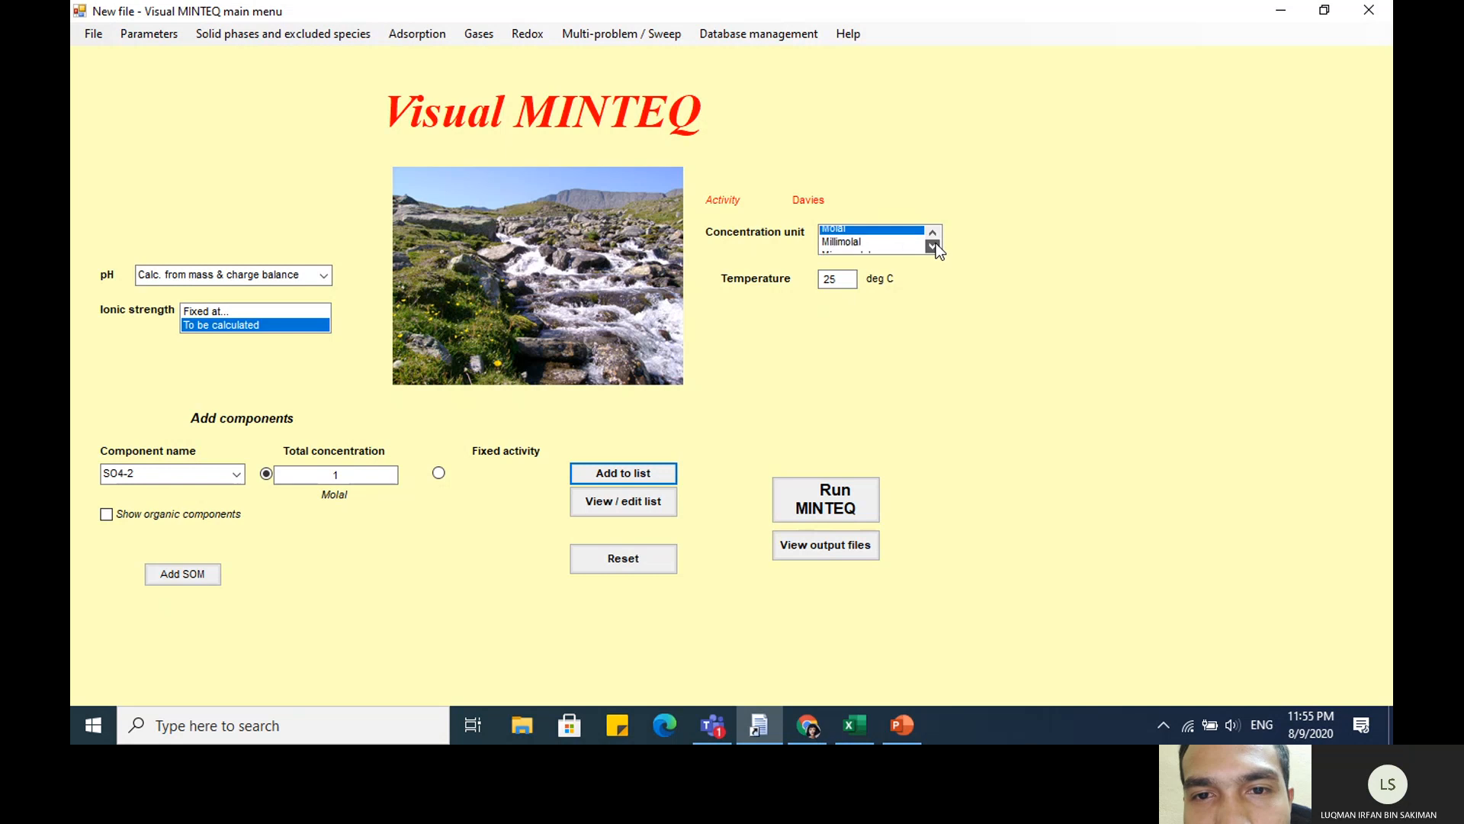
pyautogui.click(933, 246)
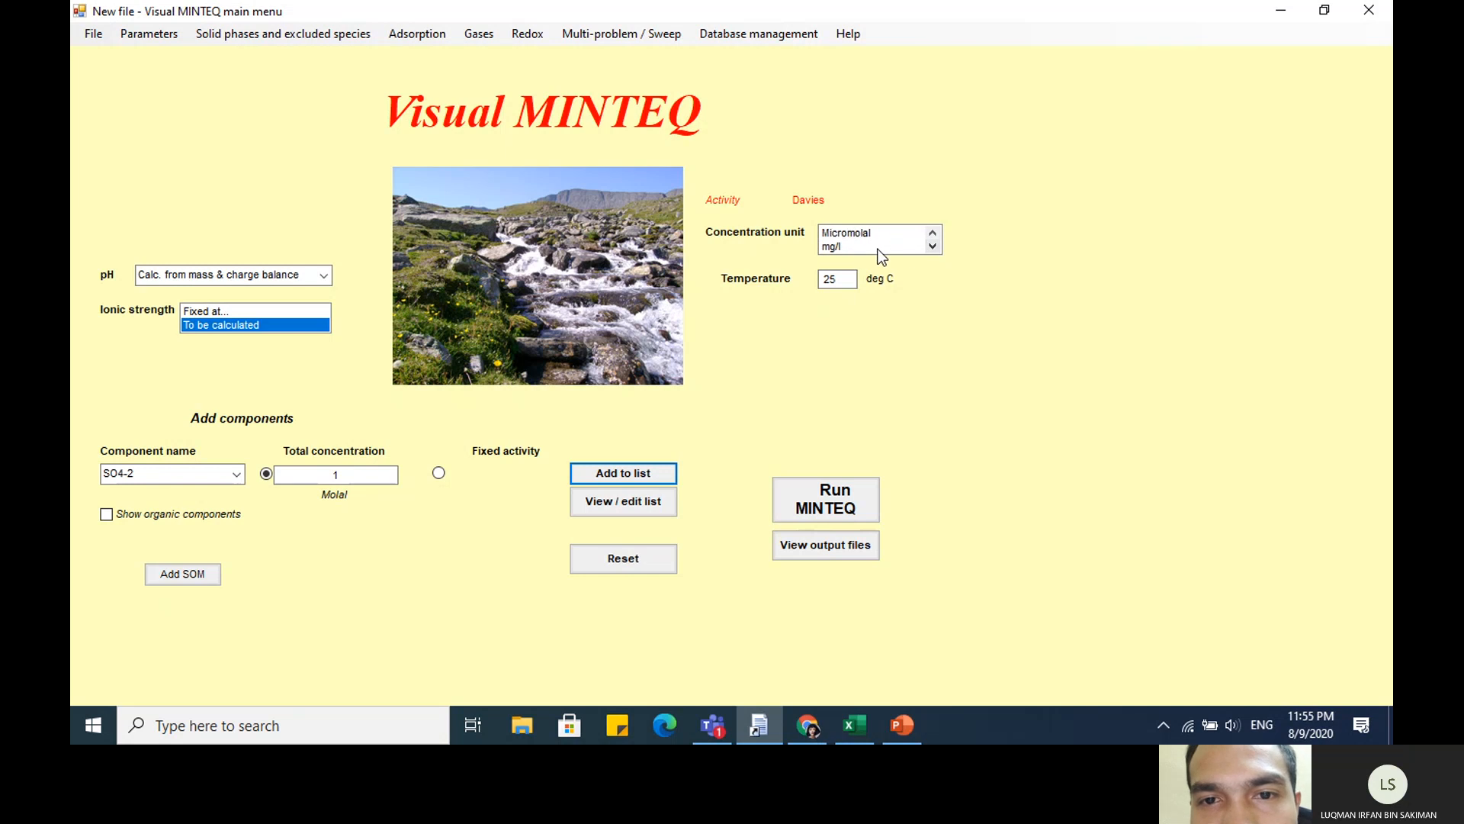
pyautogui.click(839, 248)
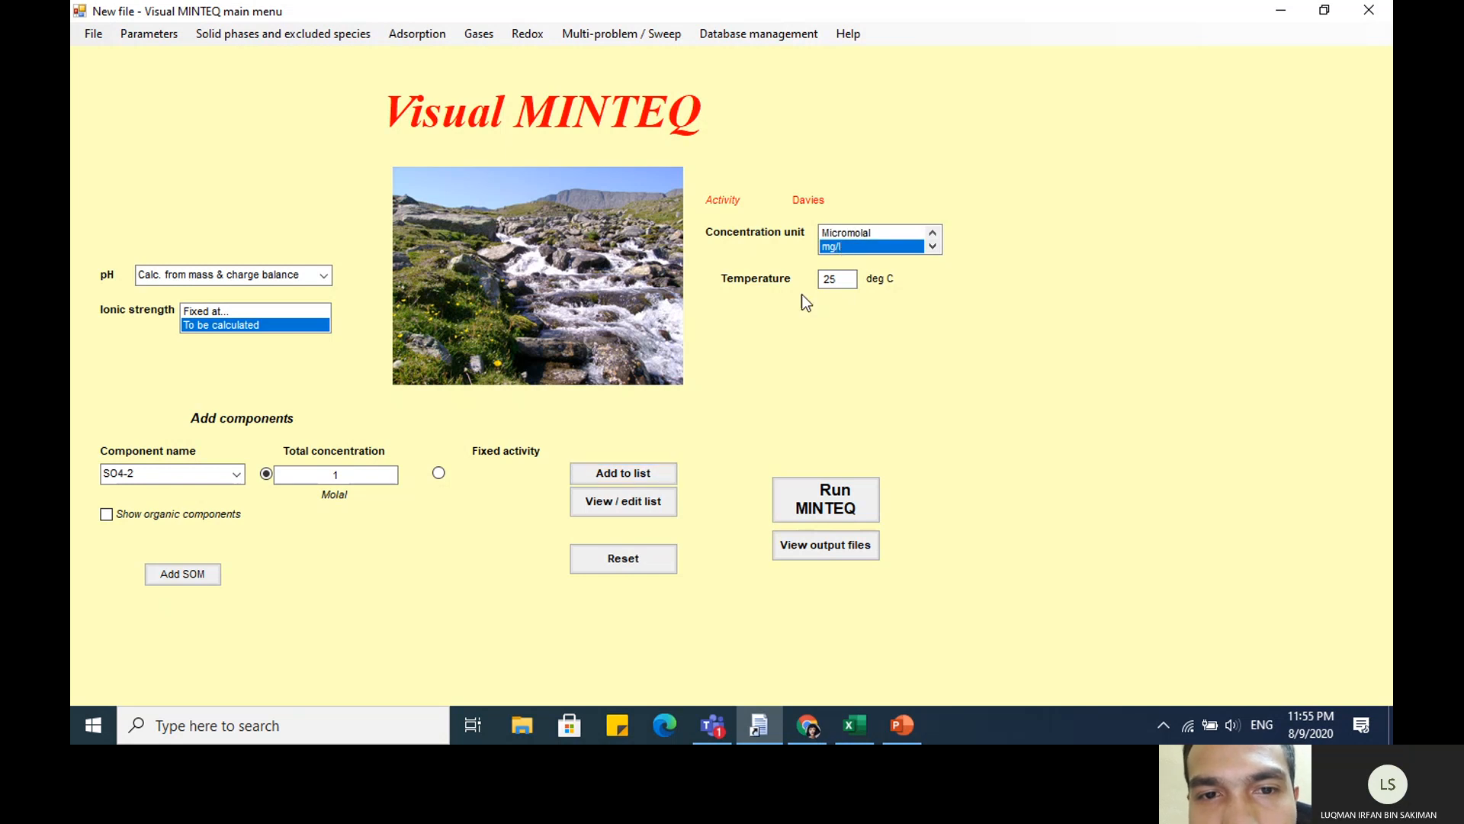
pyautogui.click(232, 476)
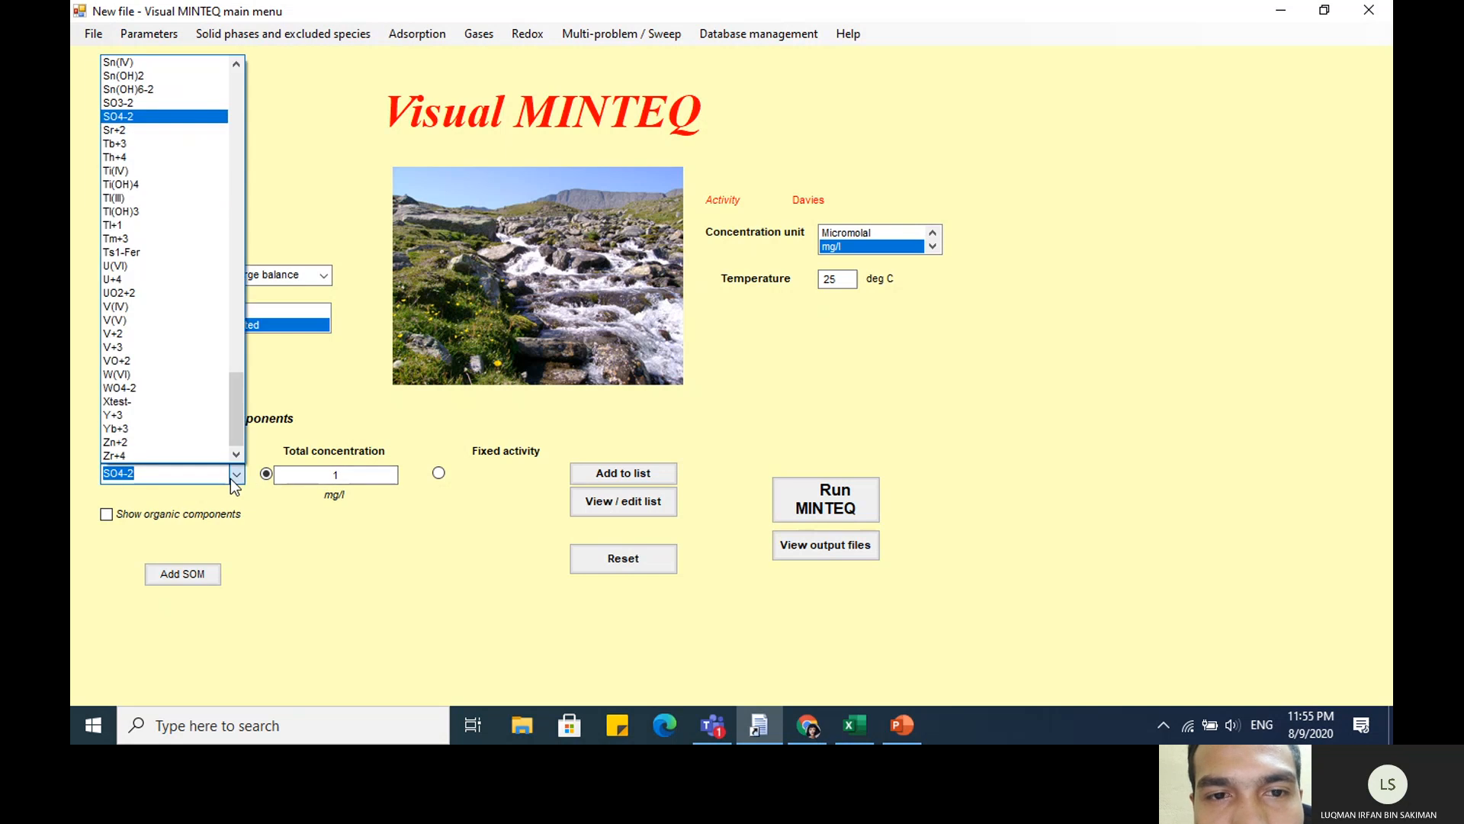
pyautogui.write('cd')
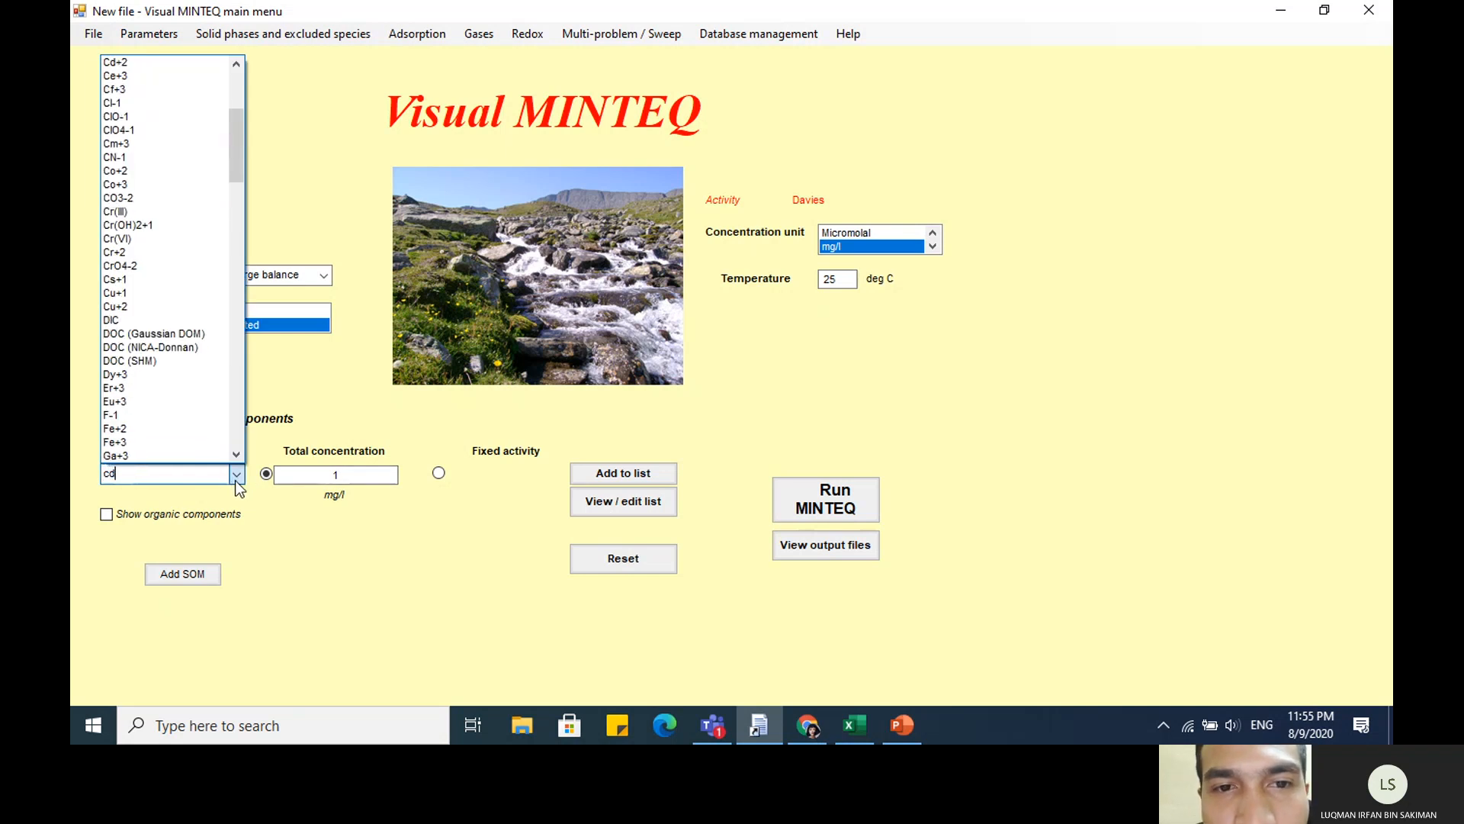
pyautogui.click(126, 64)
pyautogui.click(371, 479)
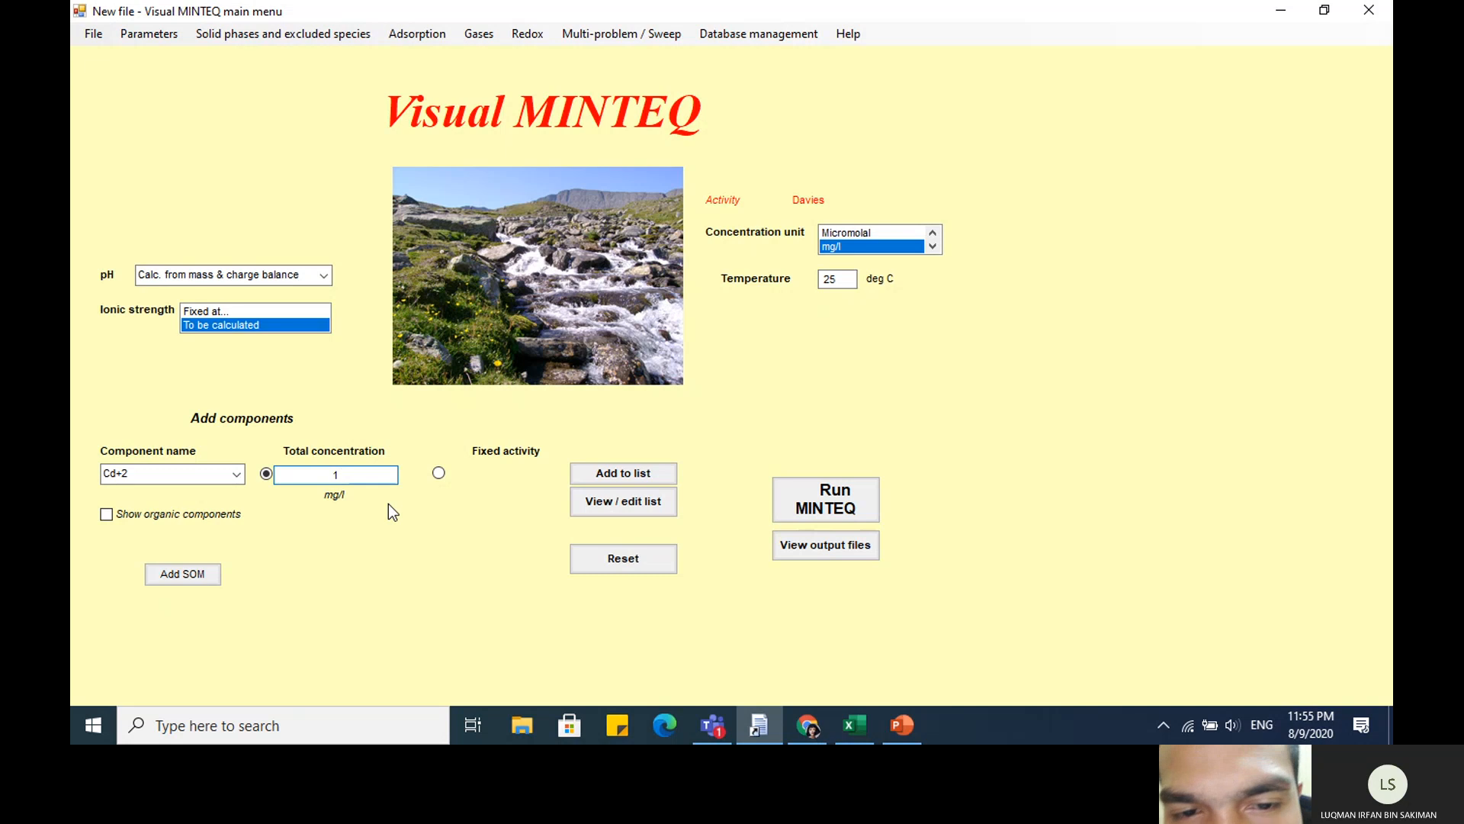
pyautogui.write('000')
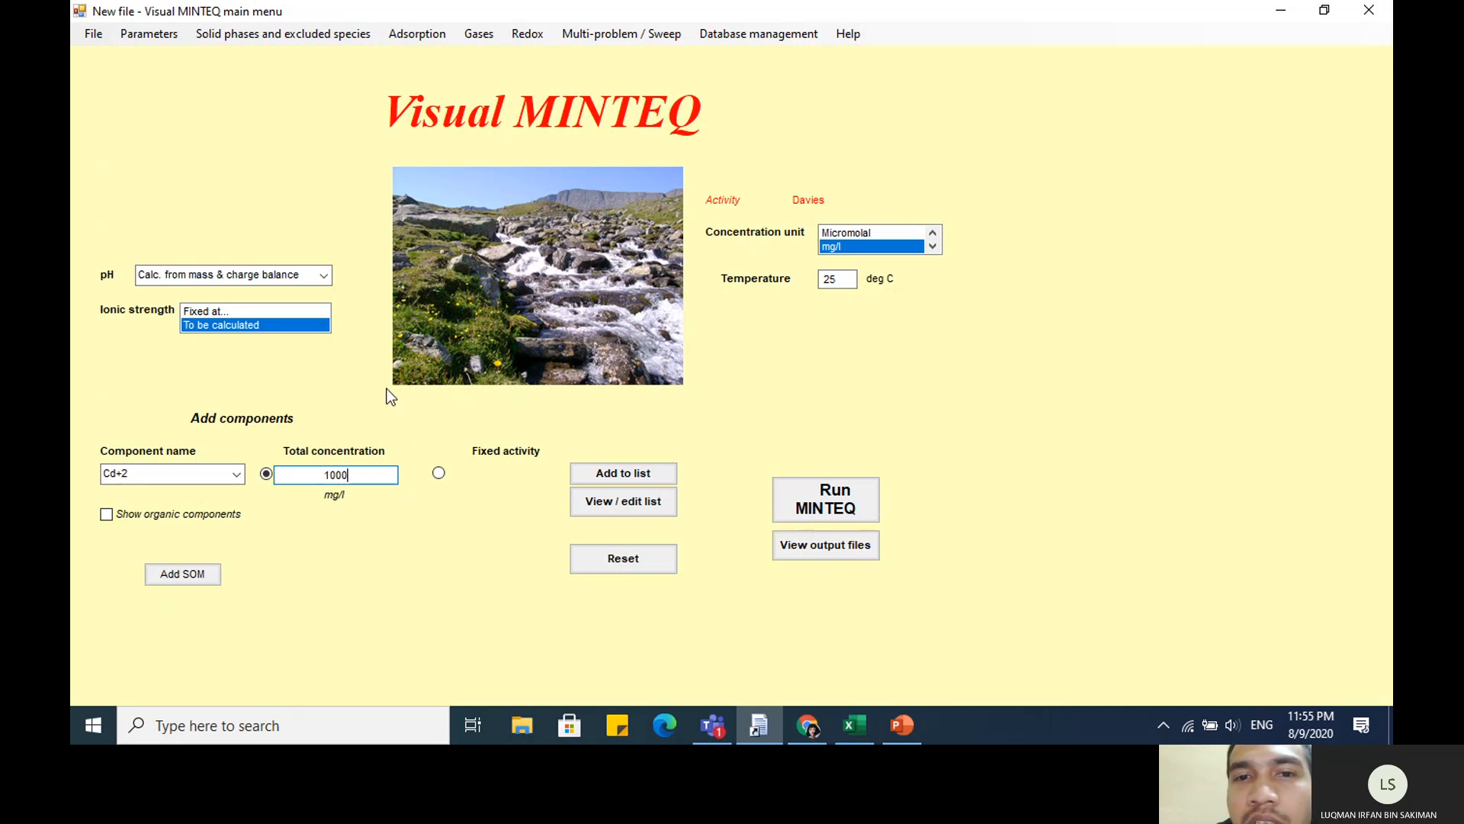
pyautogui.click(634, 471)
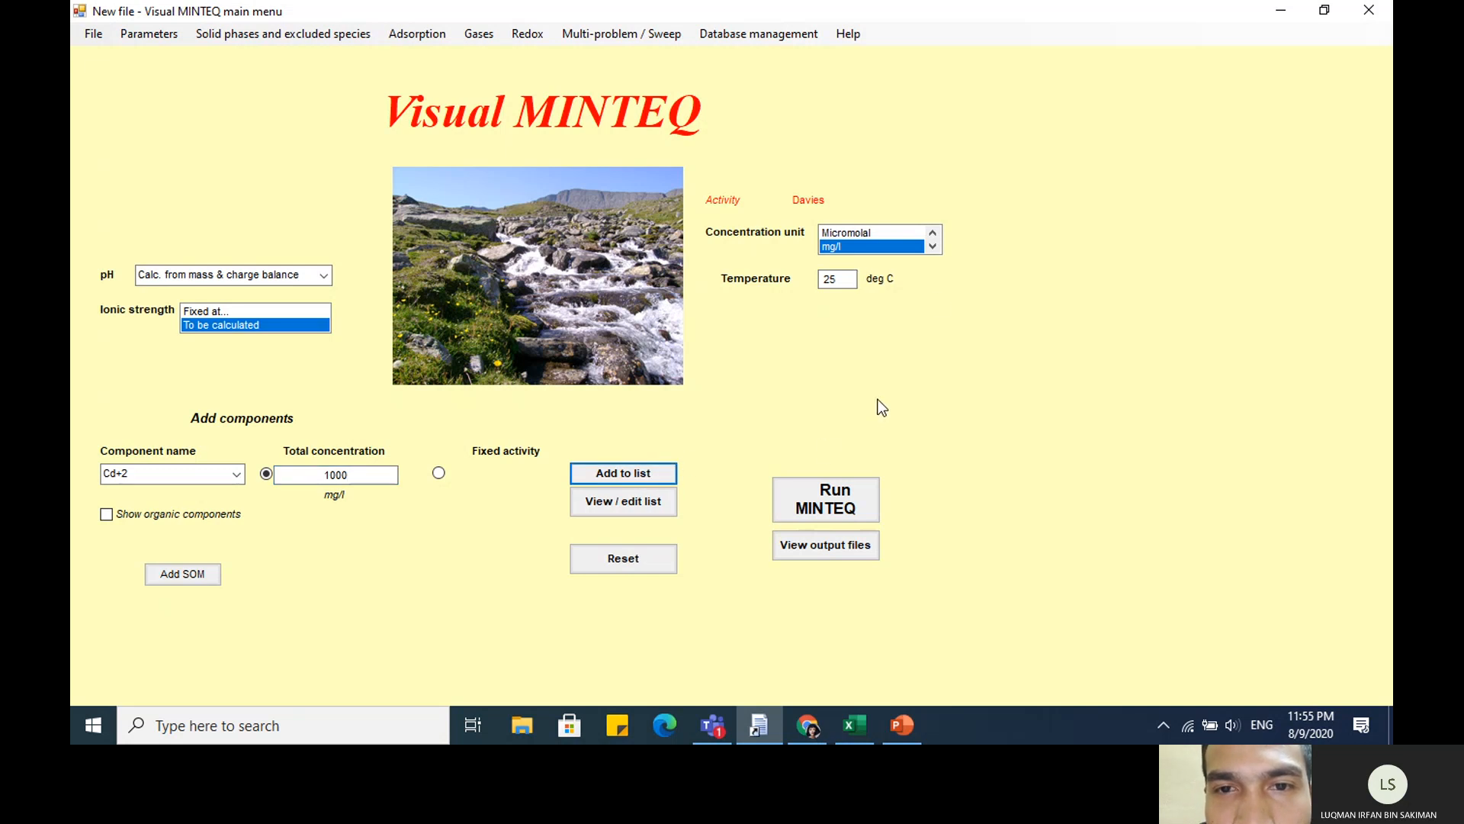
# Set the concentration unit back to Molal
pyautogui.click(933, 230)
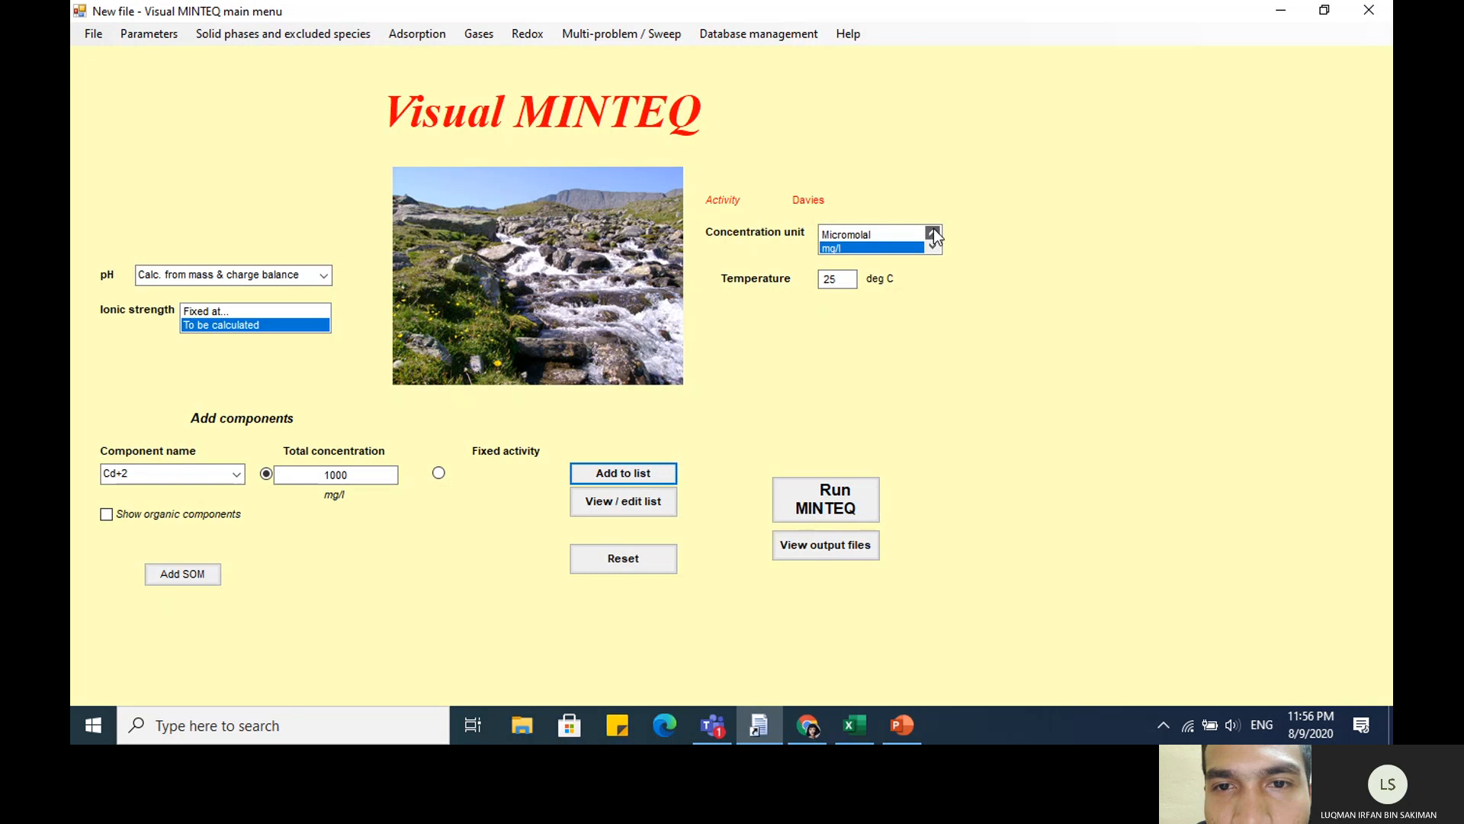
pyautogui.click(932, 230)
pyautogui.click(836, 235)
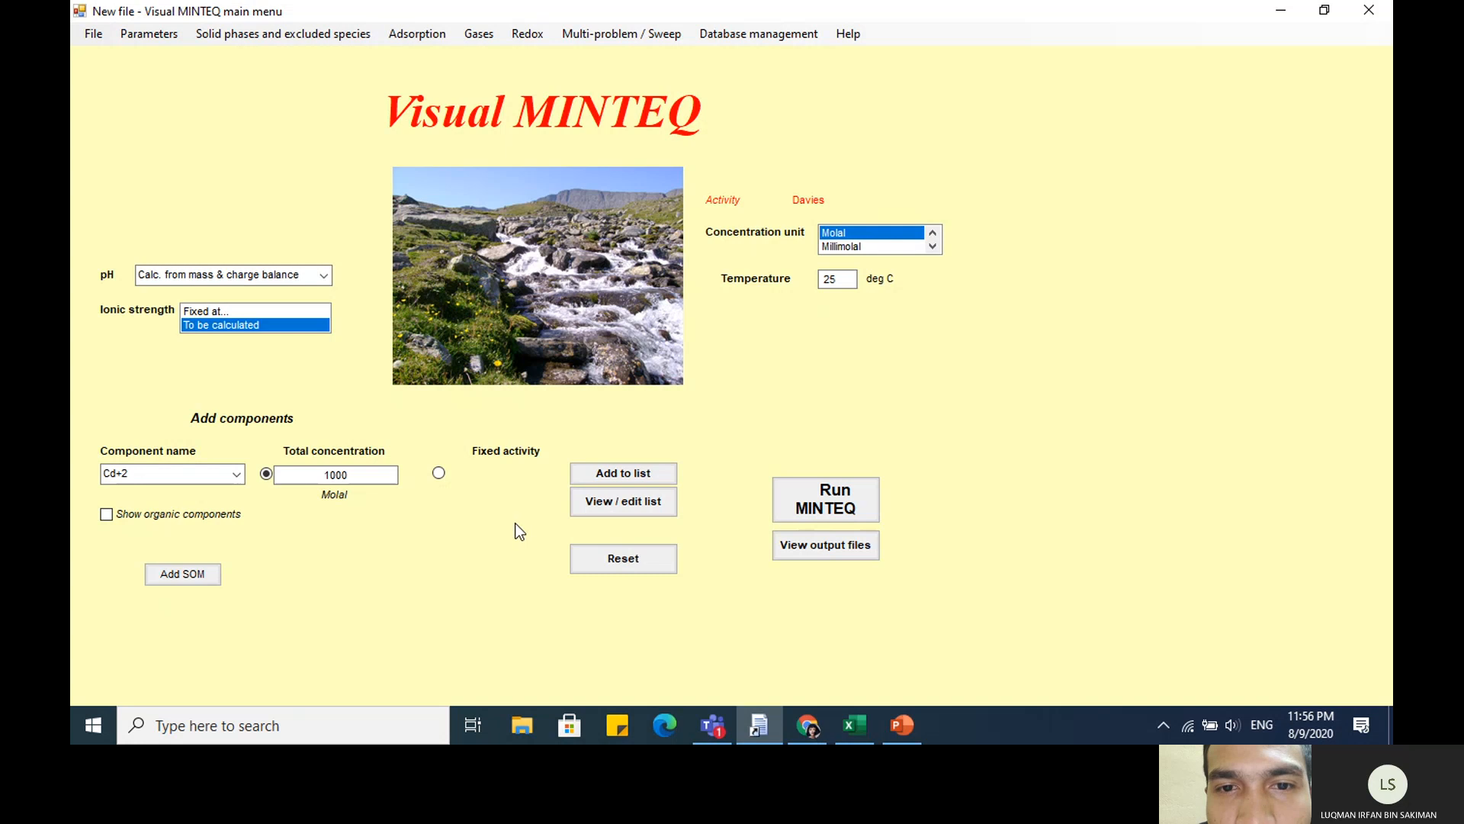
# In the problem's component list, set the total concentration of H+1 to 2 and SO4-2 to 1, and return to the main menu
pyautogui.click(639, 511)
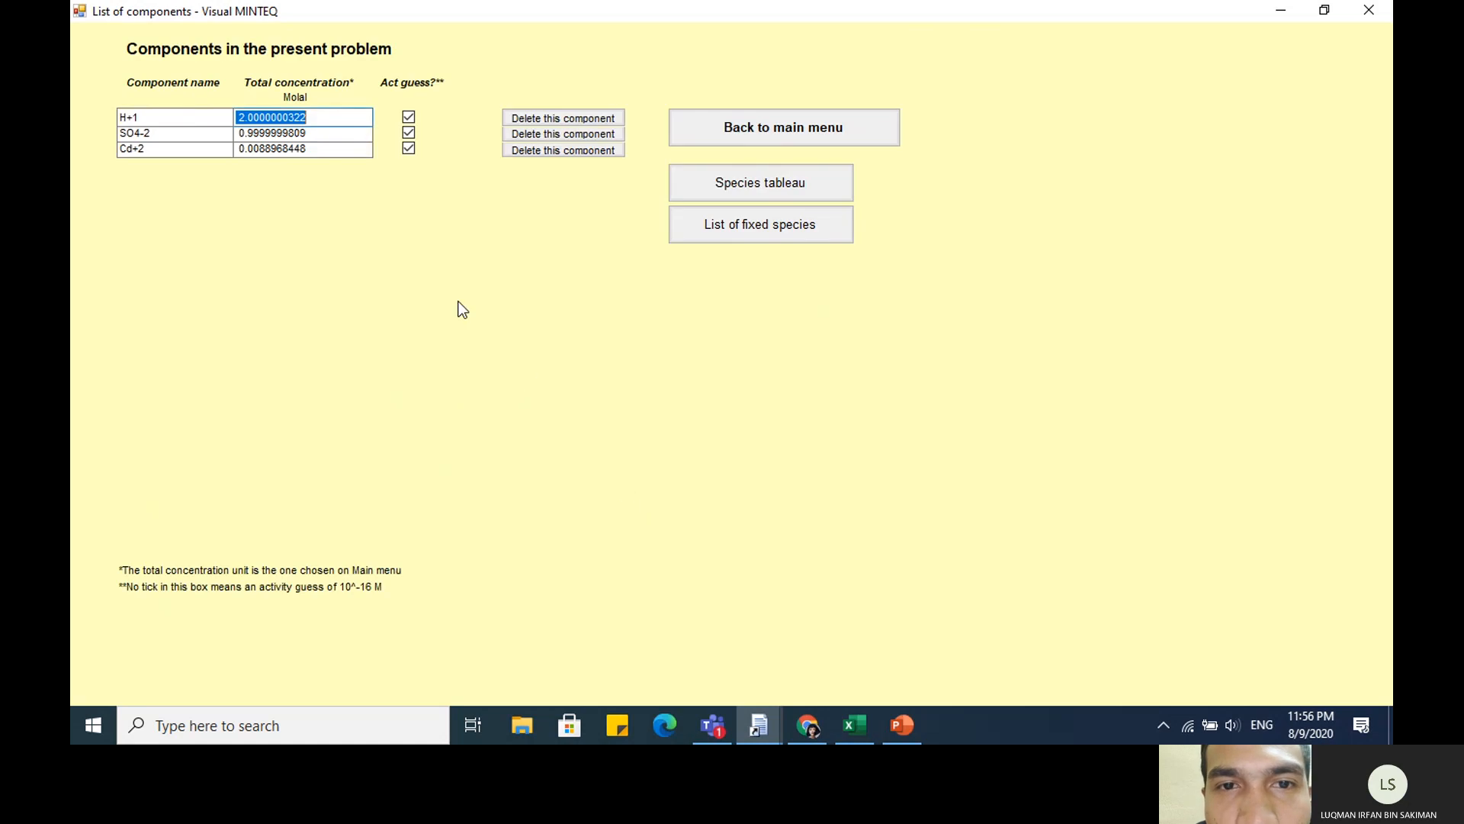
pyautogui.press('BackSpace')
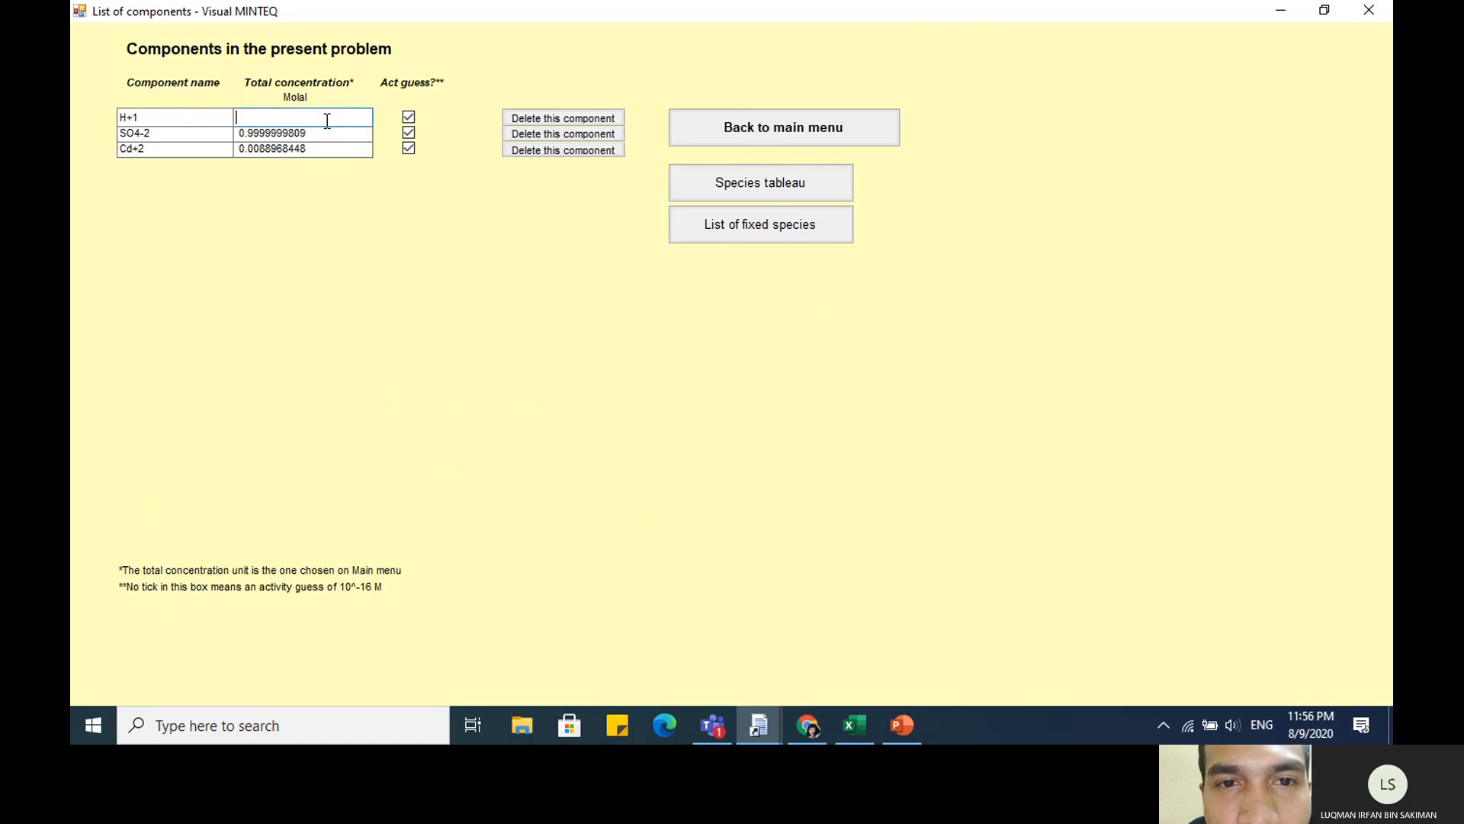
pyautogui.write('2')
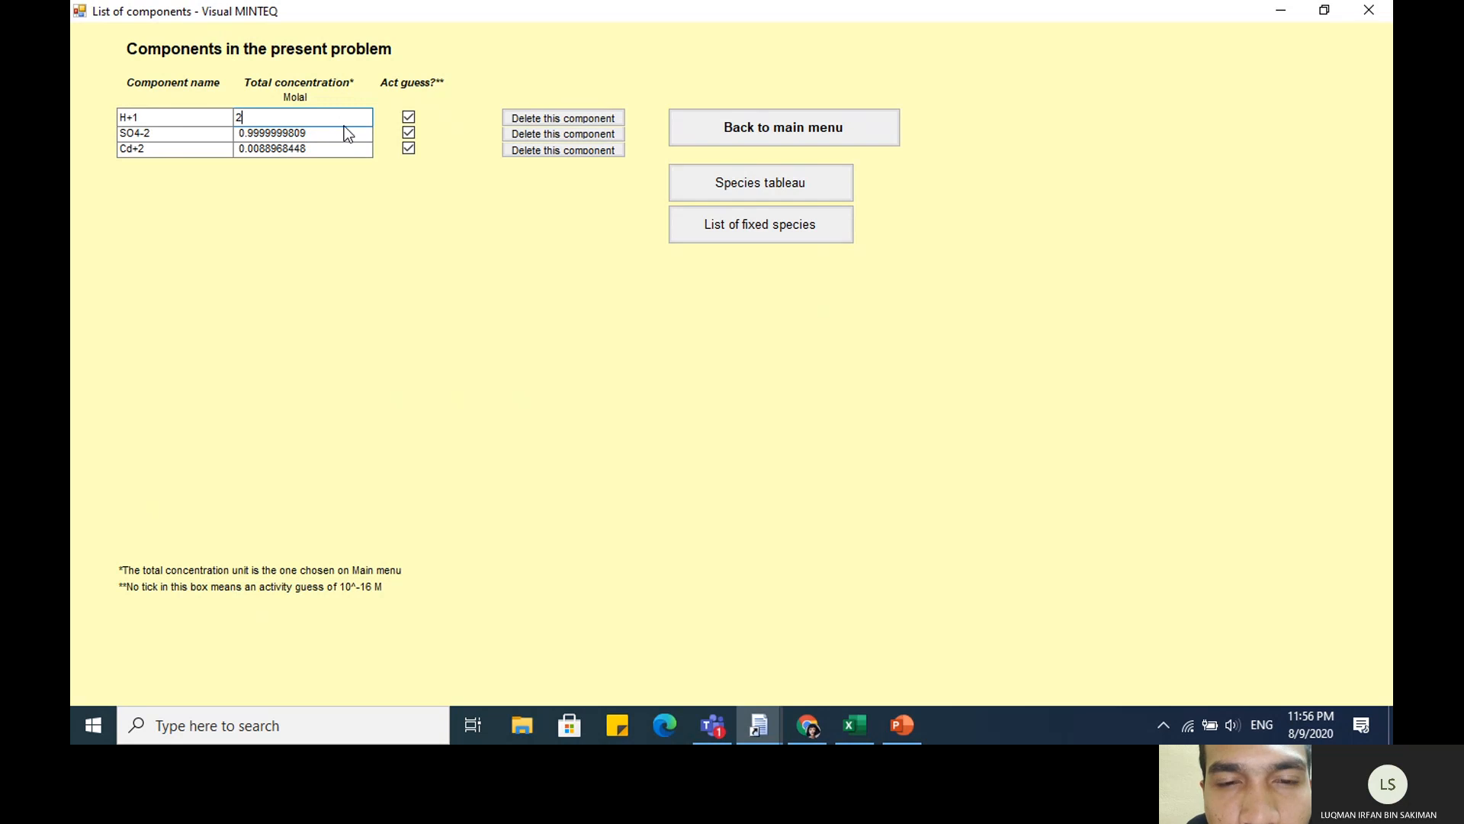
pyautogui.moveTo(331, 138); pyautogui.dragTo(241, 139)
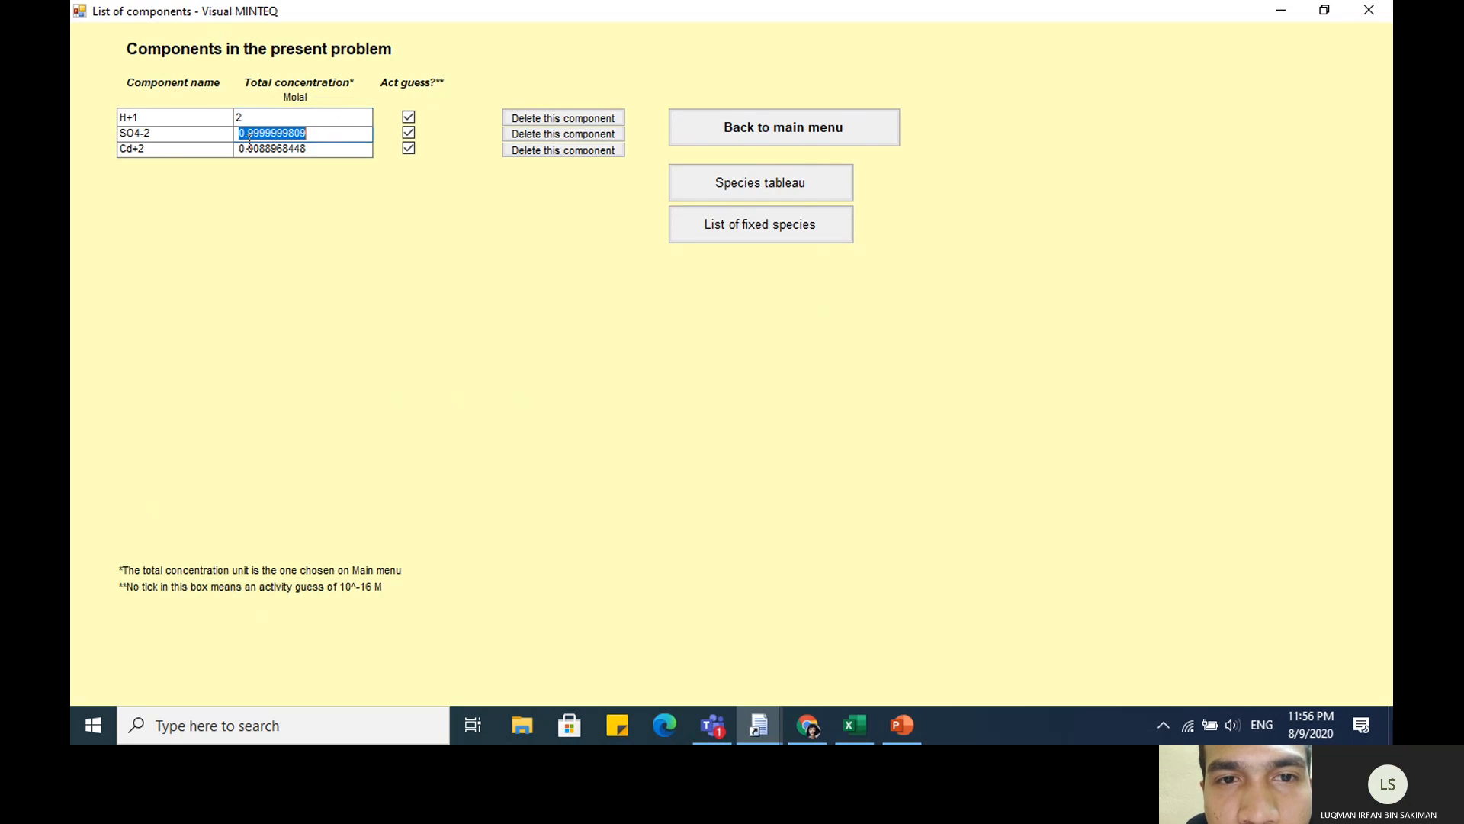
pyautogui.press('BackSpace')
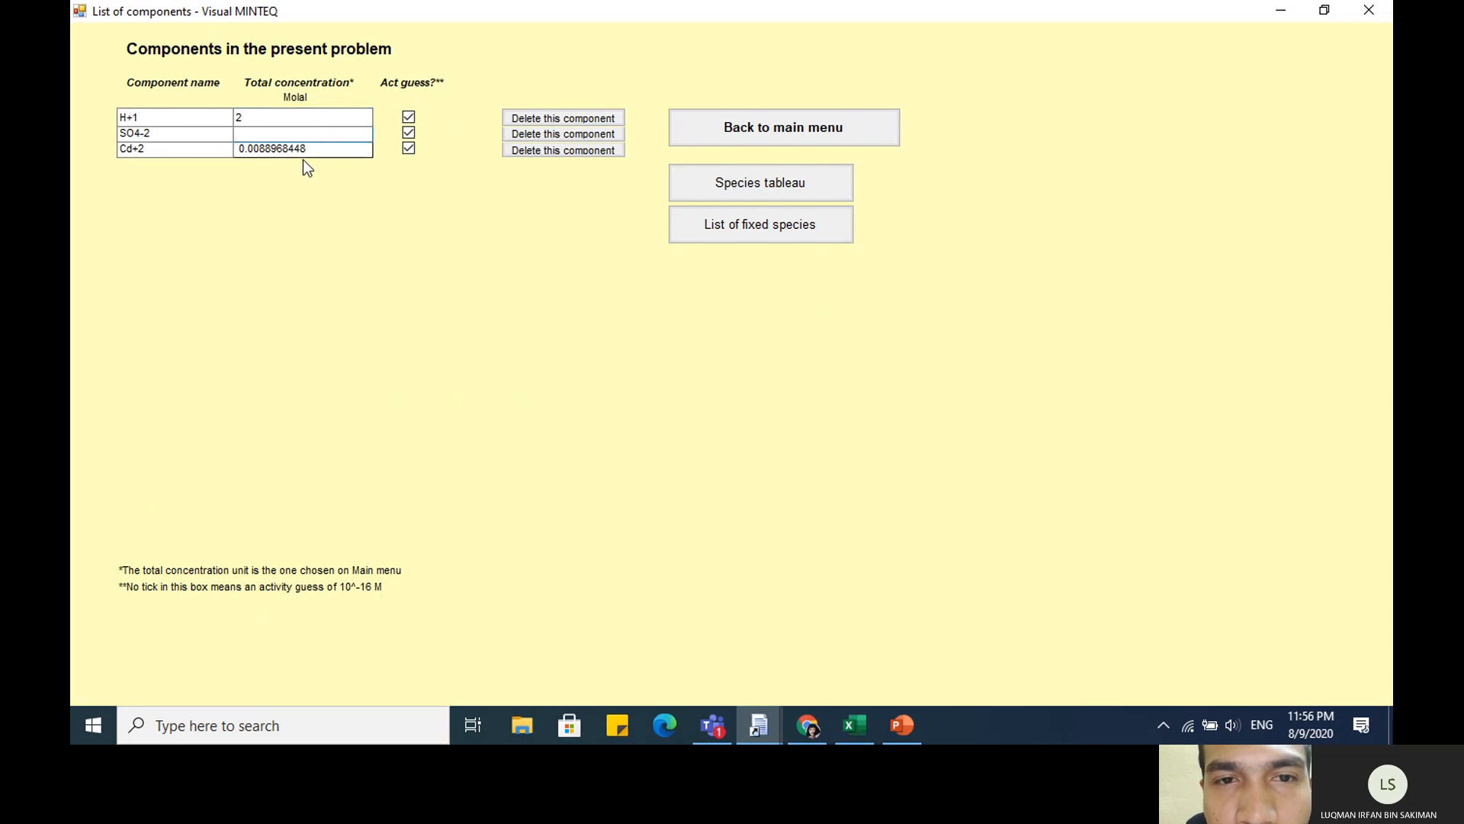
pyautogui.write('1')
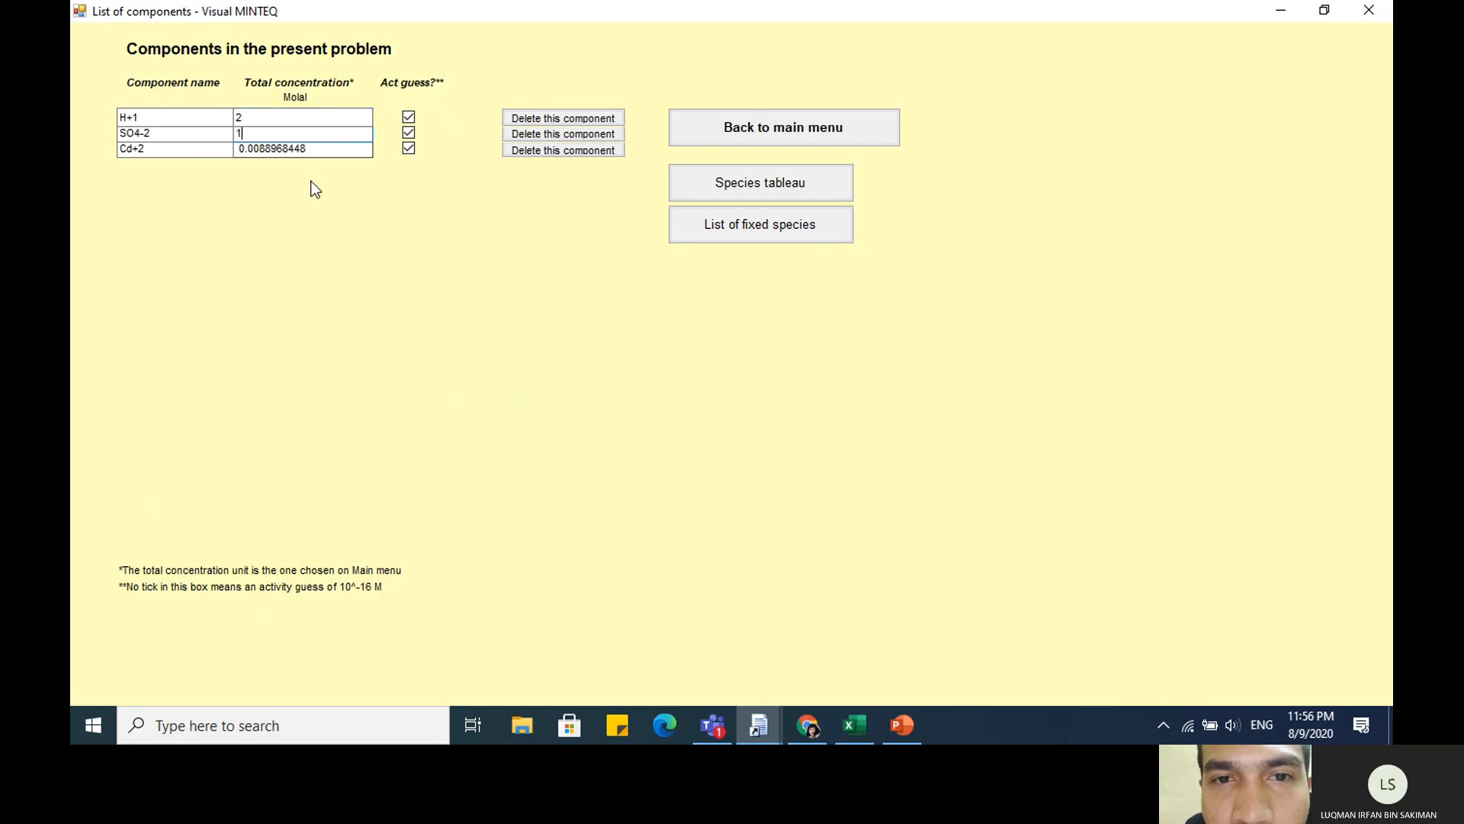
pyautogui.click(830, 134)
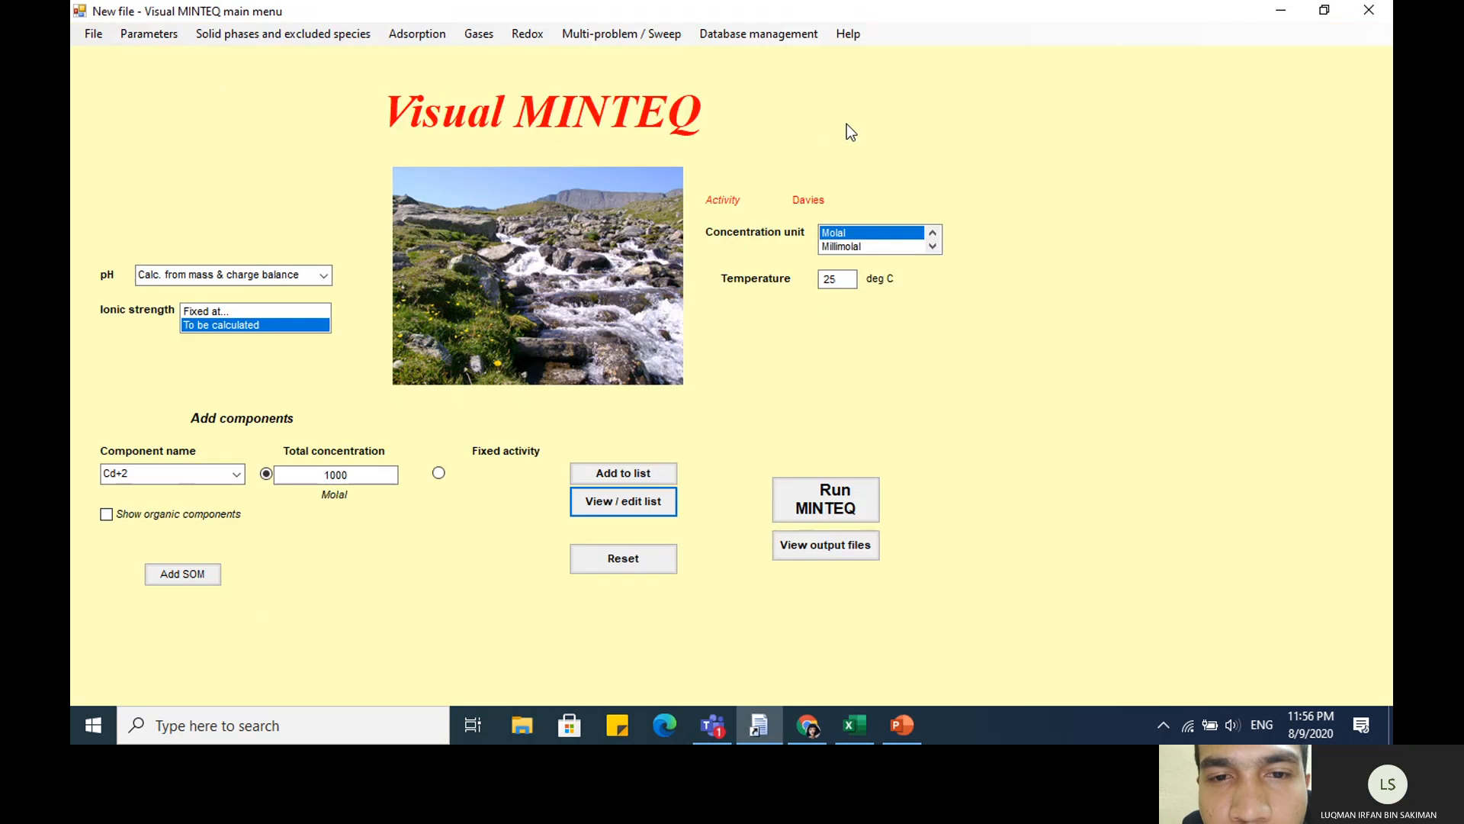
# Run the MINTEQ calculation for the wastewater and copy the calculated pH value from the output
pyautogui.click(818, 510)
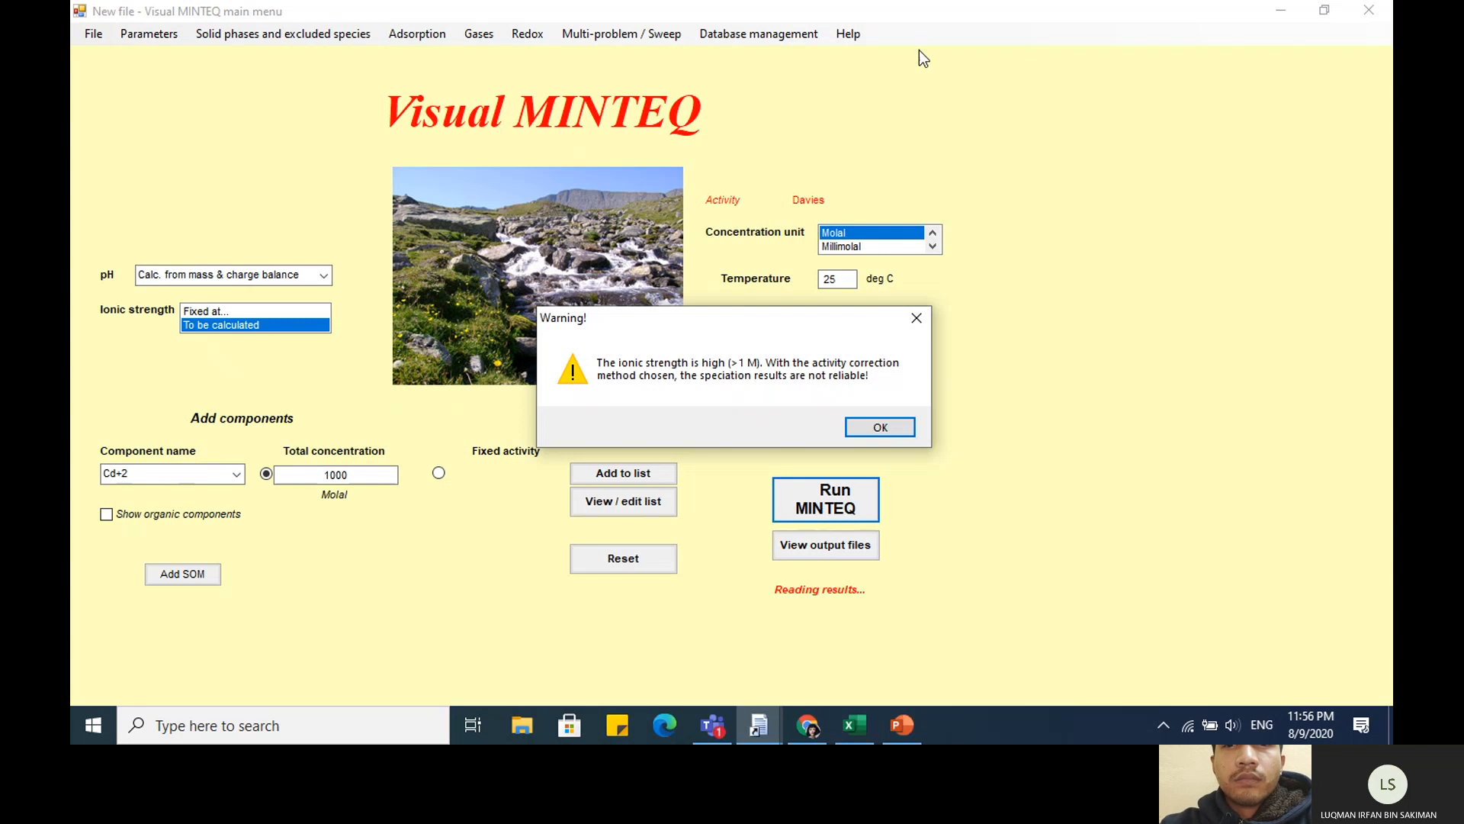
pyautogui.click(896, 438)
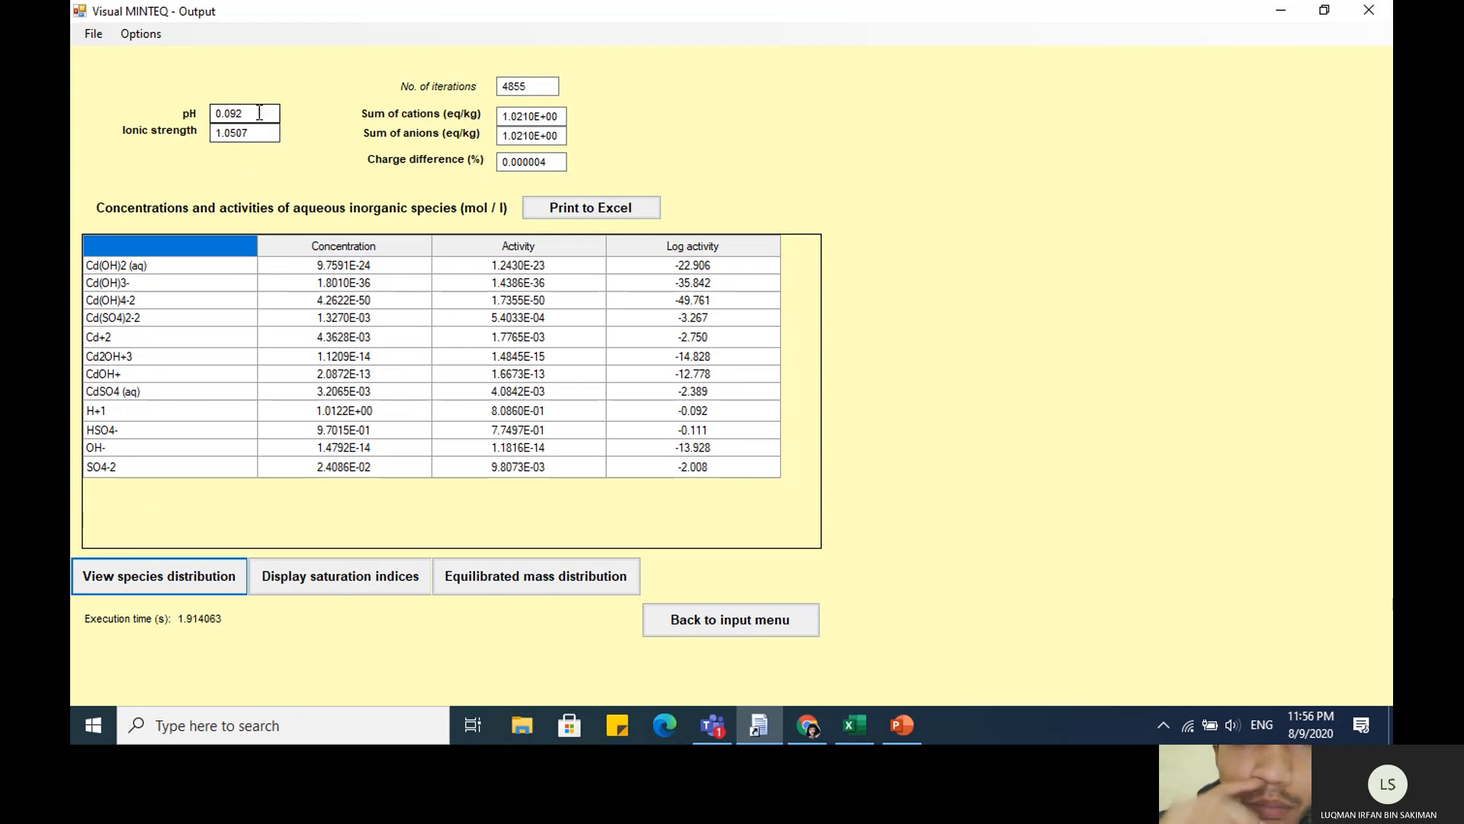
pyautogui.moveTo(261, 114); pyautogui.dragTo(207, 125)
pyautogui.hotkey('ctrl', 'c')
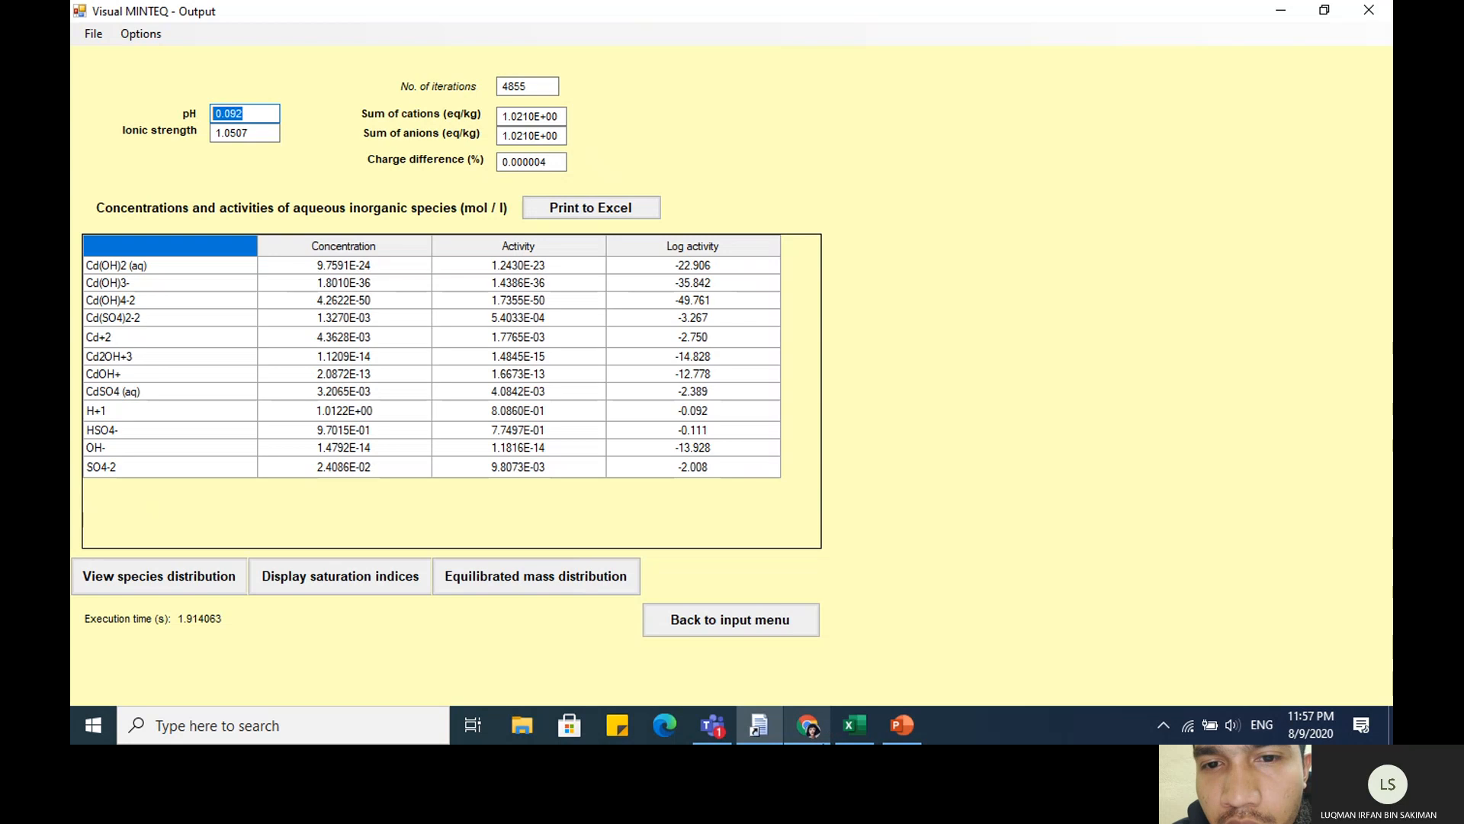
# Switch to Excel and enter the heading "before addition of Ca(OH)2" in cell A1
pyautogui.click(858, 728)
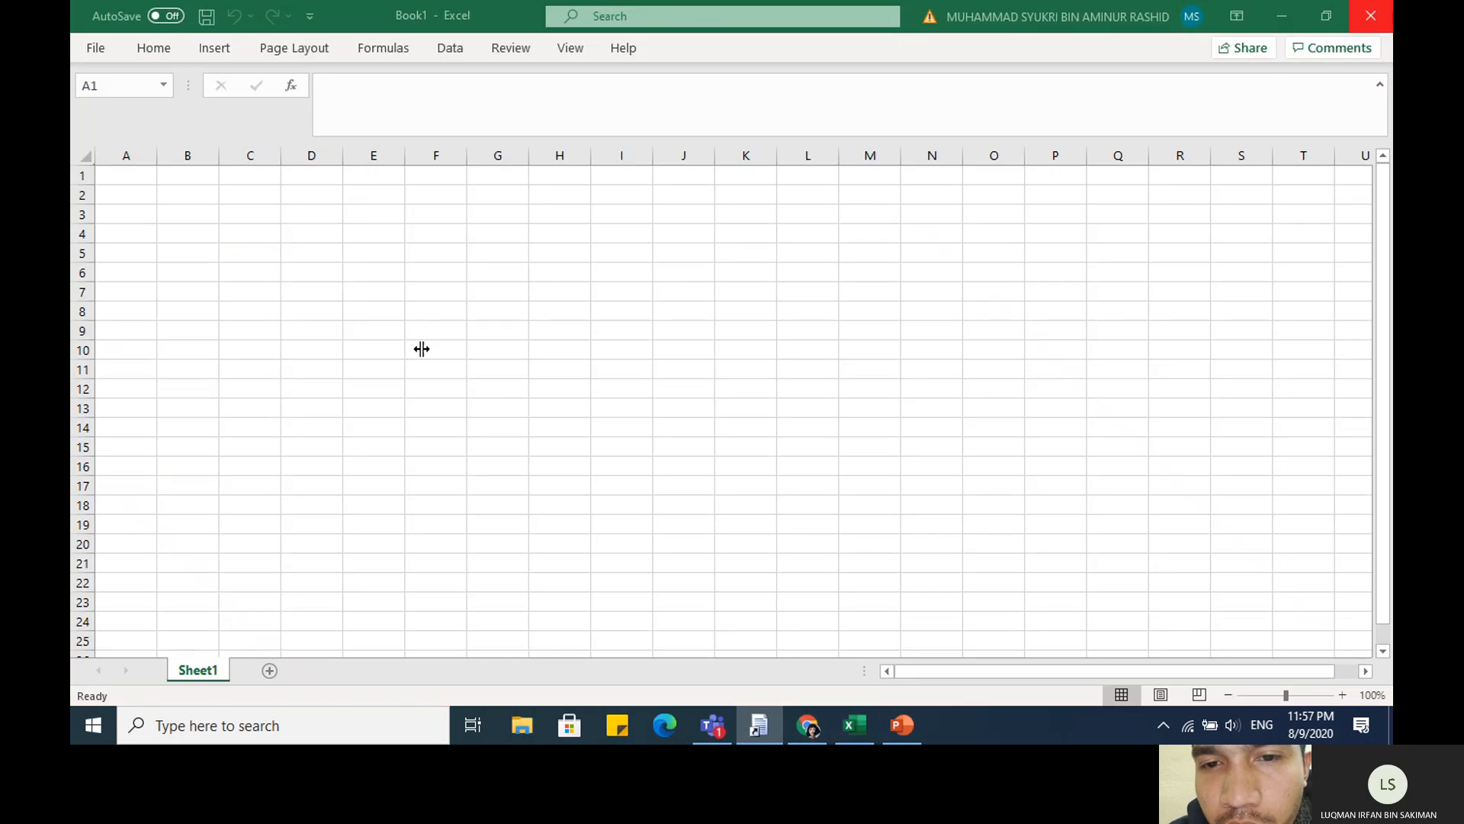
pyautogui.click(149, 178)
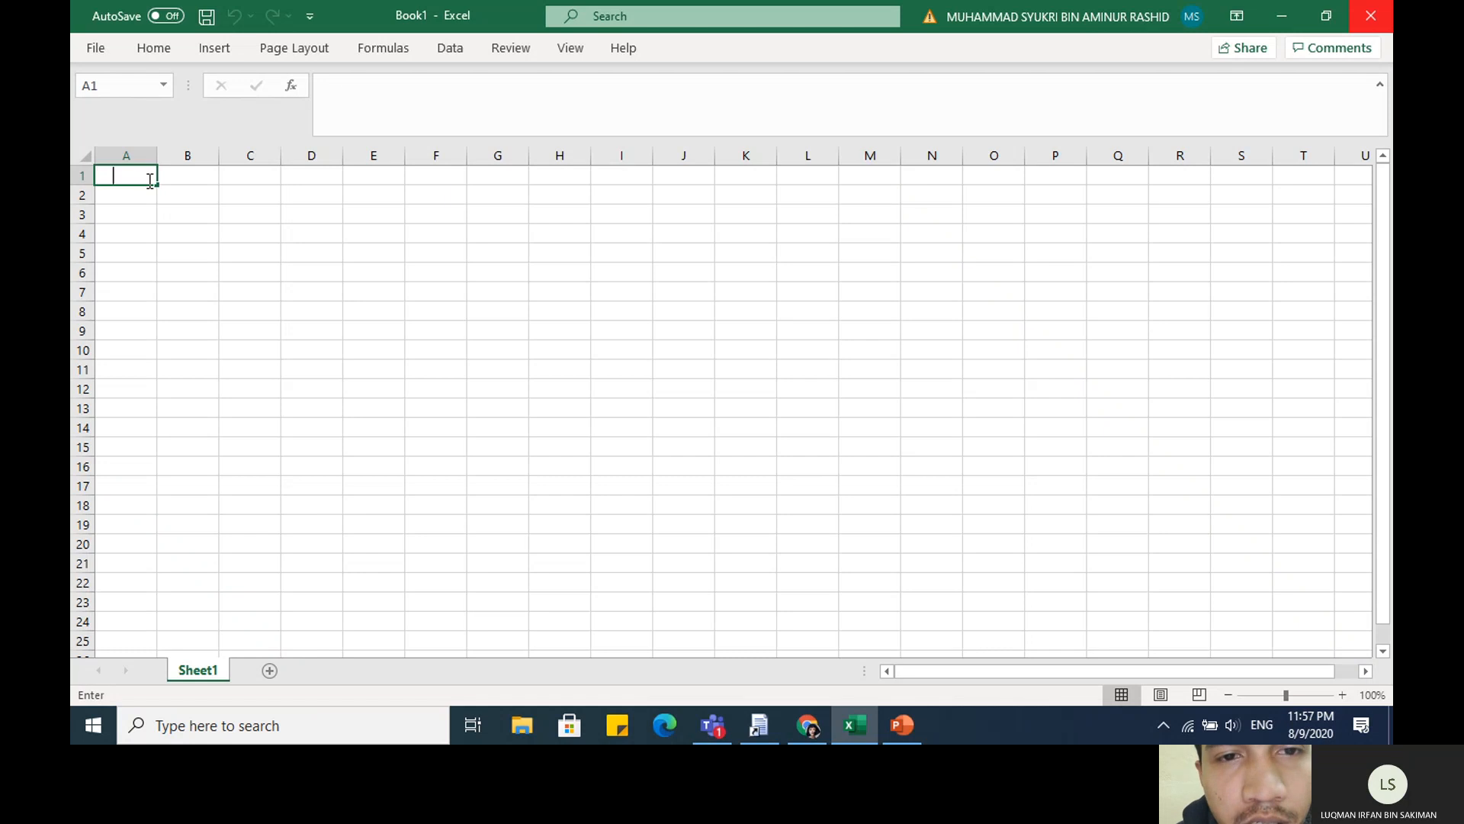
pyautogui.write('before')
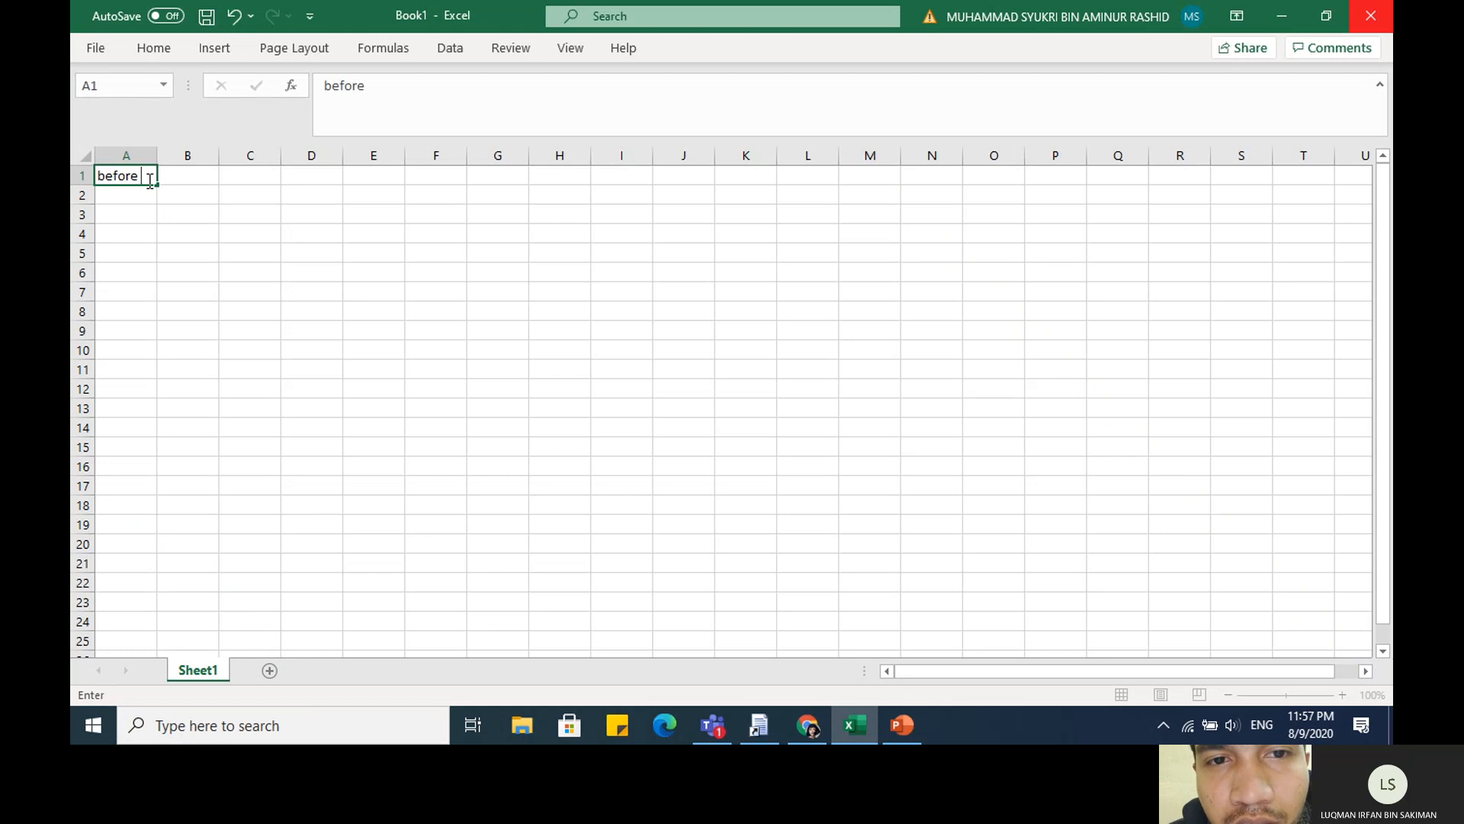
pyautogui.write(' add')
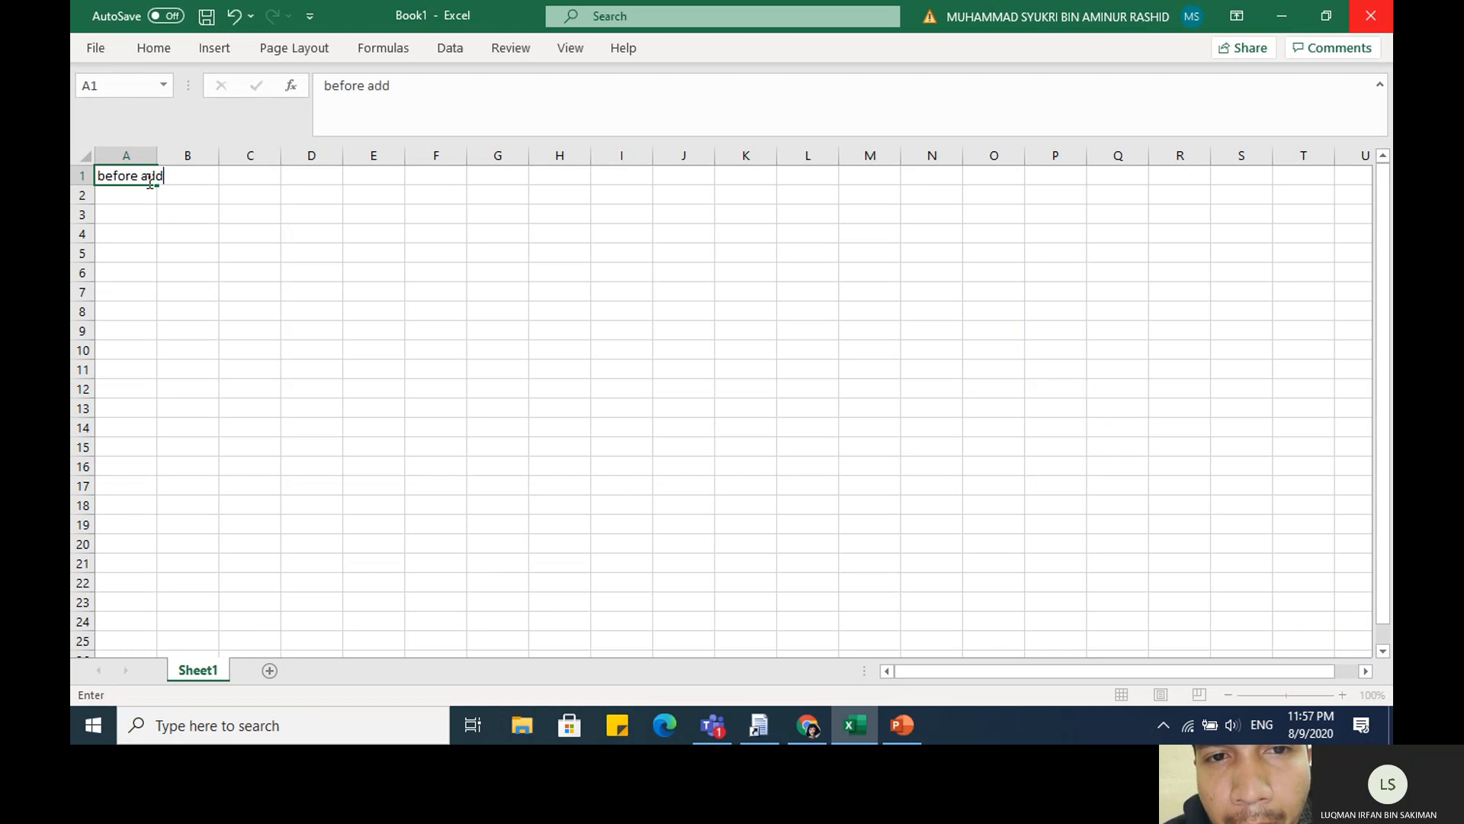
pyautogui.write('ition ')
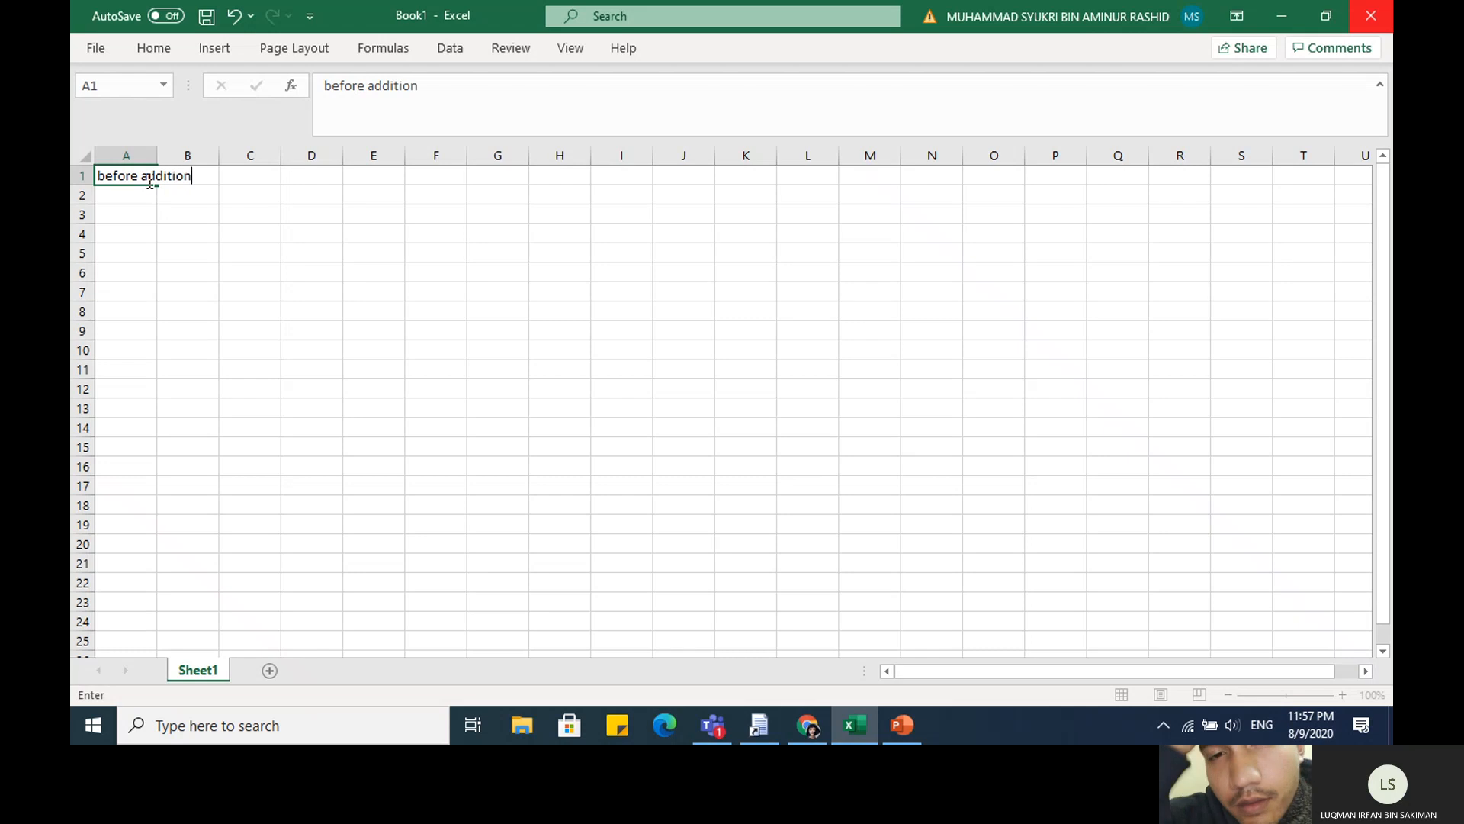
pyautogui.write('o')
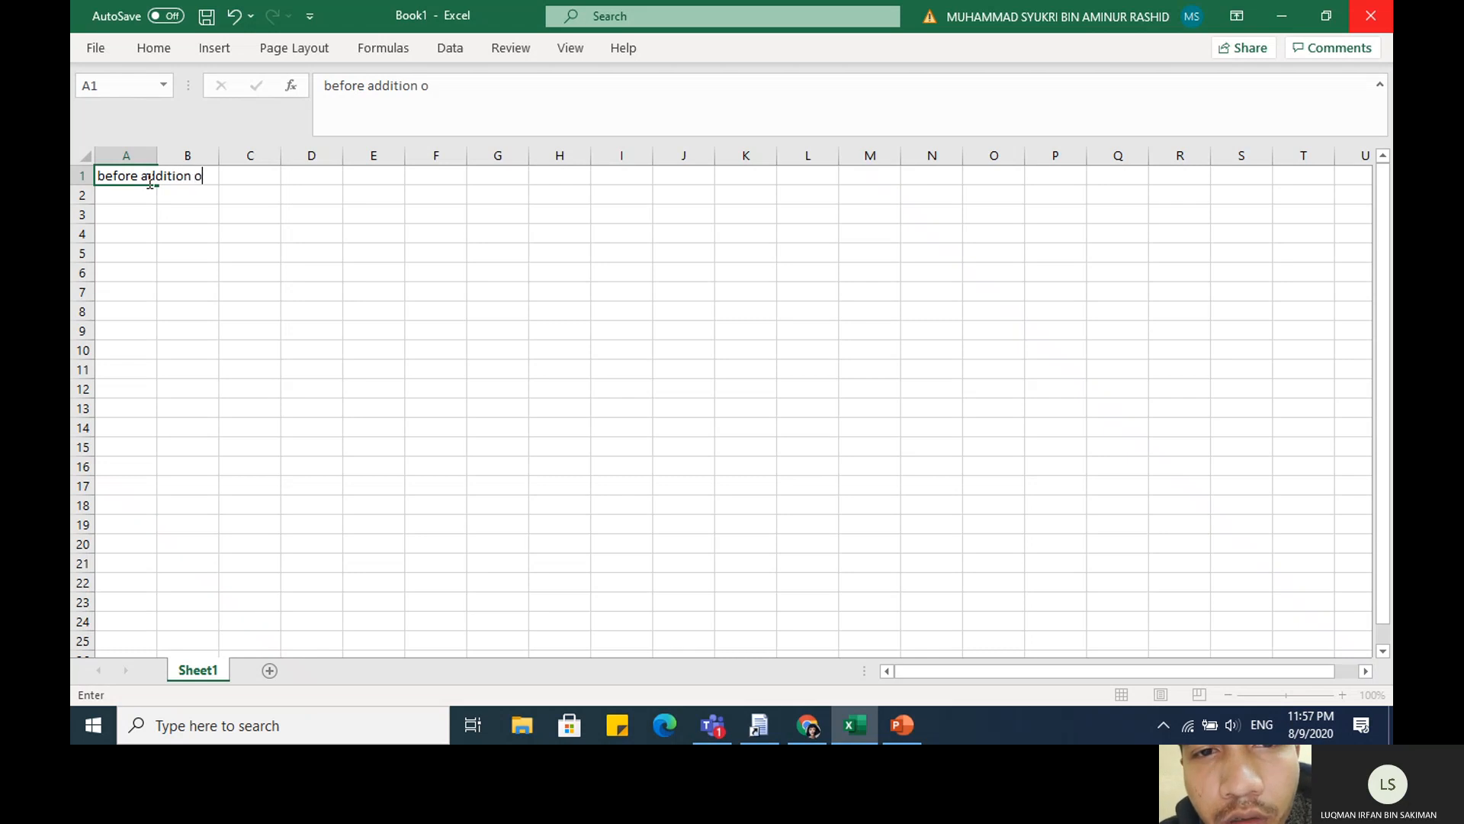
pyautogui.write('f Ca')
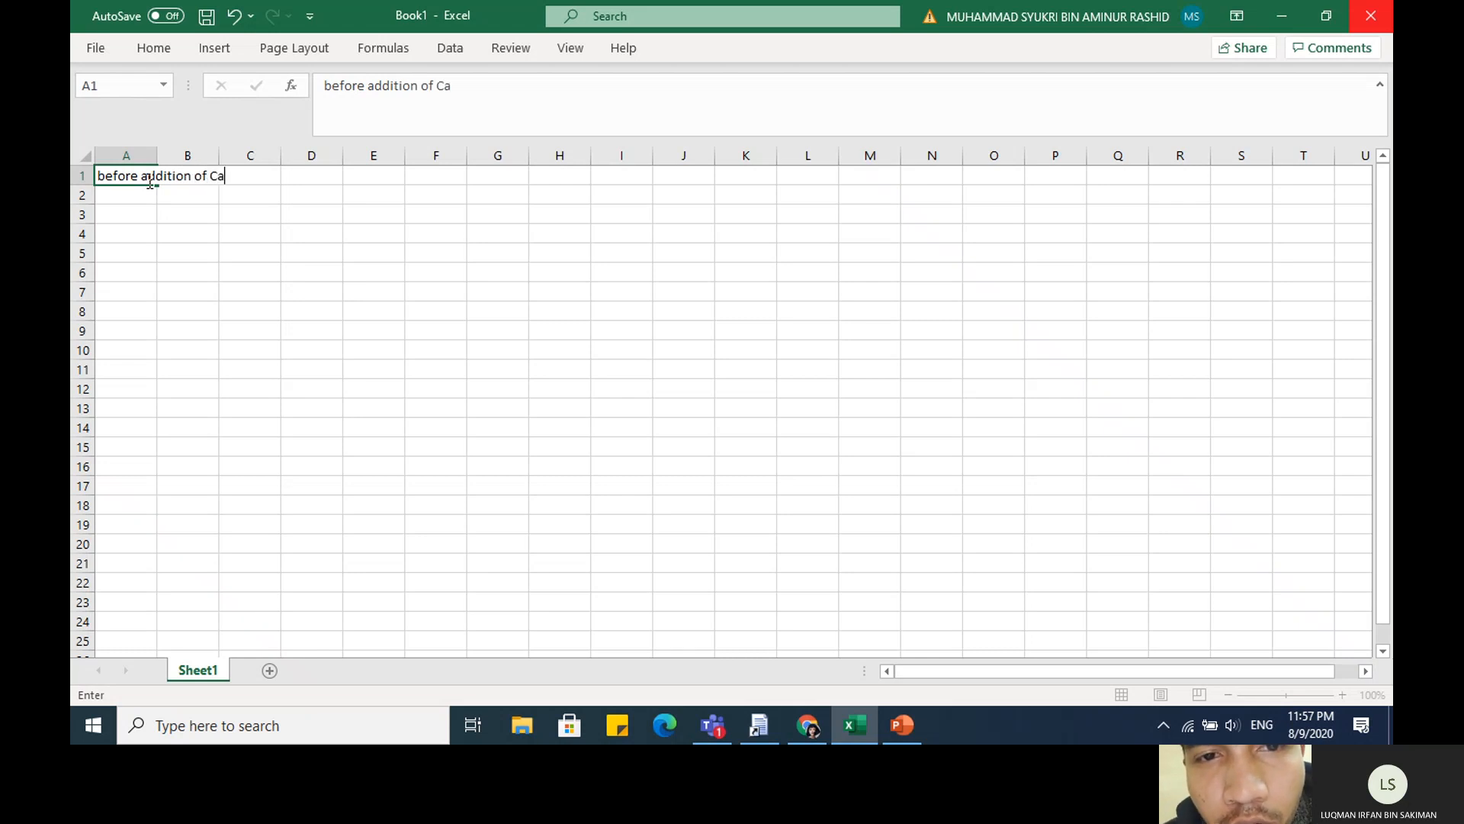
pyautogui.write('(OH')
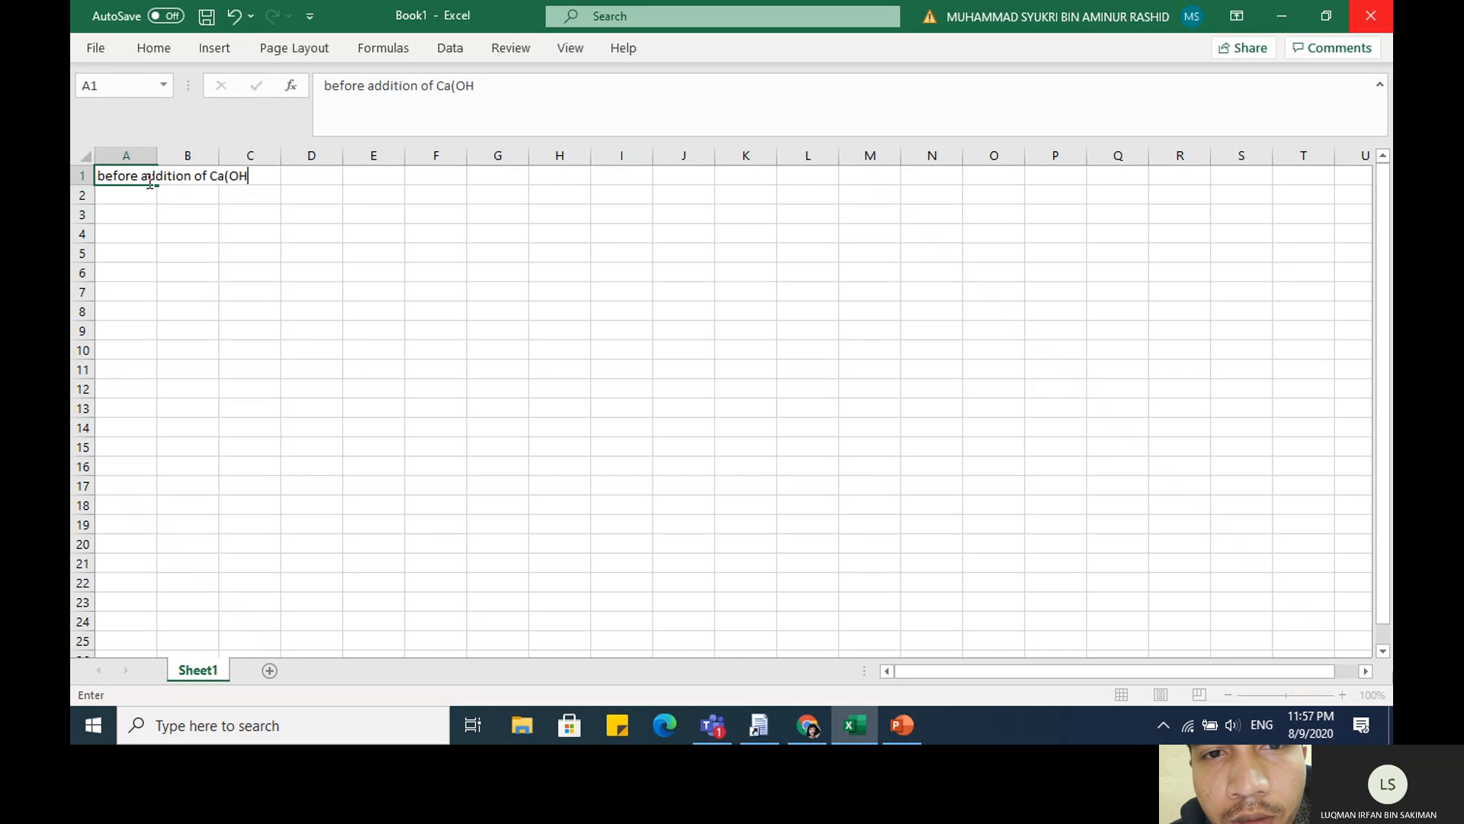
pyautogui.write(')2')
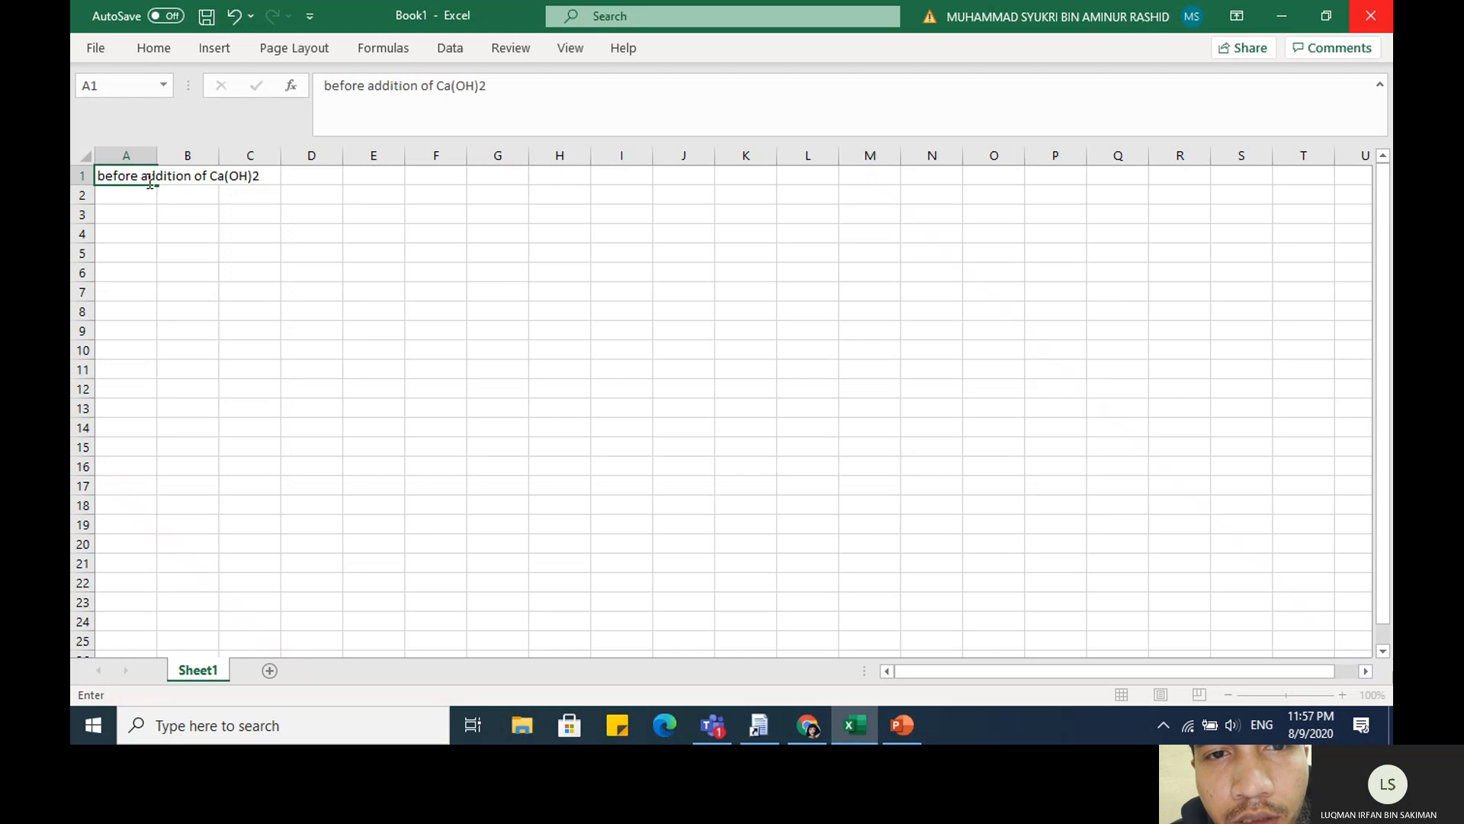
# Label cell A2 "pH" and paste the copied pH value into cell B2
pyautogui.click(144, 199)
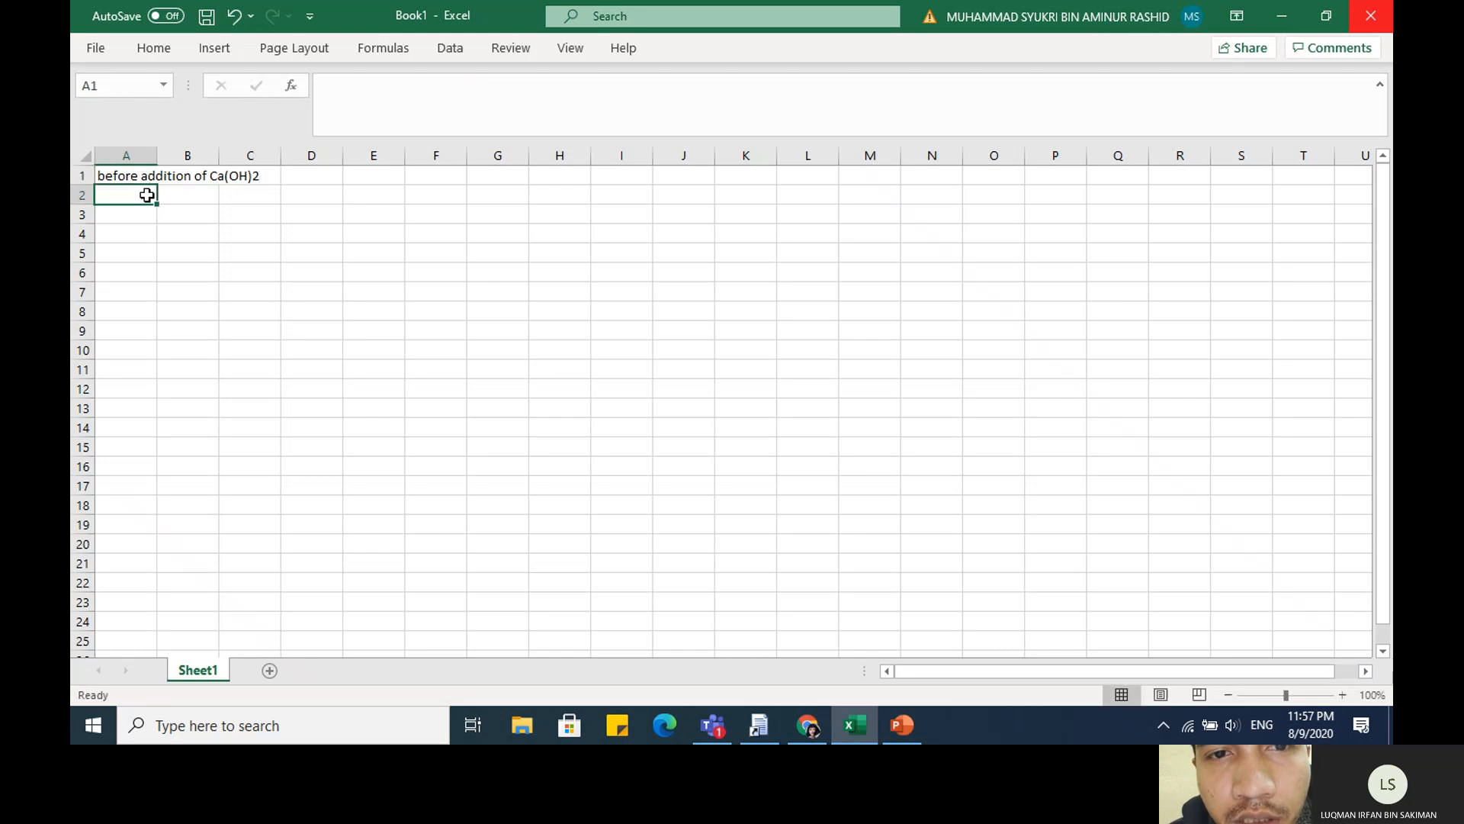
pyautogui.write('pH')
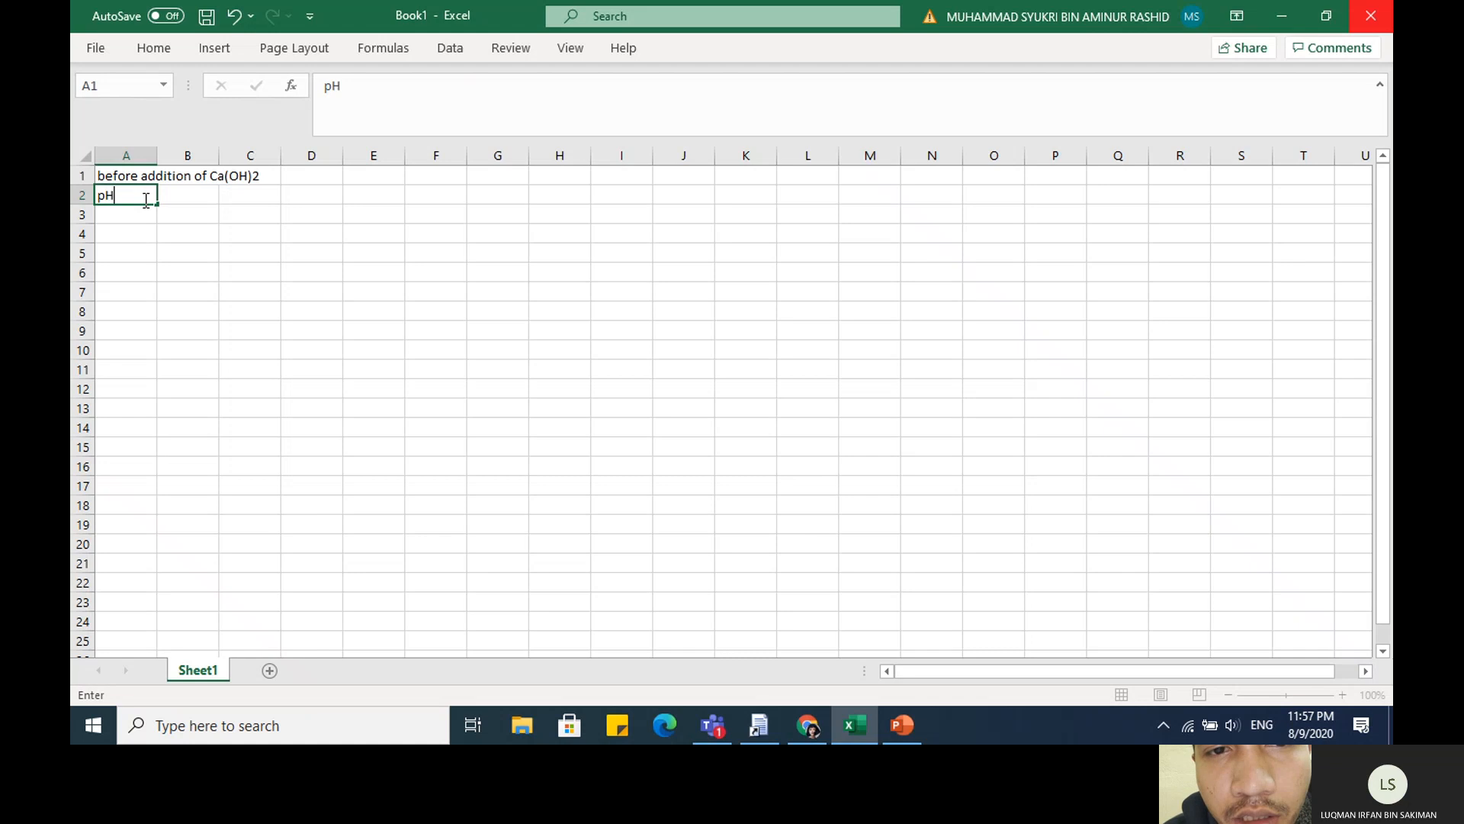
pyautogui.click(185, 196)
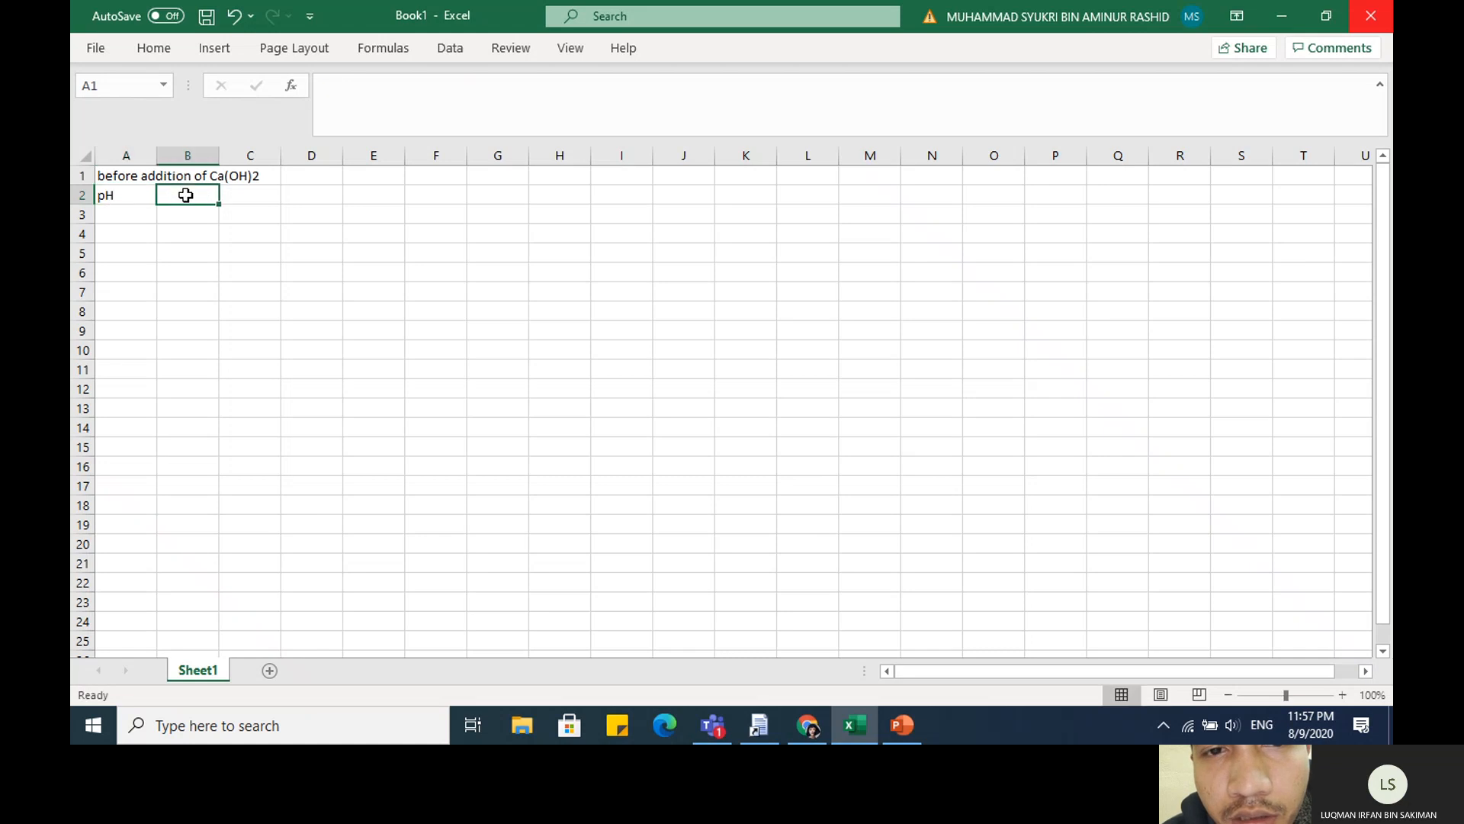
pyautogui.hotkey('ctrl', 'v')
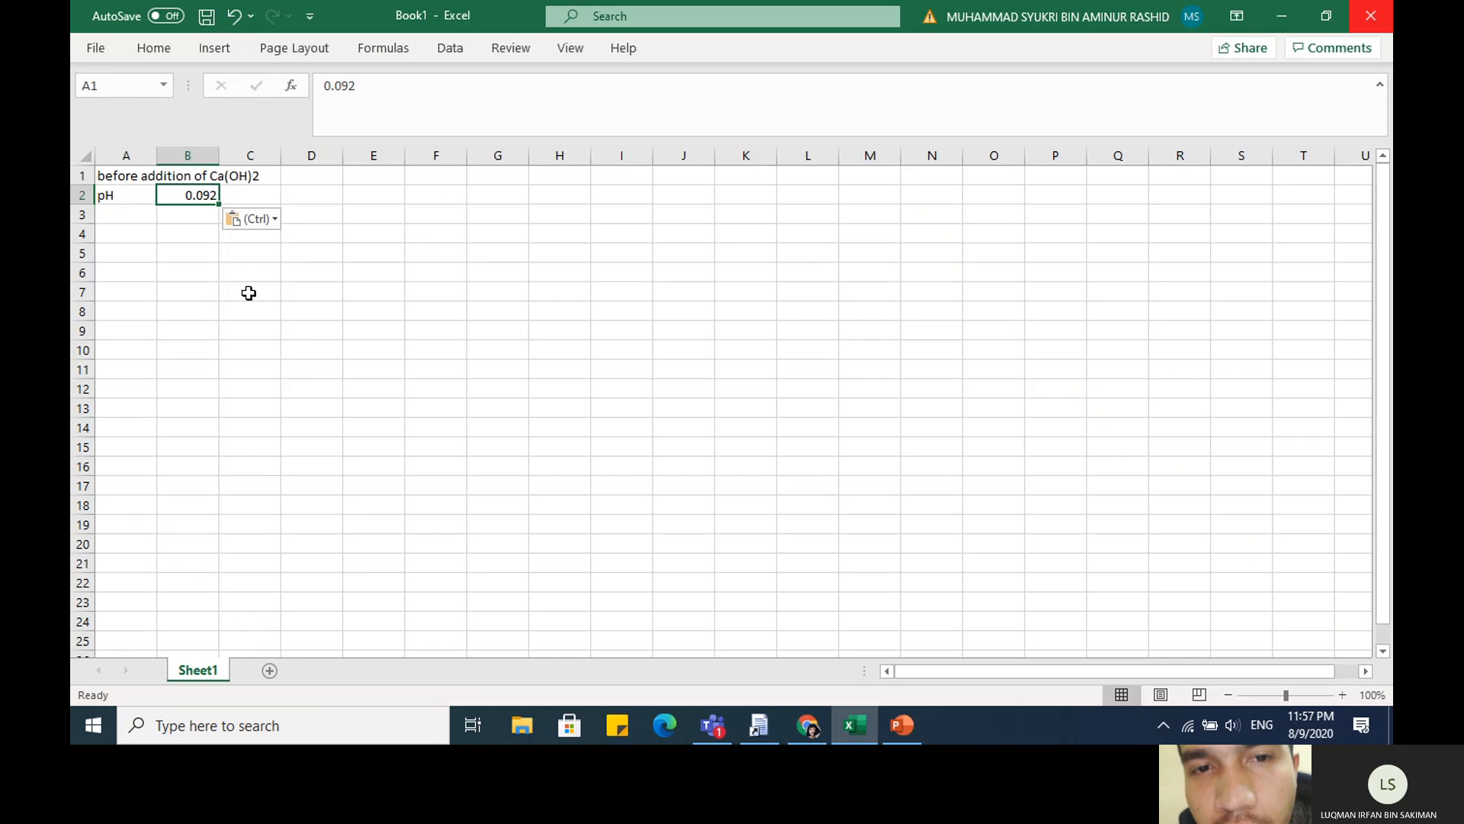
# Copy the percentages and species names from Visual MINTEQ's species distribution table into the Excel sheet, starting at cell A4
pyautogui.click(147, 232)
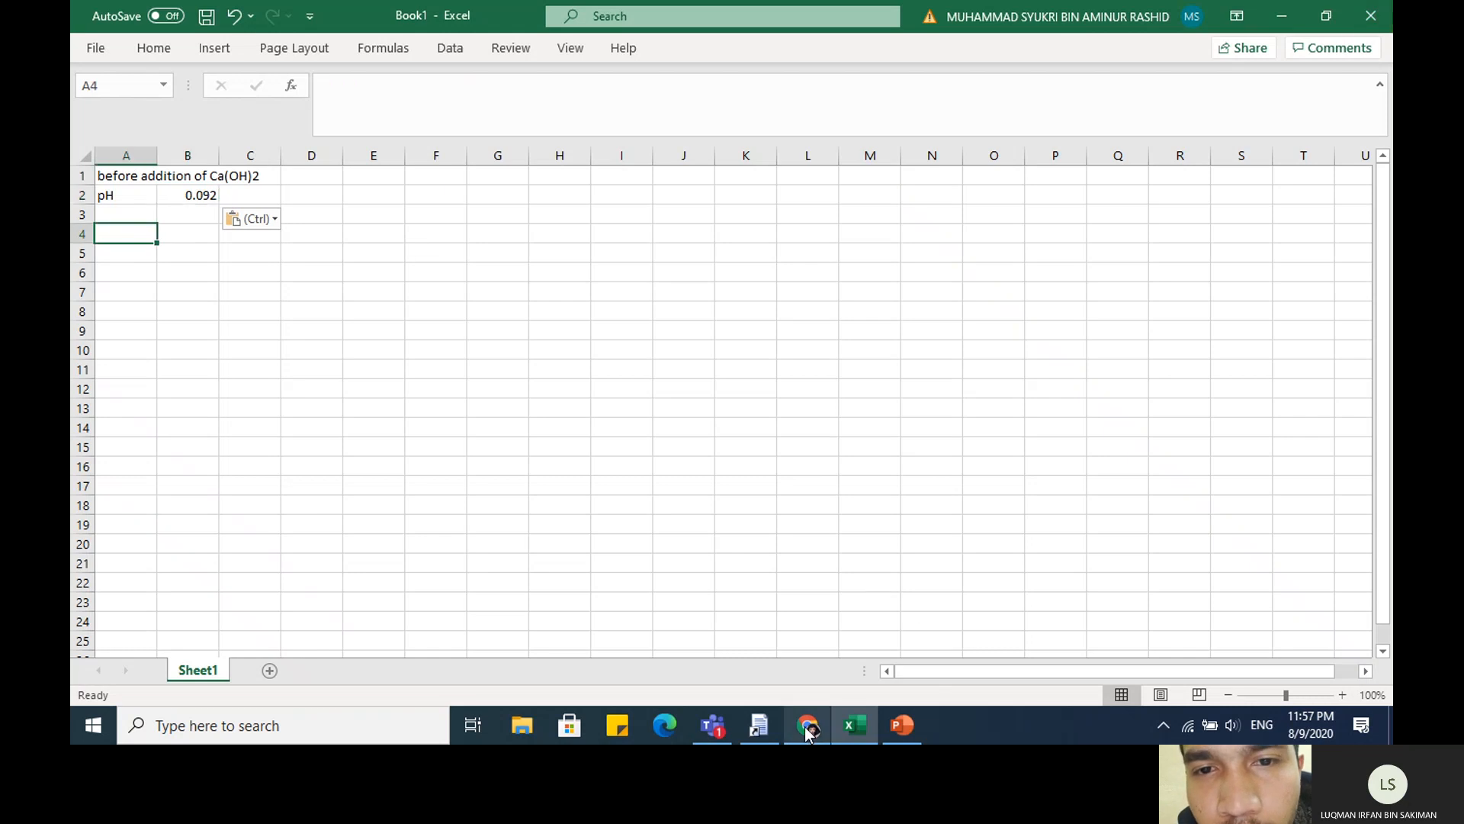
pyautogui.click(769, 721)
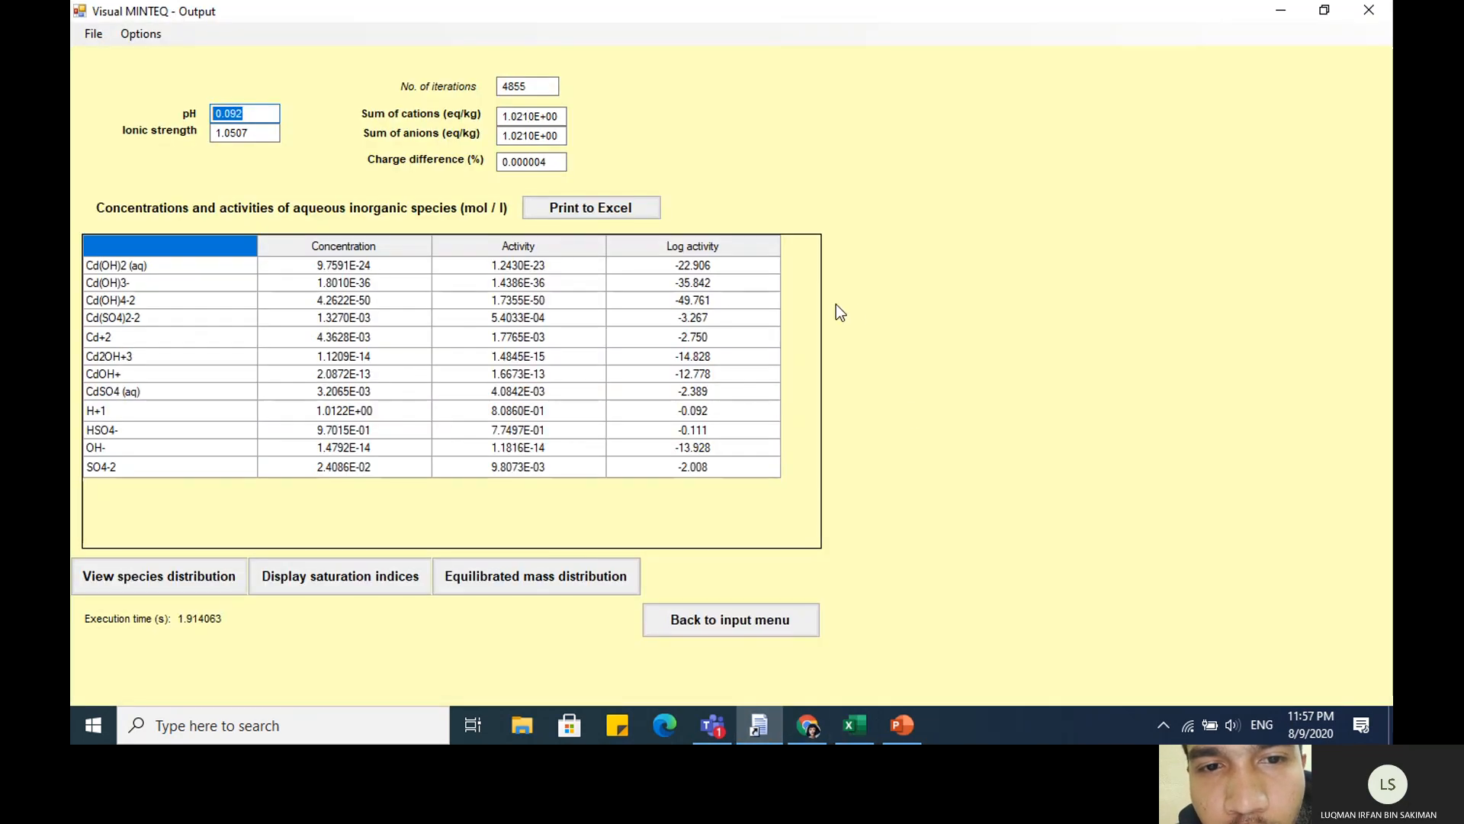
pyautogui.click(176, 587)
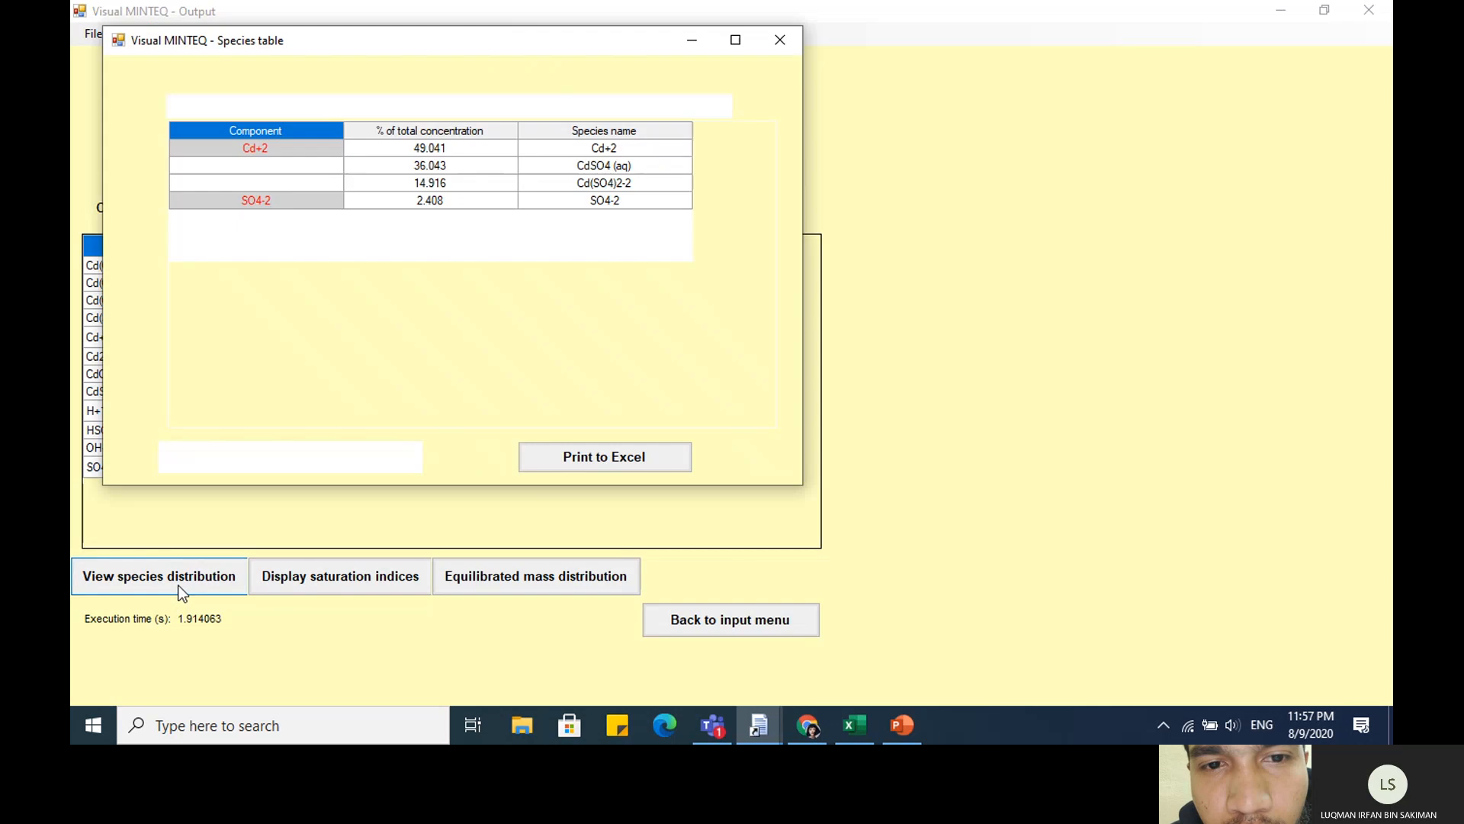
pyautogui.click(478, 151)
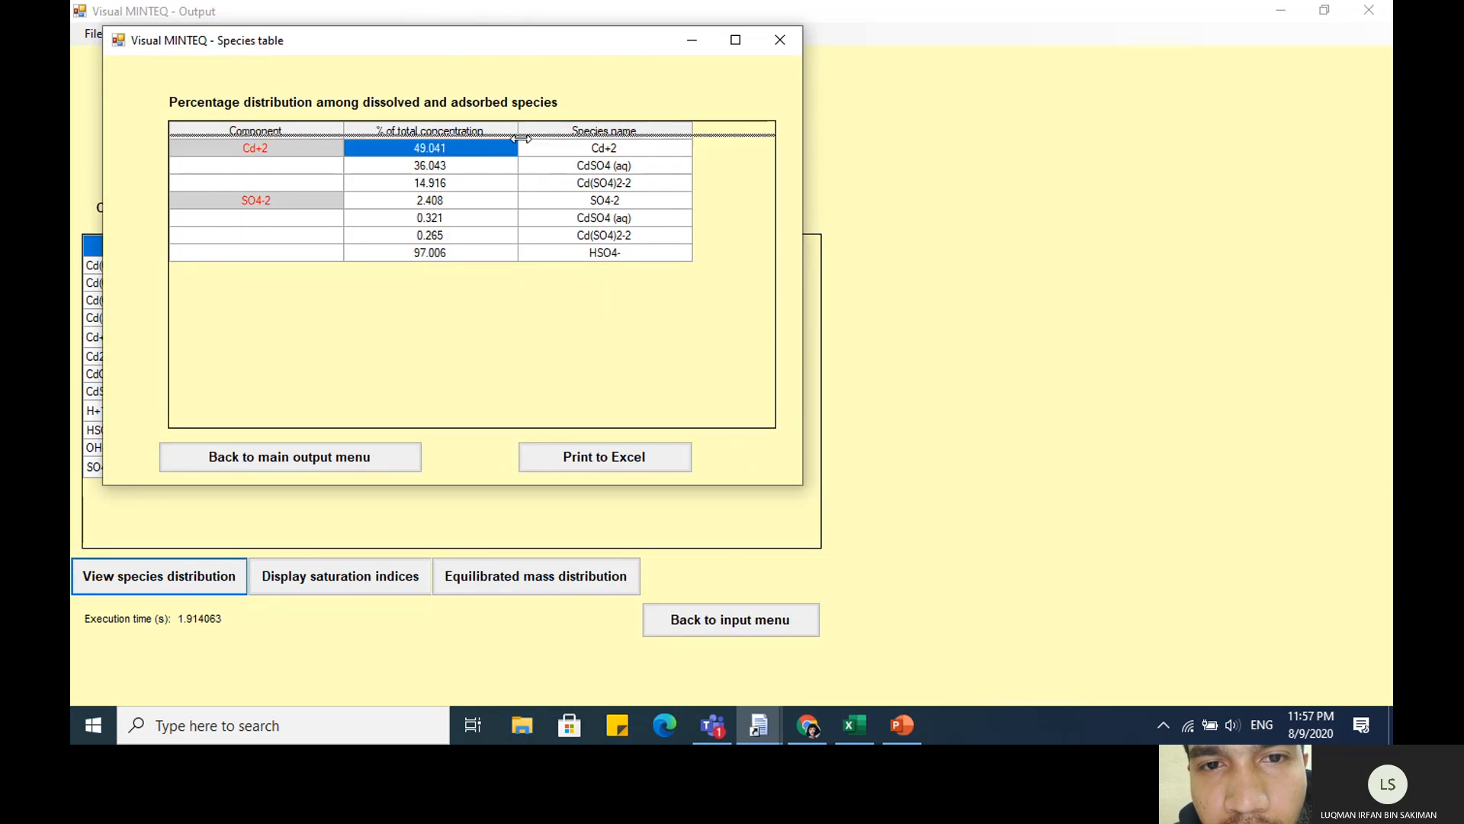
pyautogui.moveTo(490, 155); pyautogui.dragTo(568, 262)
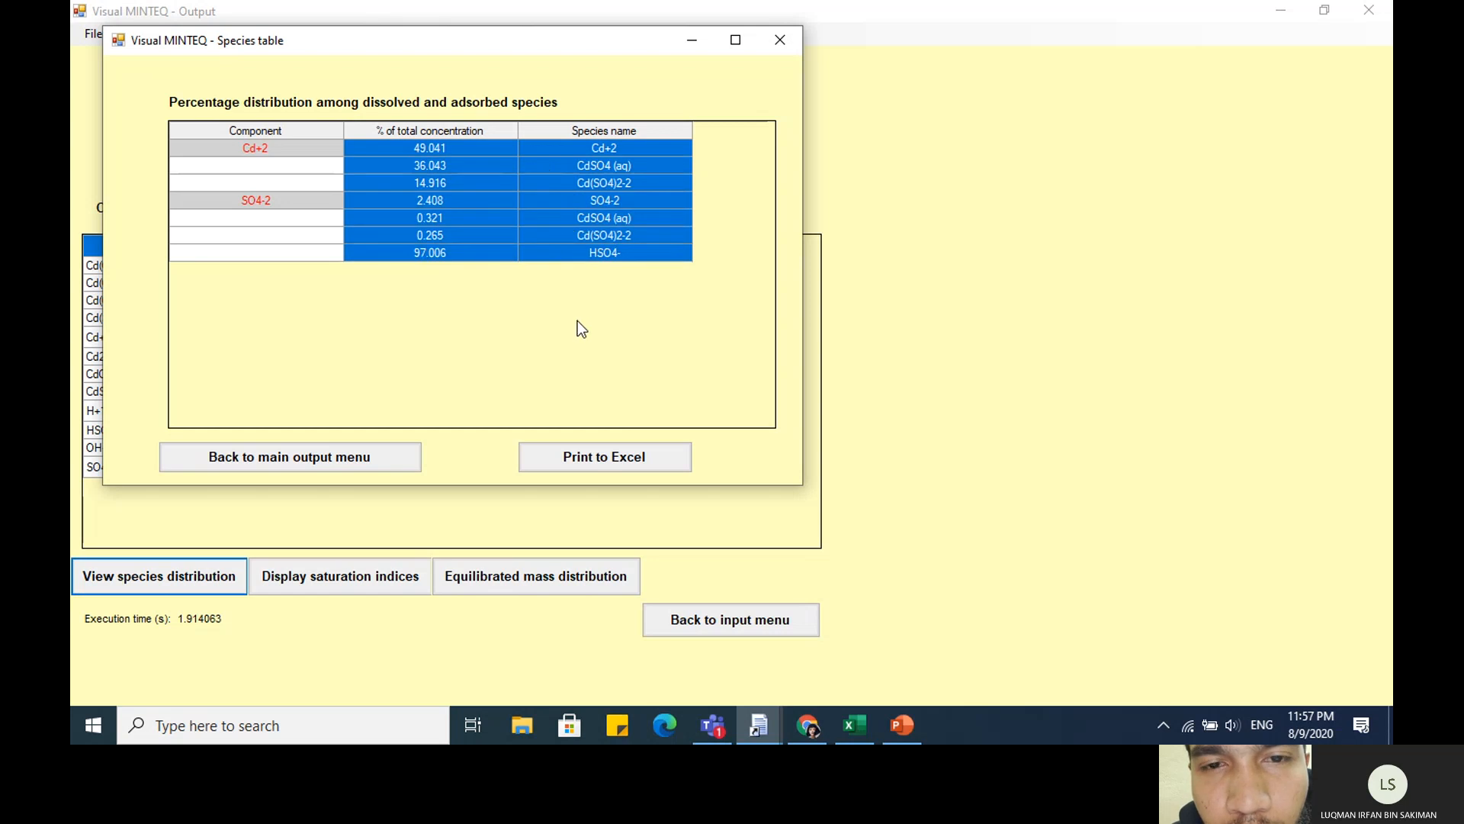
pyautogui.click(396, 465)
pyautogui.click(855, 726)
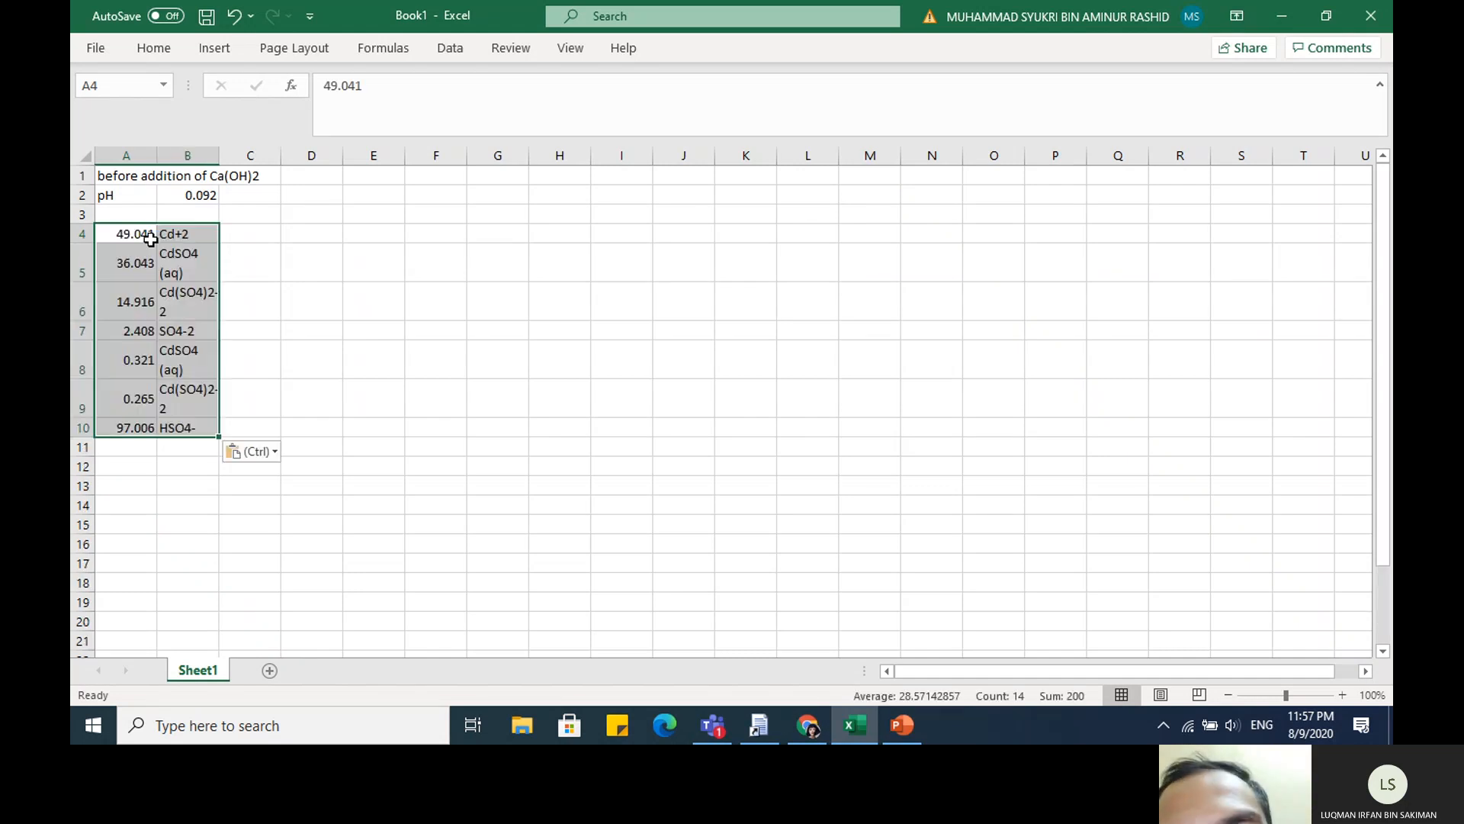
pyautogui.click(258, 369)
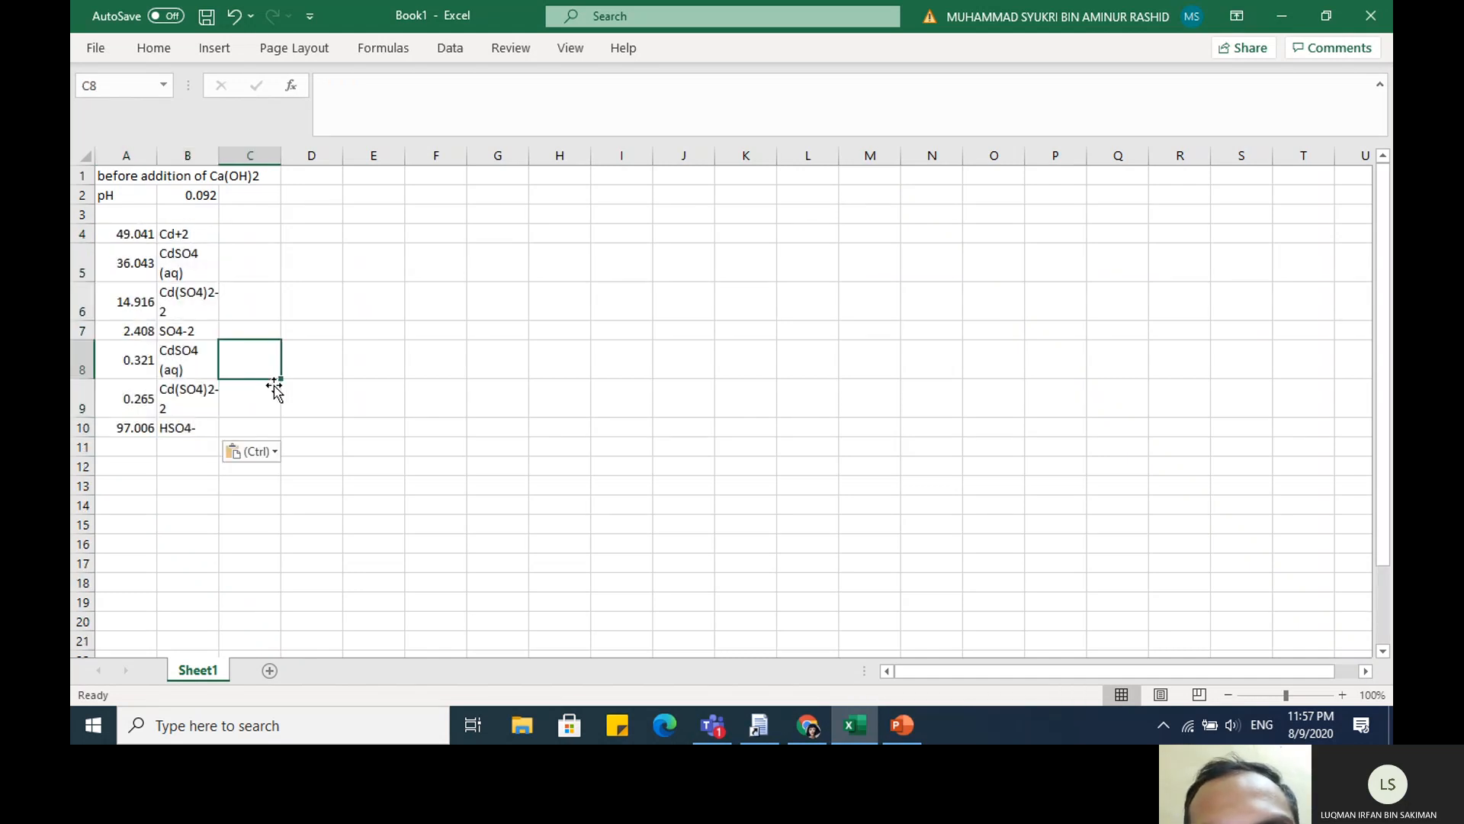
pyautogui.scroll(-3, 301, 362)
pyautogui.click(184, 232)
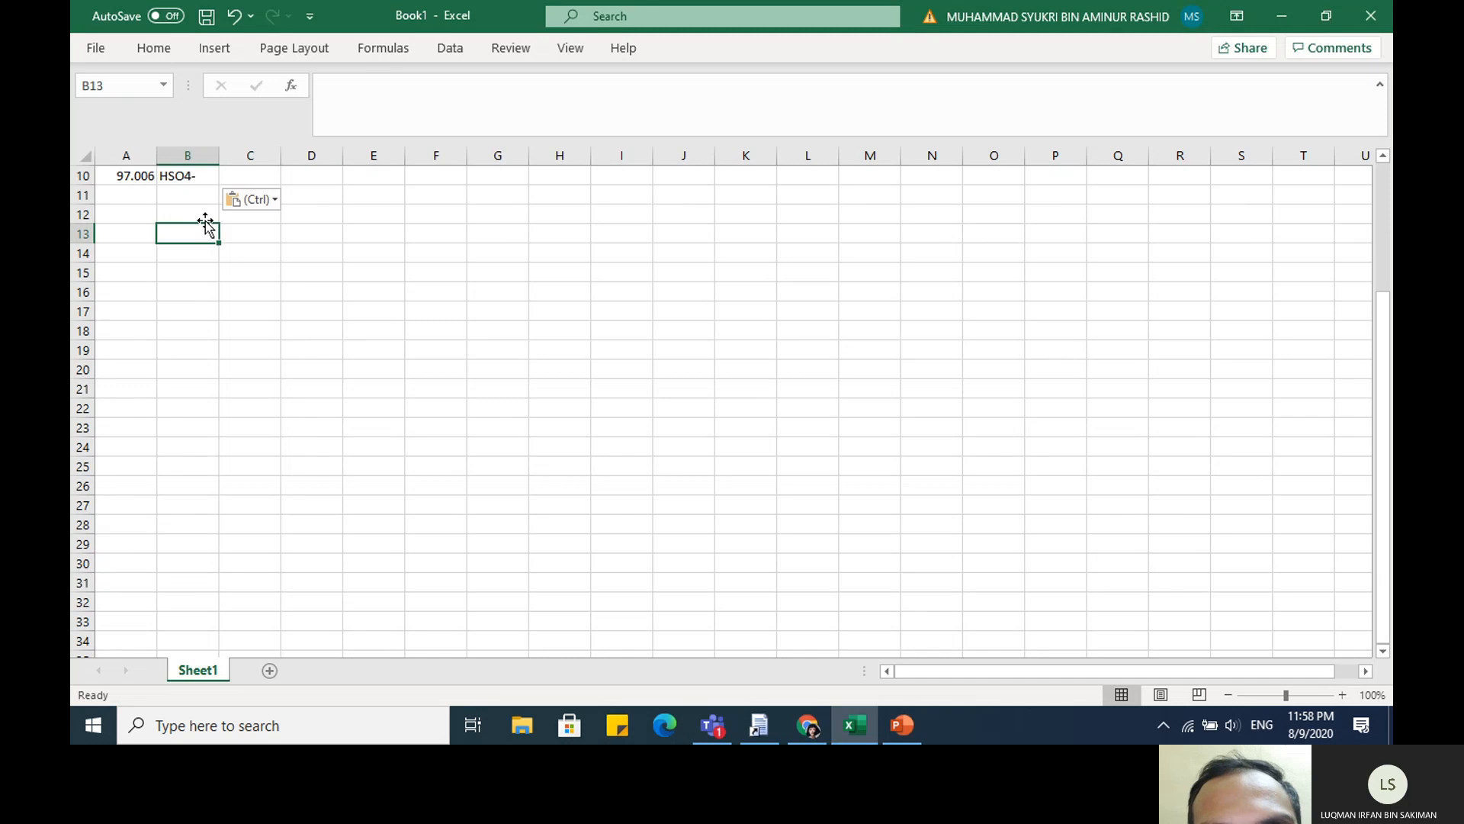
pyautogui.click(203, 218)
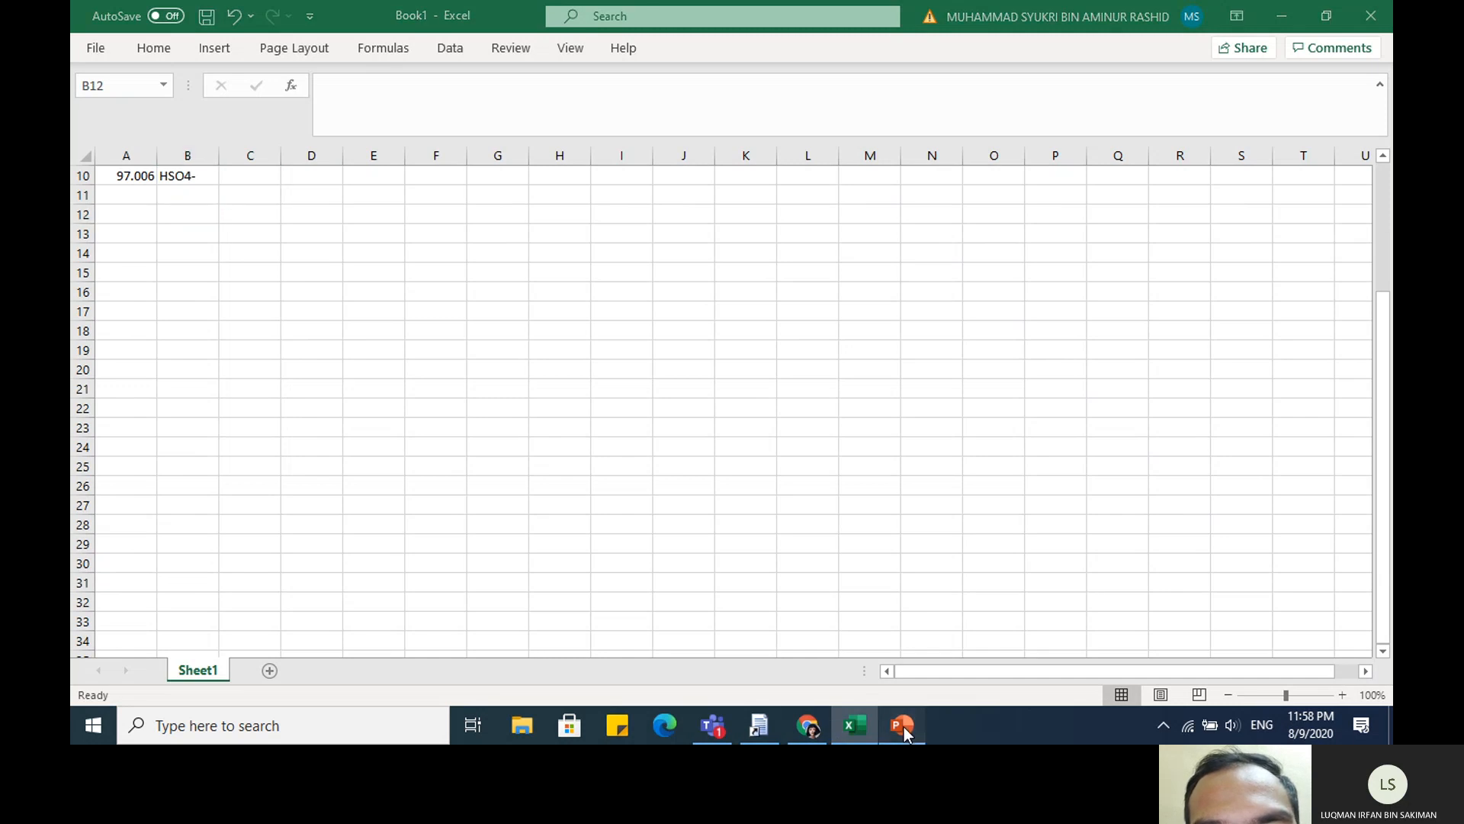
# Read the titration task on the PowerPoint Task slide and return to Visual MINTEQ's input menu
pyautogui.click(903, 726)
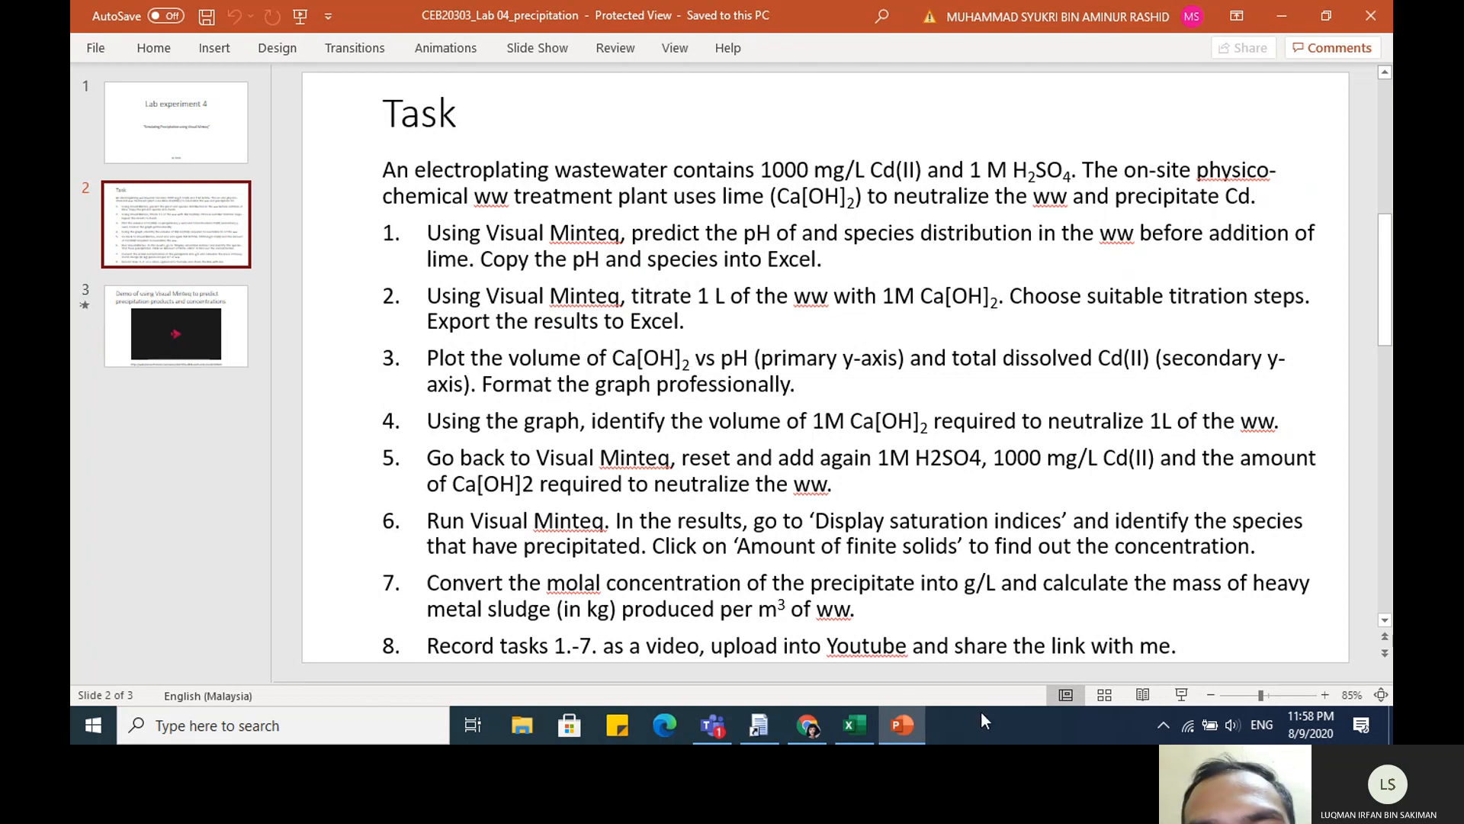
pyautogui.click(759, 729)
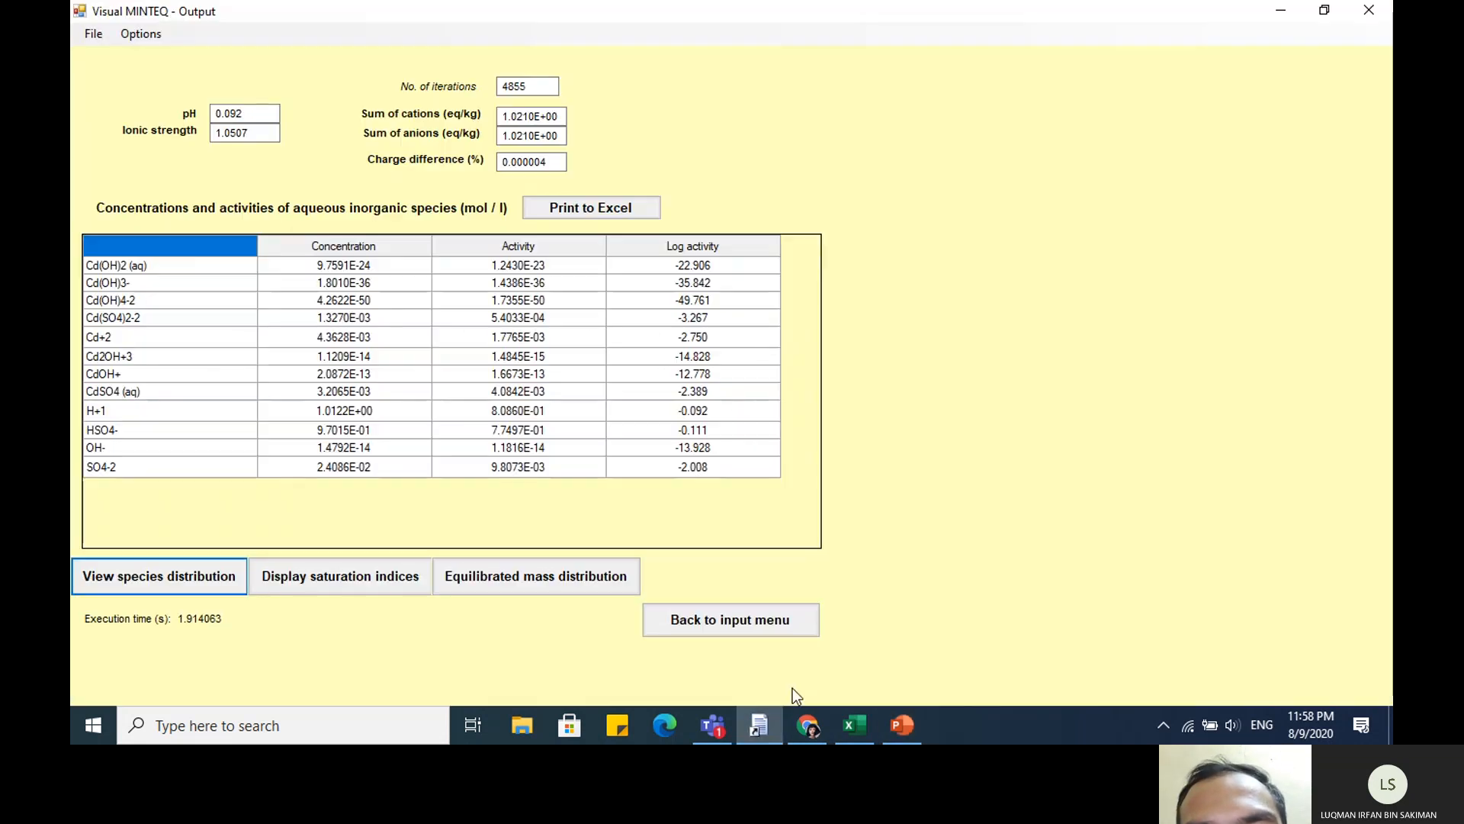
pyautogui.click(724, 623)
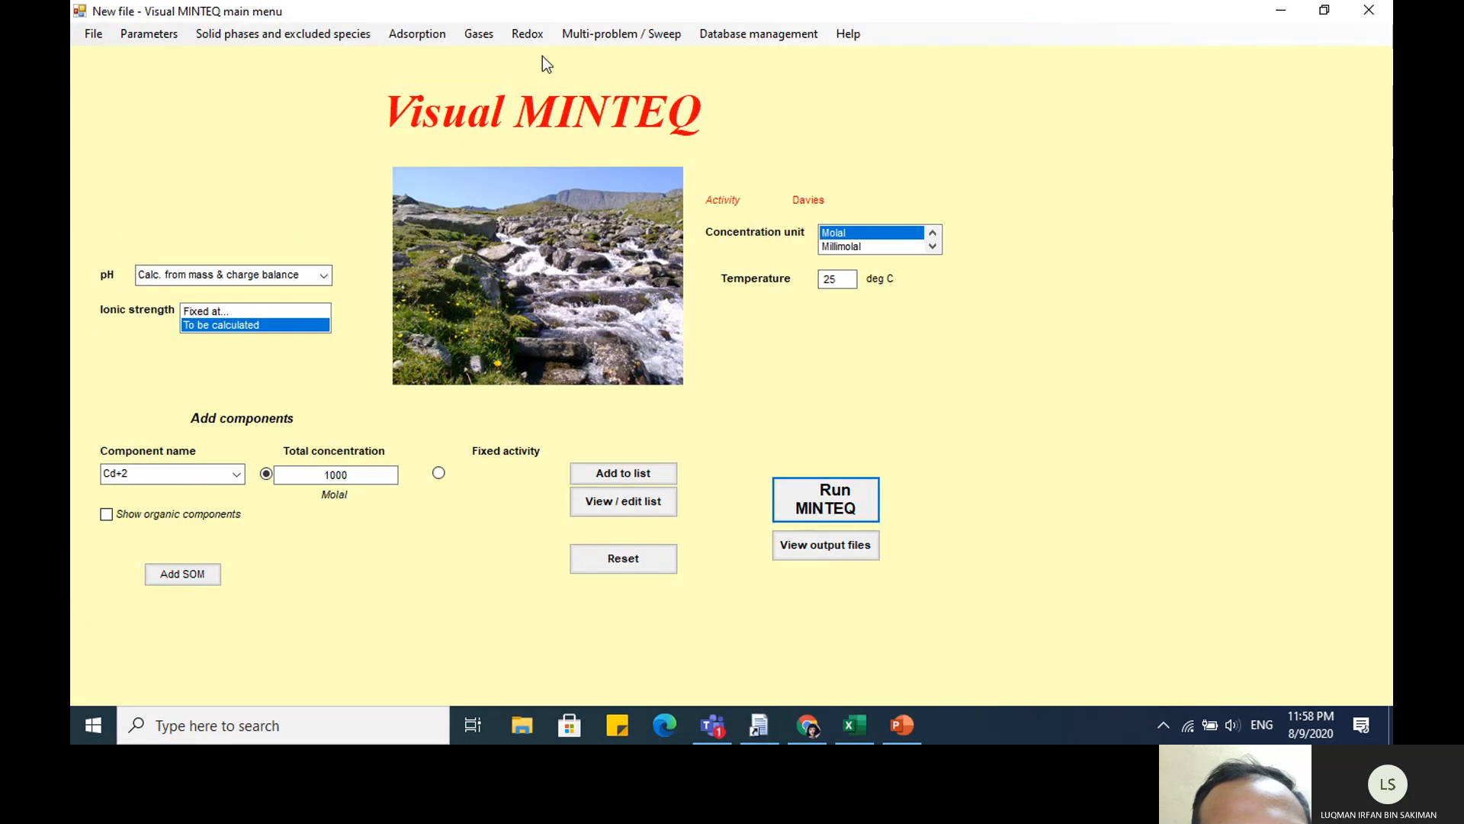
# Choose a multi-problem run with titration by a titrant of defined composition and open the Titration manager
pyautogui.click(684, 38)
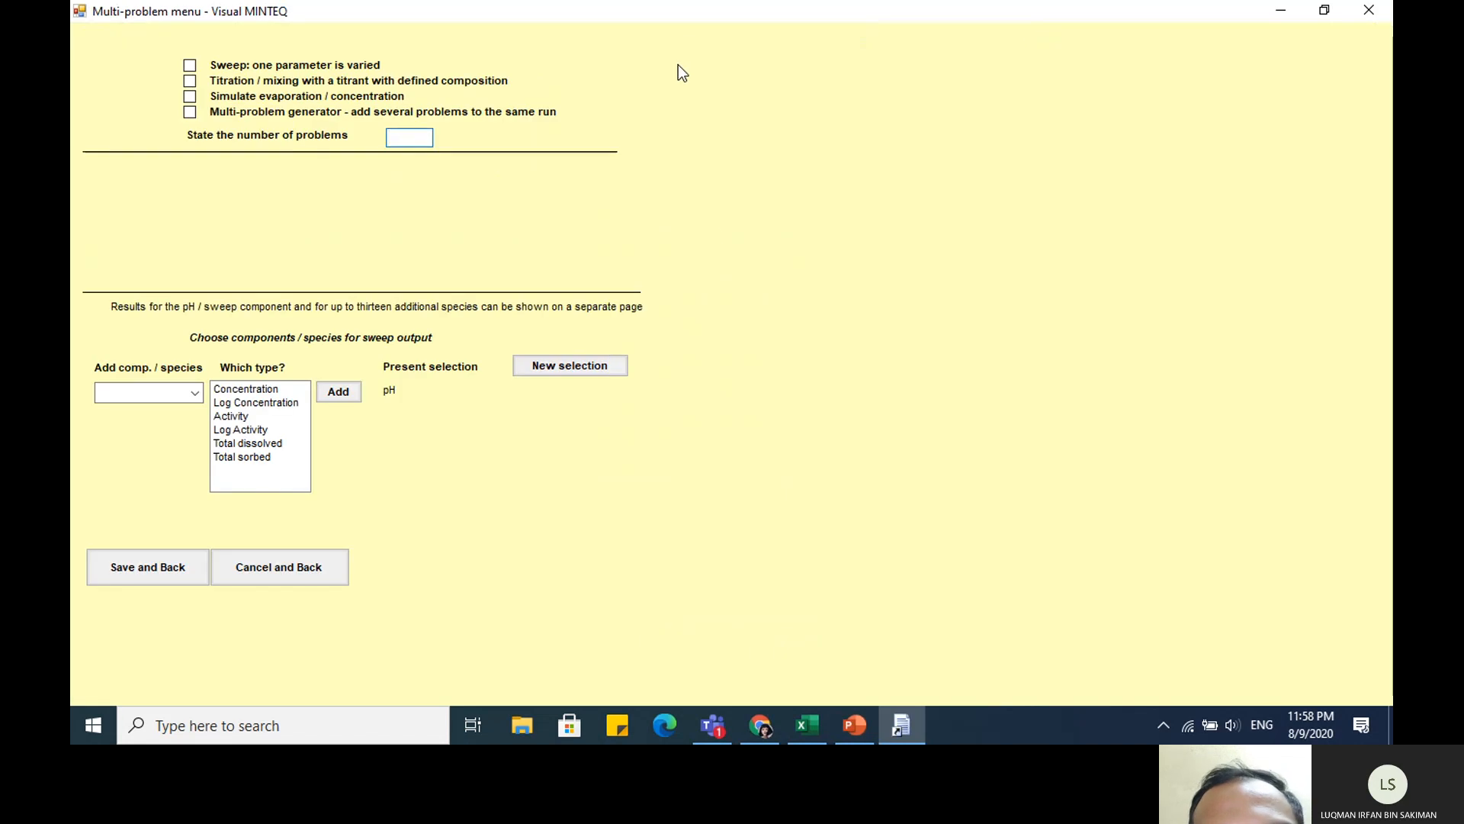
pyautogui.click(191, 80)
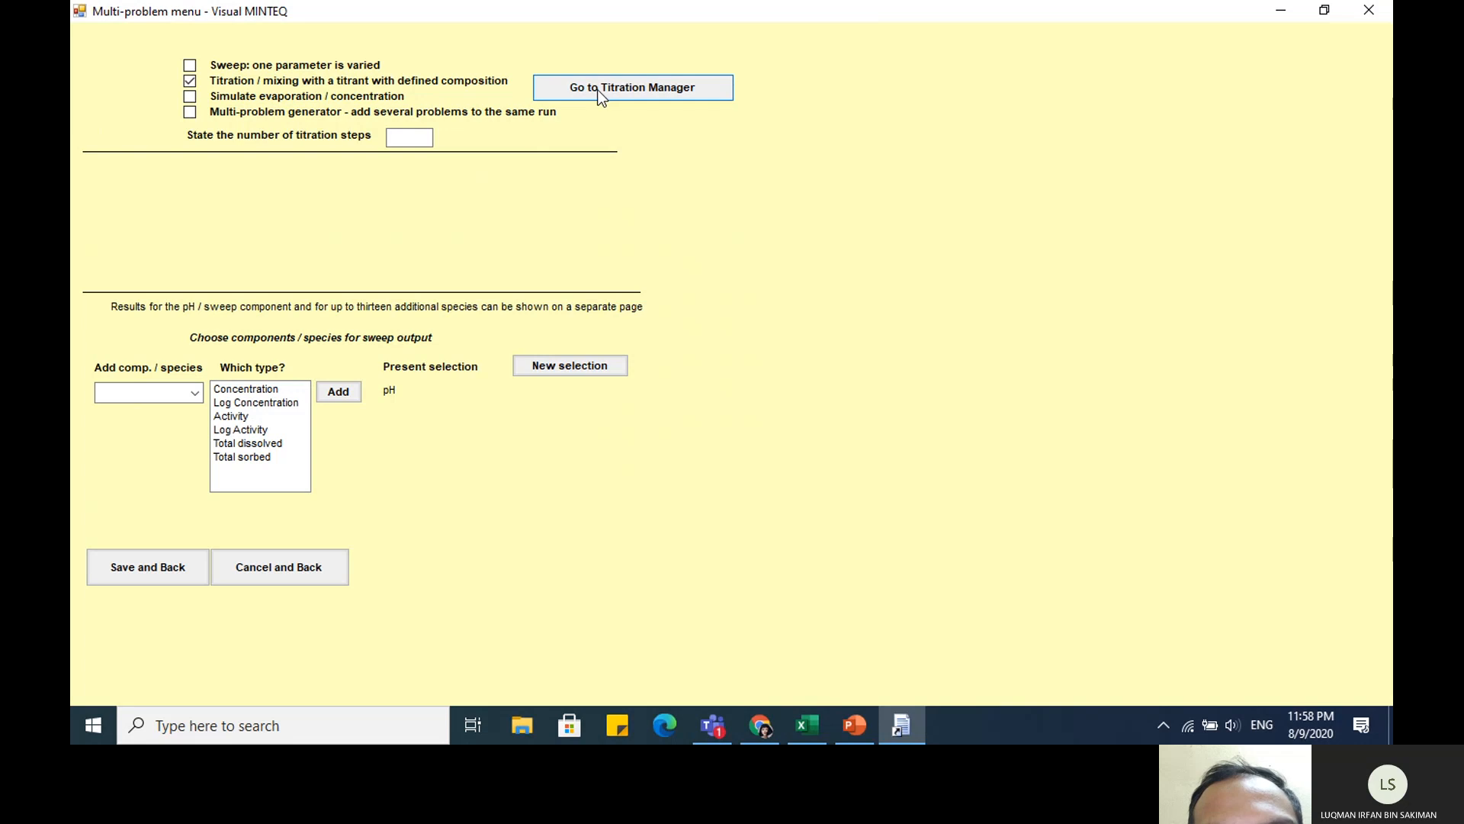
pyautogui.click(600, 89)
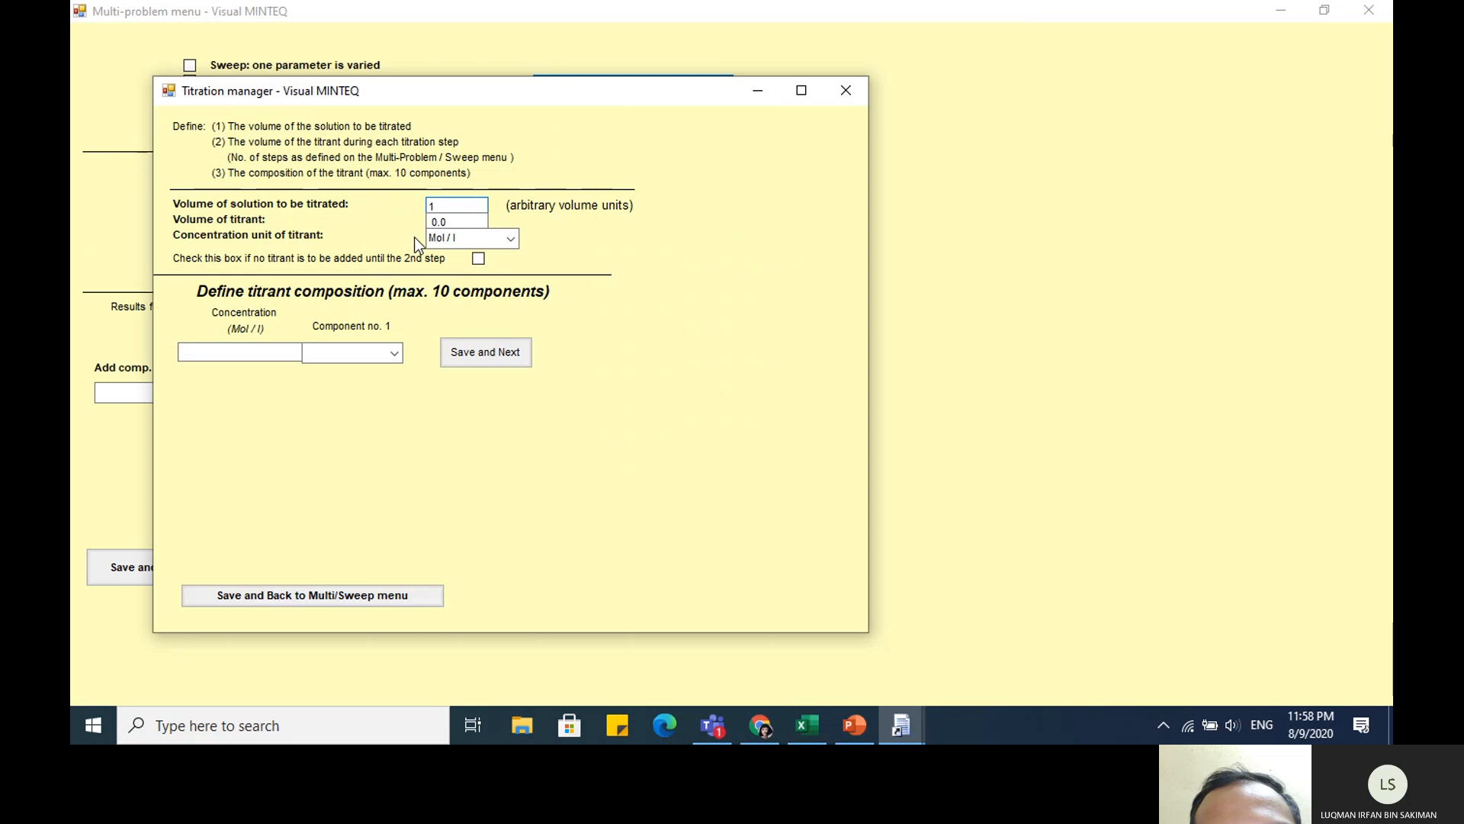
# Set the volume of titrant to 0.02 and specify that no titrant is added until the 2nd step
pyautogui.click(472, 222)
pyautogui.write('2')
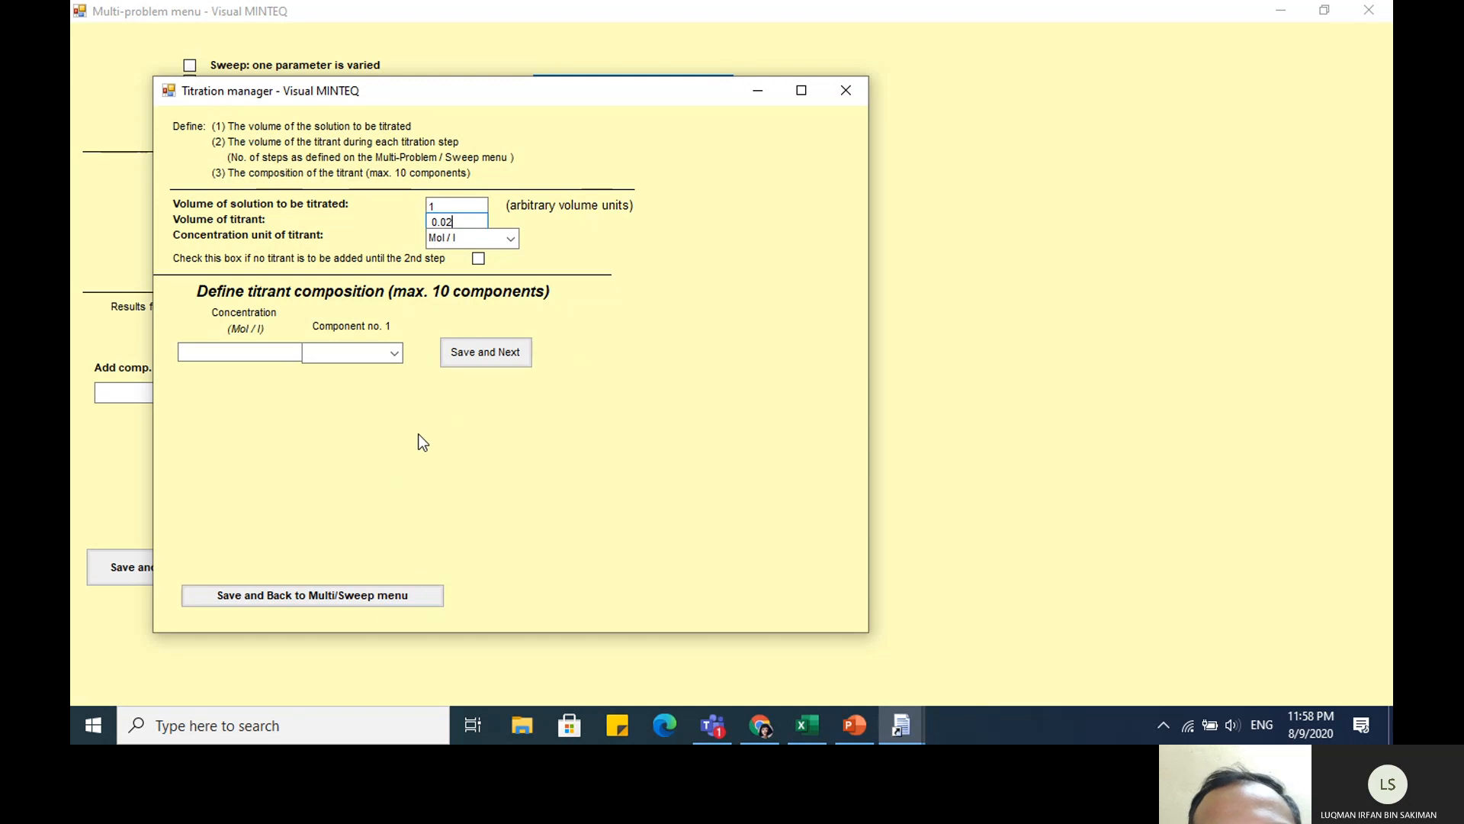
pyautogui.click(478, 258)
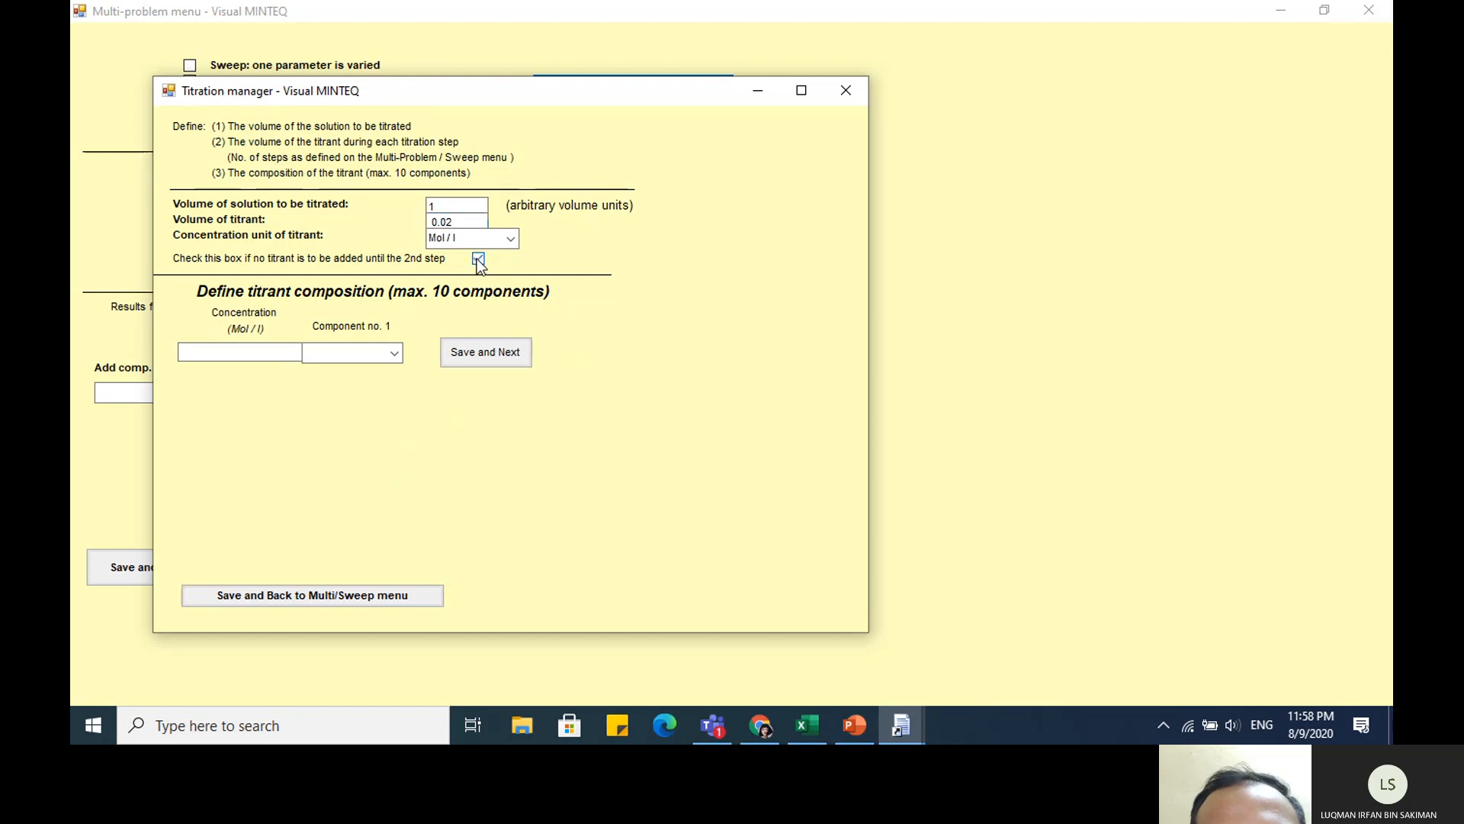
# Define the titrant as 1 Mol/l Ca+2 in the Titration manager and save it back to the Multi/Sweep menu
pyautogui.click(394, 354)
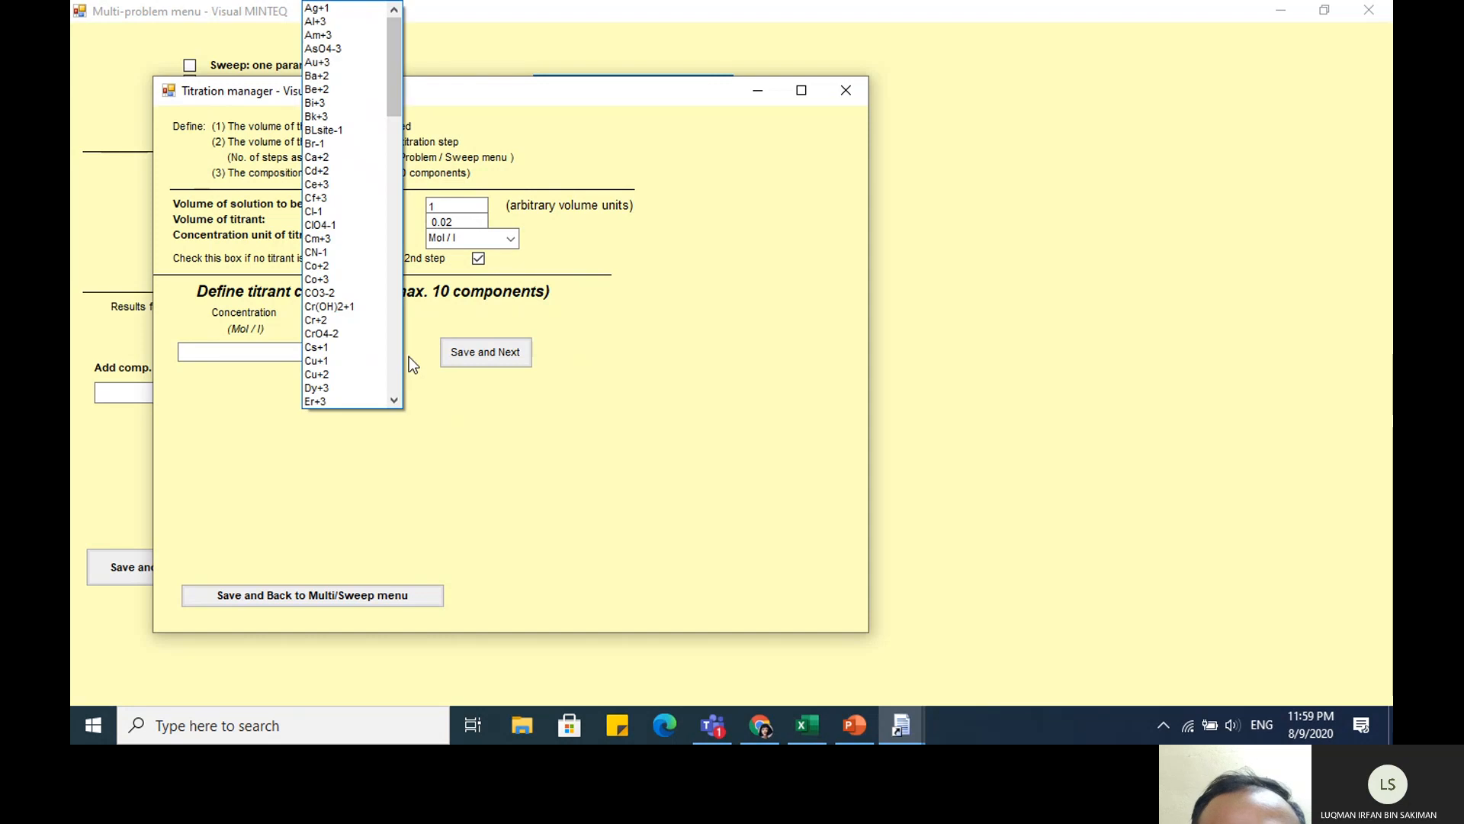
pyautogui.scroll(-4, 424, 364)
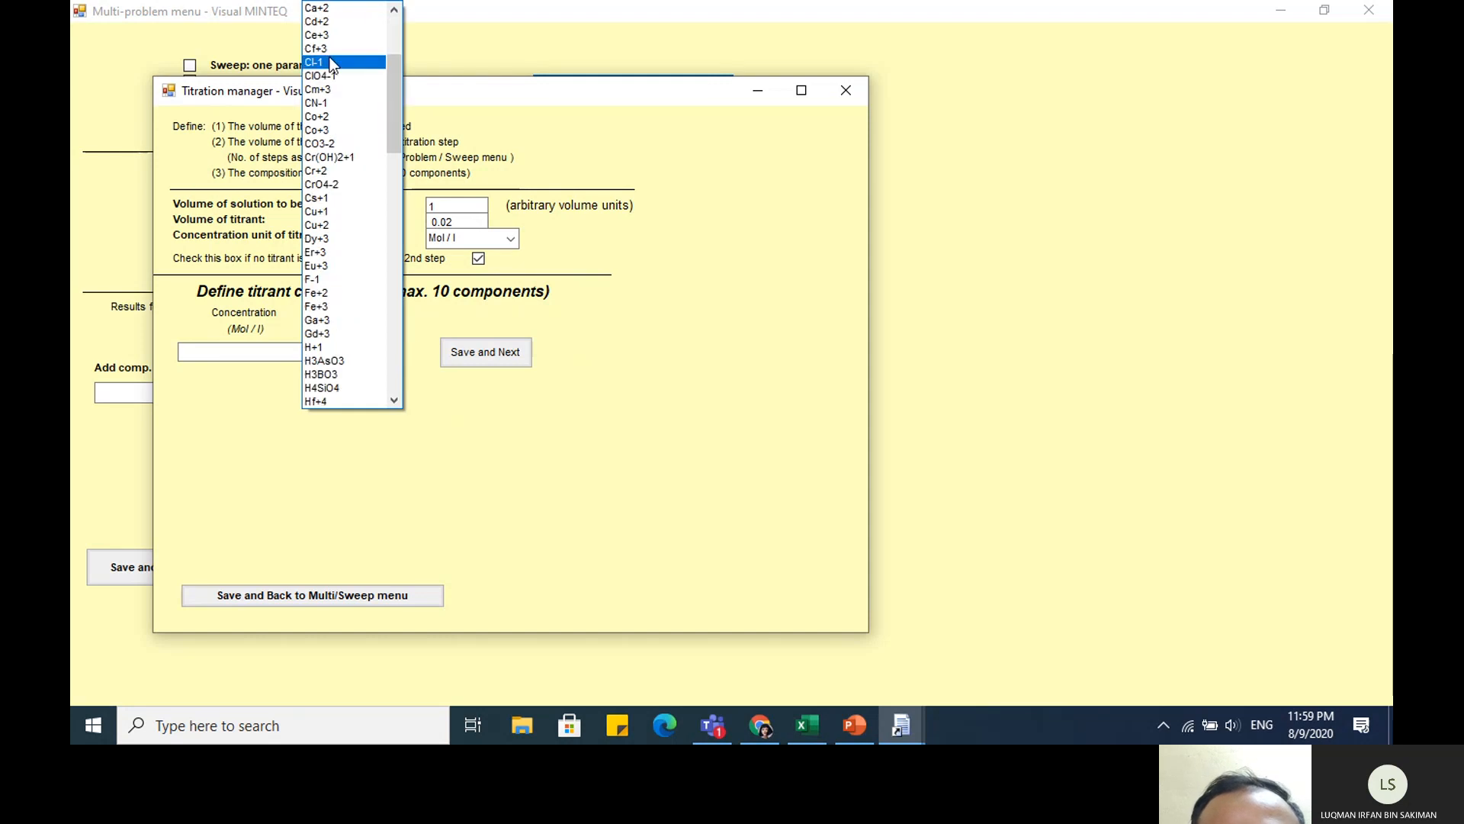
pyautogui.click(331, 15)
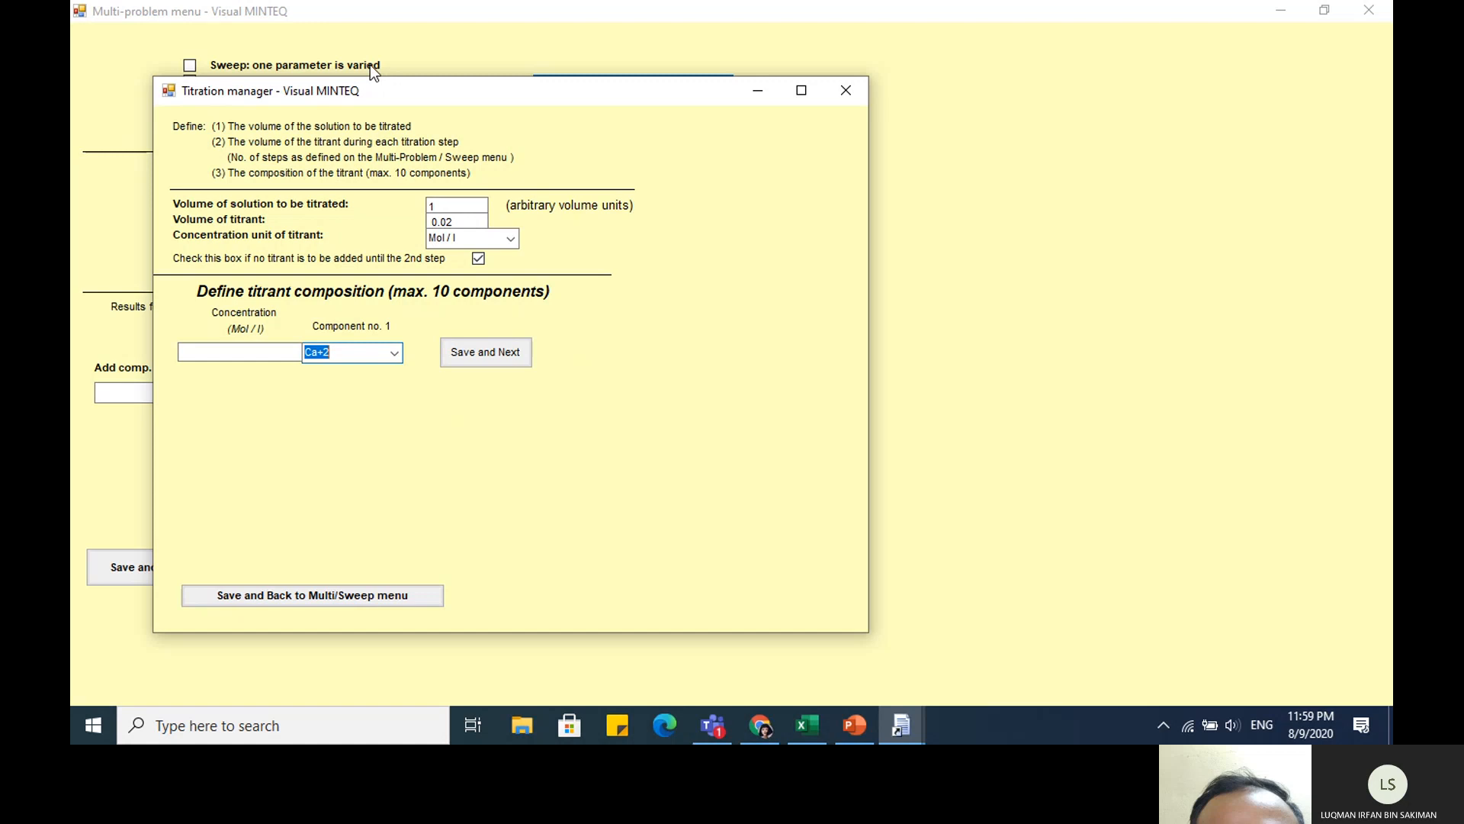
pyautogui.click(293, 352)
pyautogui.write('1')
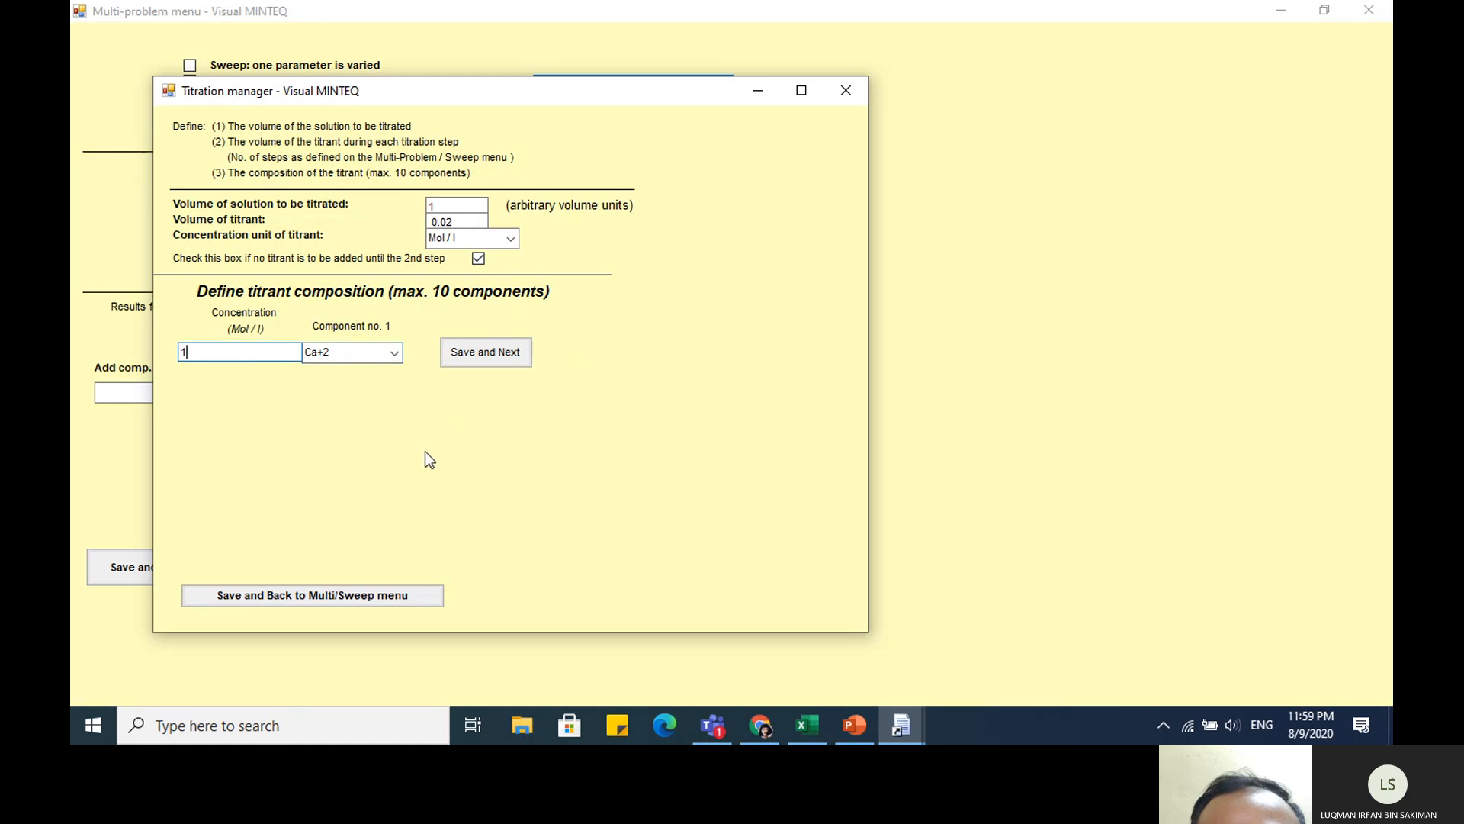
pyautogui.click(482, 351)
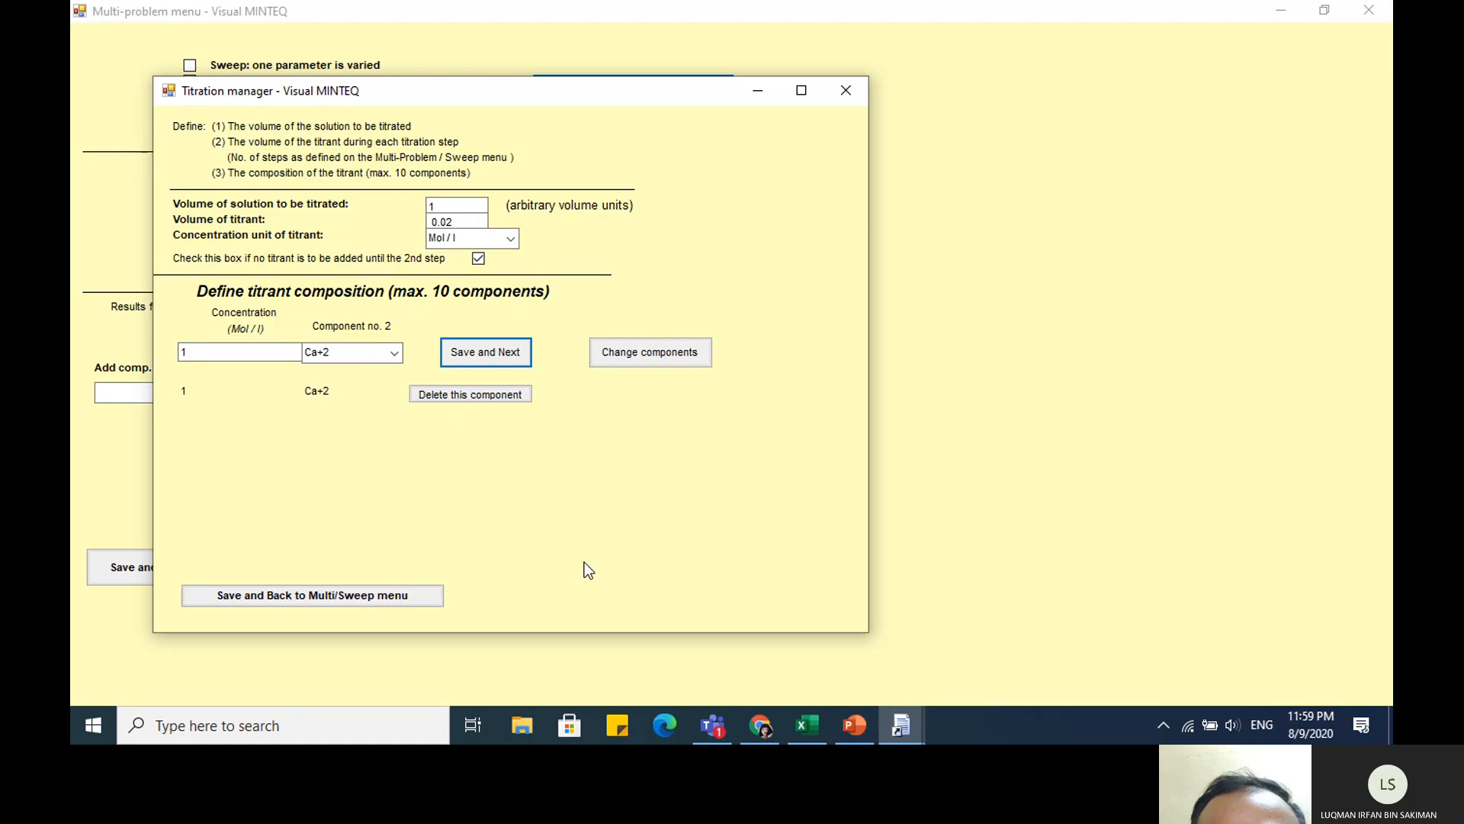
pyautogui.click(328, 601)
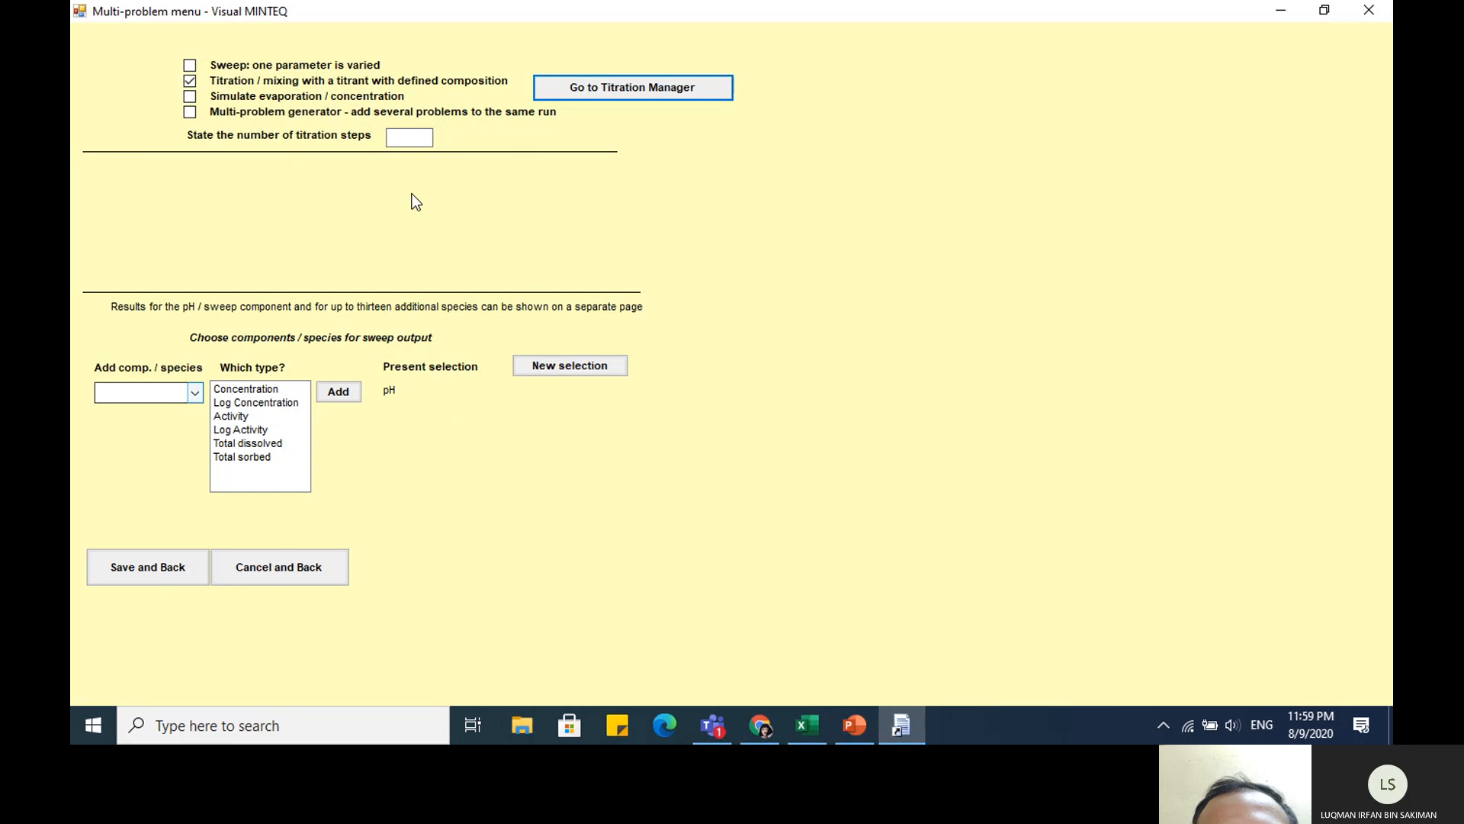
# Set the number of titration steps to 55
pyautogui.click(410, 138)
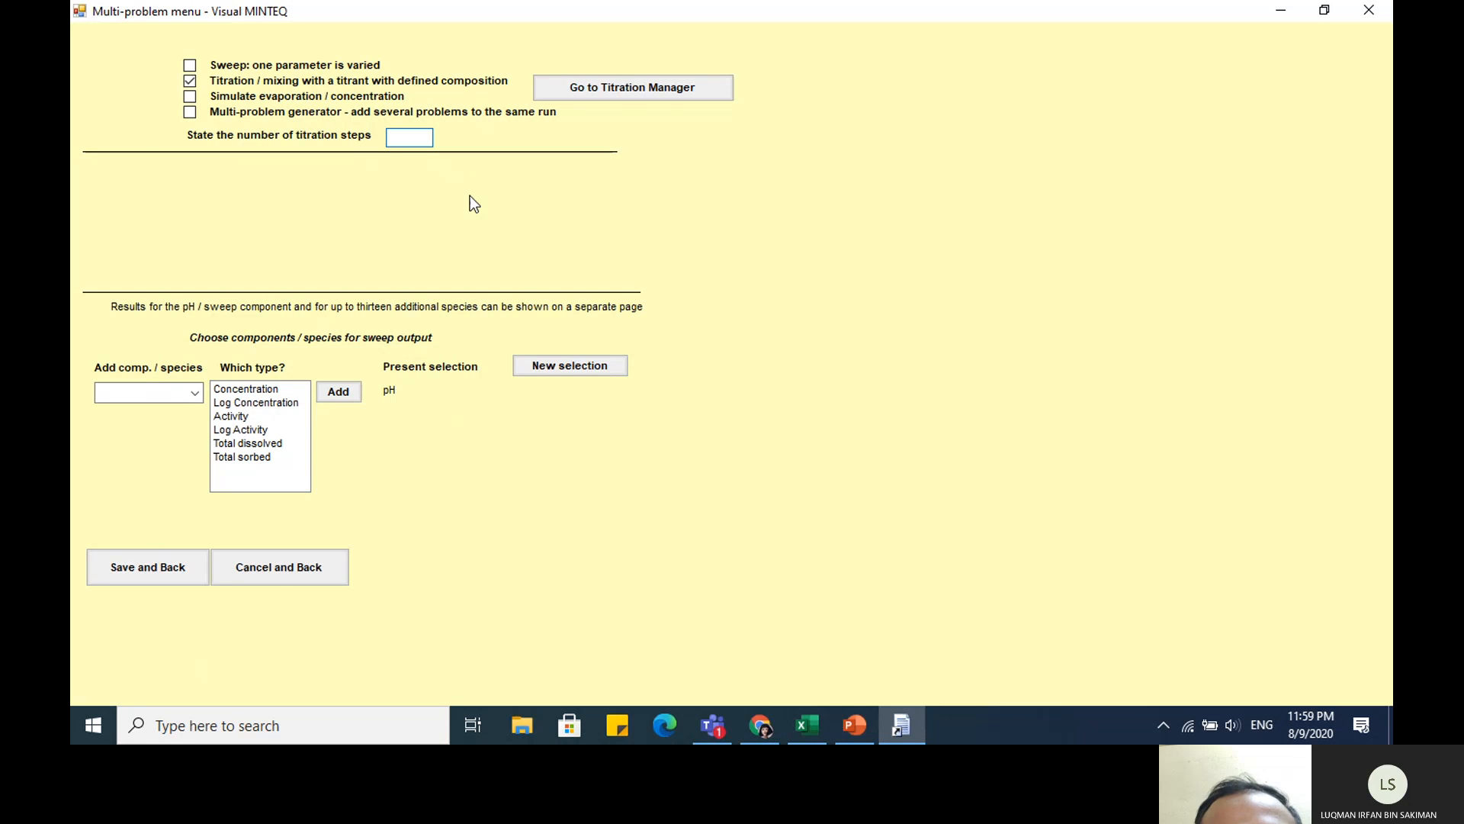
pyautogui.write('5')
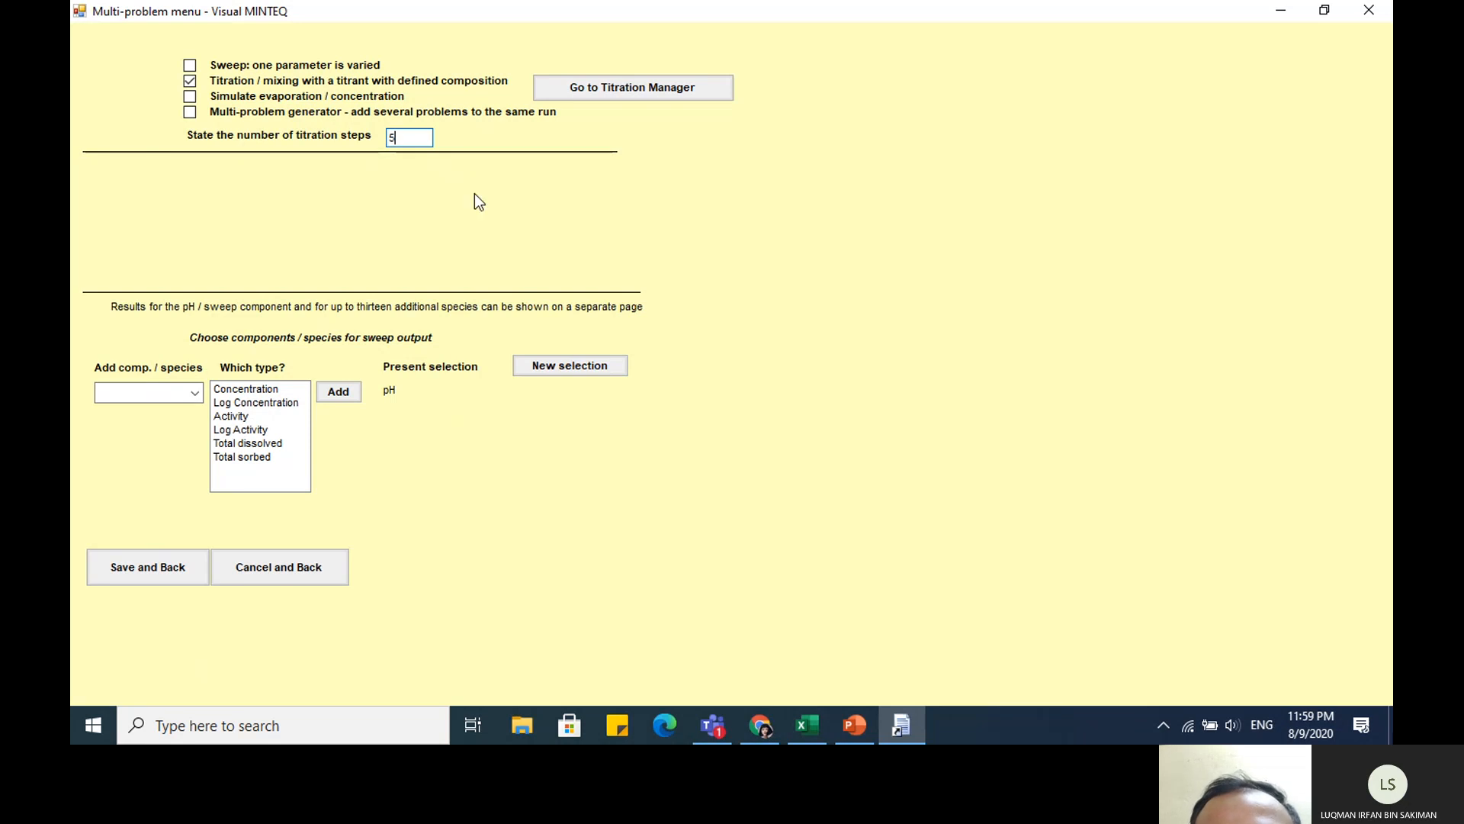
pyautogui.write('5')
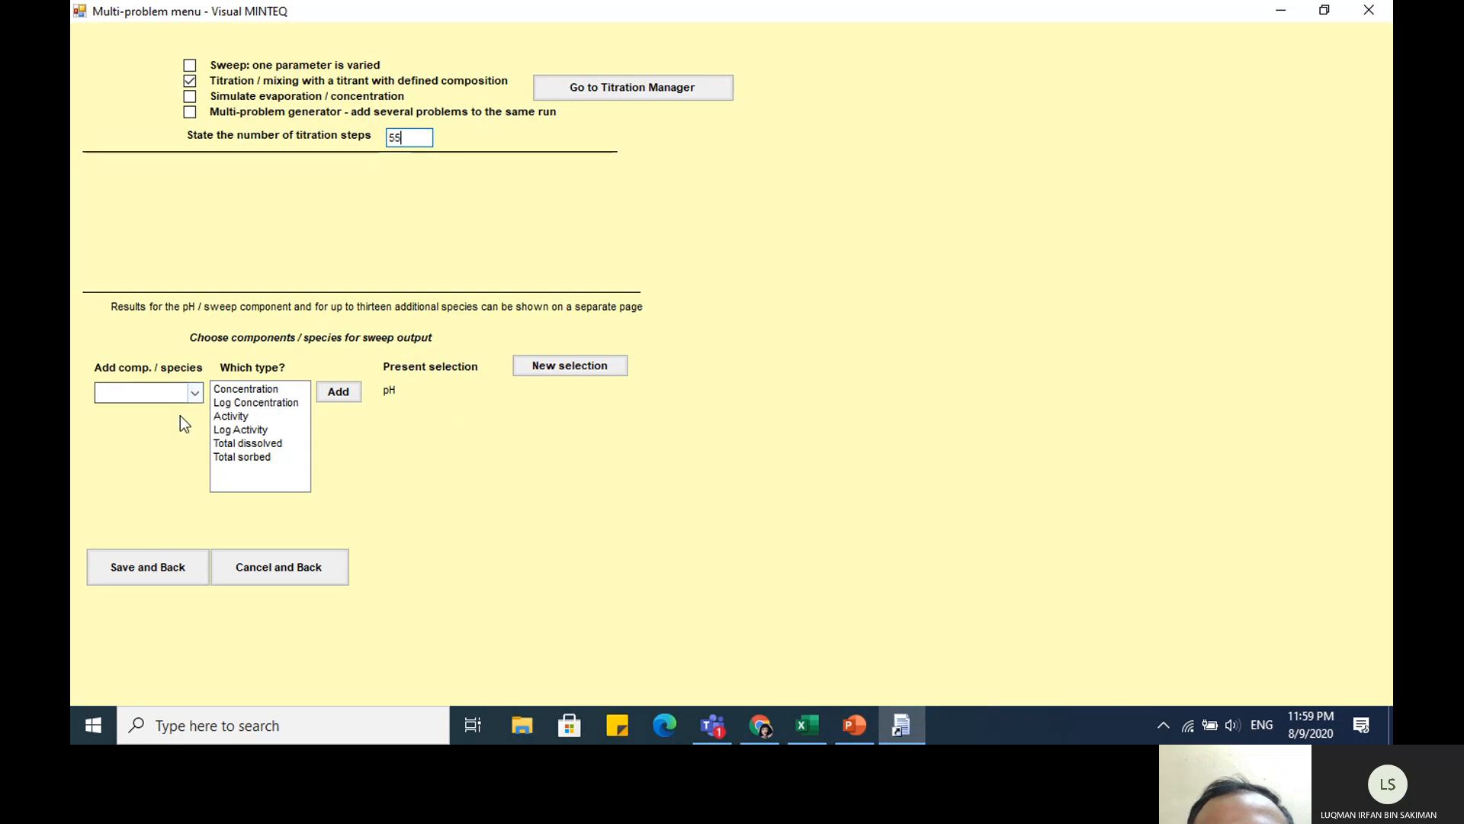
# Add Cd+2 as total dissolved to the sweep output selection and save the multi-problem settings
pyautogui.click(195, 393)
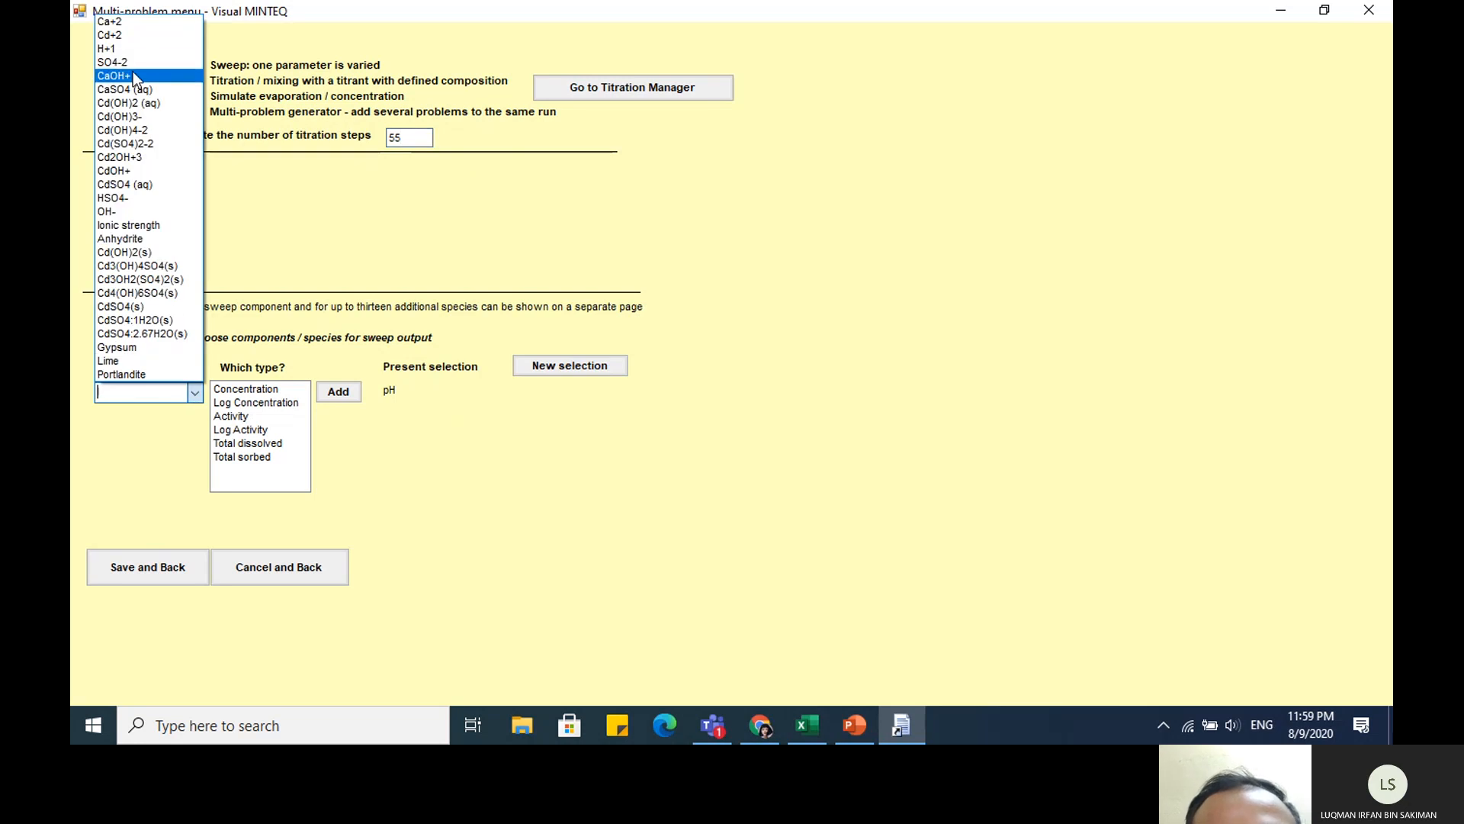
pyautogui.click(131, 33)
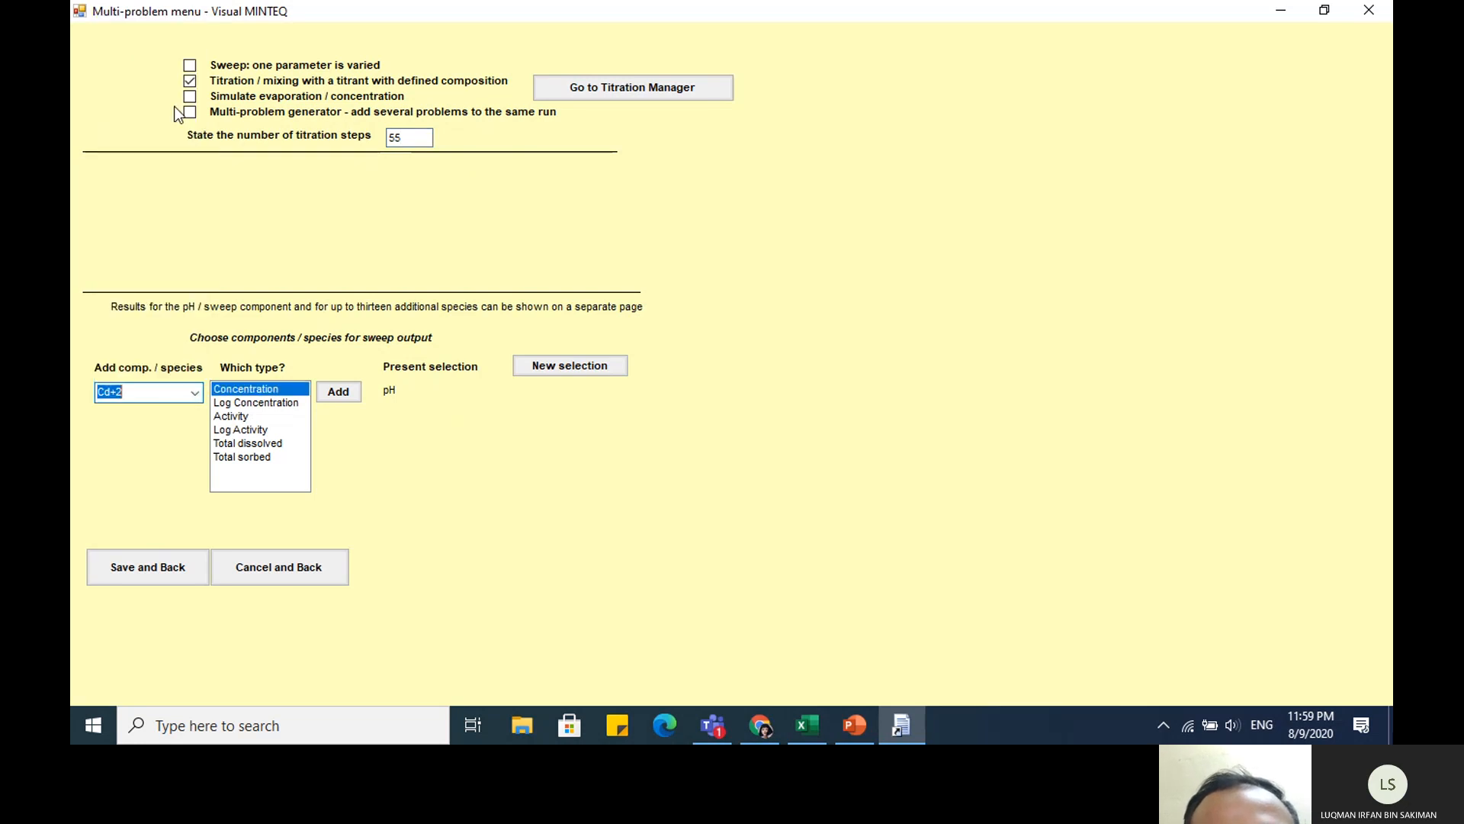
pyautogui.click(252, 445)
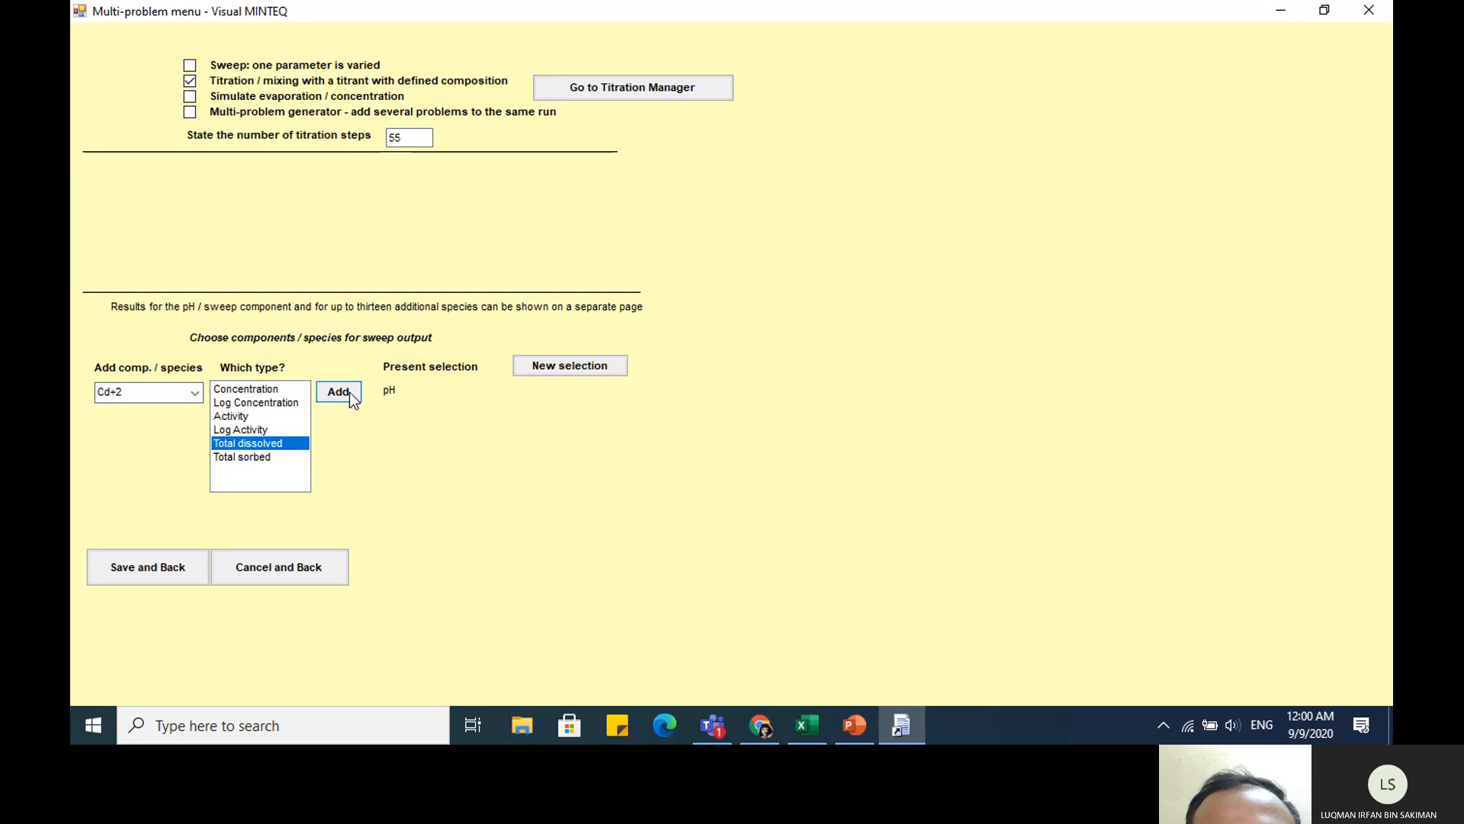
pyautogui.click(350, 392)
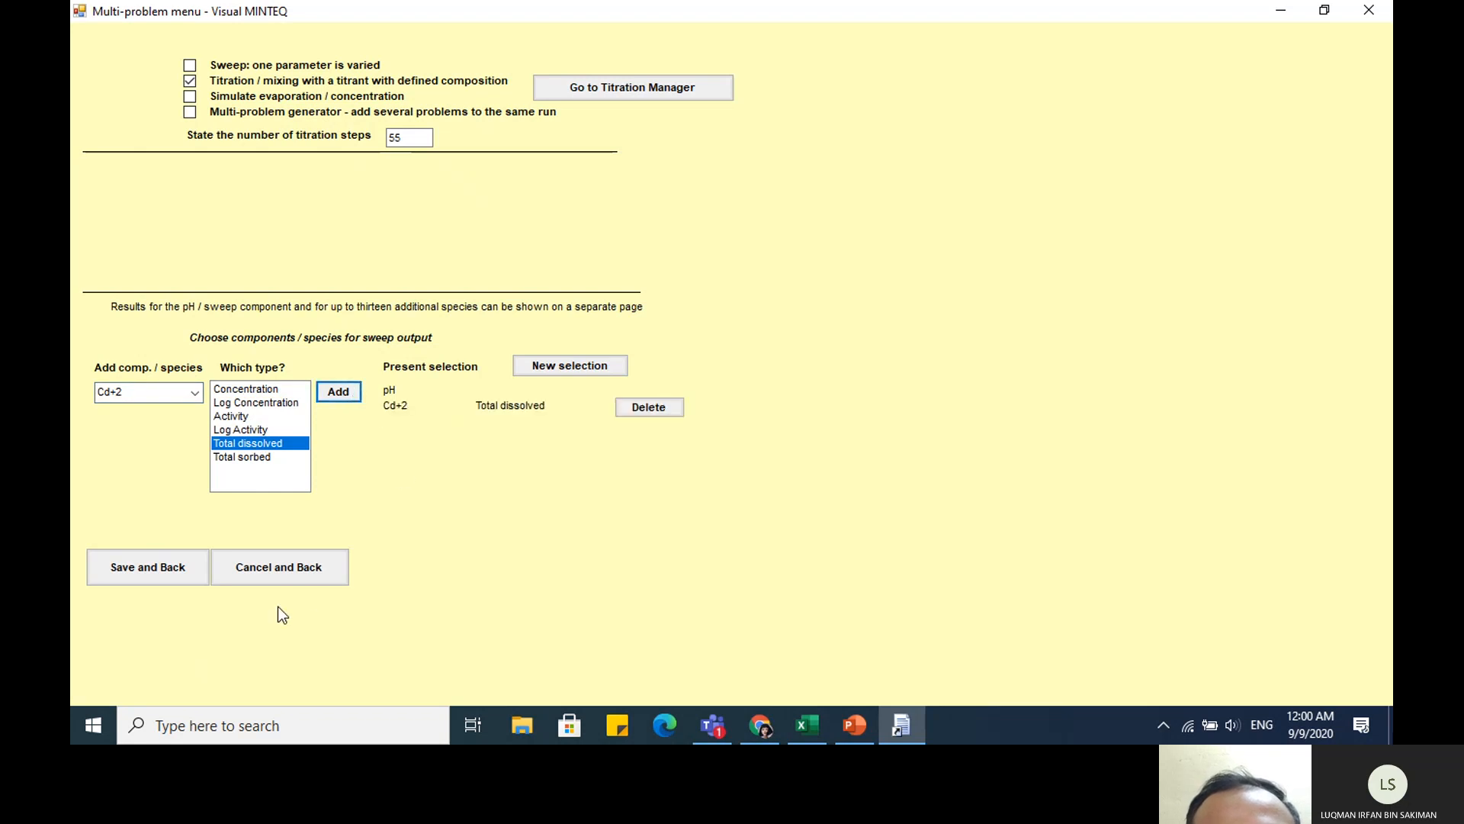
pyautogui.click(202, 580)
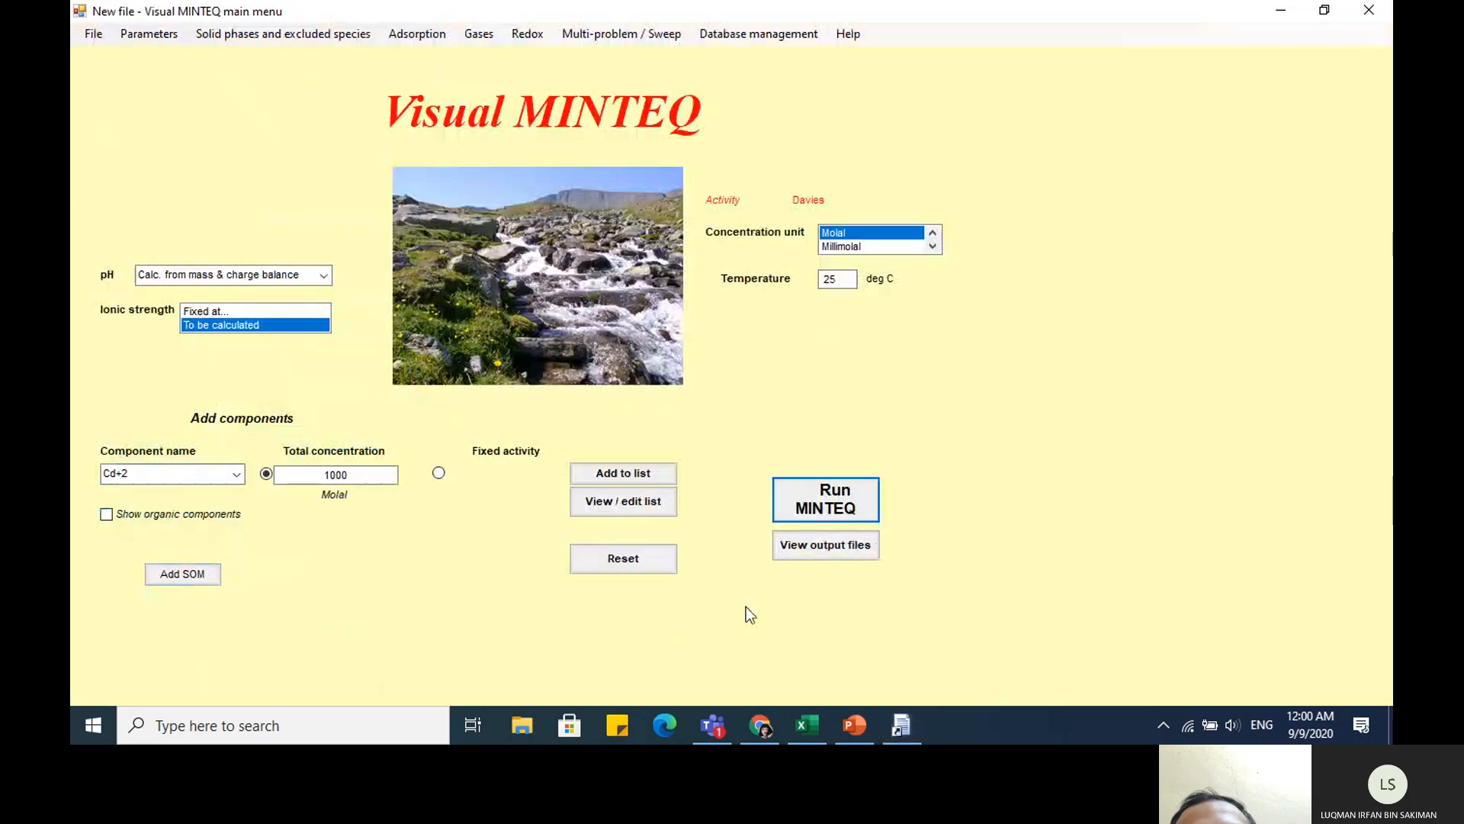
# Run MINTEQ and, after rechecking the Task slide in PowerPoint, open the selected sweep results in Visual MINTEQ
pyautogui.click(839, 507)
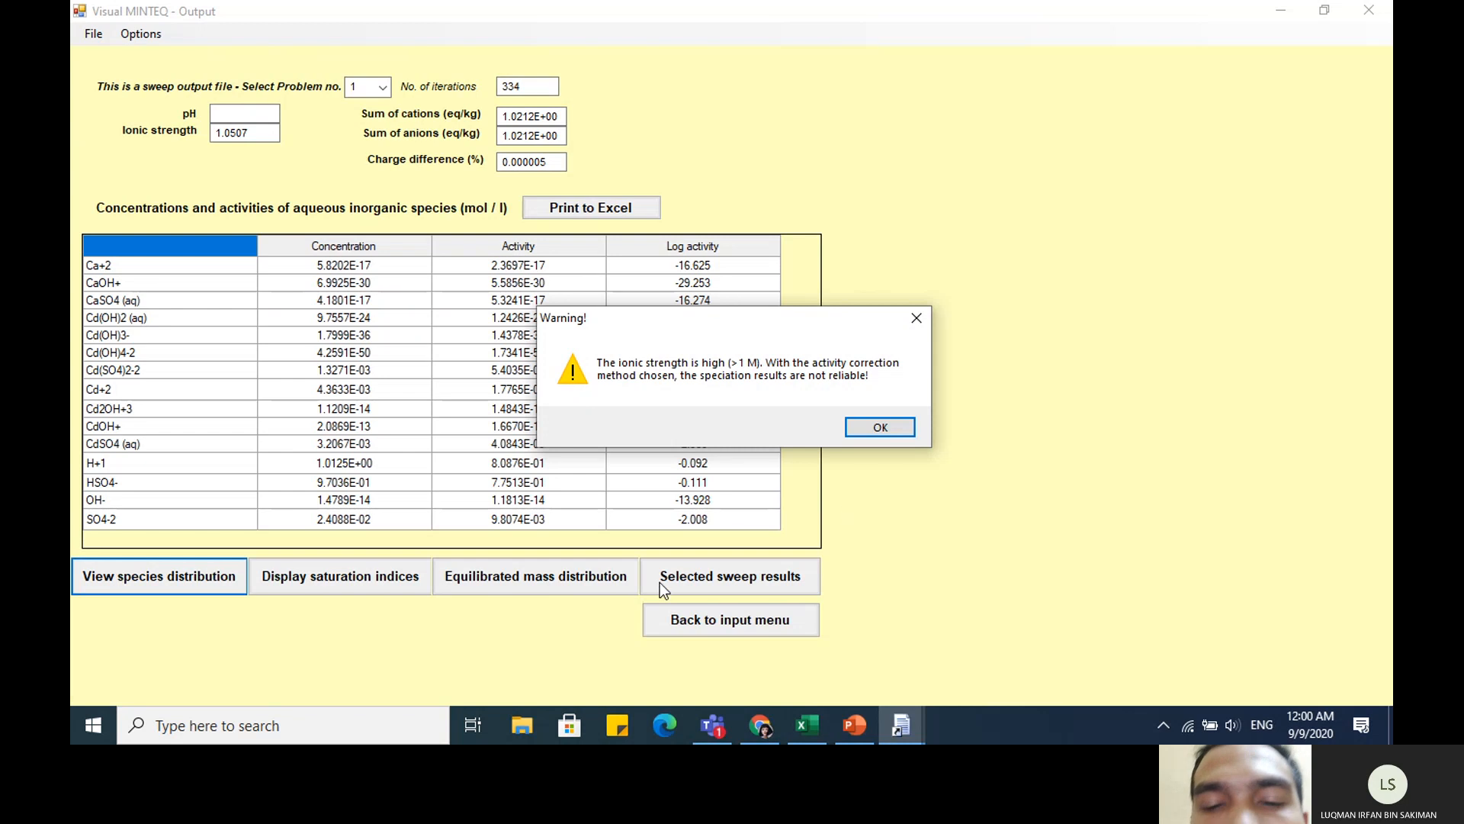
pyautogui.click(904, 427)
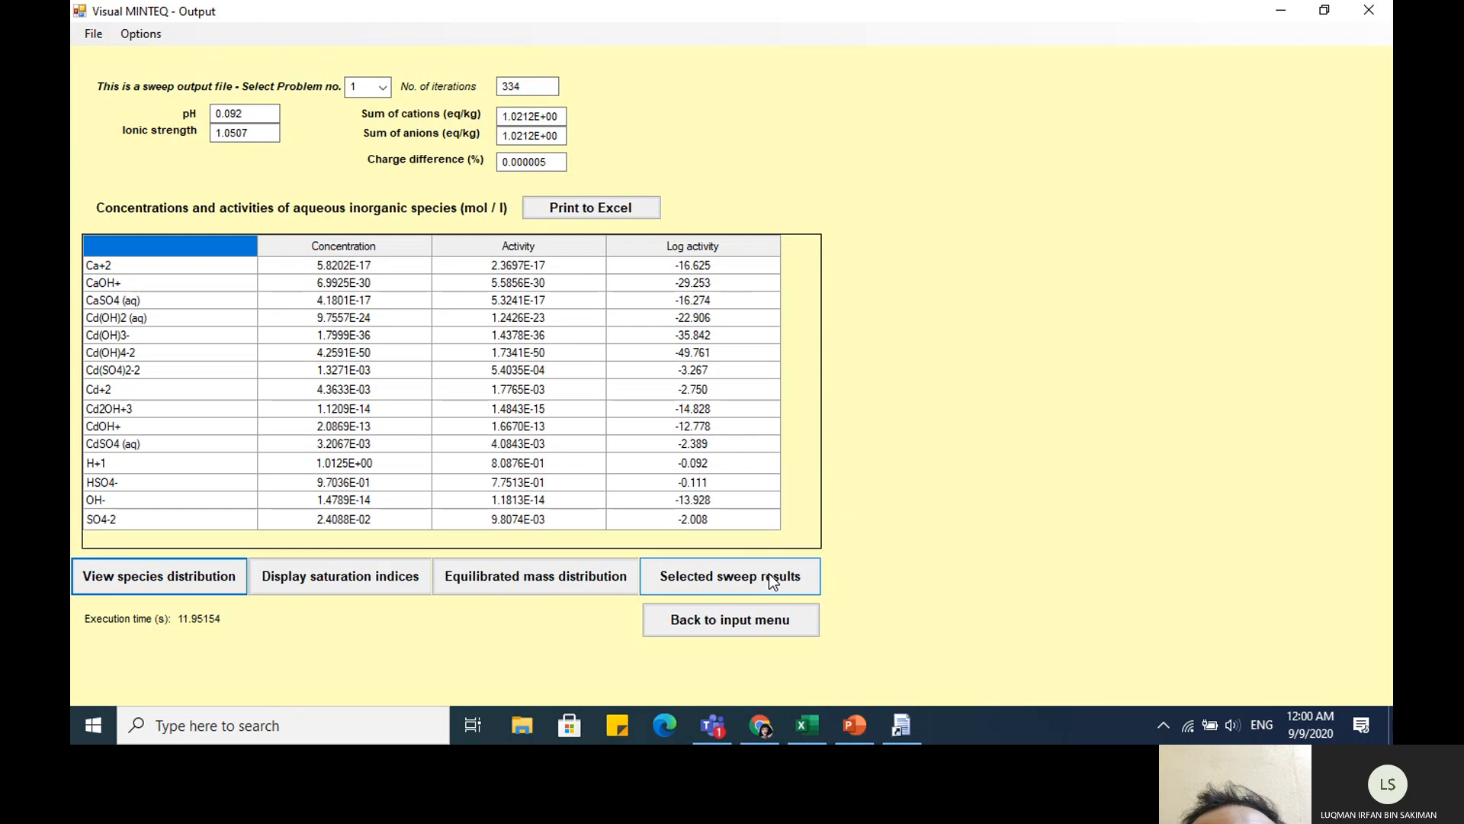
pyautogui.click(855, 725)
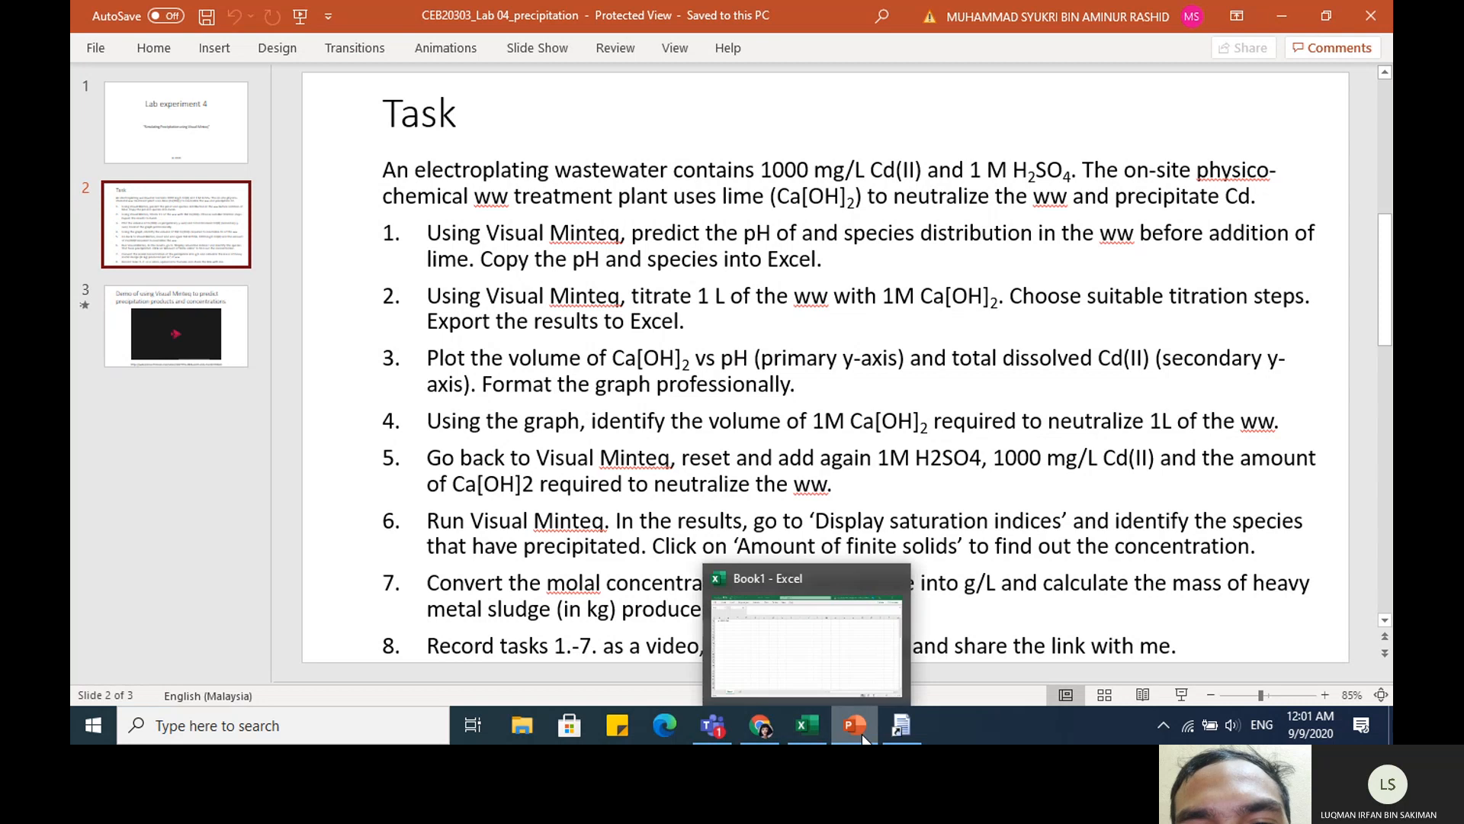
pyautogui.click(895, 731)
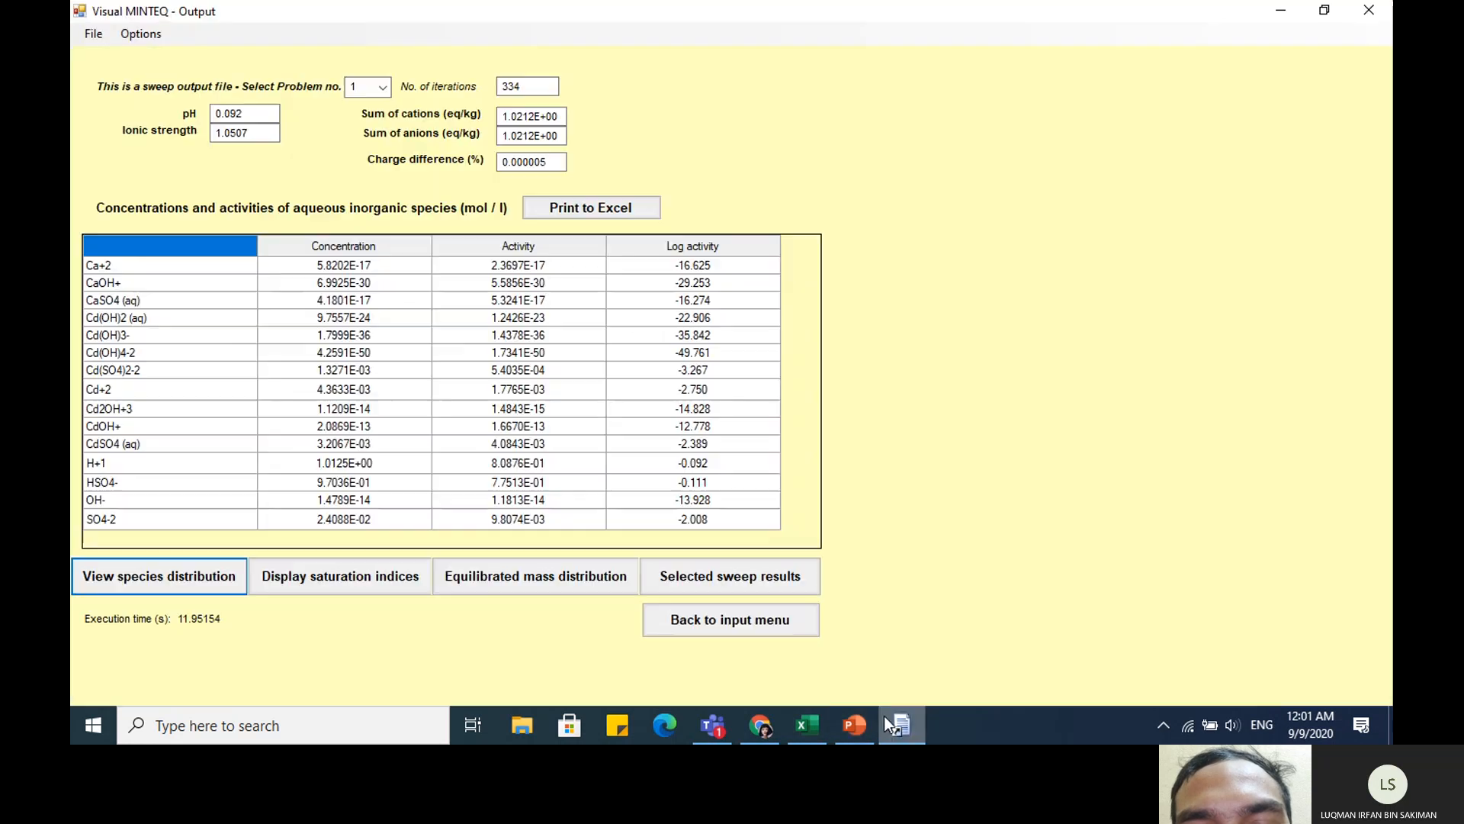
pyautogui.click(781, 583)
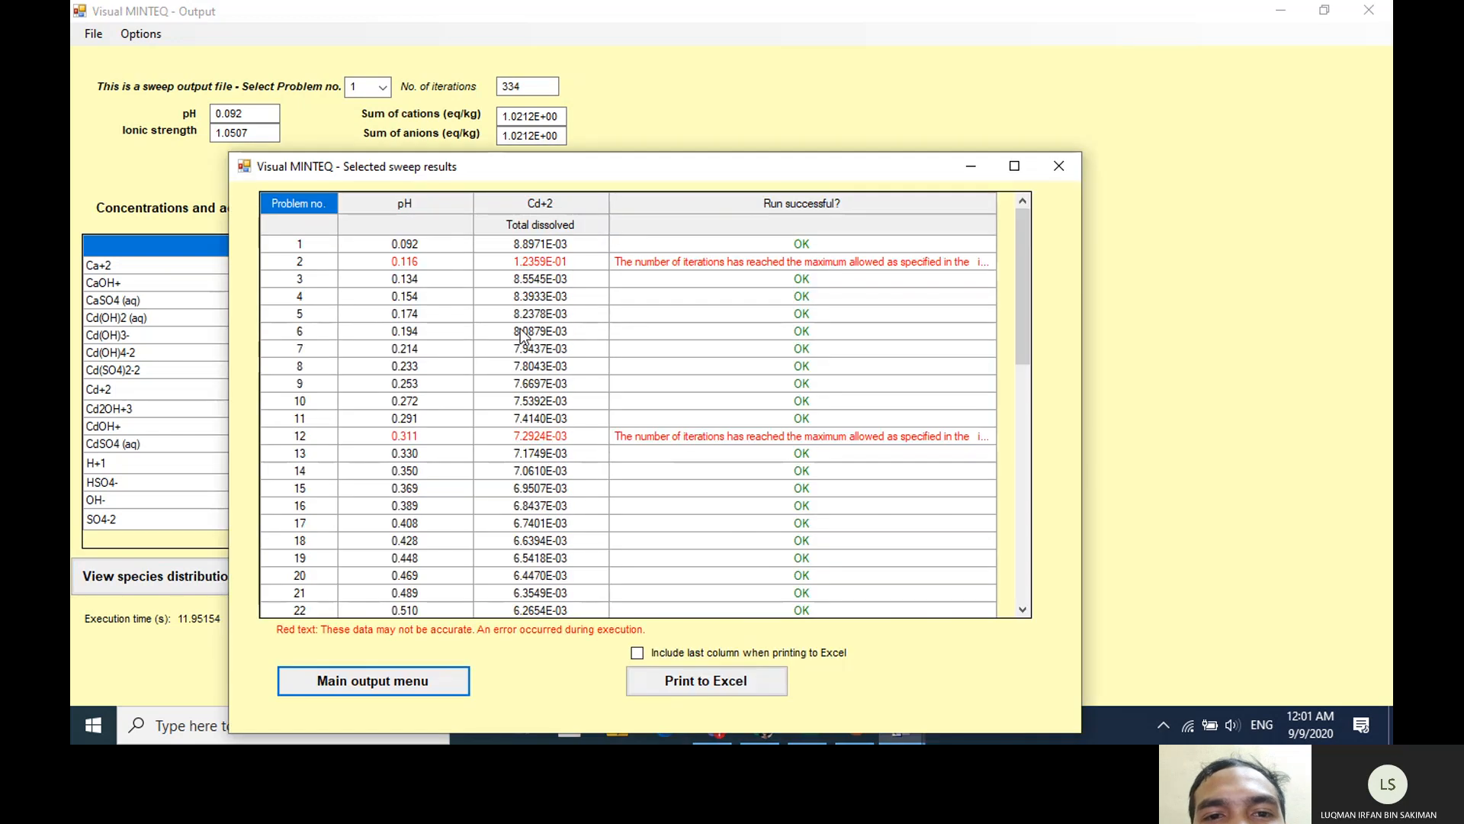
# Copy the problem numbers, pH and total dissolved Cd+2 values of all 55 problems into the Excel sheet, starting at cell B13
pyautogui.click(321, 242)
pyautogui.moveTo(331, 244); pyautogui.dragTo(546, 598)
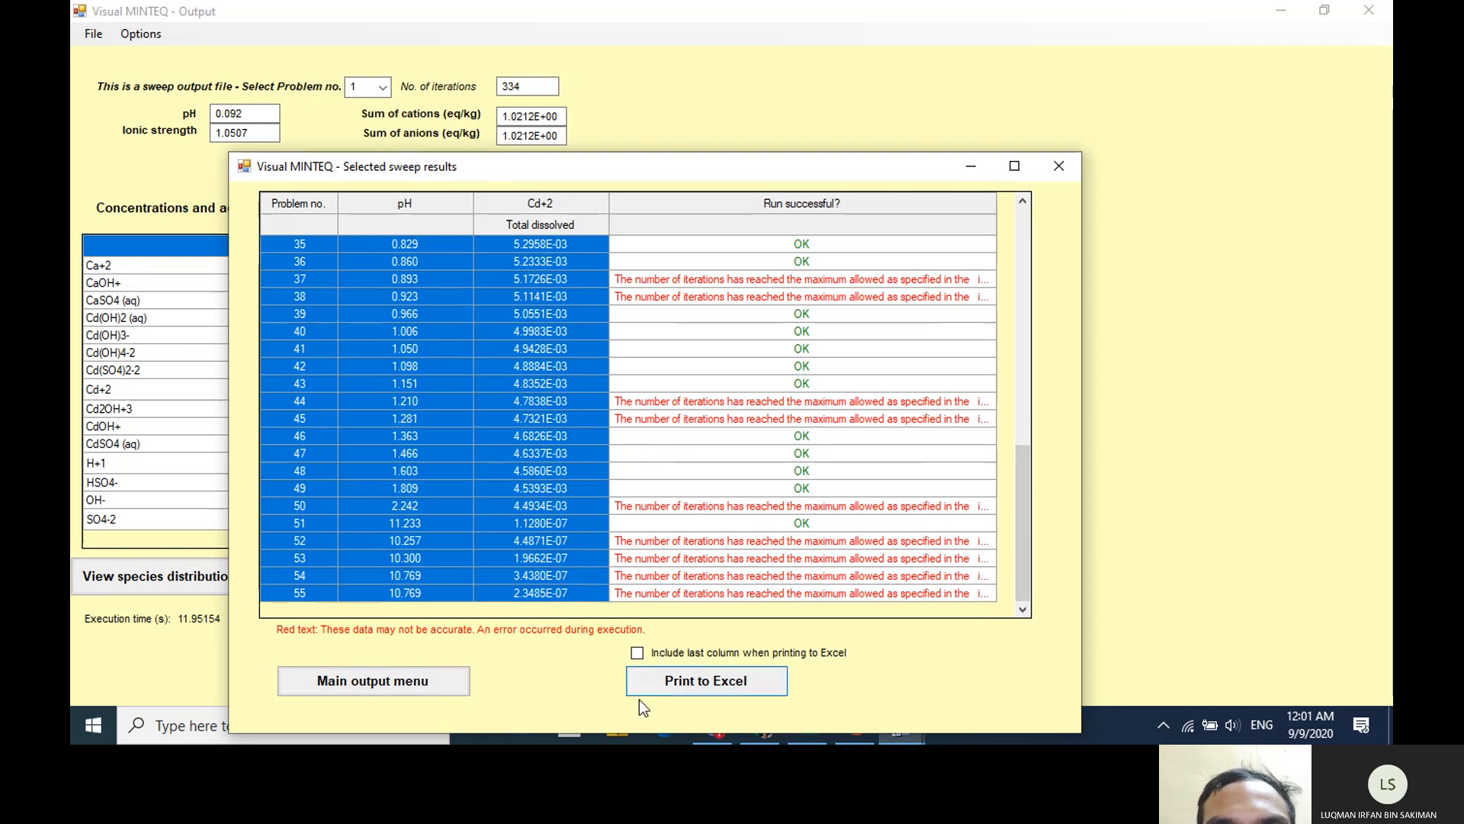
pyautogui.click(406, 684)
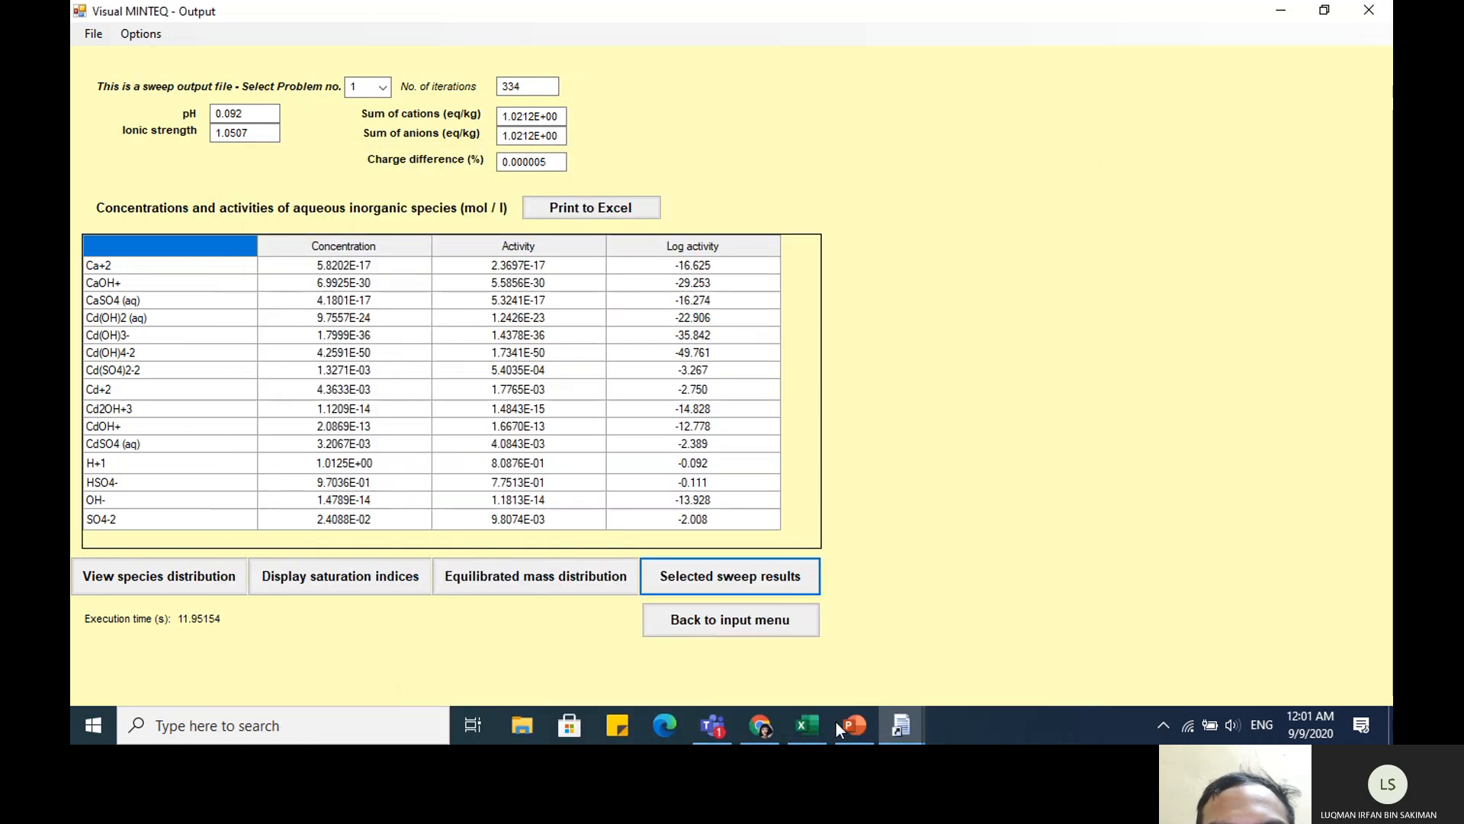
pyautogui.click(812, 723)
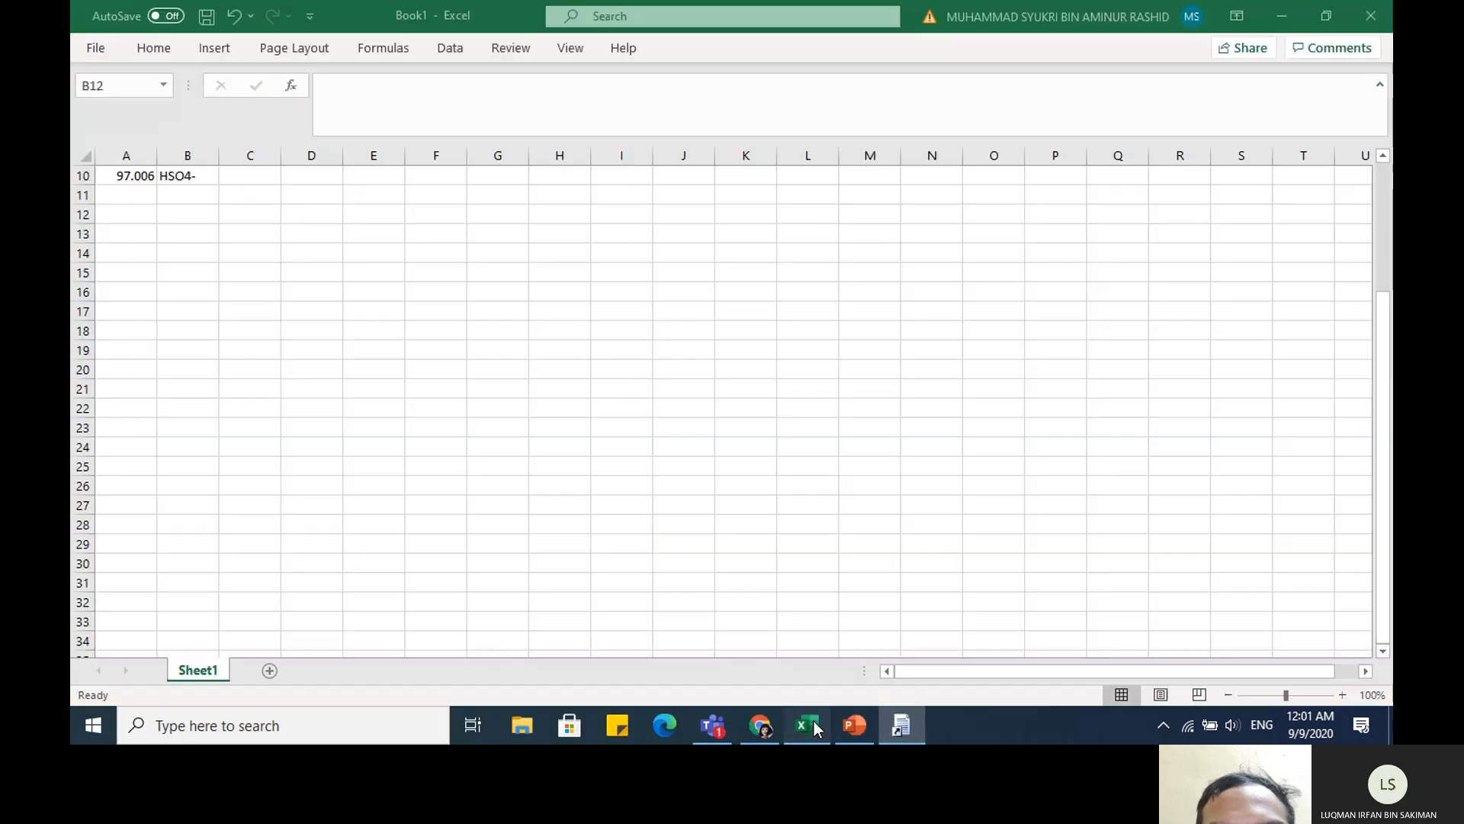
pyautogui.click(206, 237)
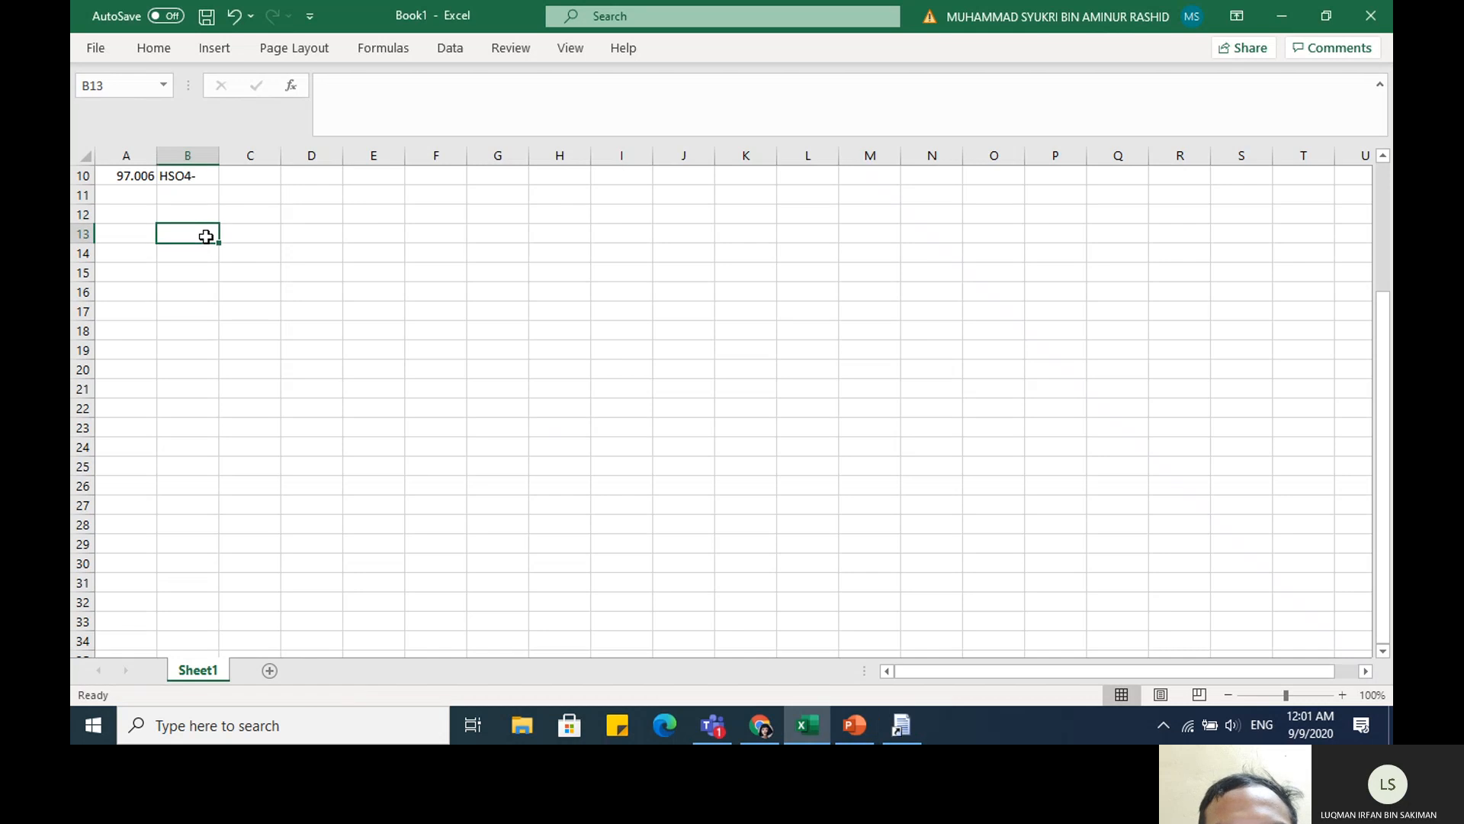
pyautogui.hotkey('ctrl', 'v')
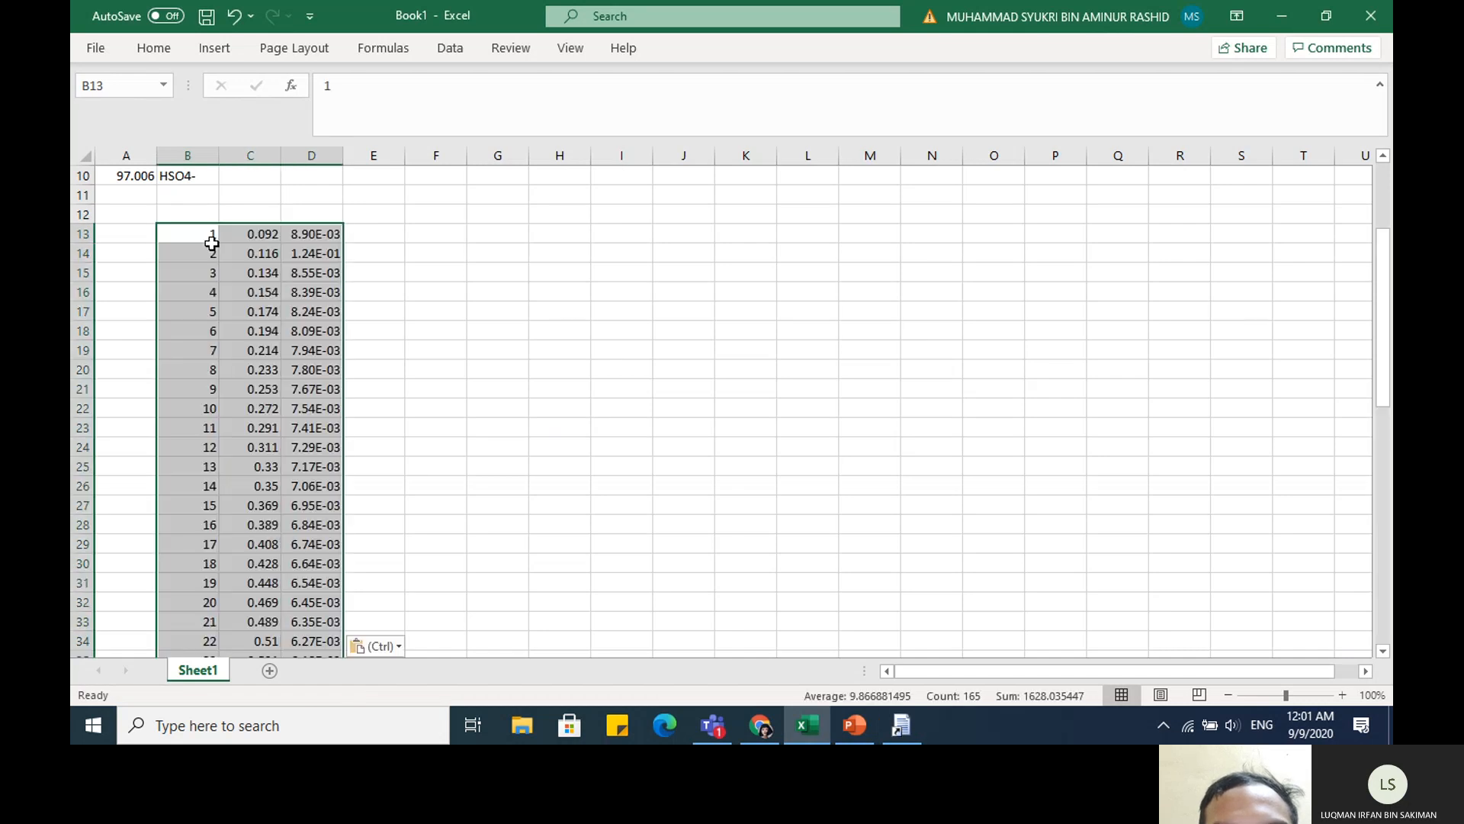
pyautogui.click(239, 236)
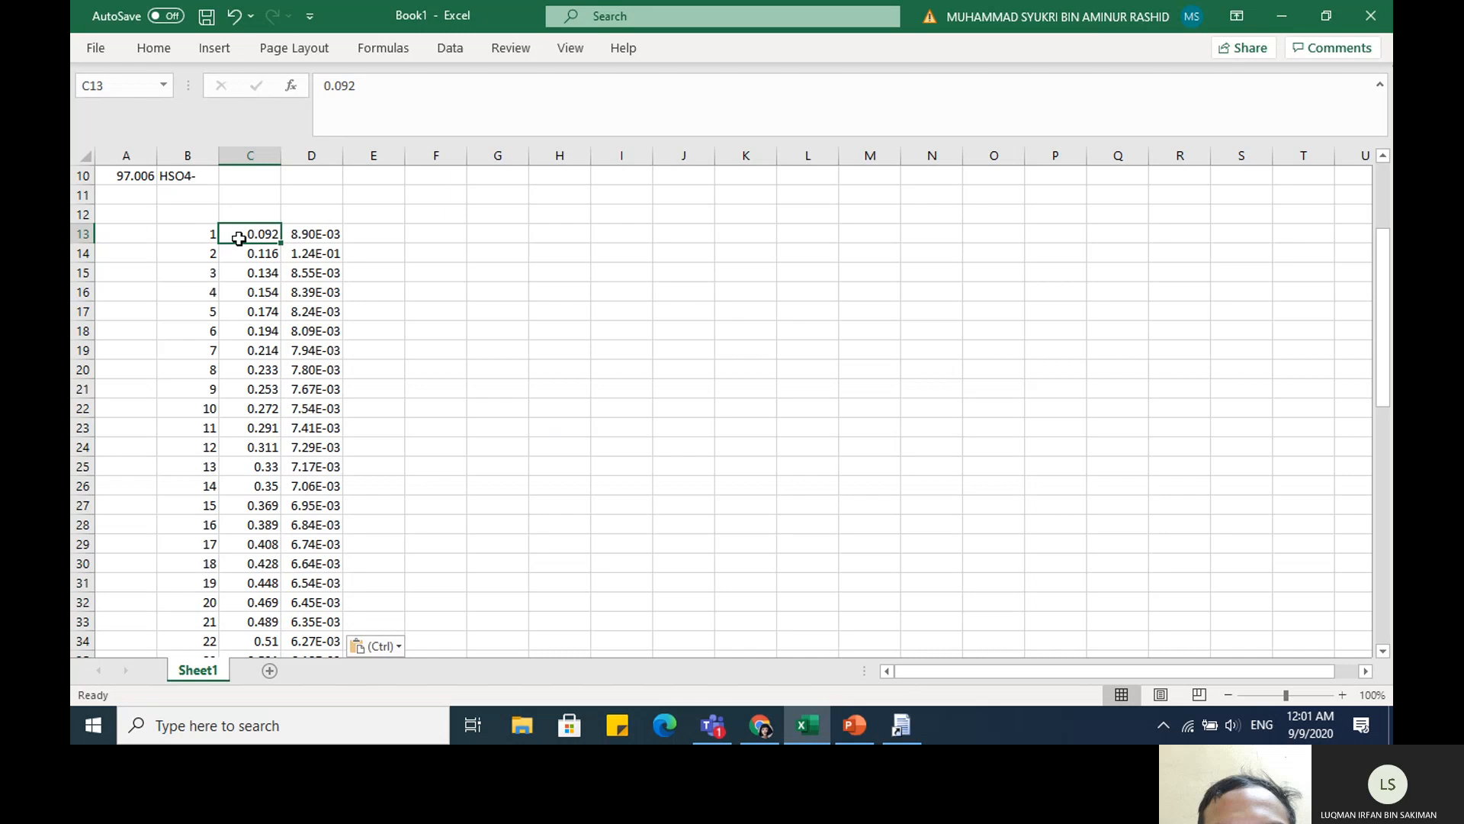
pyautogui.click(388, 241)
pyautogui.click(267, 232)
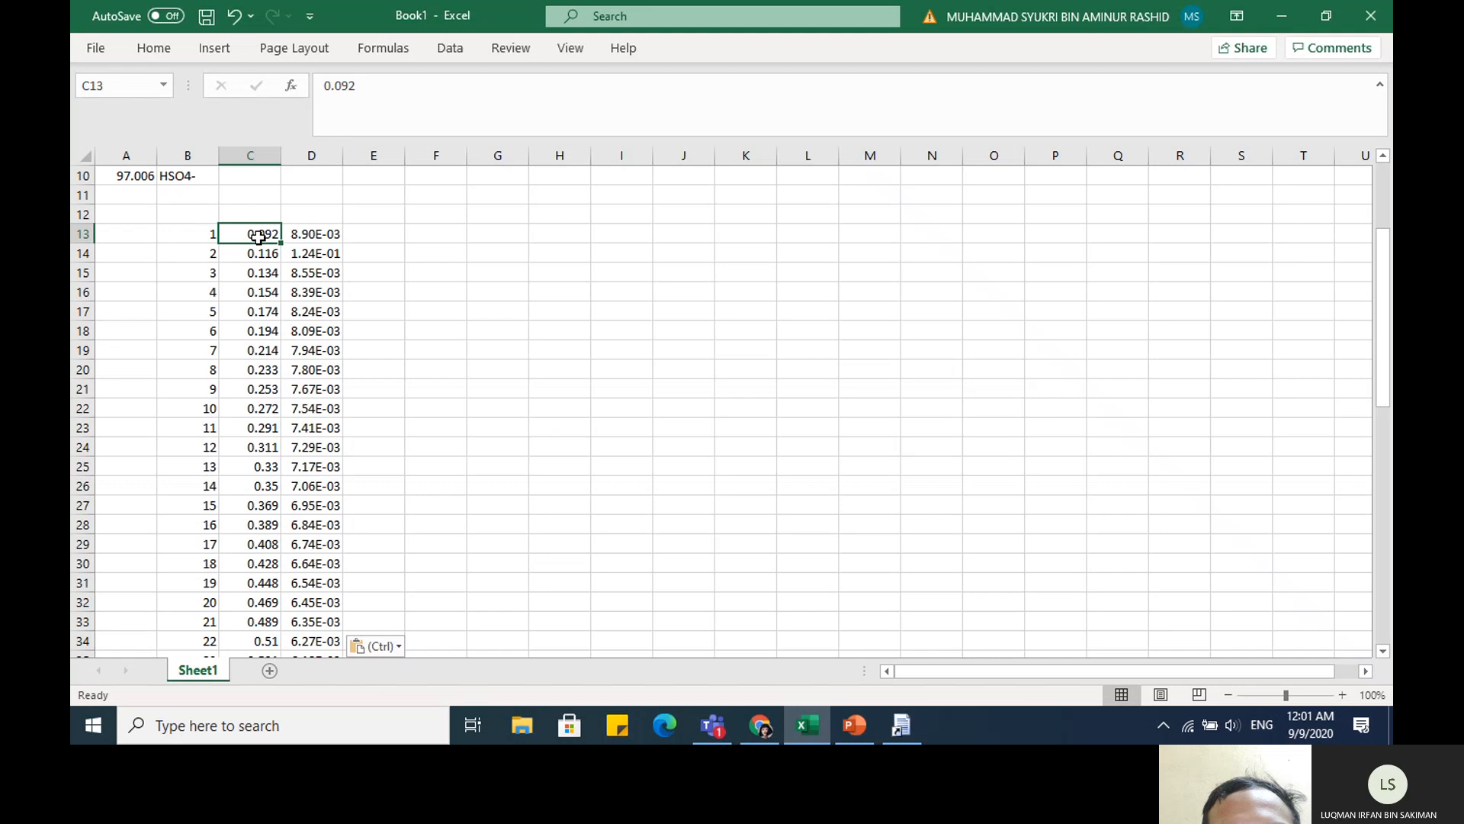
pyautogui.moveTo(265, 233); pyautogui.dragTo(370, 622)
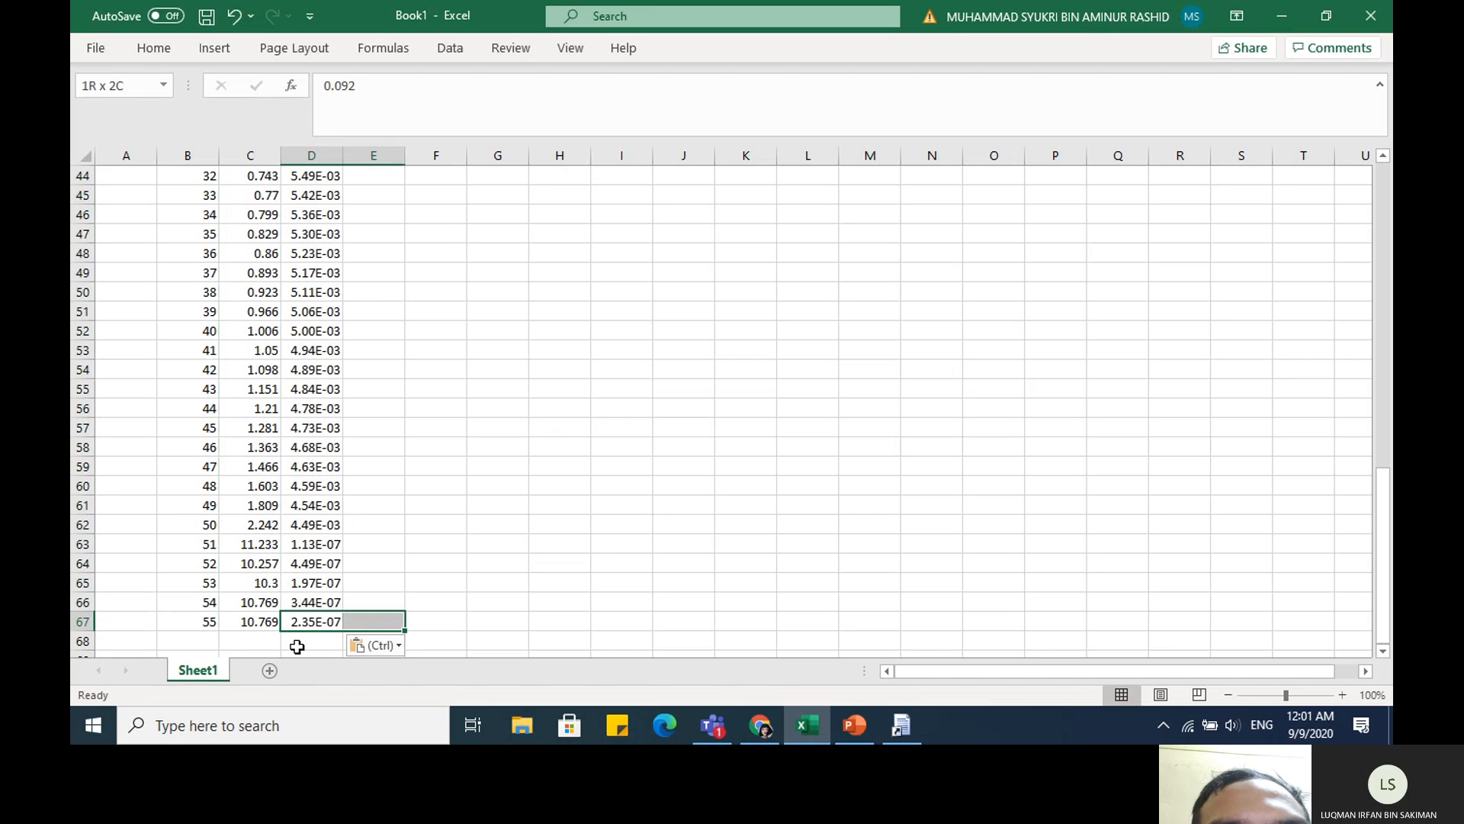
pyautogui.press('Down')
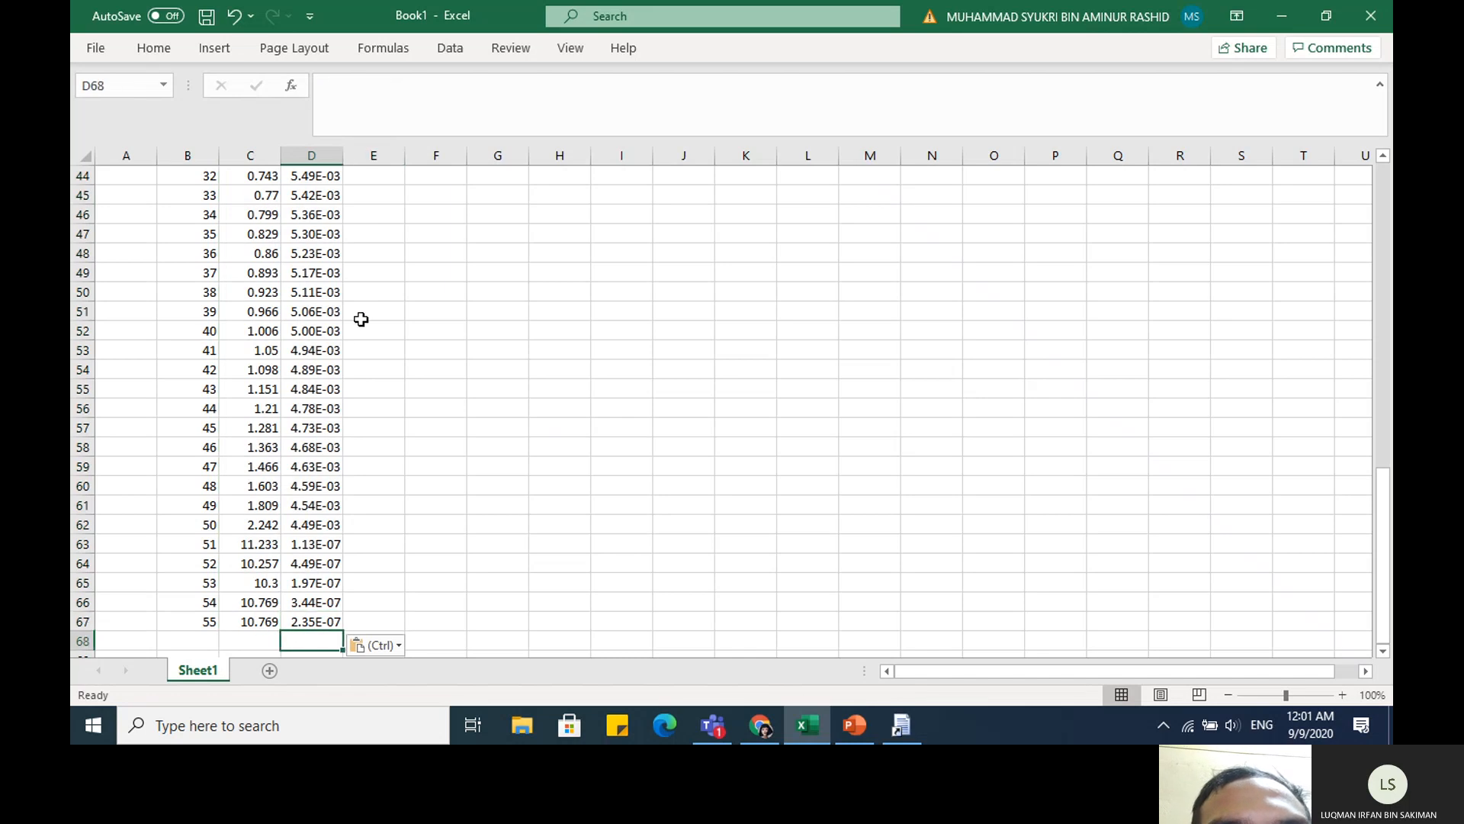
pyautogui.scroll(5, 363, 298)
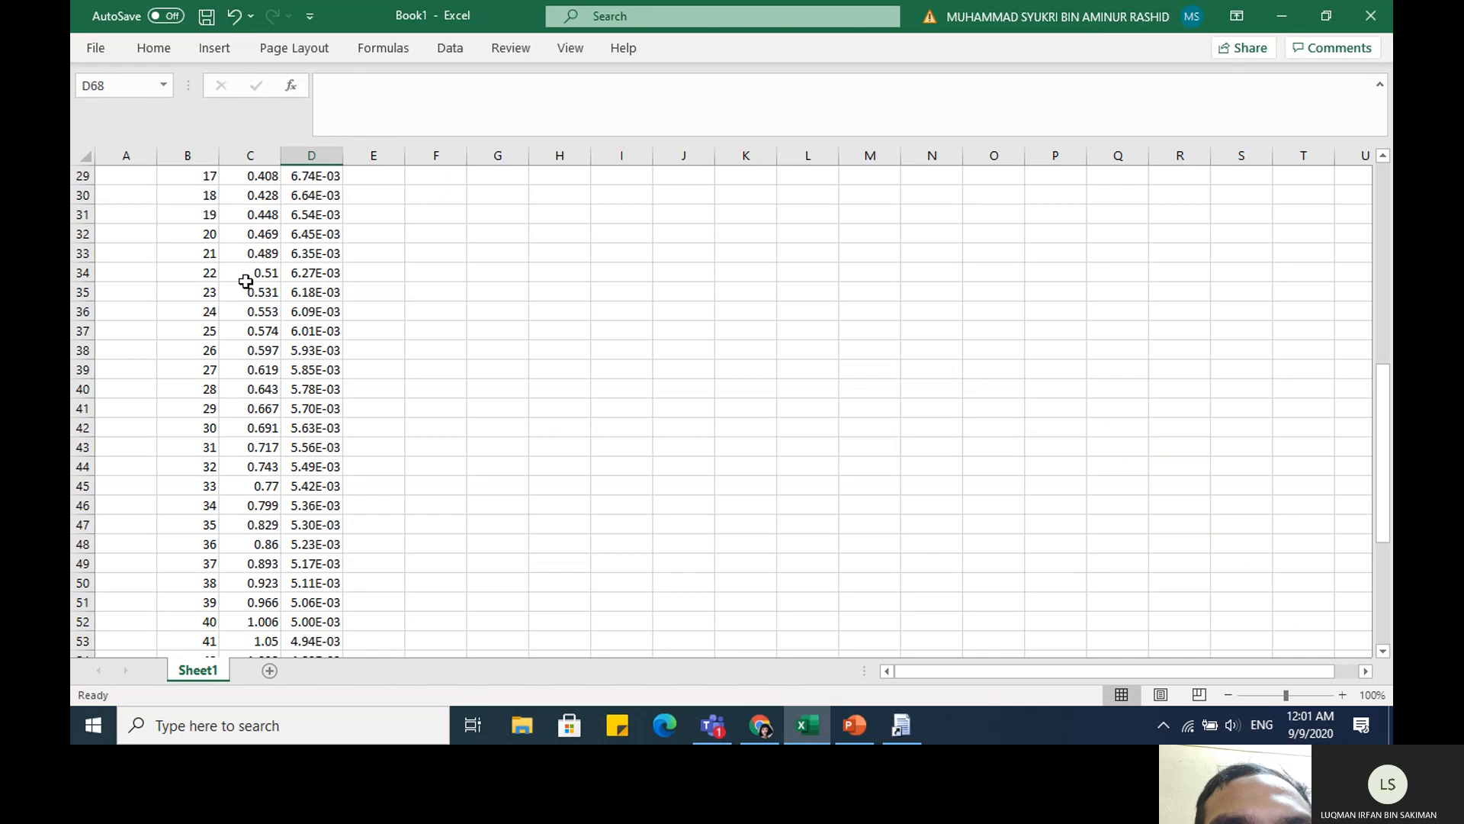
pyautogui.scroll(8, 350, 285)
pyautogui.scroll(-1, 343, 320)
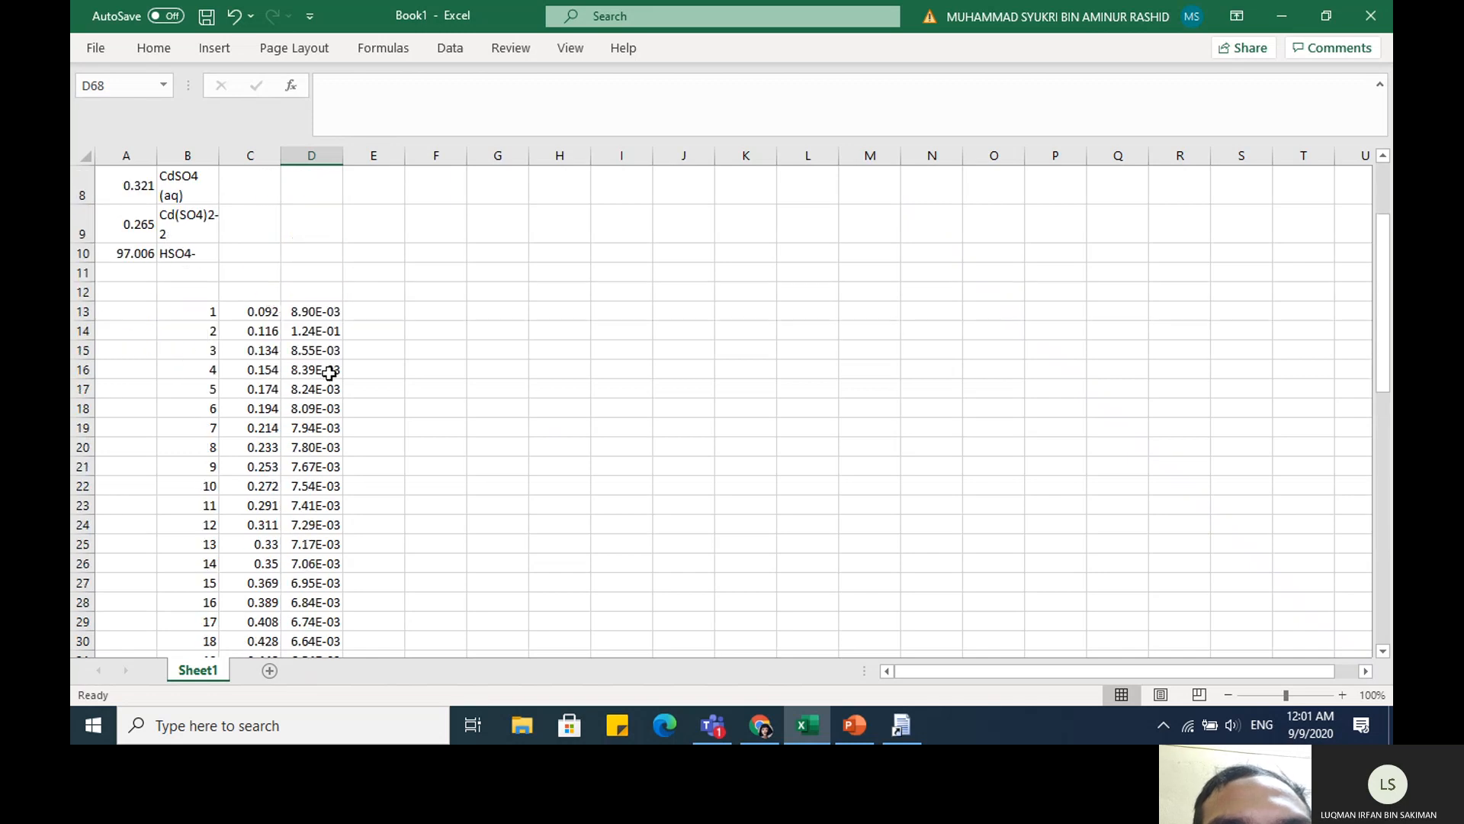
# Try to move the pH and total dissolved Cd+2 values in columns C and D to other cells
pyautogui.click(273, 307)
pyautogui.moveTo(279, 318); pyautogui.dragTo(331, 637)
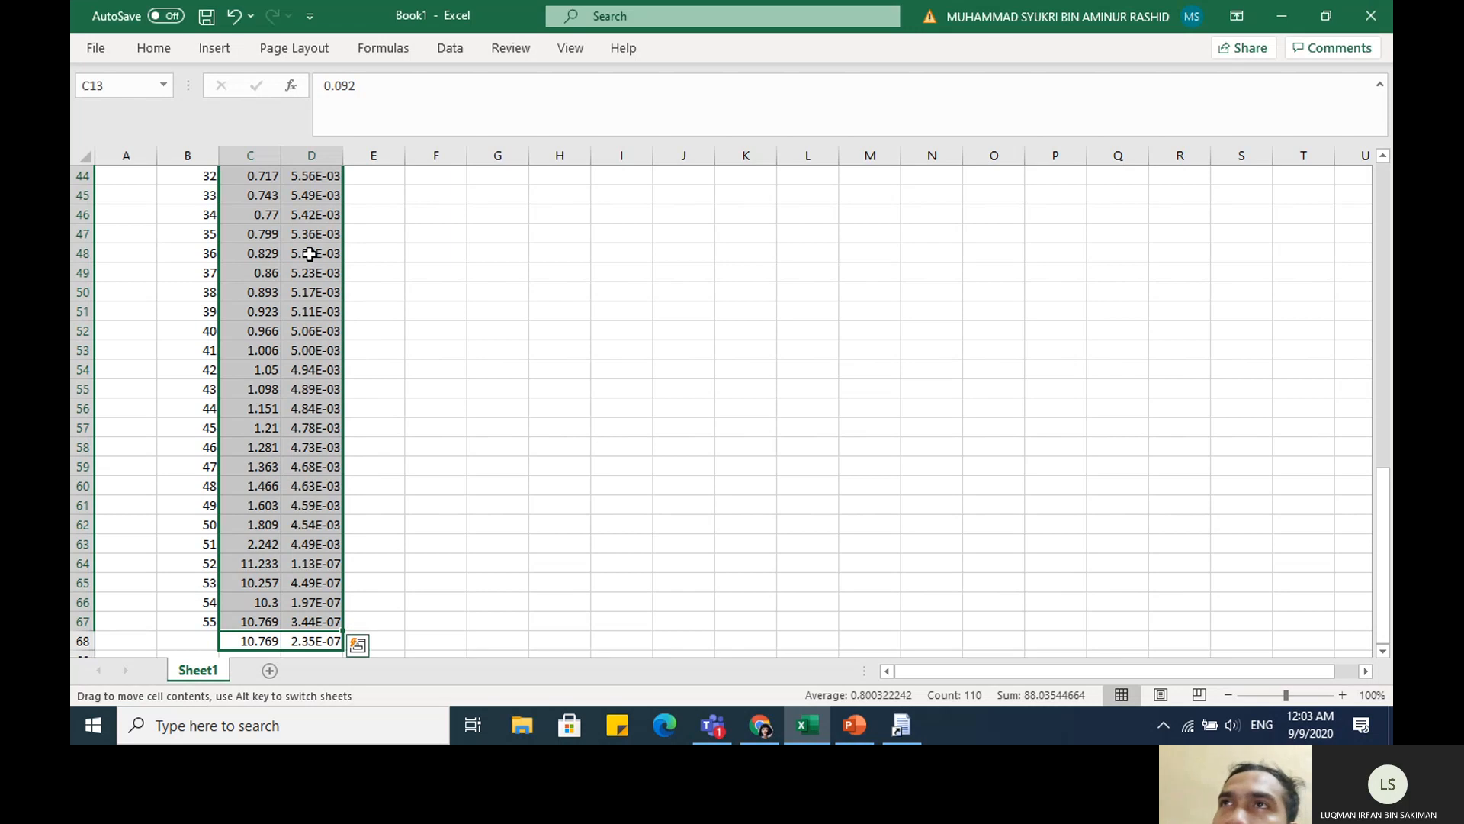
pyautogui.moveTo(306, 204); pyautogui.dragTo(431, 370)
pyautogui.click(373, 292)
pyautogui.scroll(11, 370, 357)
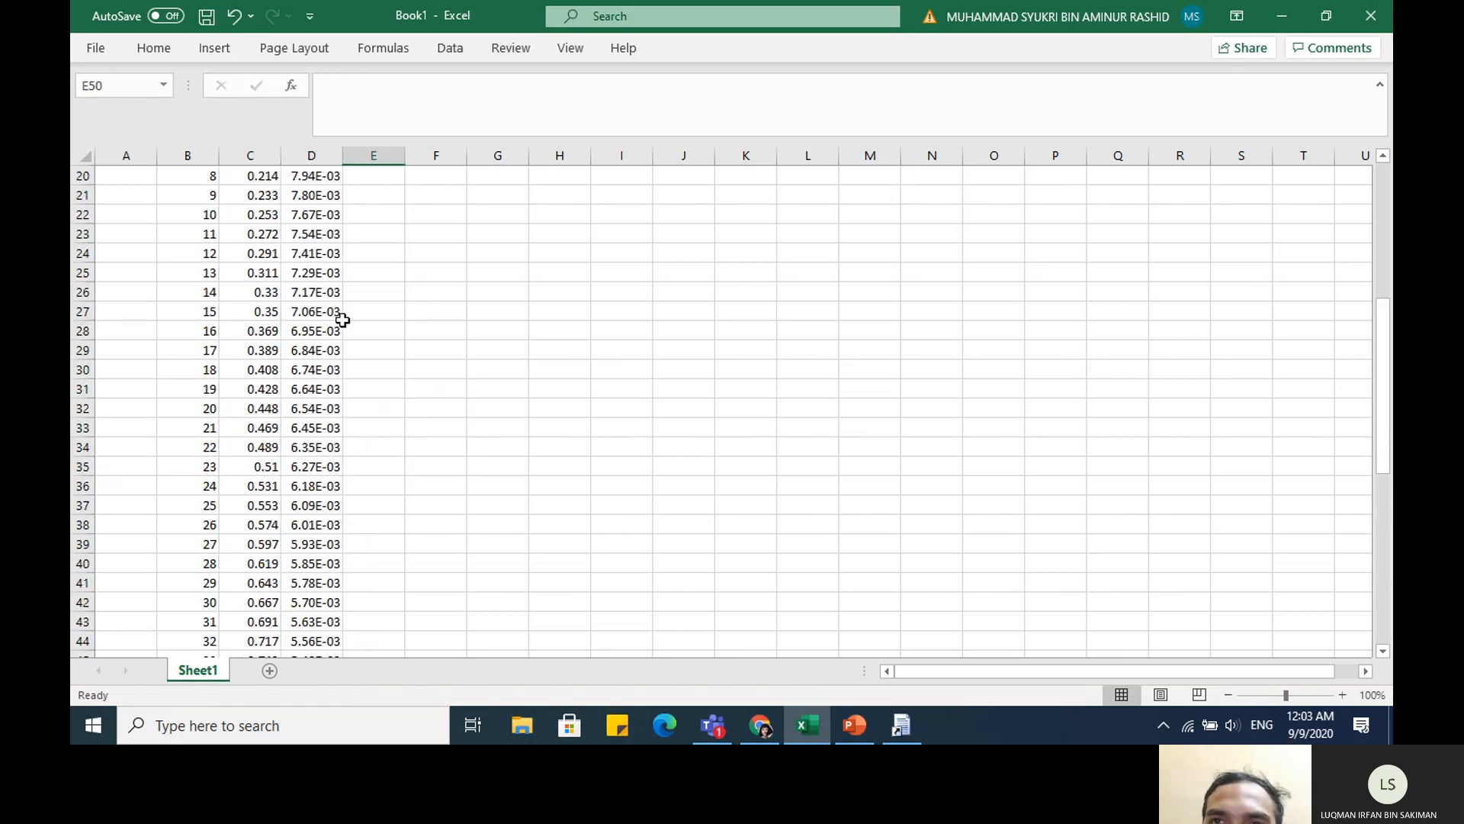
# Undo the last move of the pH and total dissolved Cd+2 values and shift C13:D67 one column over to D13:E67
pyautogui.click(263, 234)
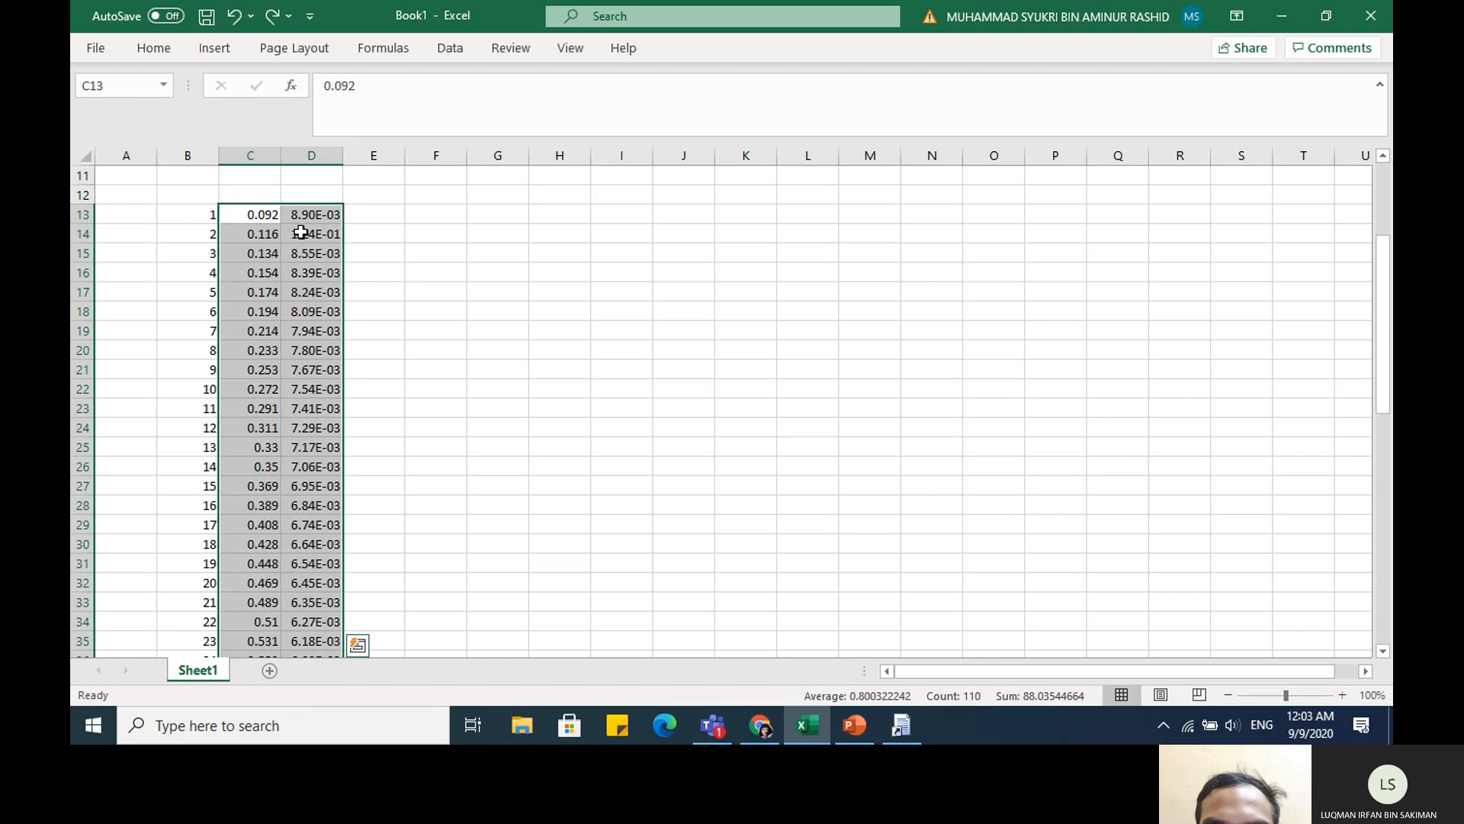
pyautogui.scroll(-13, 321, 439)
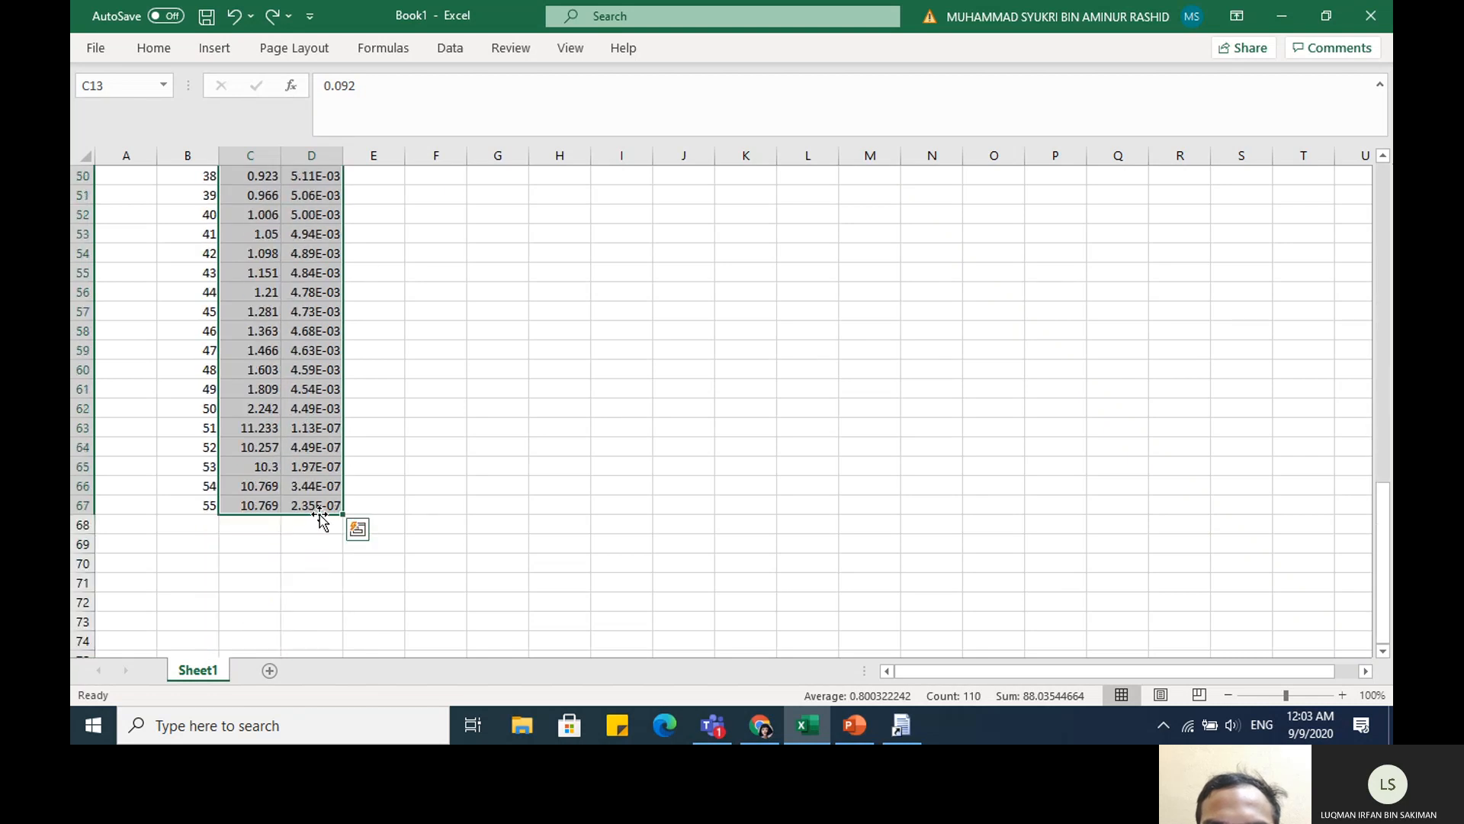
pyautogui.moveTo(333, 515); pyautogui.dragTo(392, 519)
pyautogui.scroll(9, 317, 444)
pyautogui.scroll(7, 314, 410)
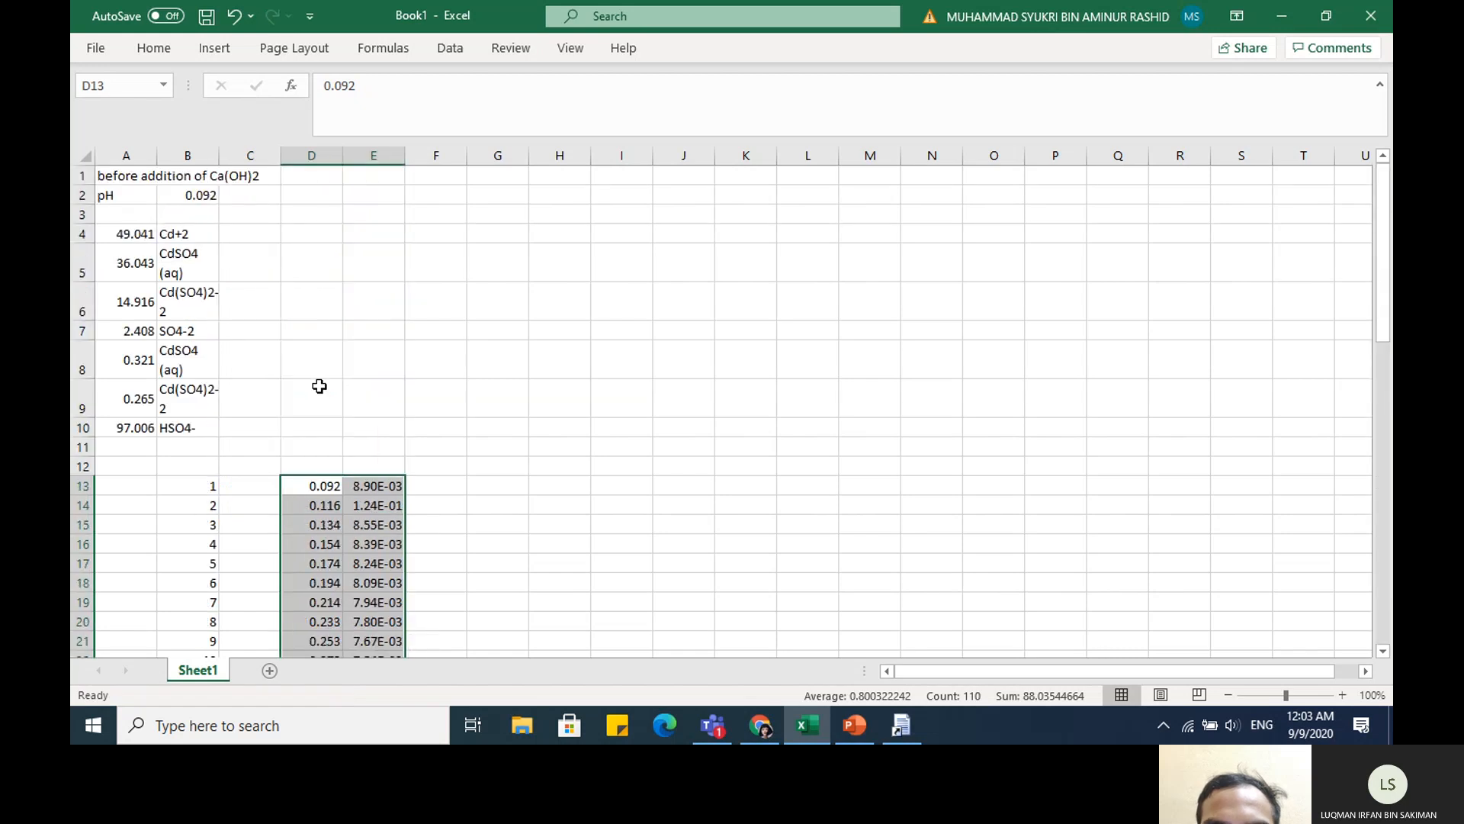
# Enter the heading "volume of Ca(OH)2 [L]" in cell C12
pyautogui.scroll(-2, 305, 404)
pyautogui.click(241, 301)
pyautogui.click(244, 308)
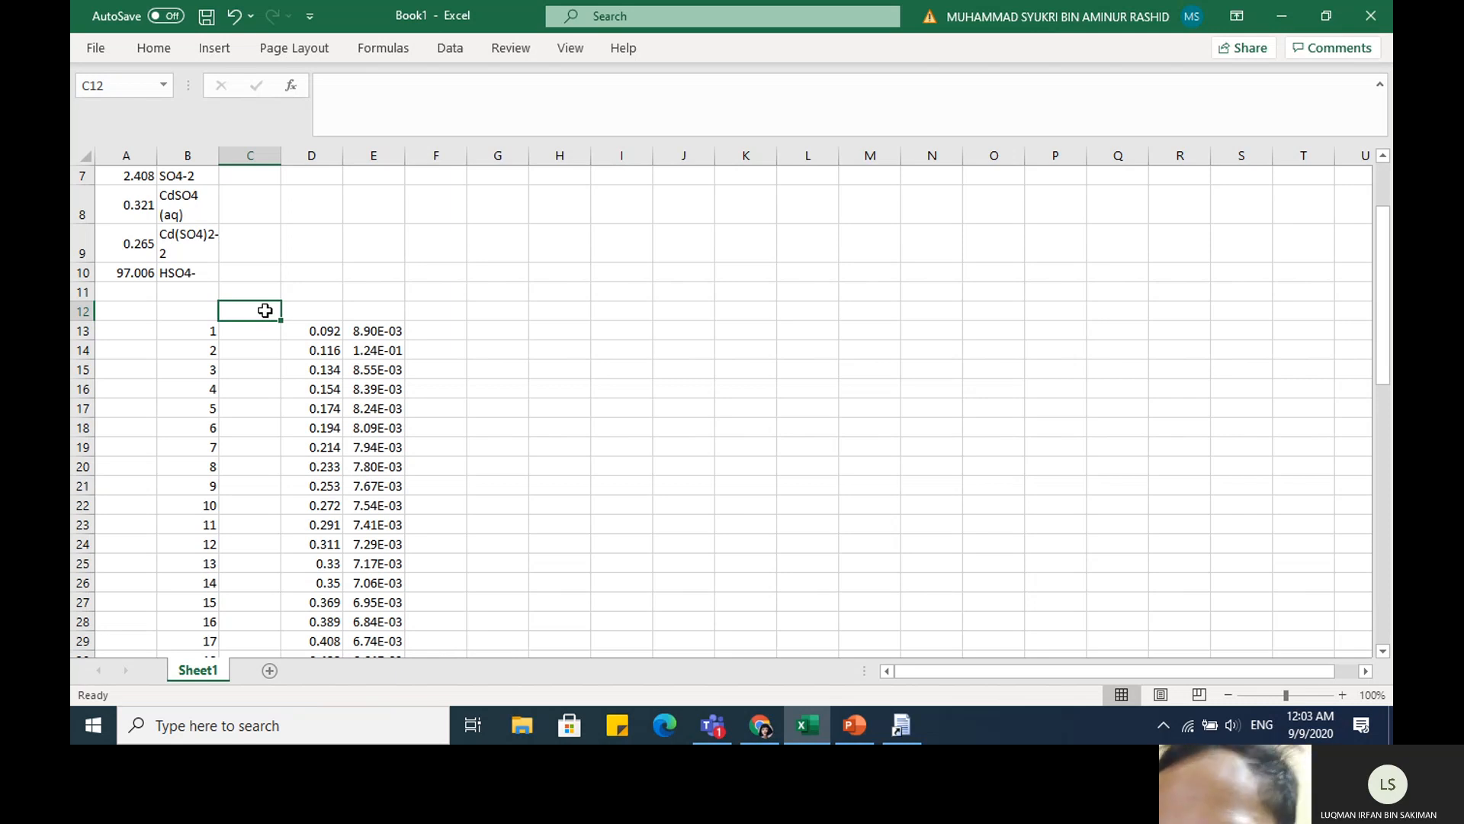
pyautogui.write('vol')
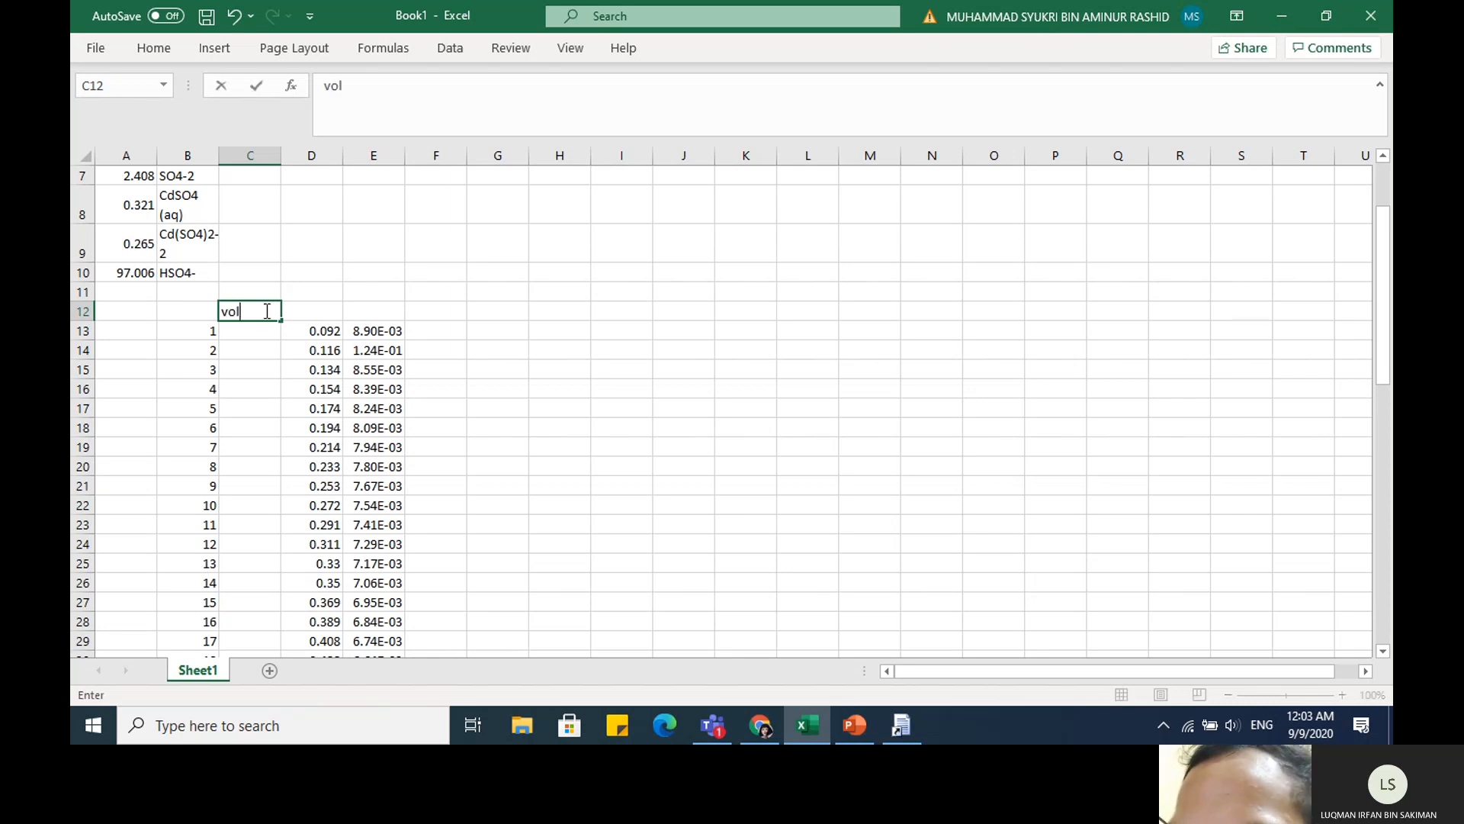
pyautogui.write('ume of')
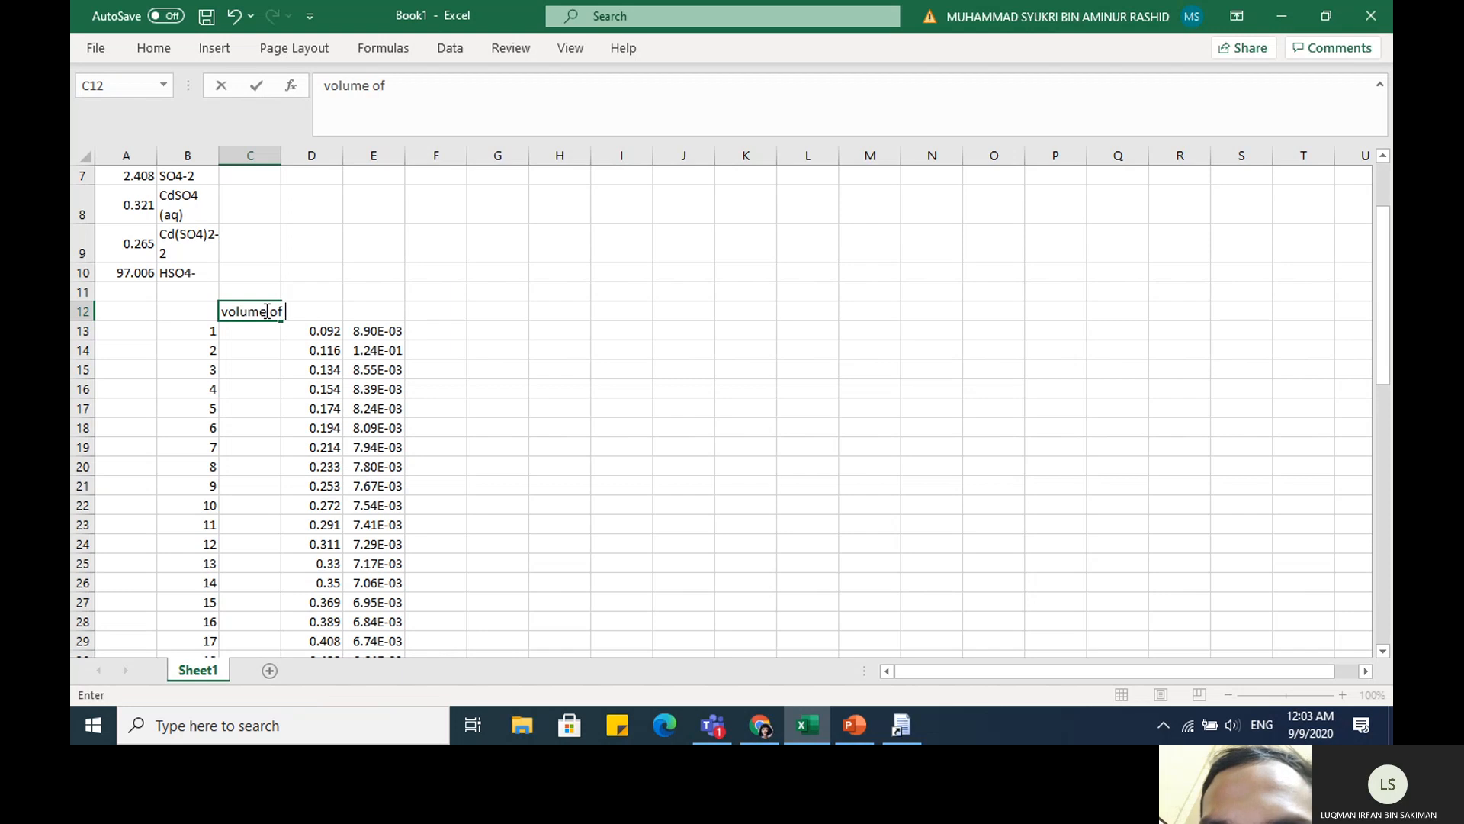
pyautogui.write(' Ca(')
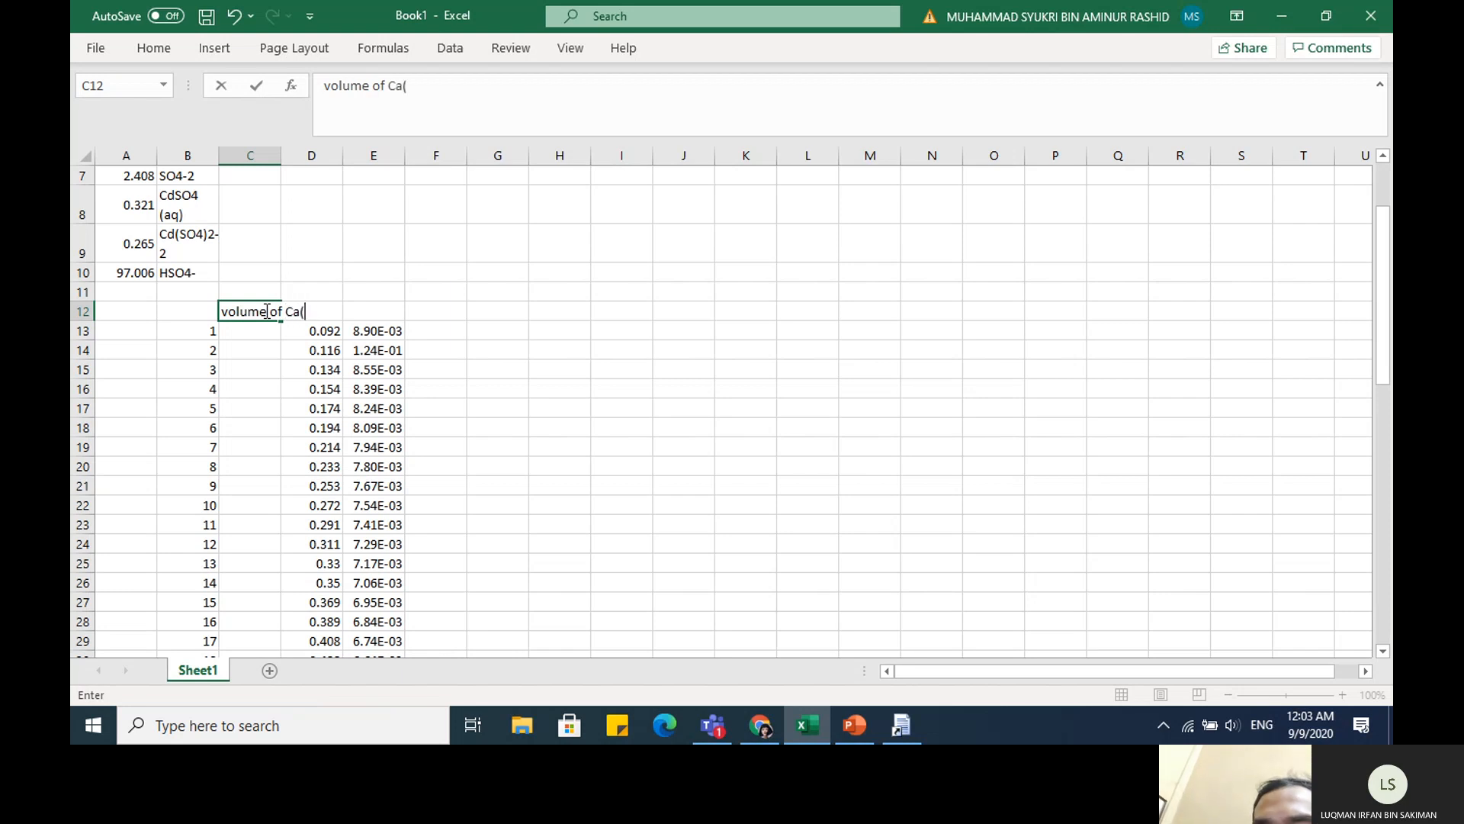
pyautogui.write('OH)2 [L')
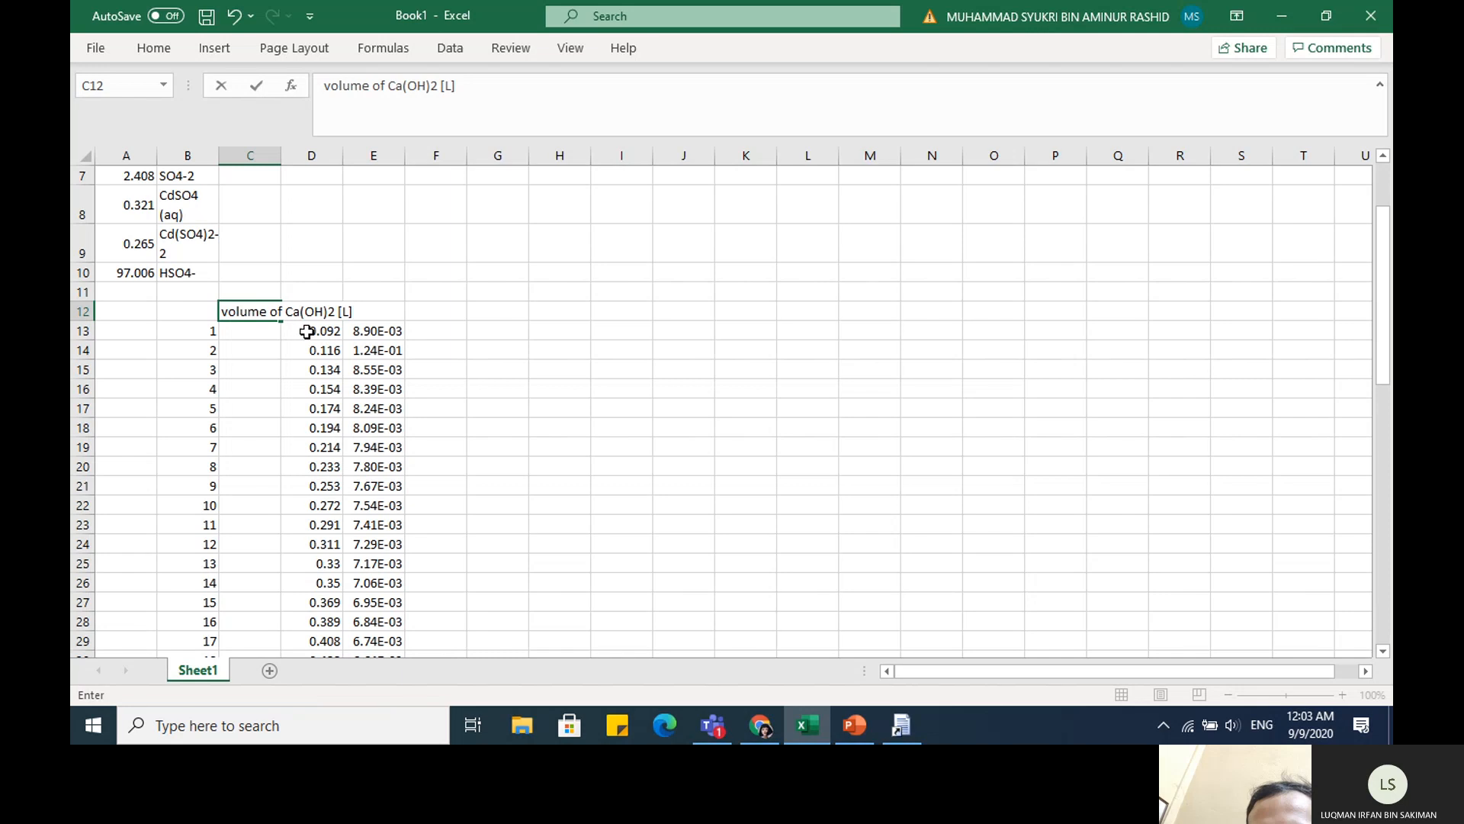
pyautogui.click(287, 330)
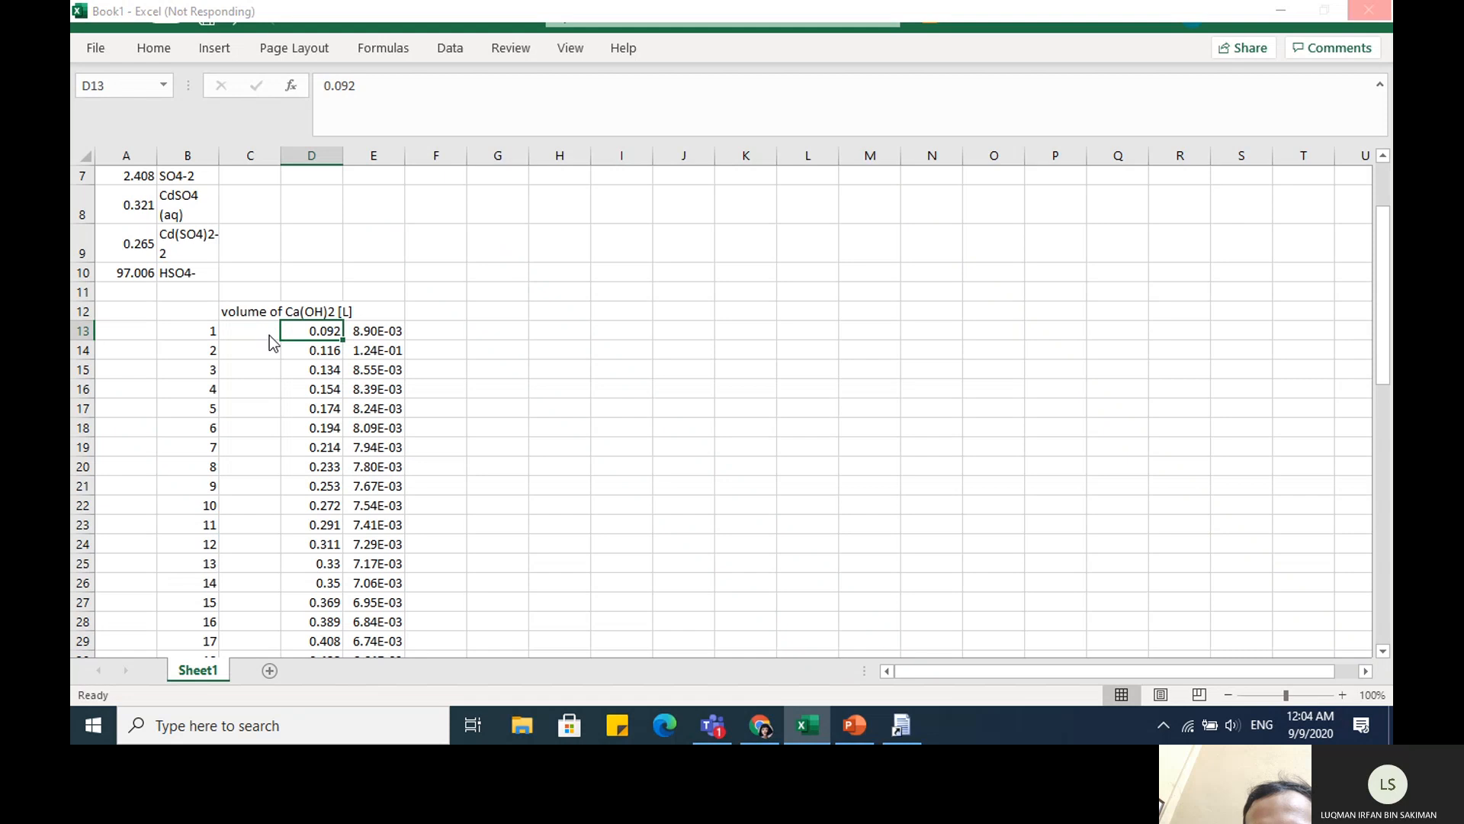
# Enter 0 in C13 and 0.02 in C14, and extend the series in 0.02 steps down to C67
pyautogui.click(273, 333)
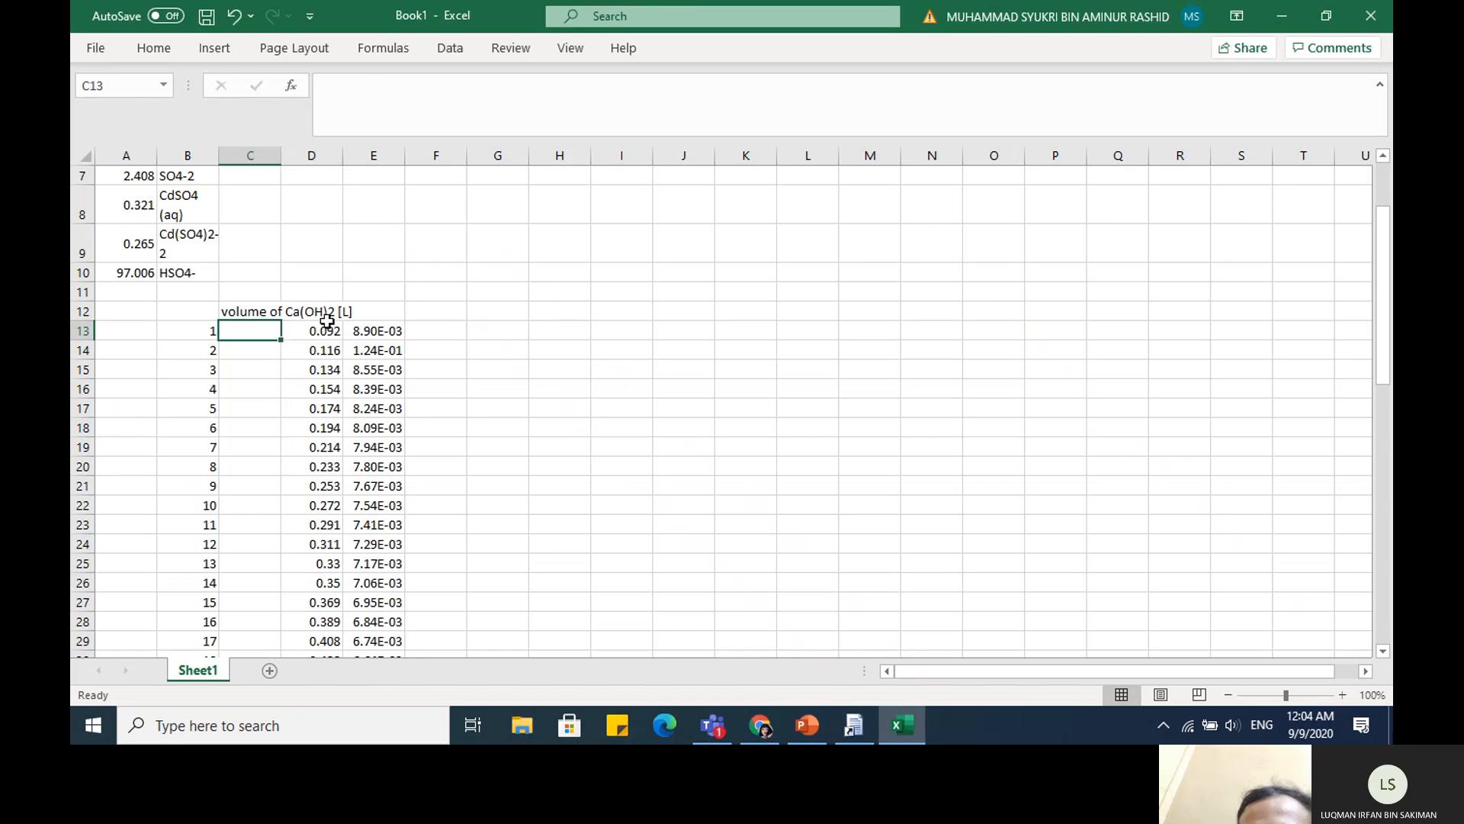
pyautogui.write('0')
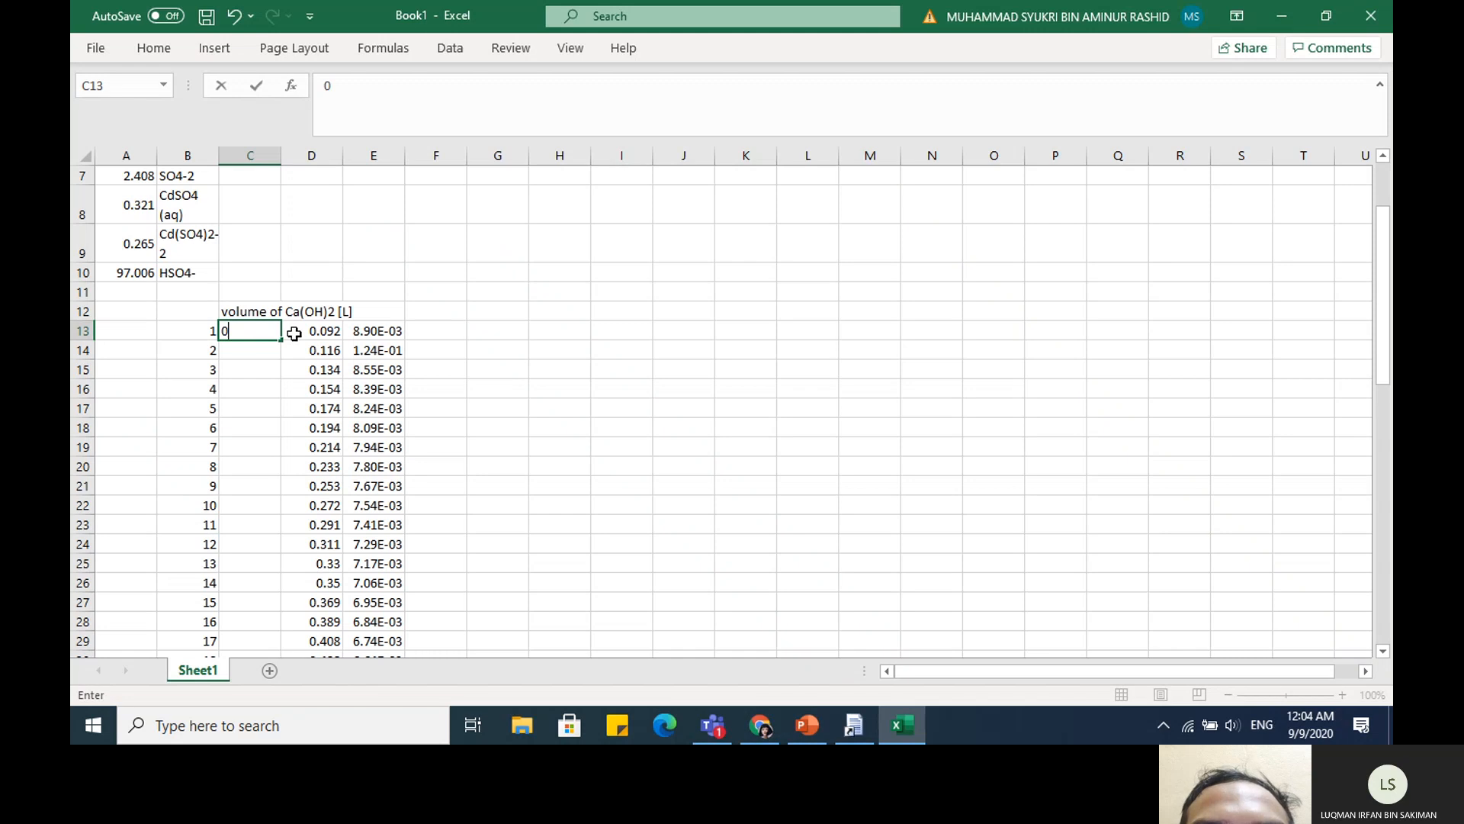
pyautogui.click(259, 351)
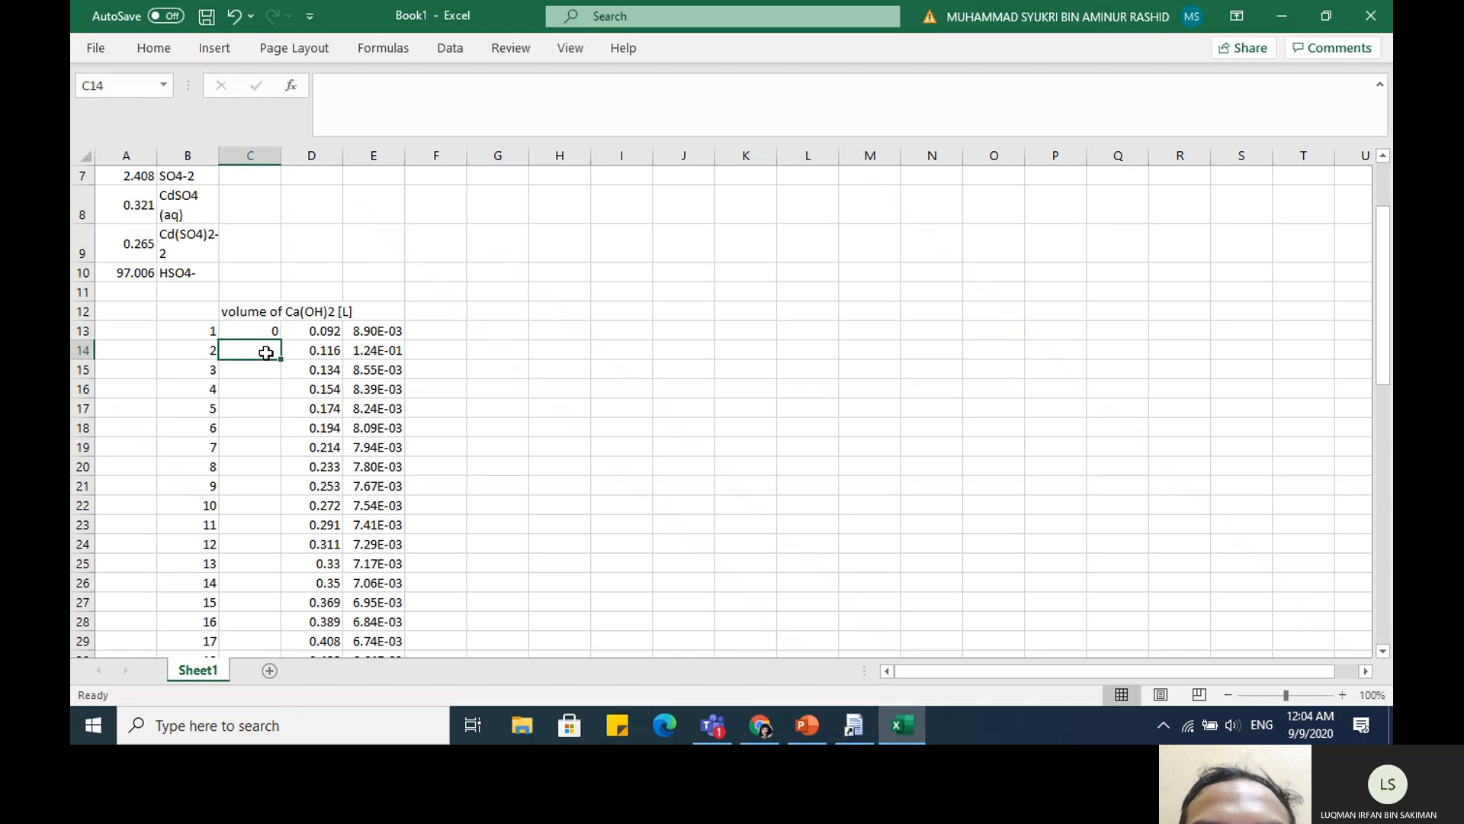
pyautogui.write('0')
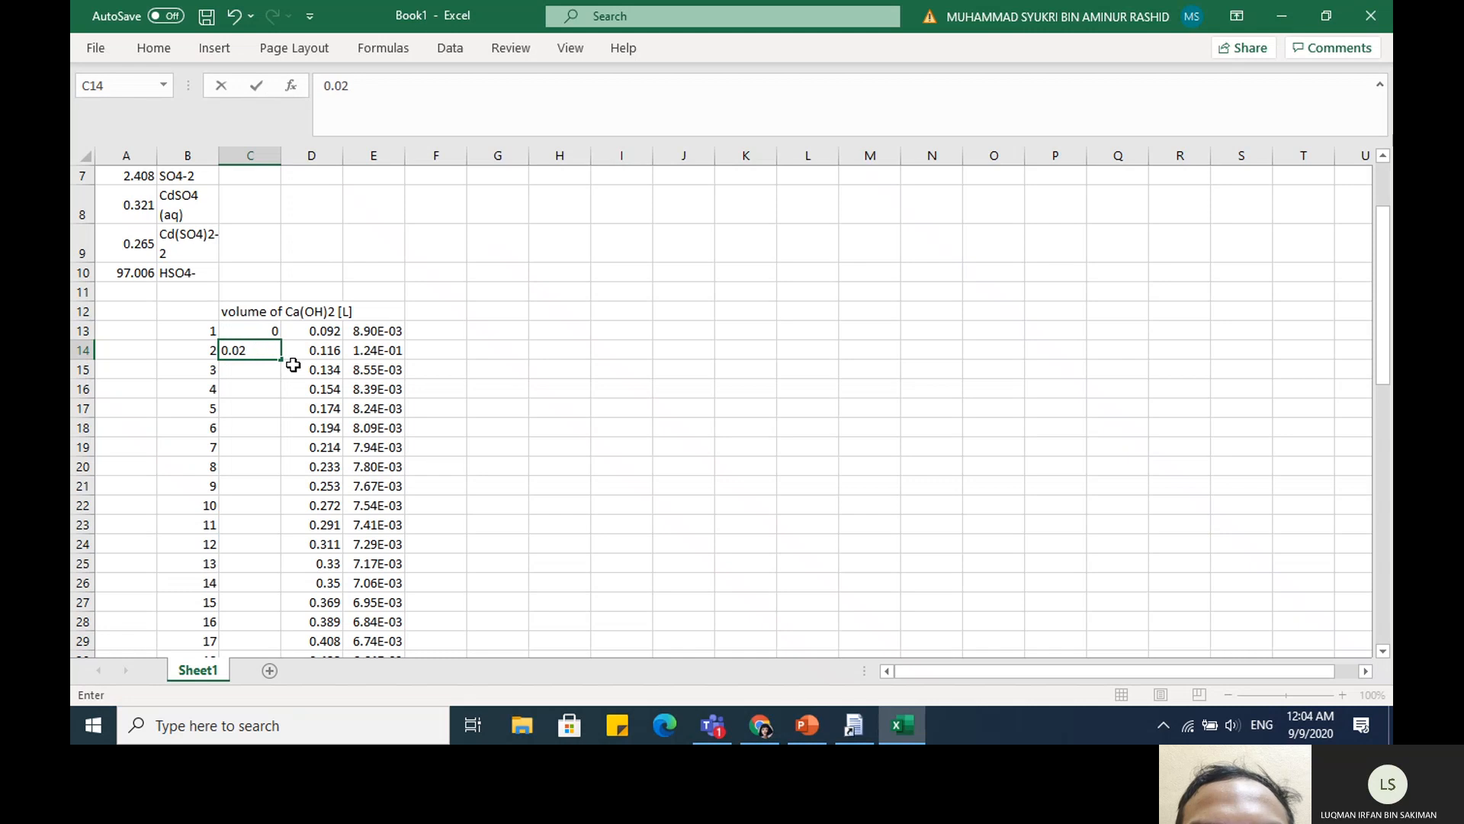
pyautogui.write('.02')
pyautogui.click(271, 330)
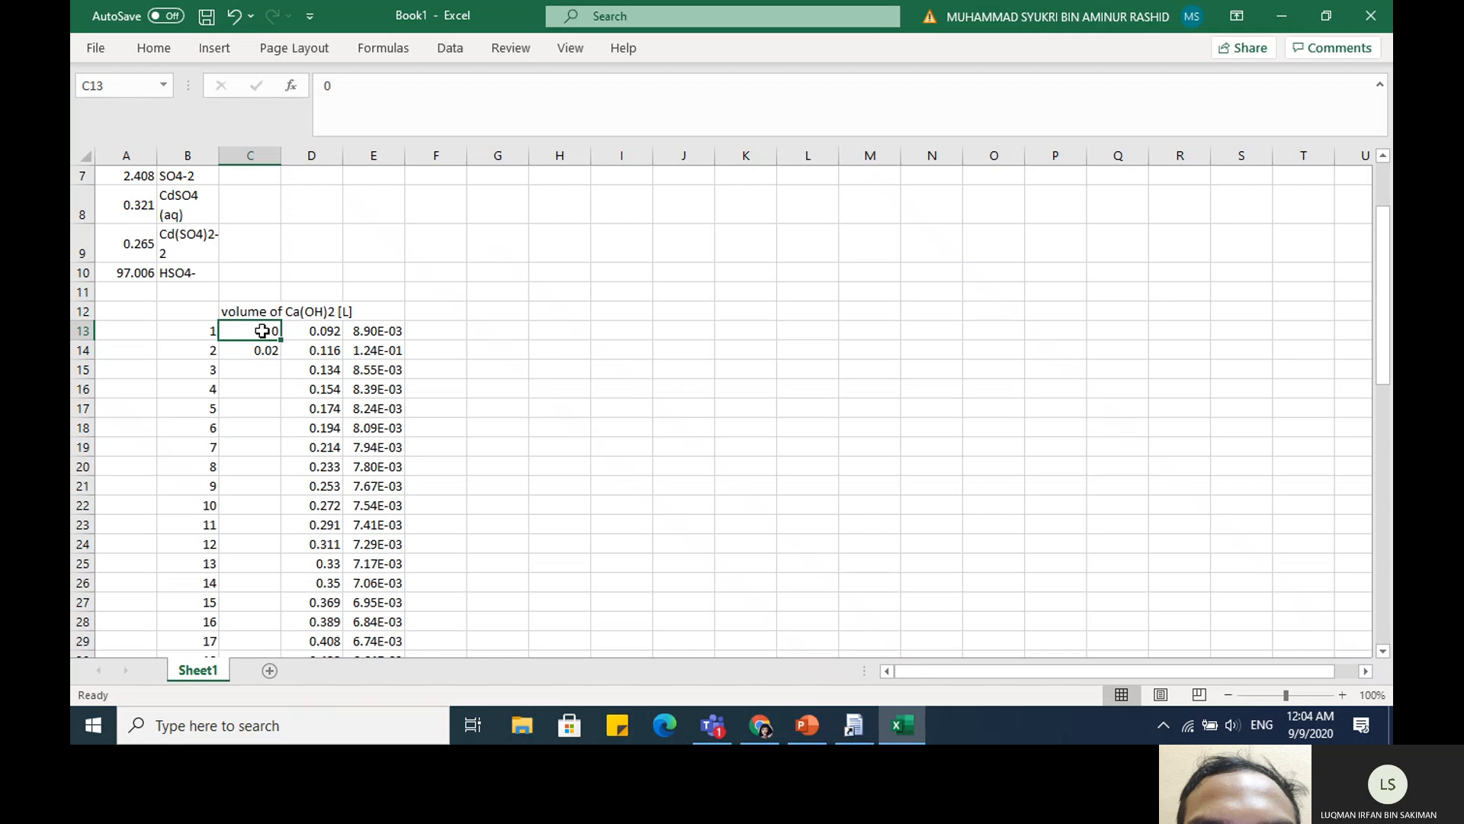
pyautogui.moveTo(263, 333); pyautogui.dragTo(272, 351)
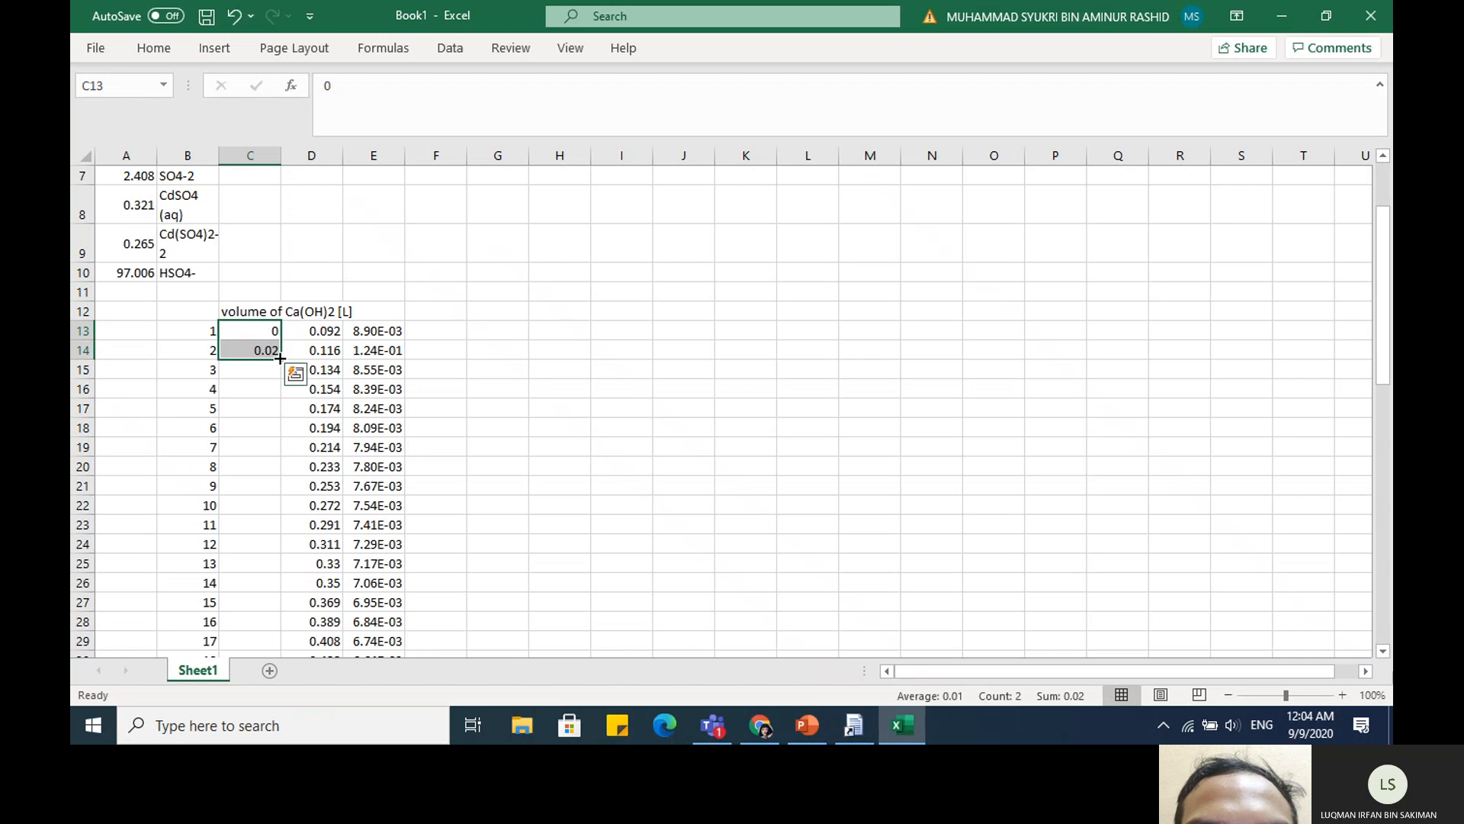
pyautogui.moveTo(280, 357); pyautogui.dragTo(271, 646)
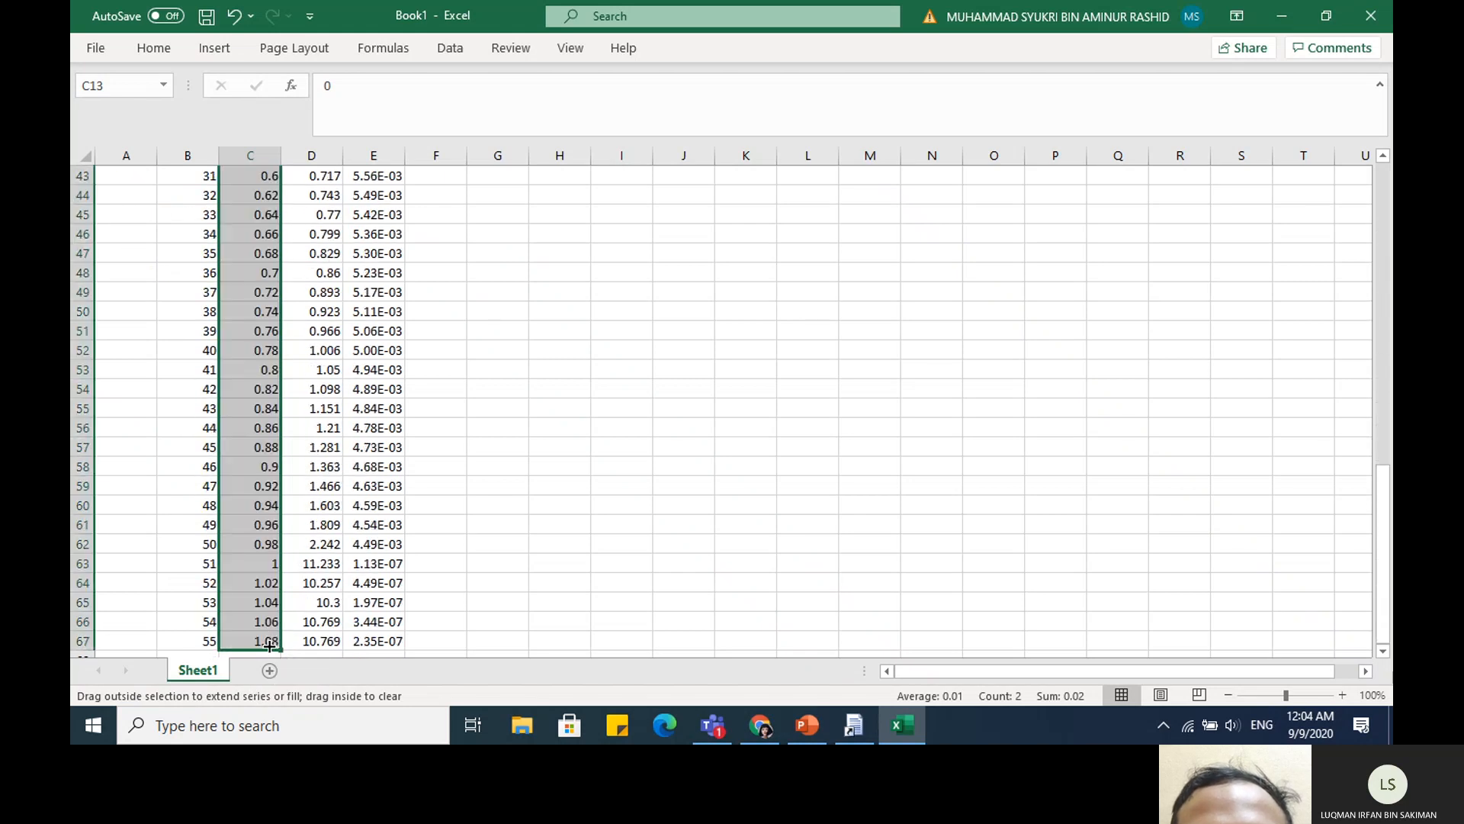
# Format the volumes in C13:C67 with two decimal places and widen column C to fit its heading
pyautogui.click(177, 48)
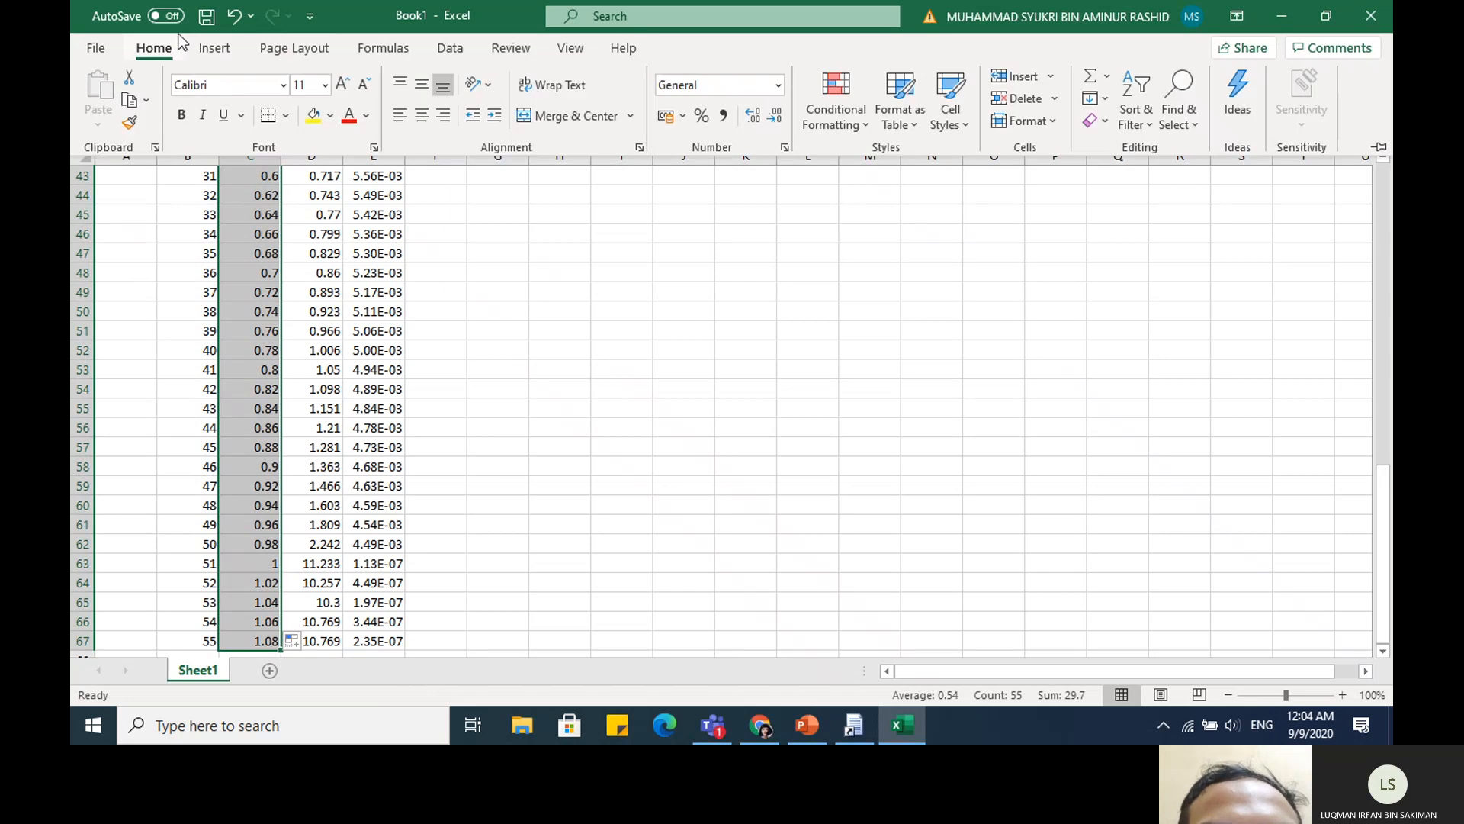
pyautogui.click(772, 114)
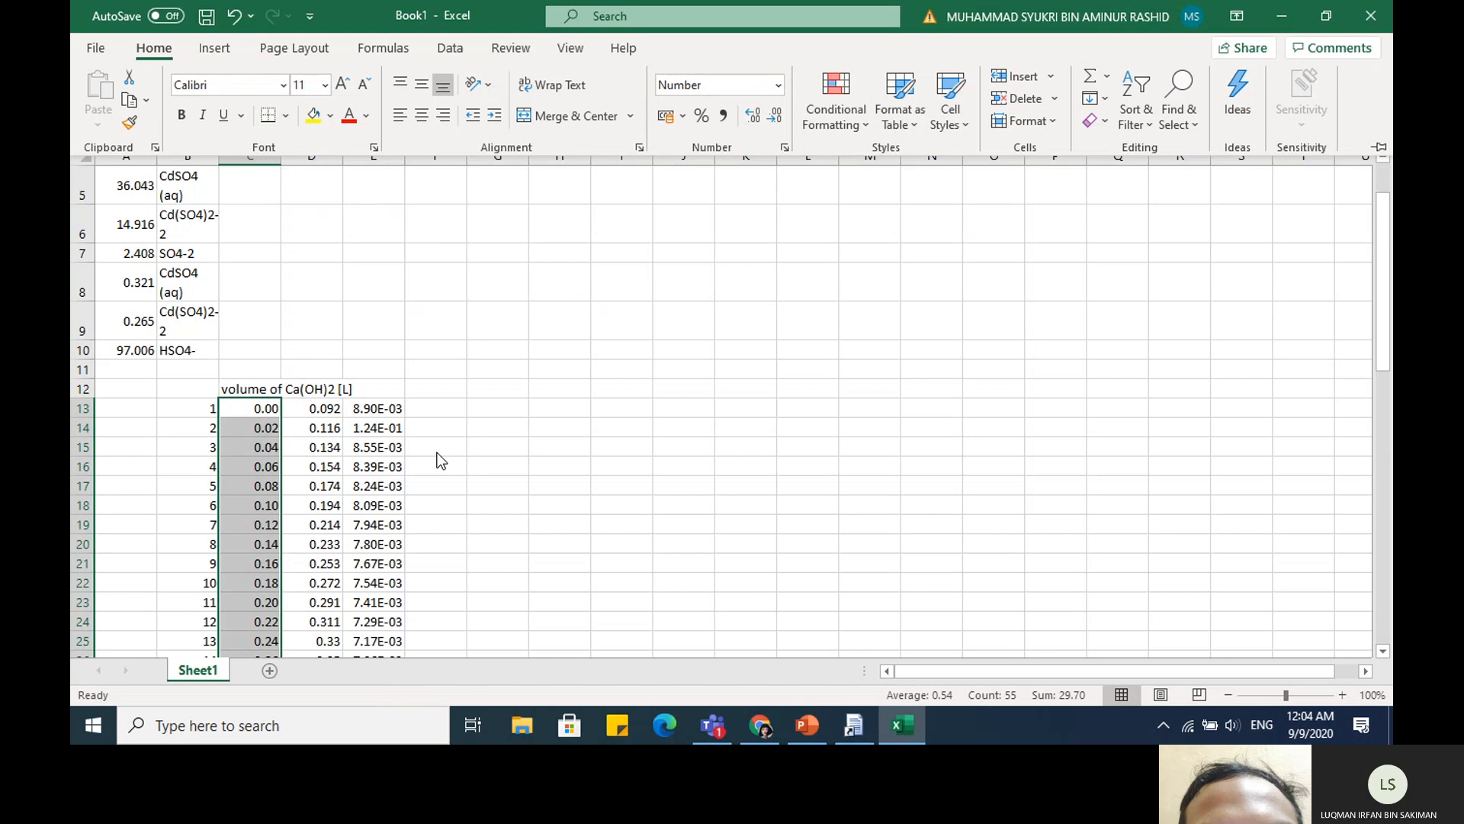
pyautogui.click(333, 410)
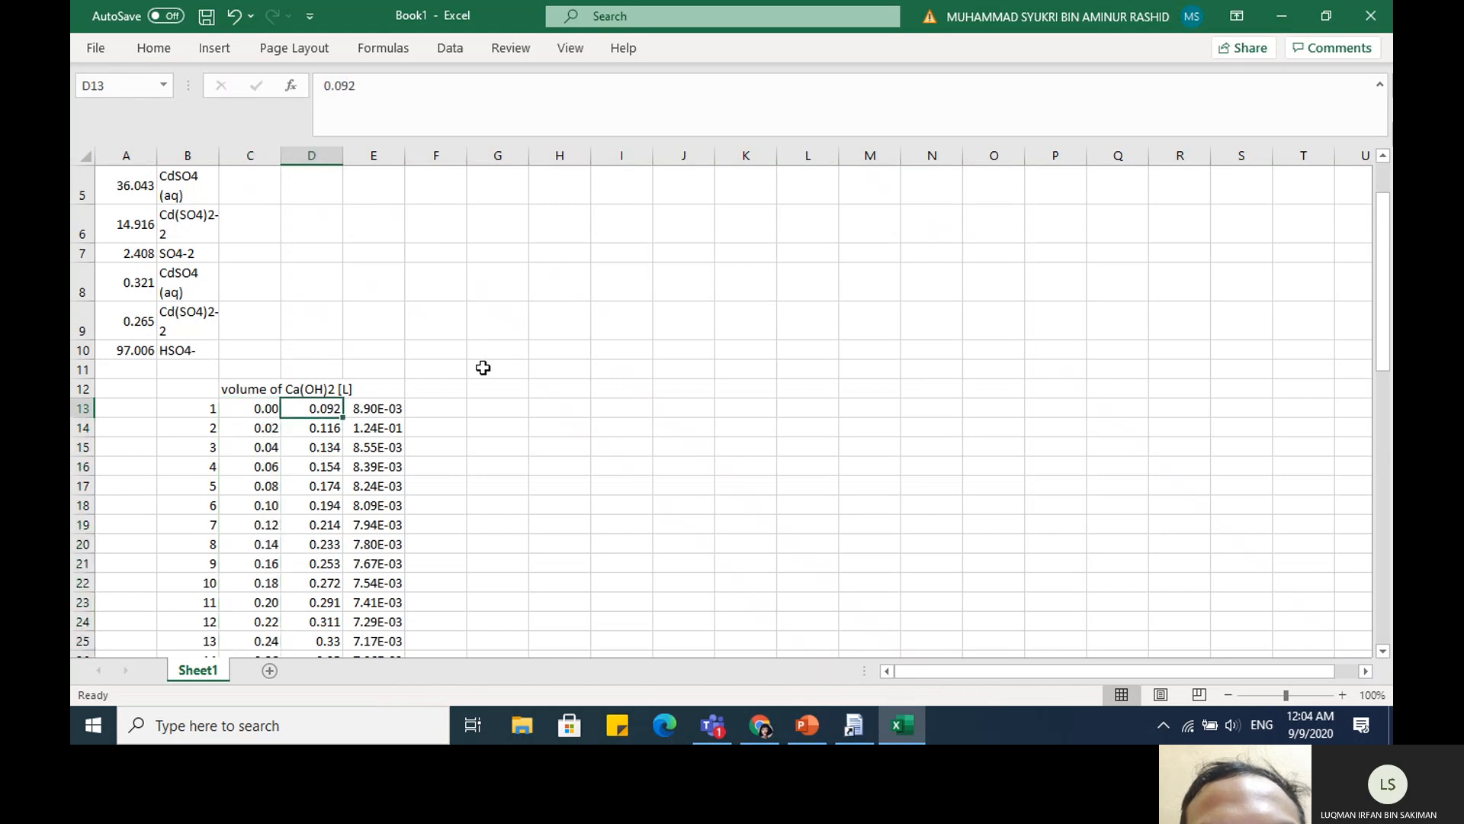
pyautogui.scroll(2, 458, 372)
pyautogui.scroll(-2, 343, 290)
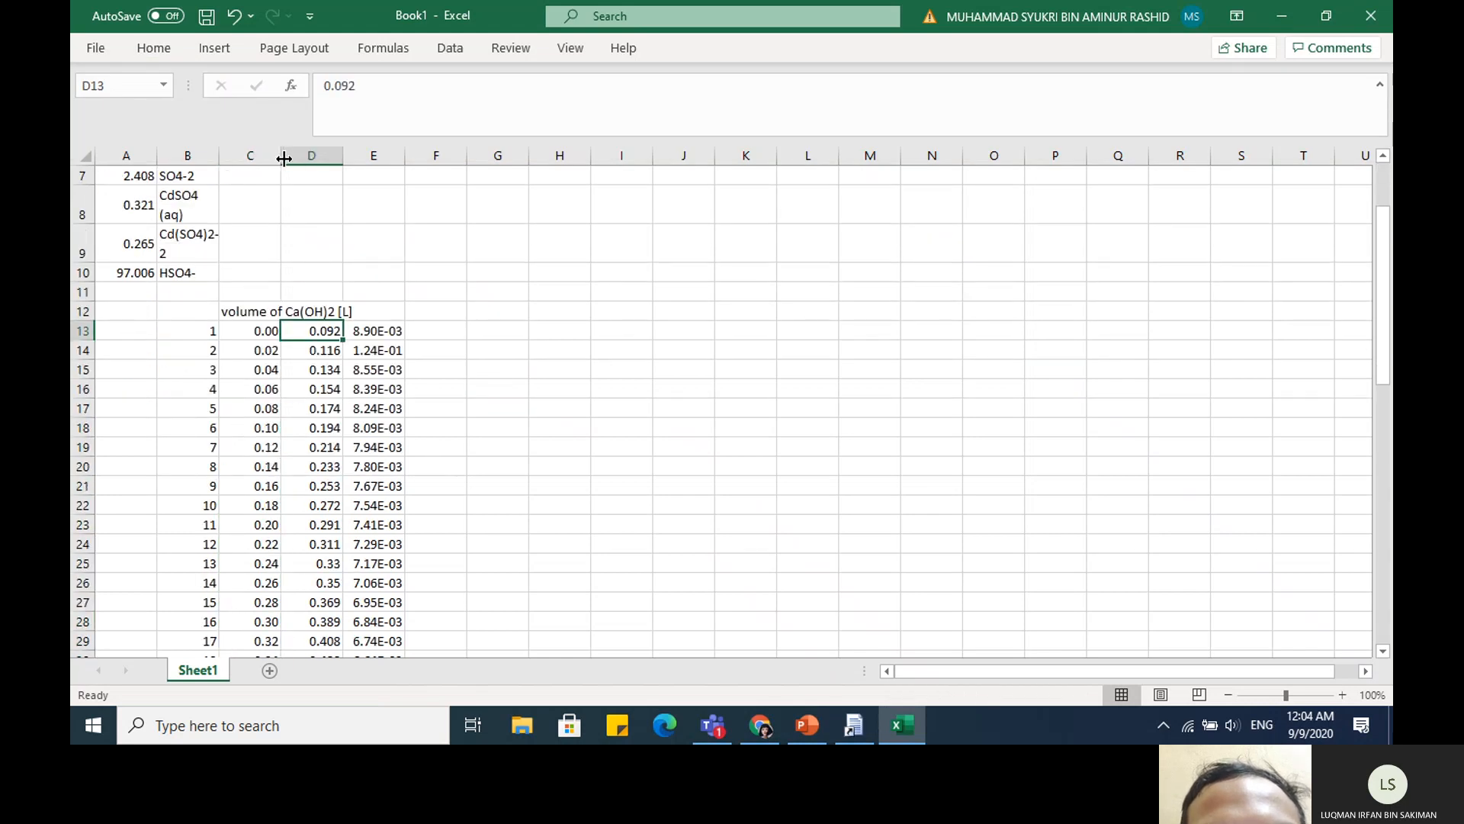
pyautogui.moveTo(284, 158); pyautogui.dragTo(361, 158)
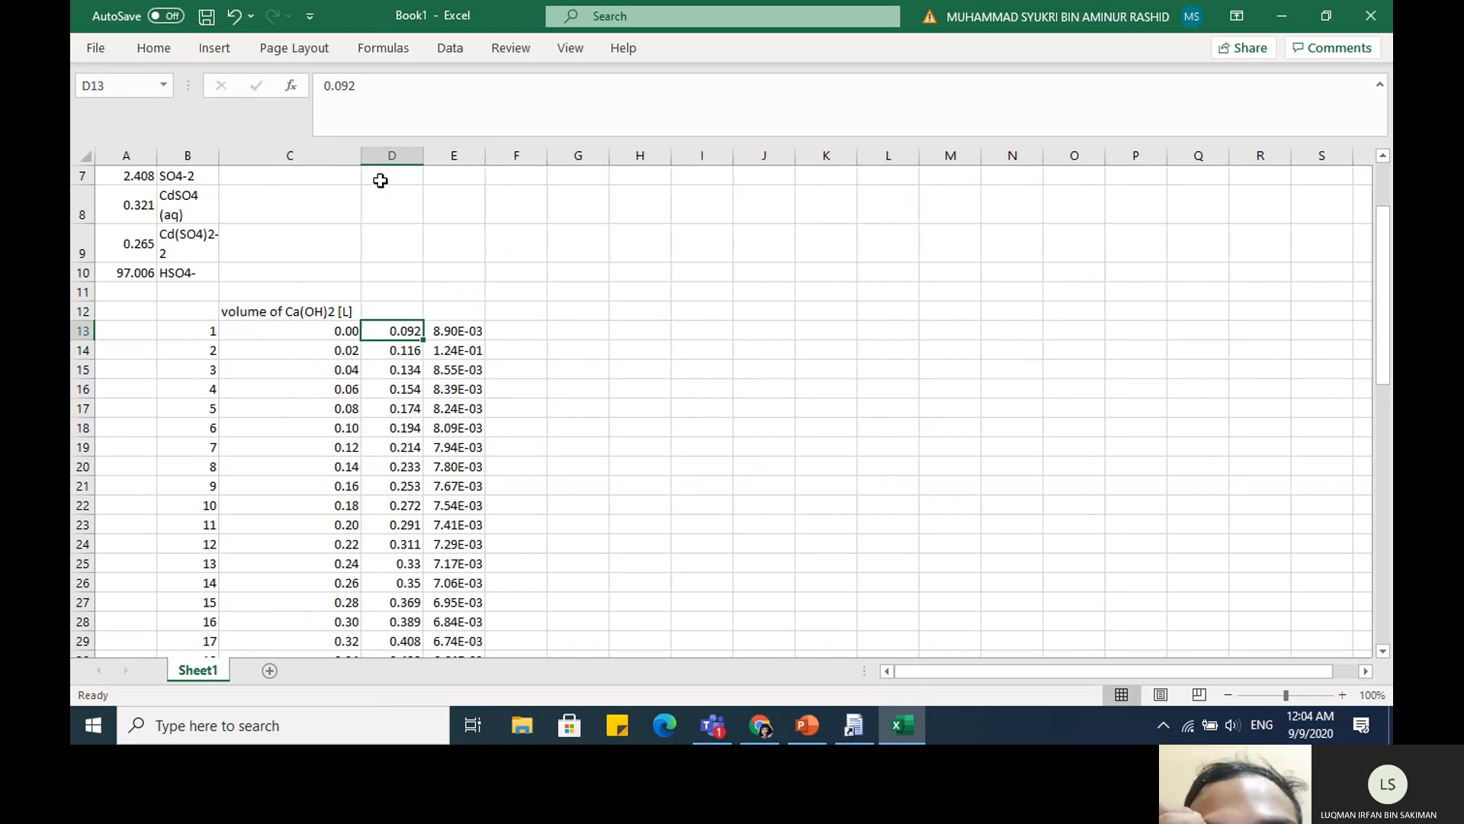
# Enter the heading "pH[/]" above the pH values in cell D12
pyautogui.click(395, 304)
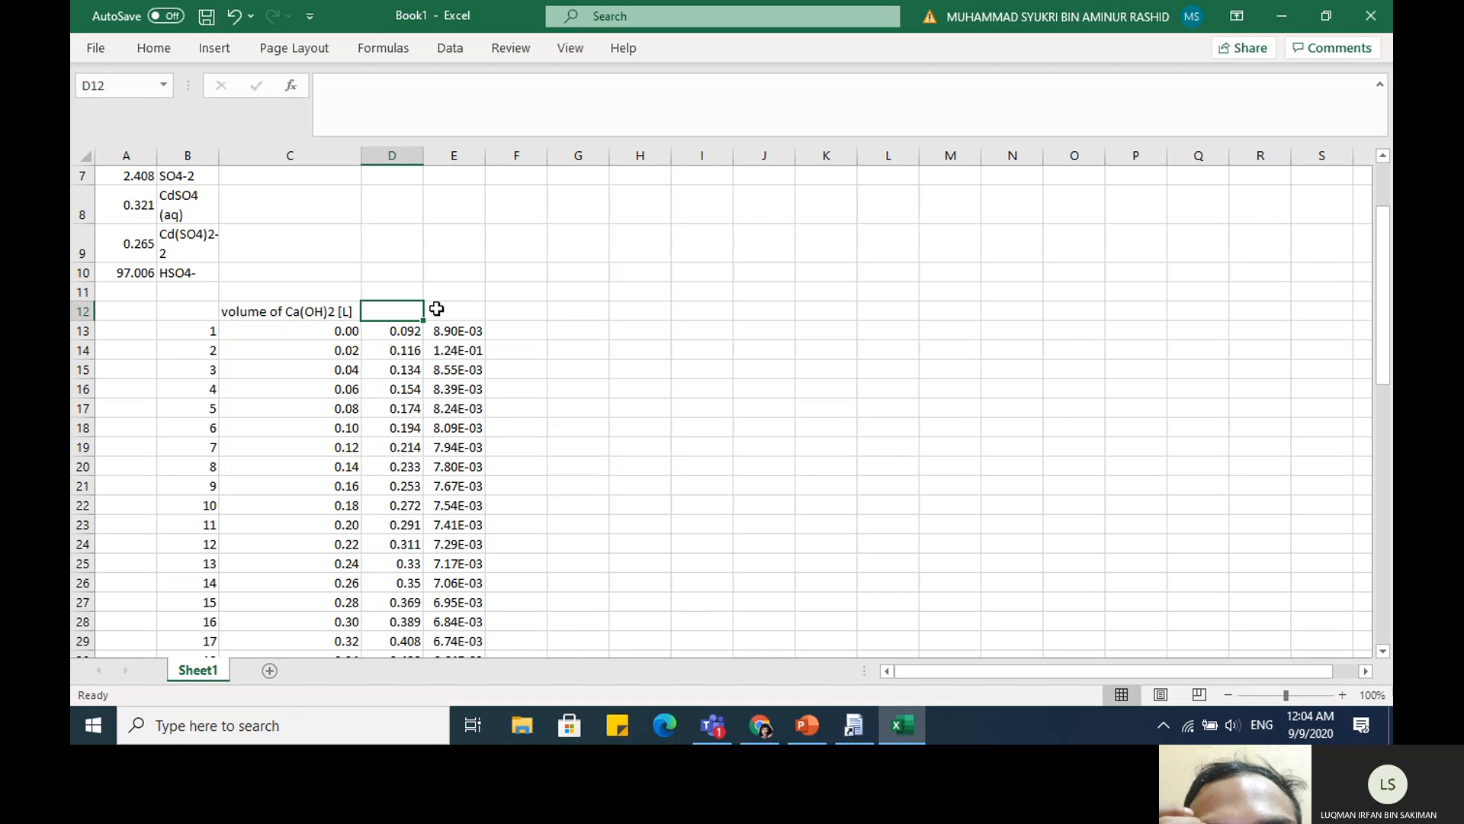
pyautogui.write('p')
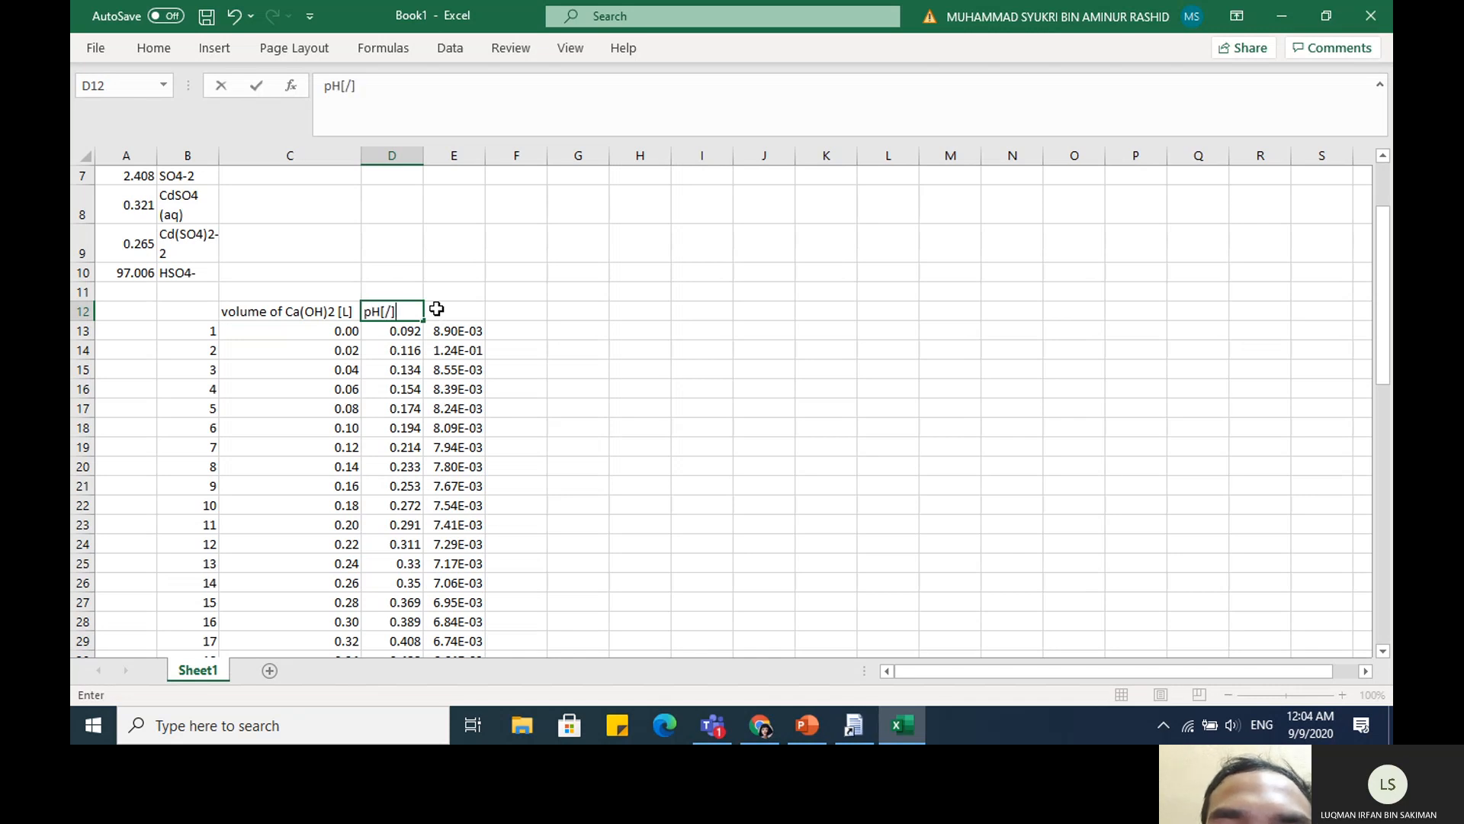
pyautogui.write('H[/]')
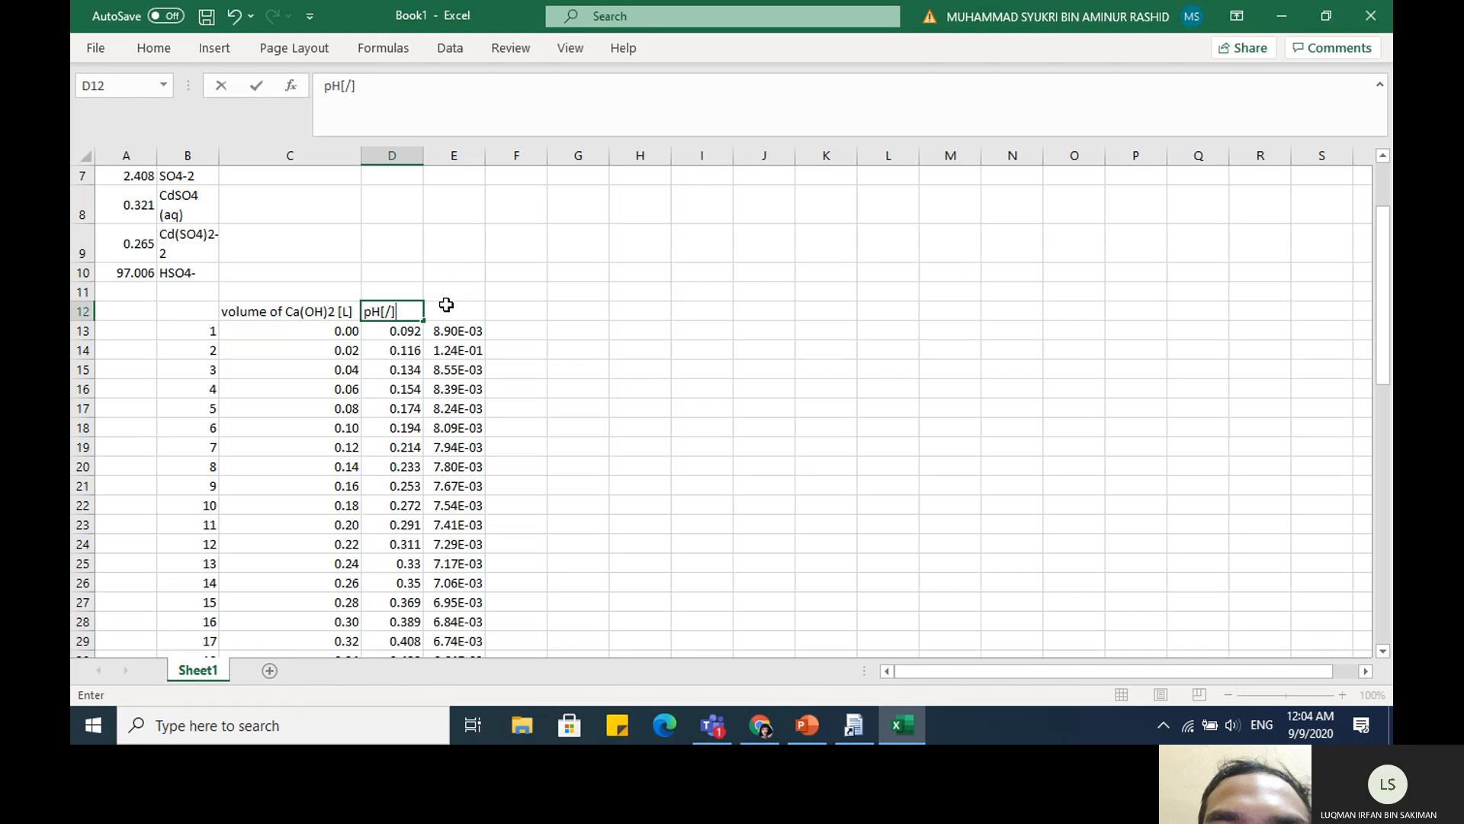
# Enter the heading "Total dissolved Cd Concentration [mol/L]" in cell E12 and widen column E to fit it
pyautogui.click(452, 311)
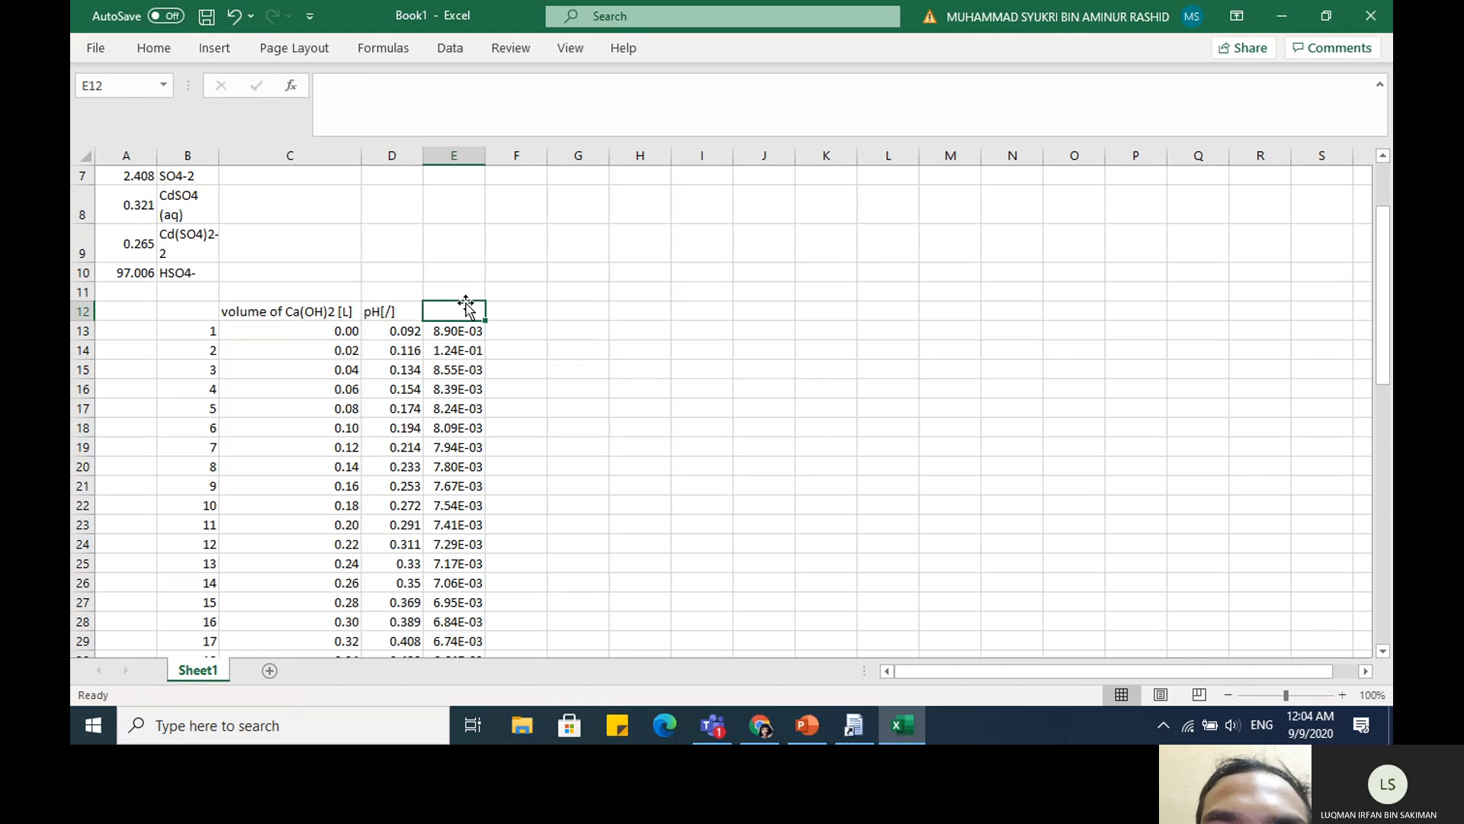
pyautogui.write('Total dissolved Cd Concen')
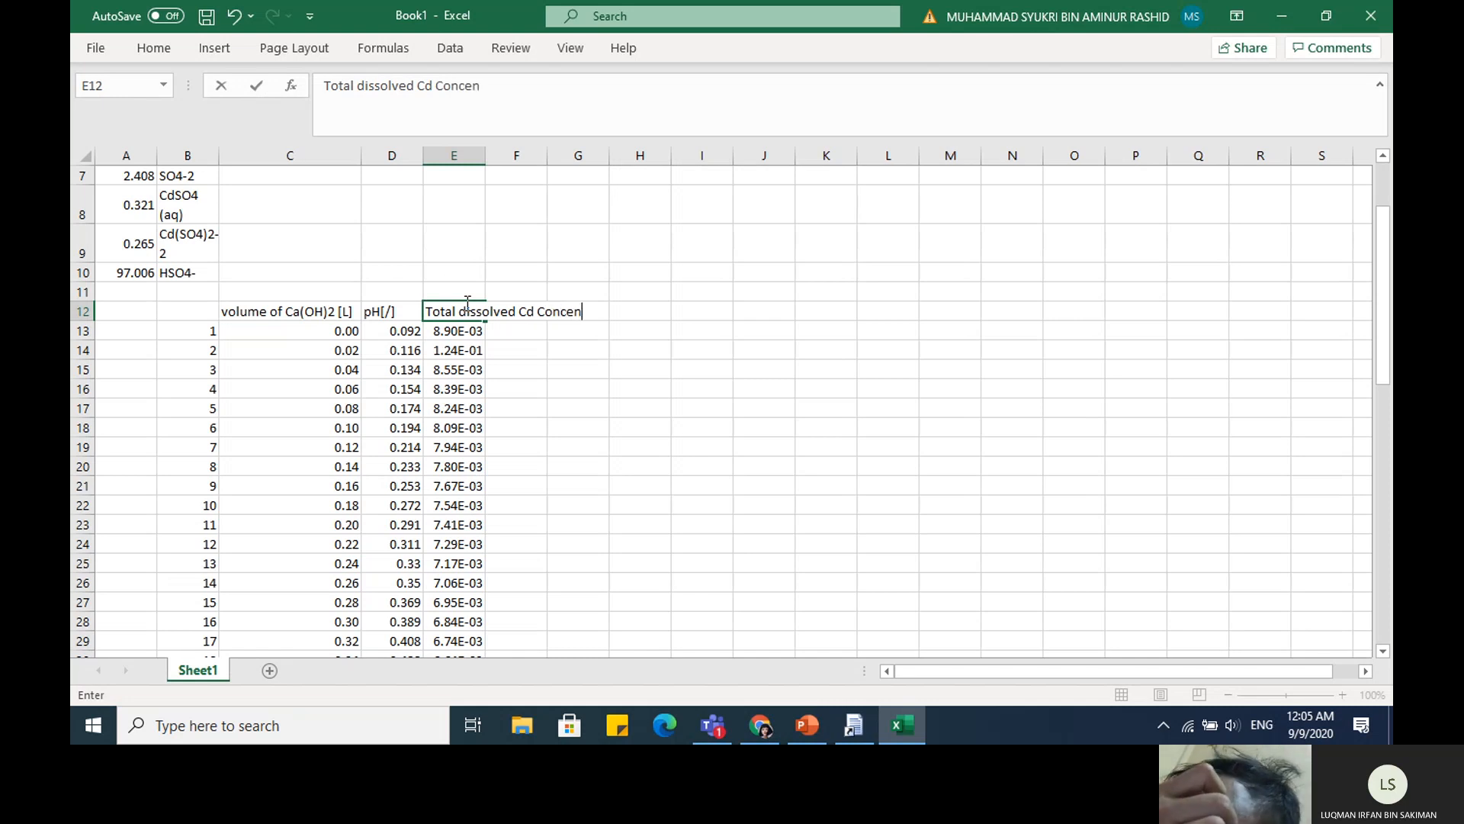
pyautogui.write('ion')
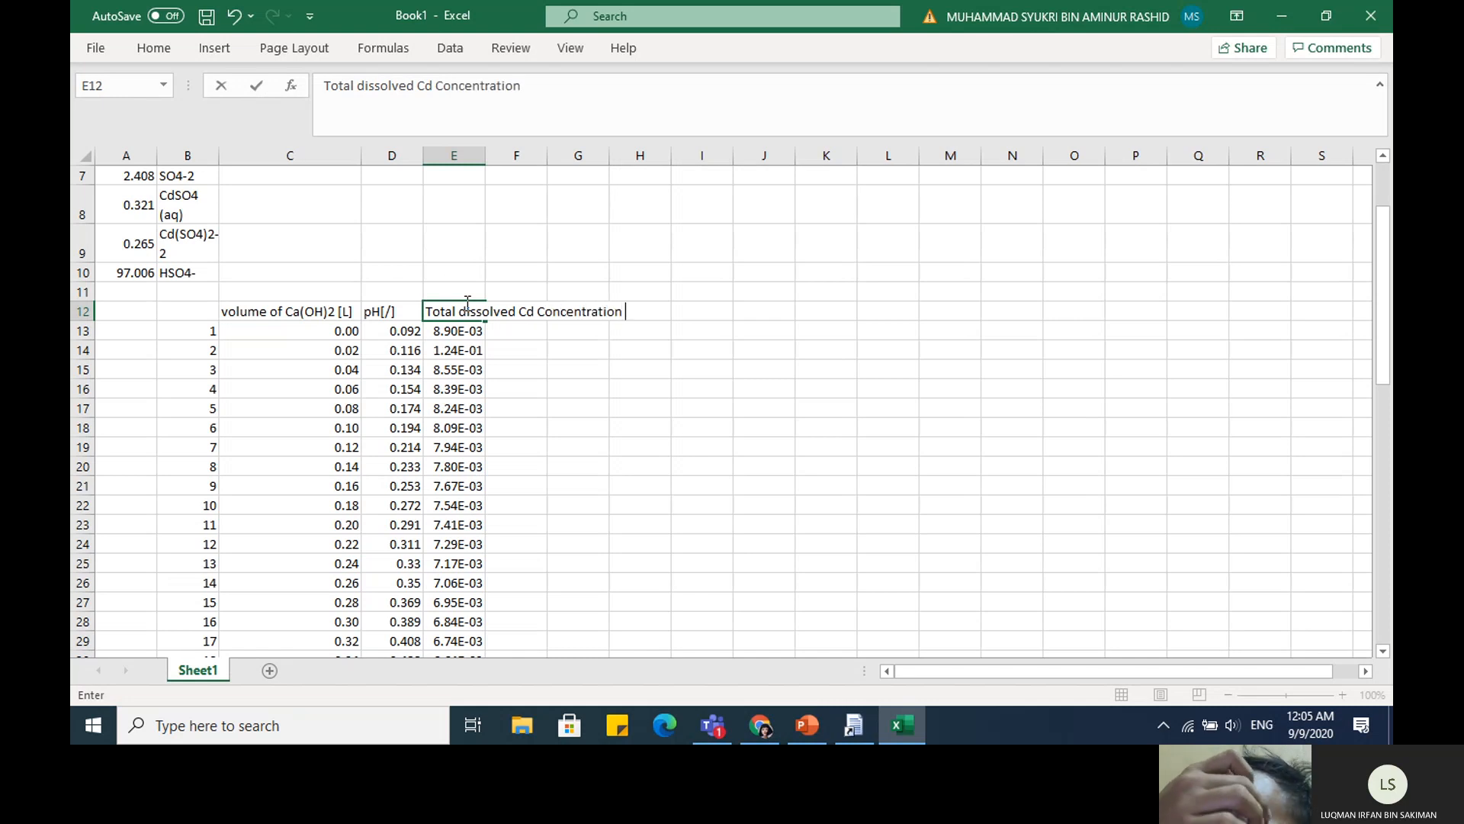
pyautogui.write(' [')
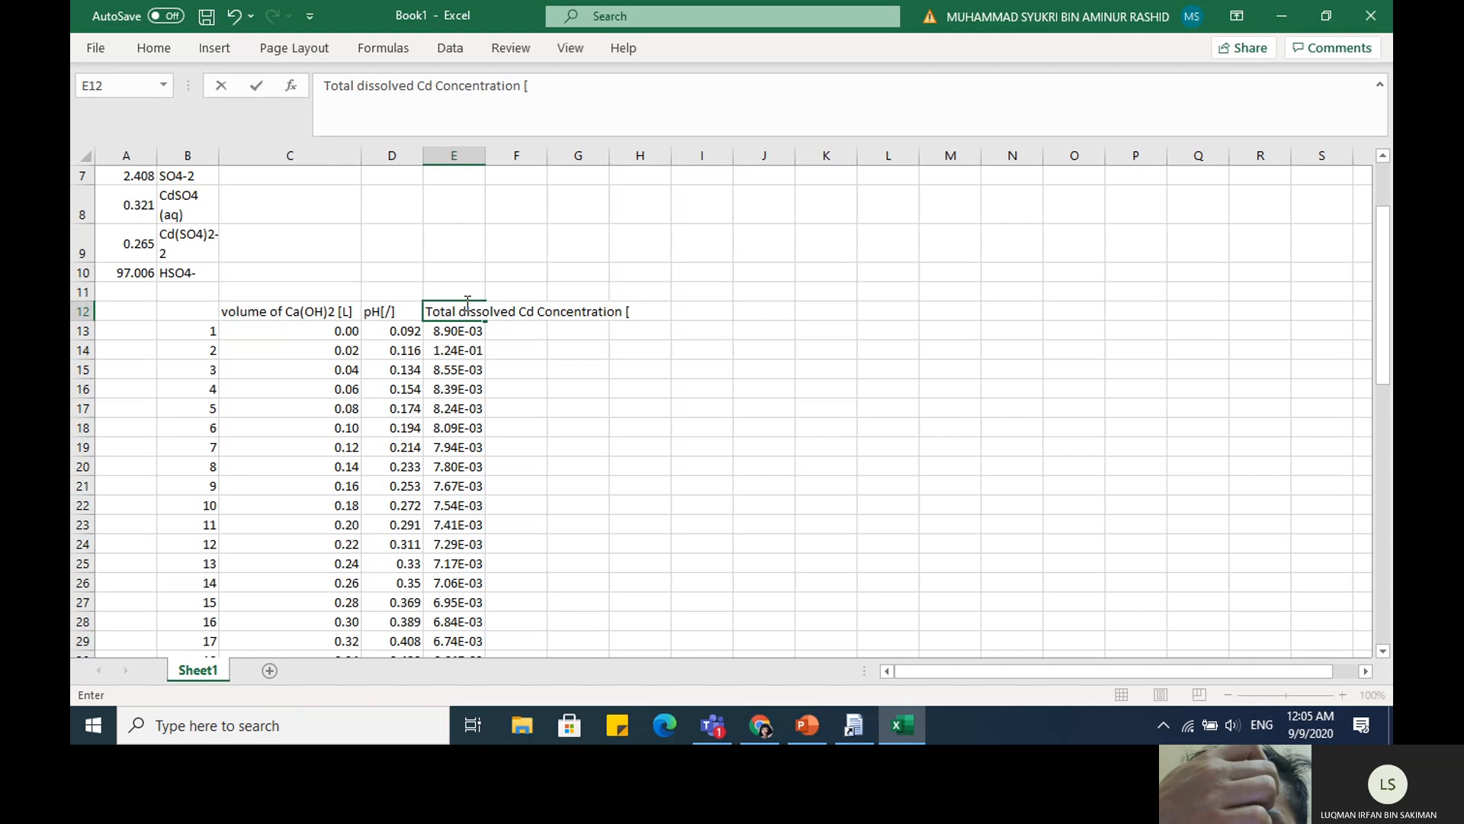
pyautogui.write('mol/L')
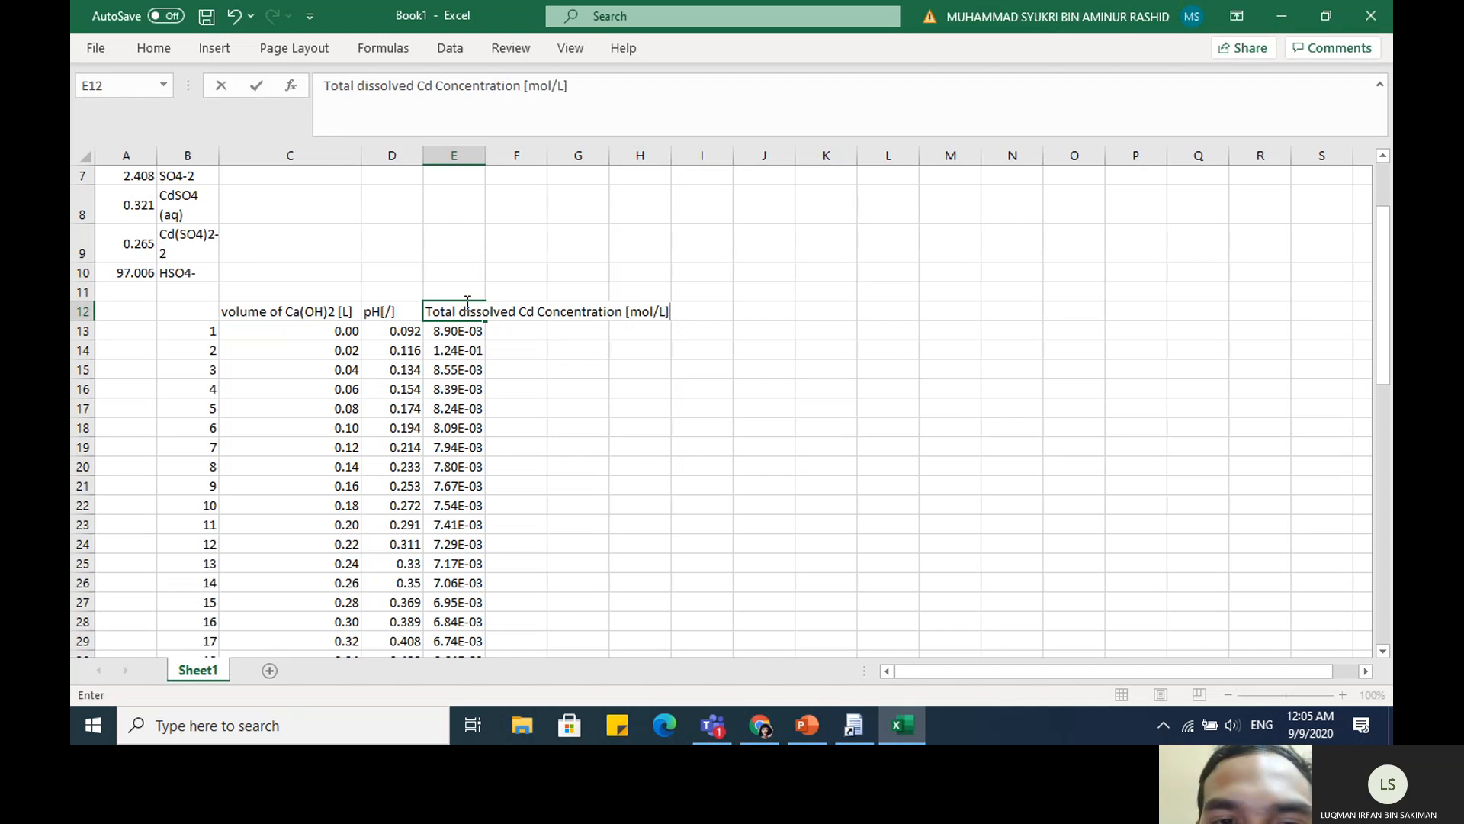
pyautogui.moveTo(525, 347); pyautogui.dragTo(516, 331)
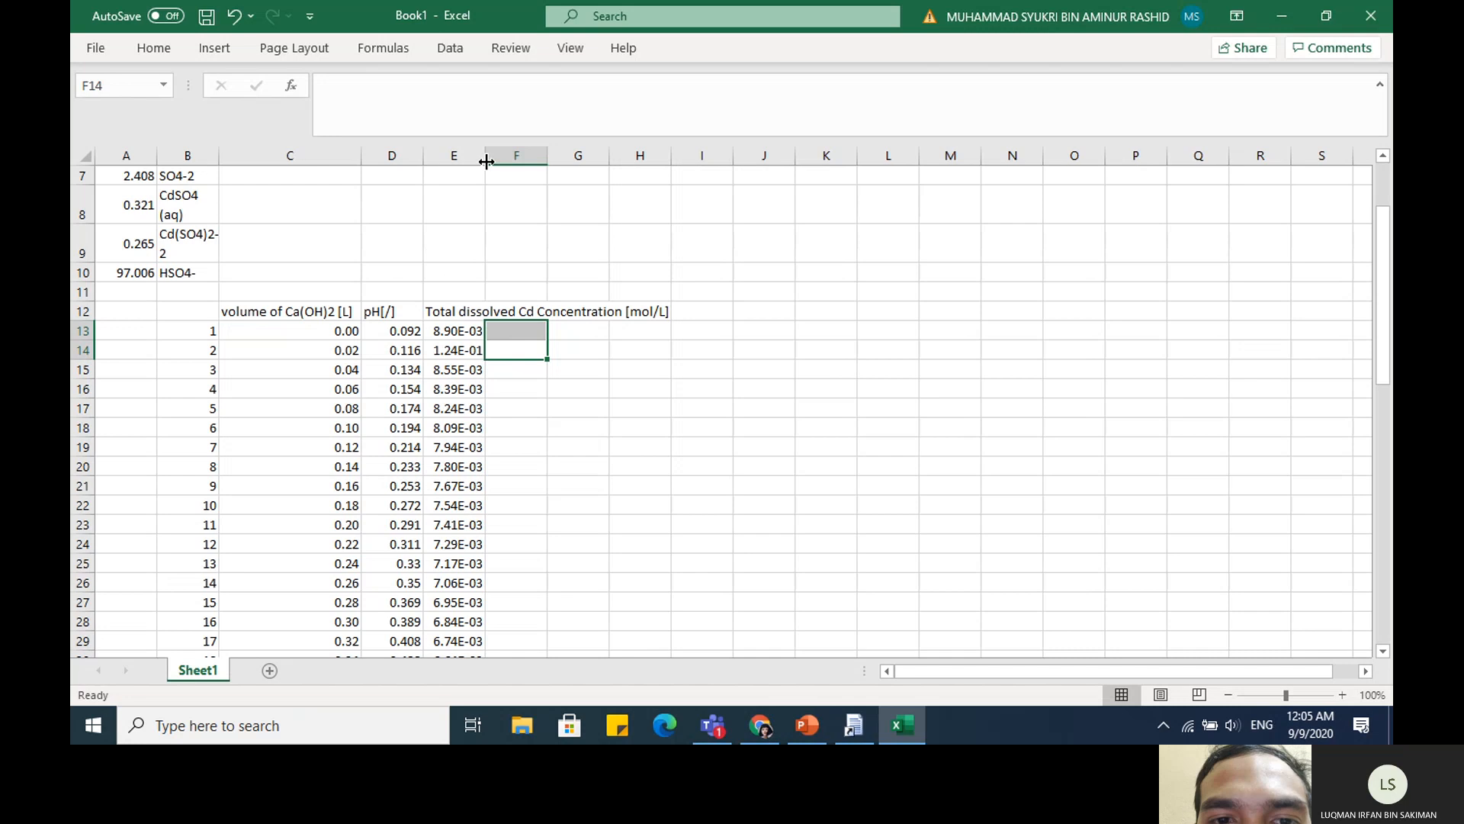
pyautogui.moveTo(486, 161); pyautogui.dragTo(671, 153)
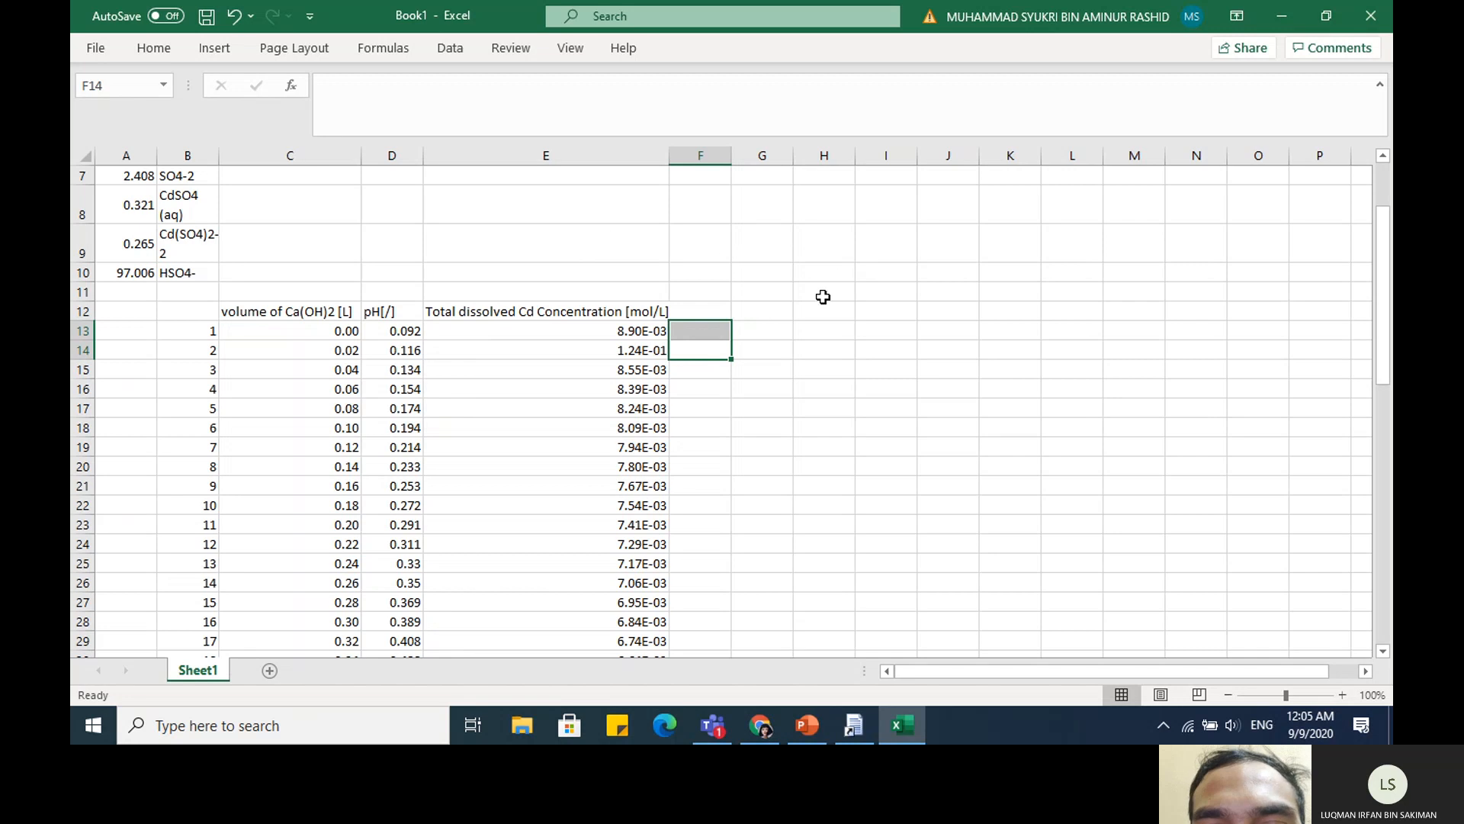
pyautogui.click(715, 426)
pyautogui.scroll(-1, 675, 308)
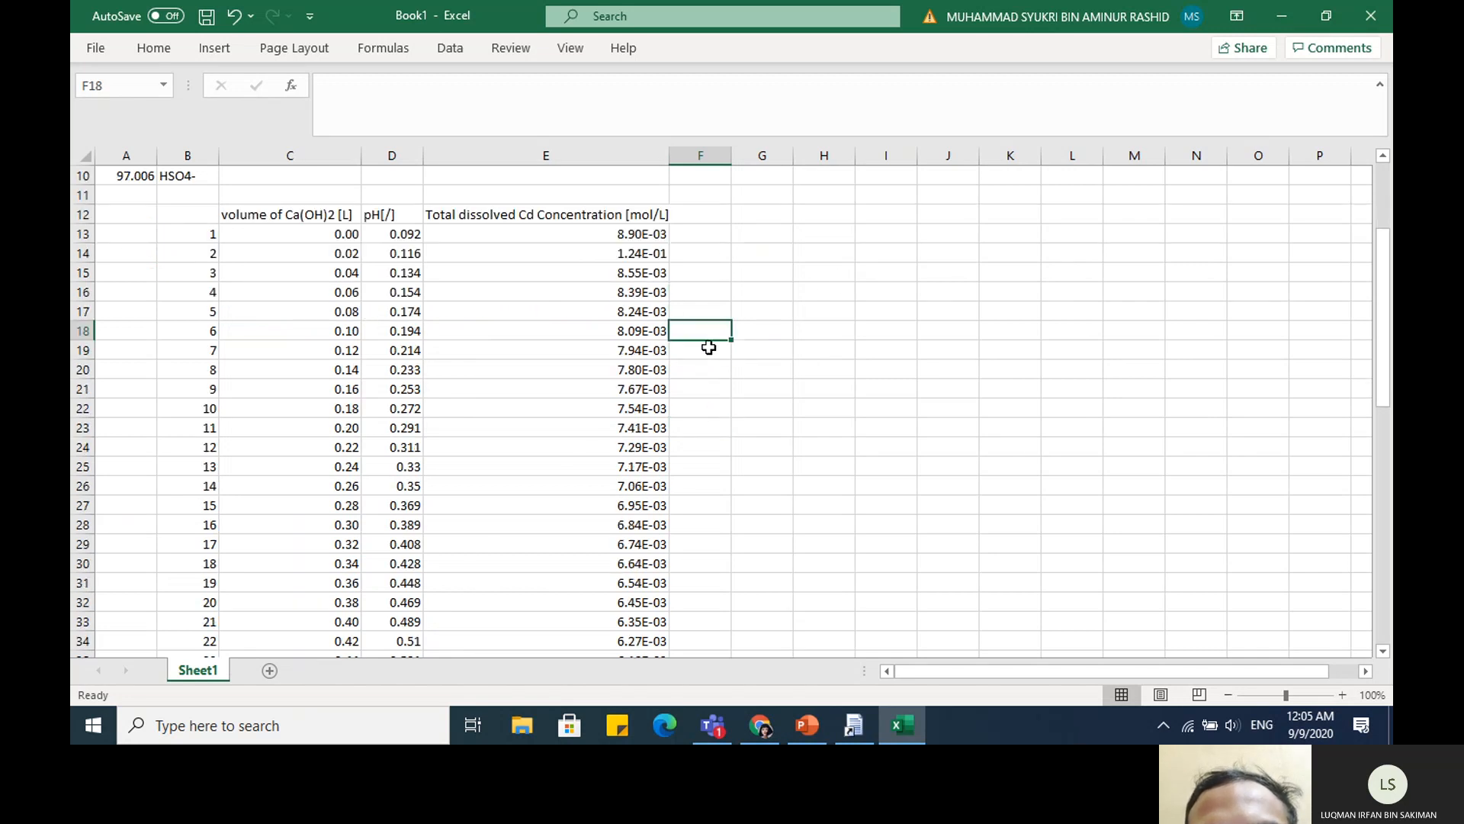
# After rechecking the Task slide in PowerPoint, plot C13:E67 in Excel as a markers-only scatter chart and place it beside the data
pyautogui.click(807, 725)
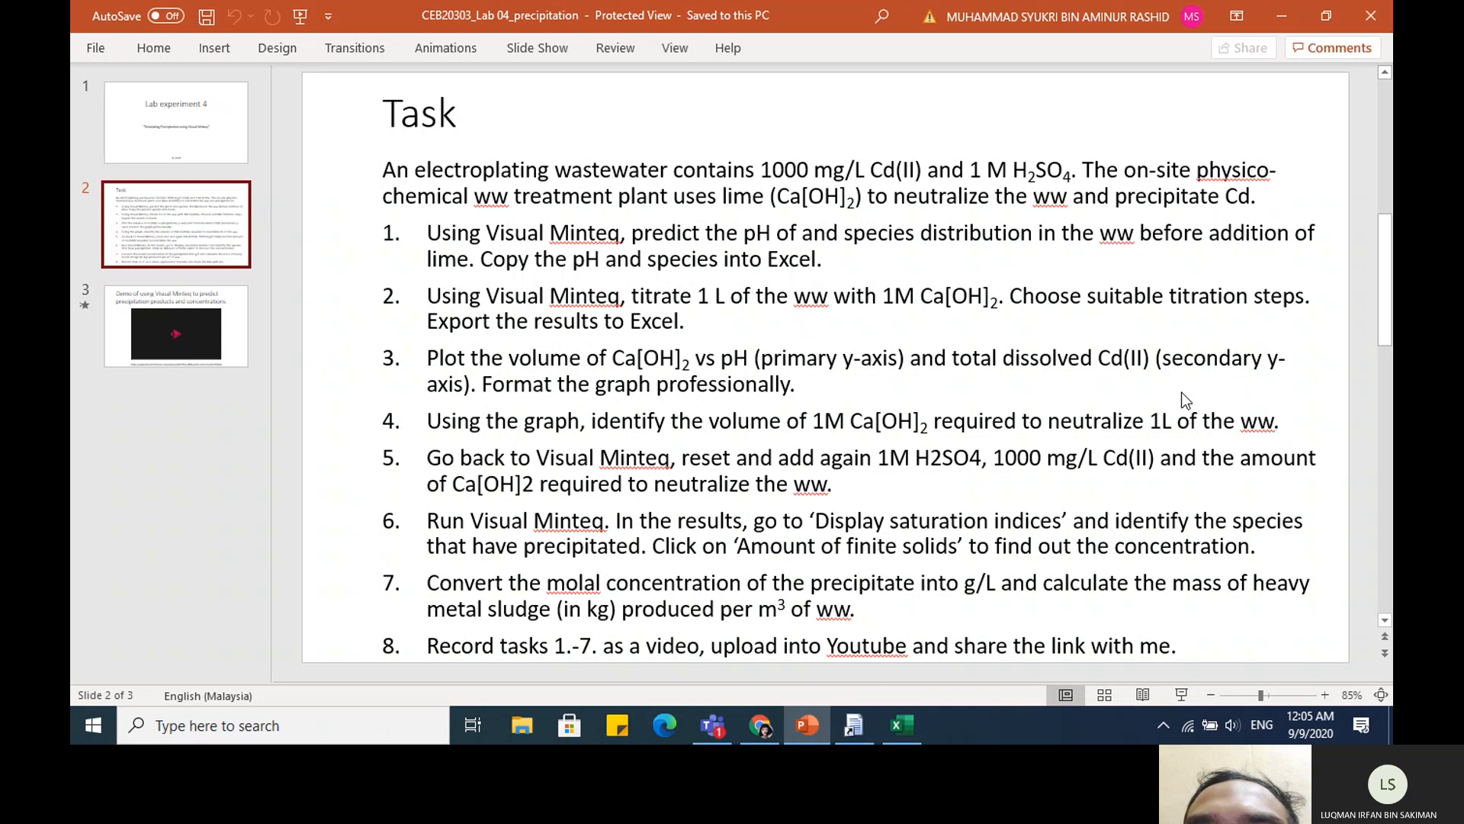
pyautogui.click(893, 725)
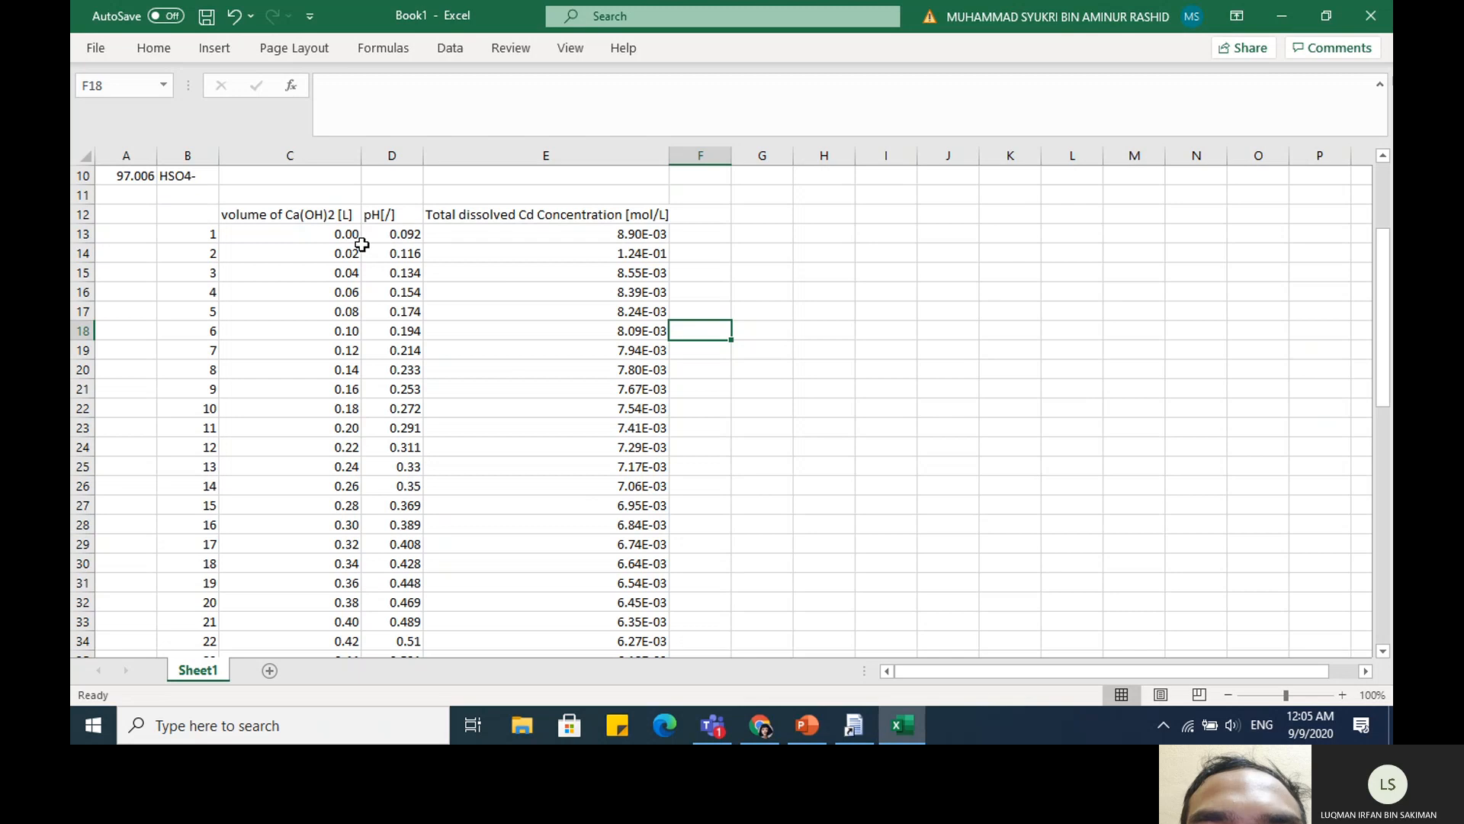
pyautogui.click(340, 234)
pyautogui.moveTo(340, 234); pyautogui.dragTo(470, 574)
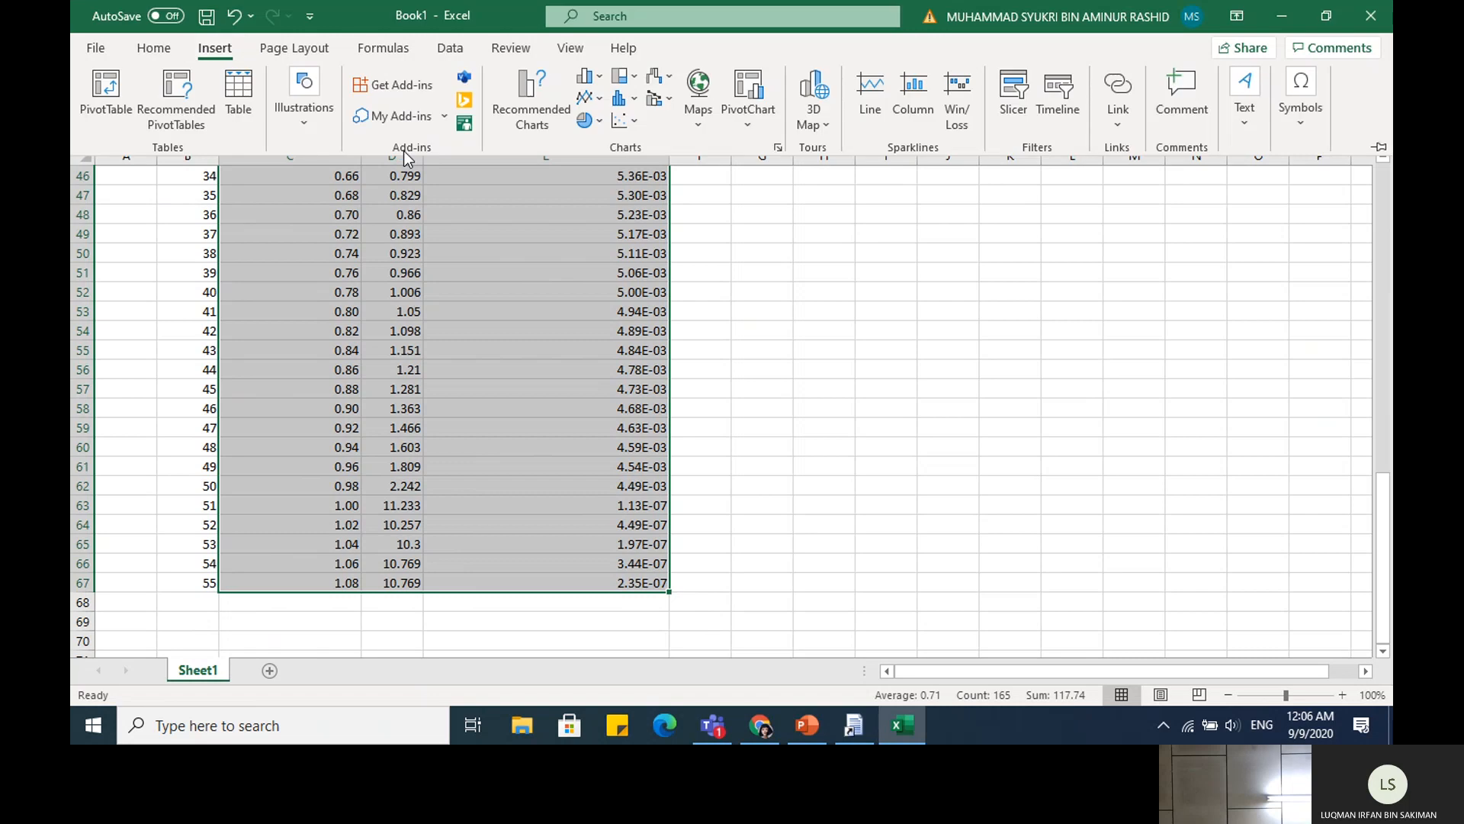
pyautogui.click(622, 120)
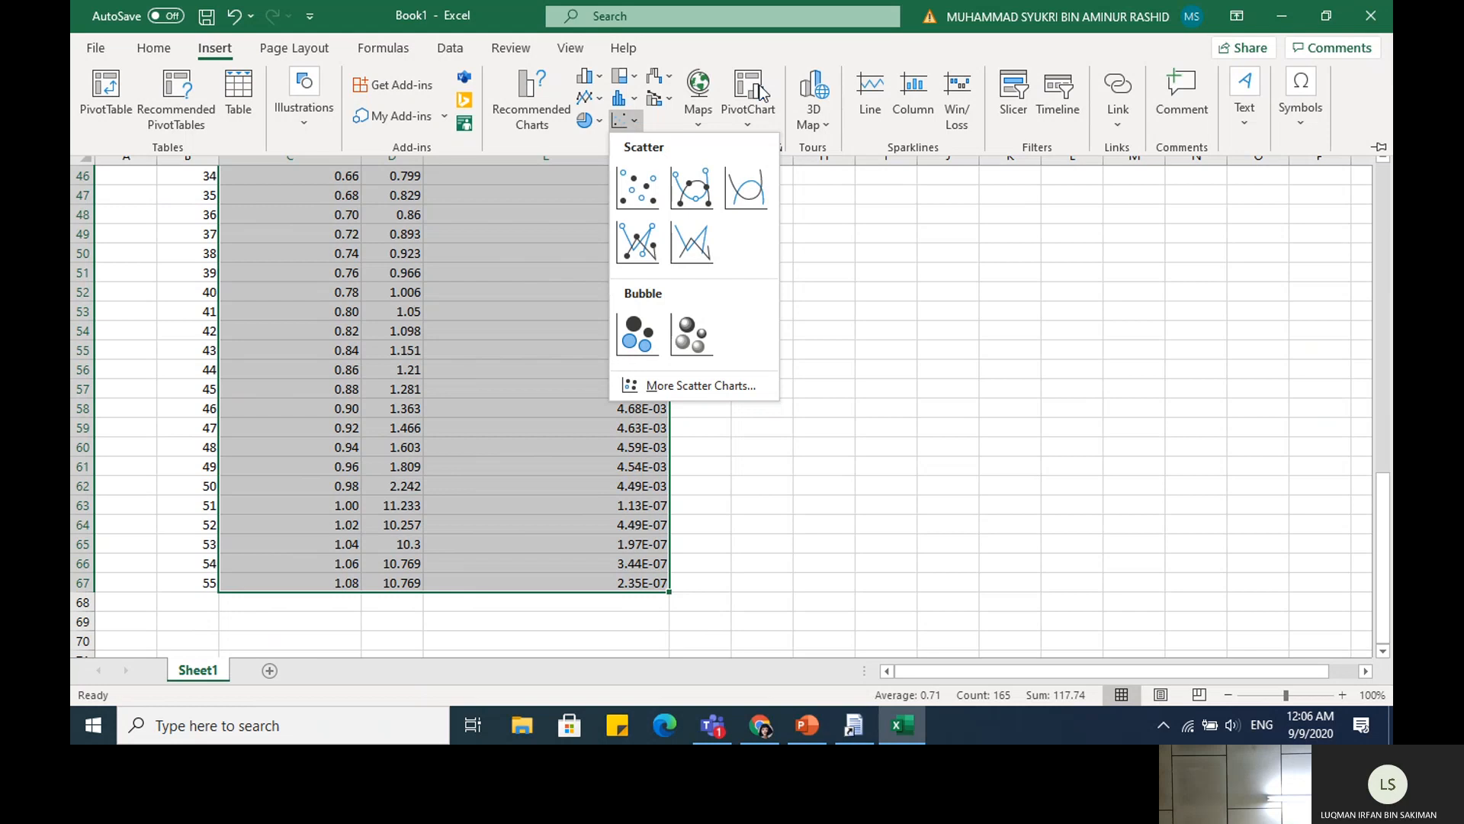
pyautogui.click(638, 190)
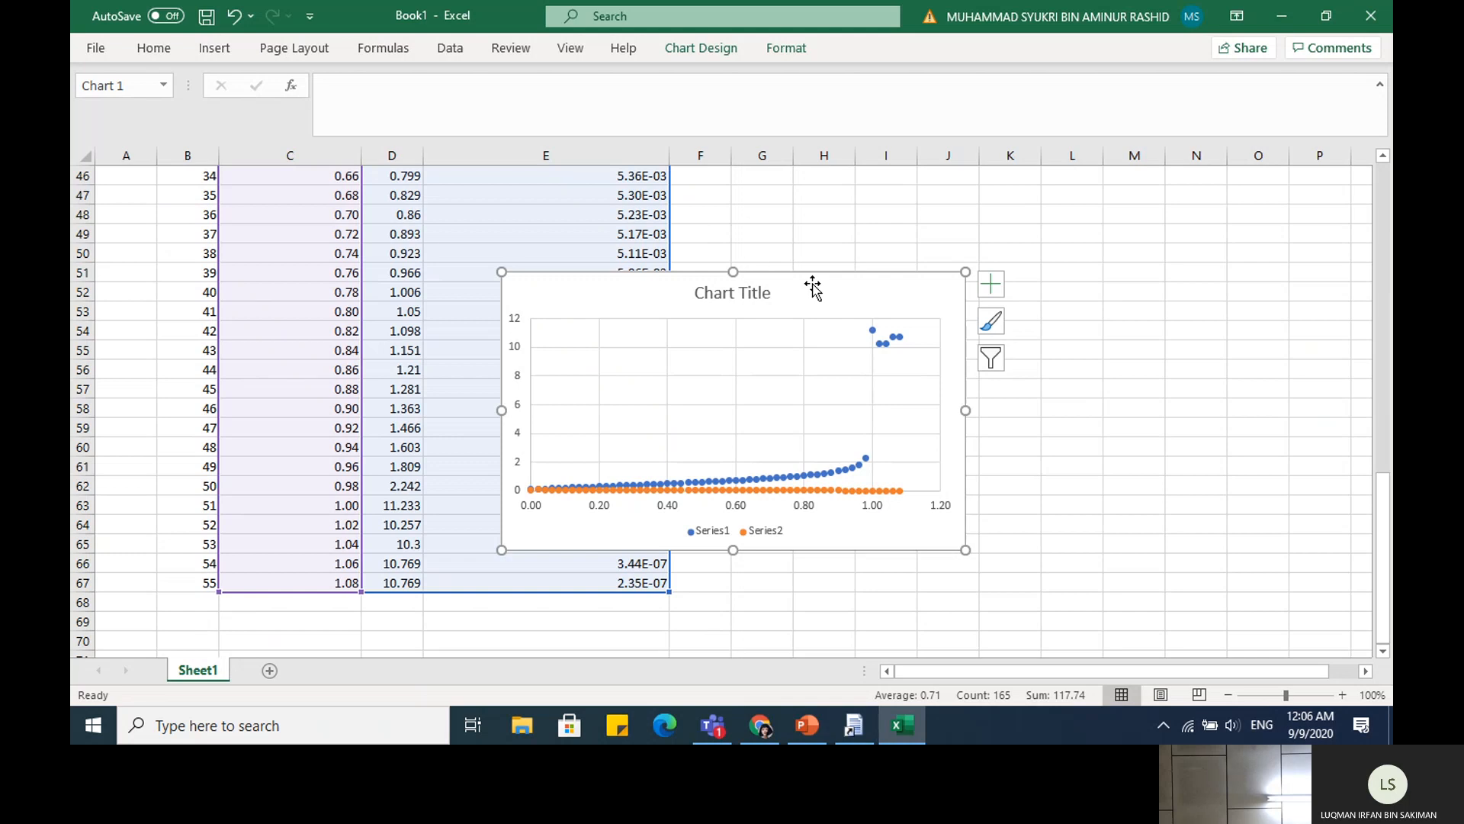
pyautogui.moveTo(810, 279); pyautogui.dragTo(1050, 213)
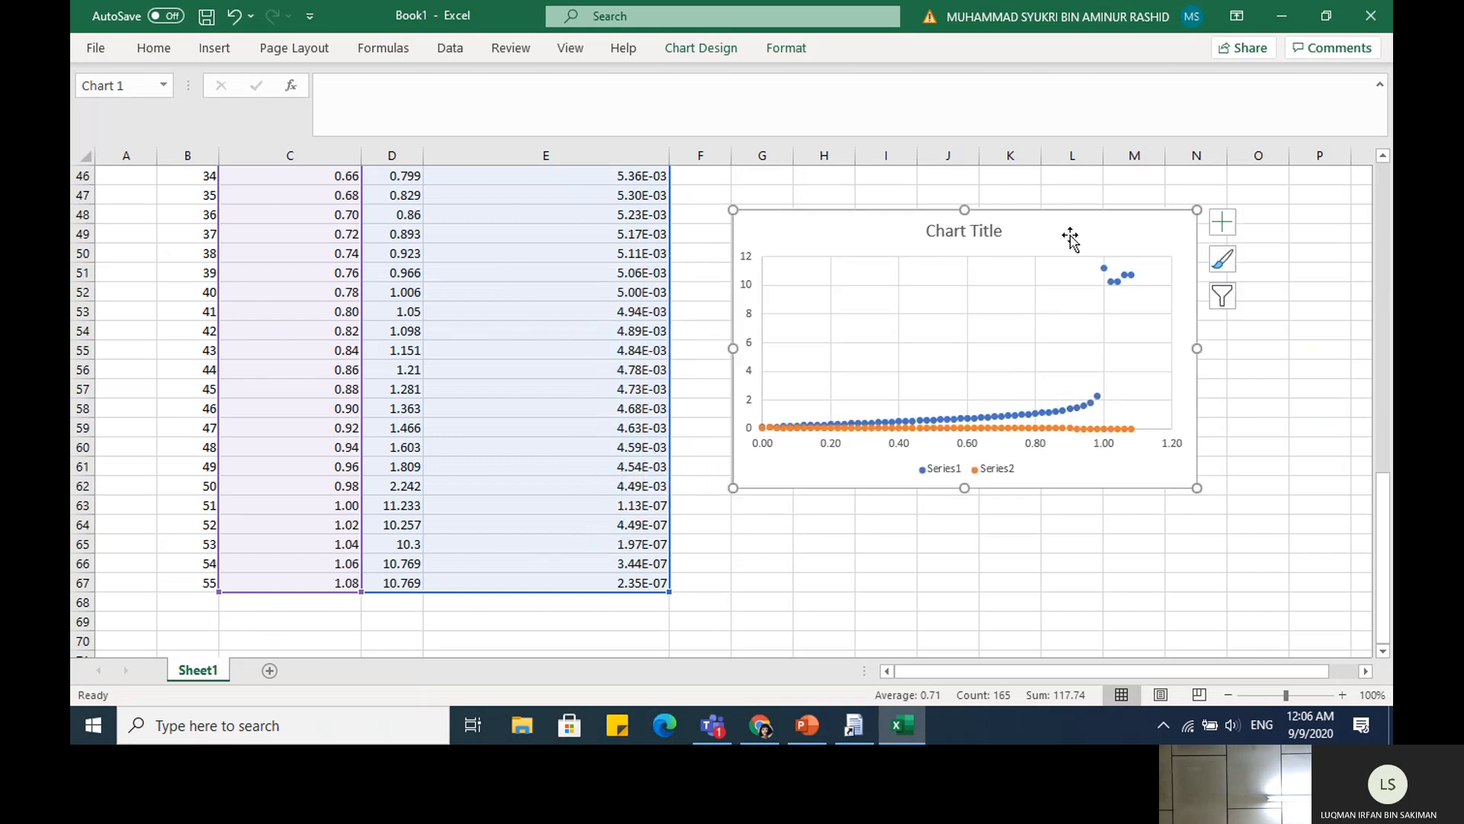
# Move the scatter chart up beside rows 43 to 57 and remove its gridlines and chart title
pyautogui.scroll(2, 1175, 292)
pyautogui.moveTo(1068, 330); pyautogui.dragTo(1083, 231)
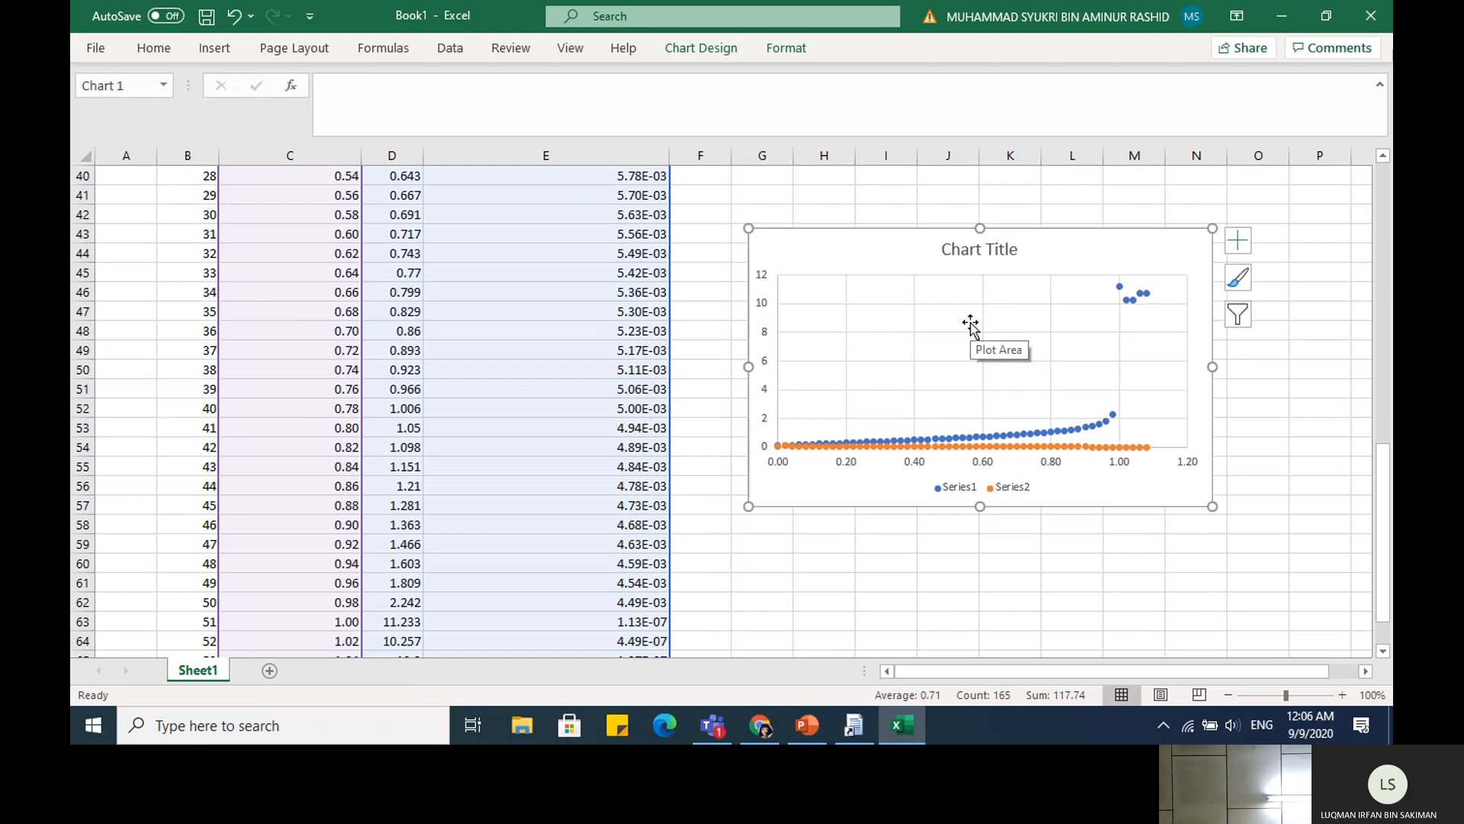
pyautogui.click(1249, 242)
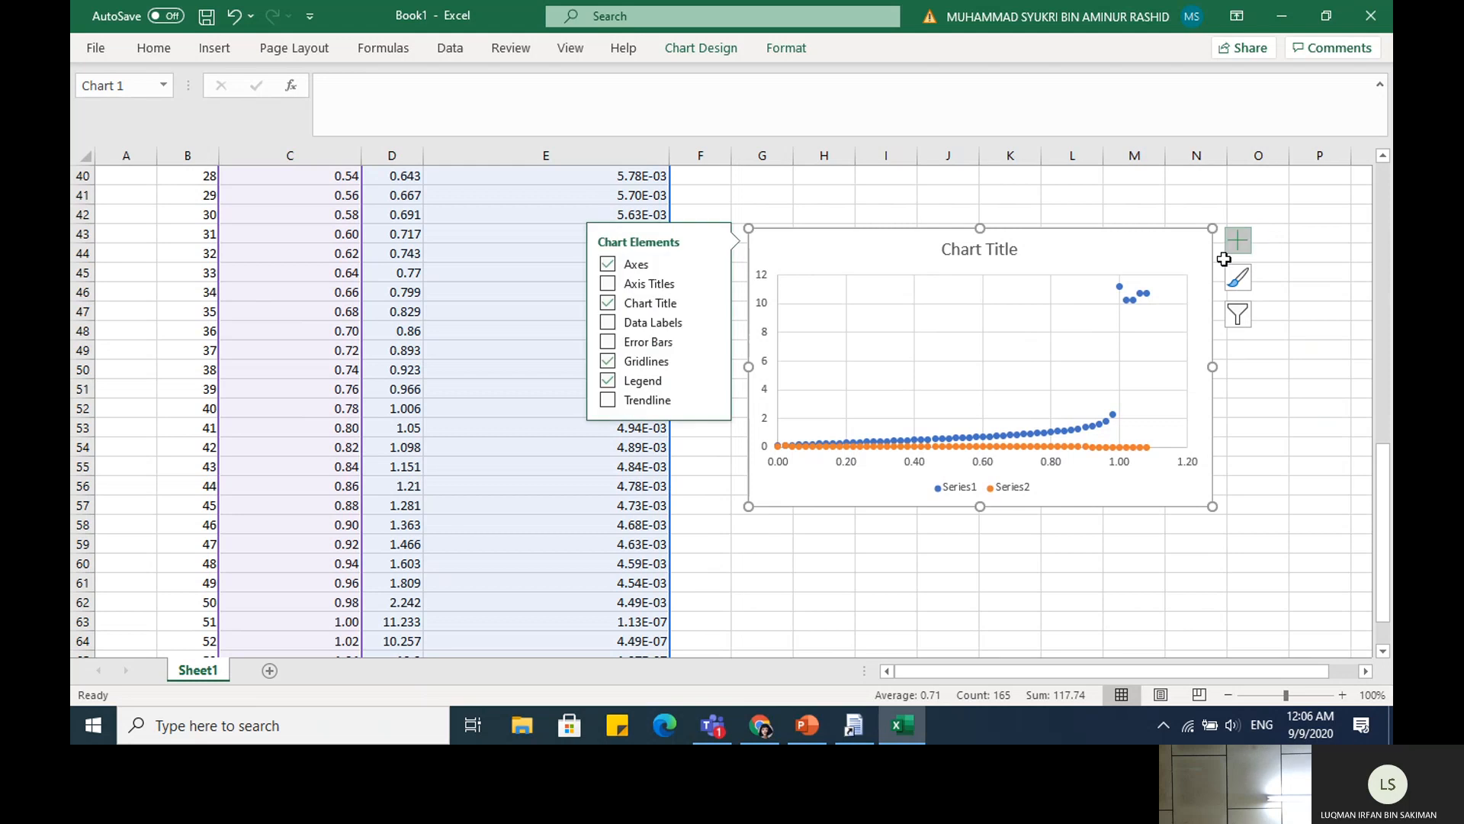
pyautogui.click(614, 362)
pyautogui.click(619, 304)
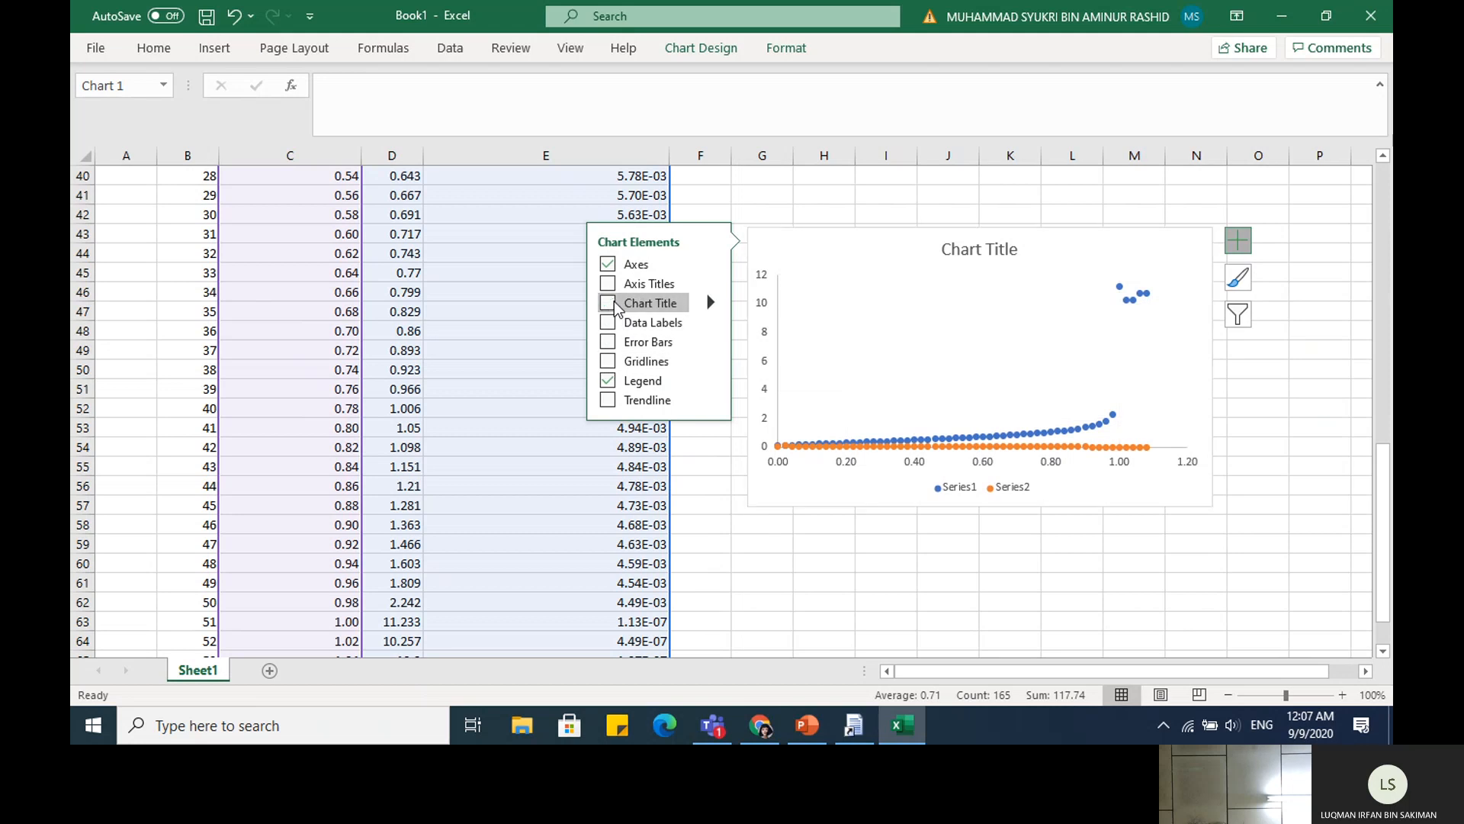
pyautogui.click(622, 289)
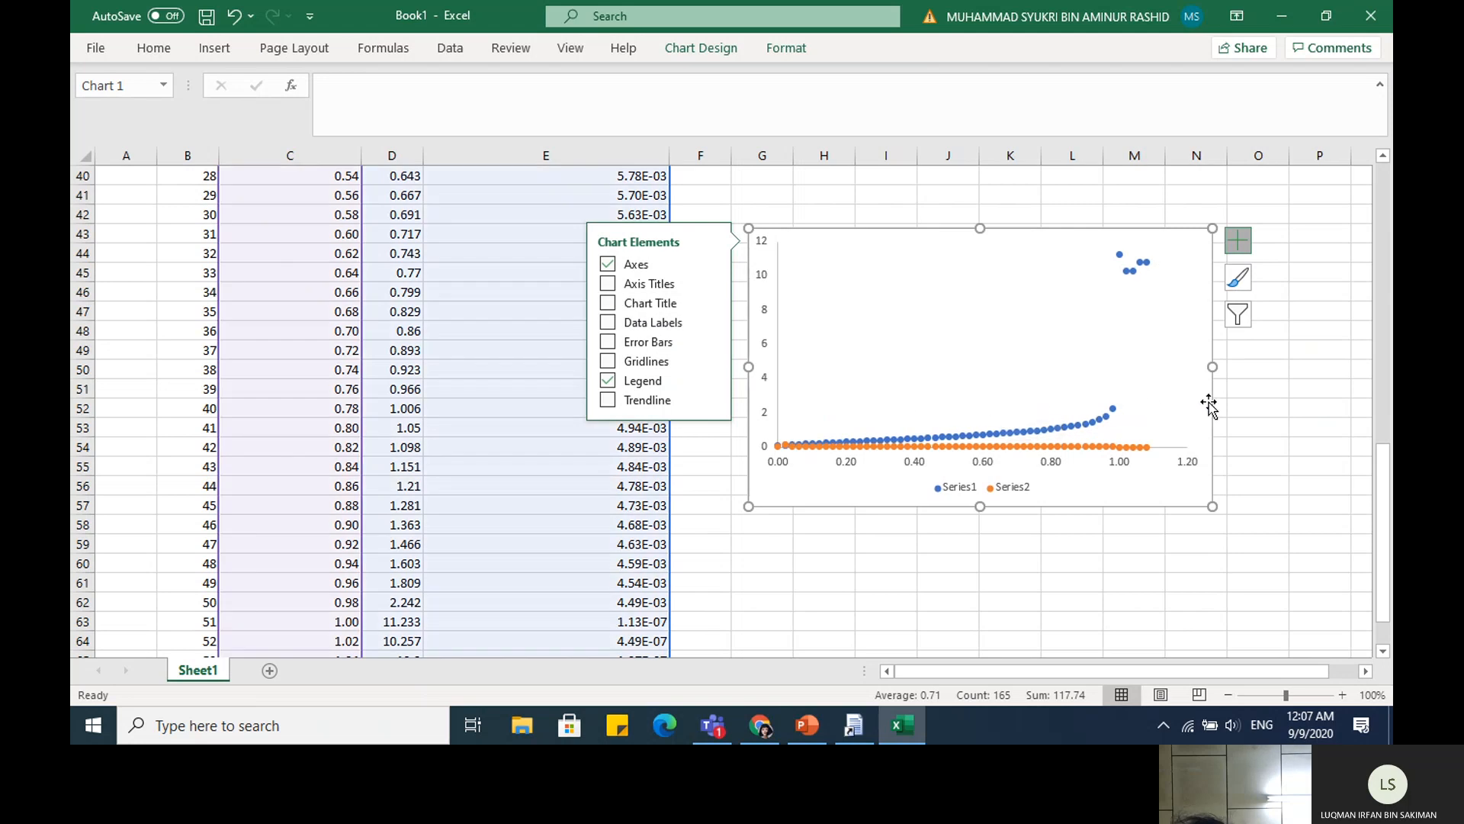
pyautogui.click(1243, 392)
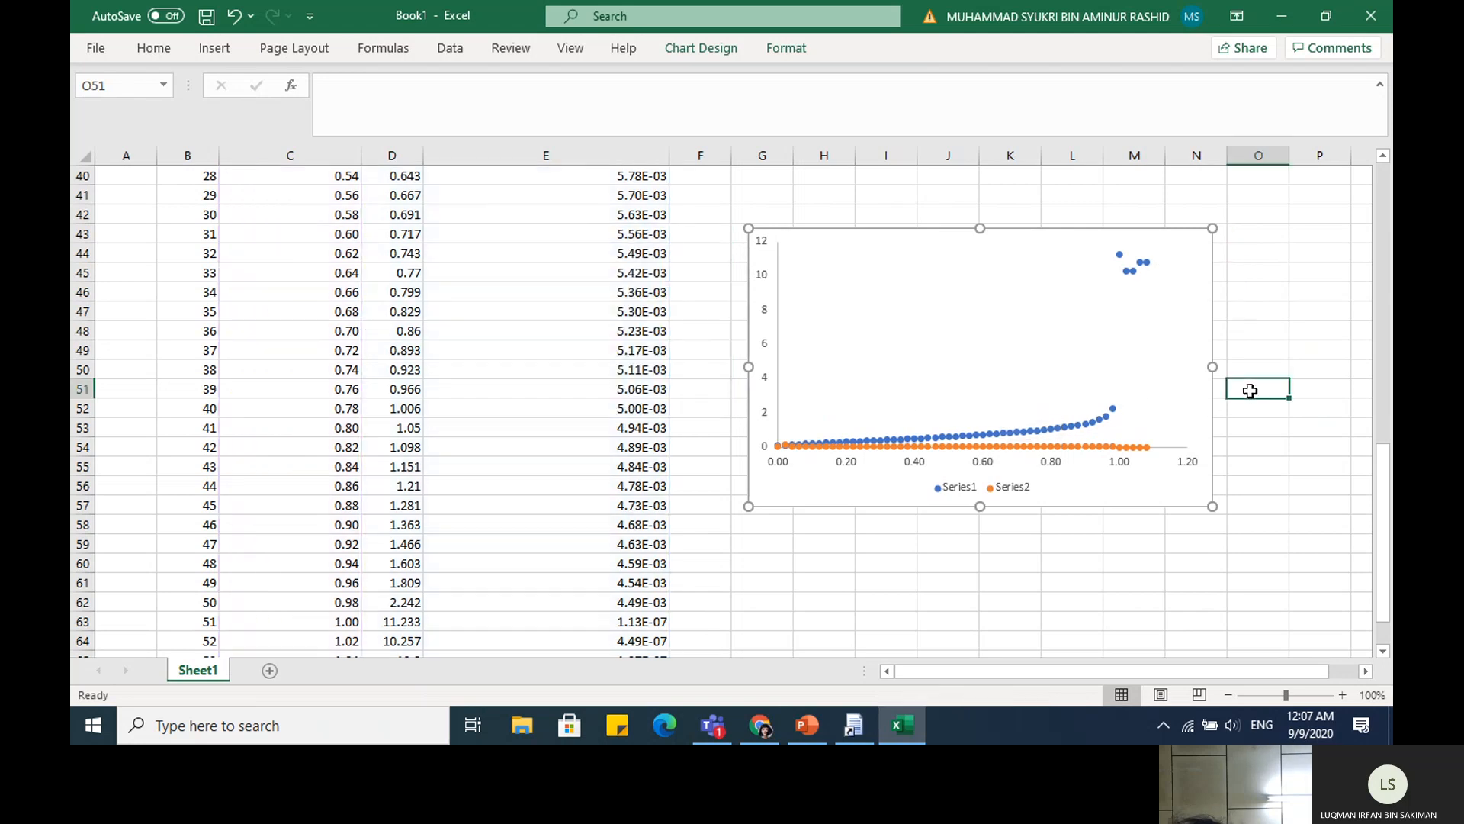
# Change the font color of the chart's vertical axis labels to black
pyautogui.click(769, 379)
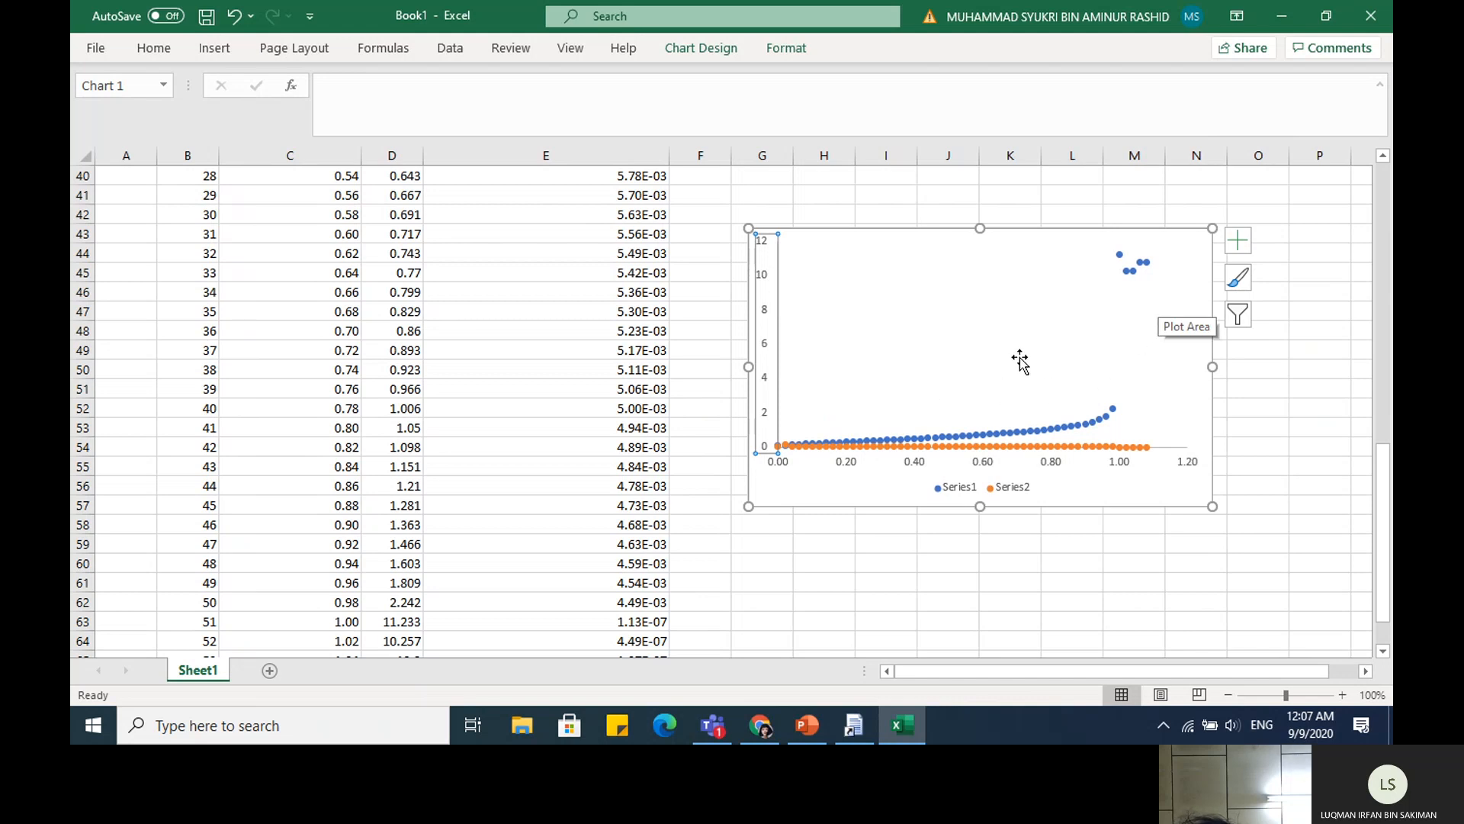
pyautogui.click(155, 50)
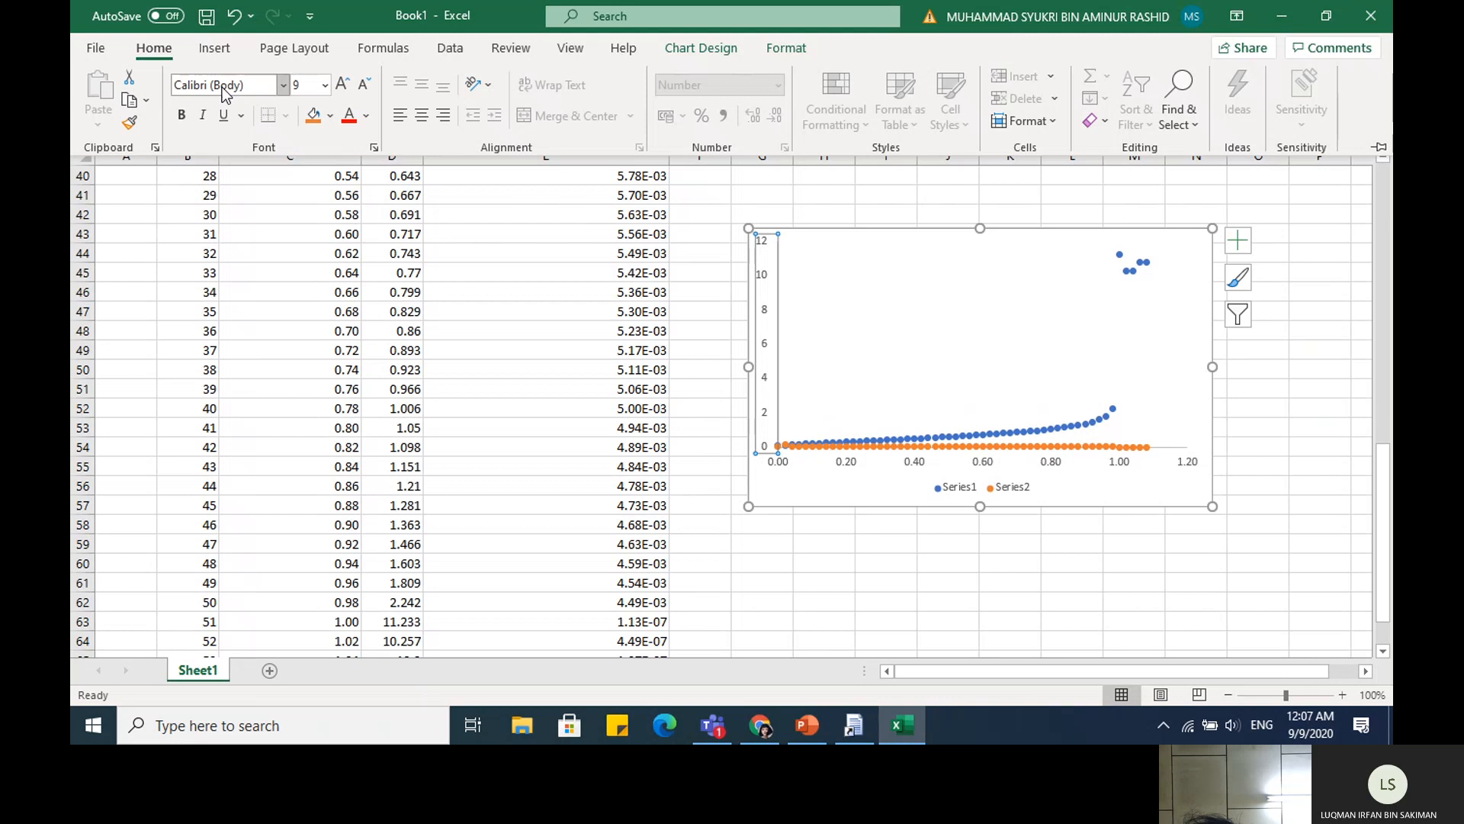
pyautogui.click(366, 115)
pyautogui.click(363, 150)
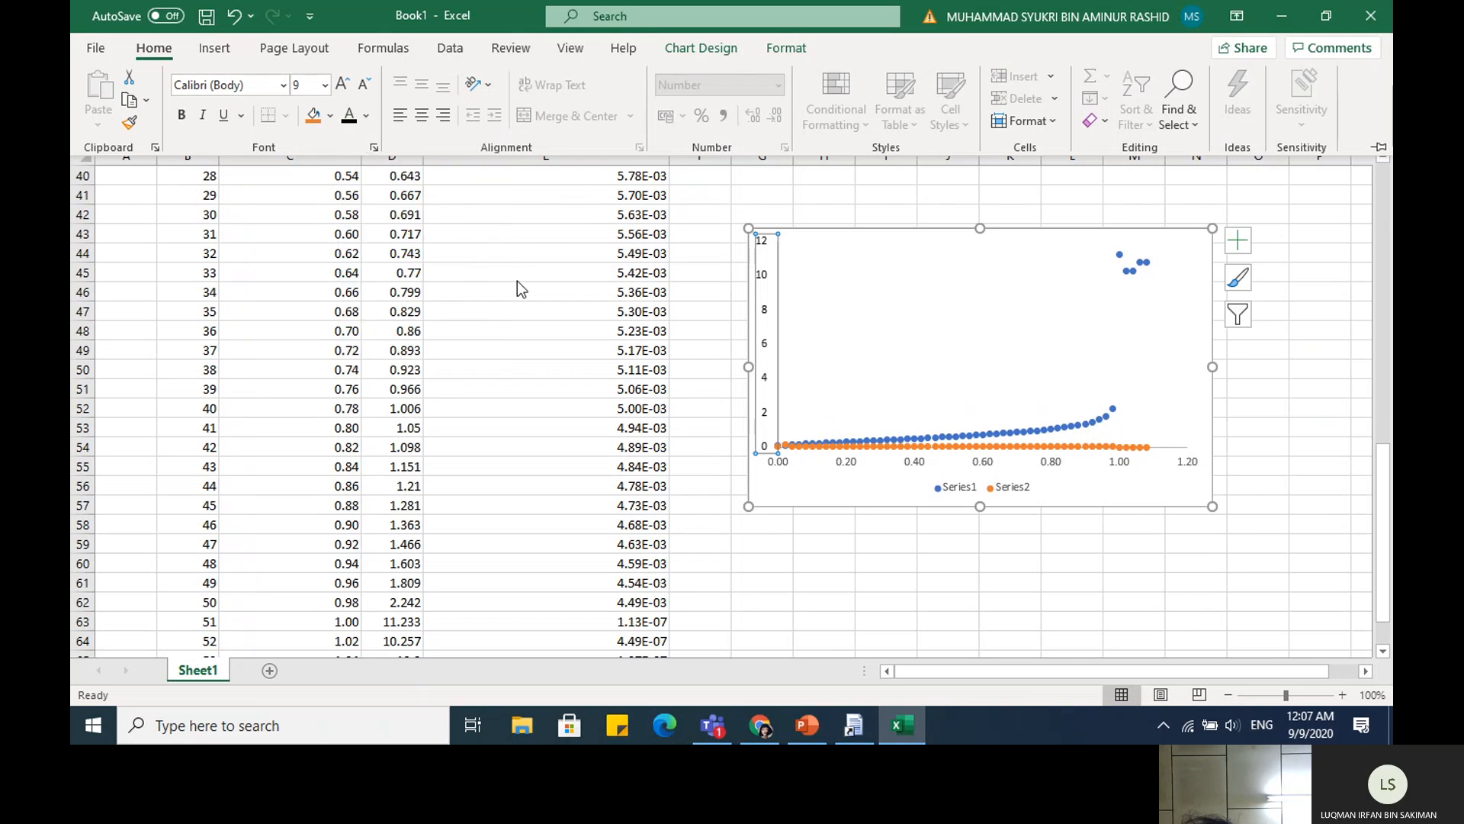
# Change the font color of the chart's horizontal axis labels to black as well
pyautogui.click(808, 465)
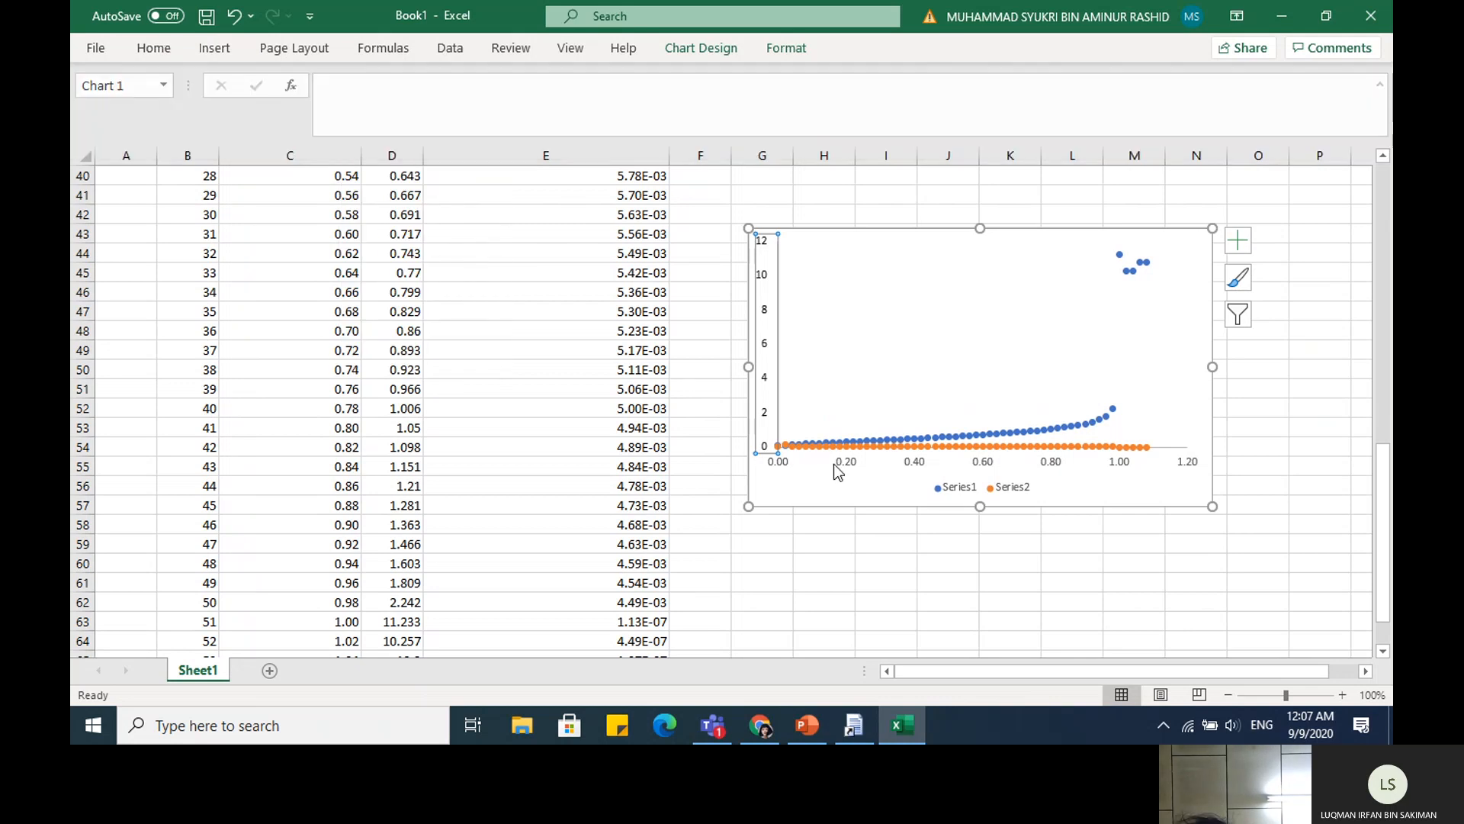
pyautogui.click(848, 467)
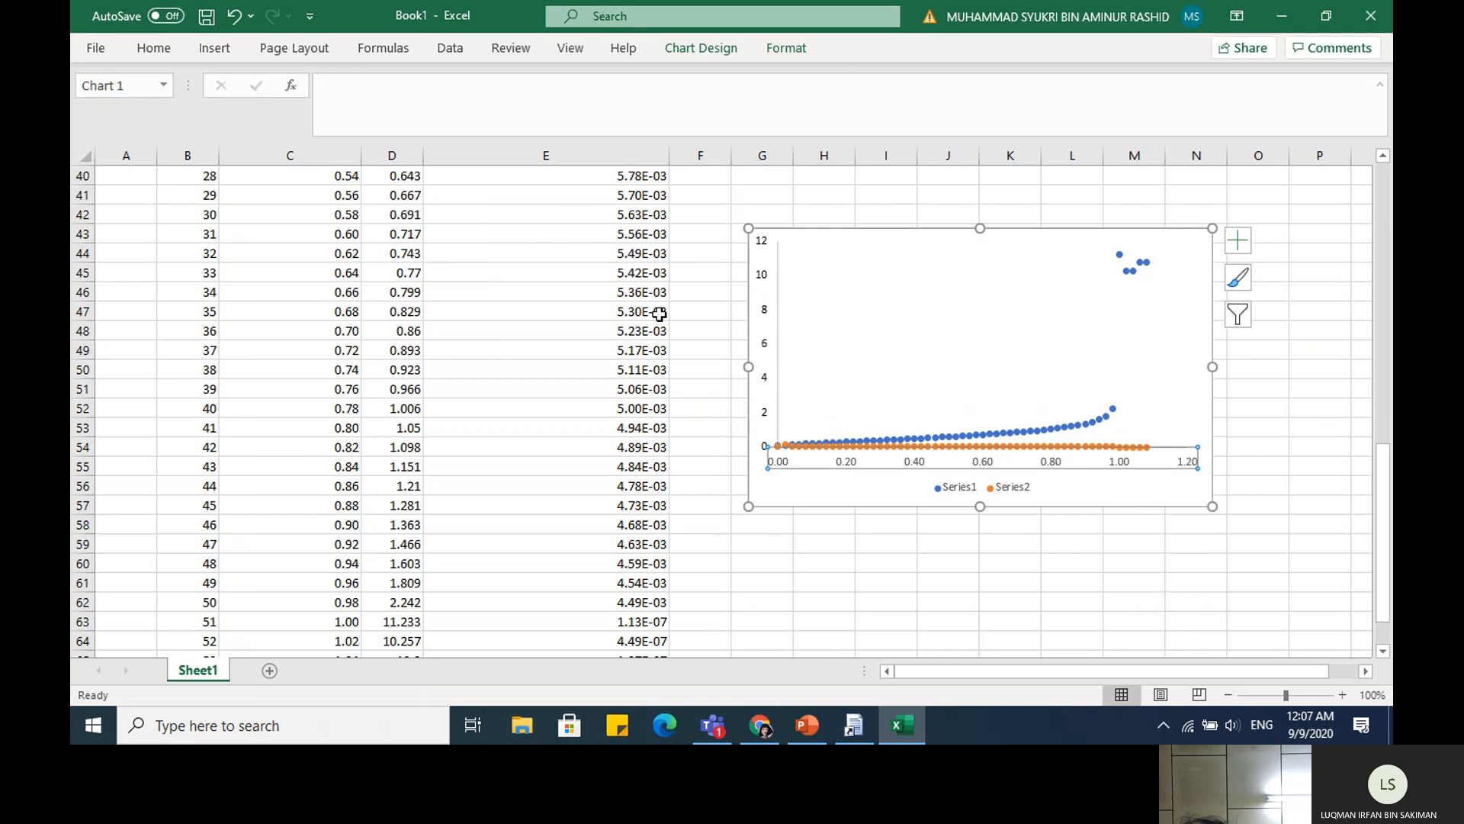
pyautogui.click(153, 48)
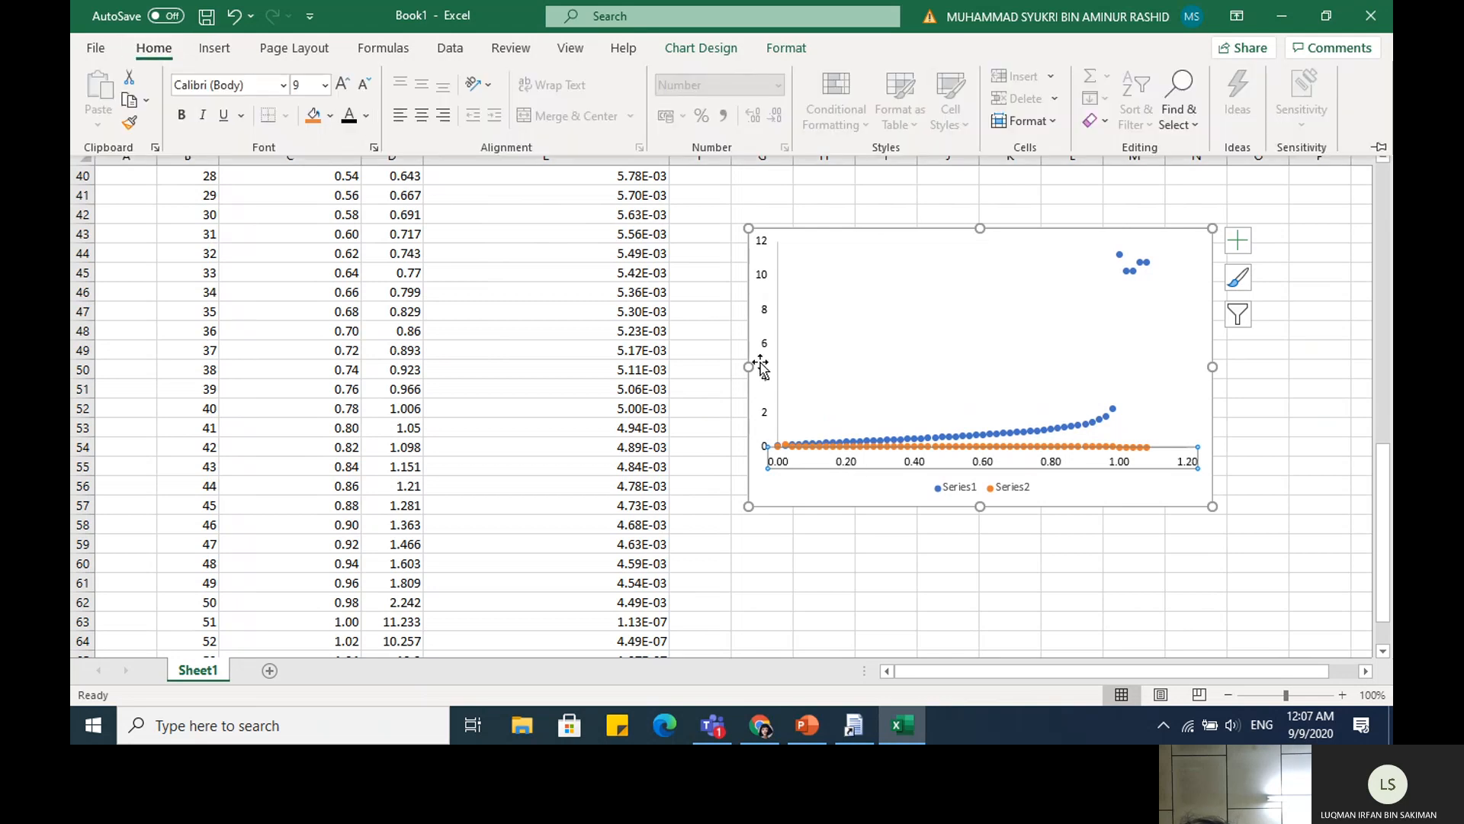
pyautogui.click(804, 418)
pyautogui.click(850, 412)
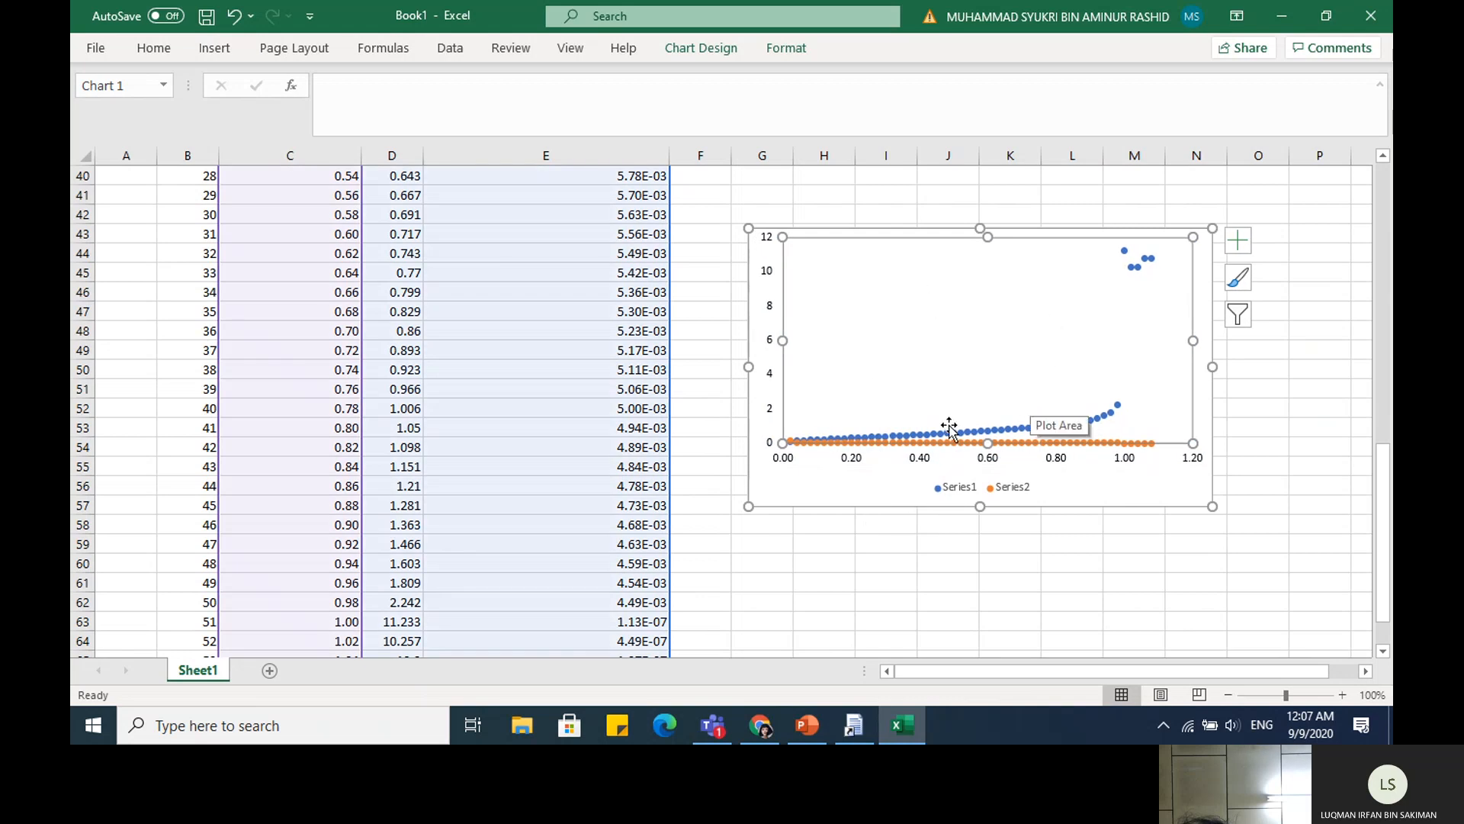
pyautogui.doubleClick(1042, 441)
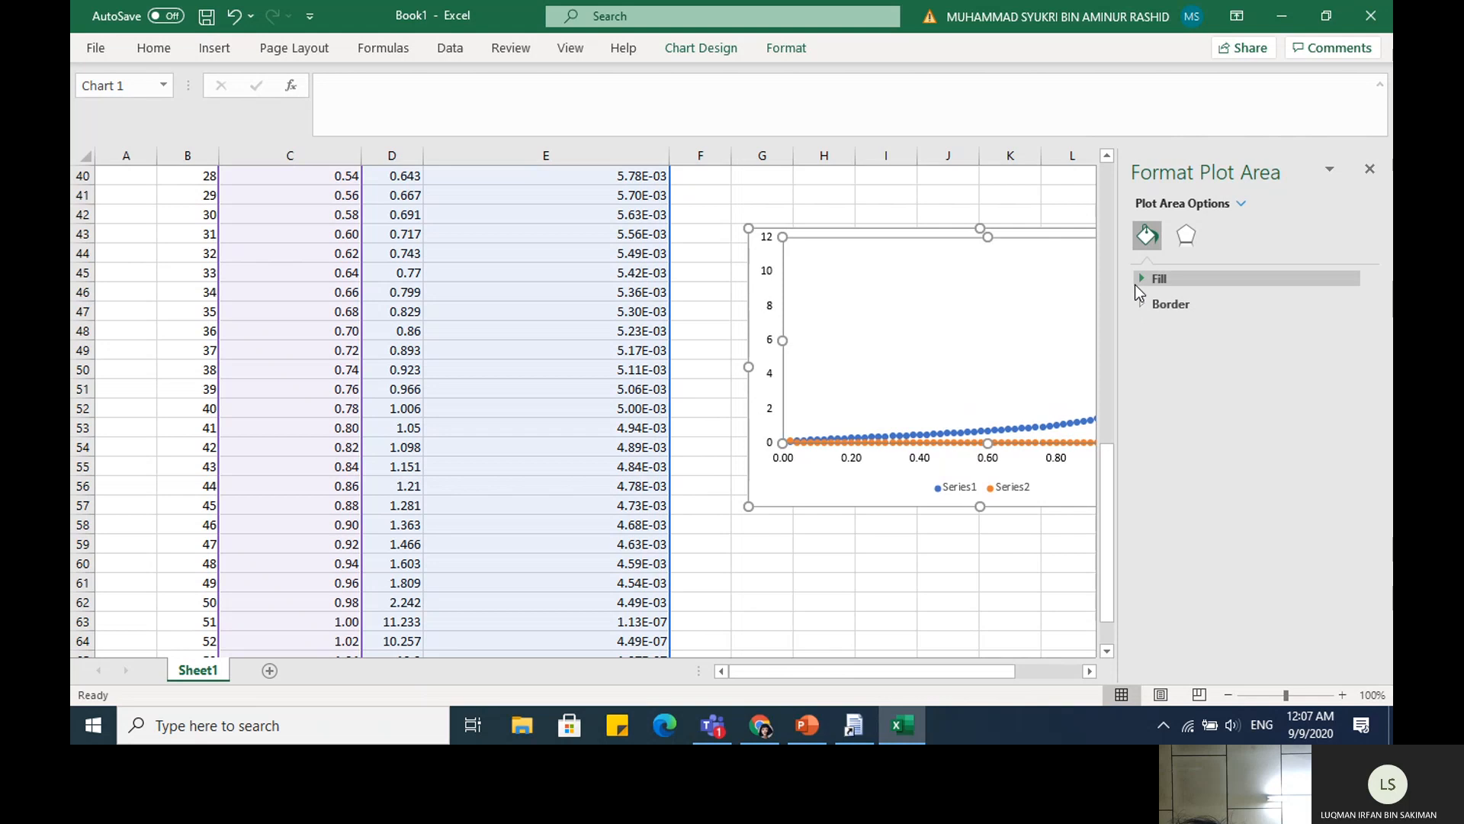
pyautogui.click(1155, 280)
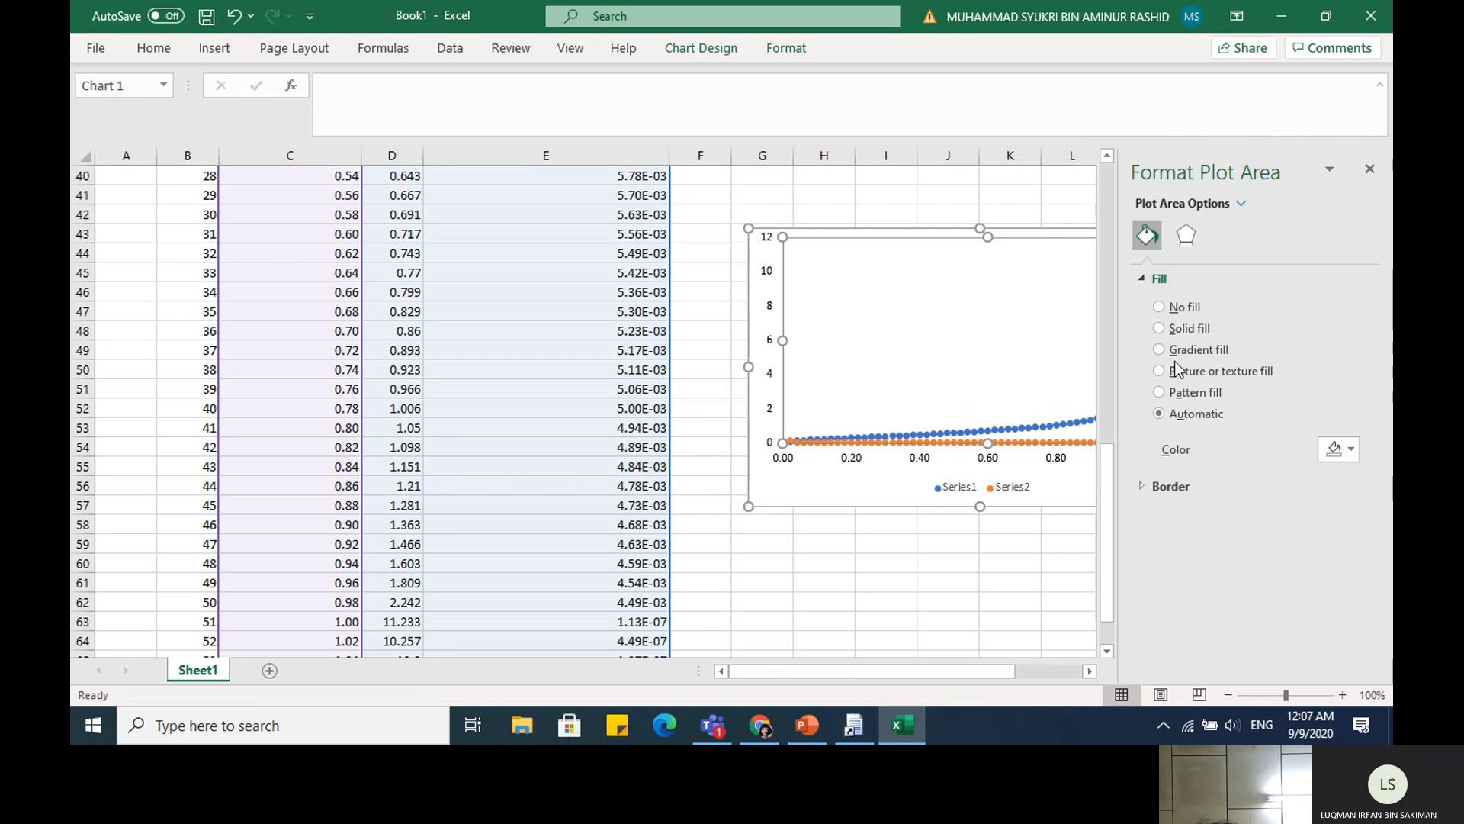
pyautogui.click(1370, 169)
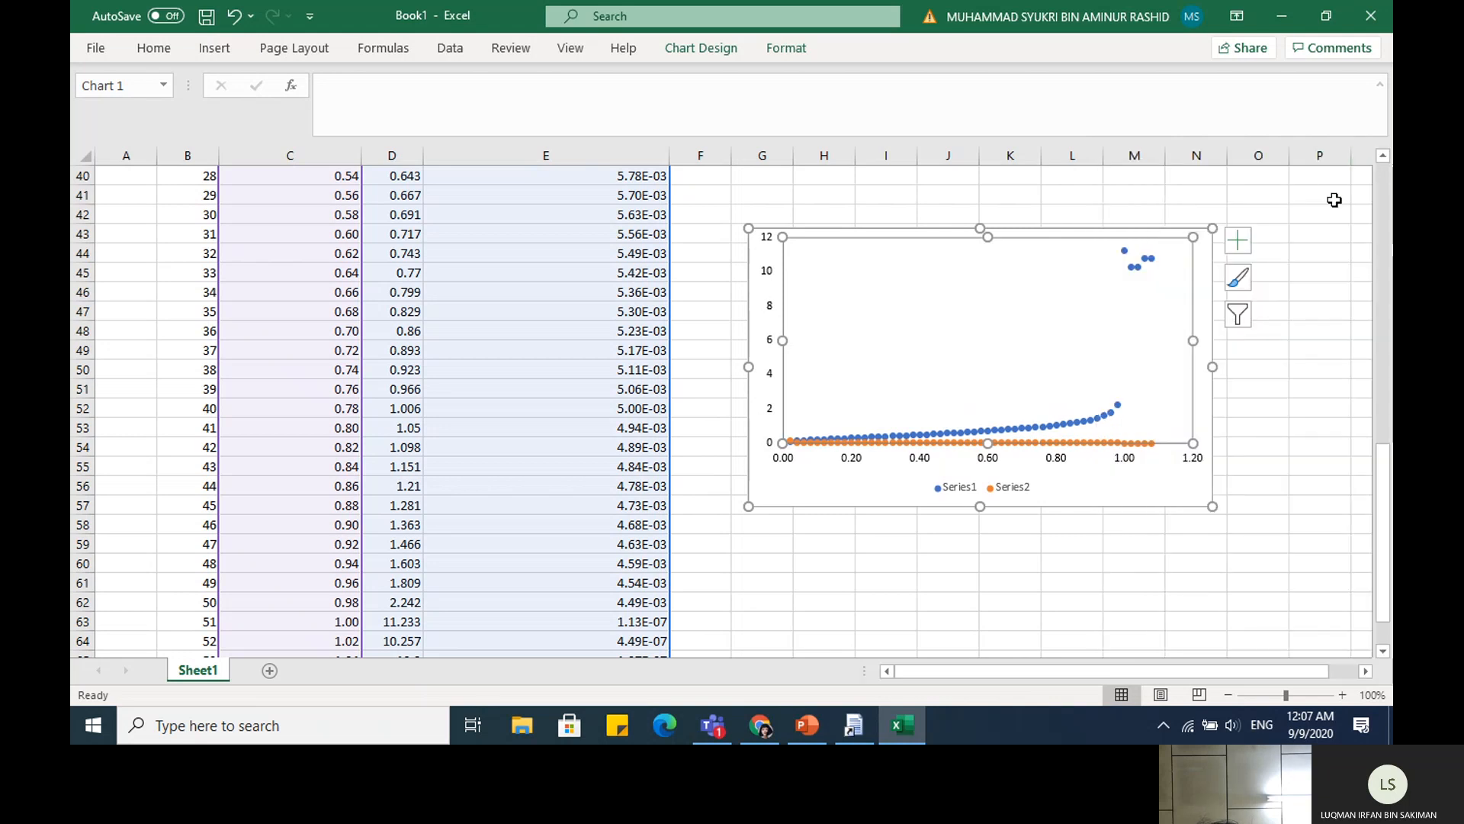
pyautogui.rightClick(1028, 440)
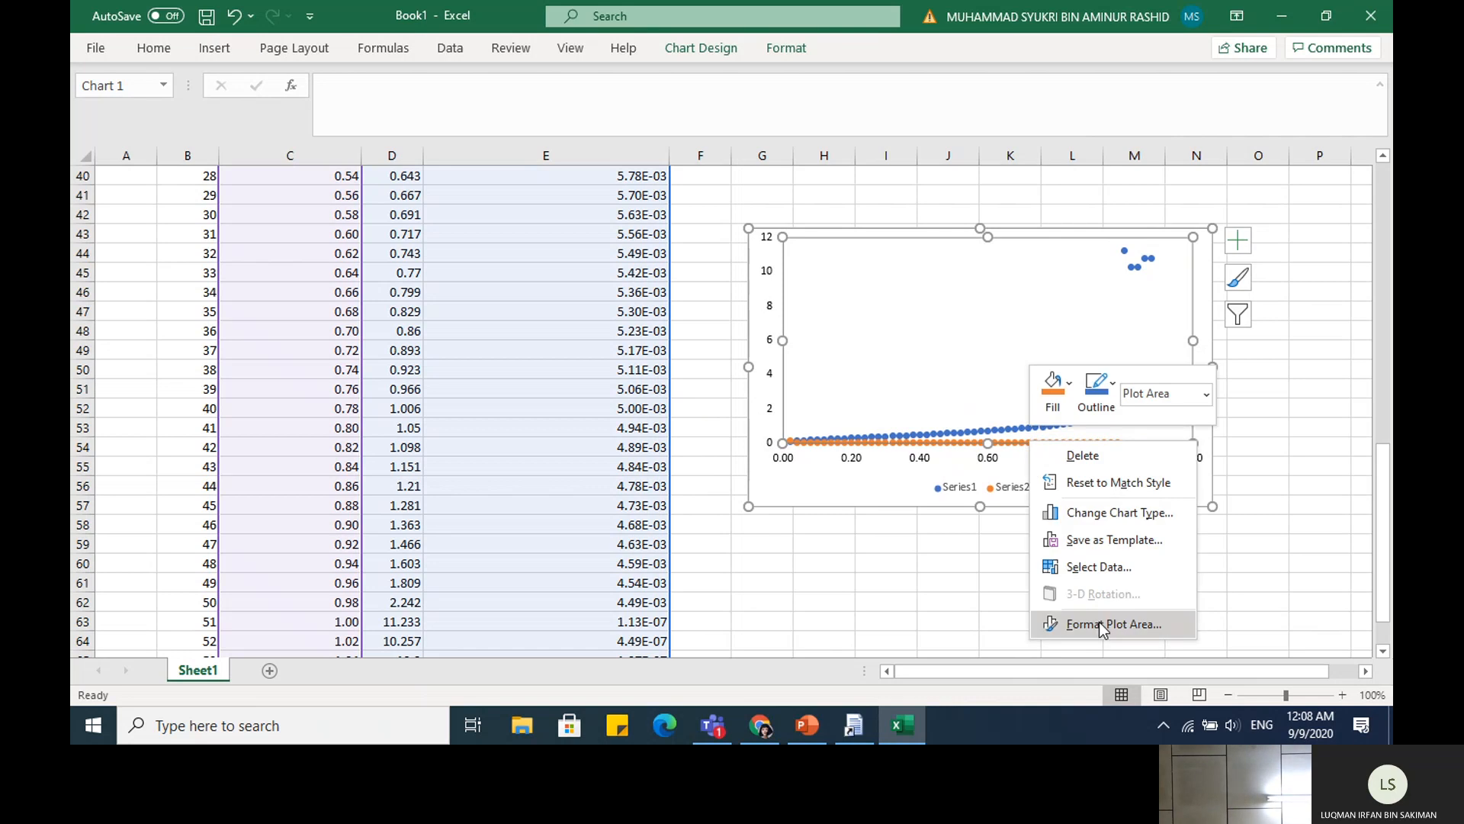
pyautogui.click(1015, 524)
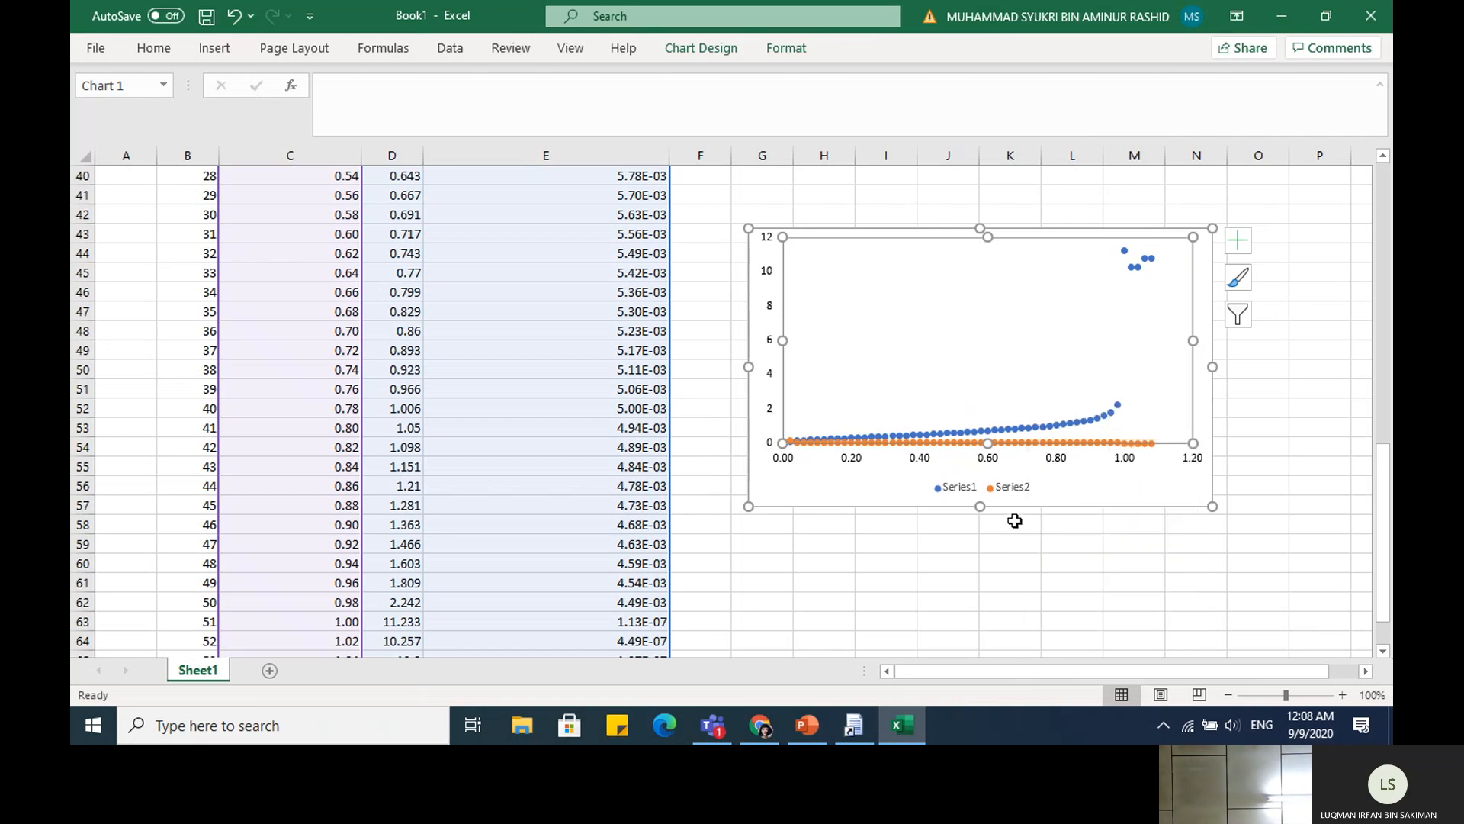
# Plot the orange Series2 data (total dissolved Cd from column E) on the secondary axis
pyautogui.click(1034, 442)
pyautogui.rightClick(1031, 442)
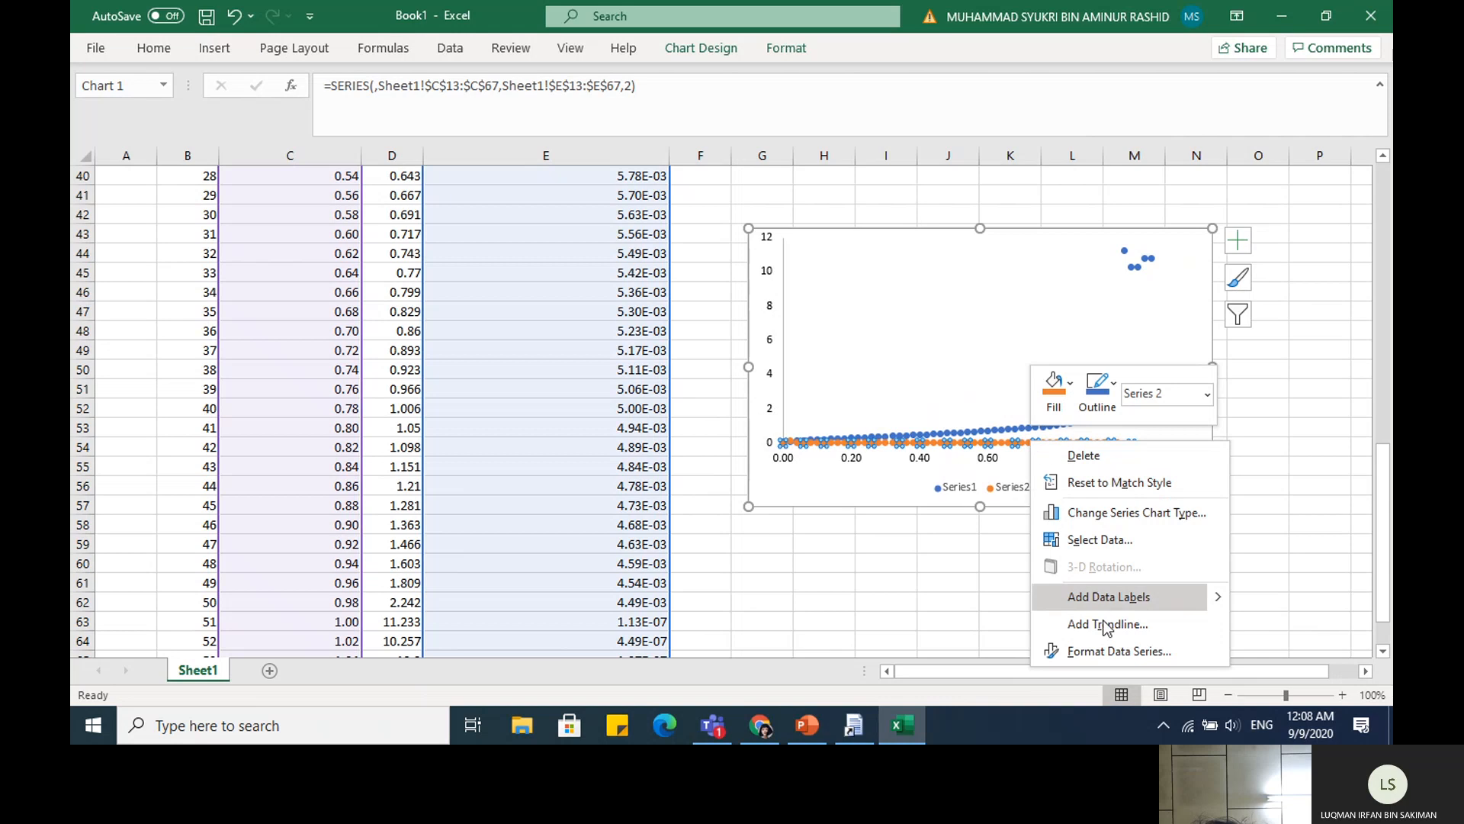
pyautogui.click(1120, 650)
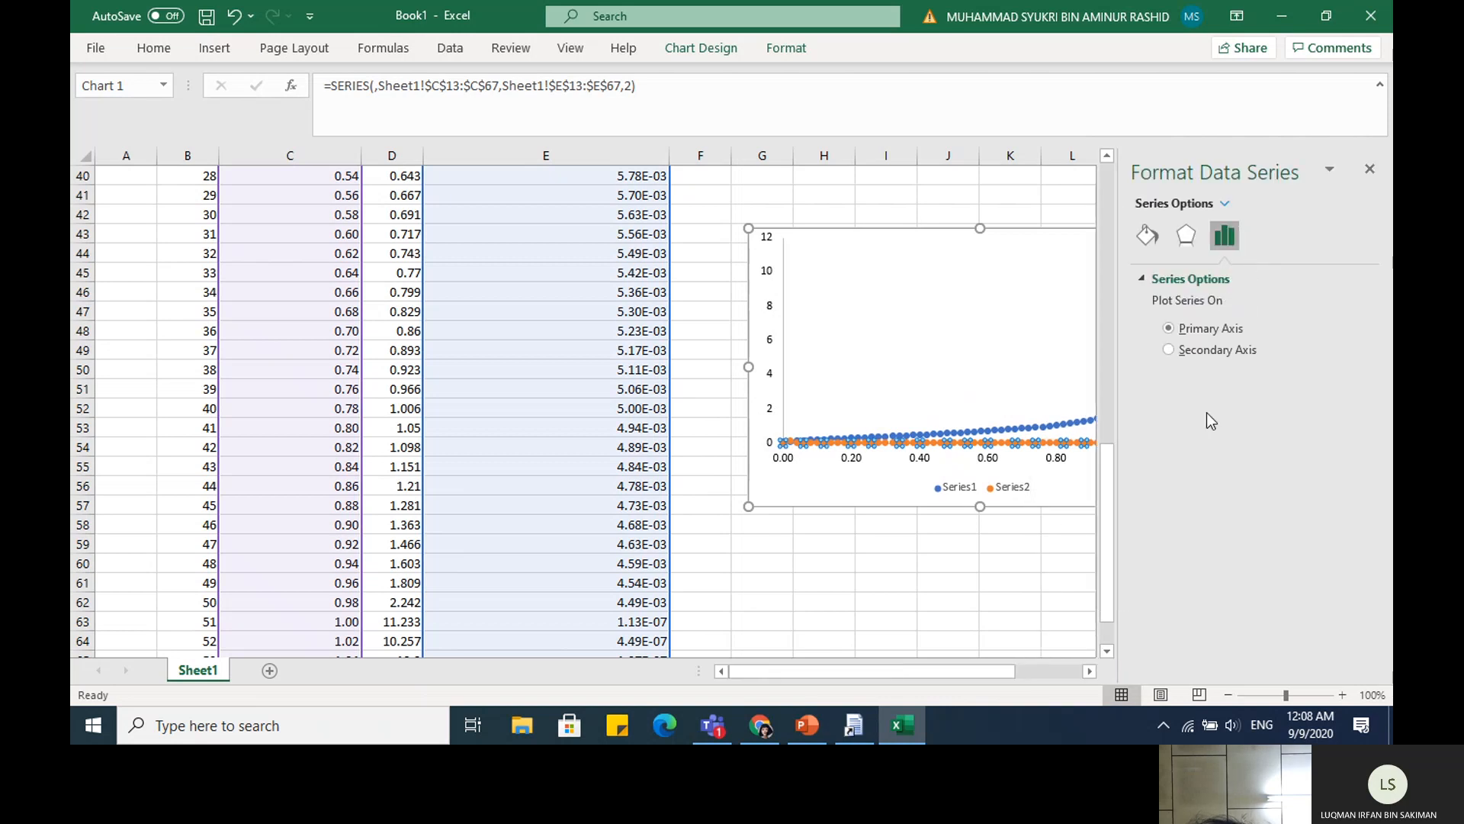
pyautogui.click(1169, 349)
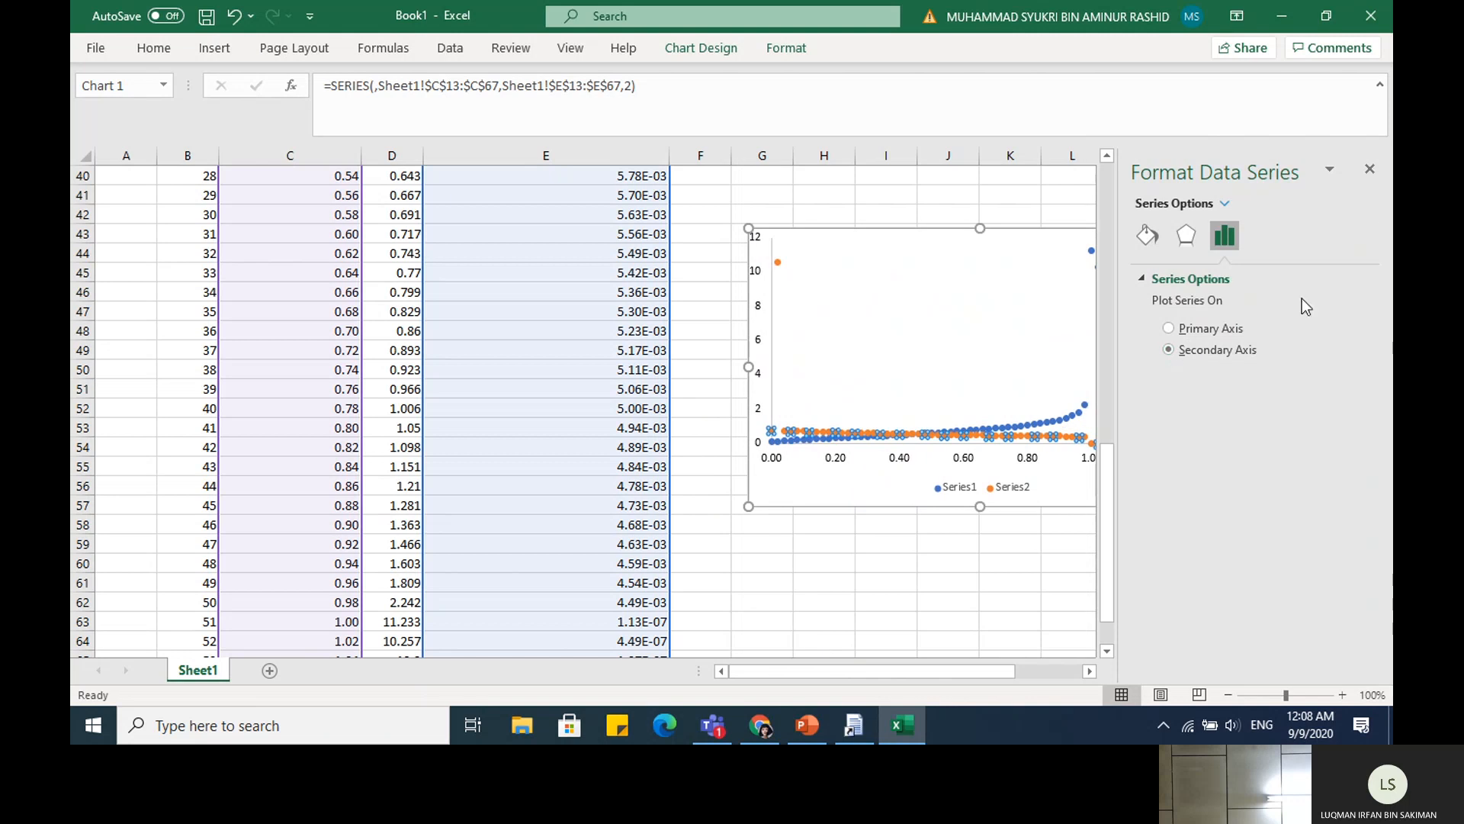
pyautogui.click(1370, 171)
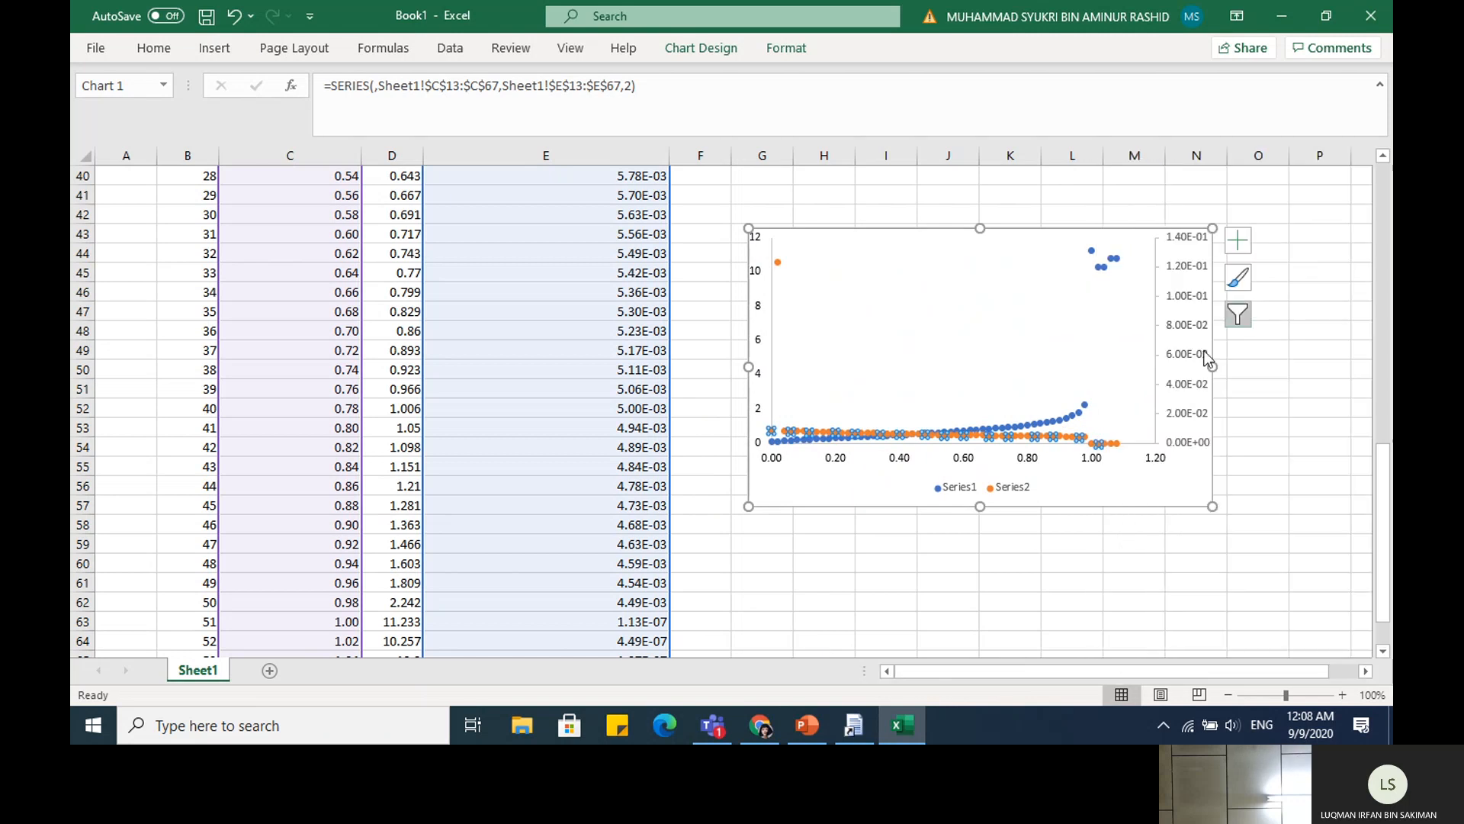
# Change the font color of the secondary vertical axis labels to black
pyautogui.click(1194, 401)
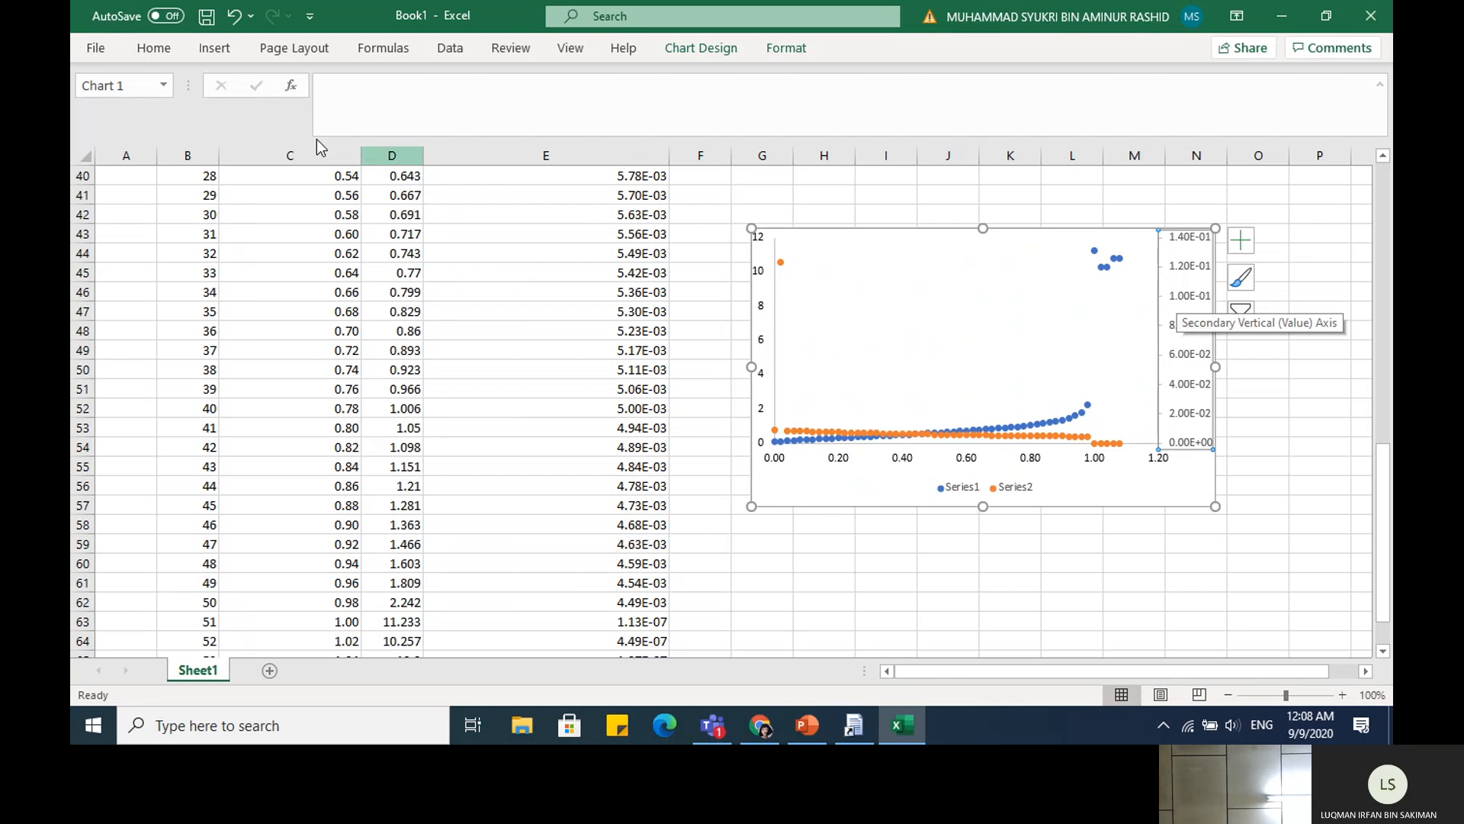
pyautogui.click(153, 49)
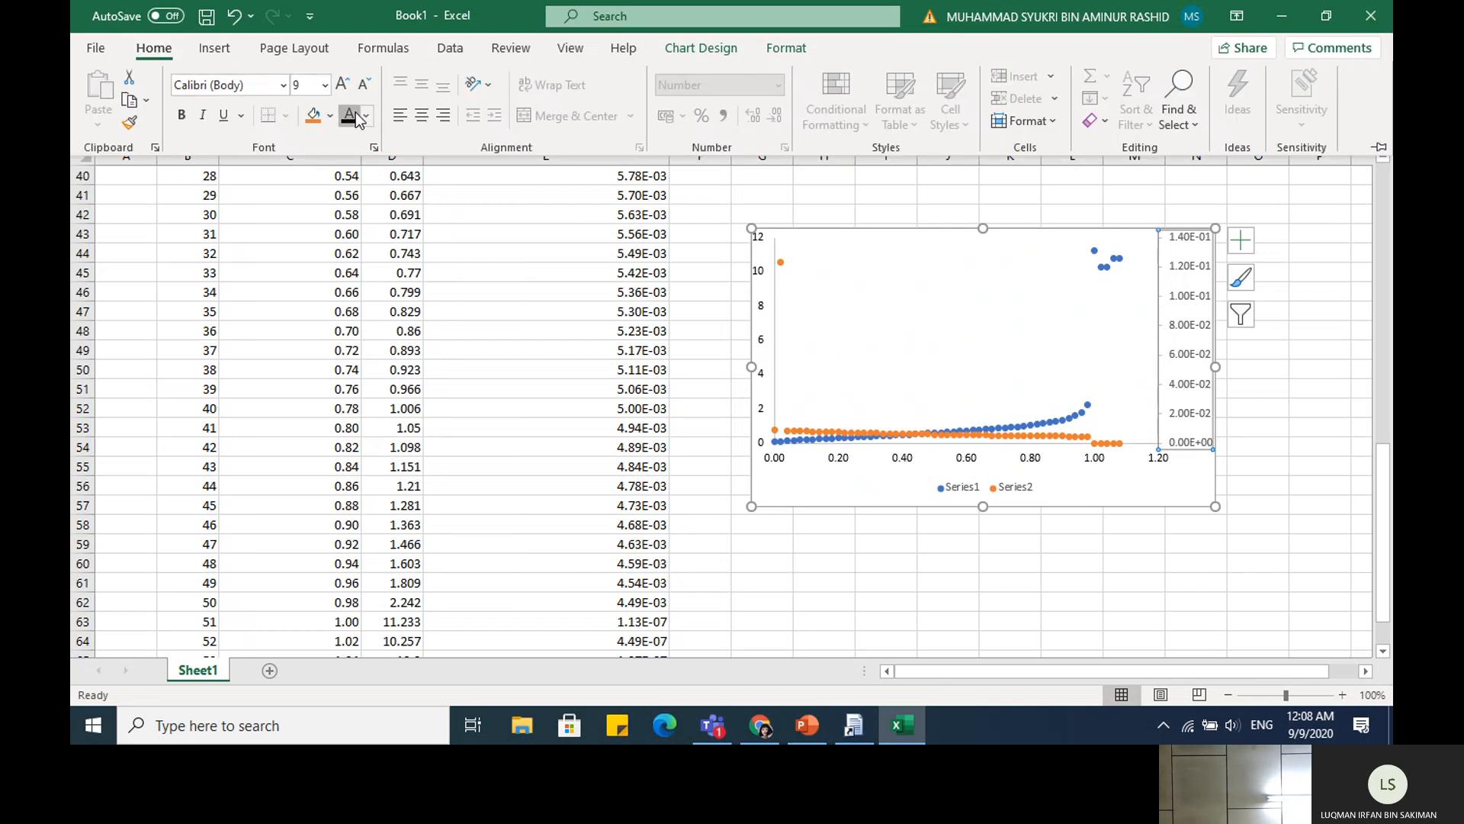
pyautogui.click(986, 456)
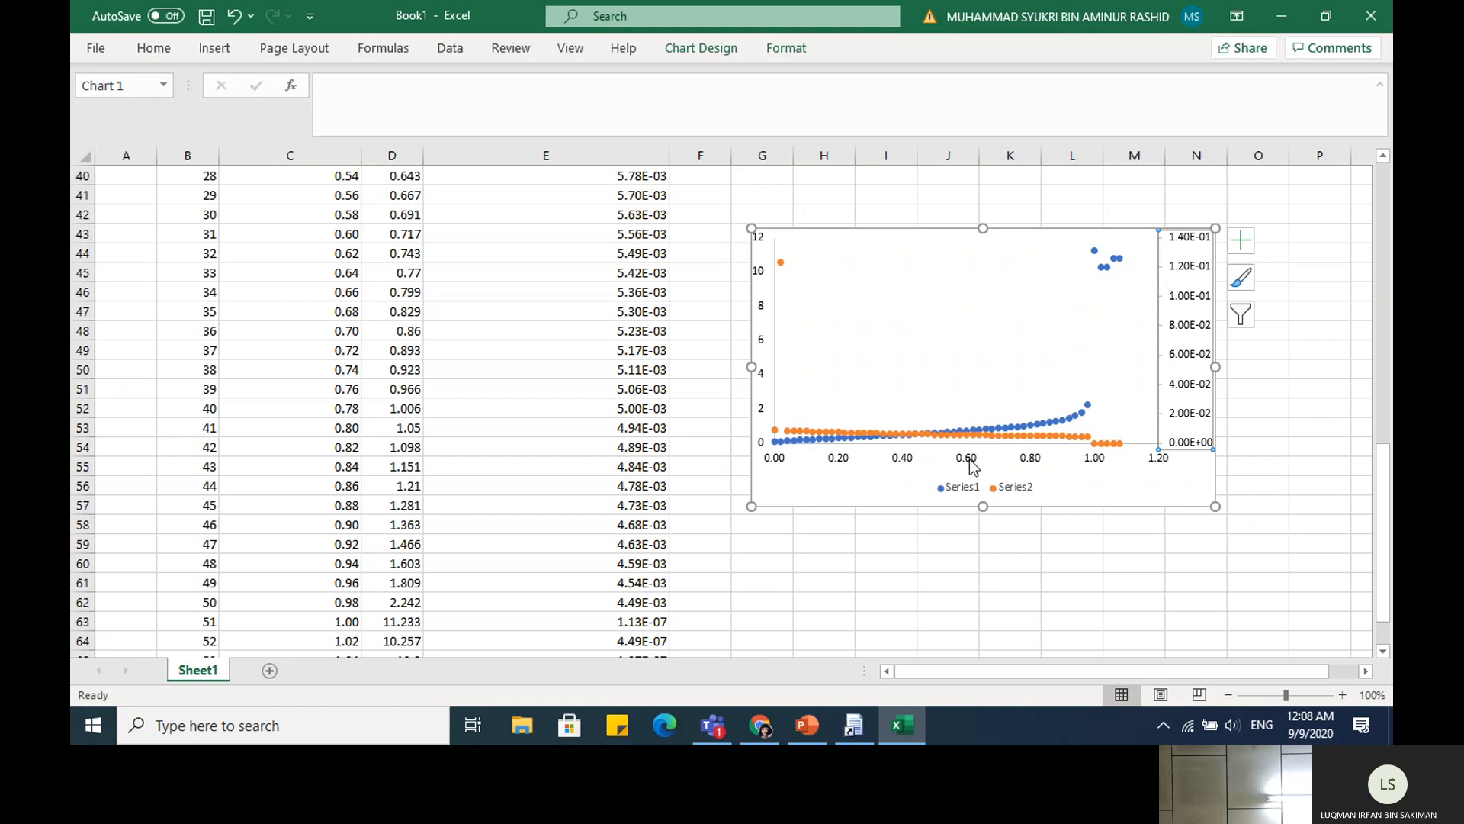
pyautogui.click(1162, 419)
pyautogui.rightClick(1160, 373)
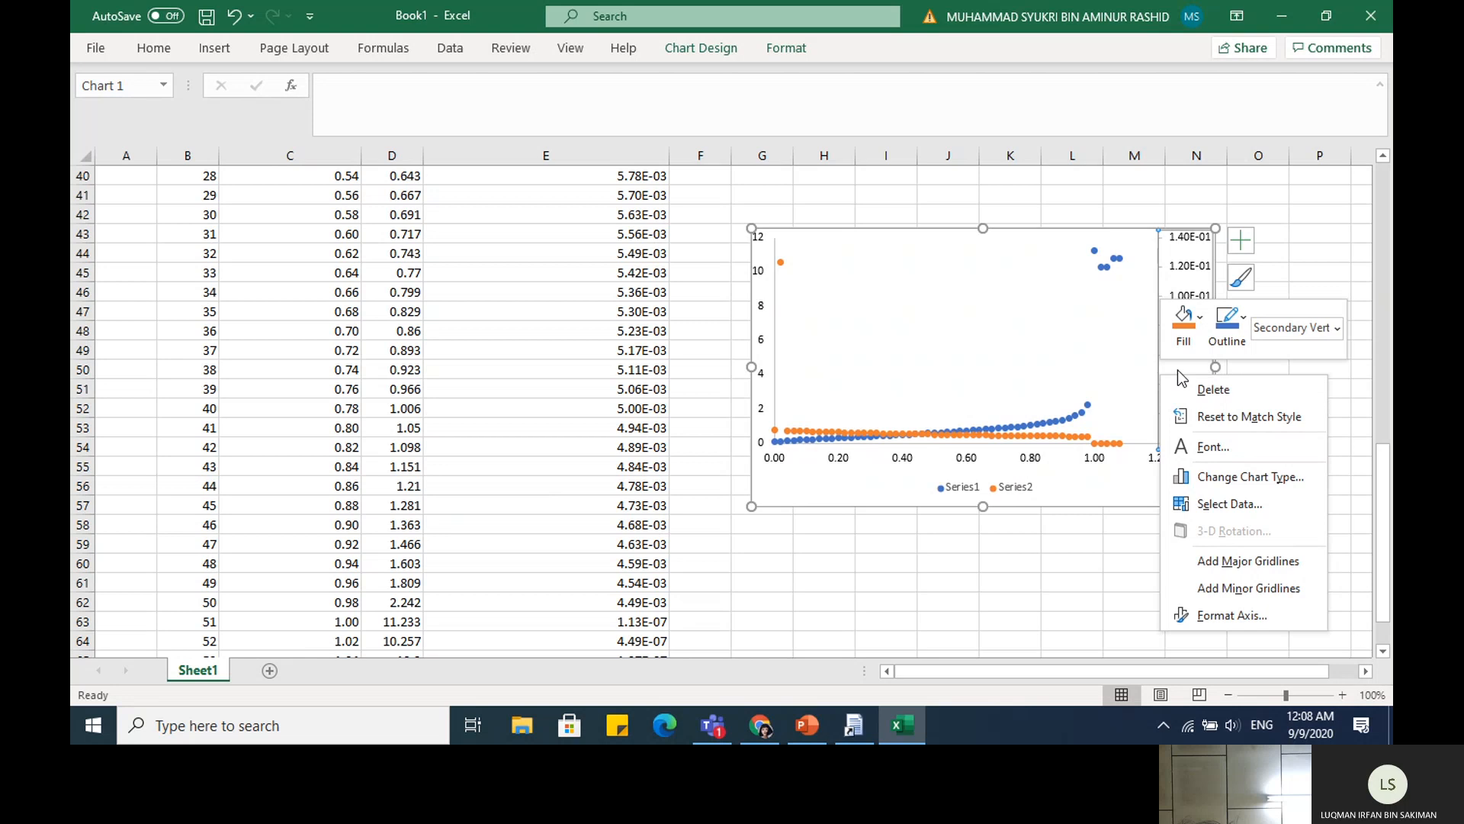
pyautogui.click(1204, 332)
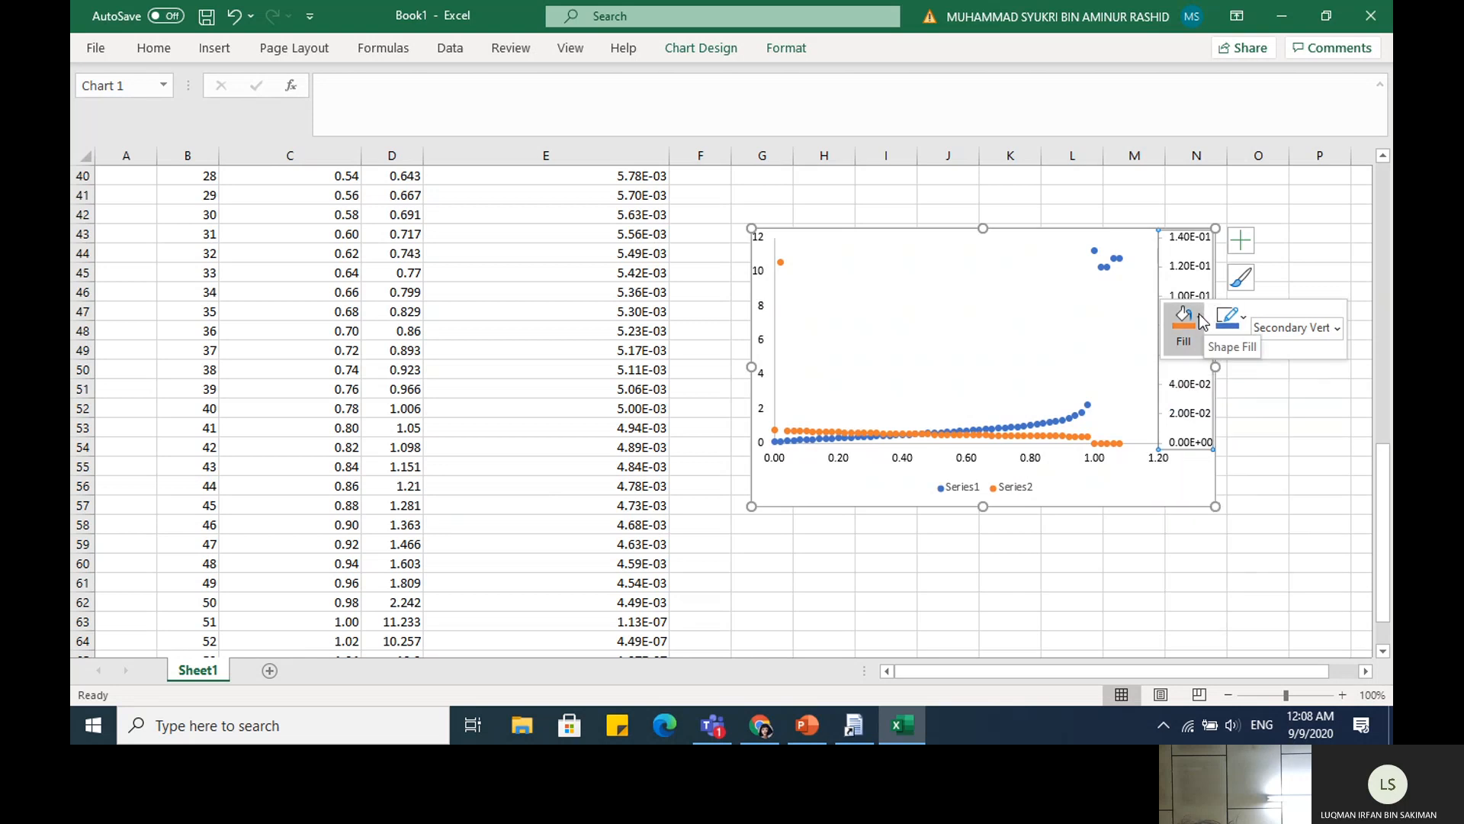
pyautogui.click(1204, 334)
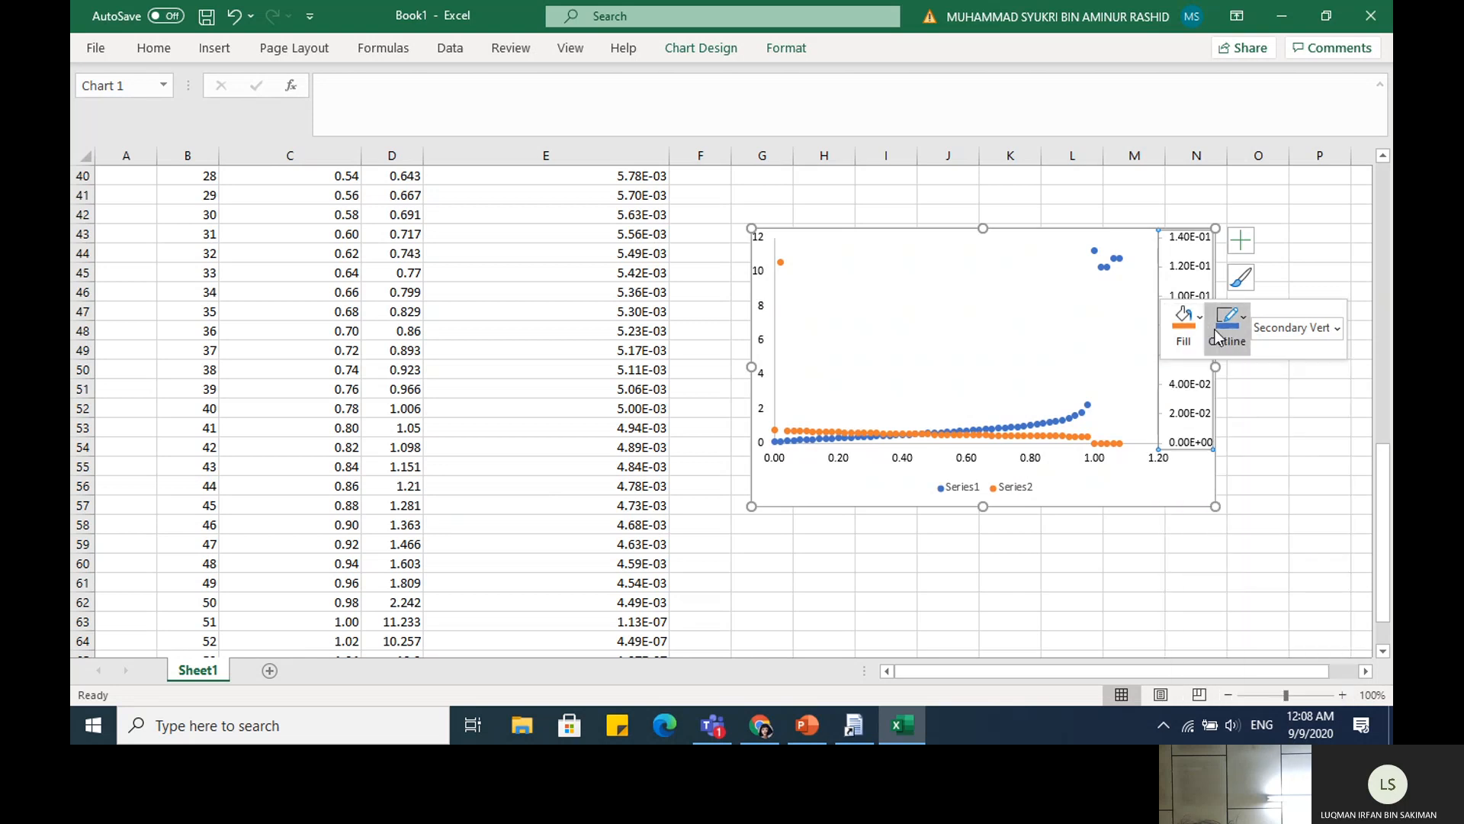
pyautogui.click(1244, 328)
pyautogui.click(1244, 328)
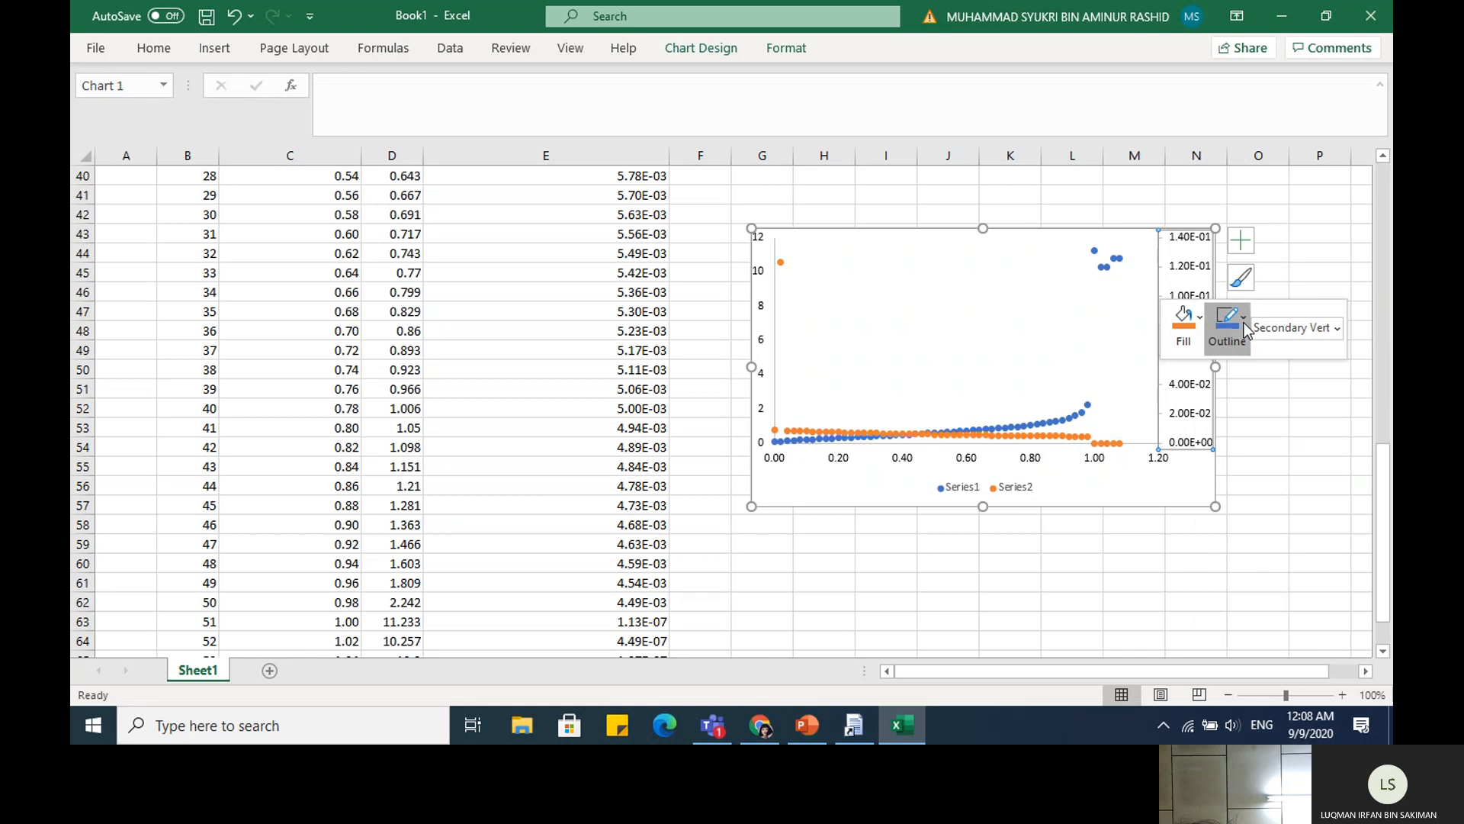
# Format the secondary vertical axis with a solid black line
pyautogui.rightClick(1159, 287)
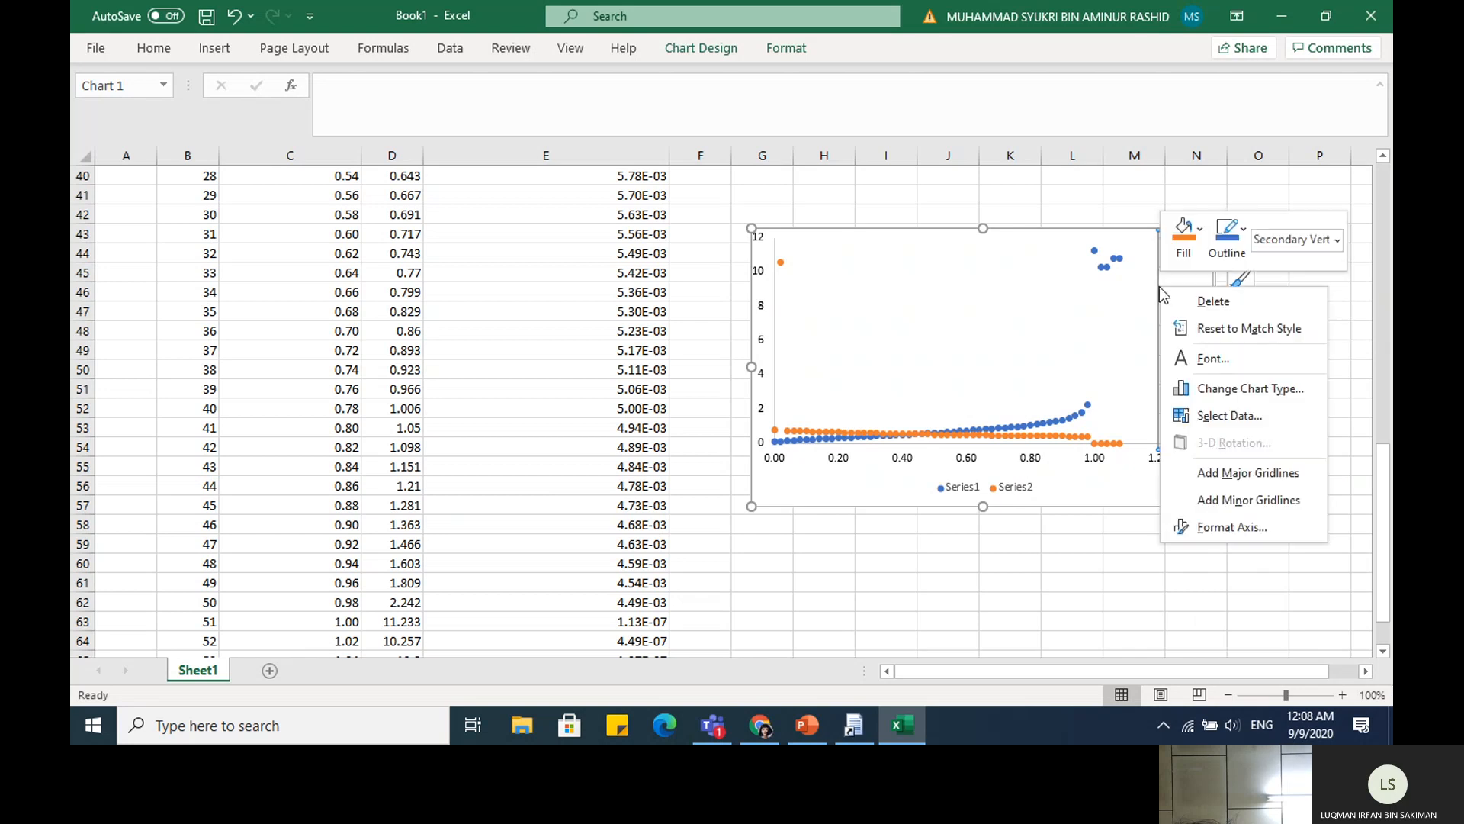
pyautogui.click(1243, 525)
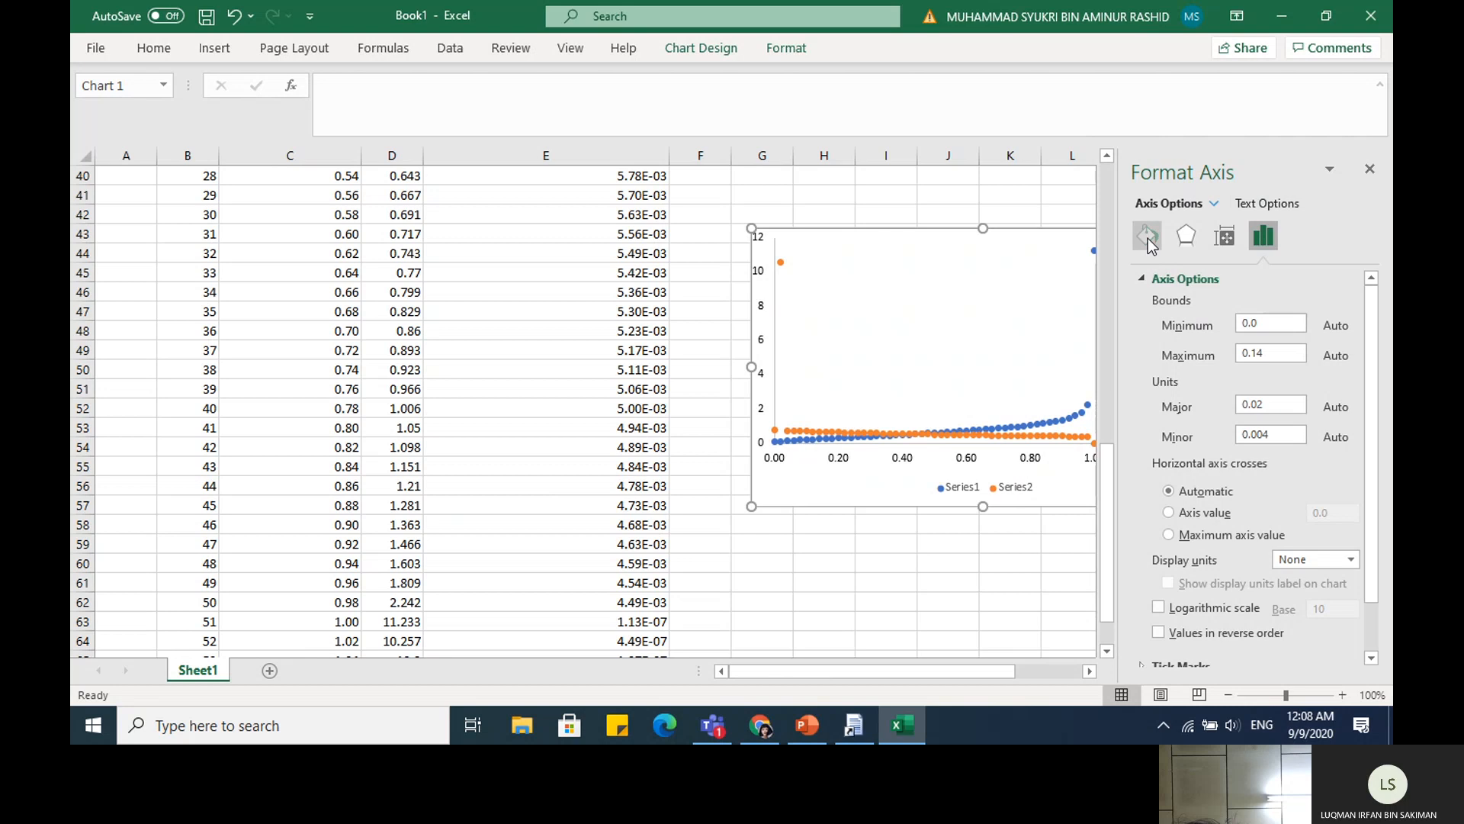
pyautogui.click(1153, 242)
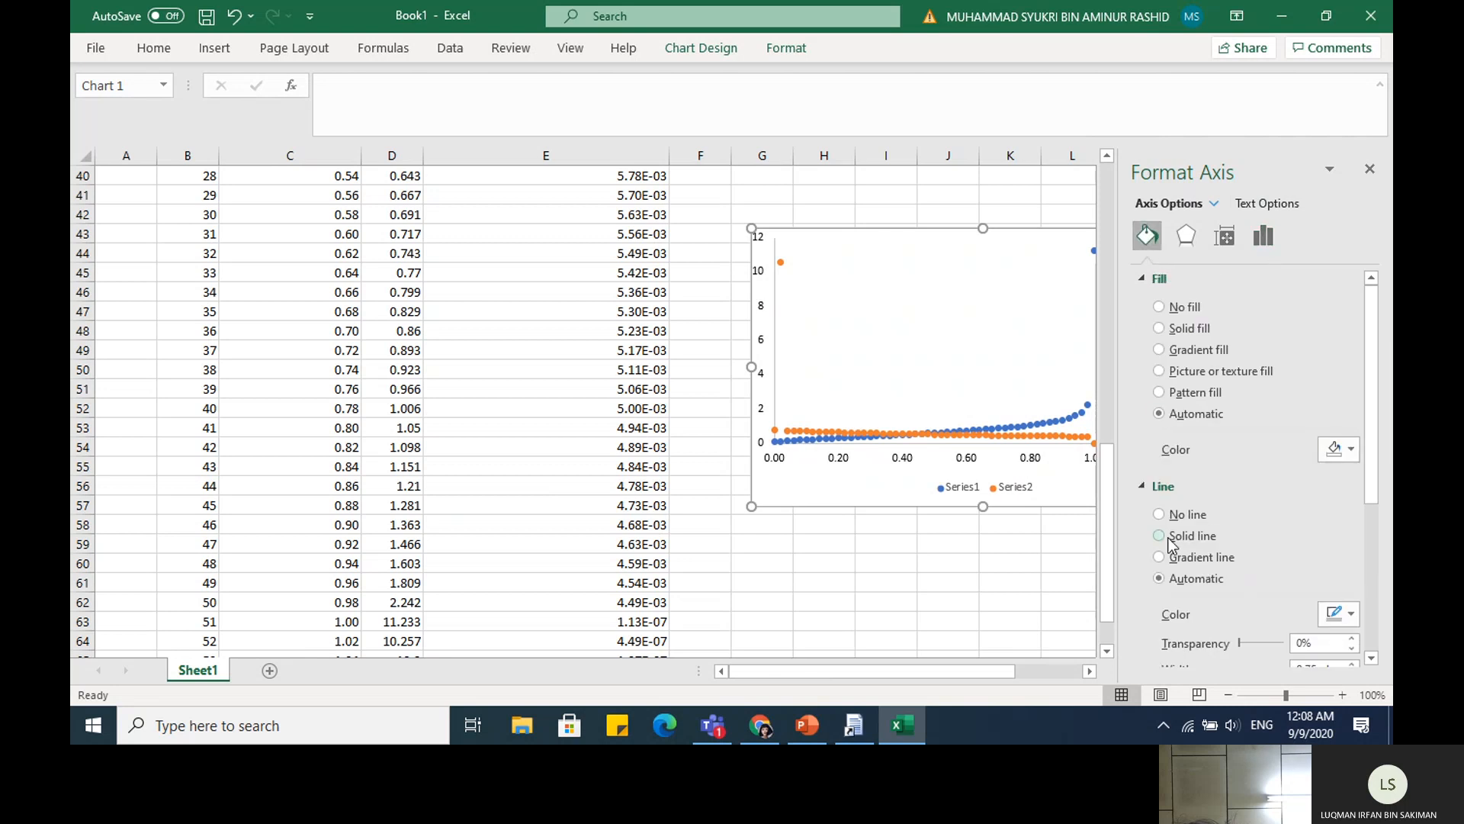
pyautogui.click(1159, 535)
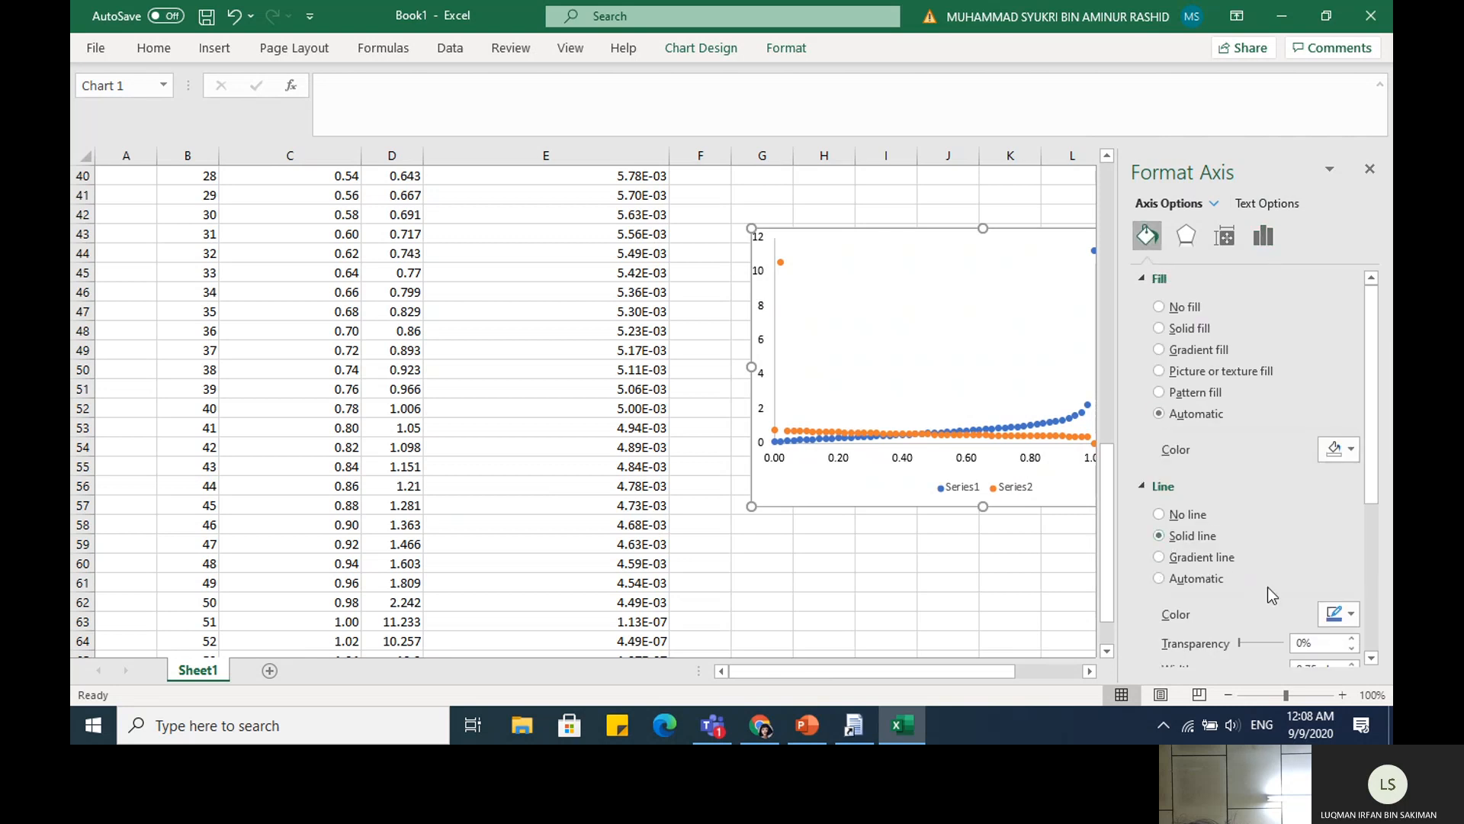
pyautogui.click(1350, 614)
pyautogui.click(1248, 431)
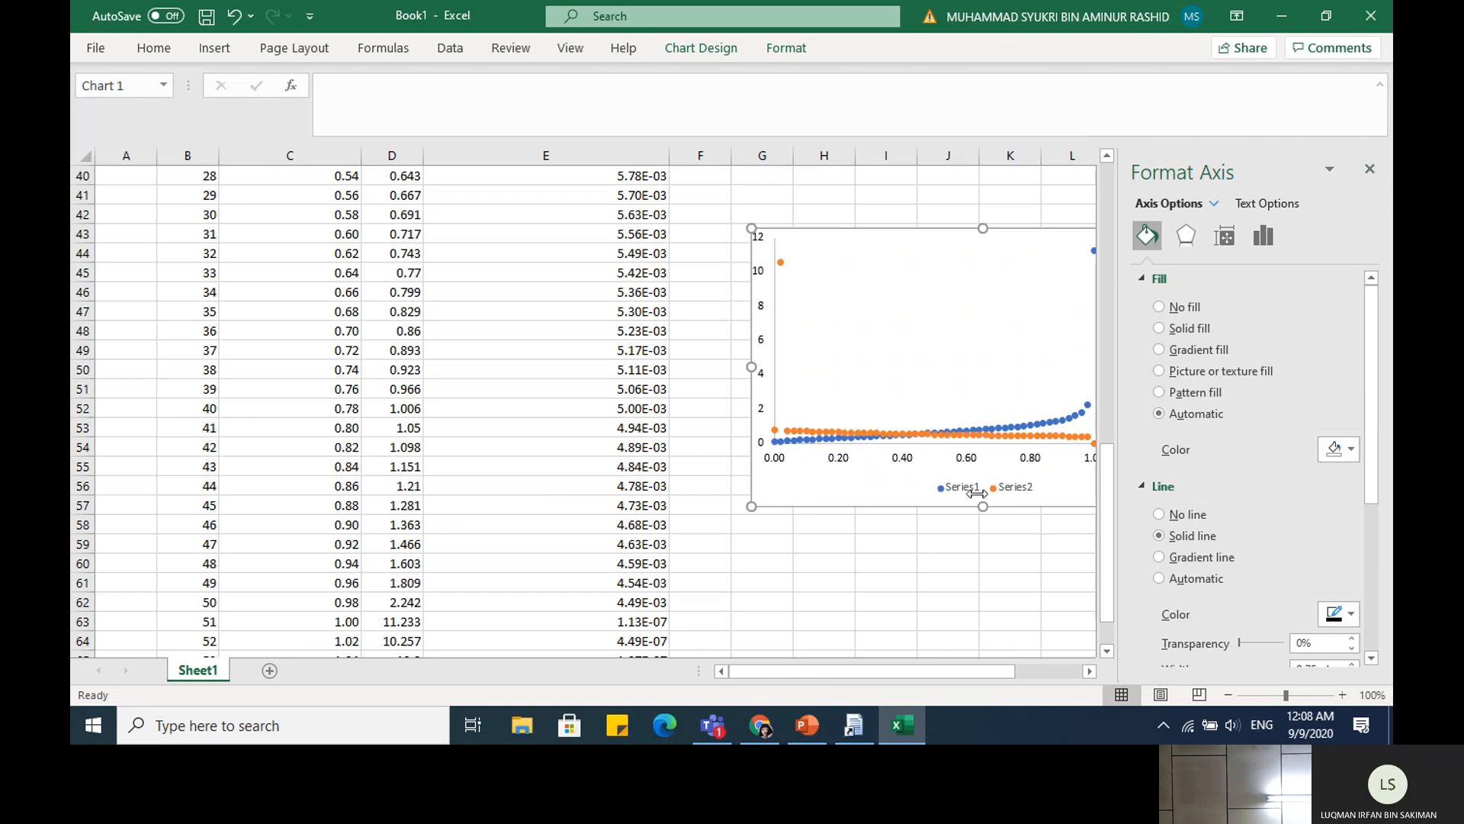
# Format the chart's horizontal axis with a solid black line
pyautogui.hotkey('ctrl', 'z')
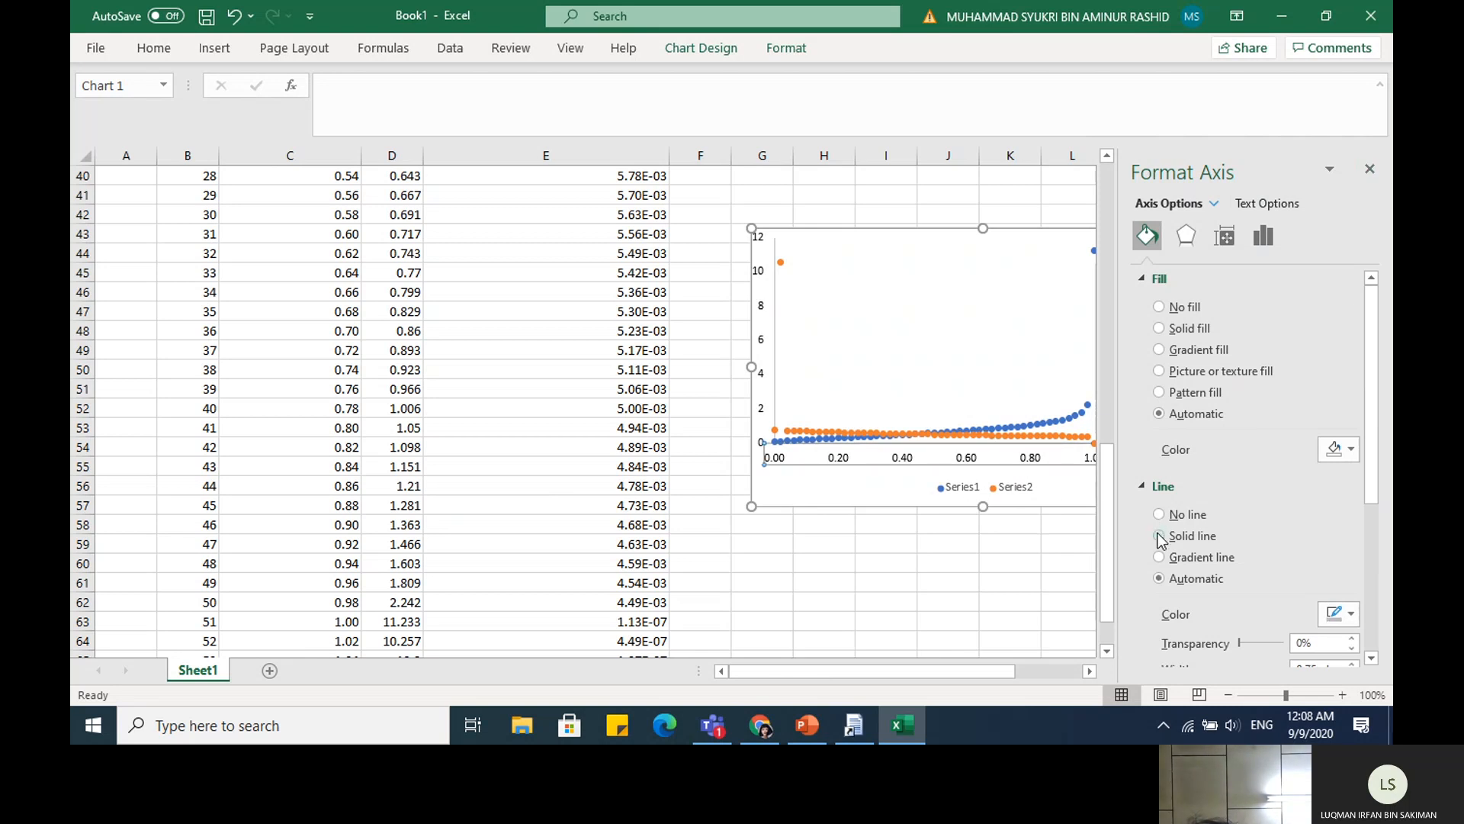
pyautogui.click(1160, 535)
pyautogui.click(1339, 617)
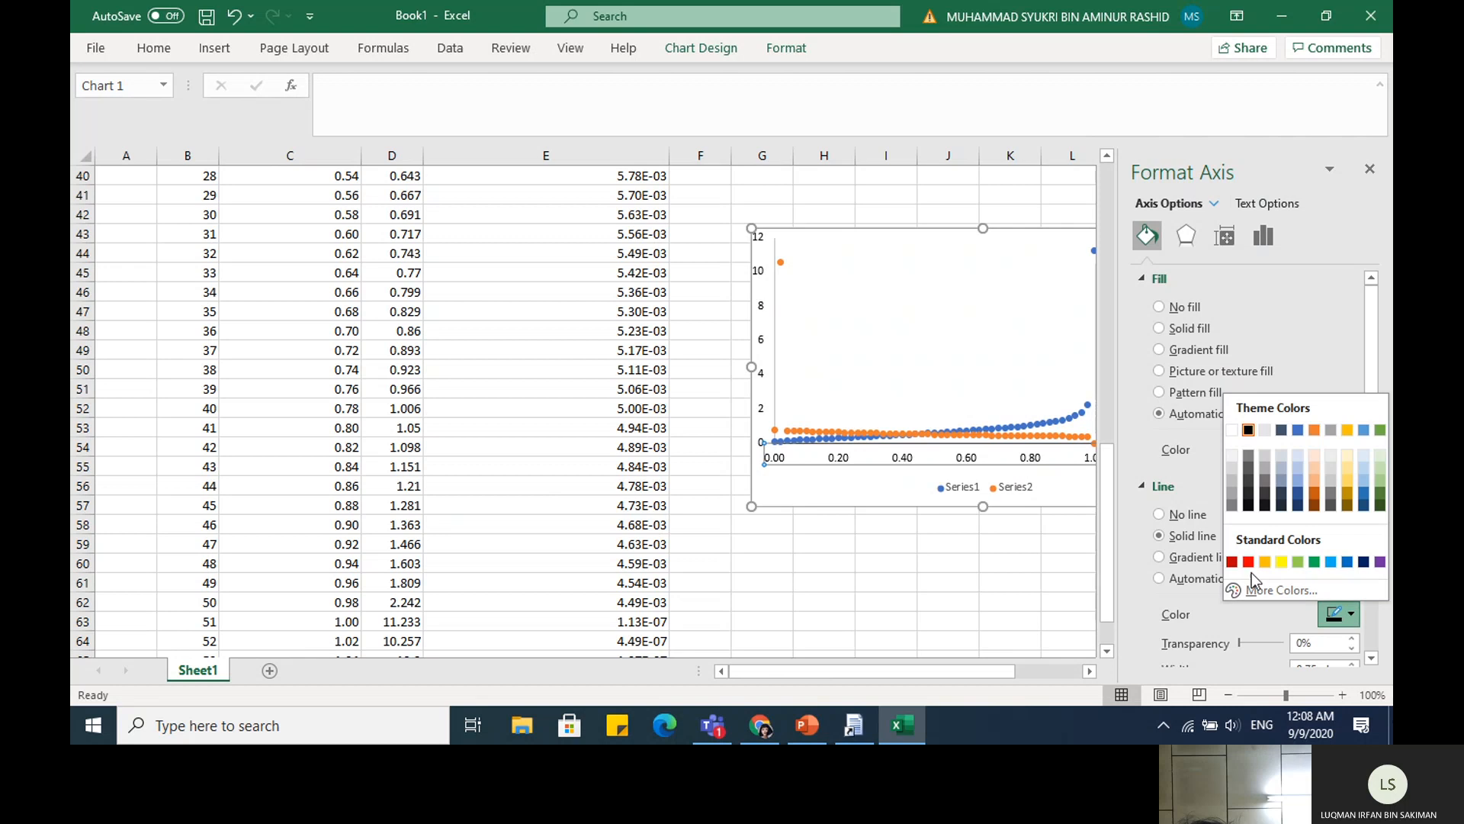
# Give the primary vertical axis a solid black line and close the axis formatting options
pyautogui.click(777, 390)
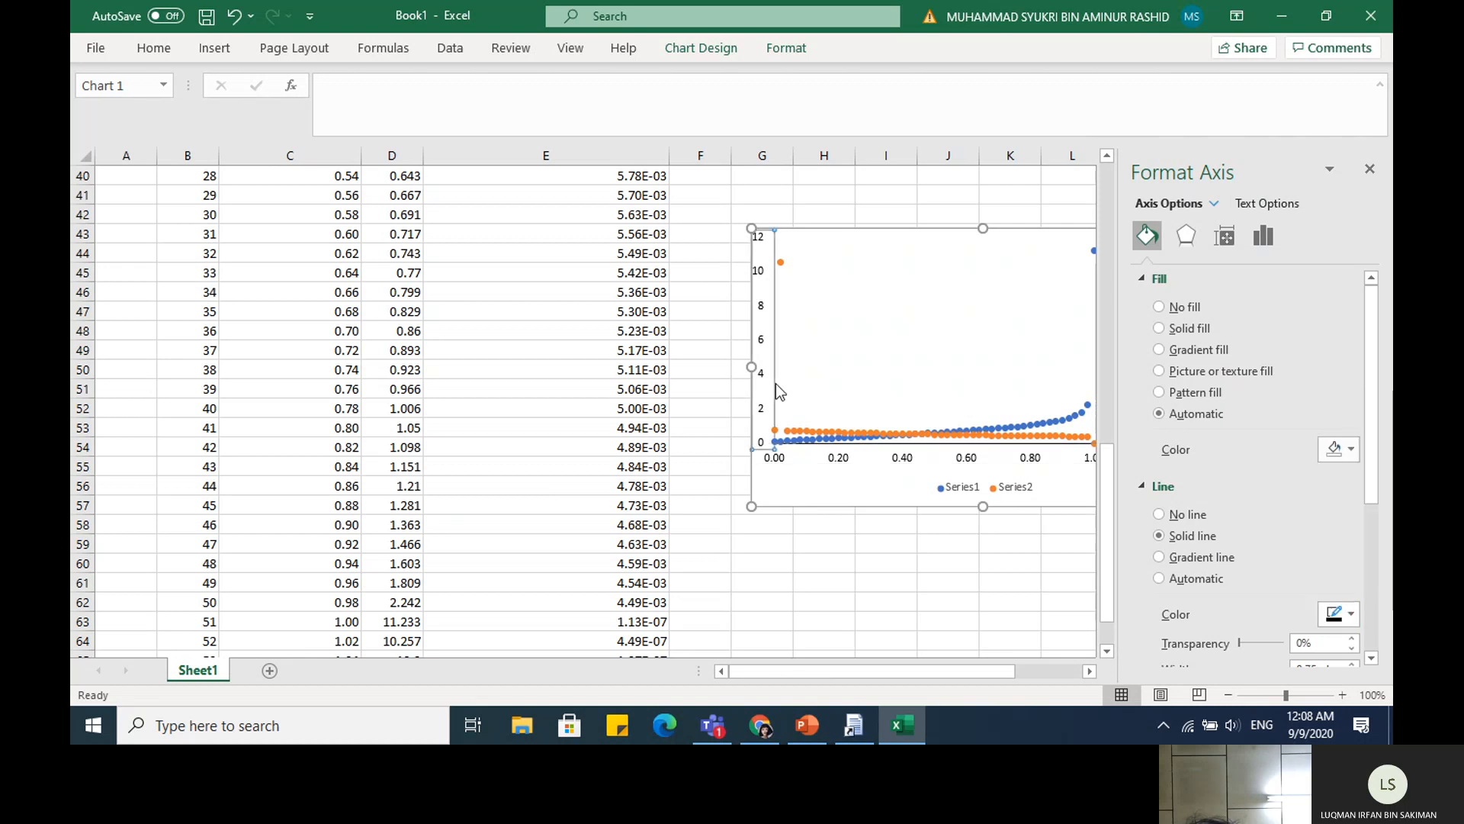
pyautogui.click(1159, 535)
pyautogui.click(1339, 614)
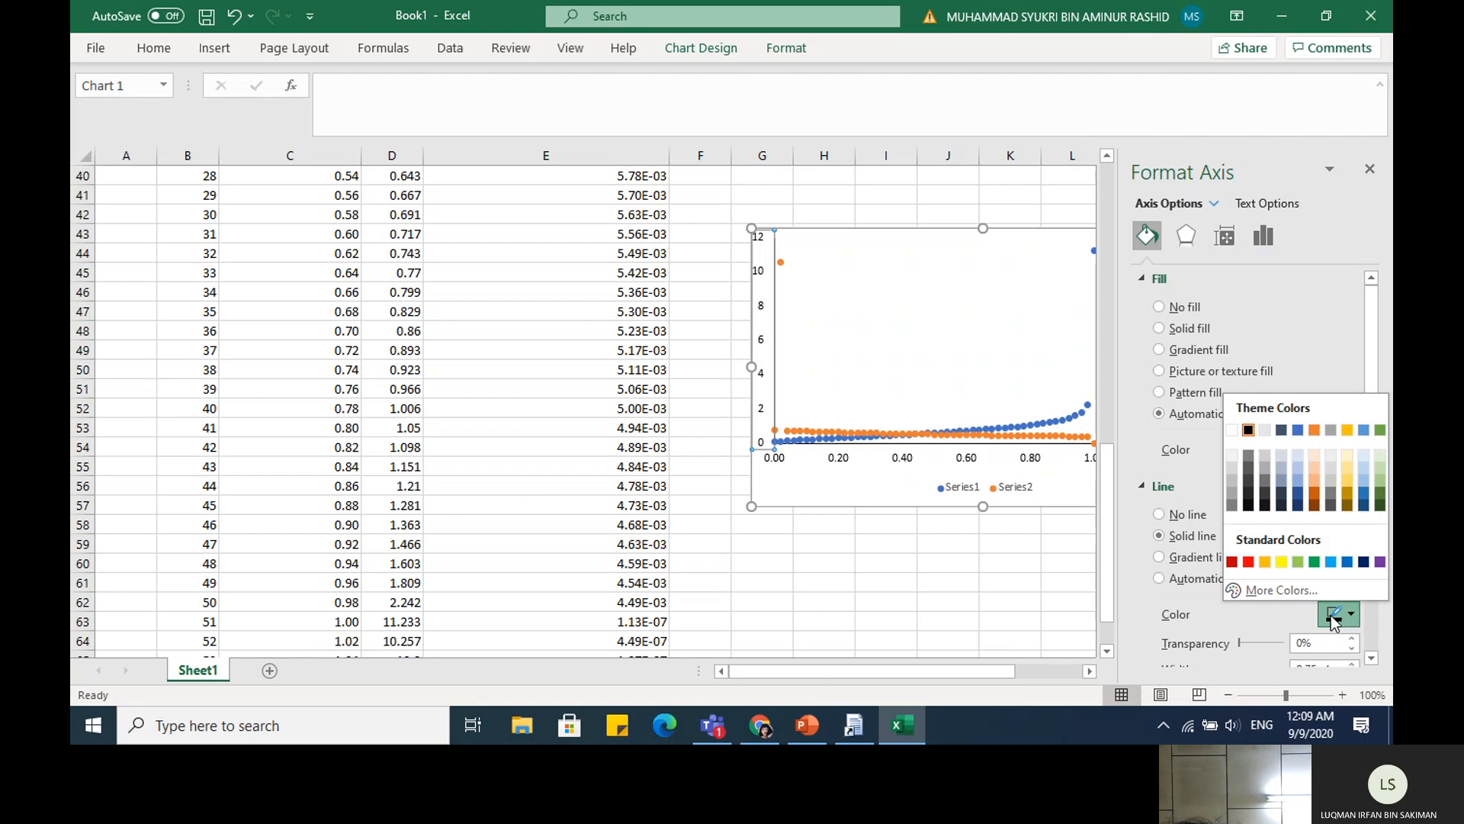
pyautogui.click(1339, 614)
pyautogui.click(859, 546)
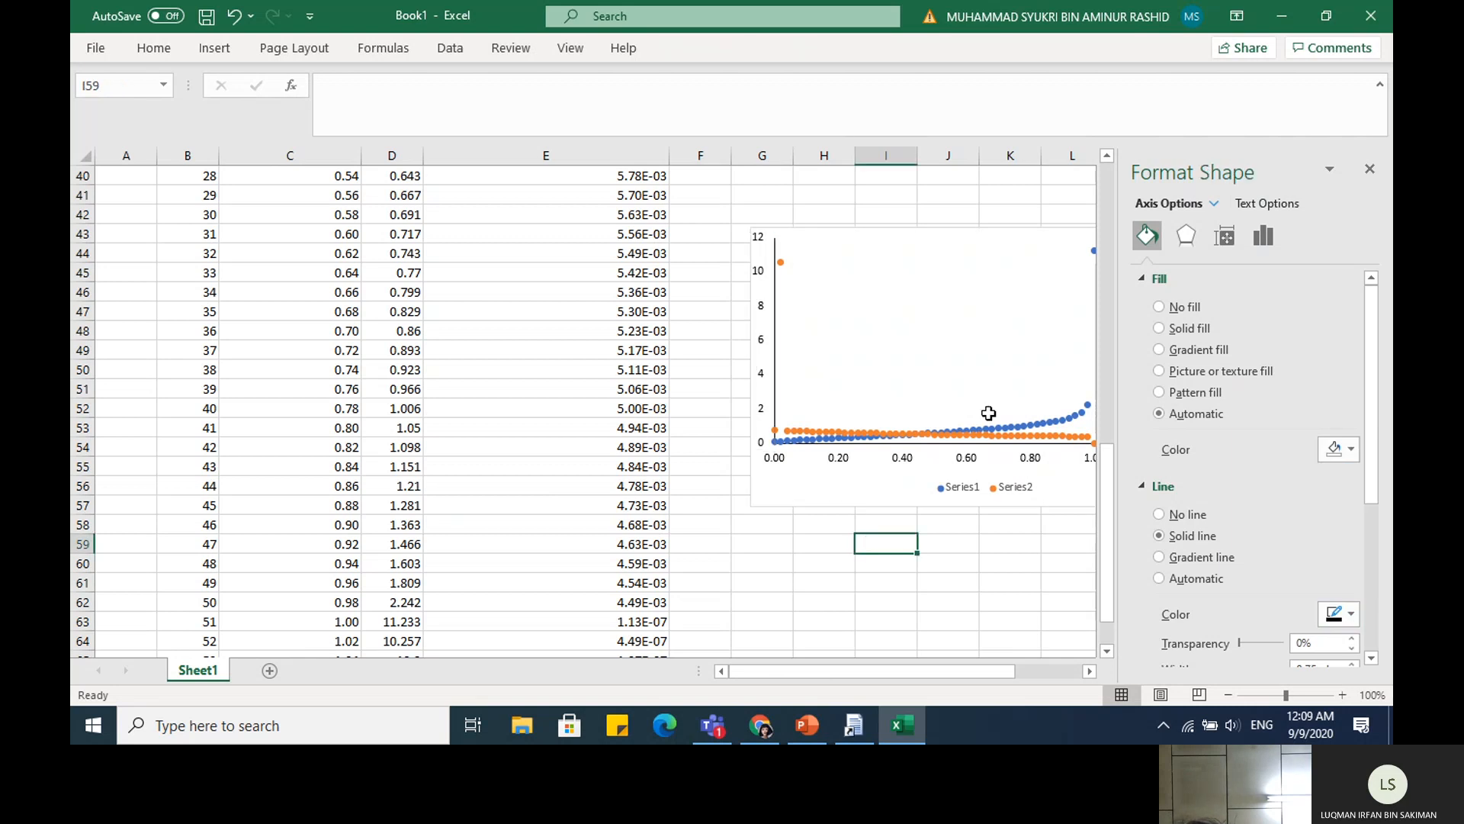
pyautogui.click(1370, 170)
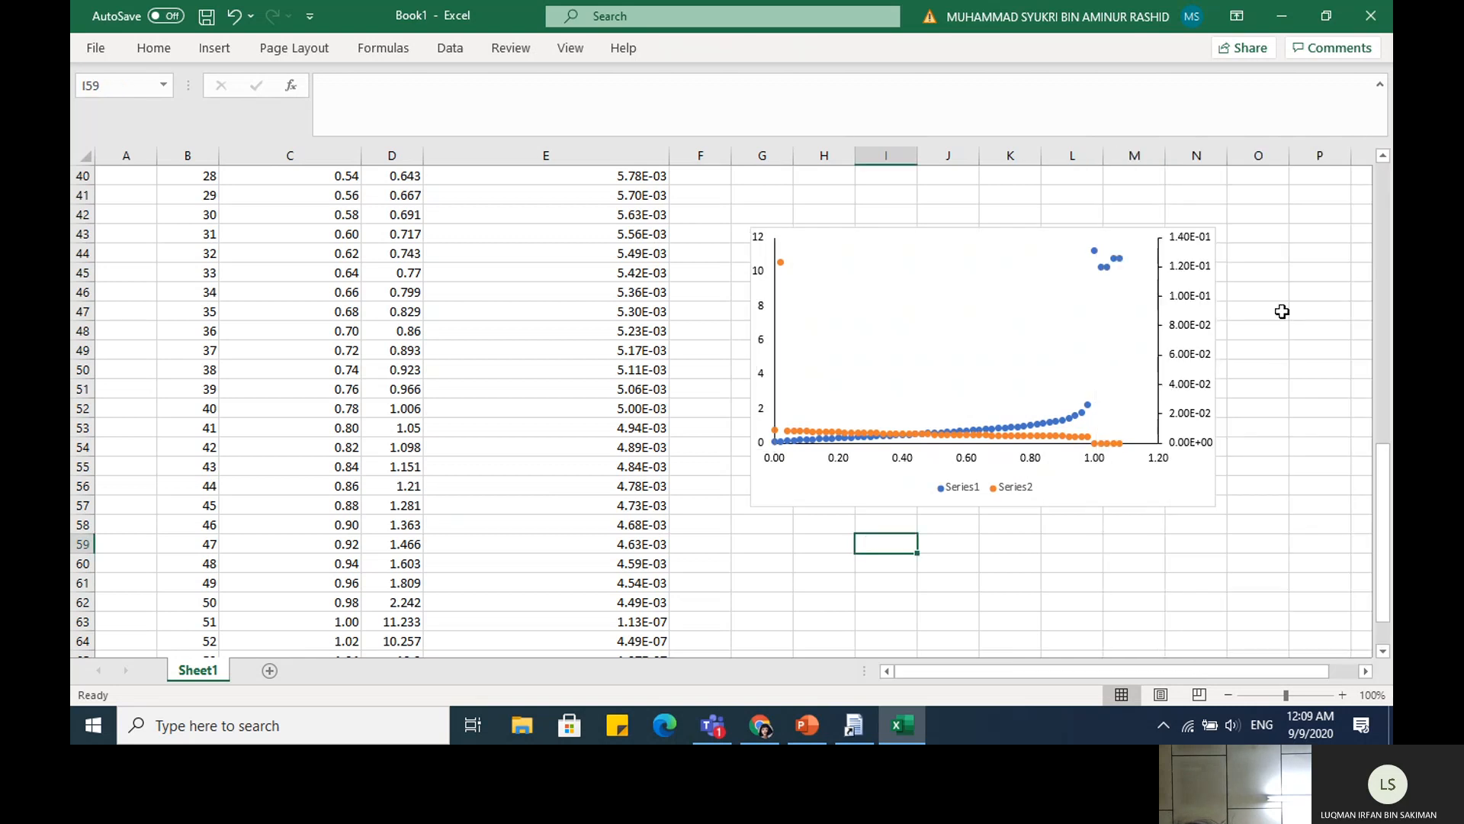
# Add axis titles to the chart's horizontal, primary vertical and secondary vertical axes
pyautogui.click(1154, 320)
pyautogui.click(1240, 250)
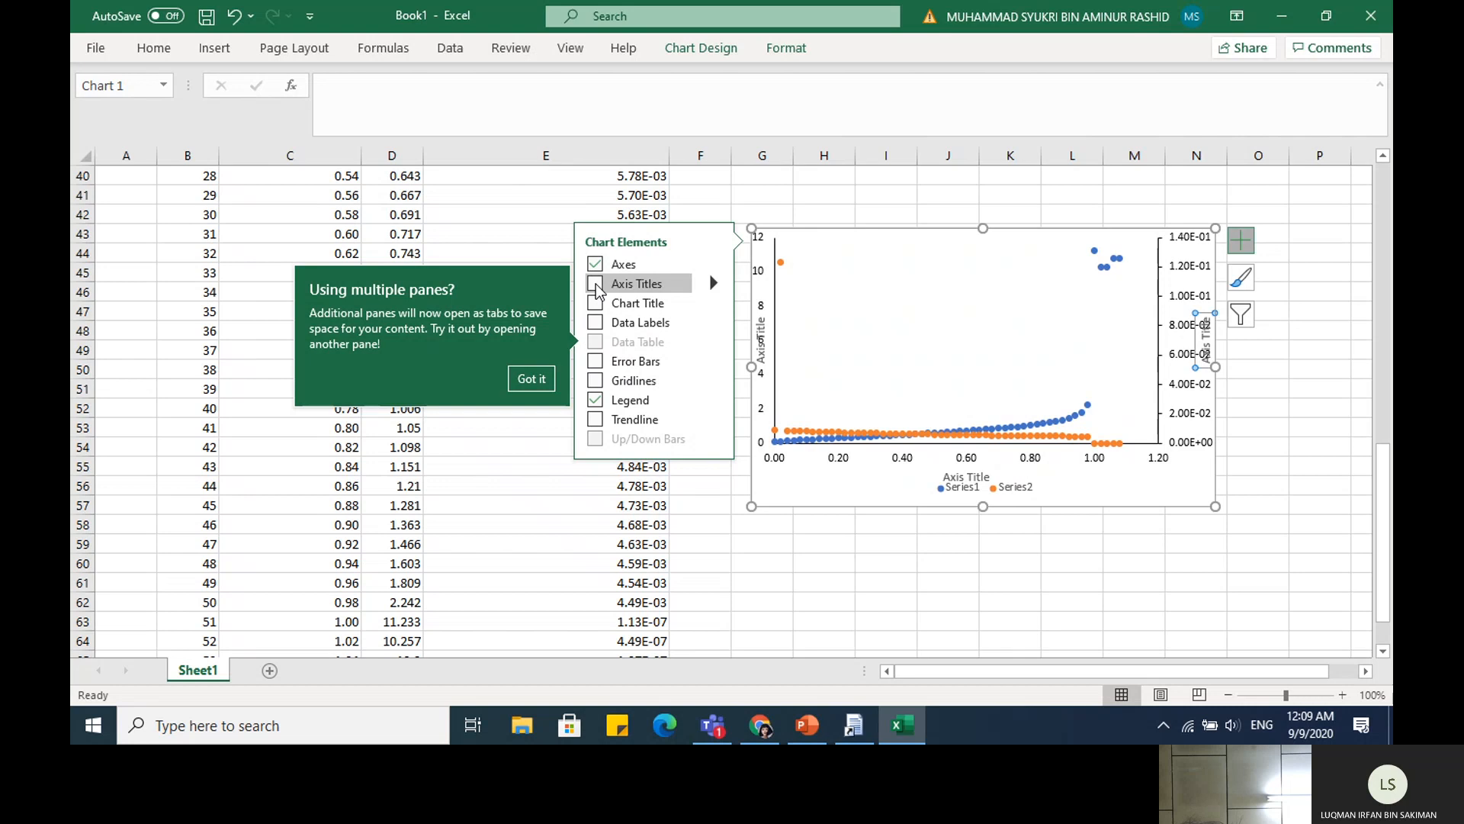
pyautogui.click(595, 285)
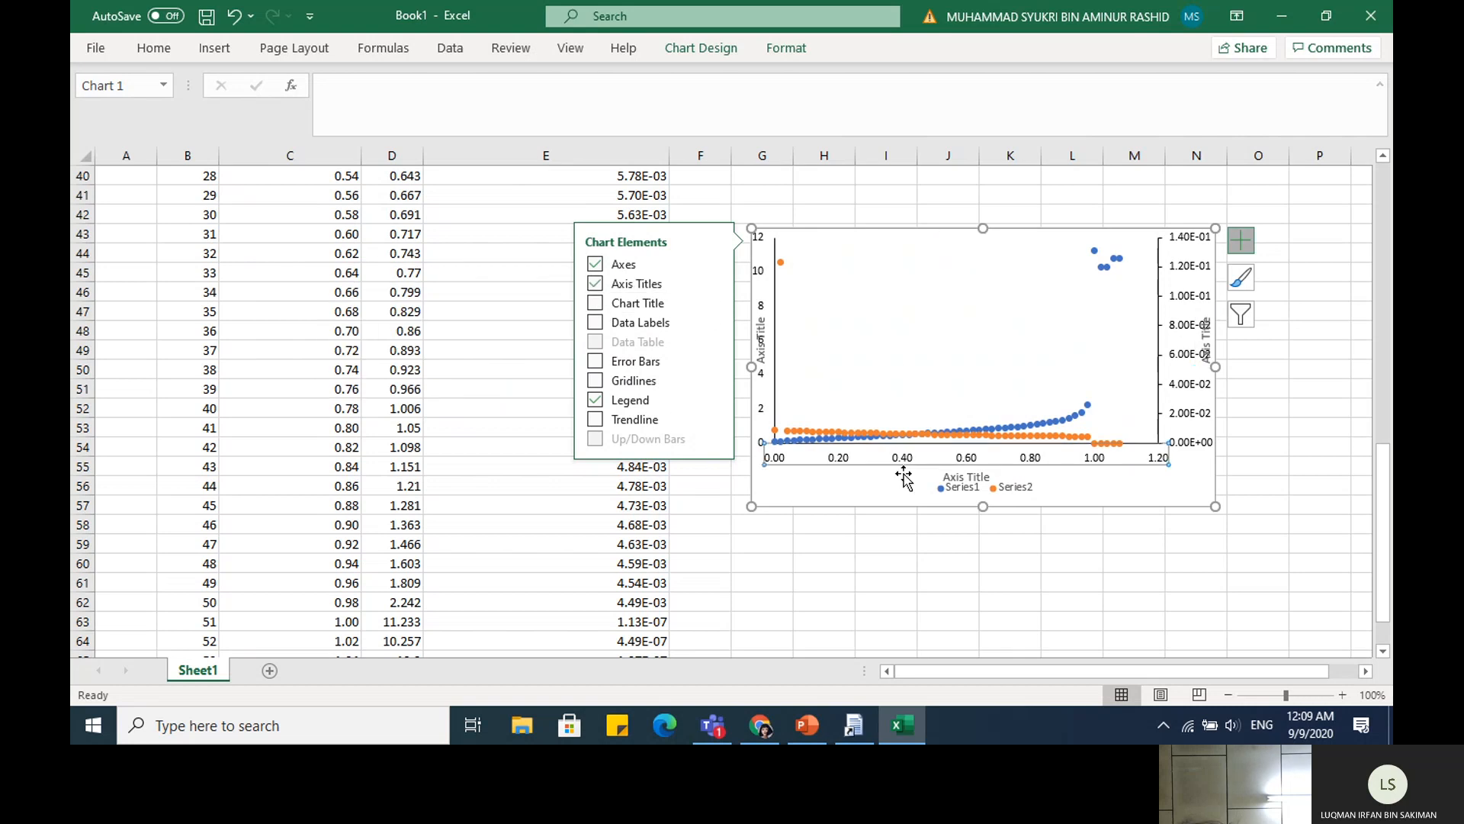
pyautogui.click(908, 541)
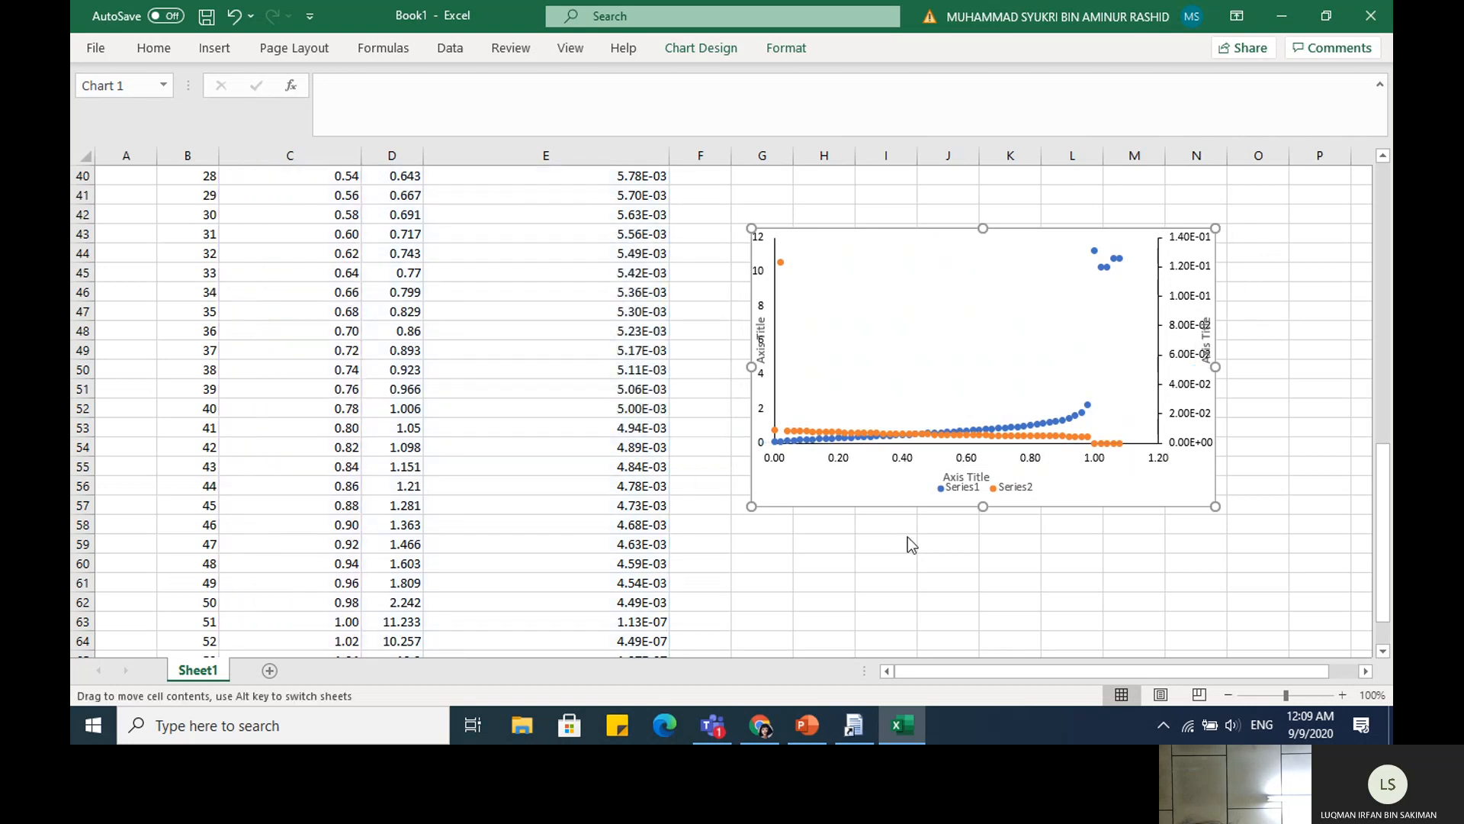
# Widen the chart, then narrow and reposition its plot area so both vertical axis titles clear the axis labels
pyautogui.click(1195, 365)
pyautogui.moveTo(1216, 367); pyautogui.dragTo(1269, 366)
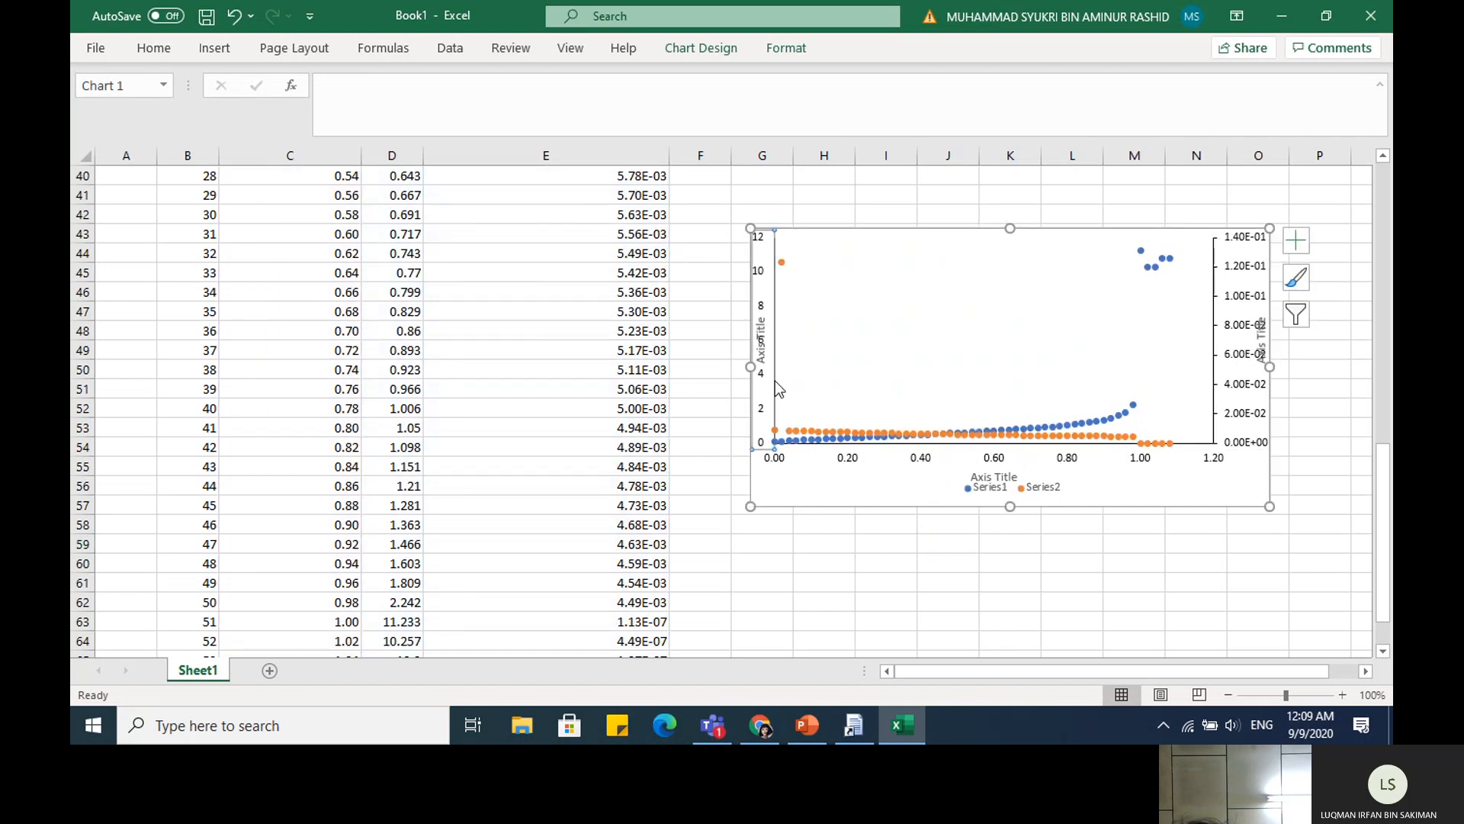
pyautogui.click(862, 434)
pyautogui.click(879, 382)
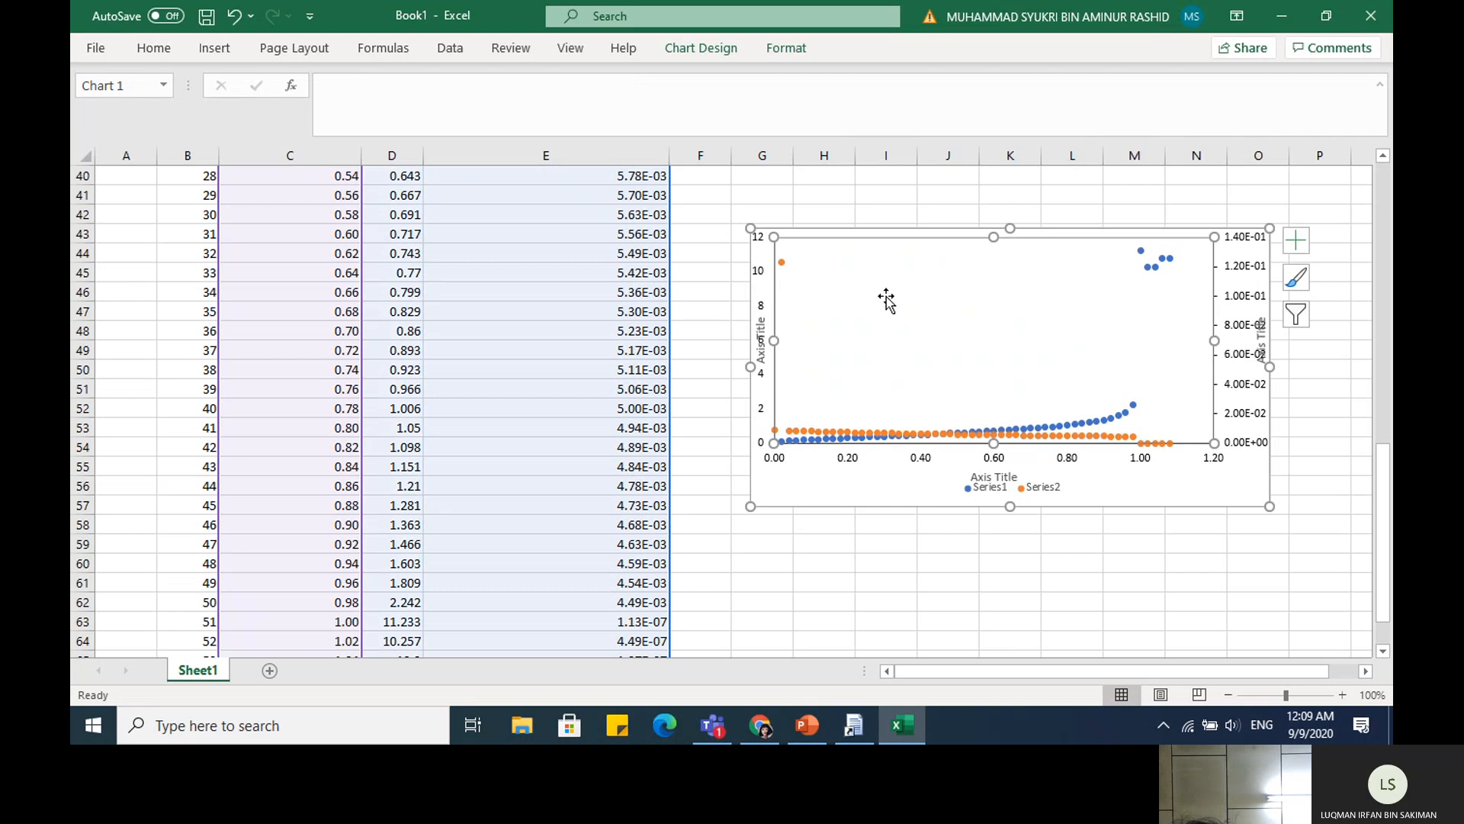
pyautogui.moveTo(779, 340); pyautogui.dragTo(815, 341)
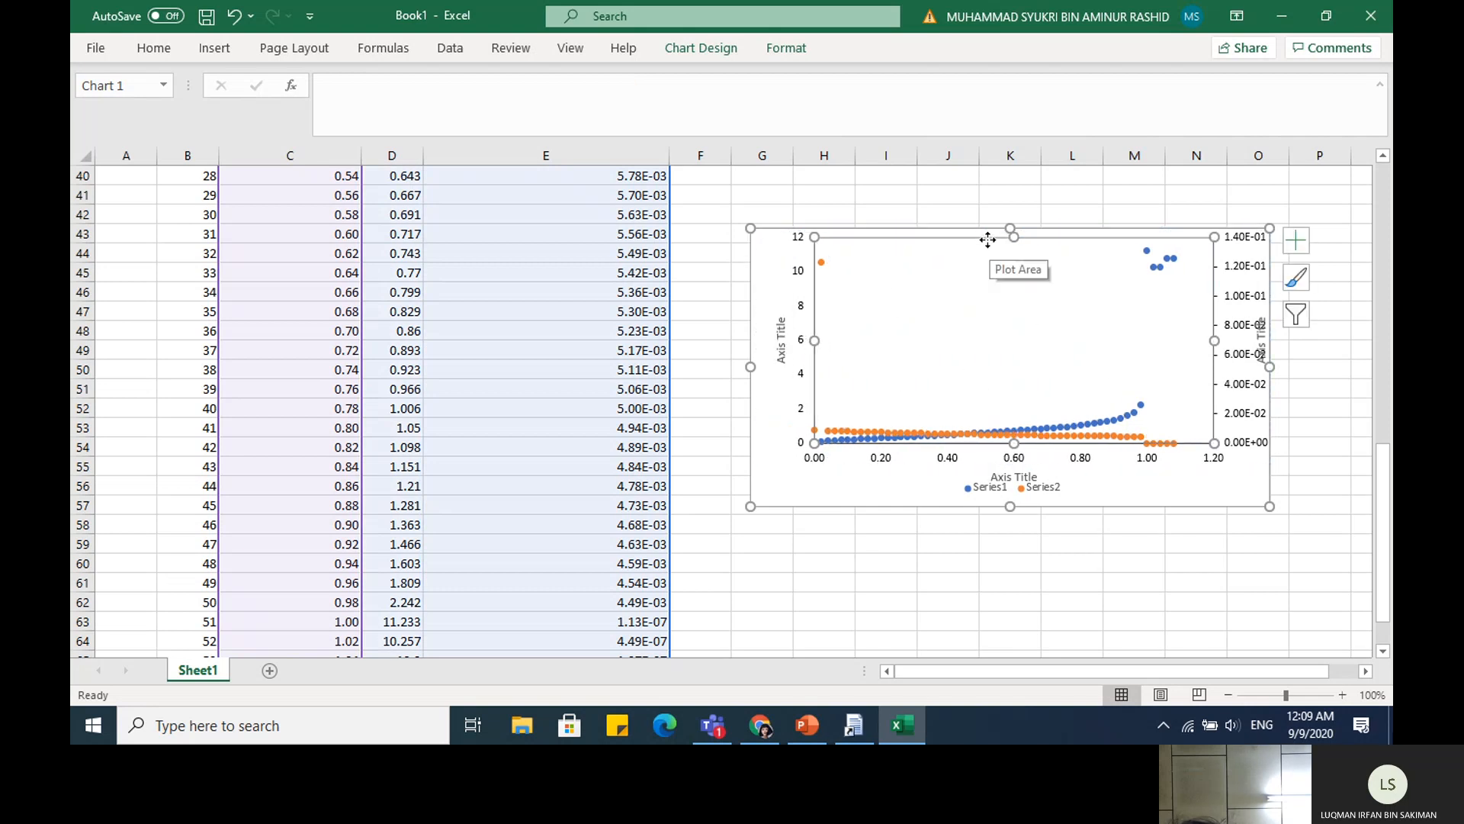
pyautogui.moveTo(987, 239); pyautogui.dragTo(974, 261)
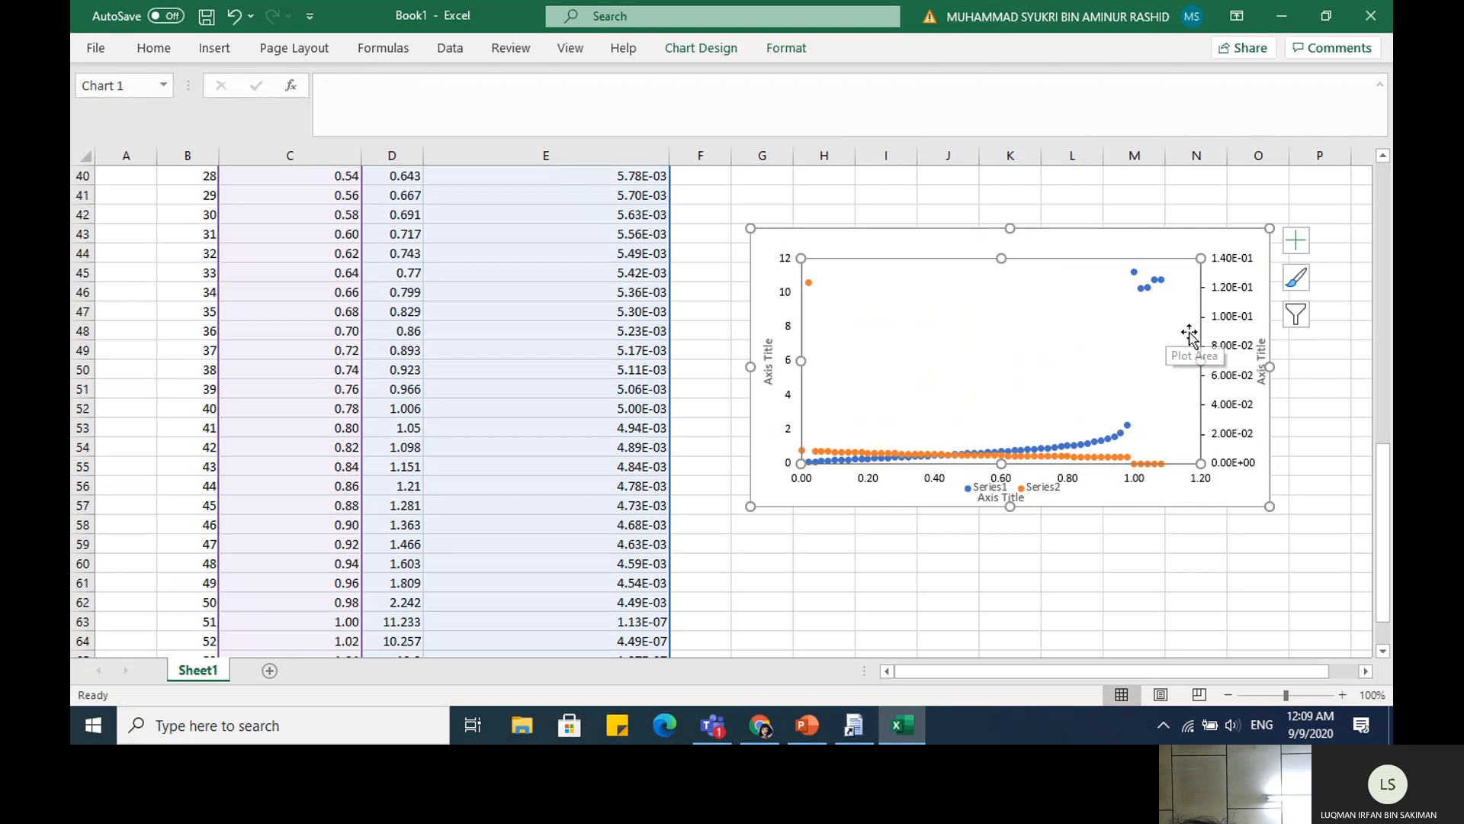
pyautogui.moveTo(1200, 359)
pyautogui.mouseDown()
pyautogui.moveTo(1170, 363)
pyautogui.moveTo(1195, 367)
pyautogui.mouseUp()
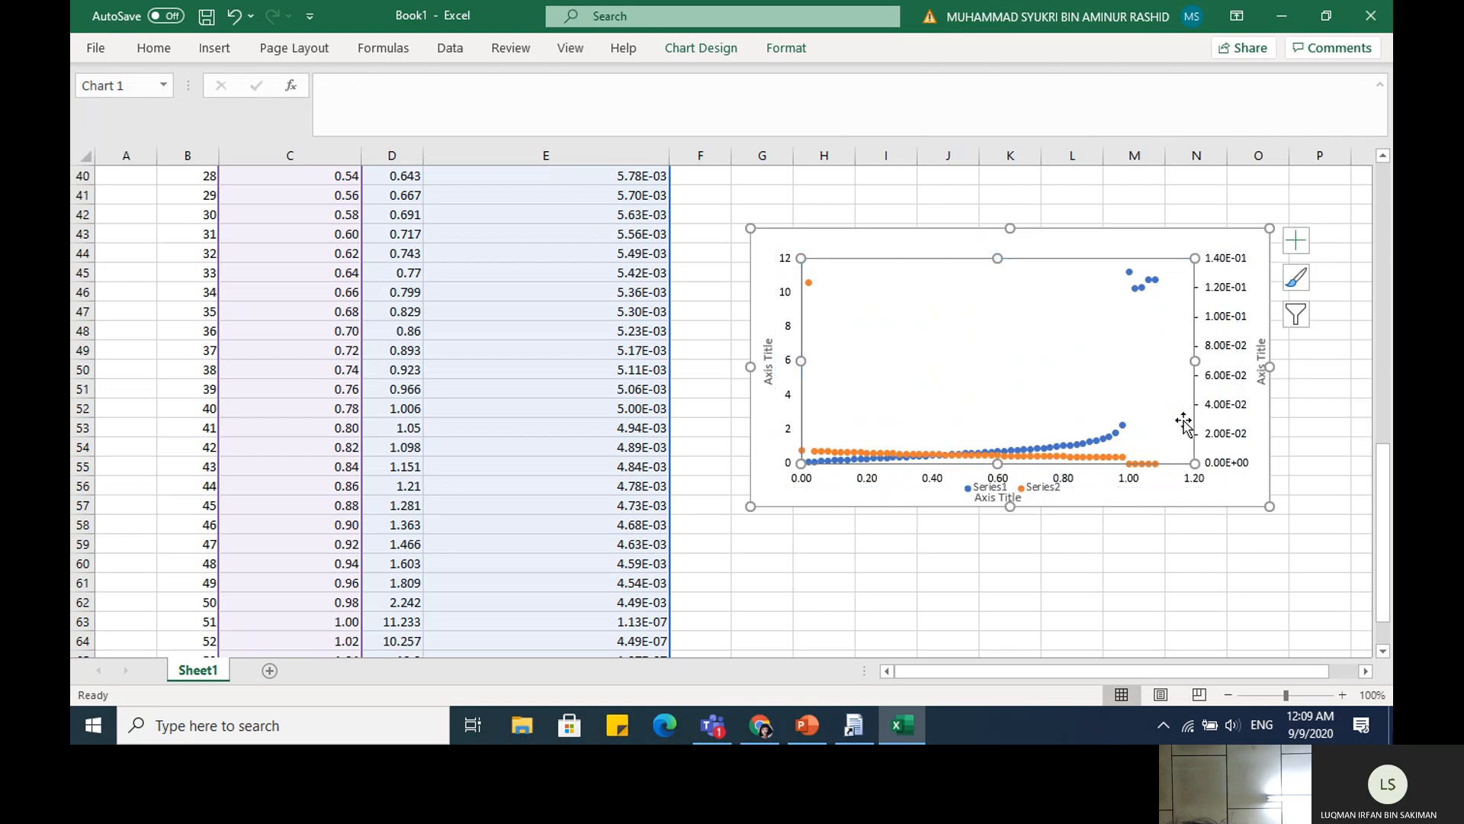
# Replace the primary vertical axis title's placeholder text with "pH[/]"
pyautogui.click(772, 376)
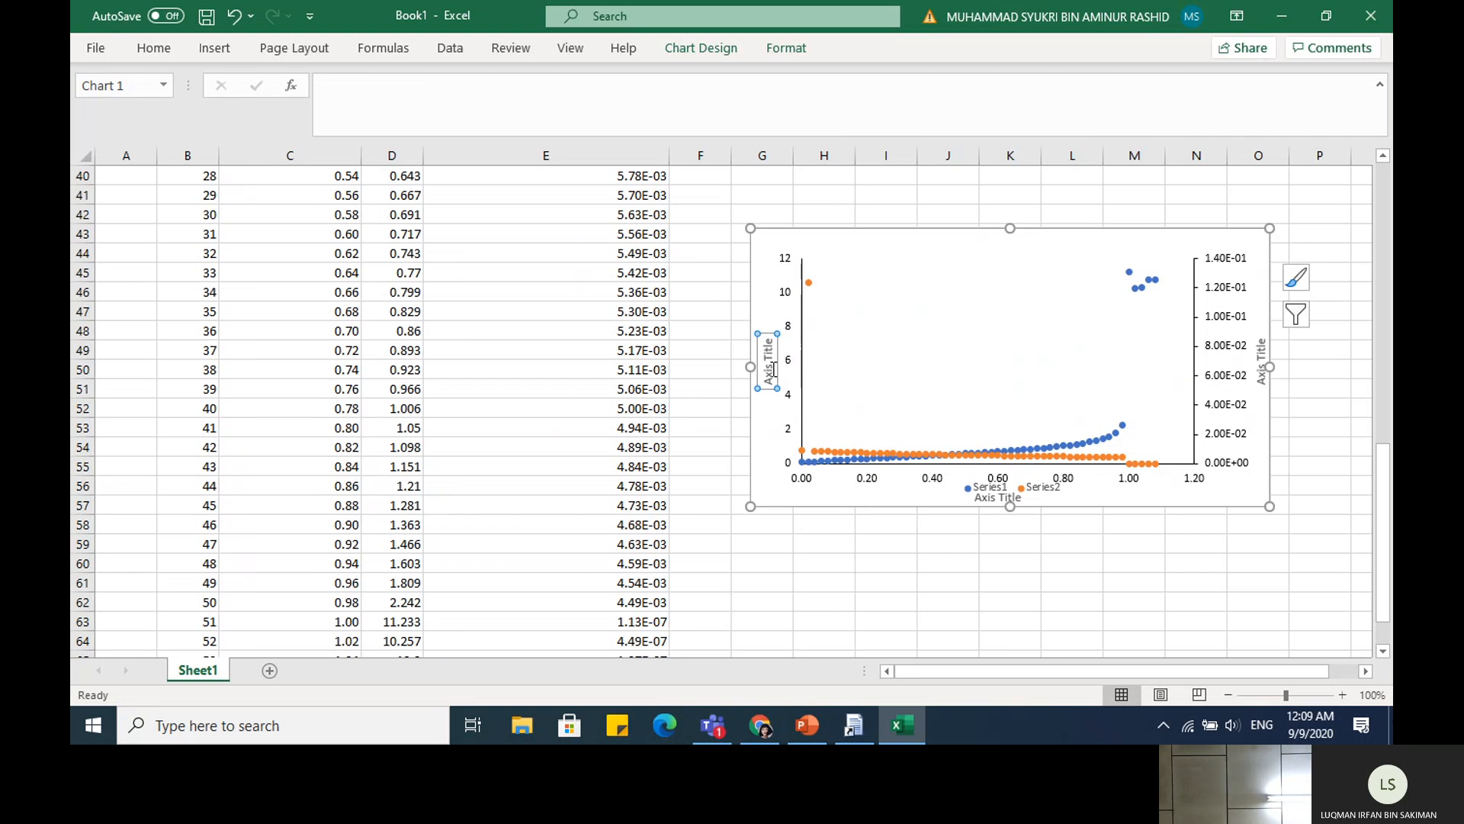
pyautogui.doubleClick(773, 369)
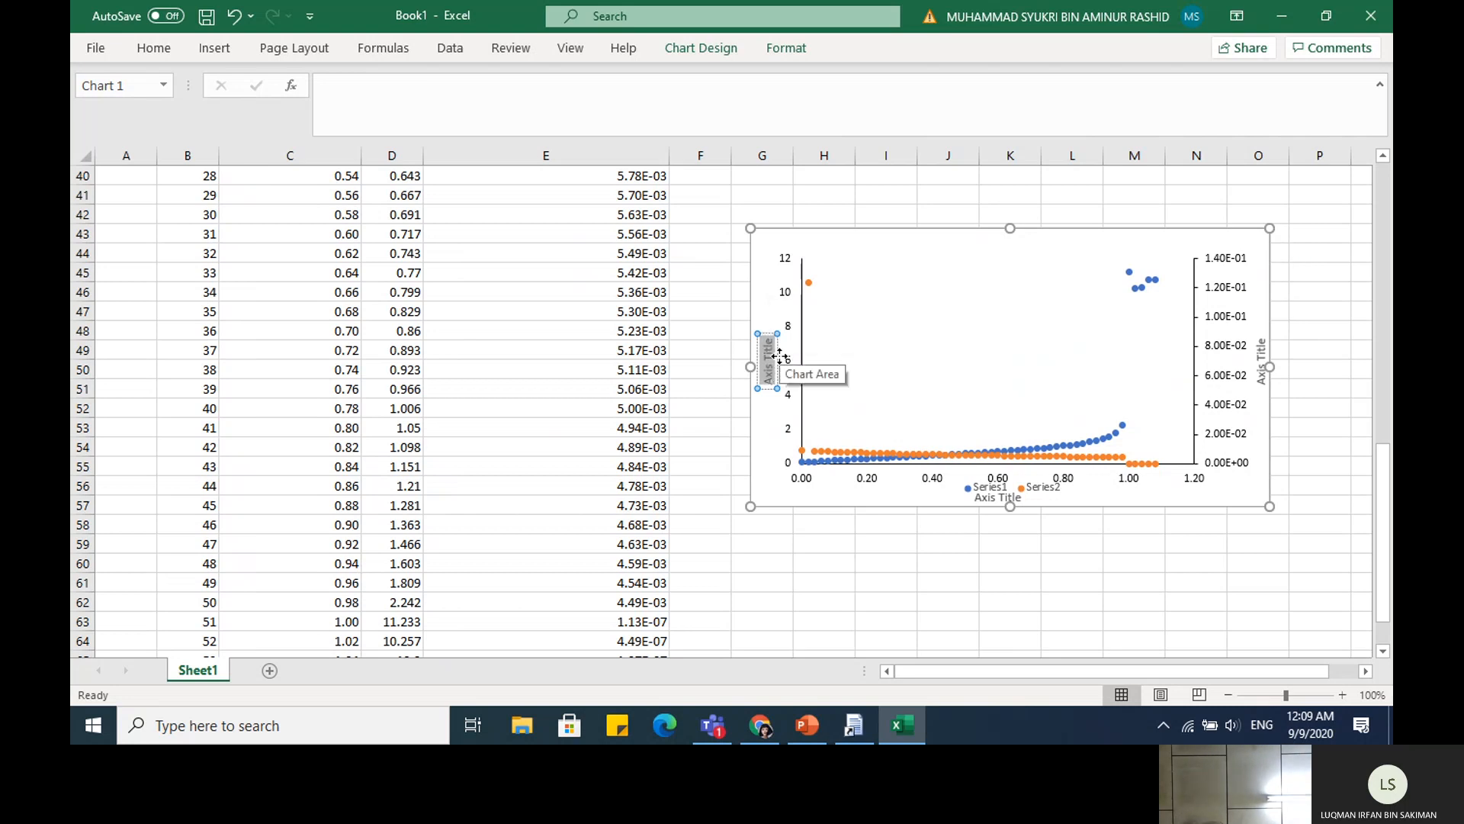
pyautogui.write('pH')
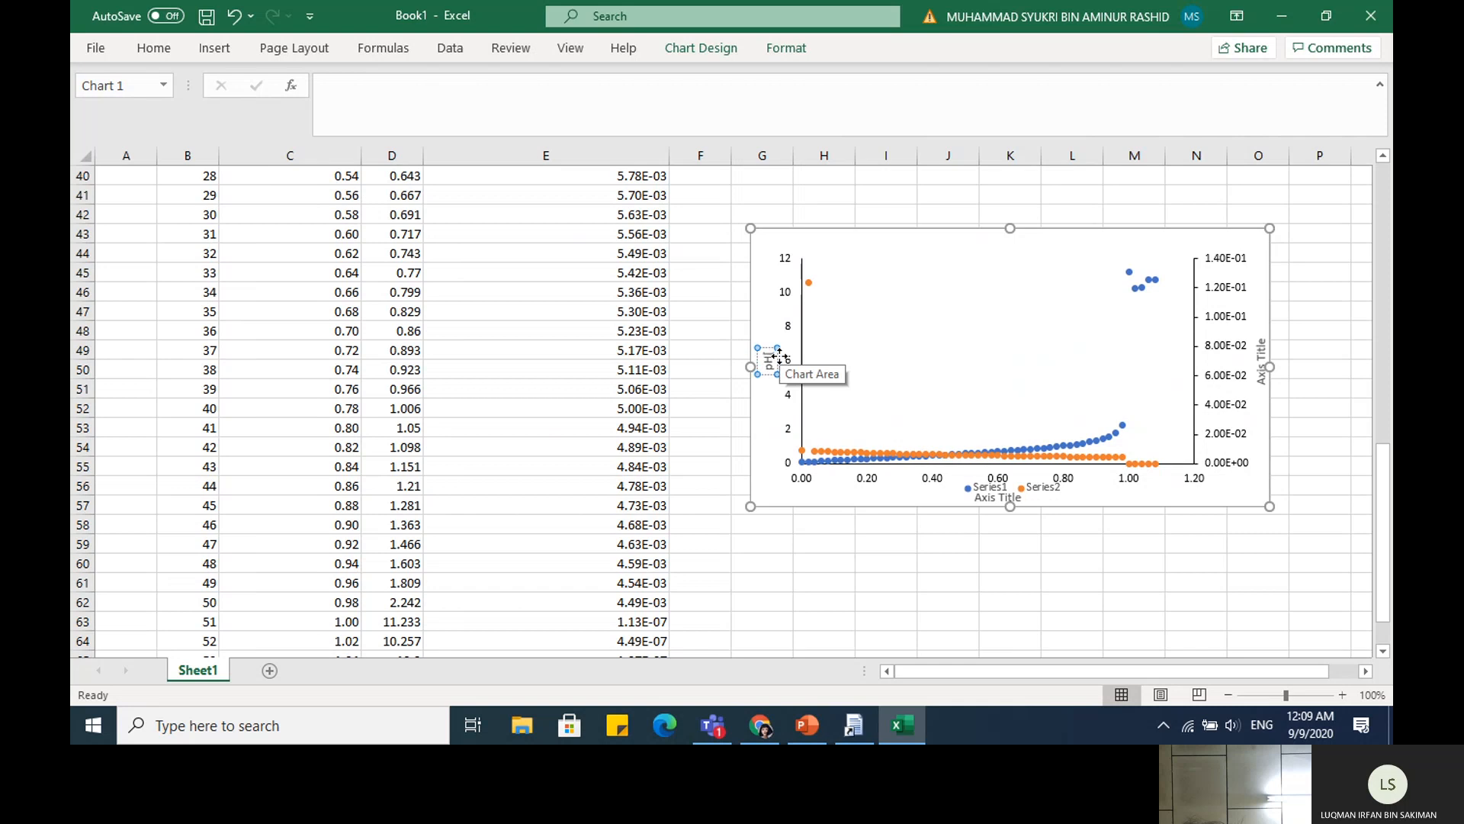
pyautogui.write('[/]')
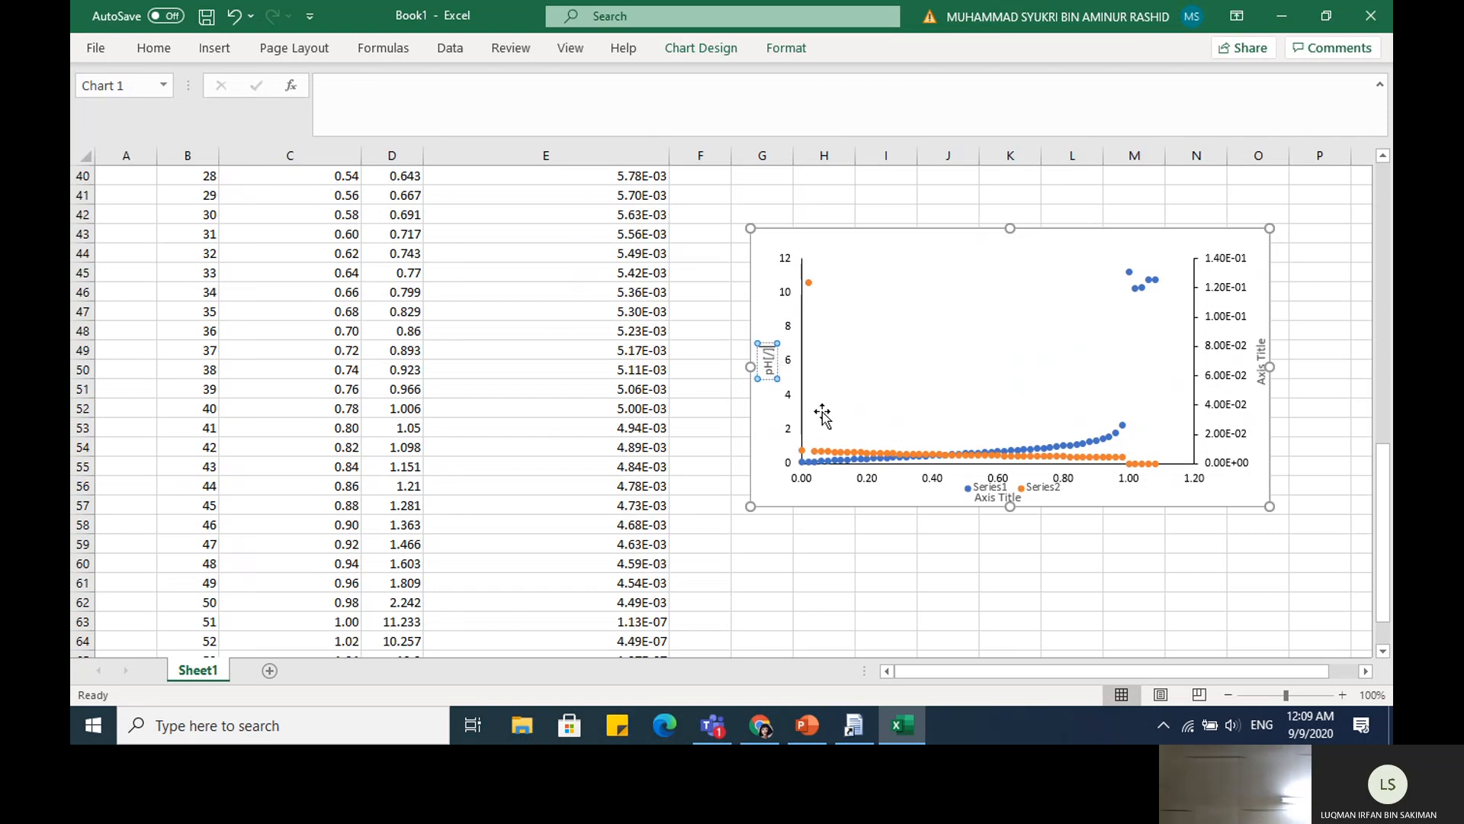
pyautogui.press('Return')
pyautogui.press('BackSpace')
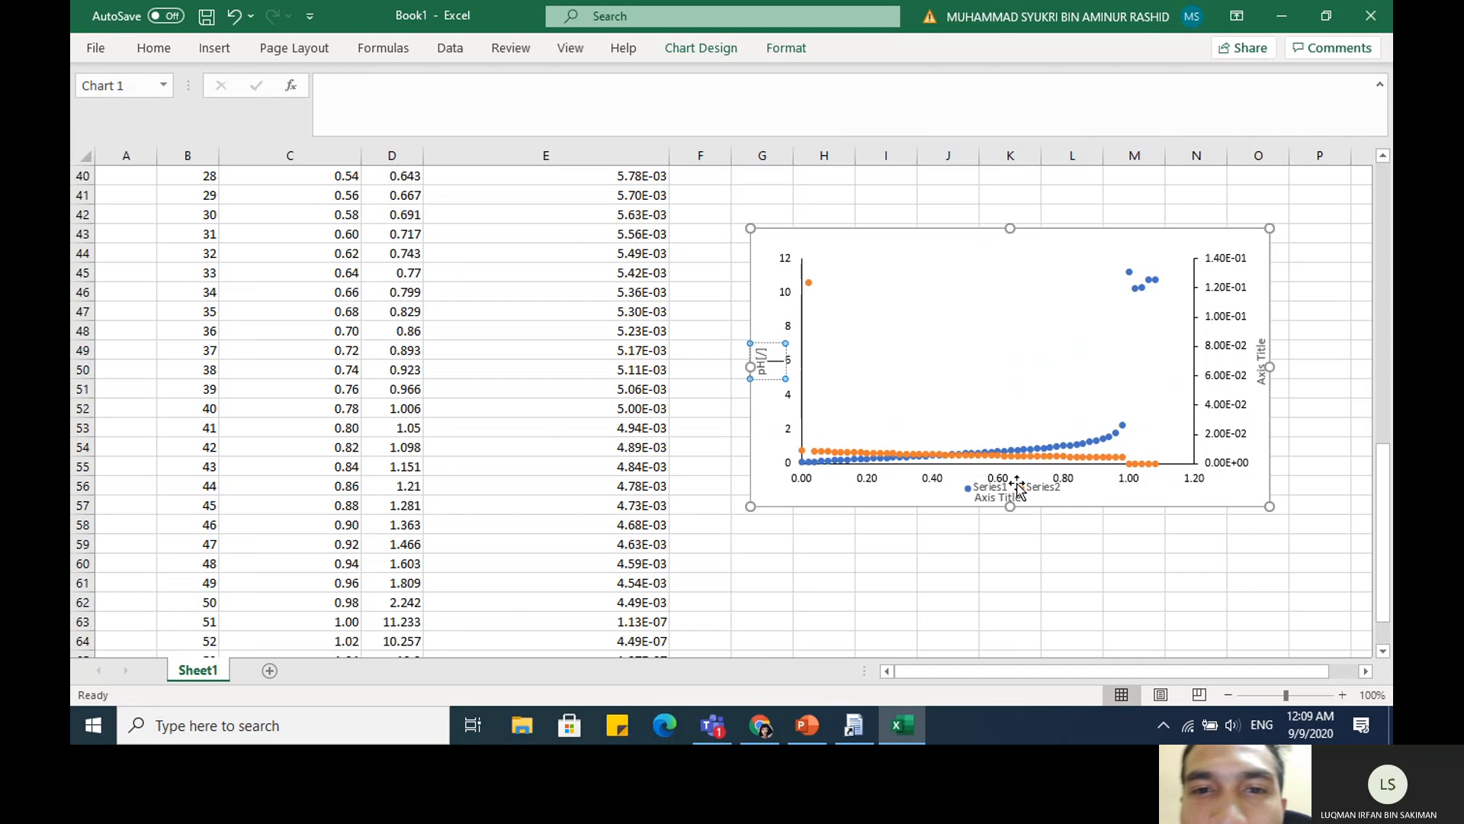
# Make the chart taller and raise the plot area's lower edge so the horizontal axis title clears the legend
pyautogui.click(990, 490)
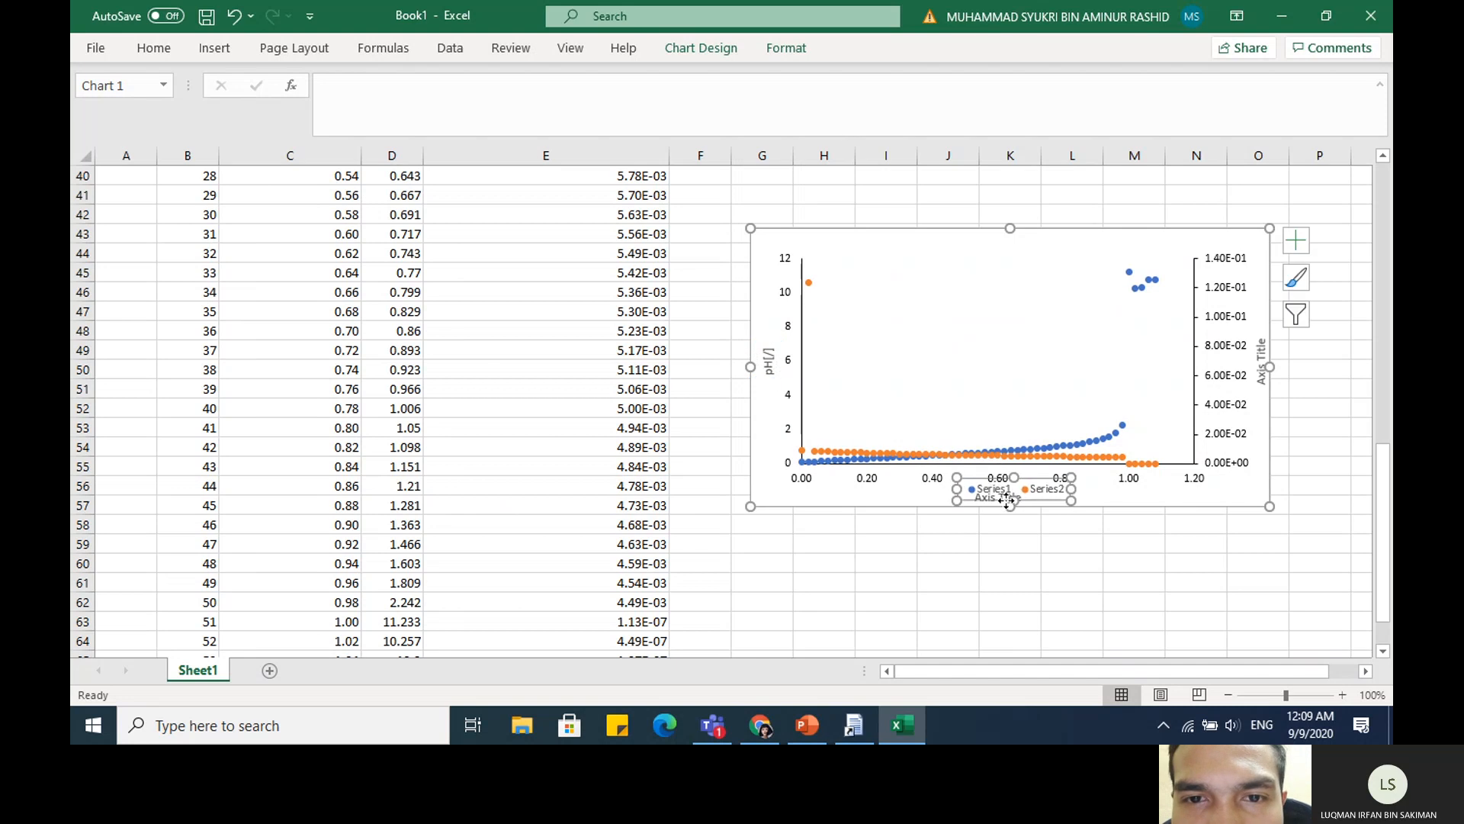
pyautogui.moveTo(1016, 507); pyautogui.dragTo(1020, 536)
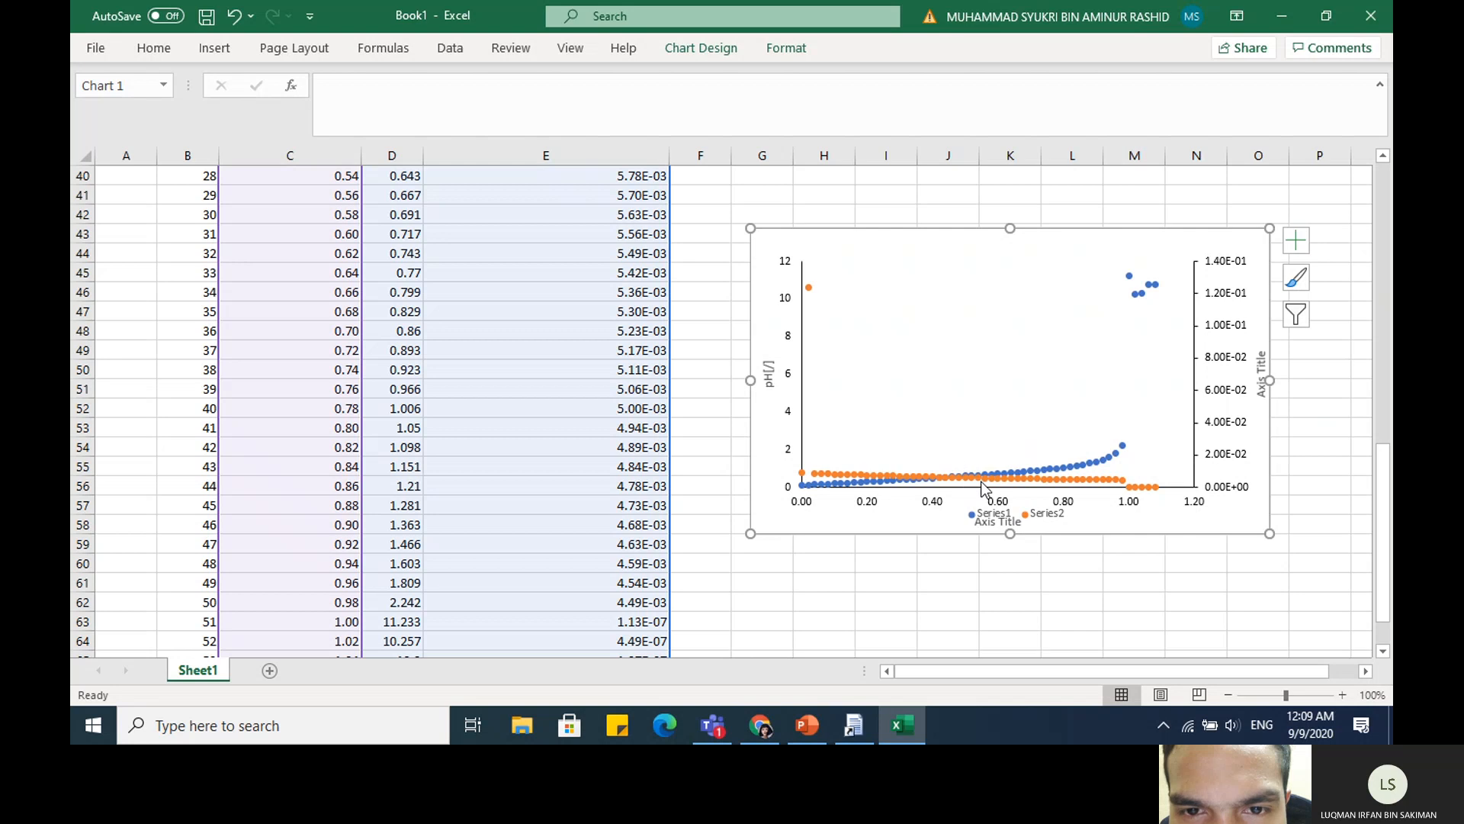
pyautogui.click(963, 481)
pyautogui.click(996, 501)
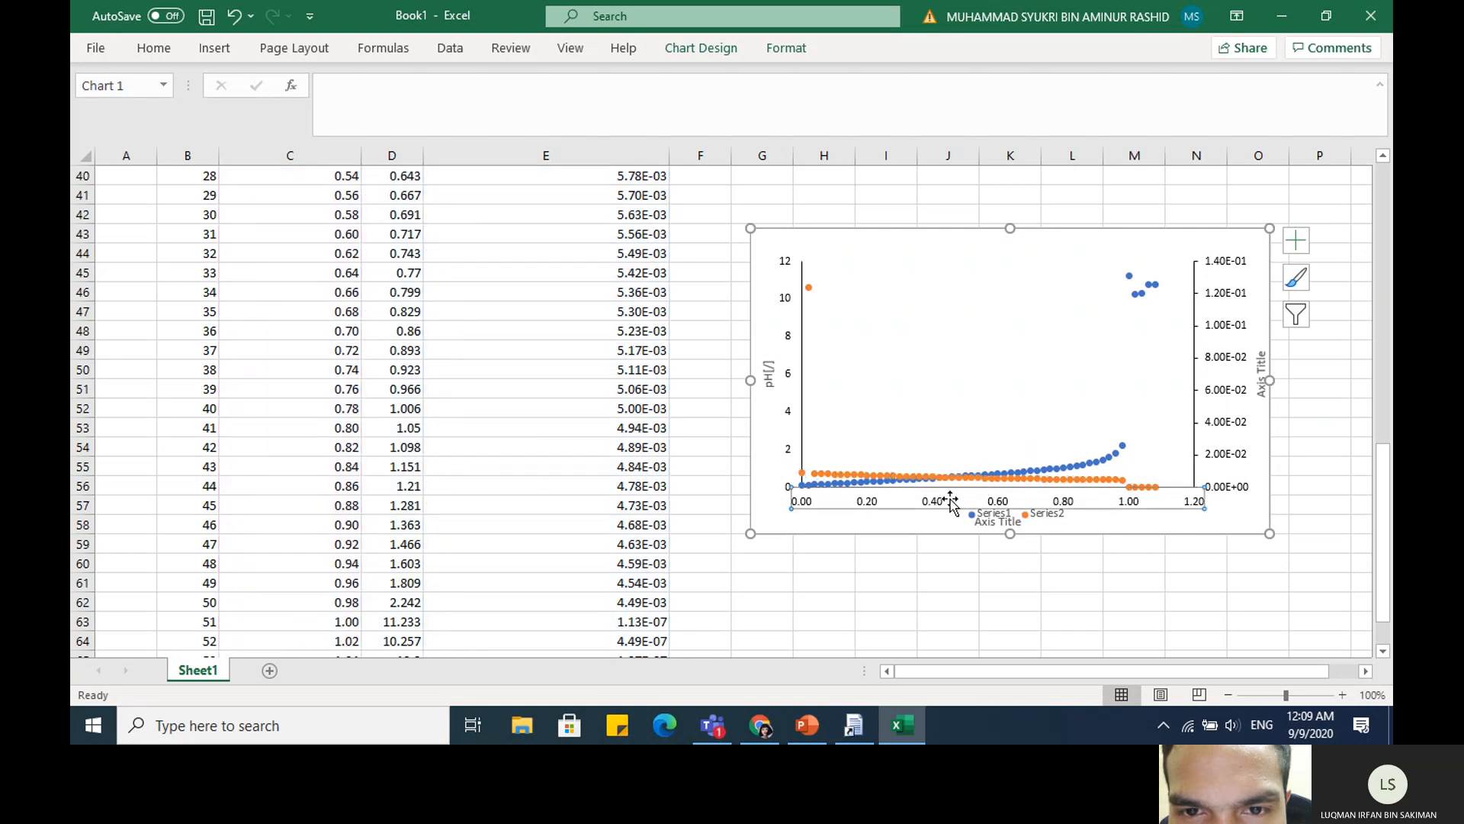
pyautogui.click(1014, 436)
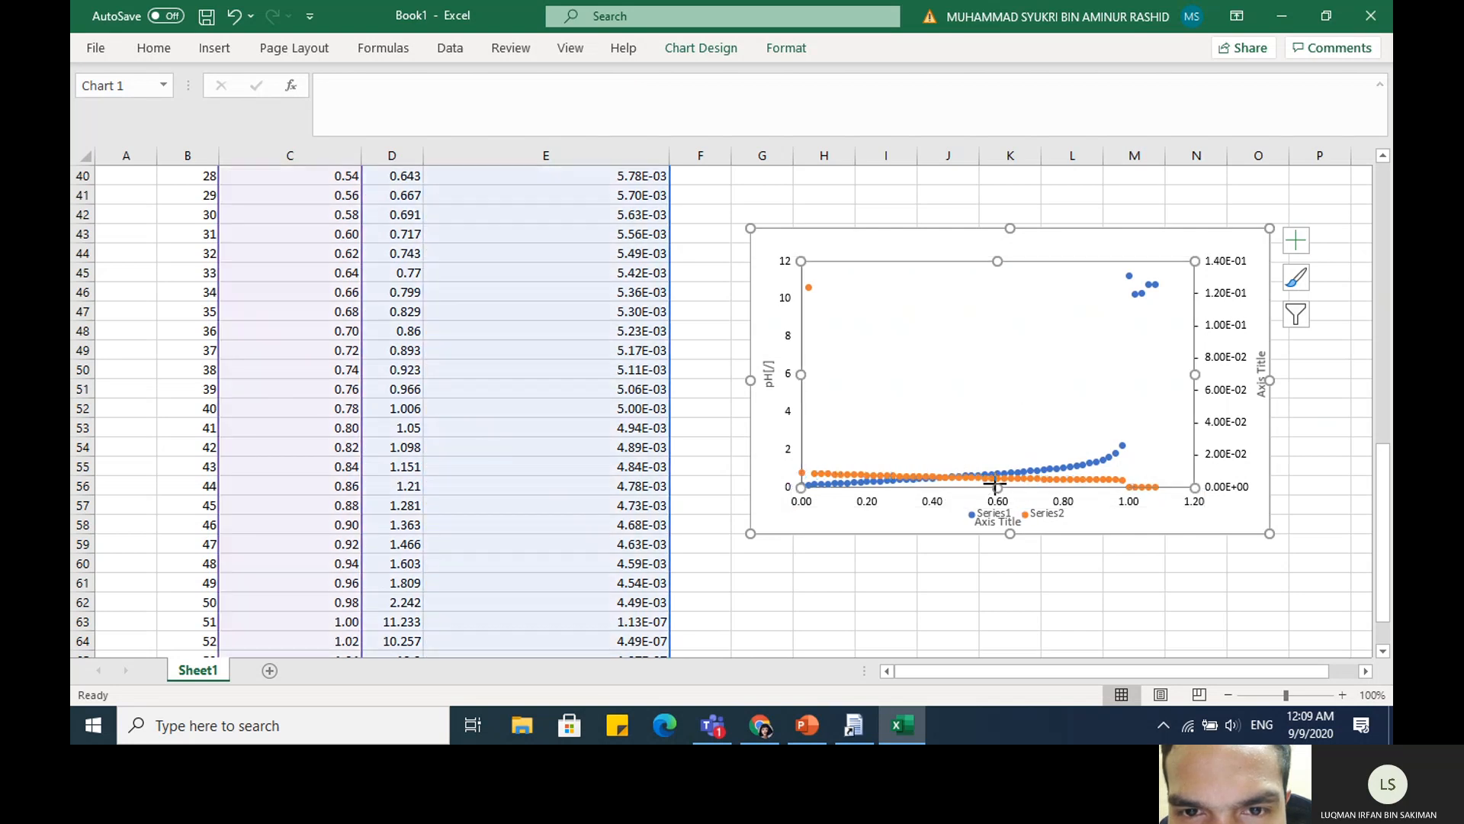
pyautogui.moveTo(995, 485); pyautogui.dragTo(1004, 458)
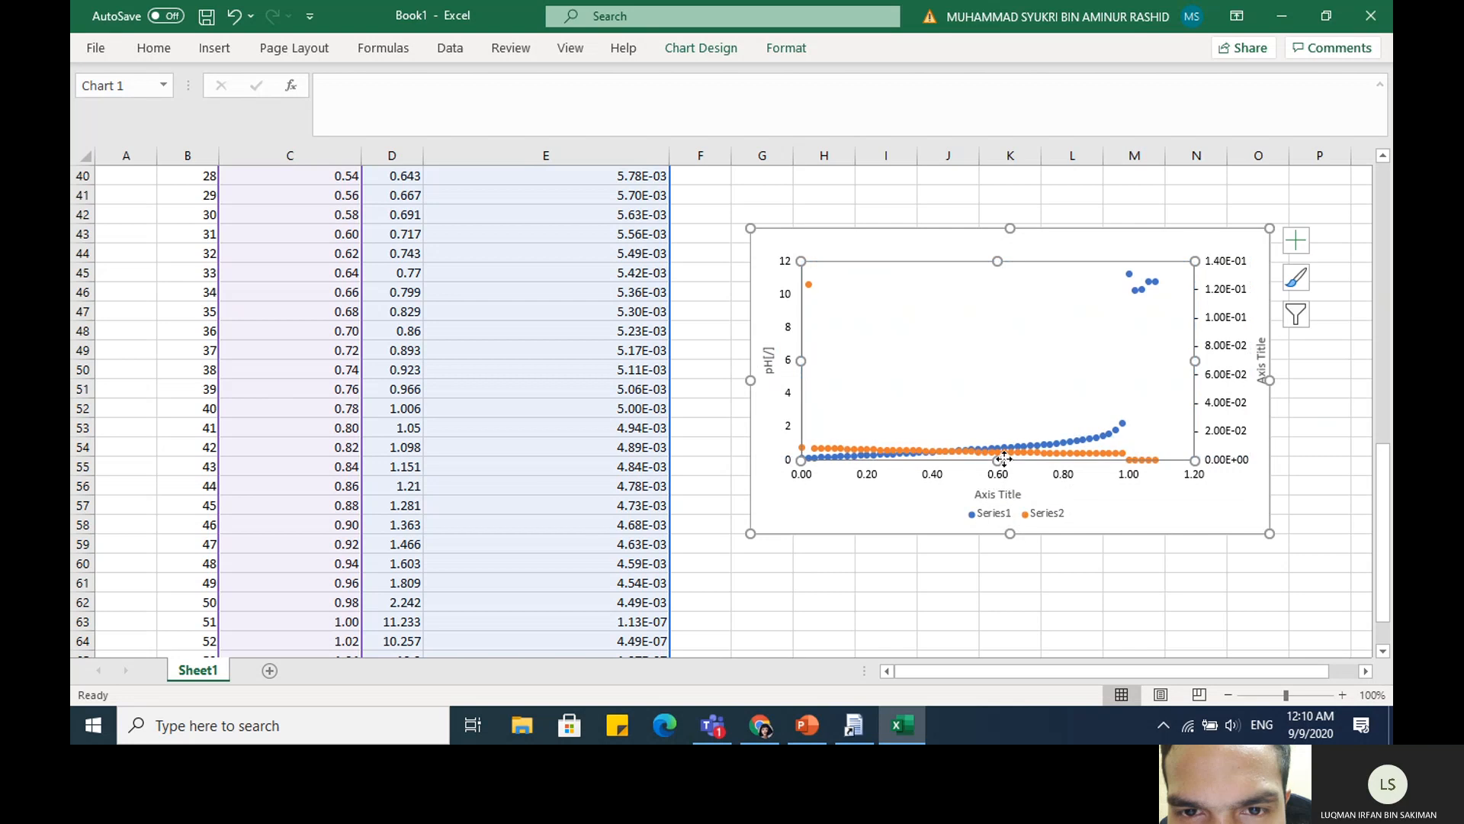
# Replace the horizontal axis title's placeholder text with "Volume of Ca(OH)2 [L]"
pyautogui.click(1004, 499)
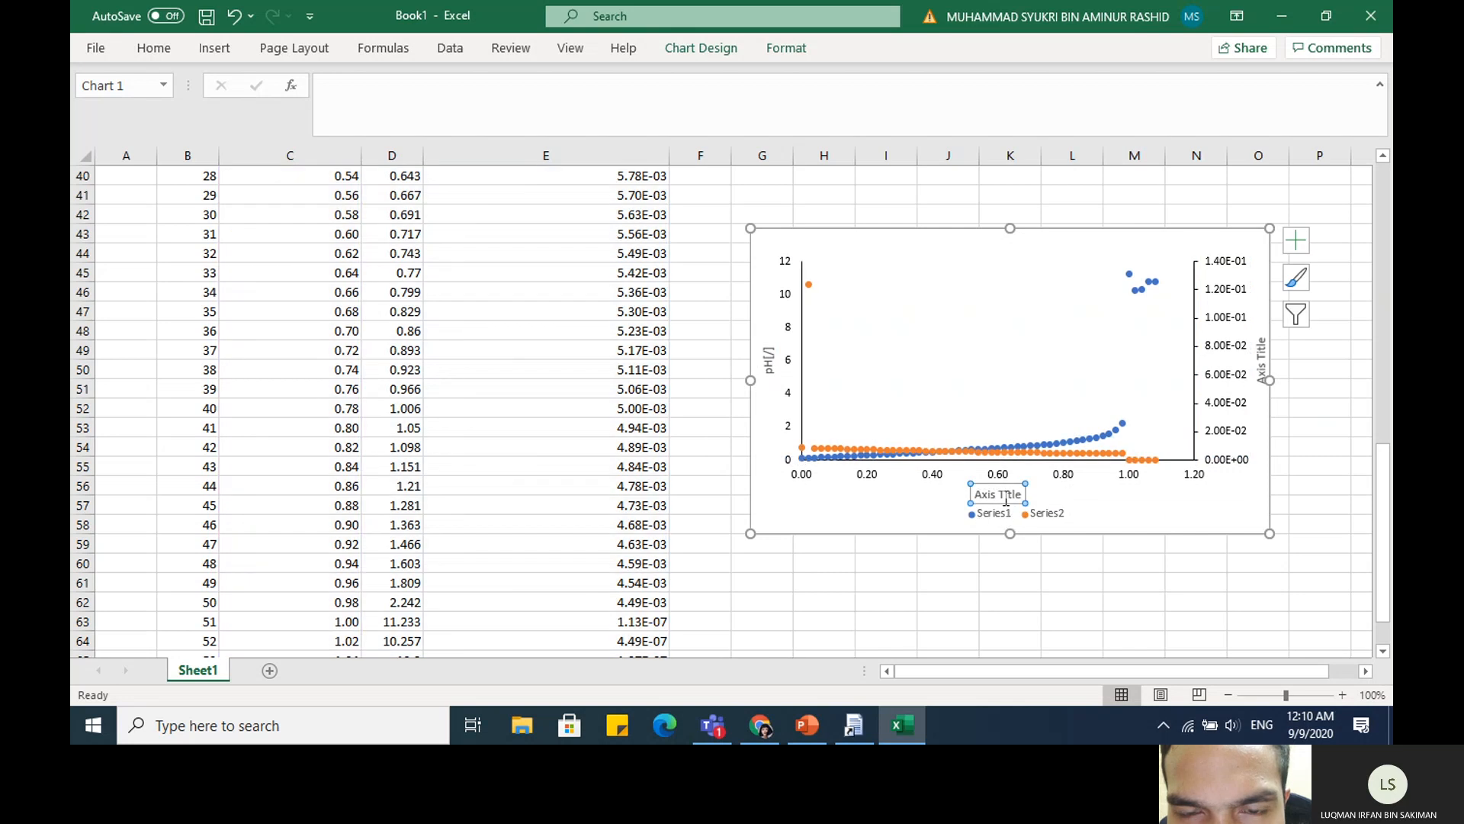
pyautogui.doubleClick(1007, 495)
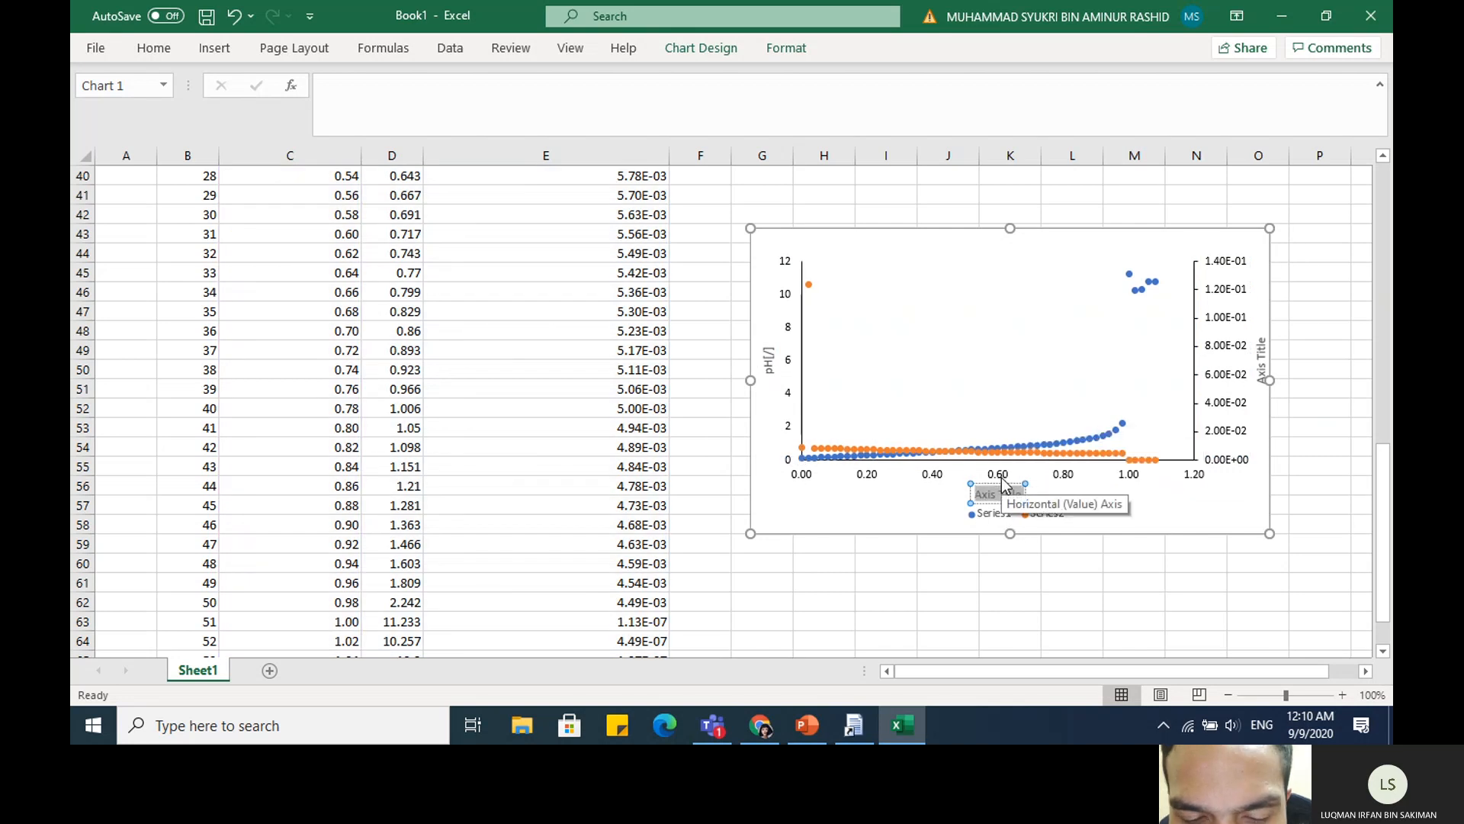
pyautogui.write('V')
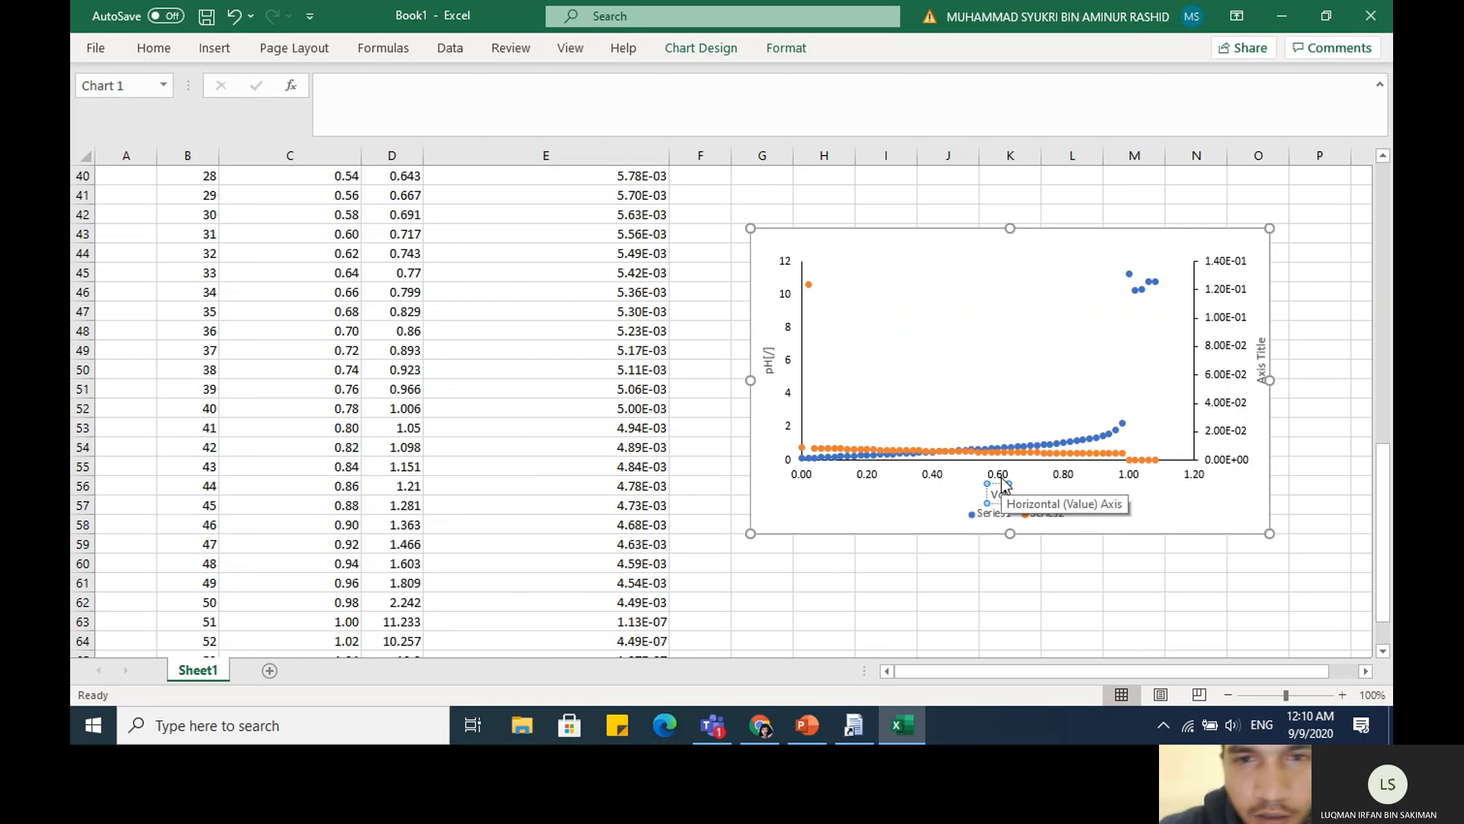
pyautogui.write('olume o')
pyautogui.write('f ')
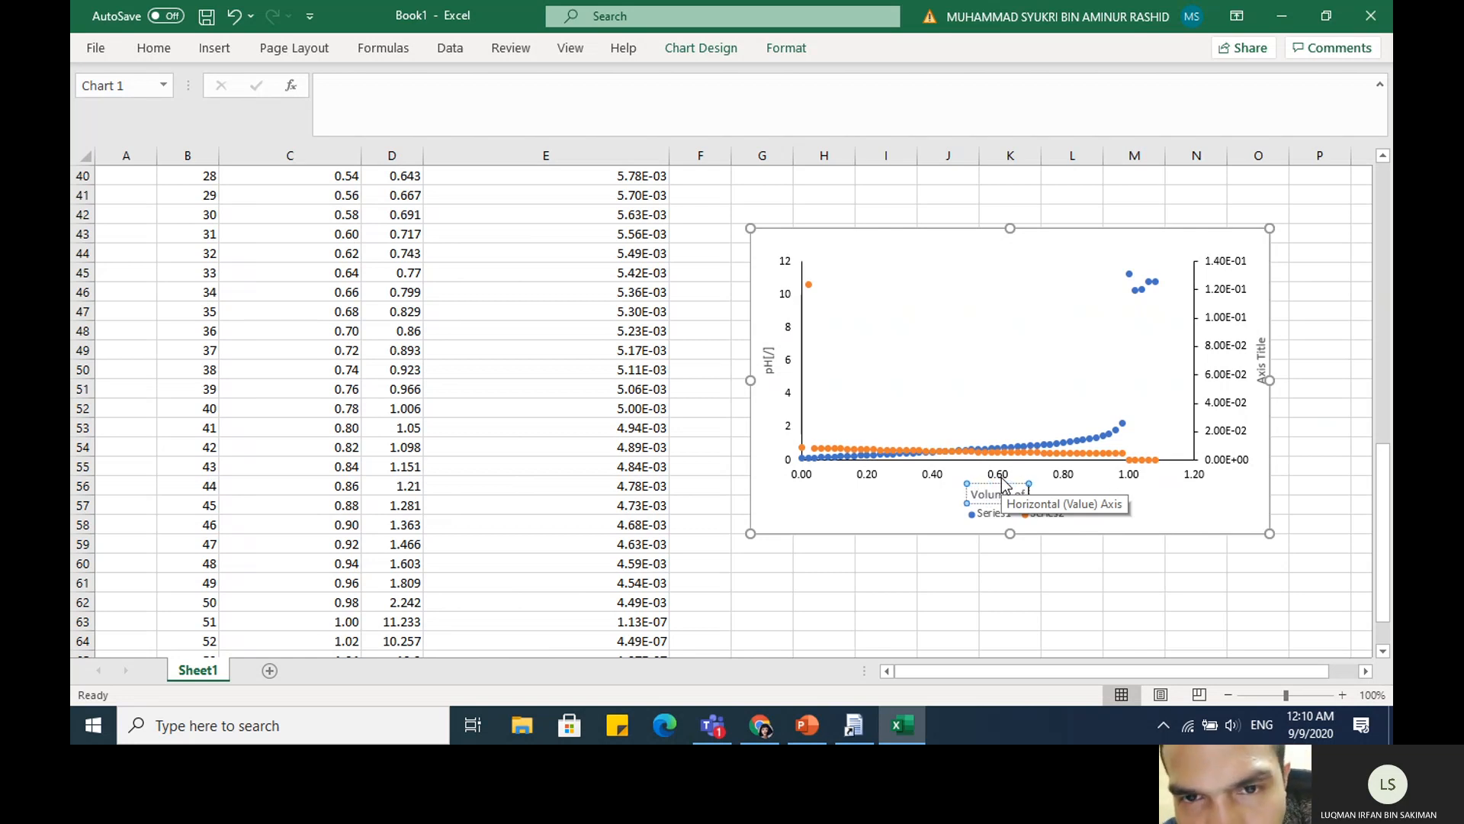
pyautogui.write('Ca')
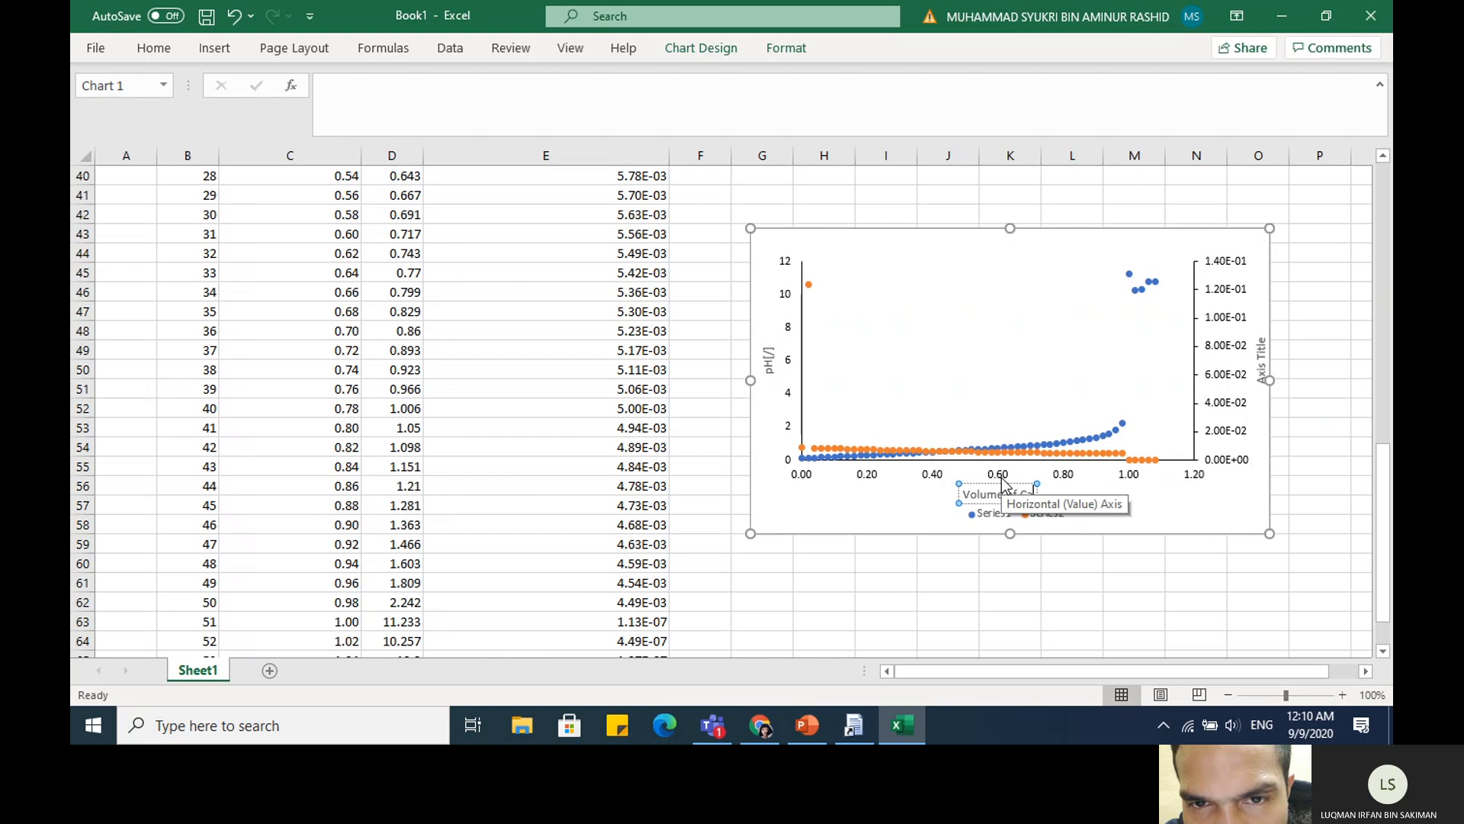
pyautogui.write('(OH)2')
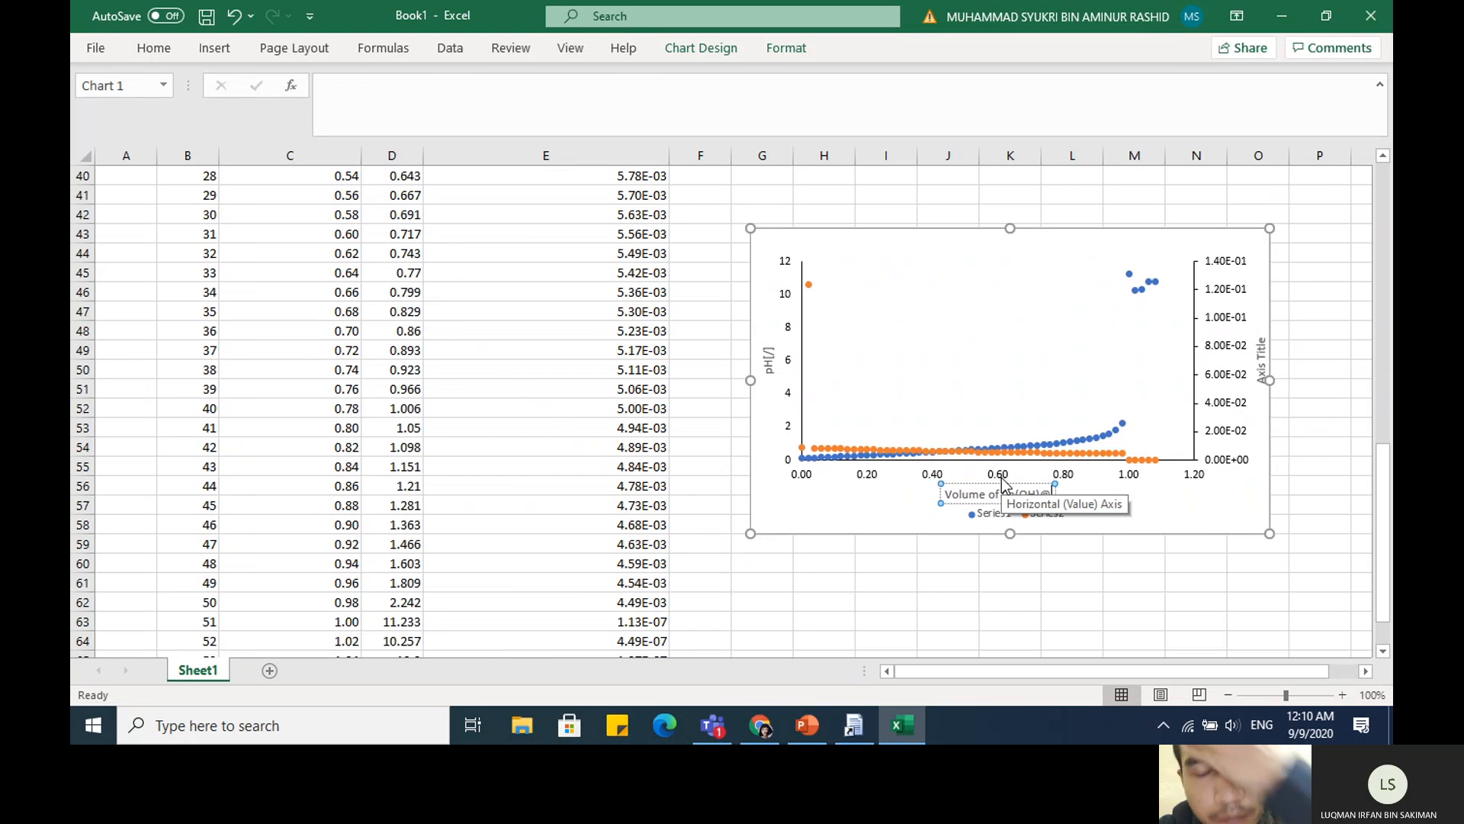
pyautogui.press('BackSpace')
pyautogui.write('2')
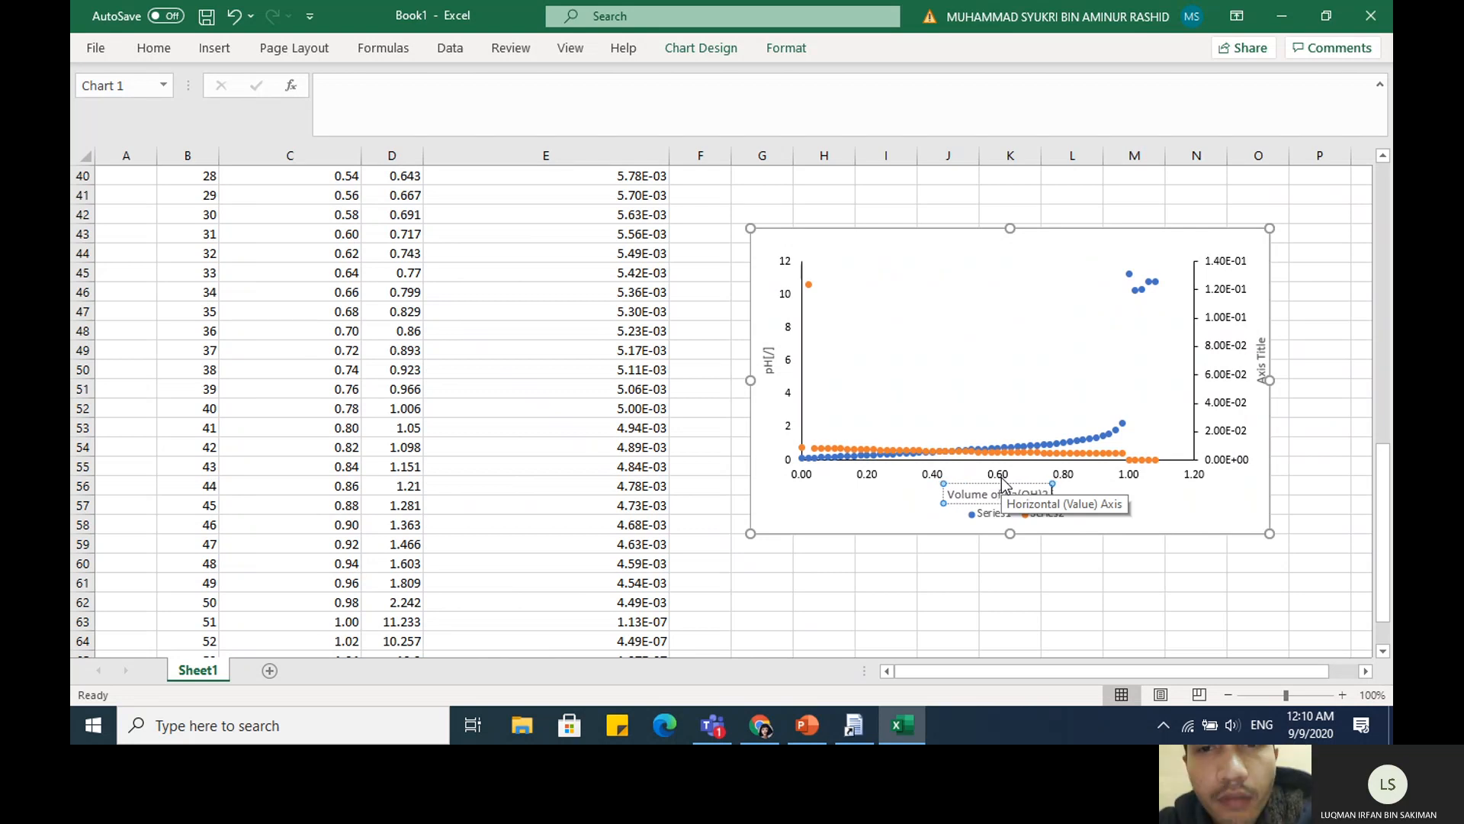
pyautogui.write(' [L')
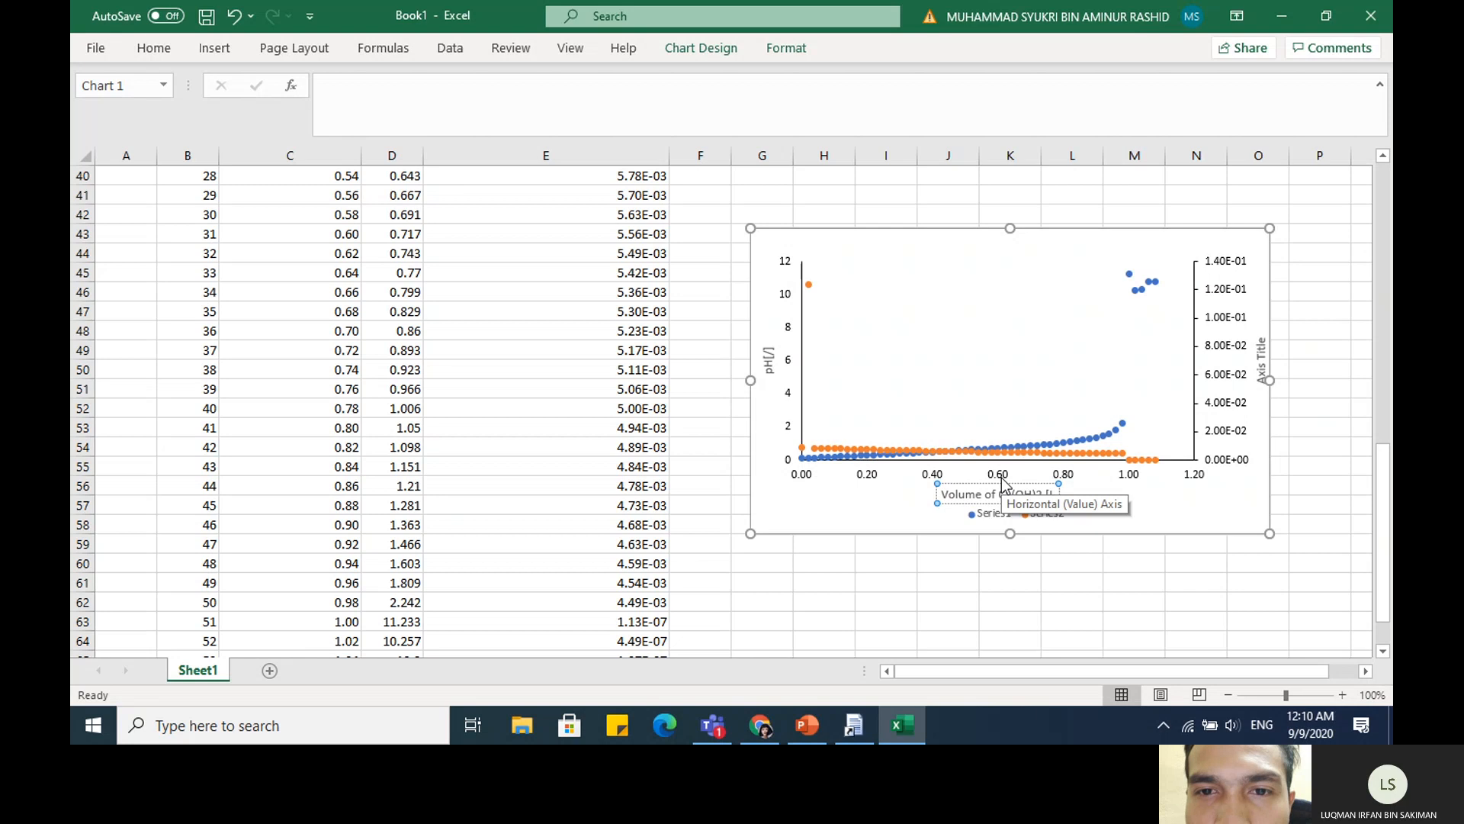
pyautogui.write(']')
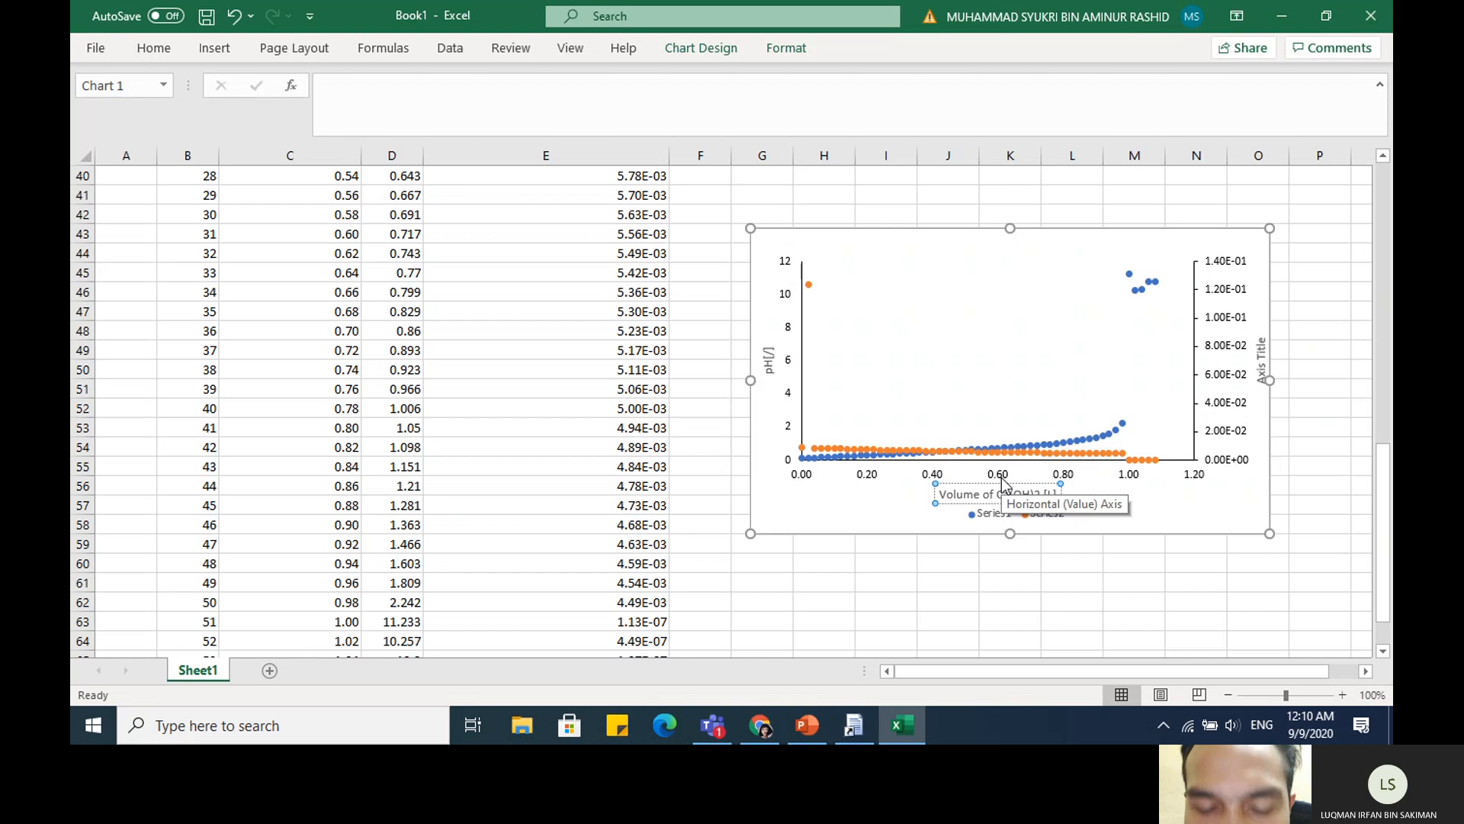
# Replace the secondary vertical axis title's placeholder text with "Total dissolved Cd concentration [mol/L]"
pyautogui.click(1262, 366)
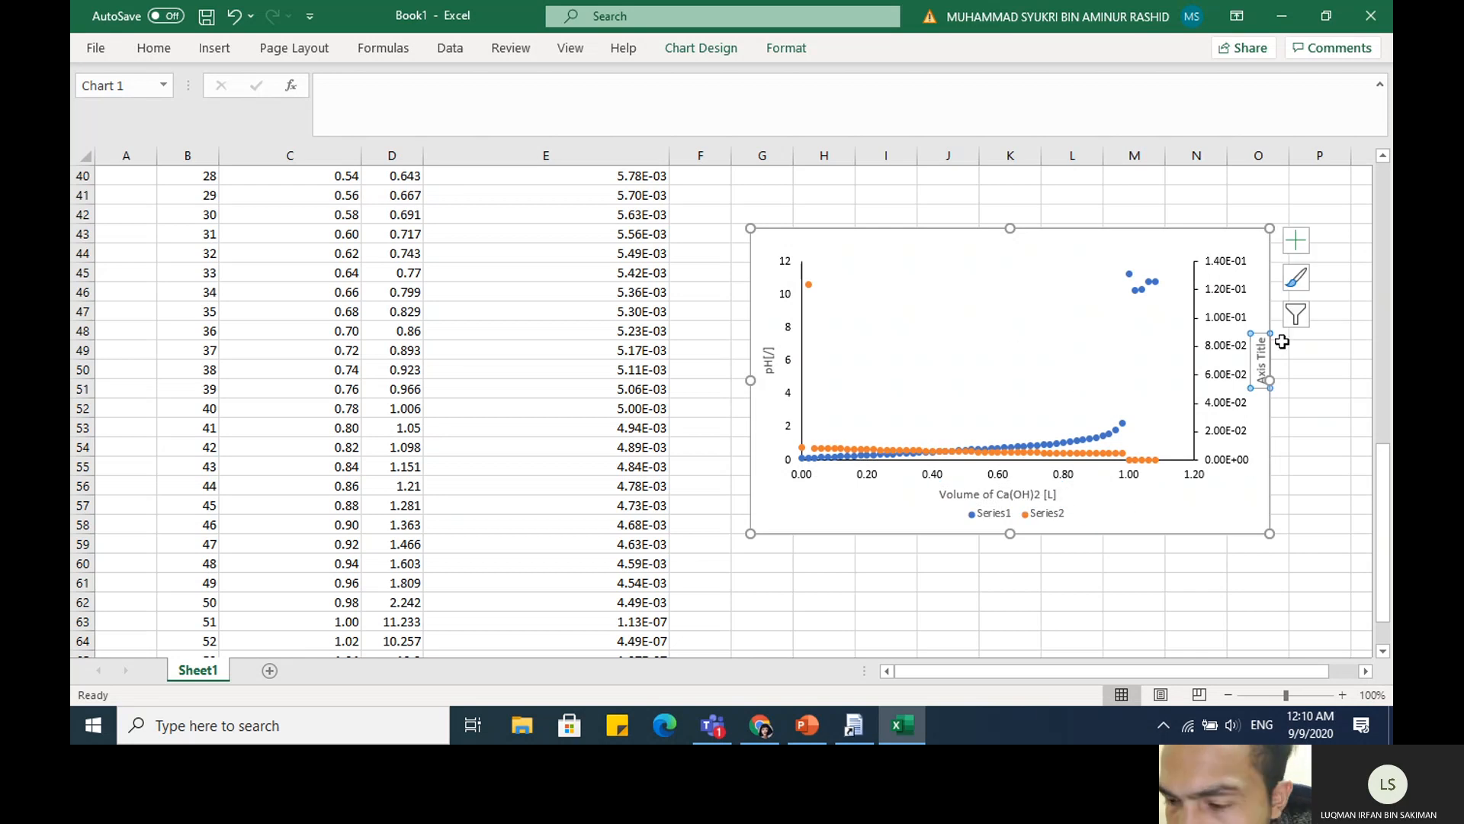
pyautogui.doubleClick(1266, 364)
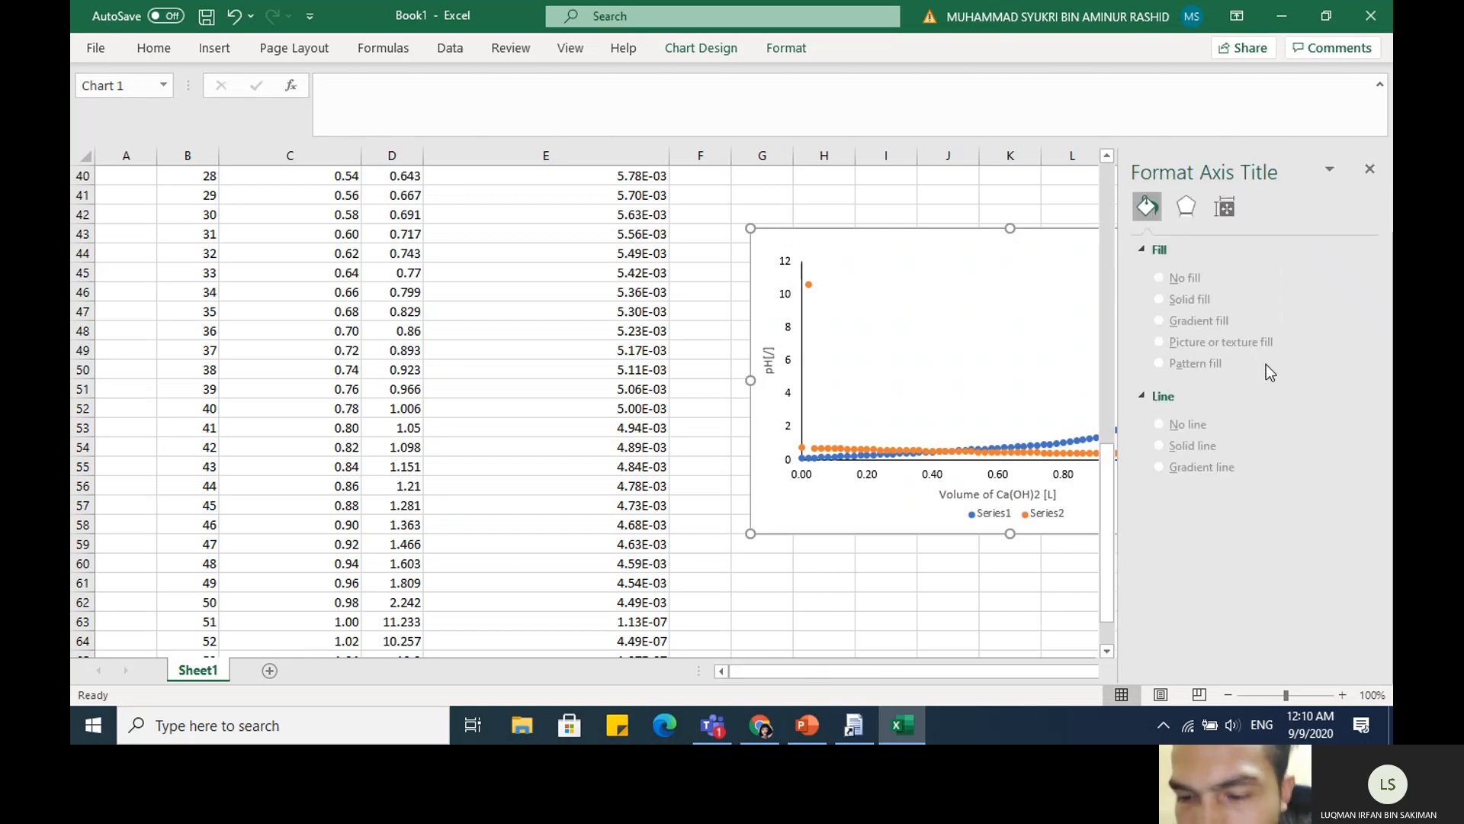
pyautogui.click(1369, 166)
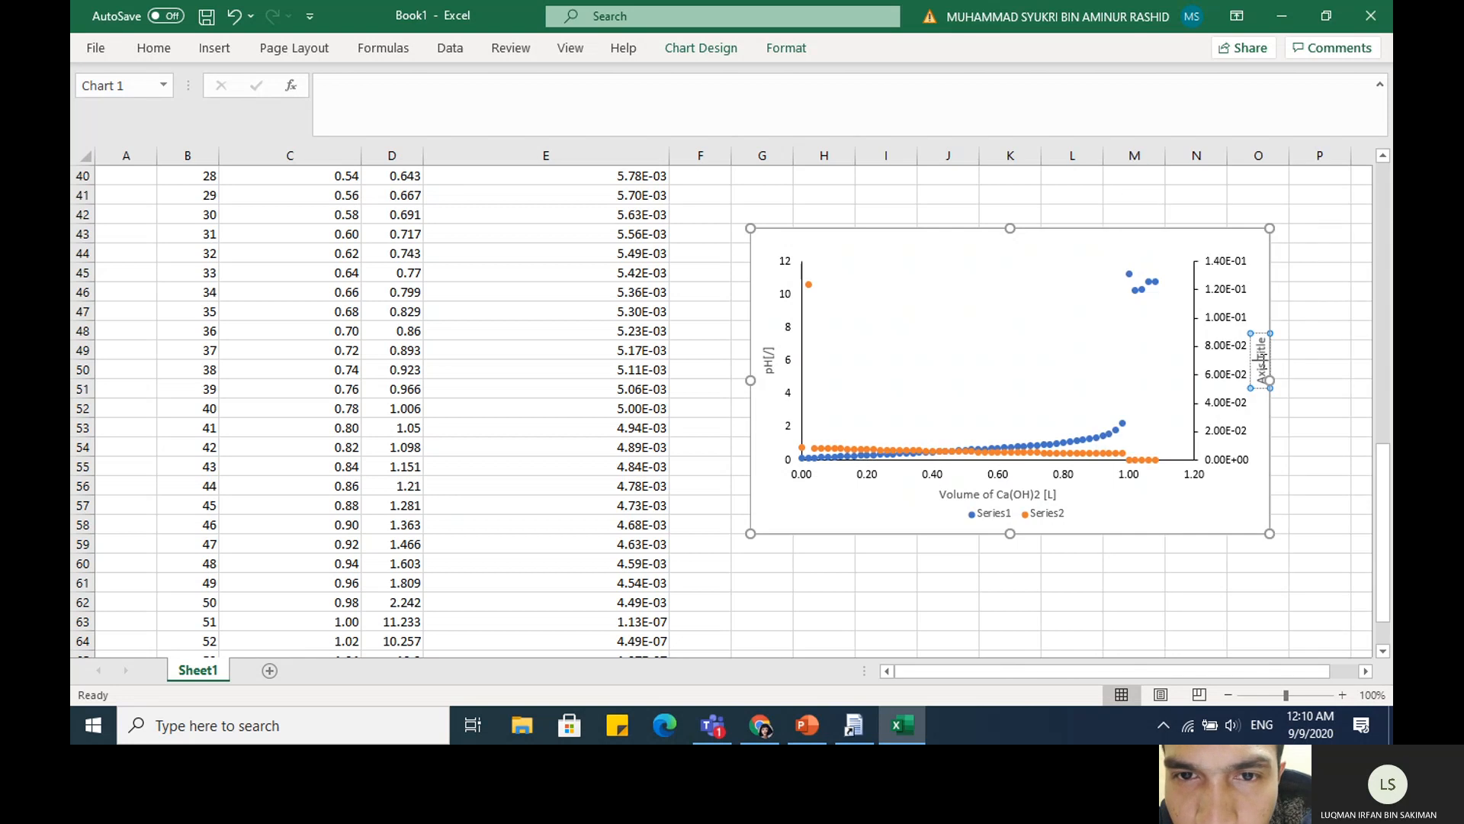
pyautogui.hotkey('ctrl', 'a')
pyautogui.write('Total diss')
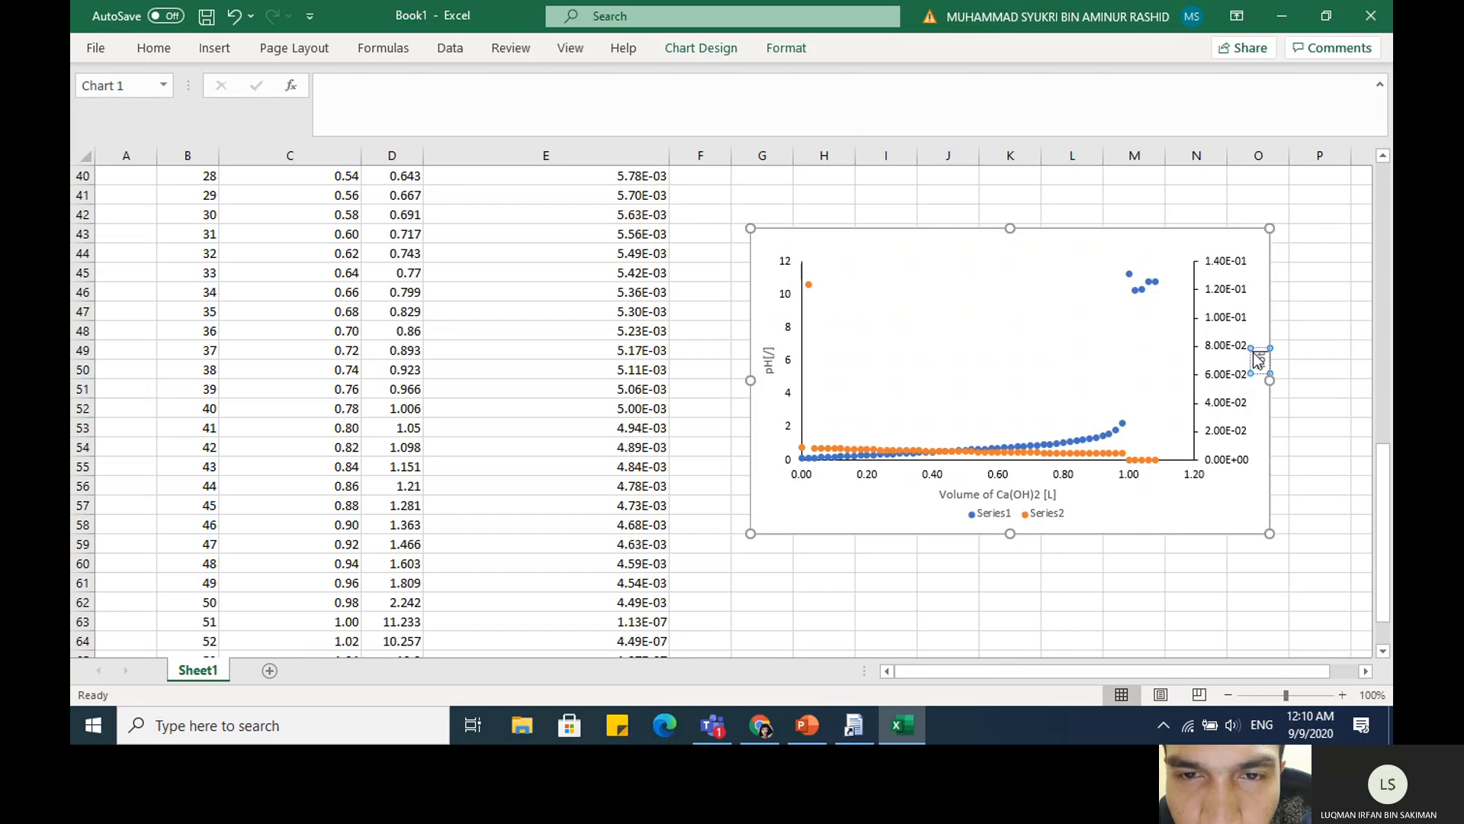
pyautogui.write('olved')
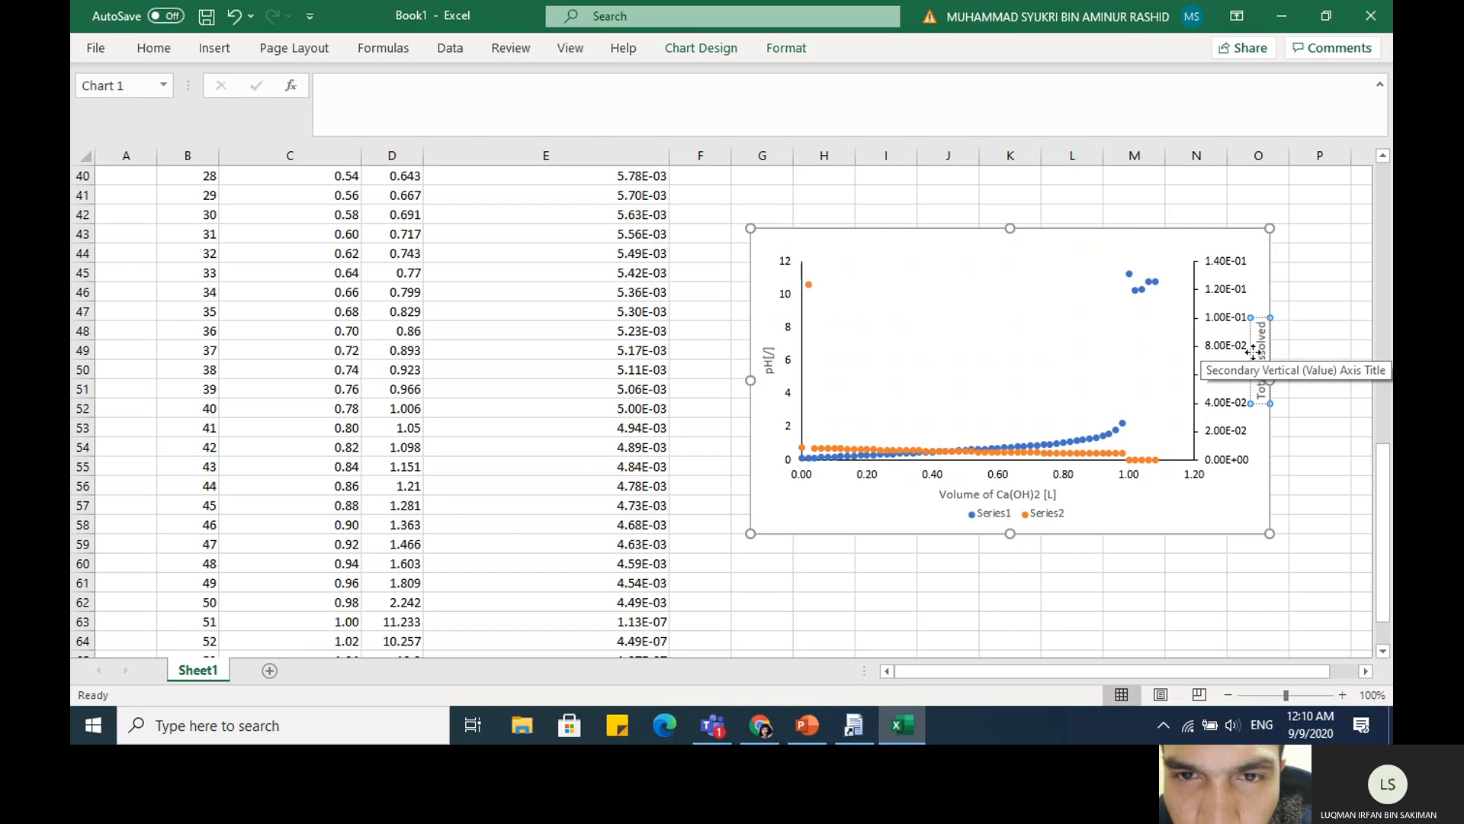
pyautogui.write(' Cd')
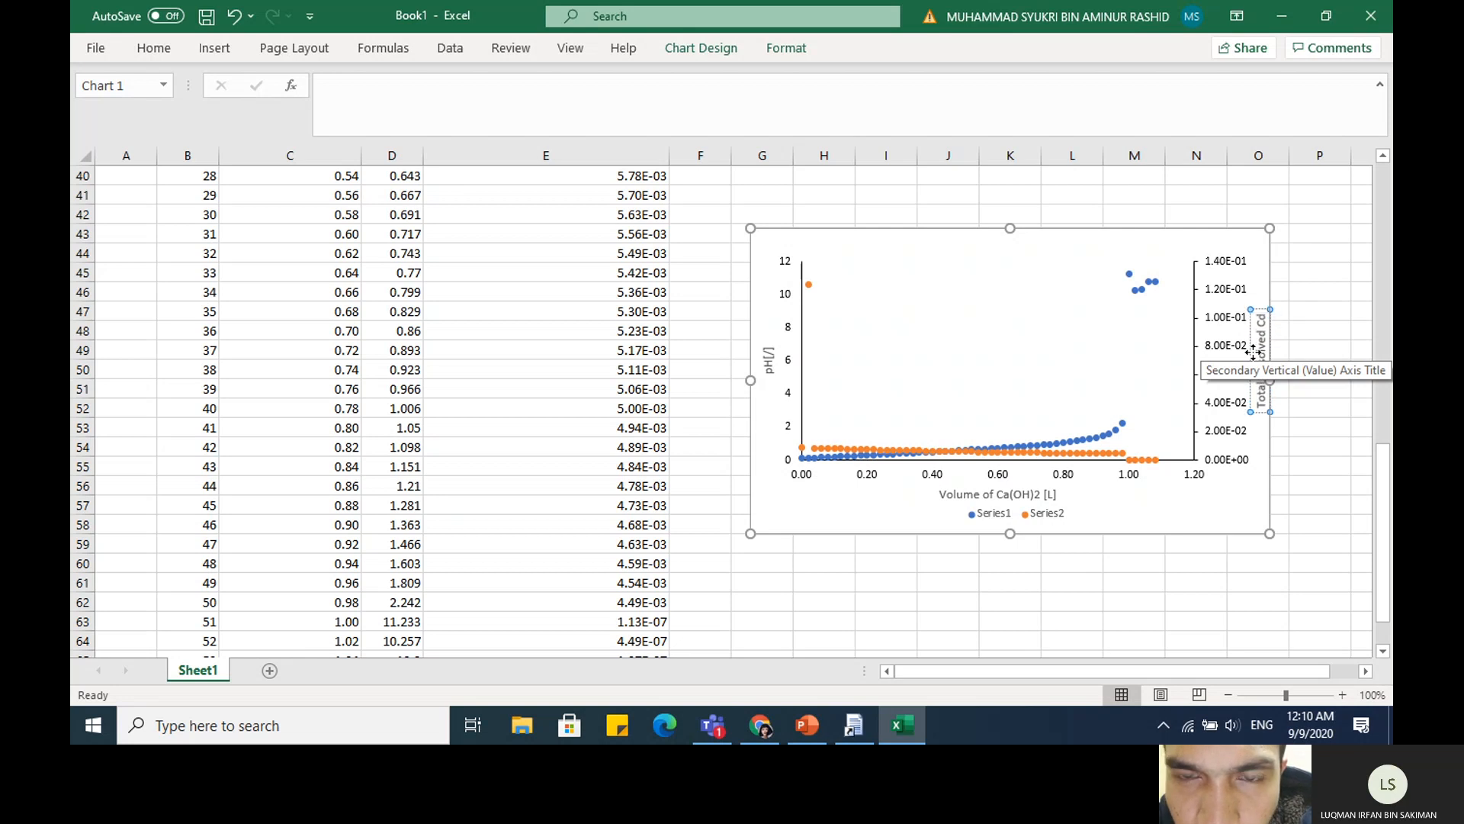
pyautogui.write(' concent')
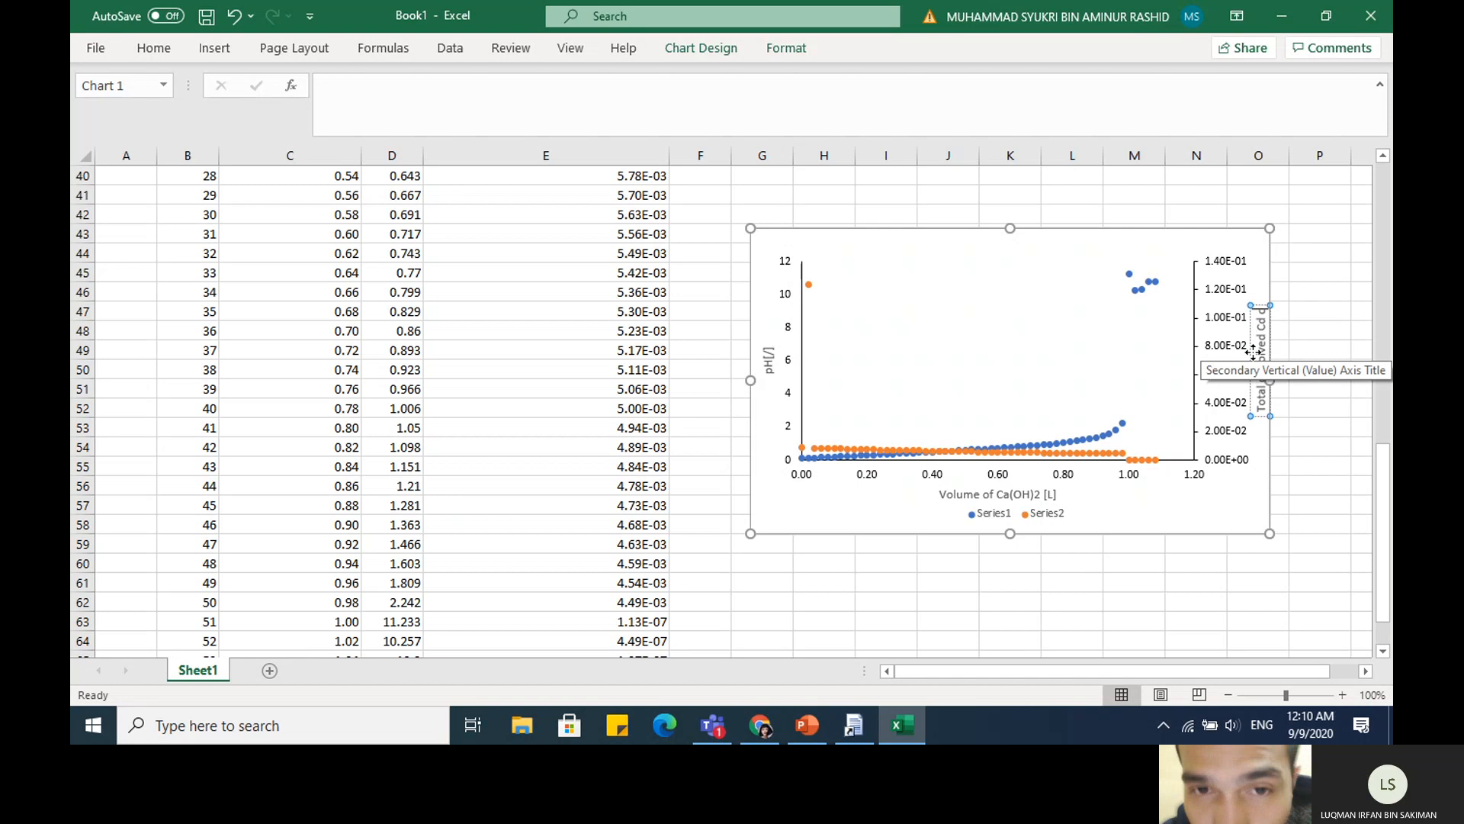
pyautogui.write('ration')
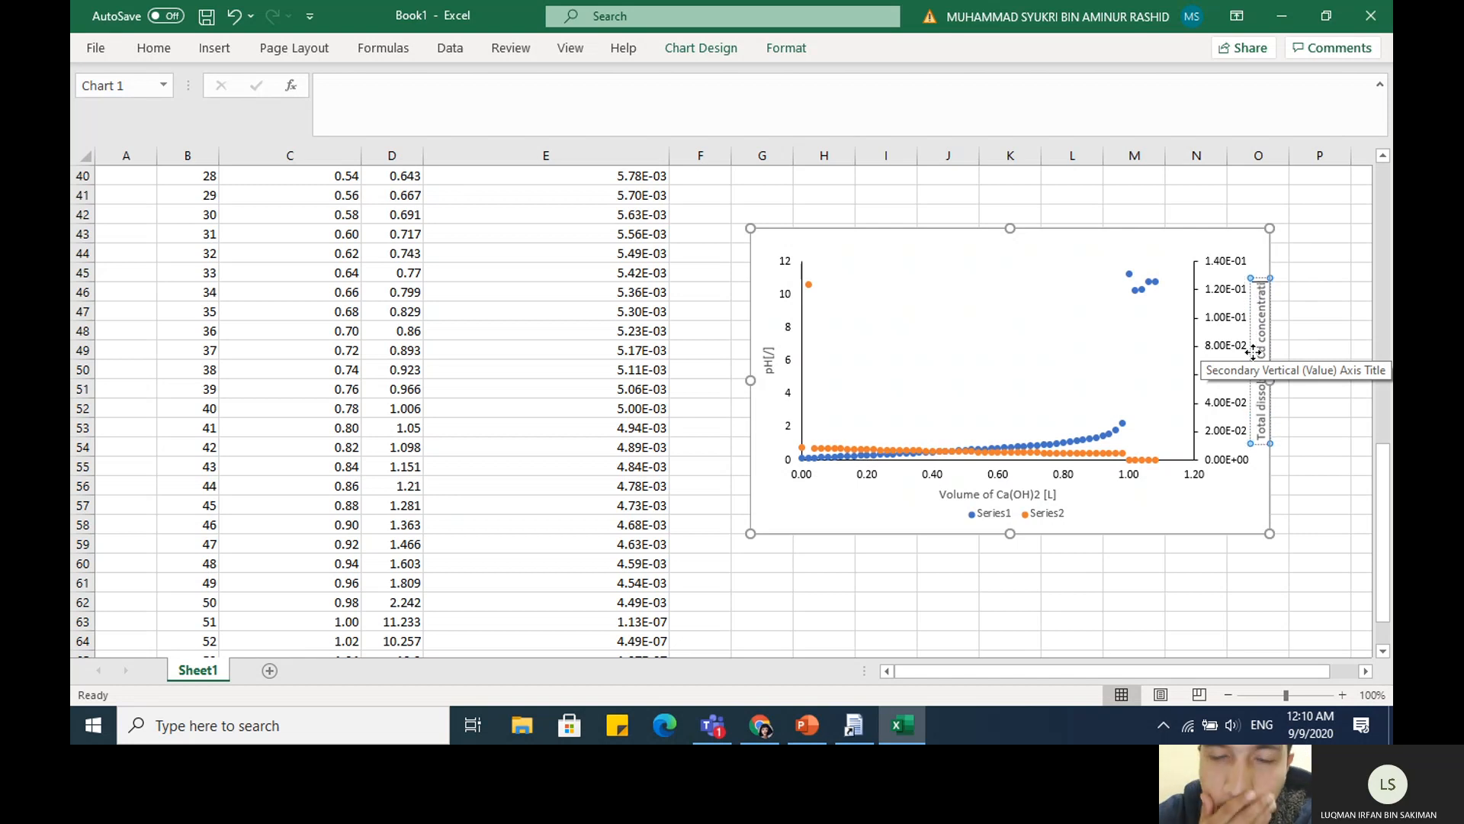
pyautogui.write(' [')
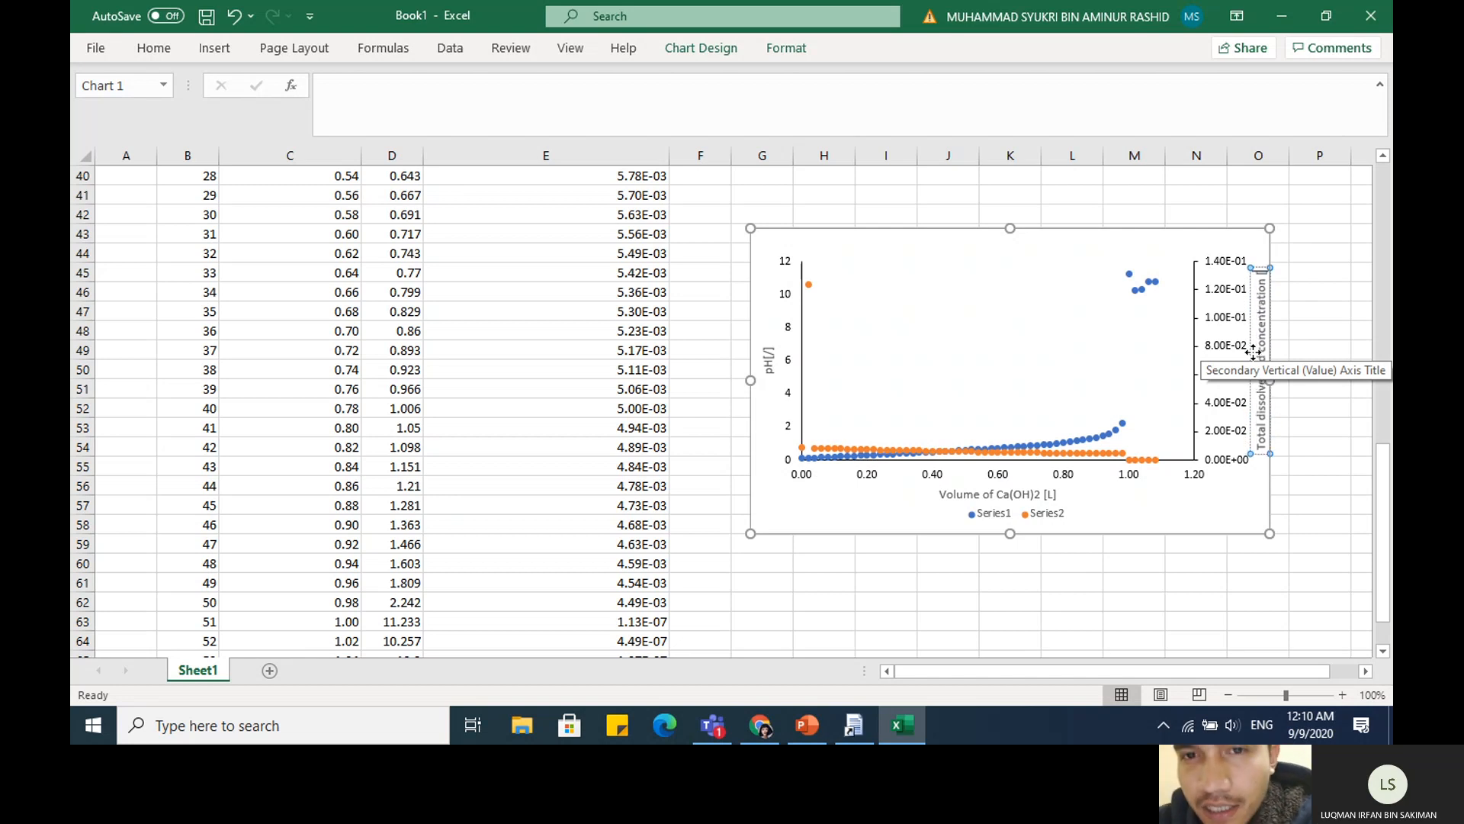
pyautogui.write('mol/L]')
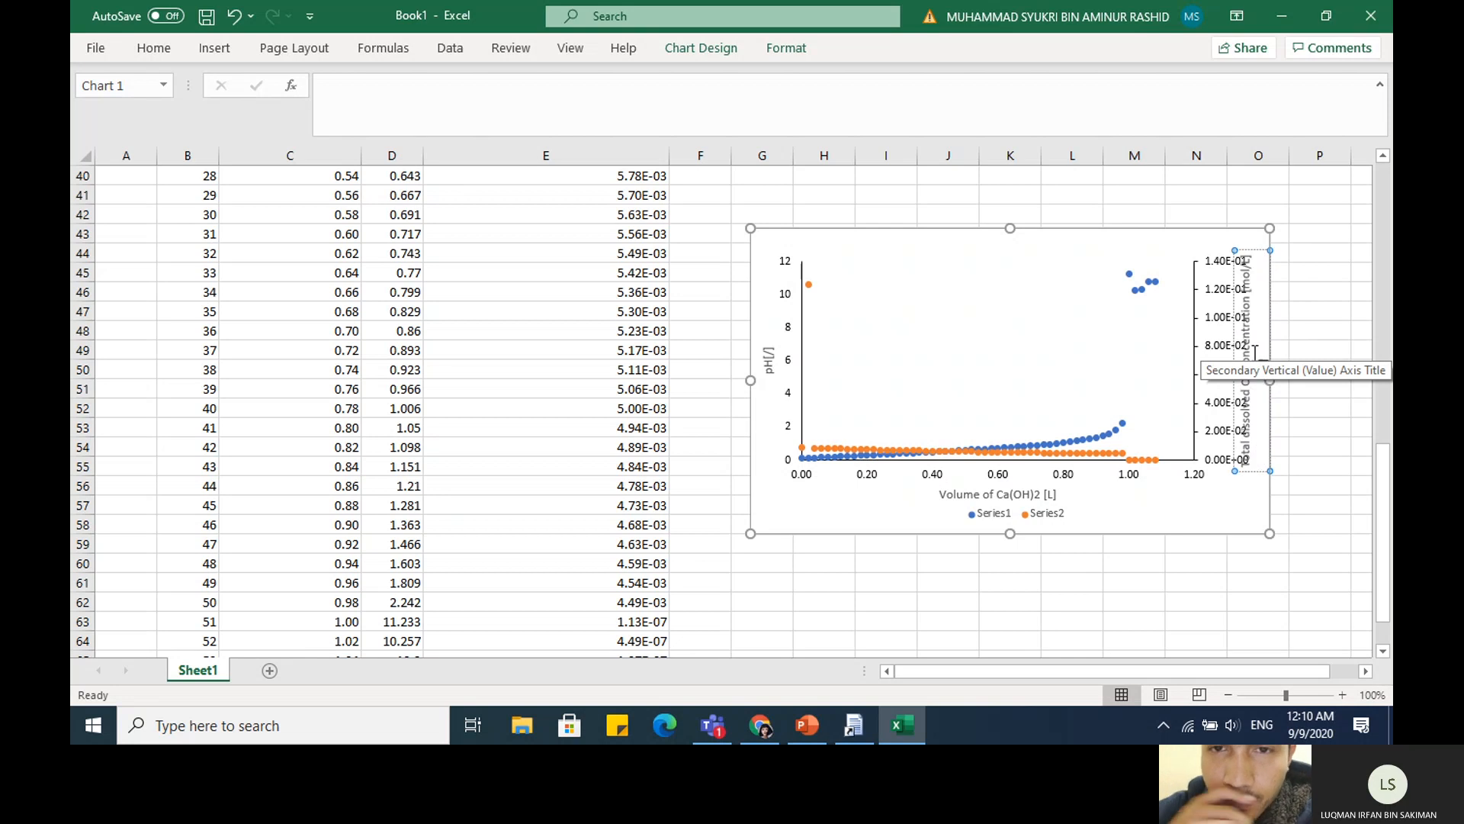
pyautogui.click(1299, 396)
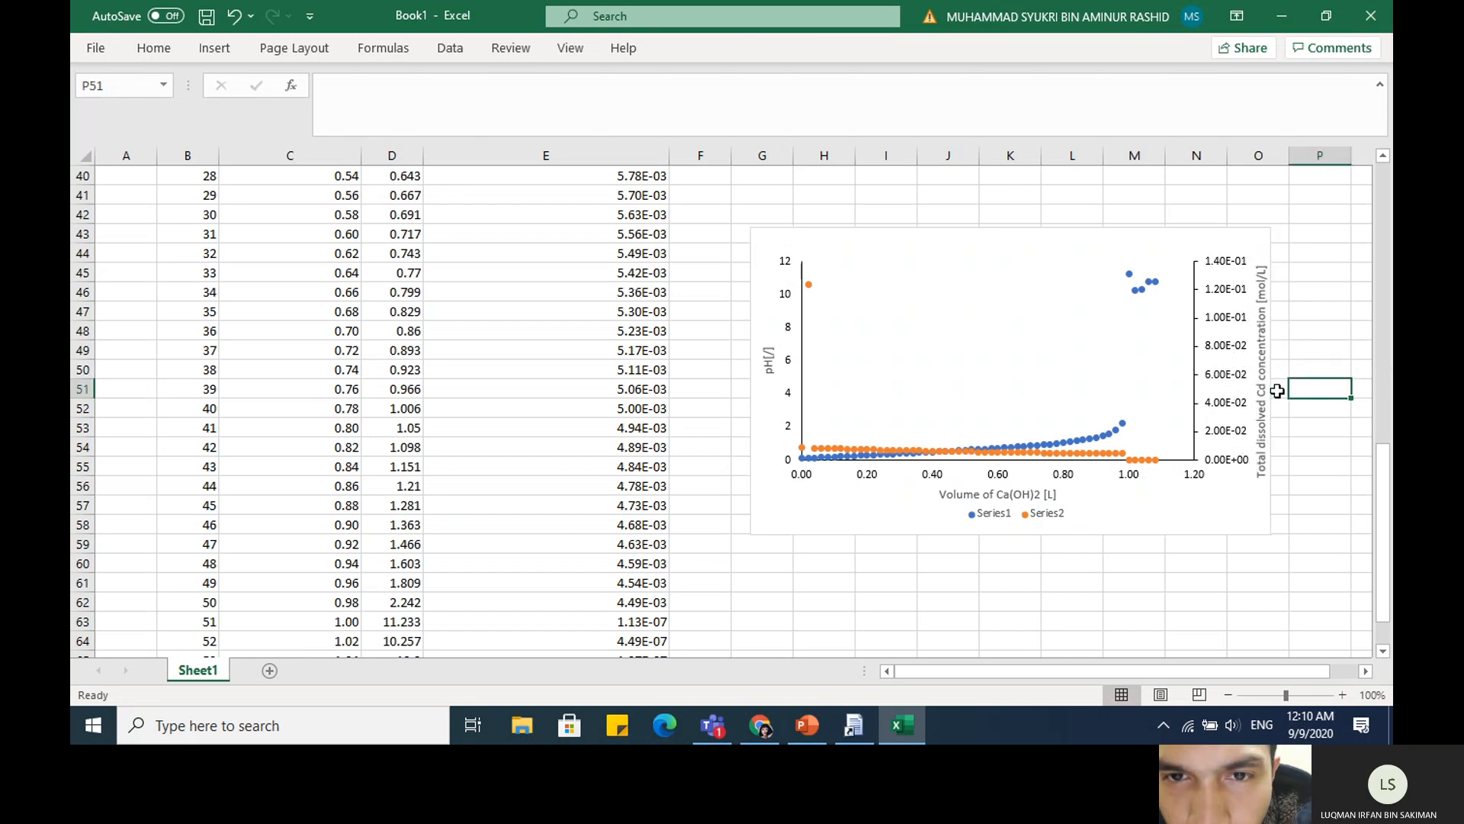
pyautogui.click(1256, 389)
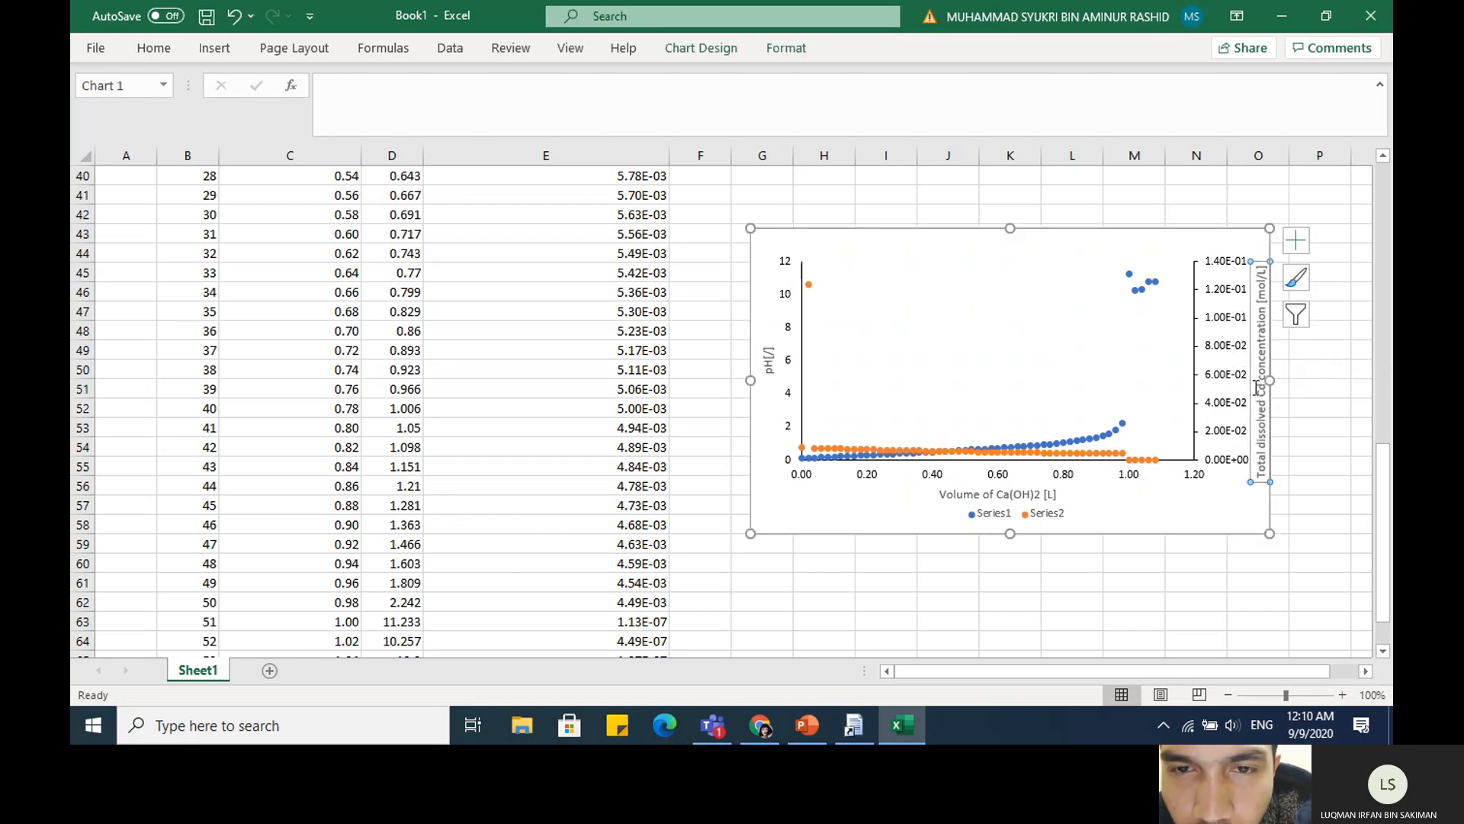
# Set the font colour of the secondary-axis, pH and Ca(OH)2 volume axis titles to black
pyautogui.click(153, 48)
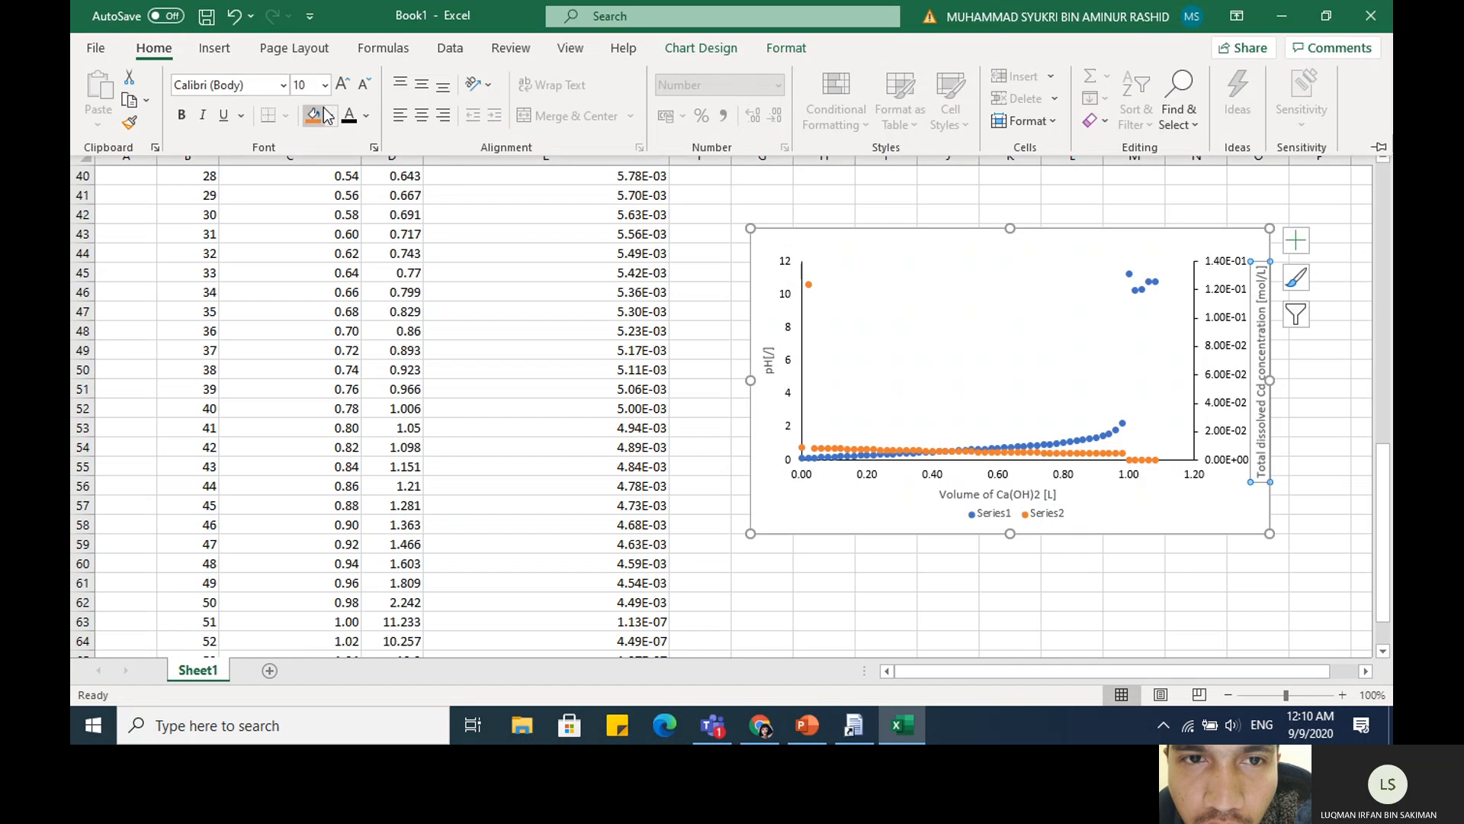
pyautogui.click(770, 356)
pyautogui.click(768, 360)
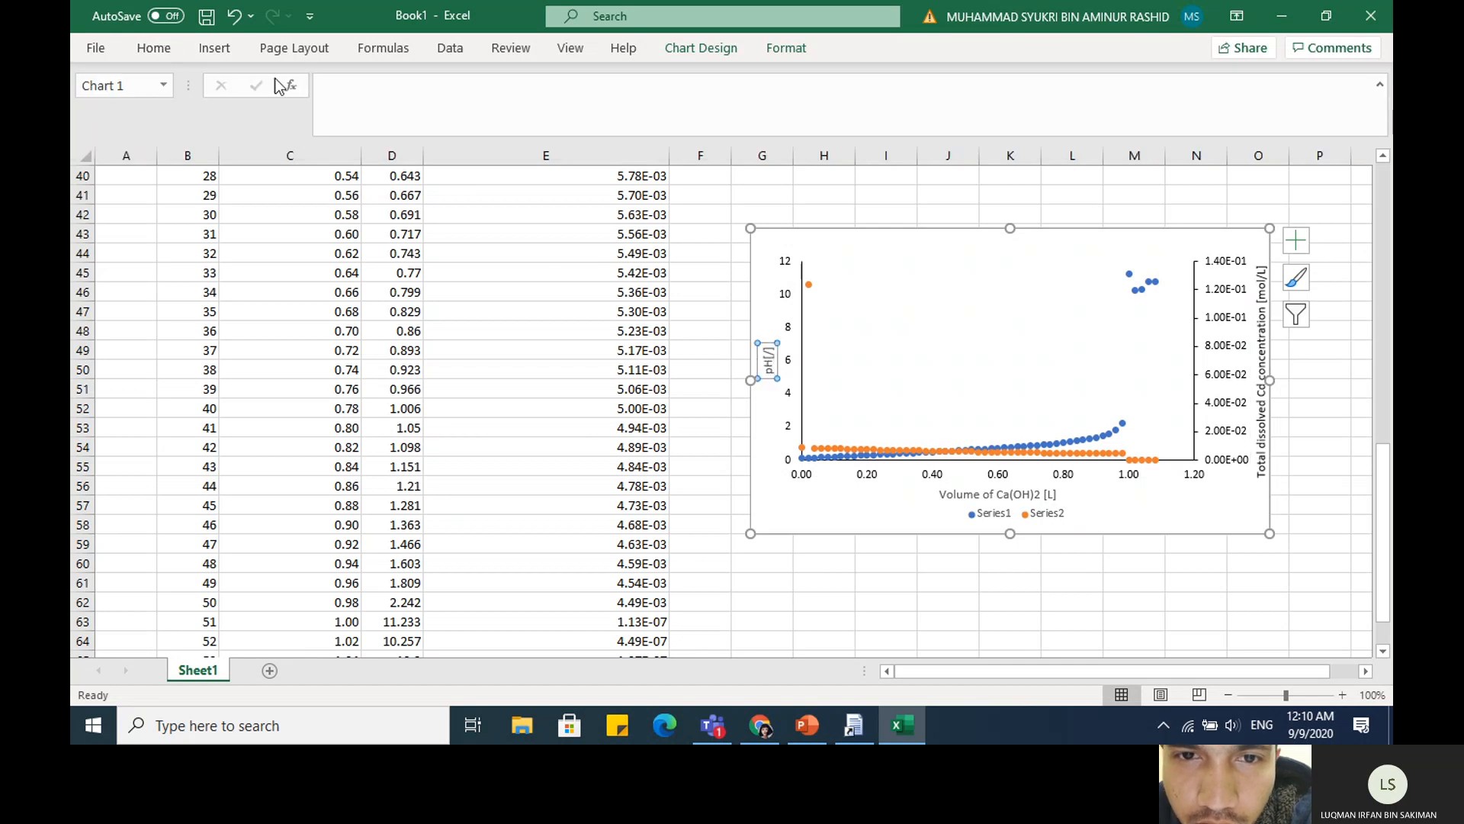
pyautogui.click(153, 48)
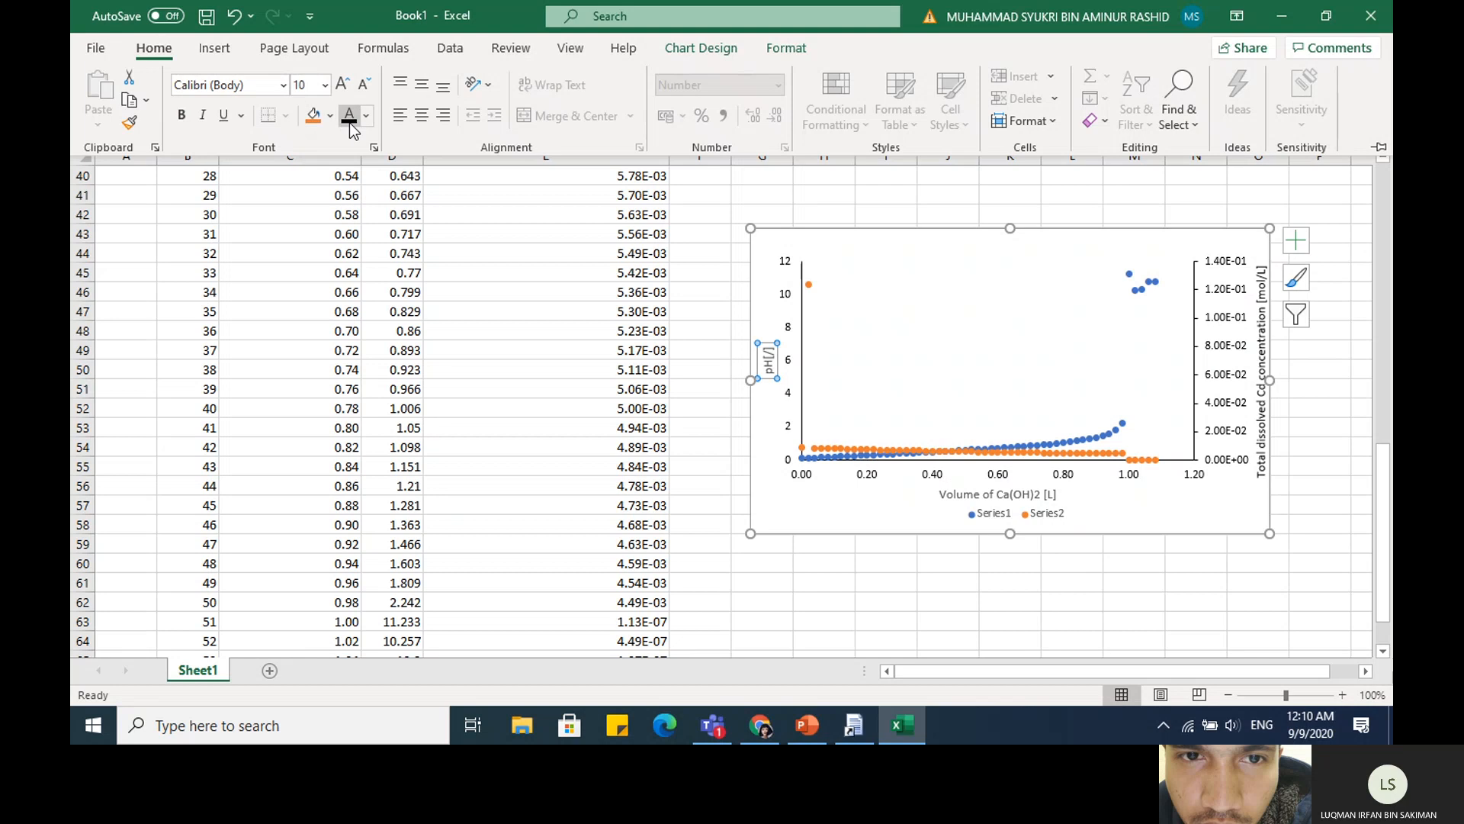
pyautogui.click(962, 497)
pyautogui.click(154, 50)
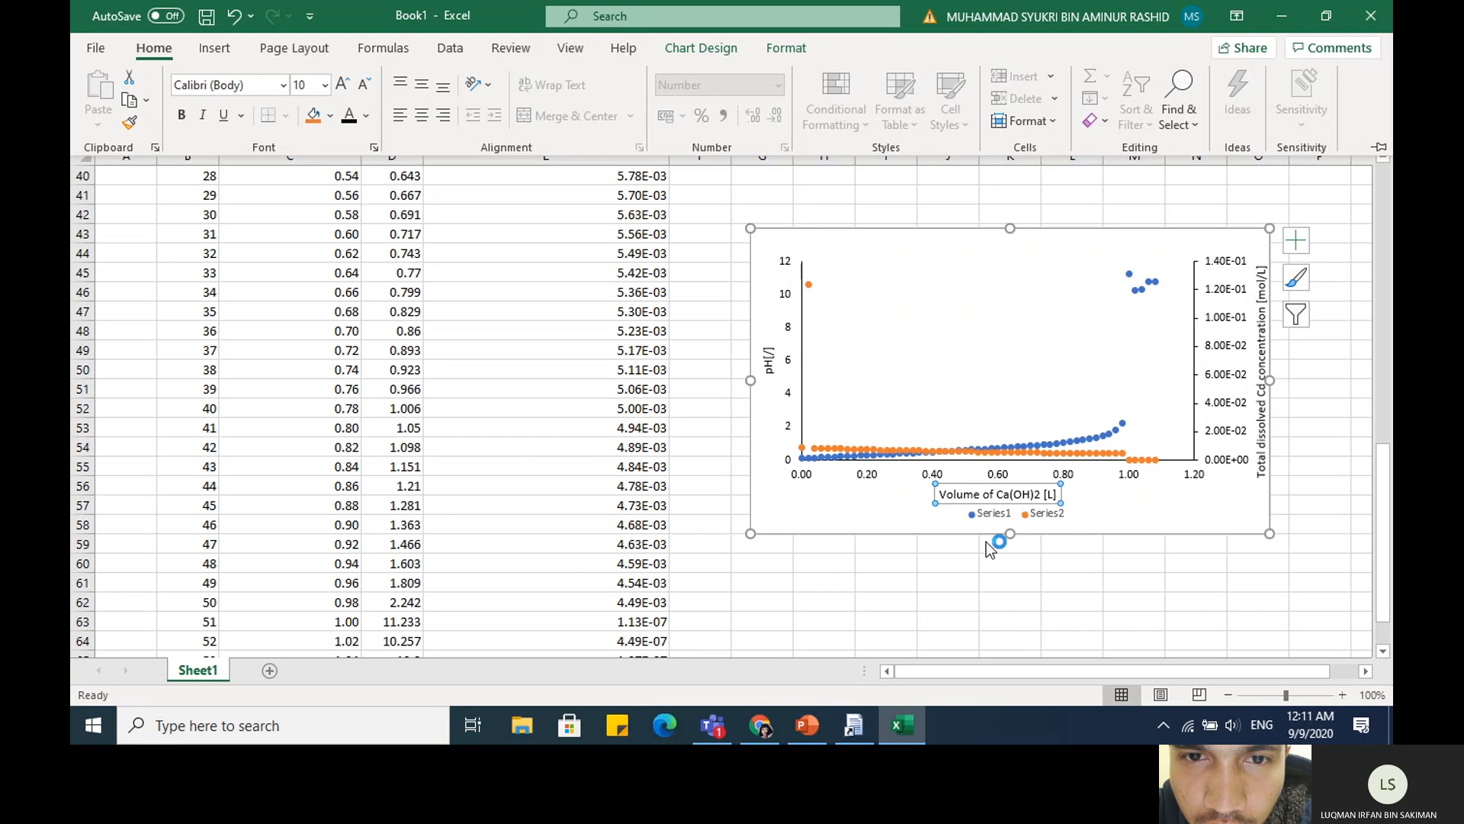
# Move the chart legend slightly to the left beneath the Ca(OH)2 volume axis title and deselect the chart
pyautogui.click(967, 526)
pyautogui.click(972, 520)
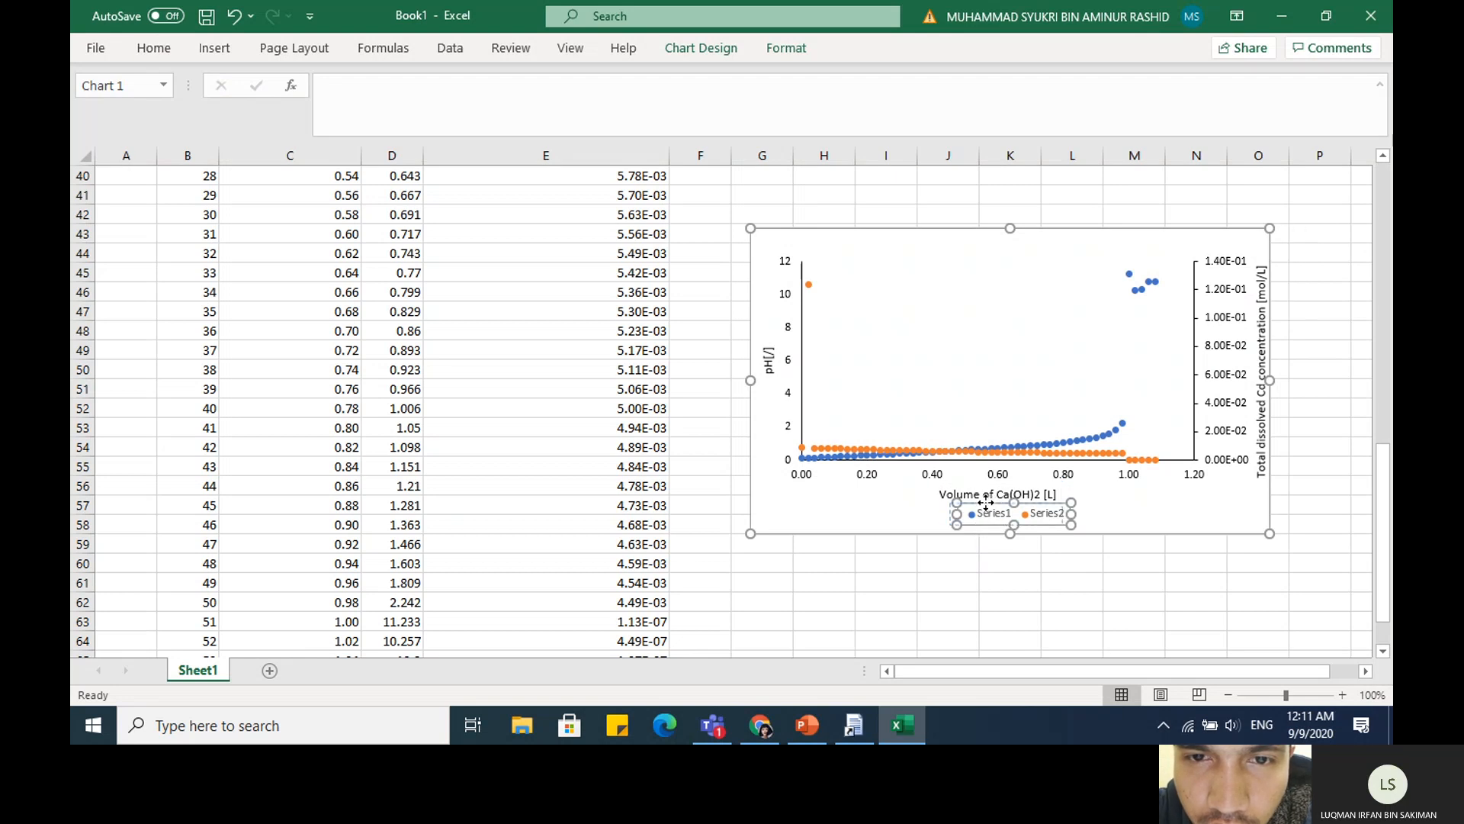
pyautogui.click(1007, 584)
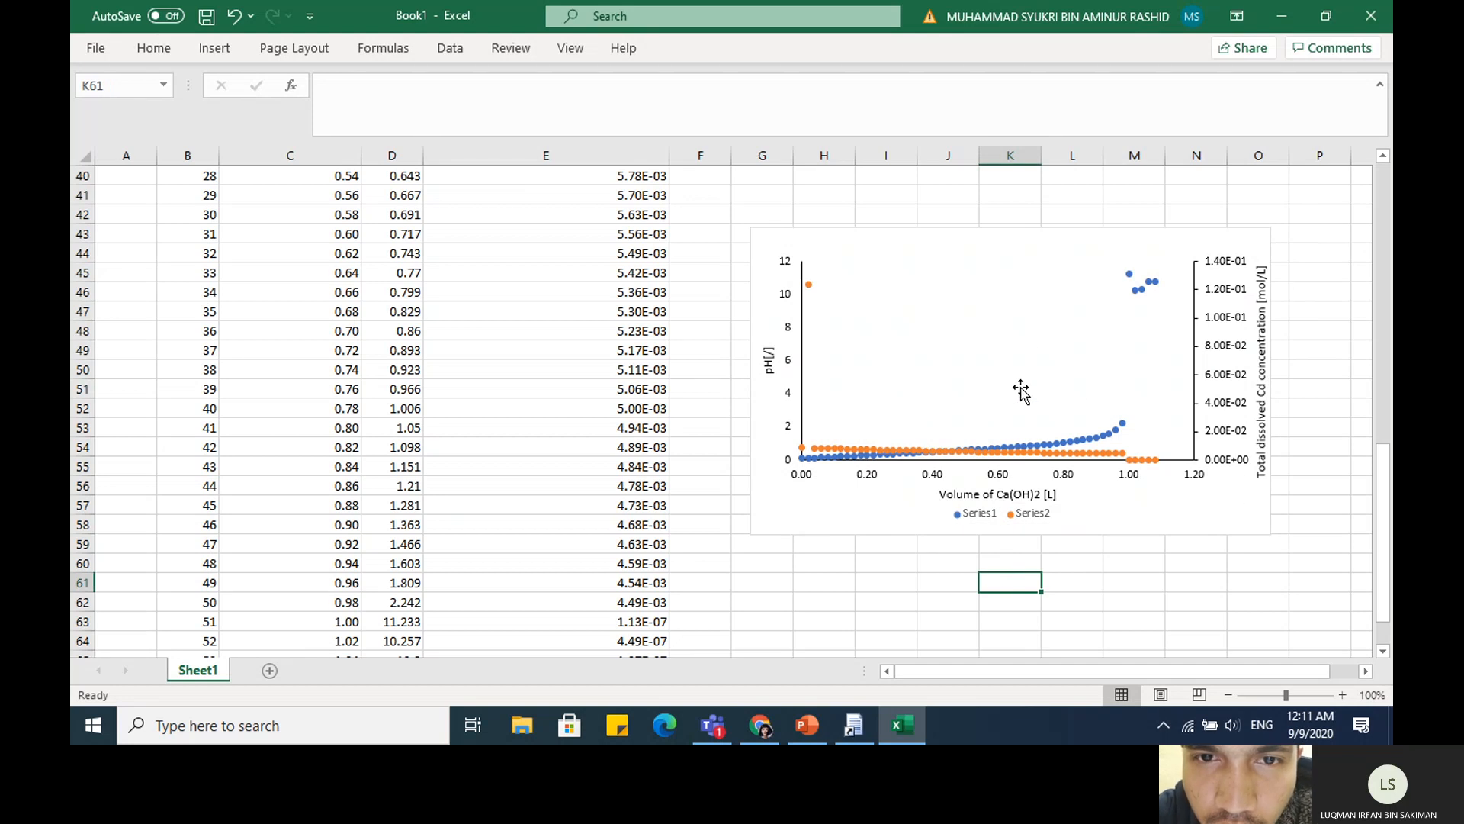
# Switch to PowerPoint to review the Task slide's instructions, and return to the Excel workbook
pyautogui.click(807, 725)
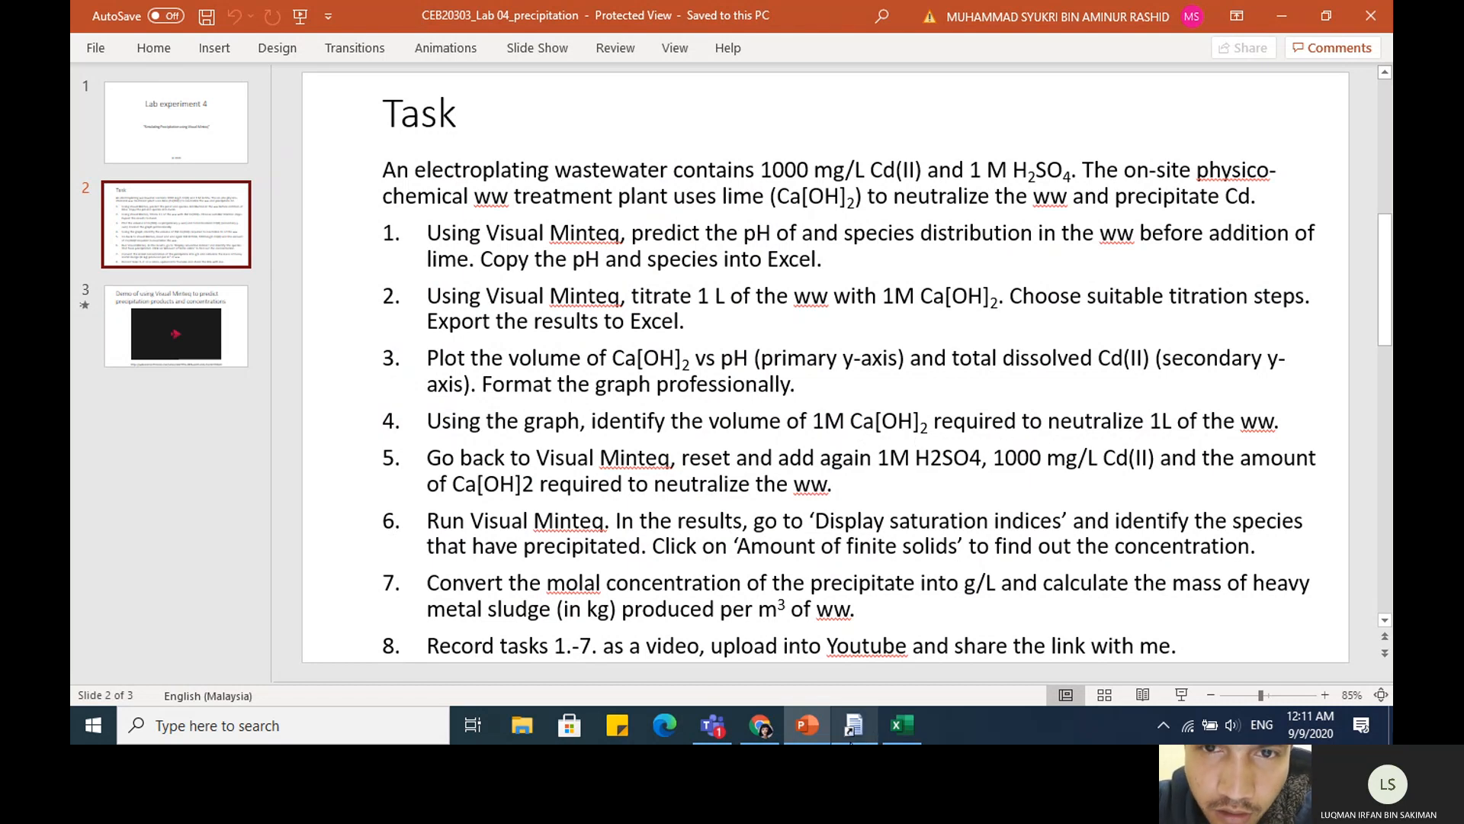
pyautogui.moveTo(849, 742)
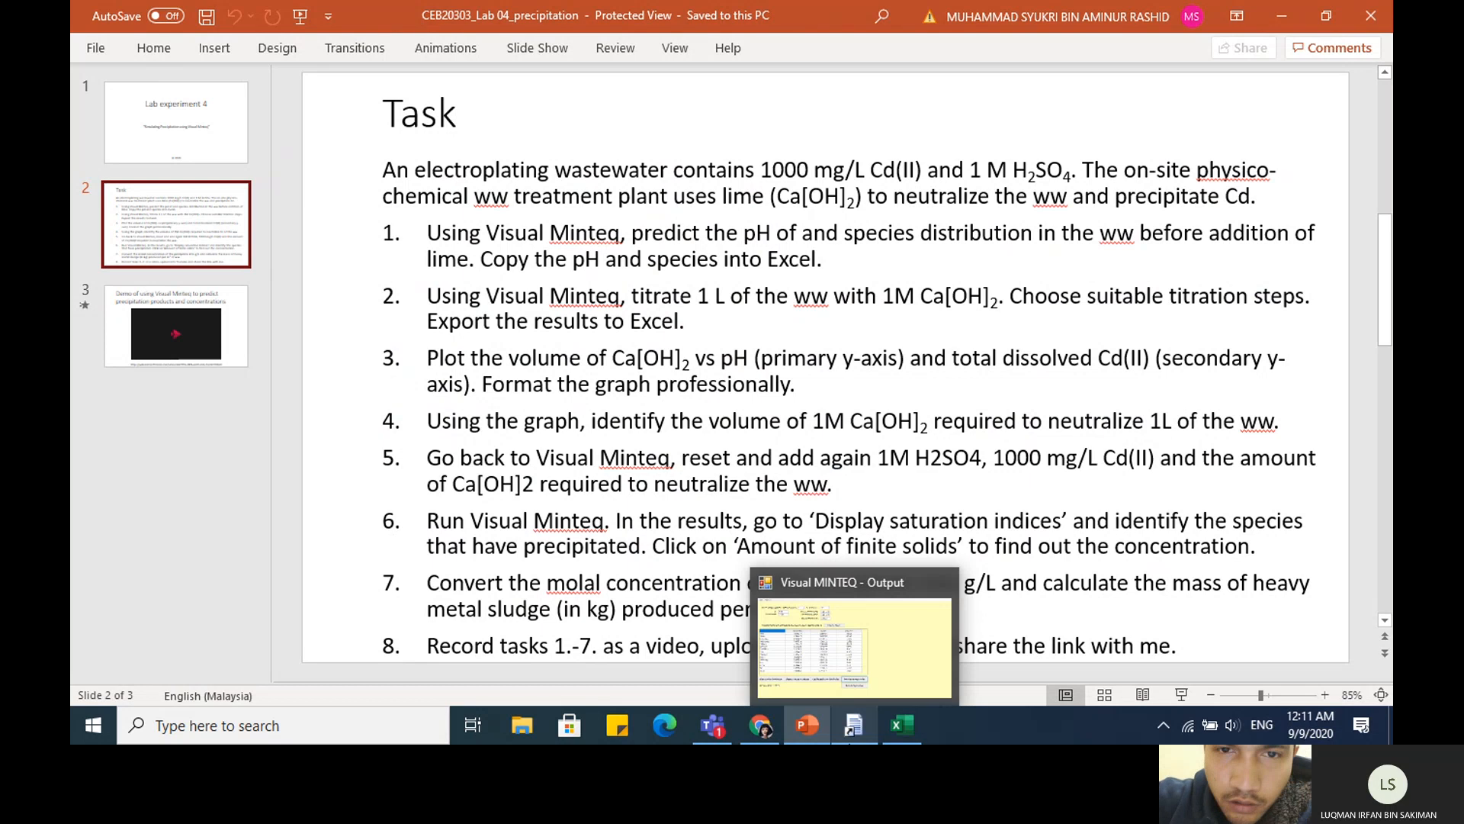
pyautogui.click(903, 722)
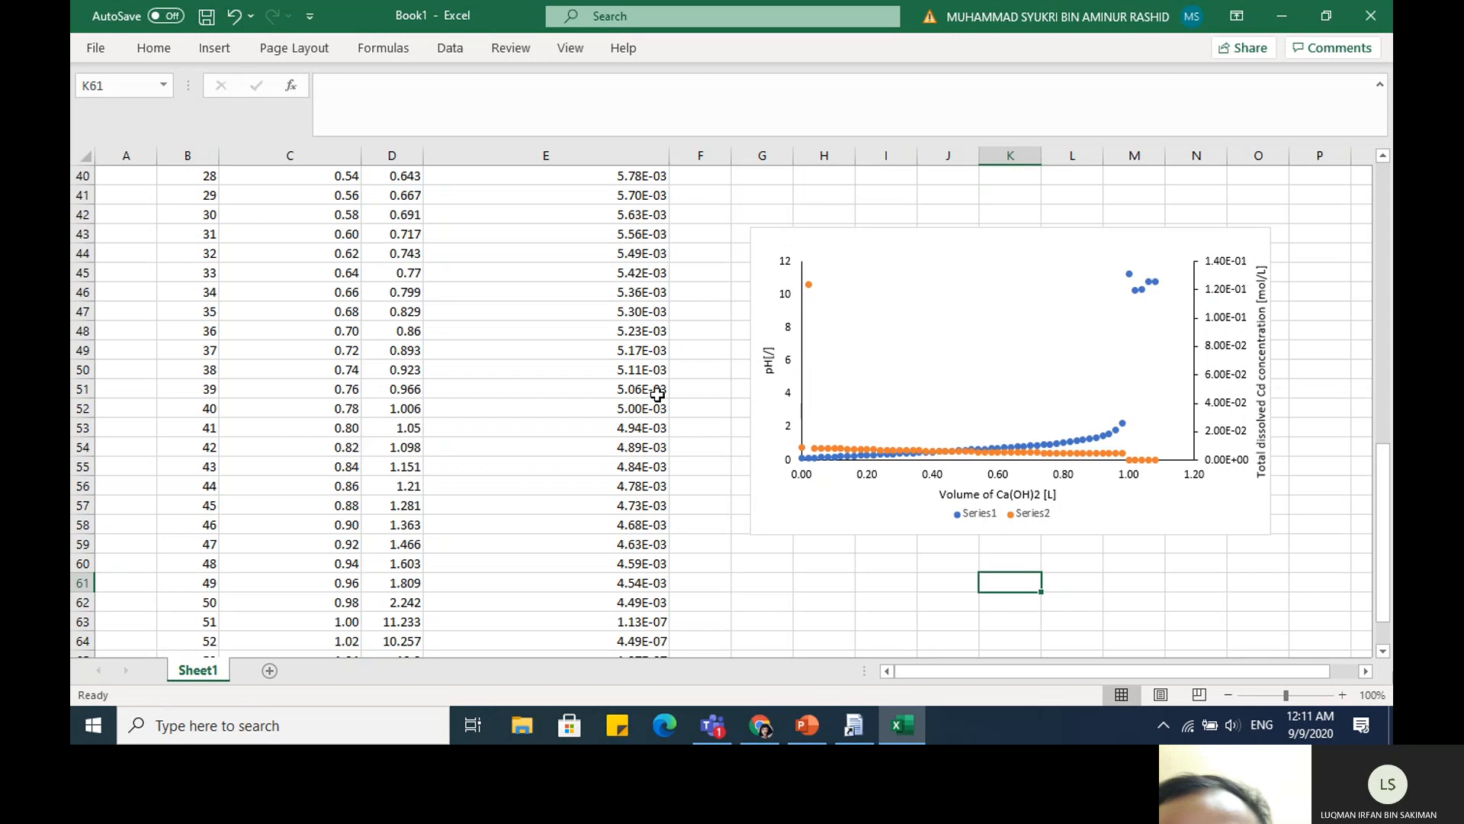
# Draw a straight, nearly horizontal line on the chart from about pH 7 on the pH axis to just before the 1.00 L volume
pyautogui.click(219, 48)
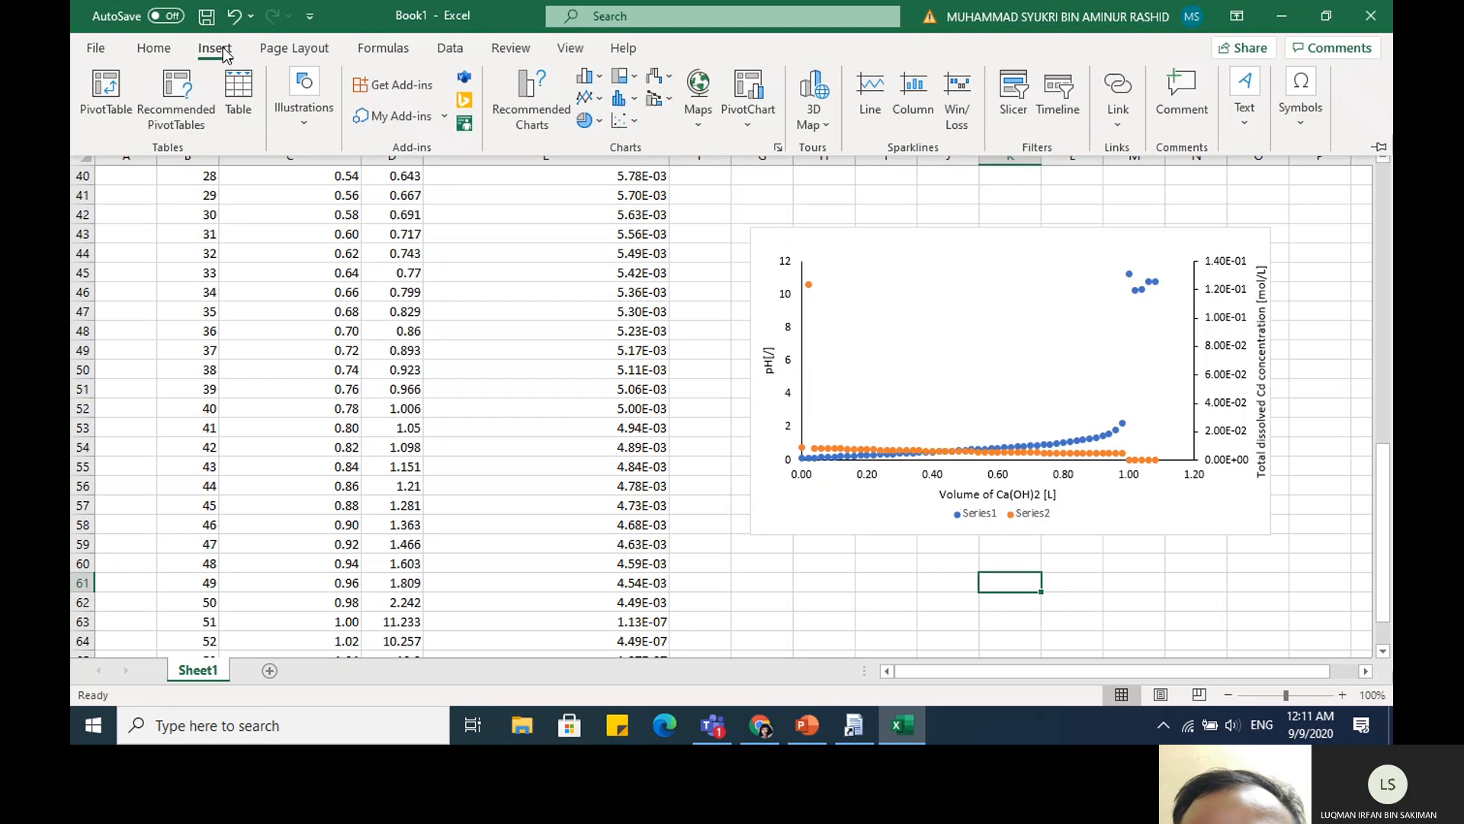
pyautogui.click(310, 126)
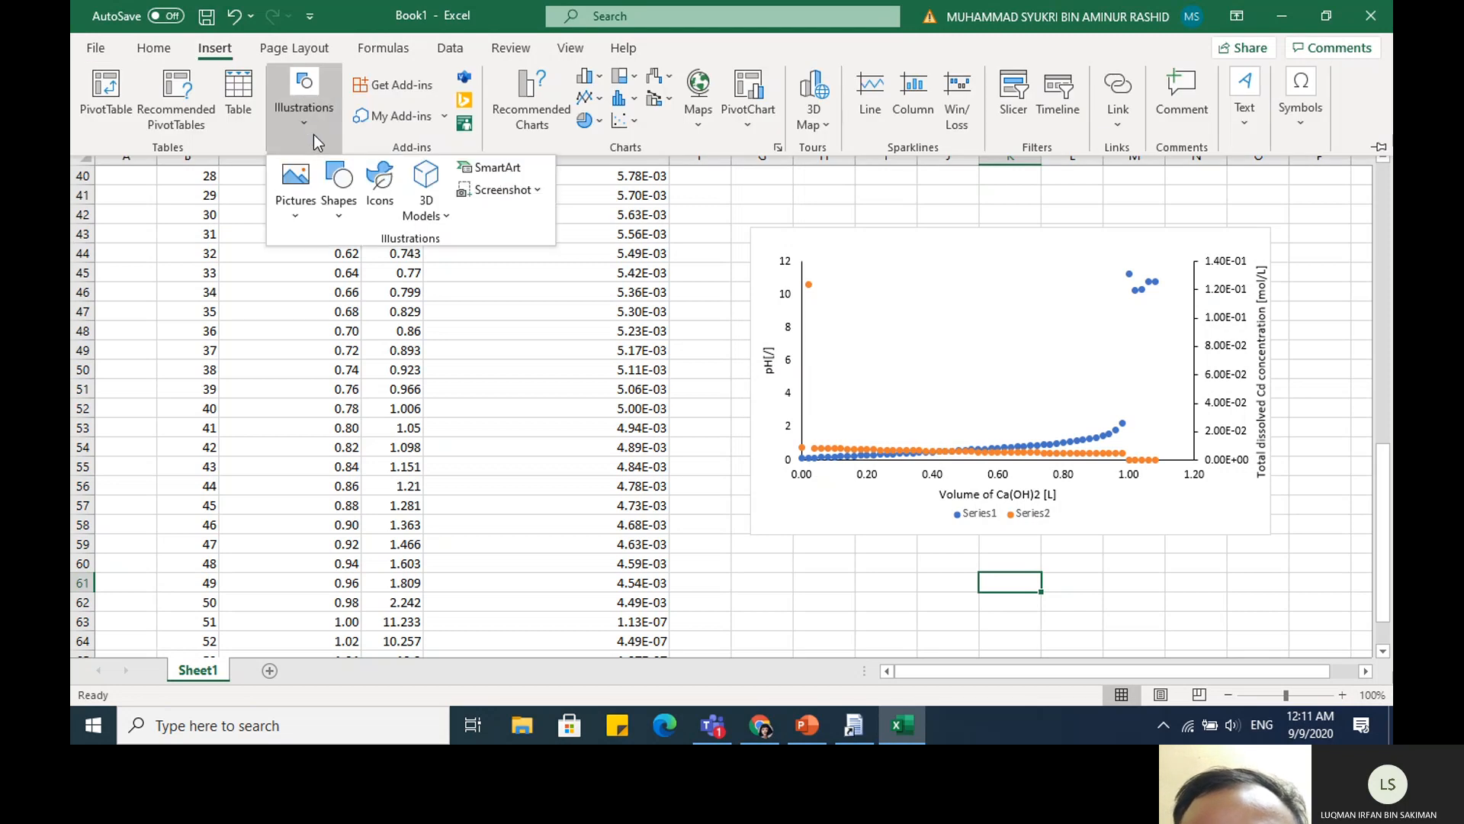
pyautogui.click(346, 216)
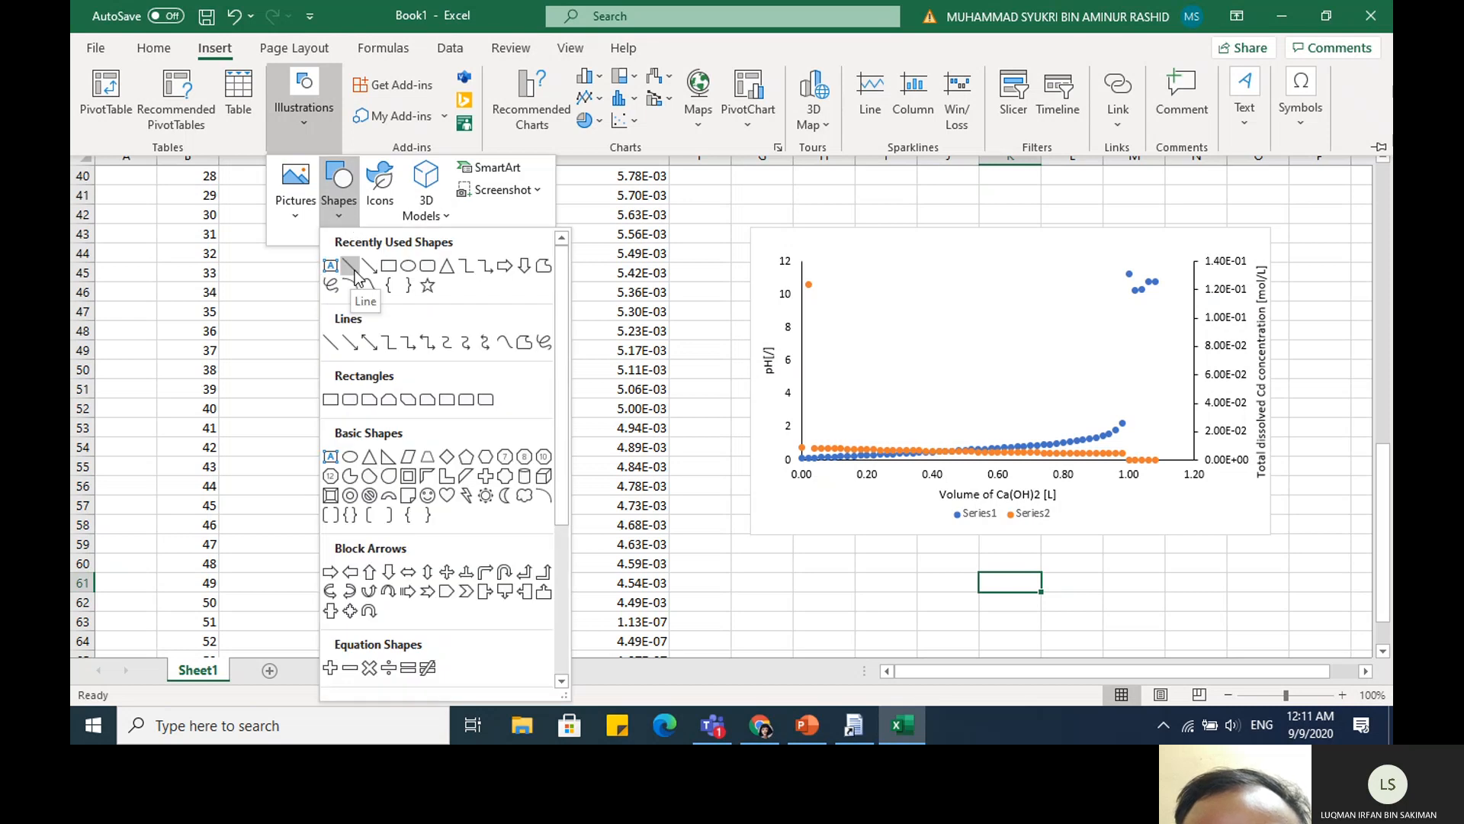
pyautogui.click(336, 349)
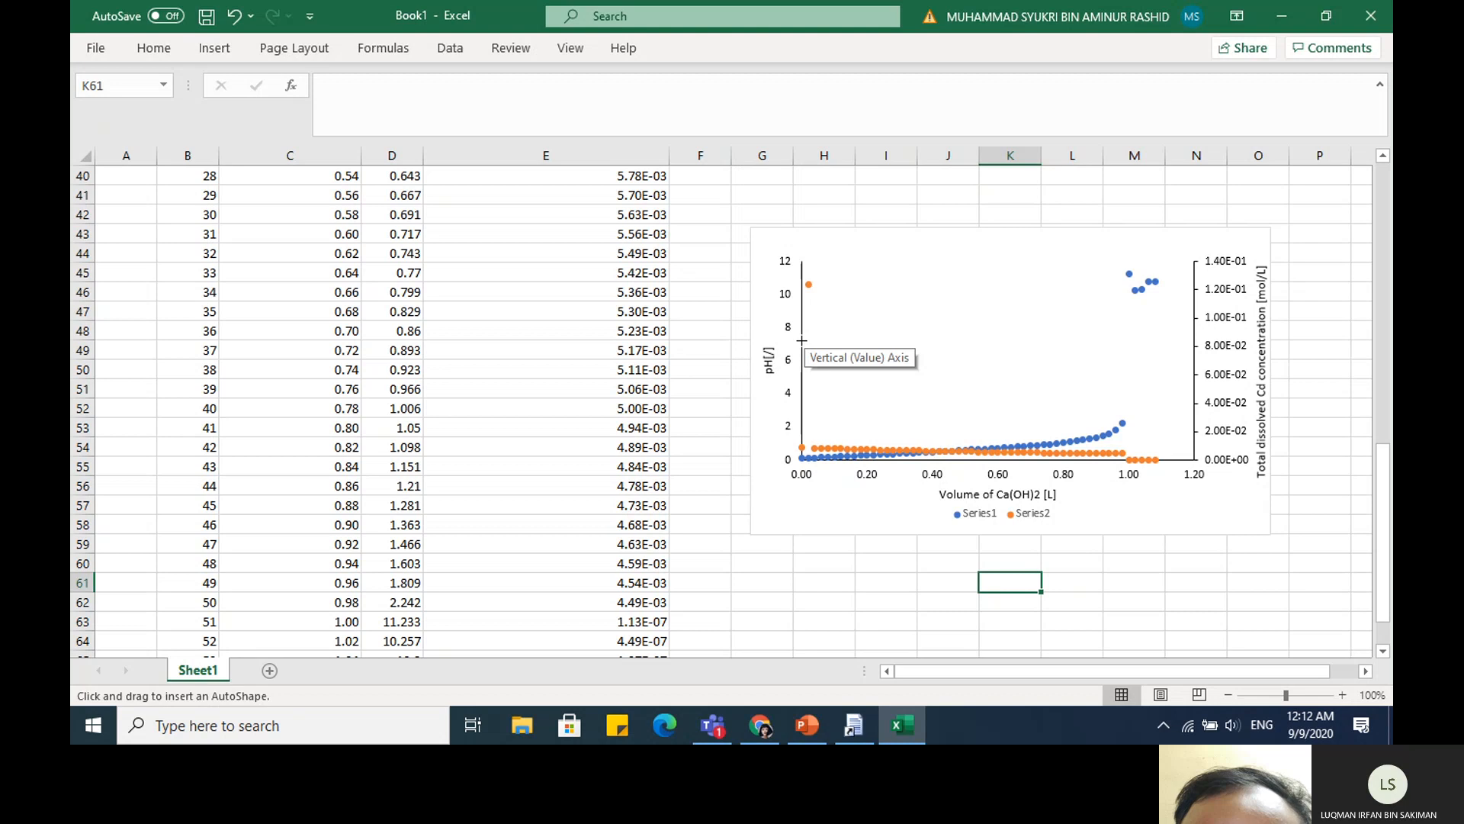
pyautogui.moveTo(801, 341); pyautogui.dragTo(1118, 340)
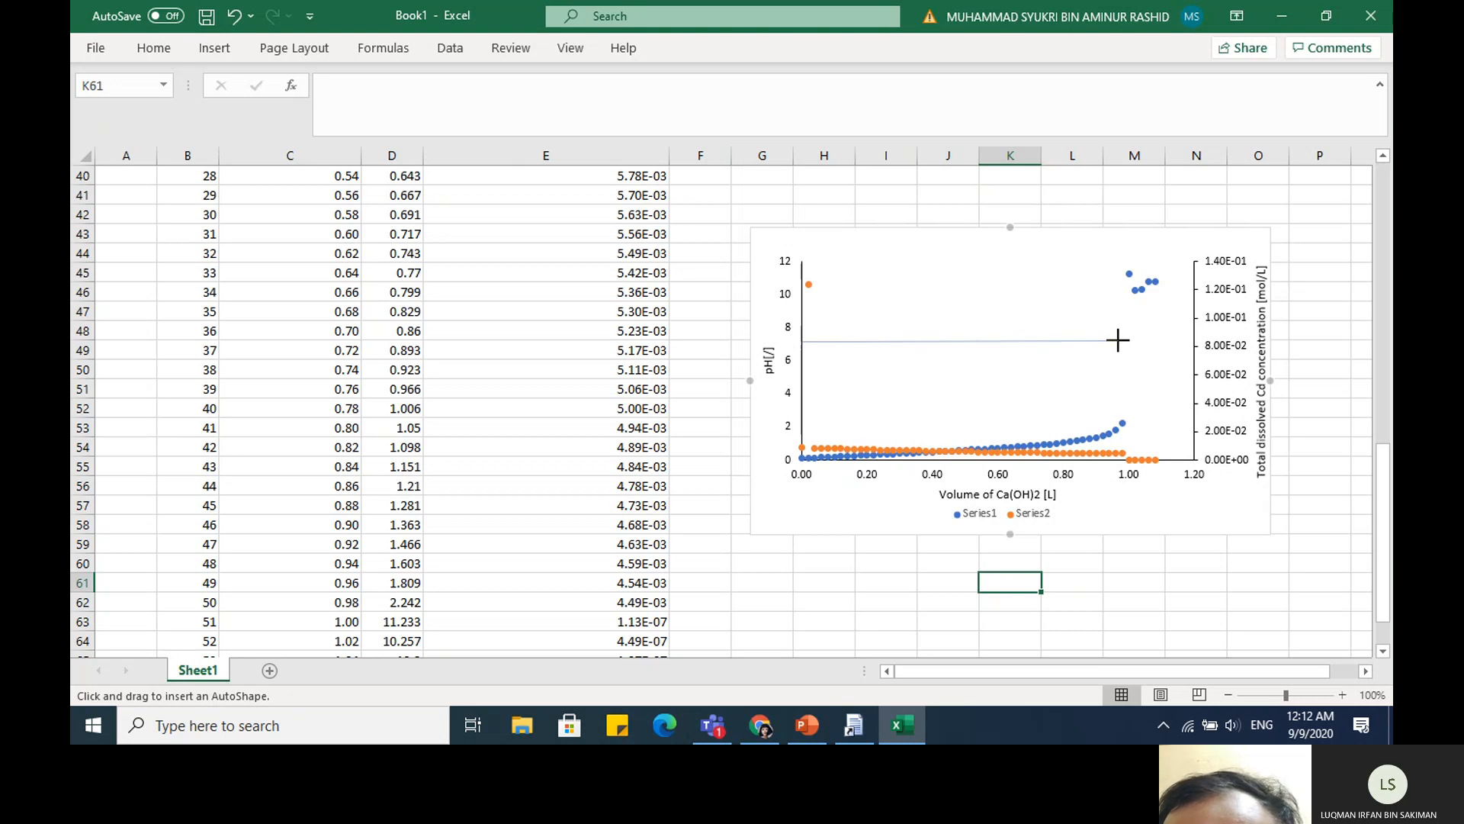
pyautogui.moveTo(1118, 341); pyautogui.dragTo(1118, 338)
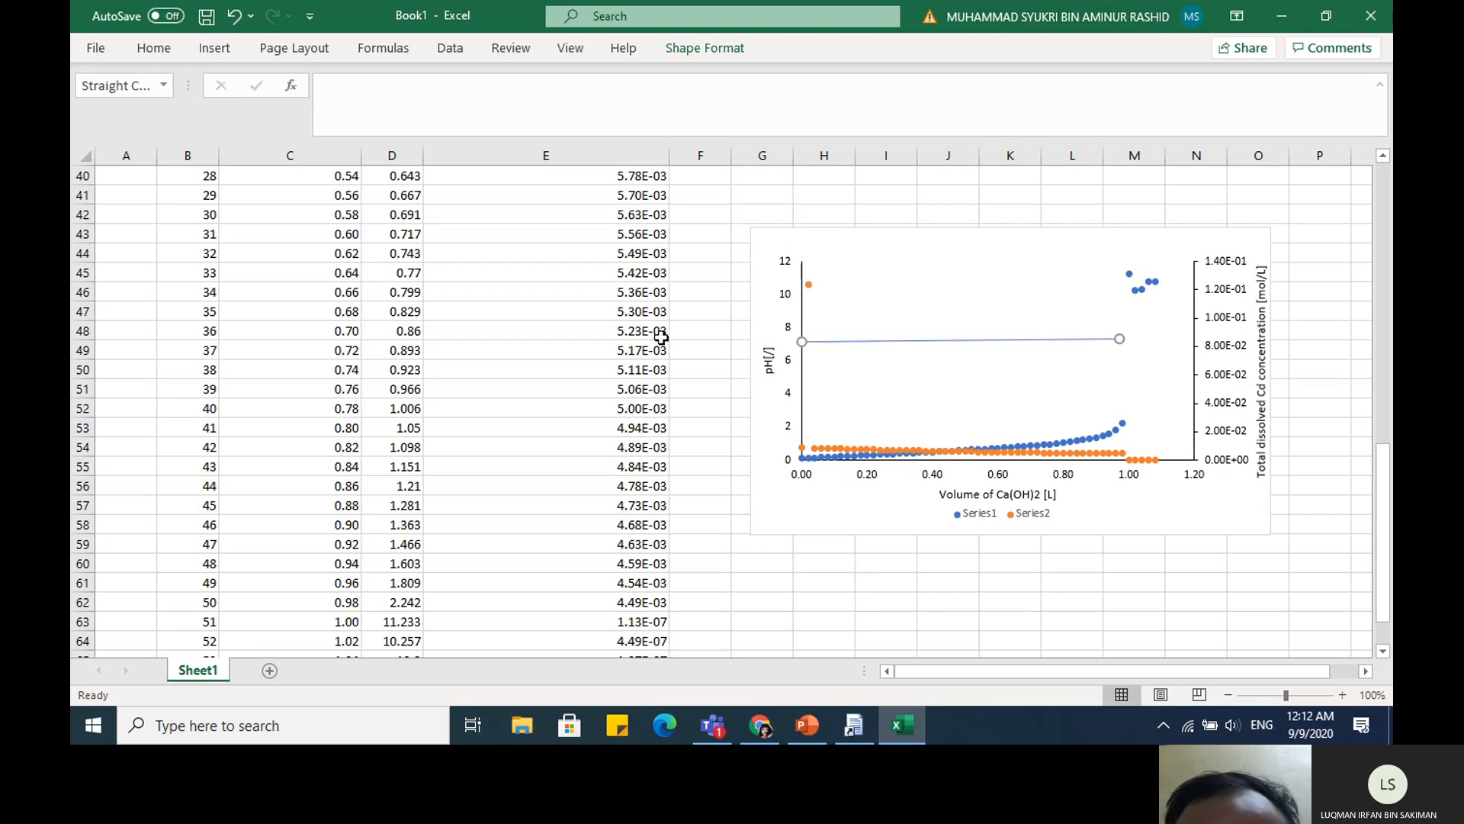
# Draw a vertical straight line from the horizontal line's far end down to the volume axis, just before 1.00 L
pyautogui.click(215, 47)
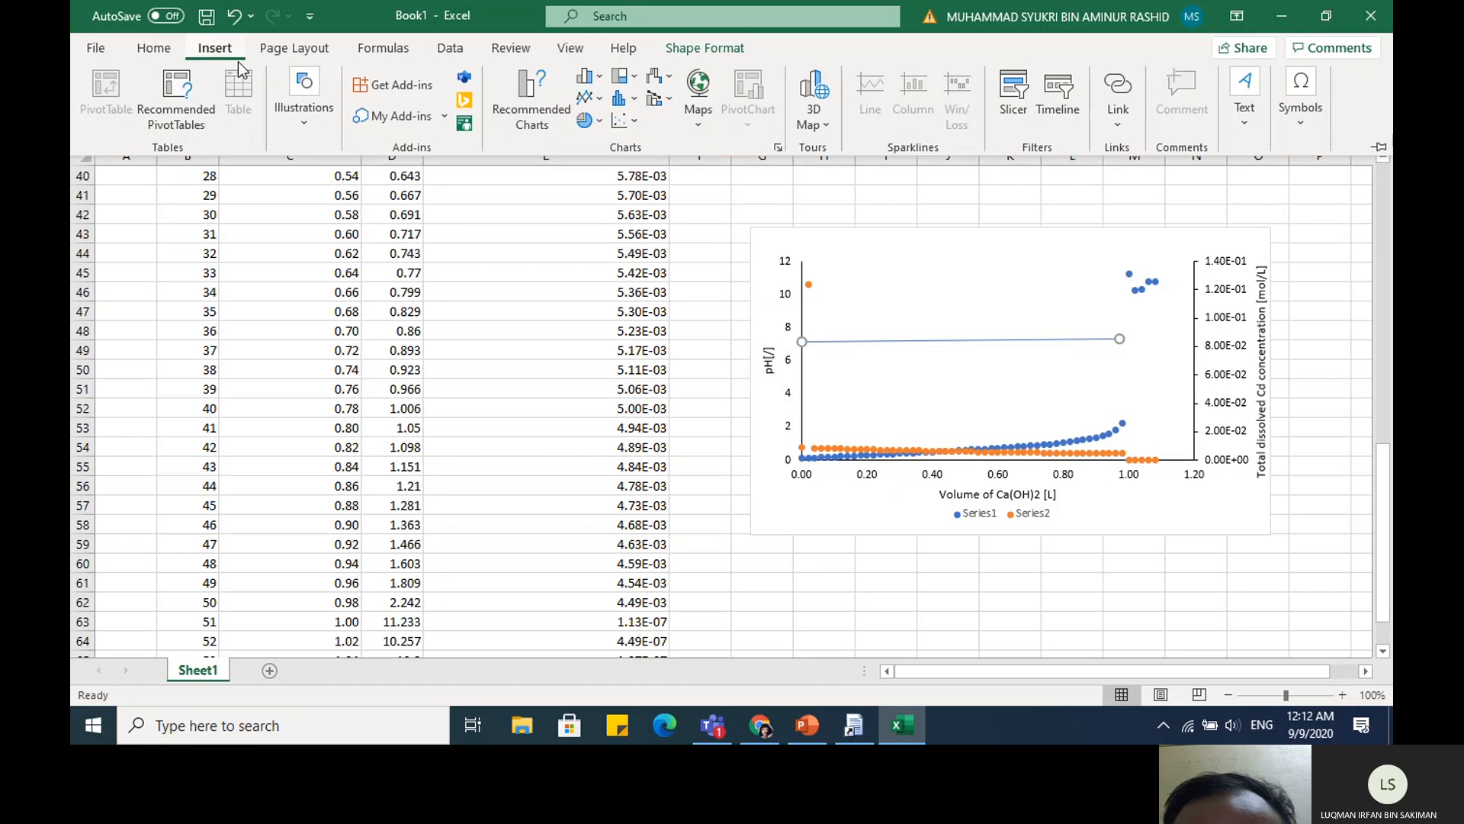
pyautogui.click(305, 114)
pyautogui.click(345, 206)
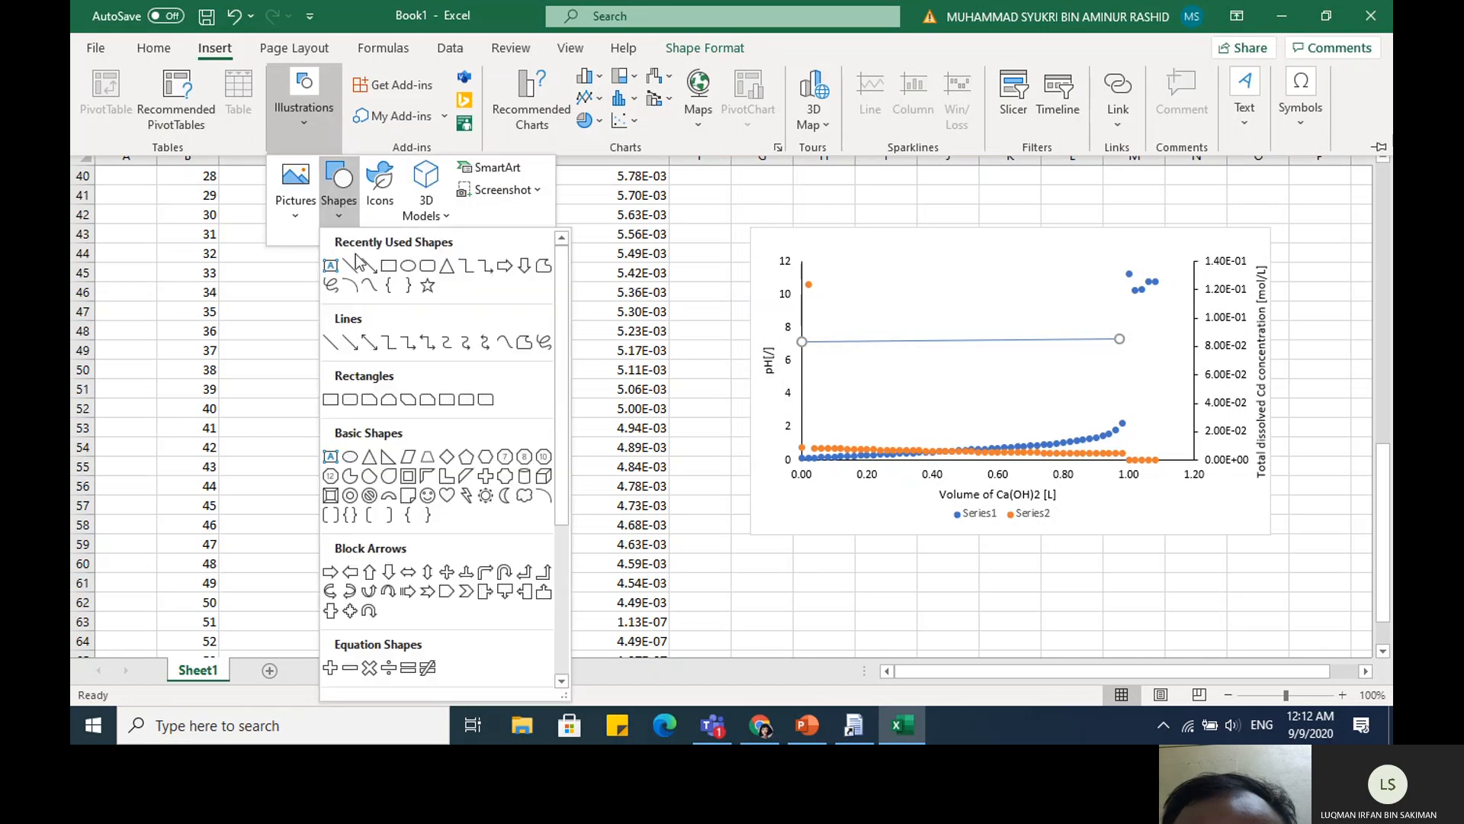
pyautogui.click(329, 338)
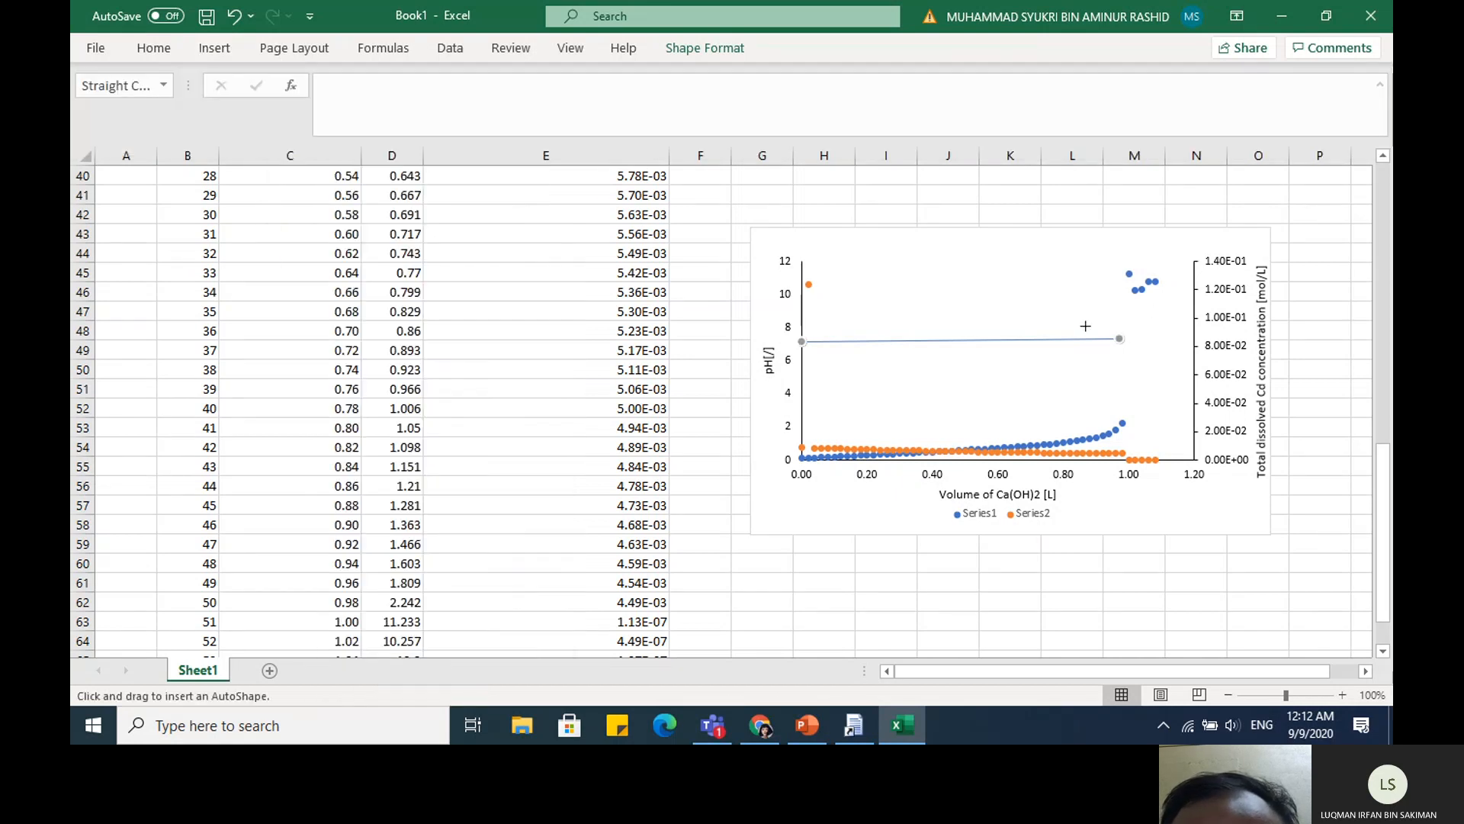
pyautogui.moveTo(1119, 338); pyautogui.dragTo(1121, 462)
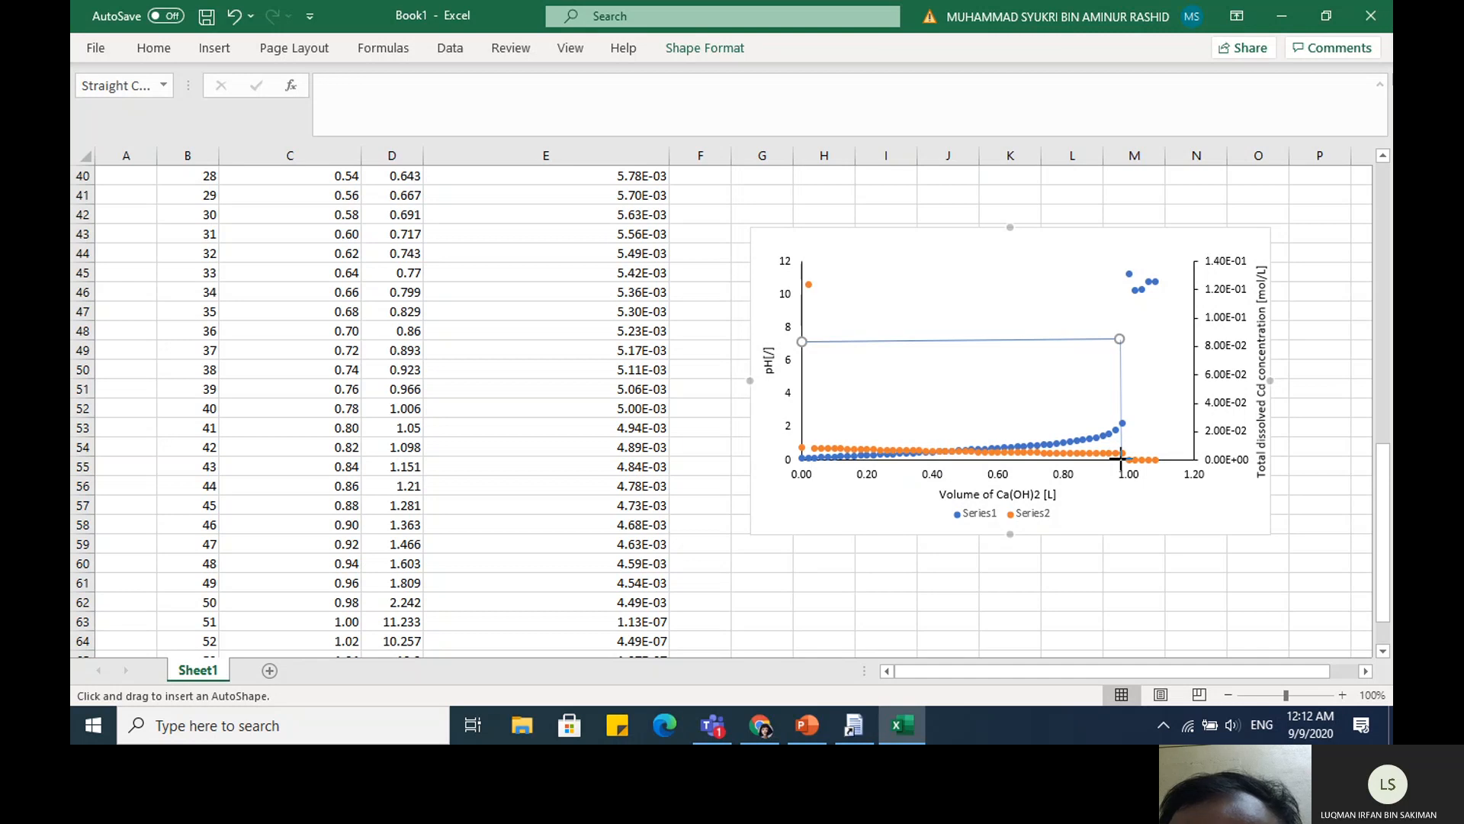
pyautogui.moveTo(1121, 455); pyautogui.dragTo(1121, 456)
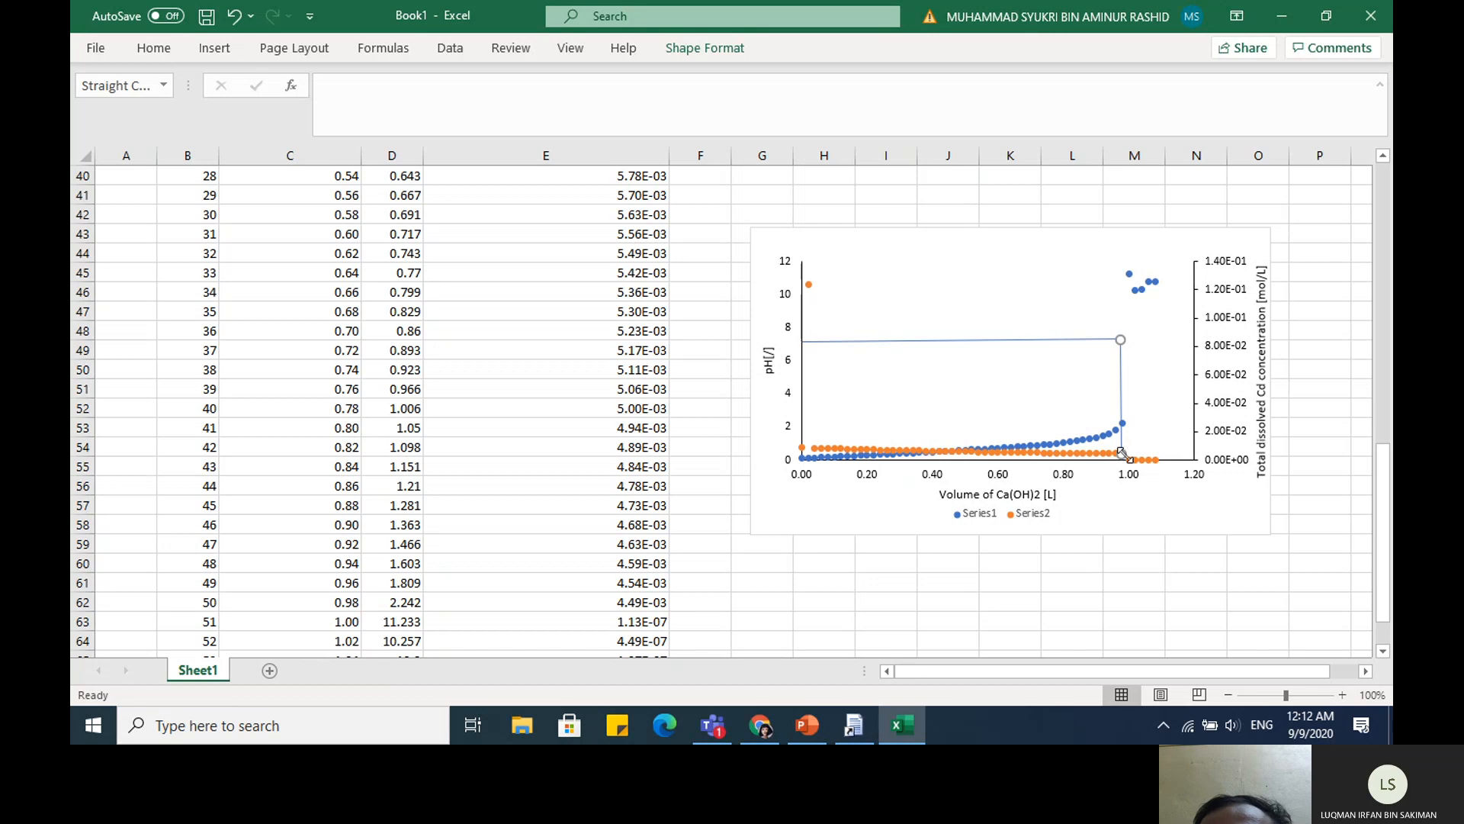
pyautogui.click(1119, 456)
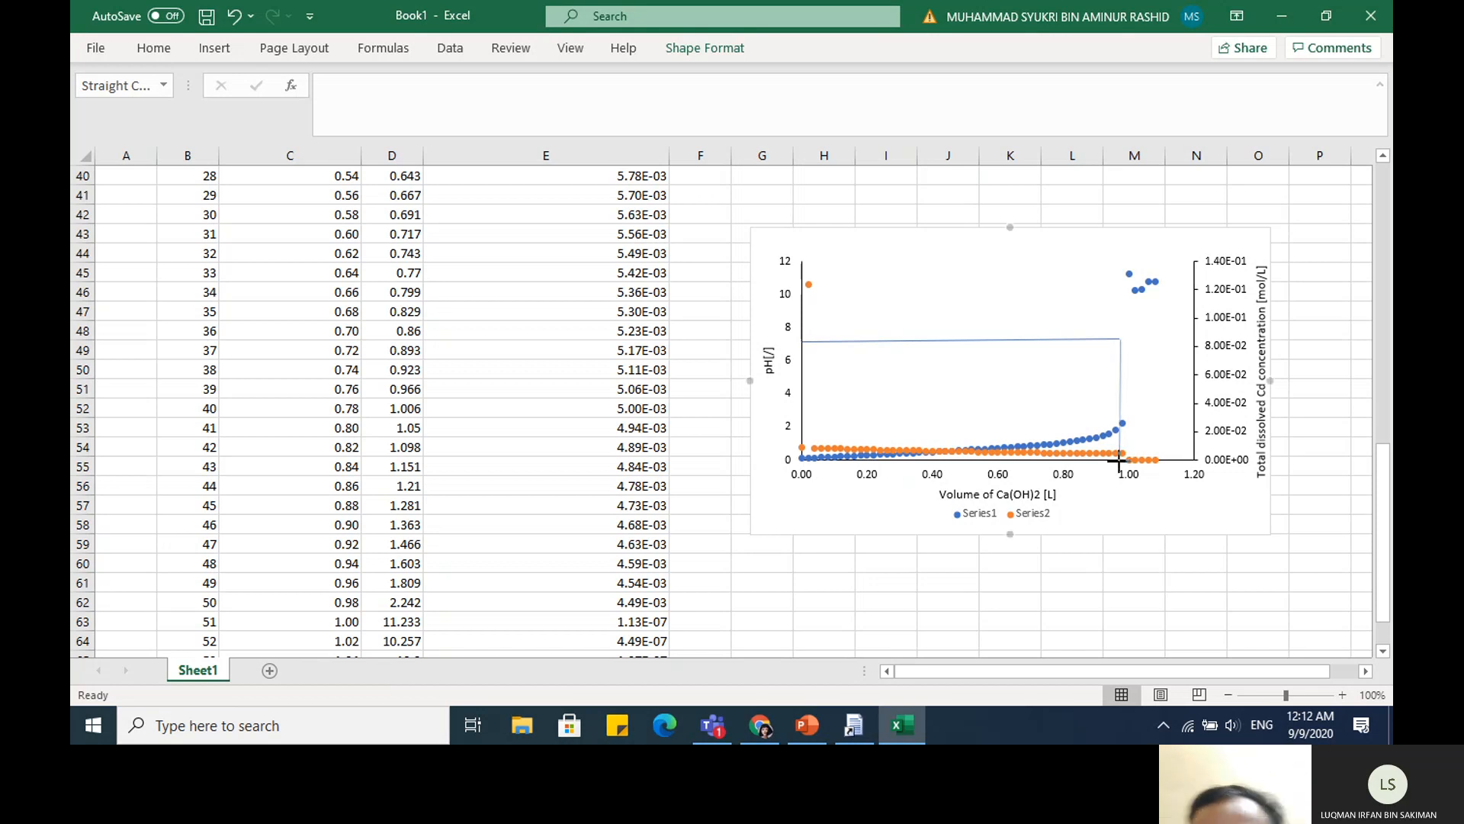
pyautogui.click(1119, 456)
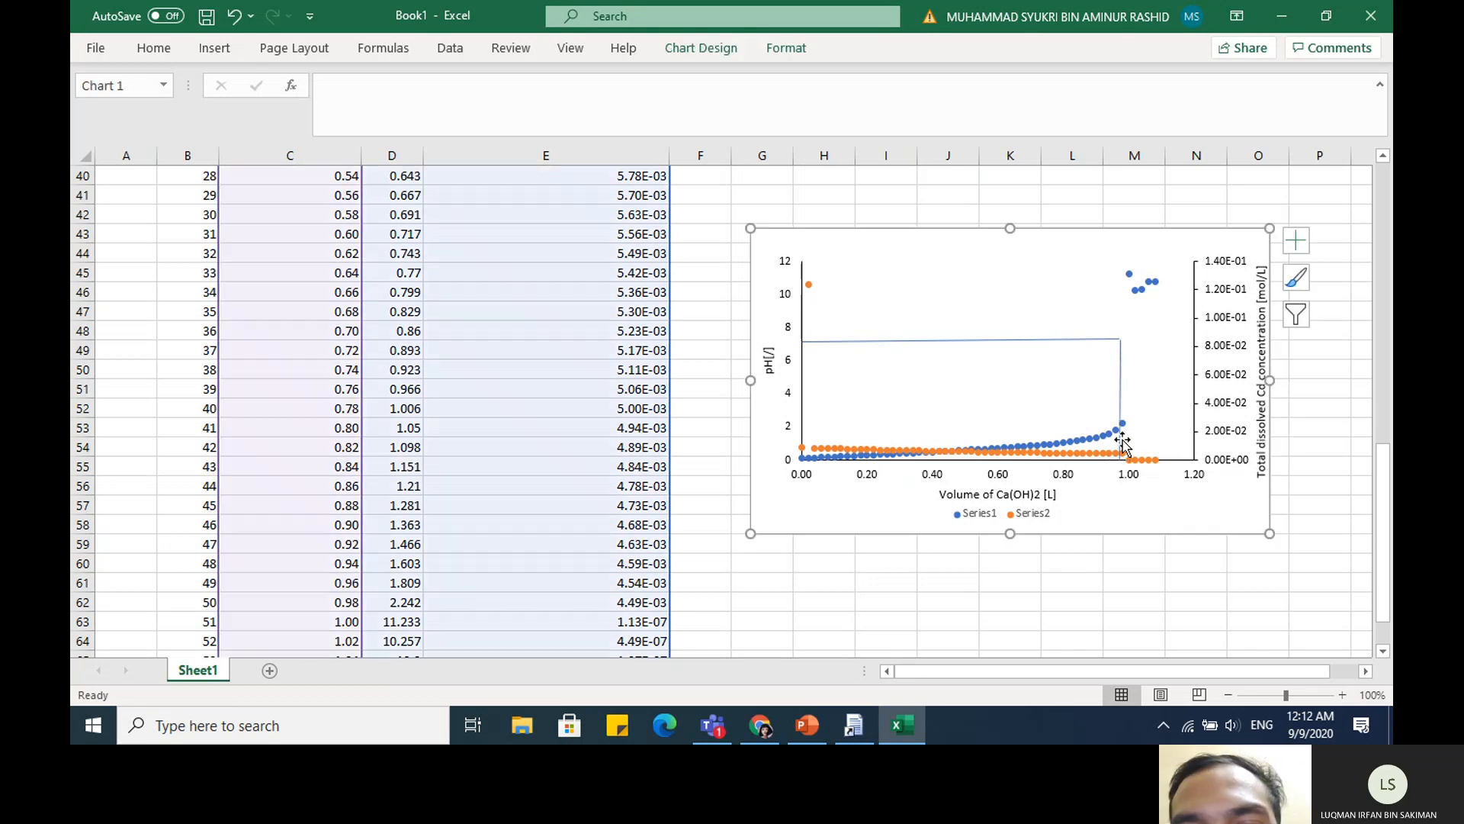
# Open the shape formatting of the horizontal line at about pH 7 and set its colour to red
pyautogui.click(1006, 340)
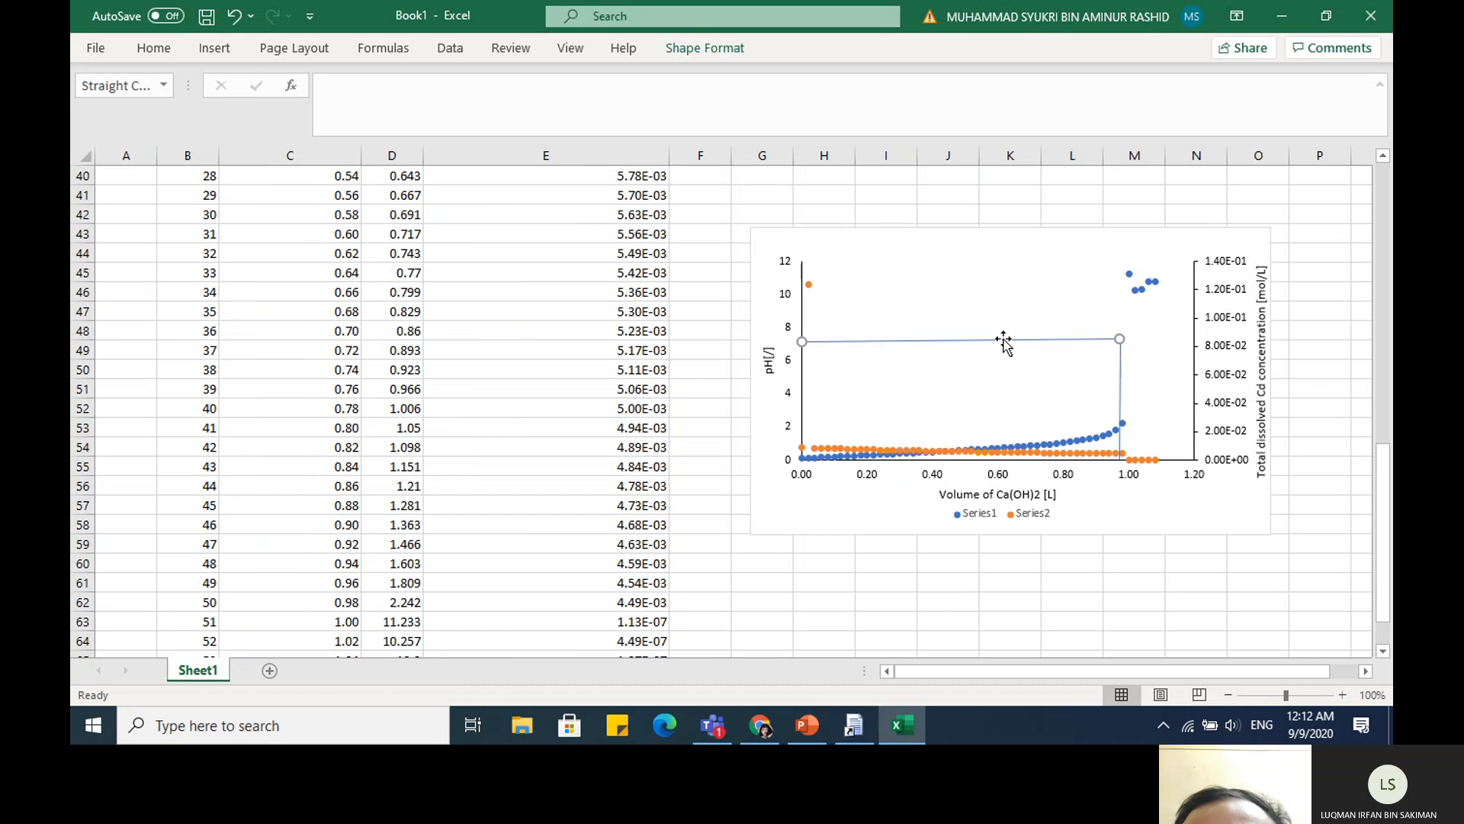
pyautogui.rightClick(1005, 341)
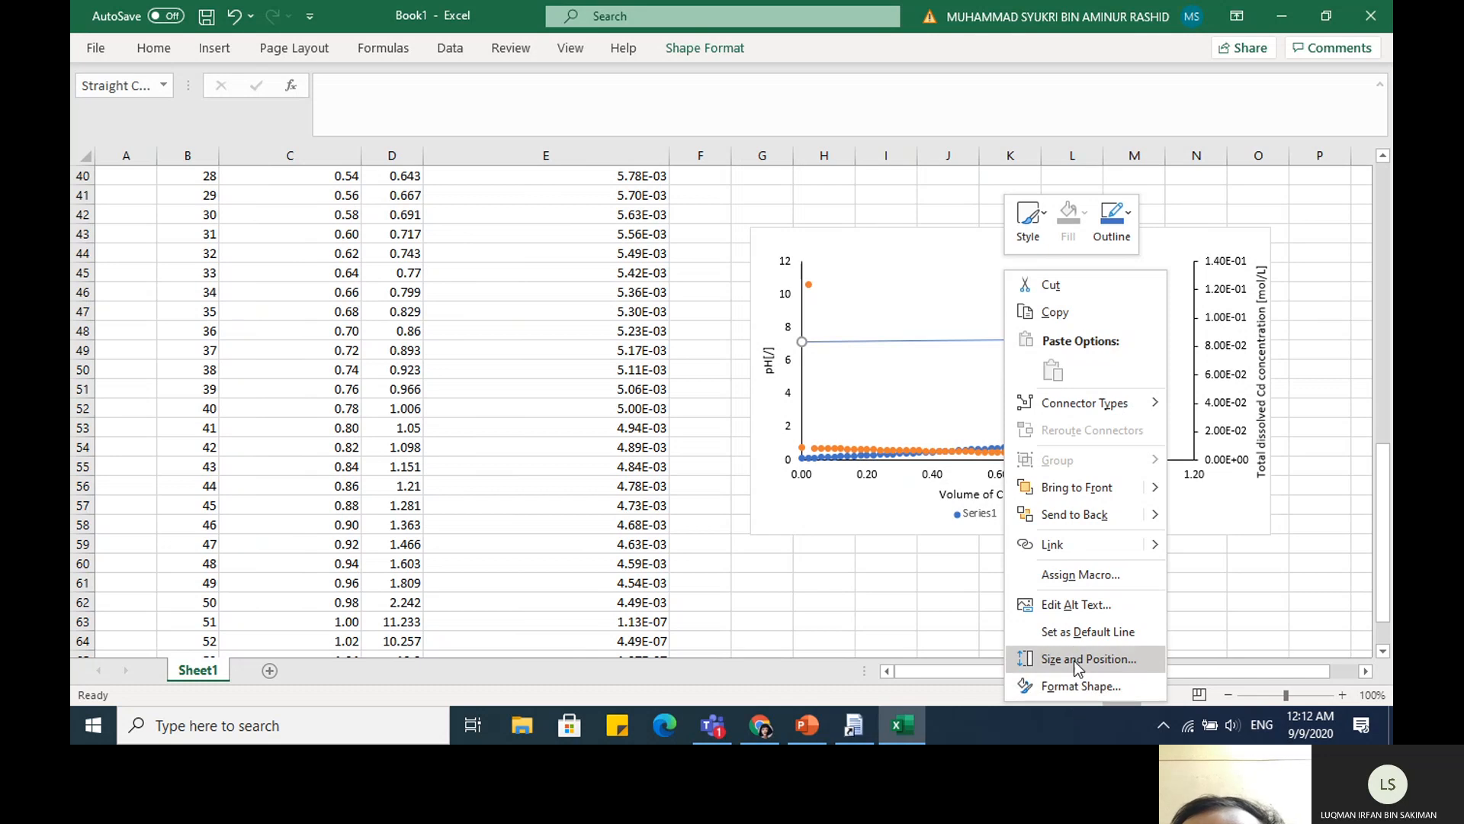
pyautogui.click(1072, 689)
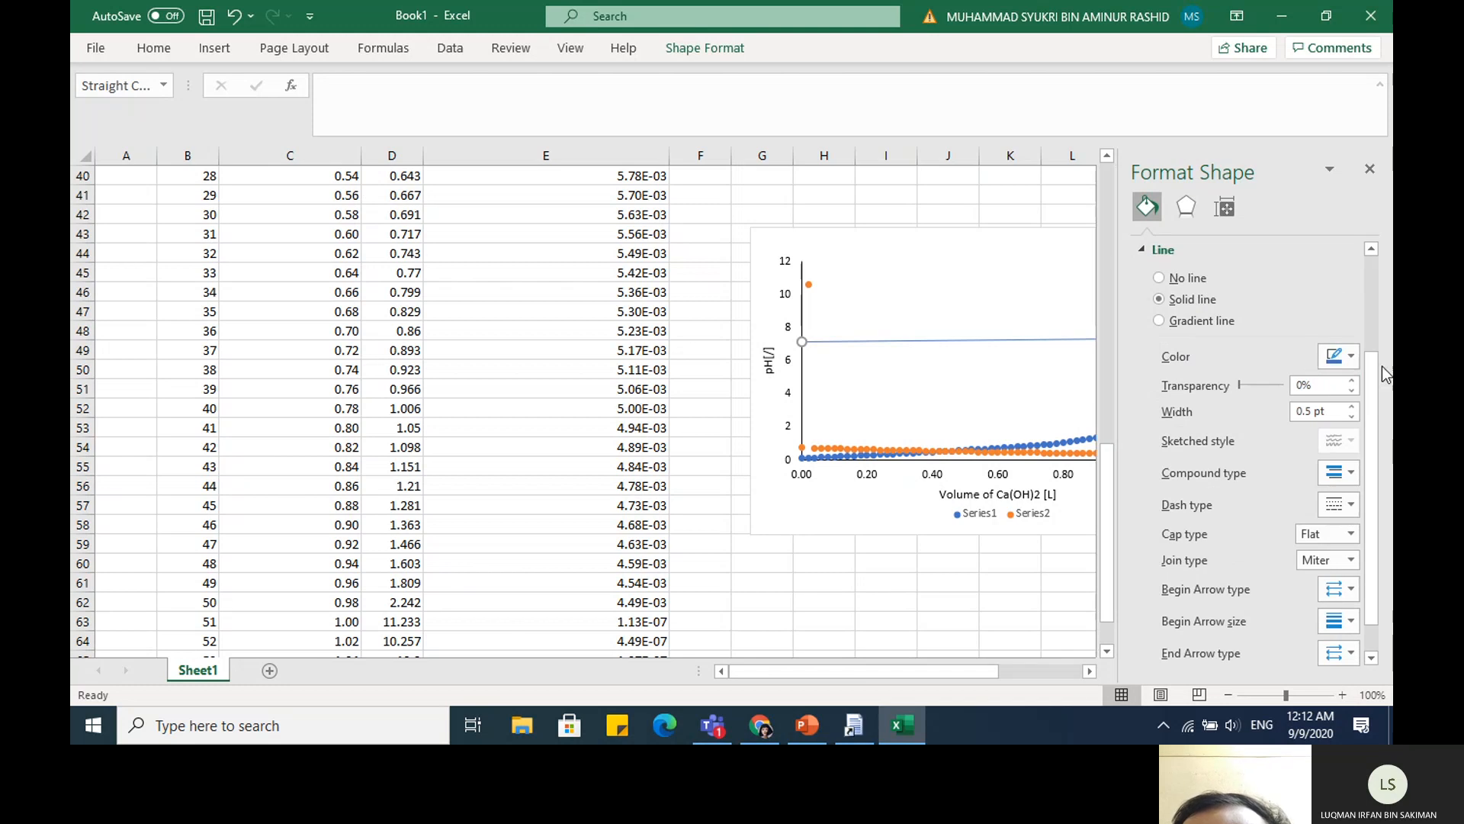
pyautogui.click(1351, 356)
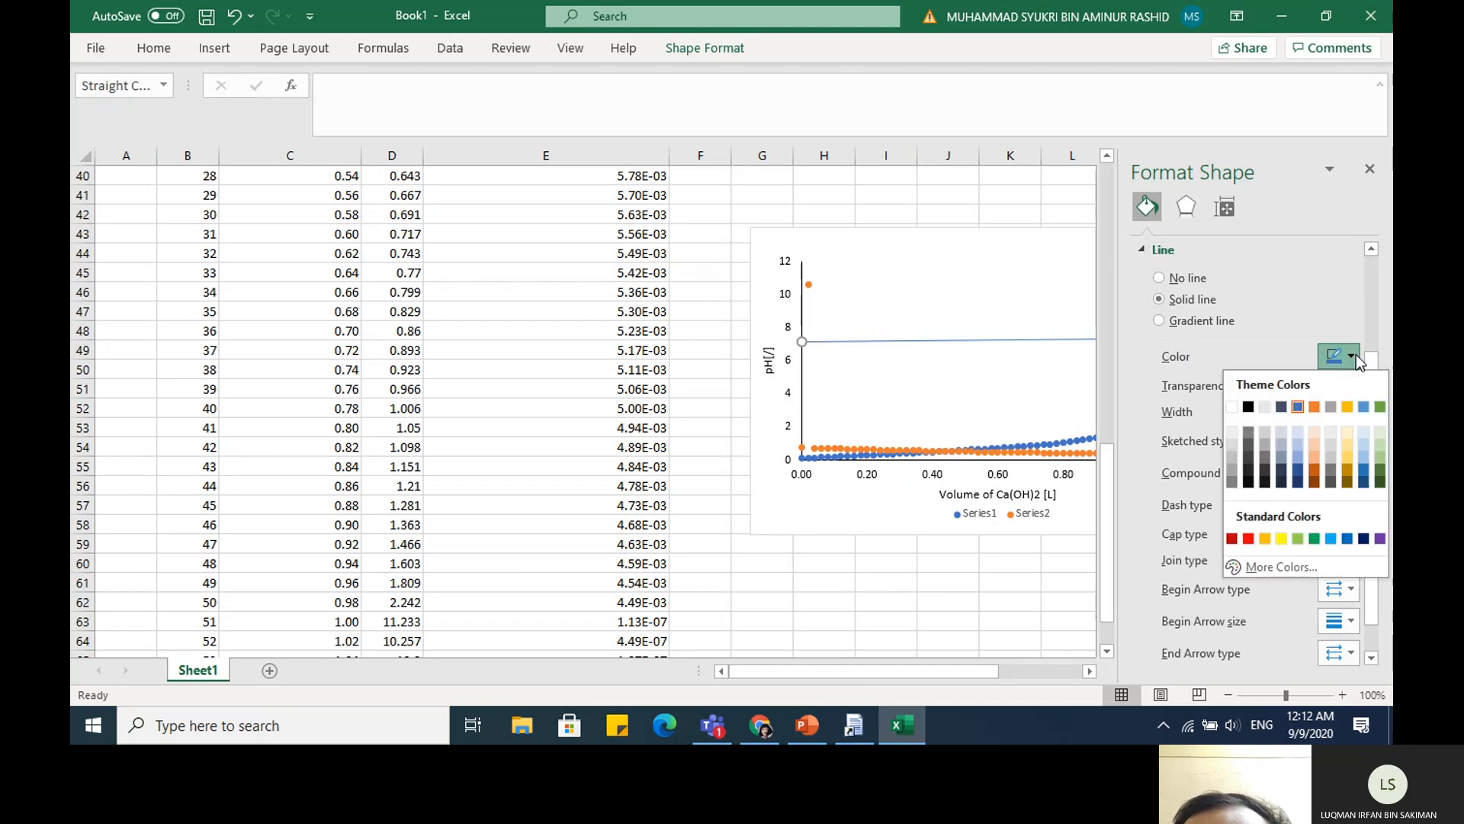
pyautogui.click(1249, 538)
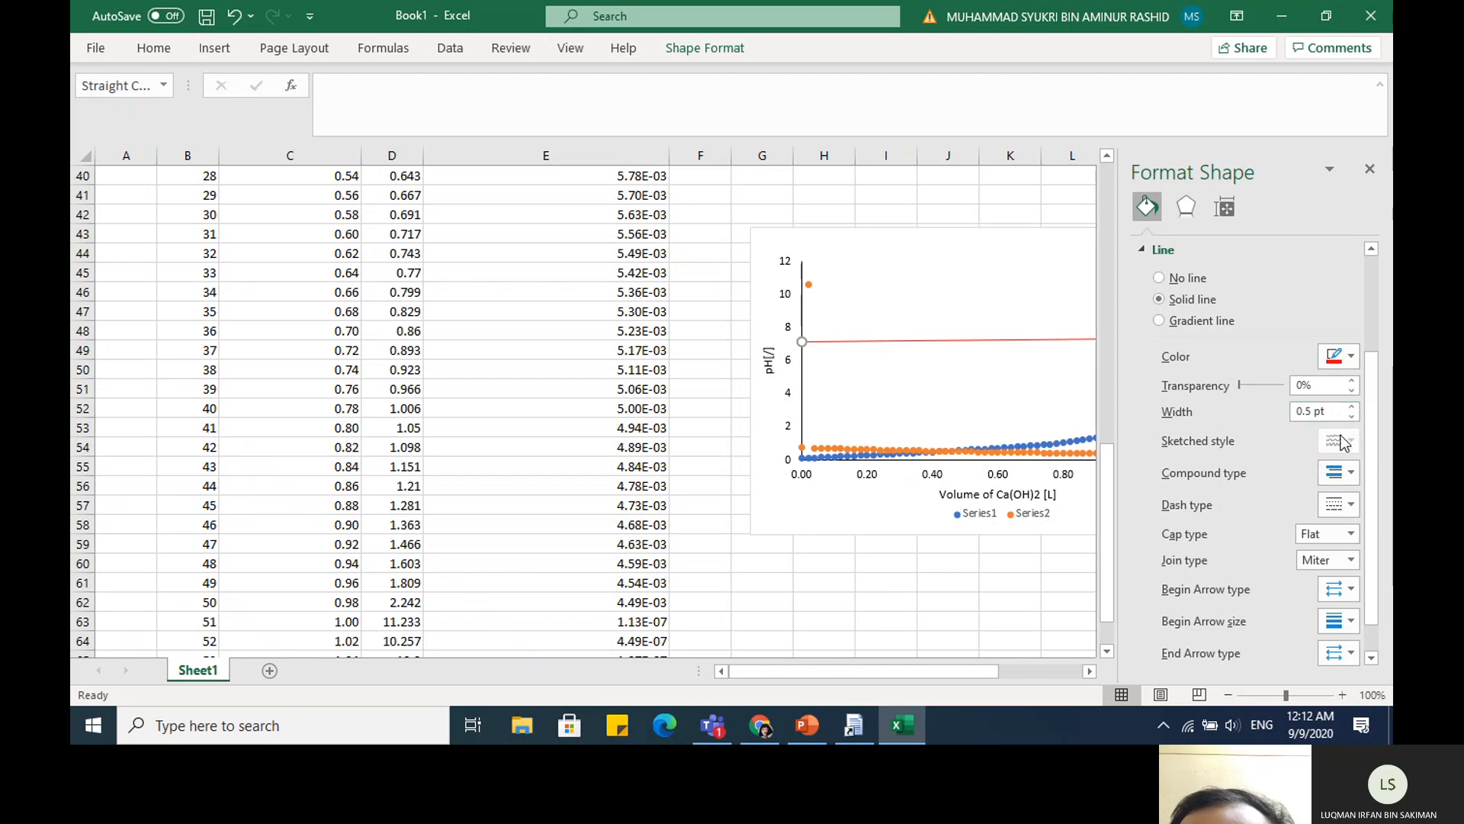
# Set the horizontal line's width to 1.75 pt and its dash type to dashed, and close the formatting options
pyautogui.click(1351, 406)
pyautogui.click(1352, 406)
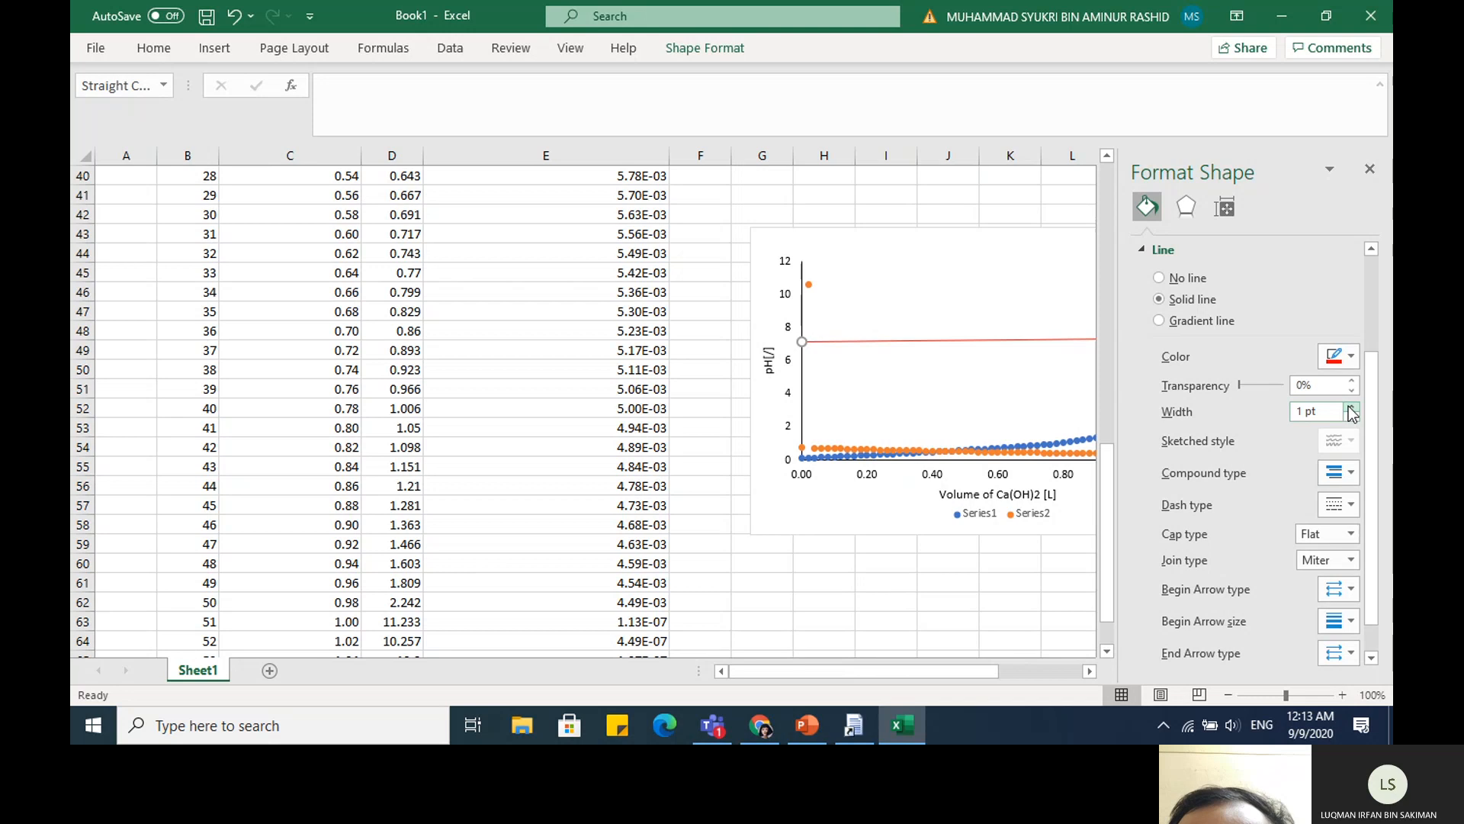
pyautogui.click(1351, 406)
pyautogui.click(1351, 406)
pyautogui.click(1351, 407)
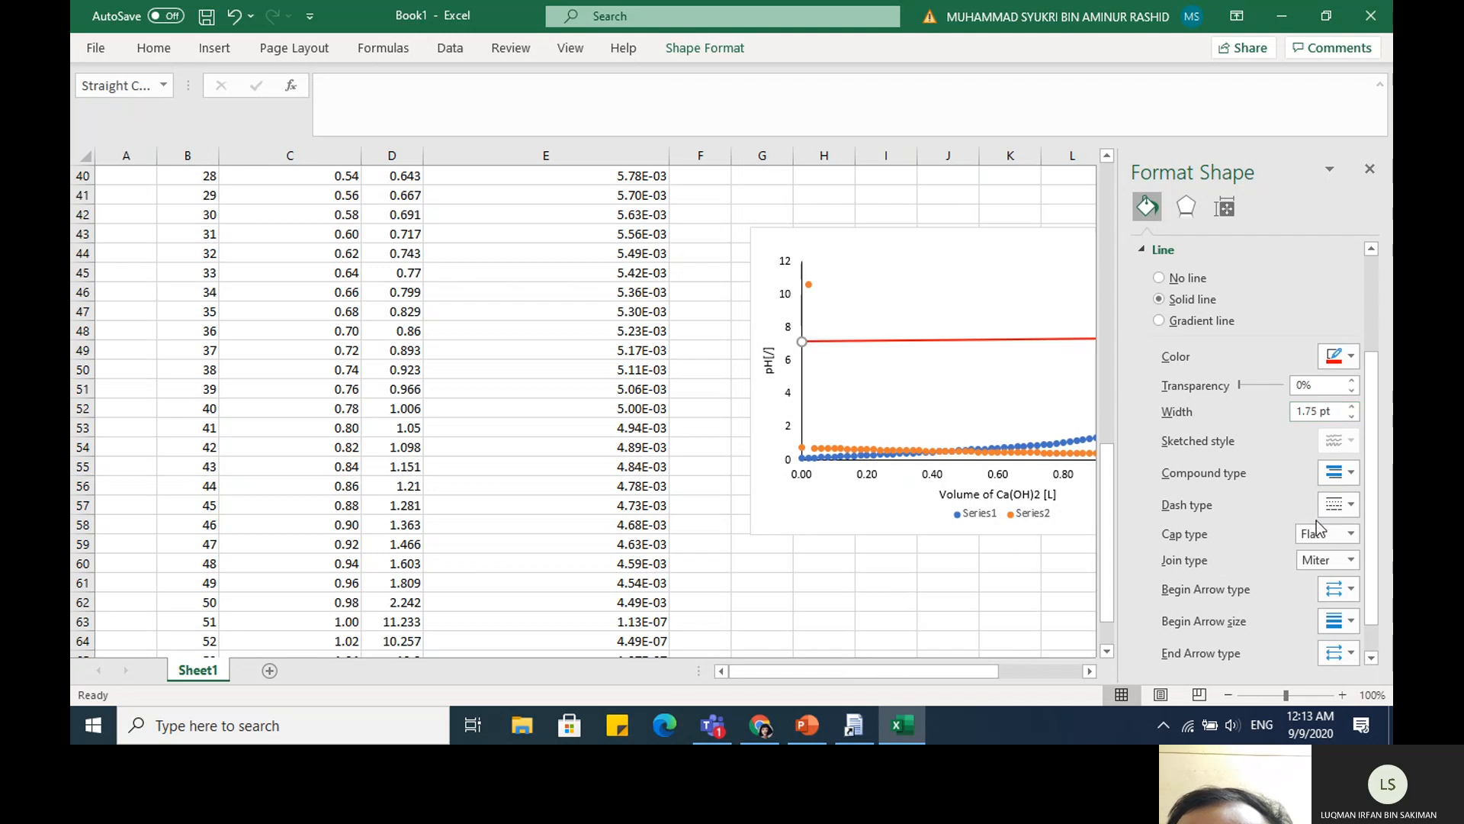
pyautogui.click(1348, 505)
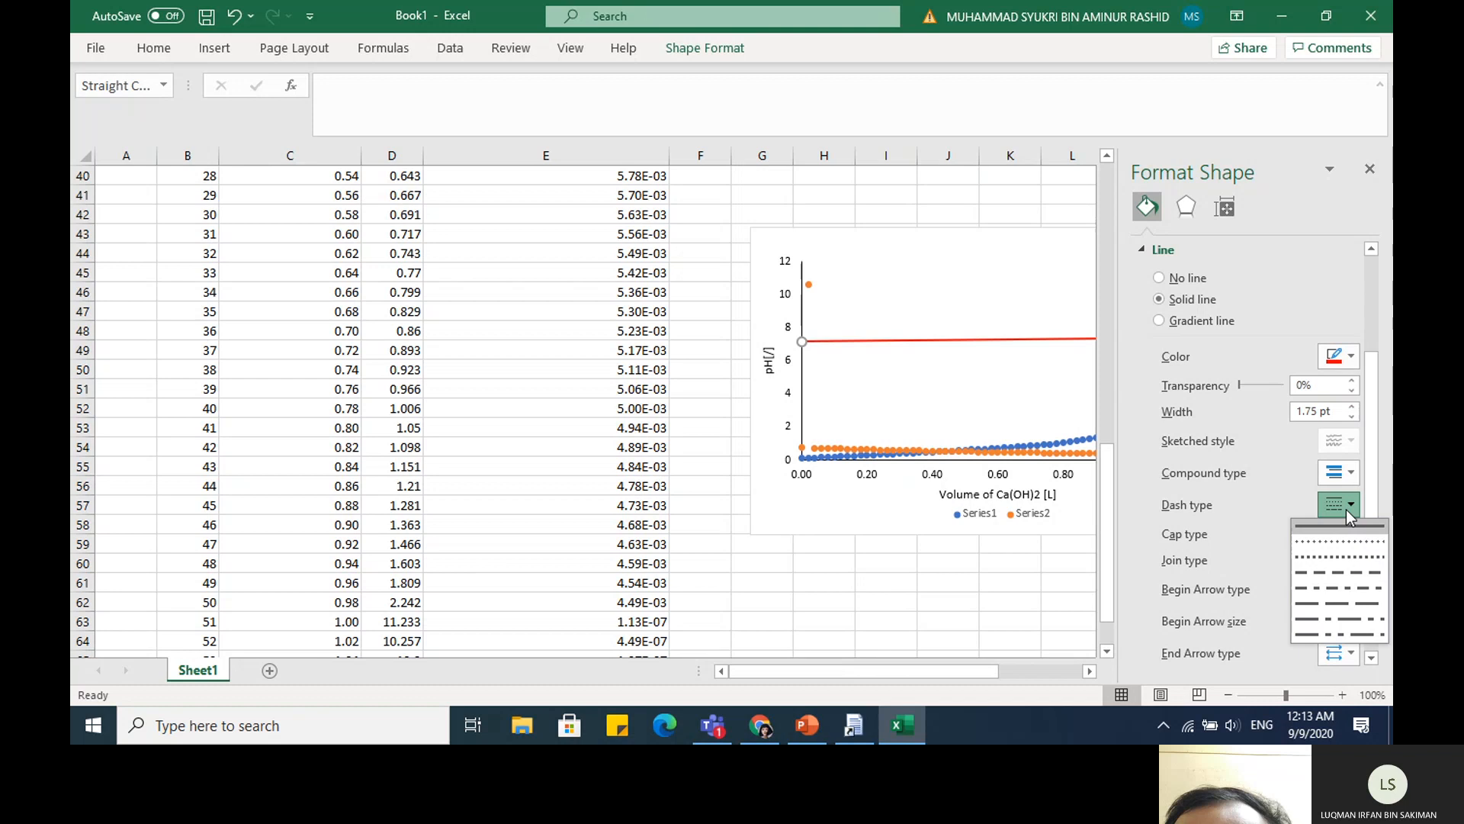
pyautogui.click(1325, 573)
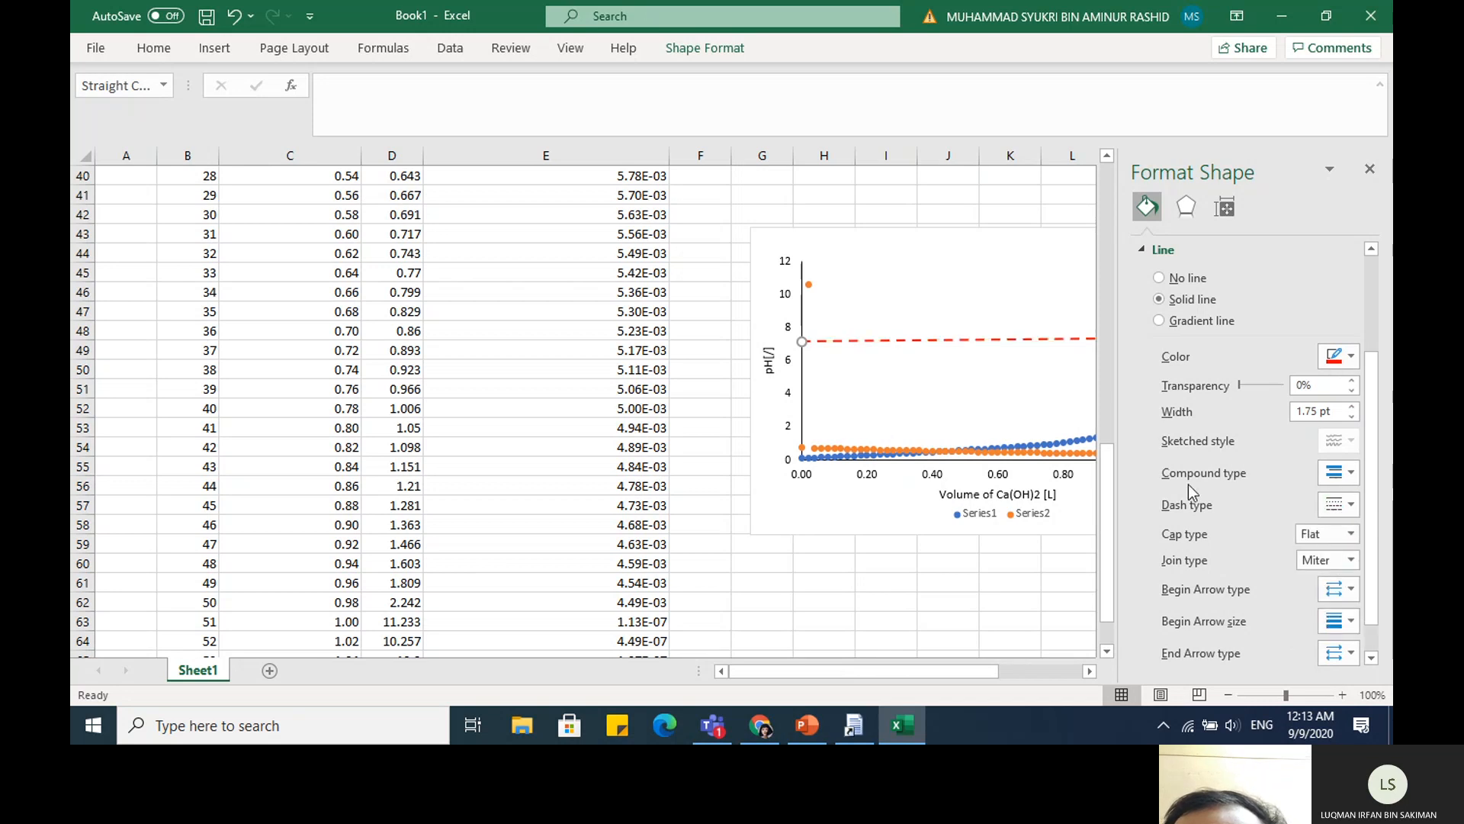
pyautogui.click(1045, 387)
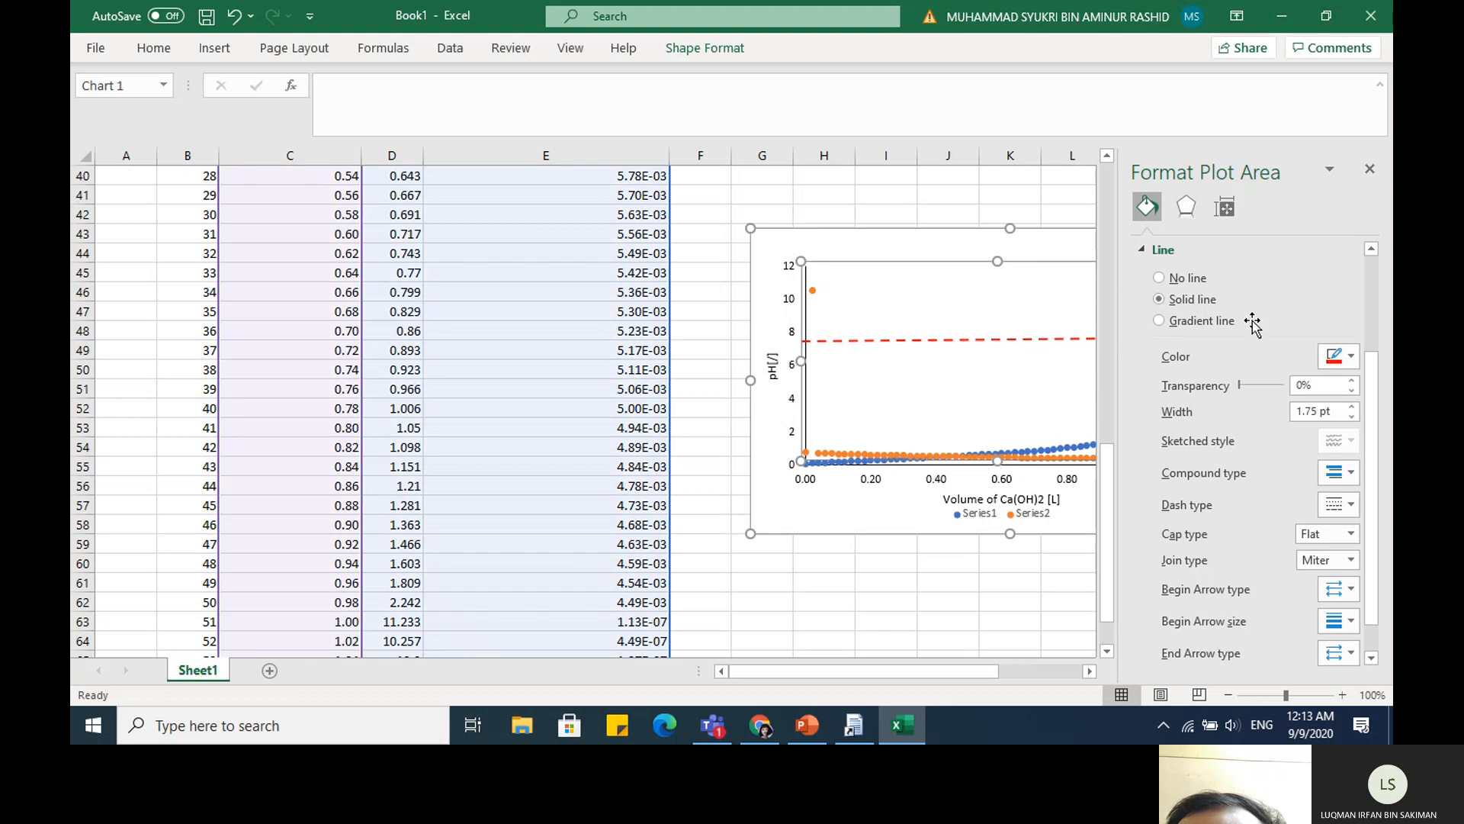
pyautogui.click(1023, 600)
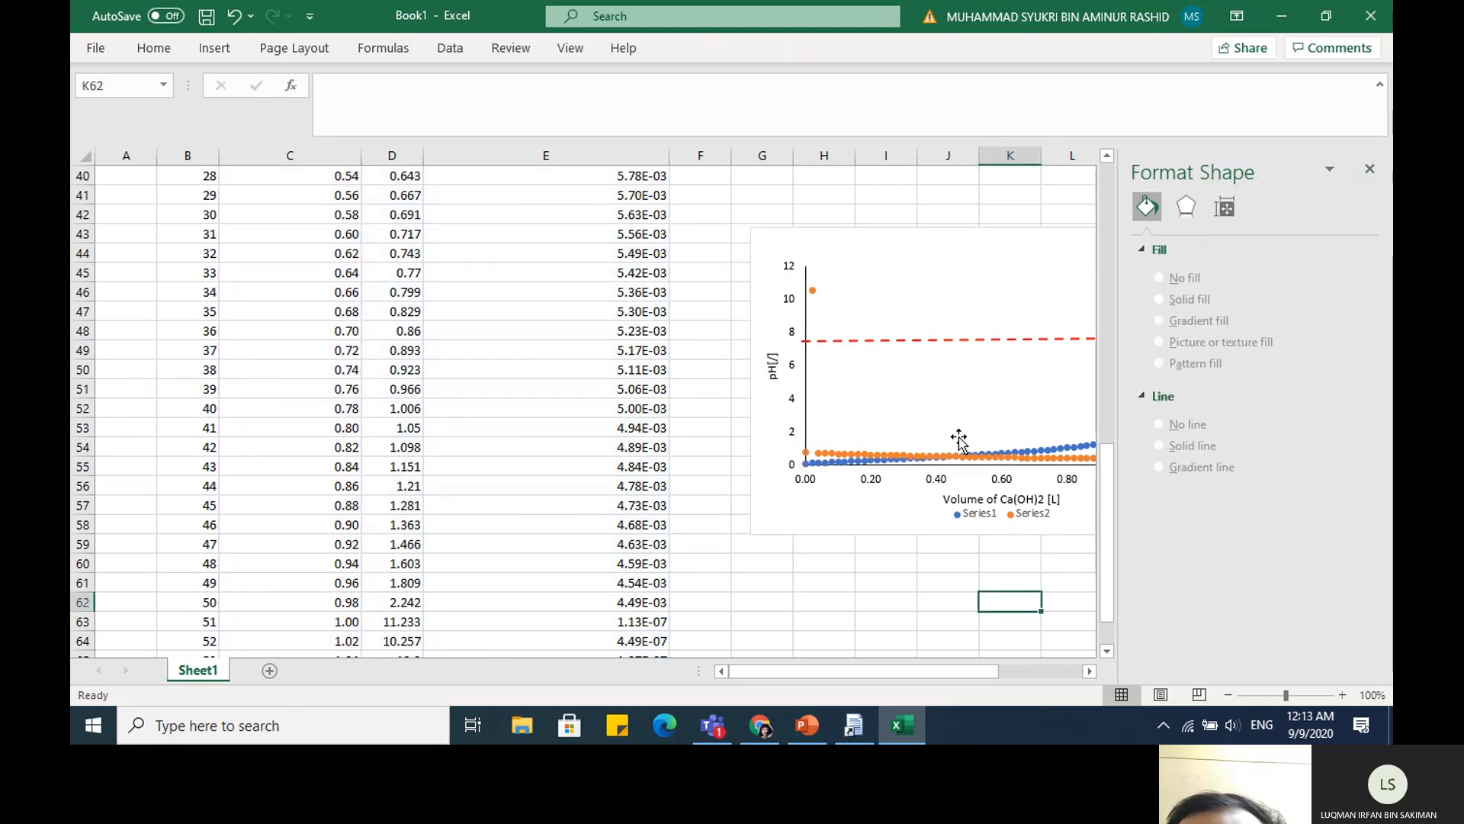
pyautogui.click(1371, 168)
# Open the shape formatting of the vertical line just before 1.00 L and set its width to 1.75 pt
pyautogui.click(1120, 386)
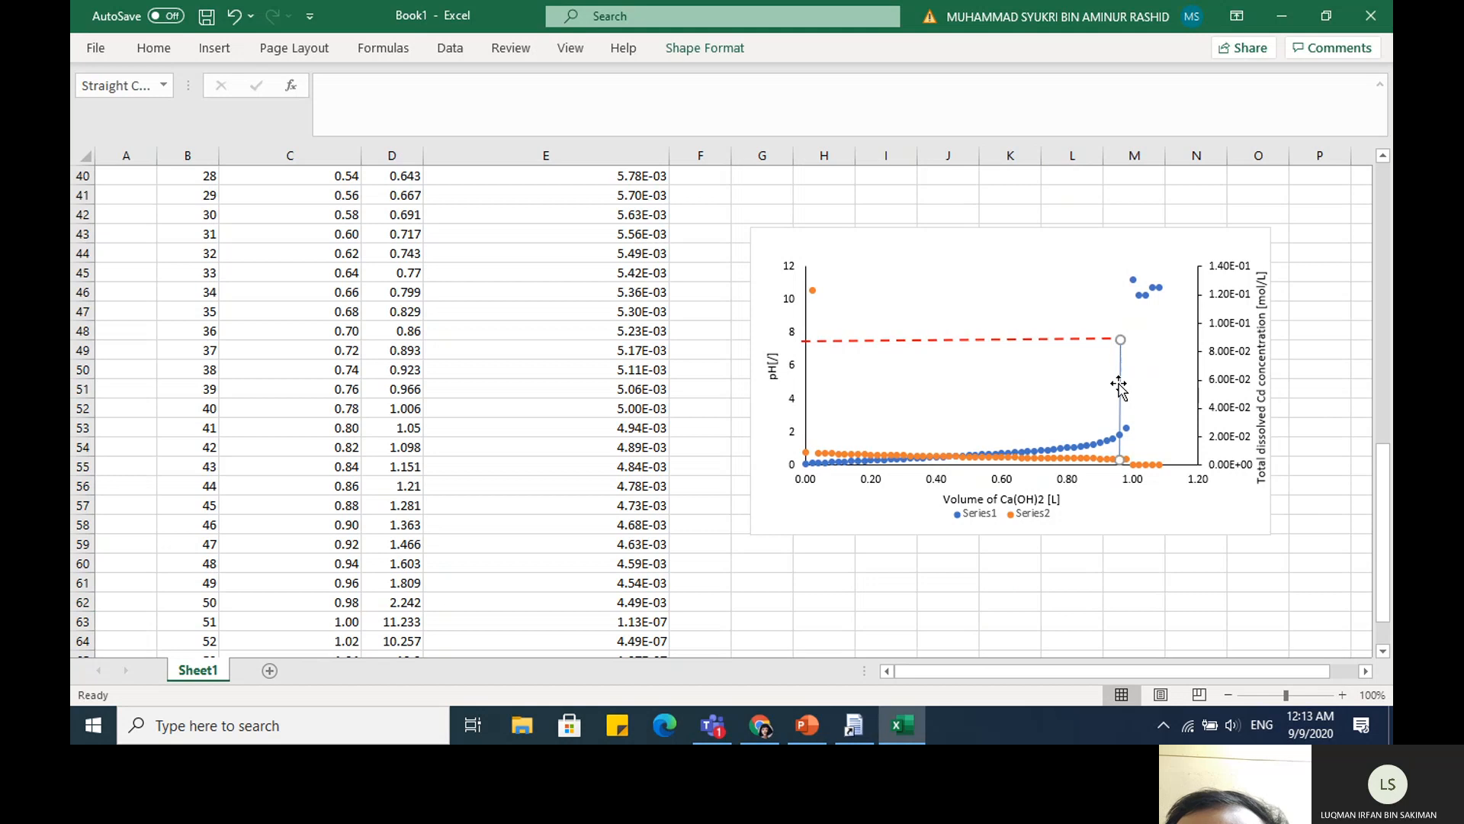
pyautogui.rightClick(1121, 392)
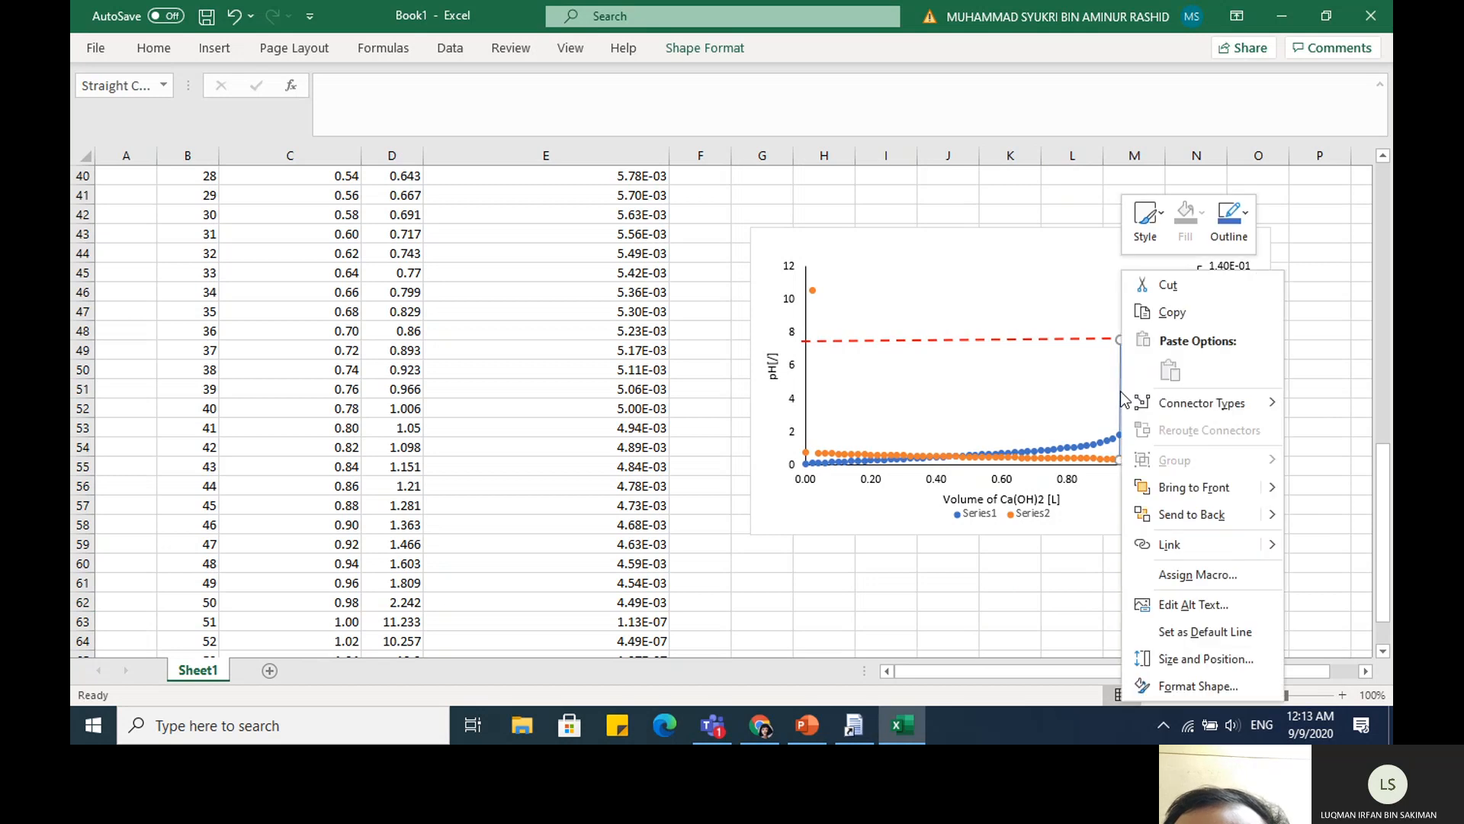
pyautogui.click(1187, 683)
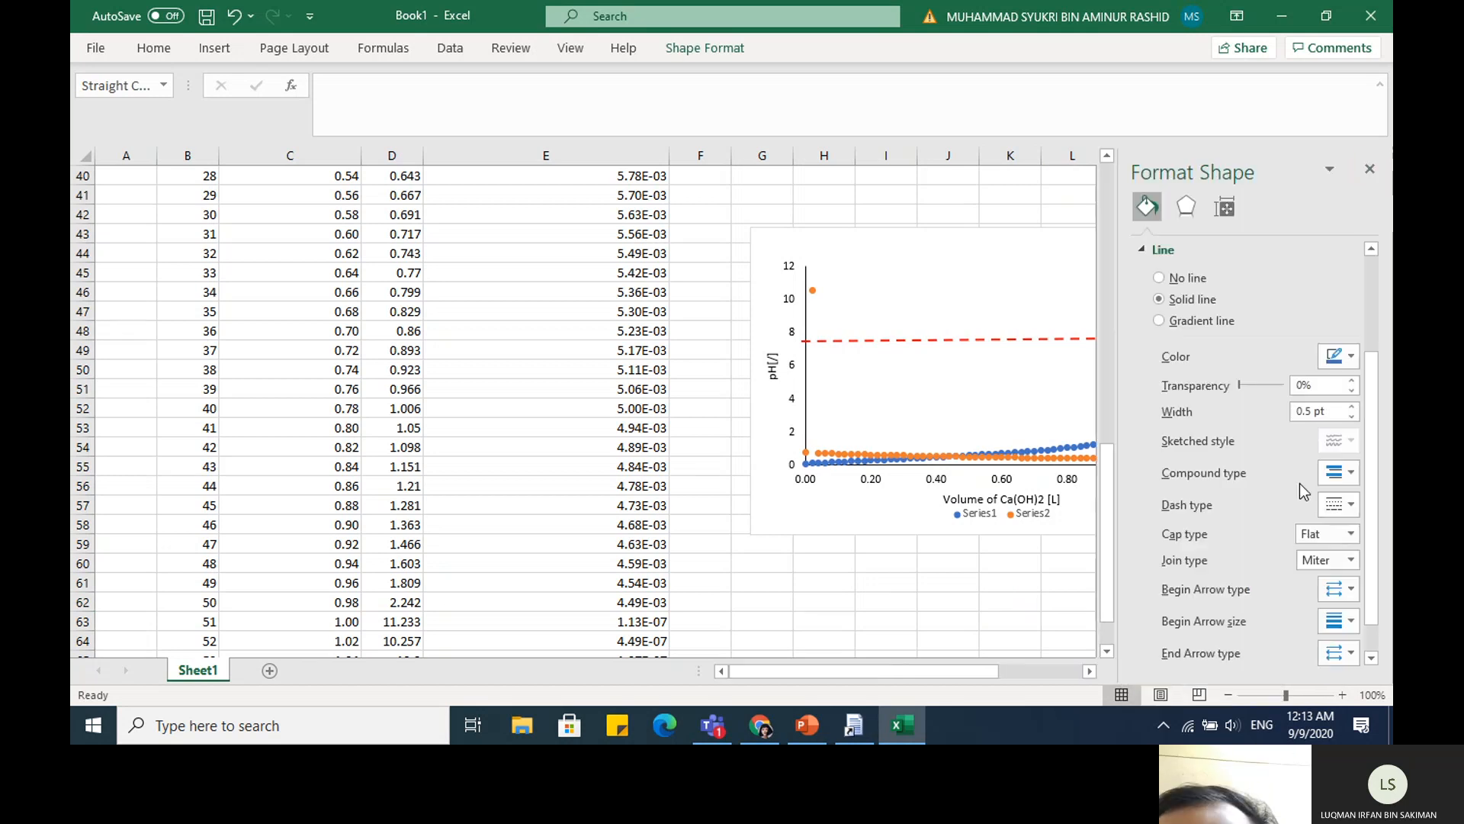
pyautogui.click(1351, 407)
pyautogui.click(1351, 406)
pyautogui.click(1351, 406)
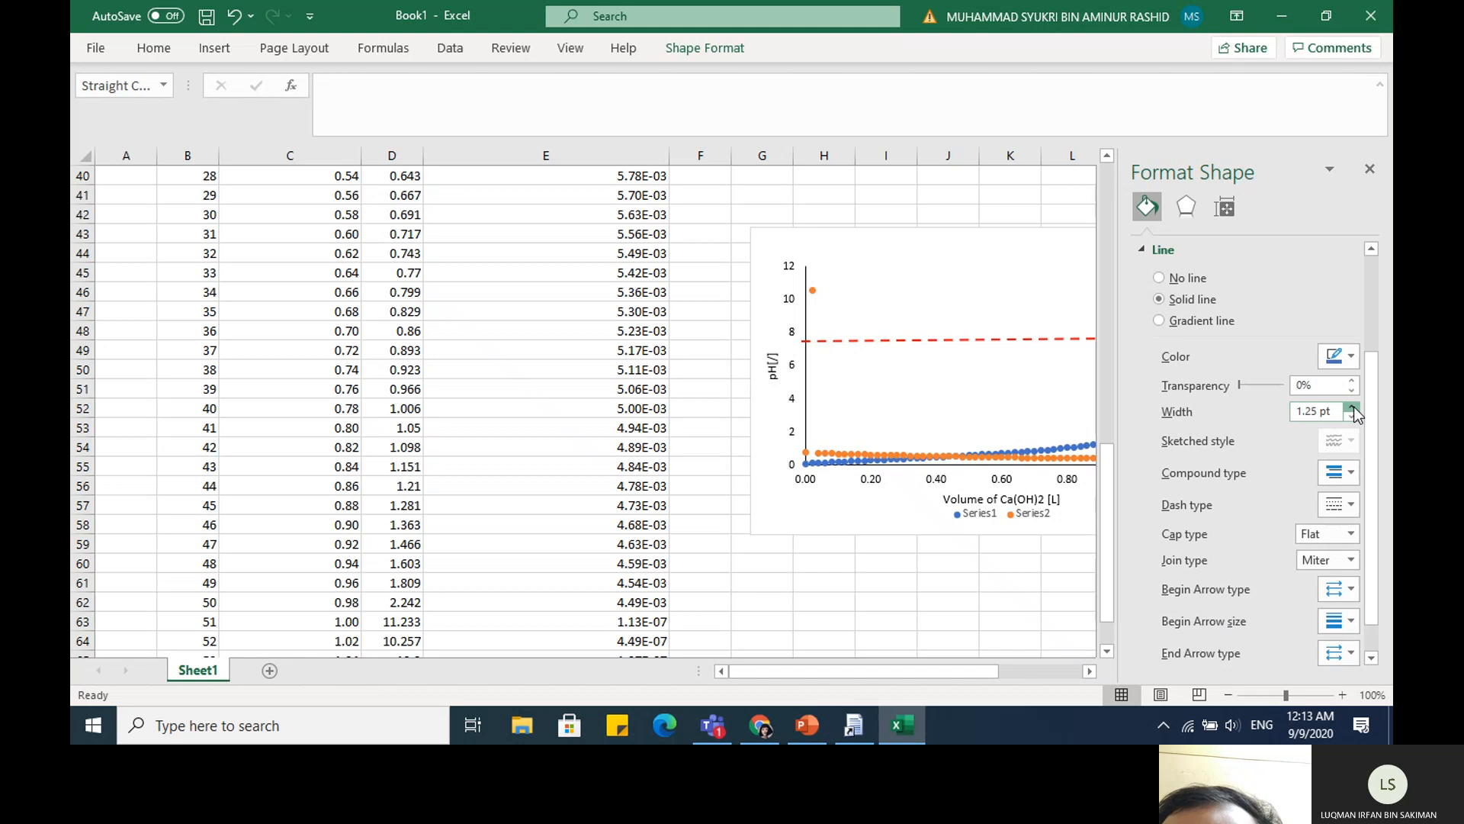
pyautogui.click(1353, 406)
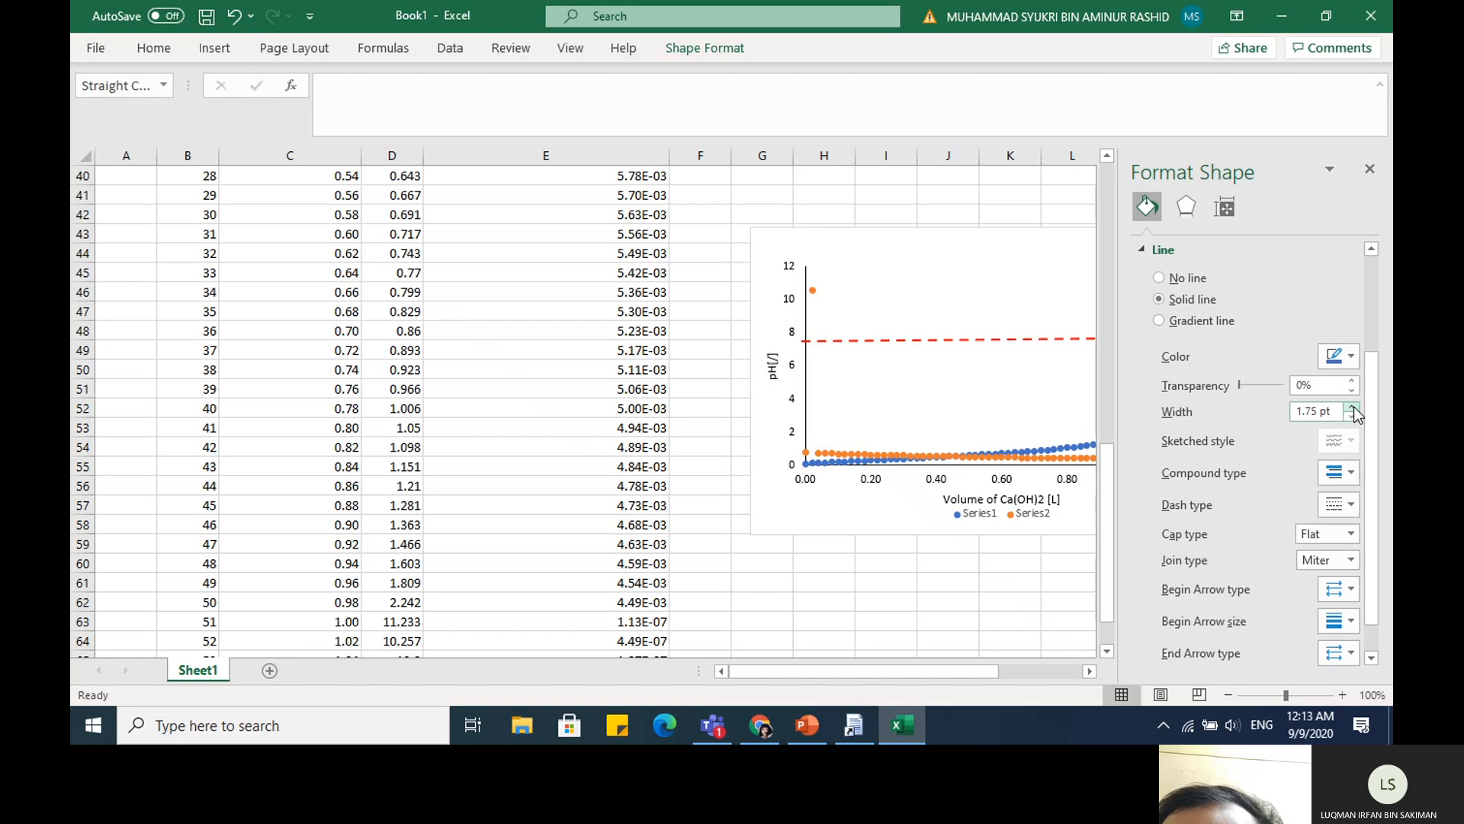
# Make the vertical line dashed and red, and close the formatting options
pyautogui.click(1351, 505)
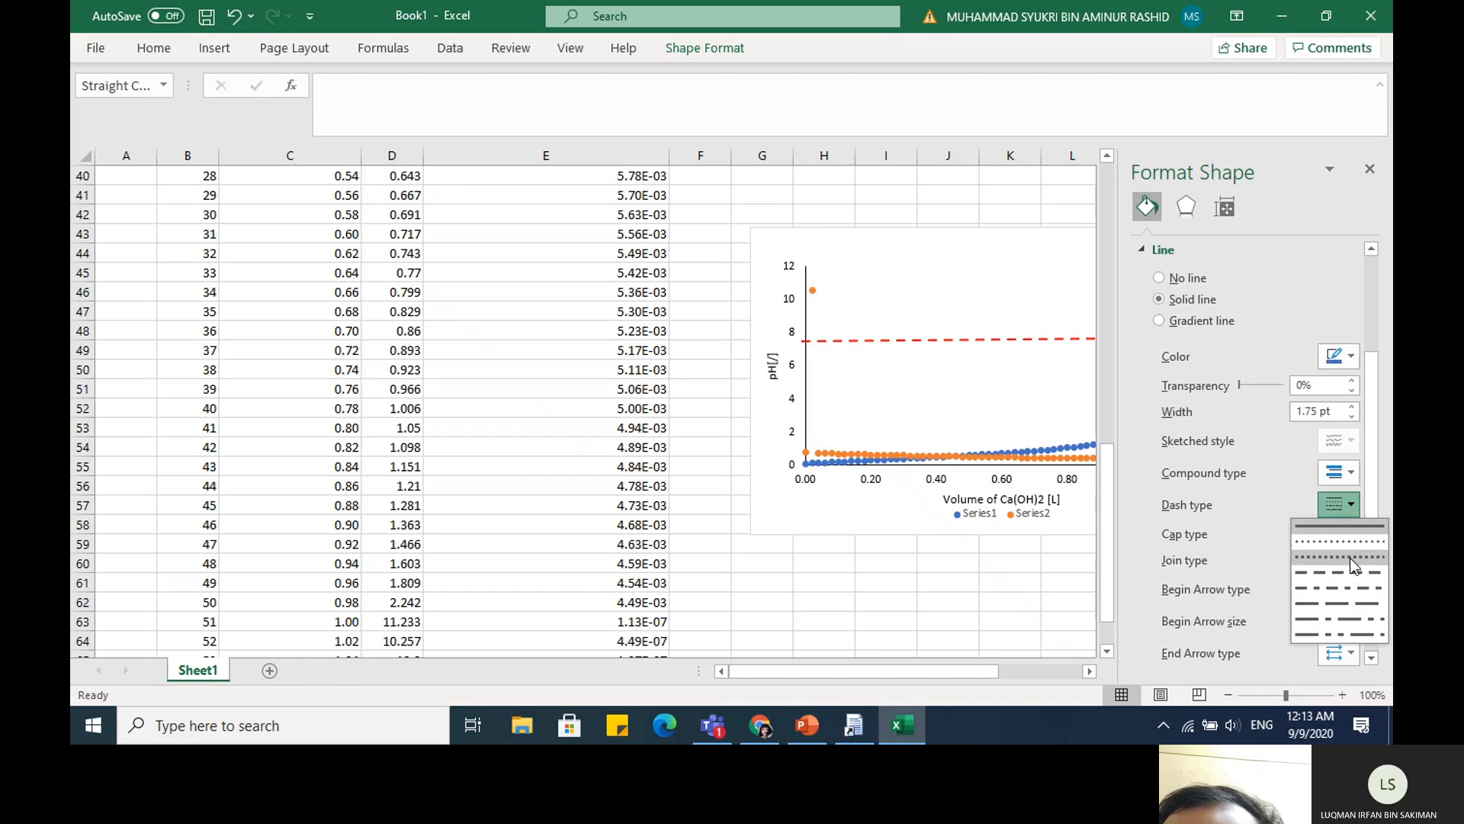
pyautogui.click(1350, 557)
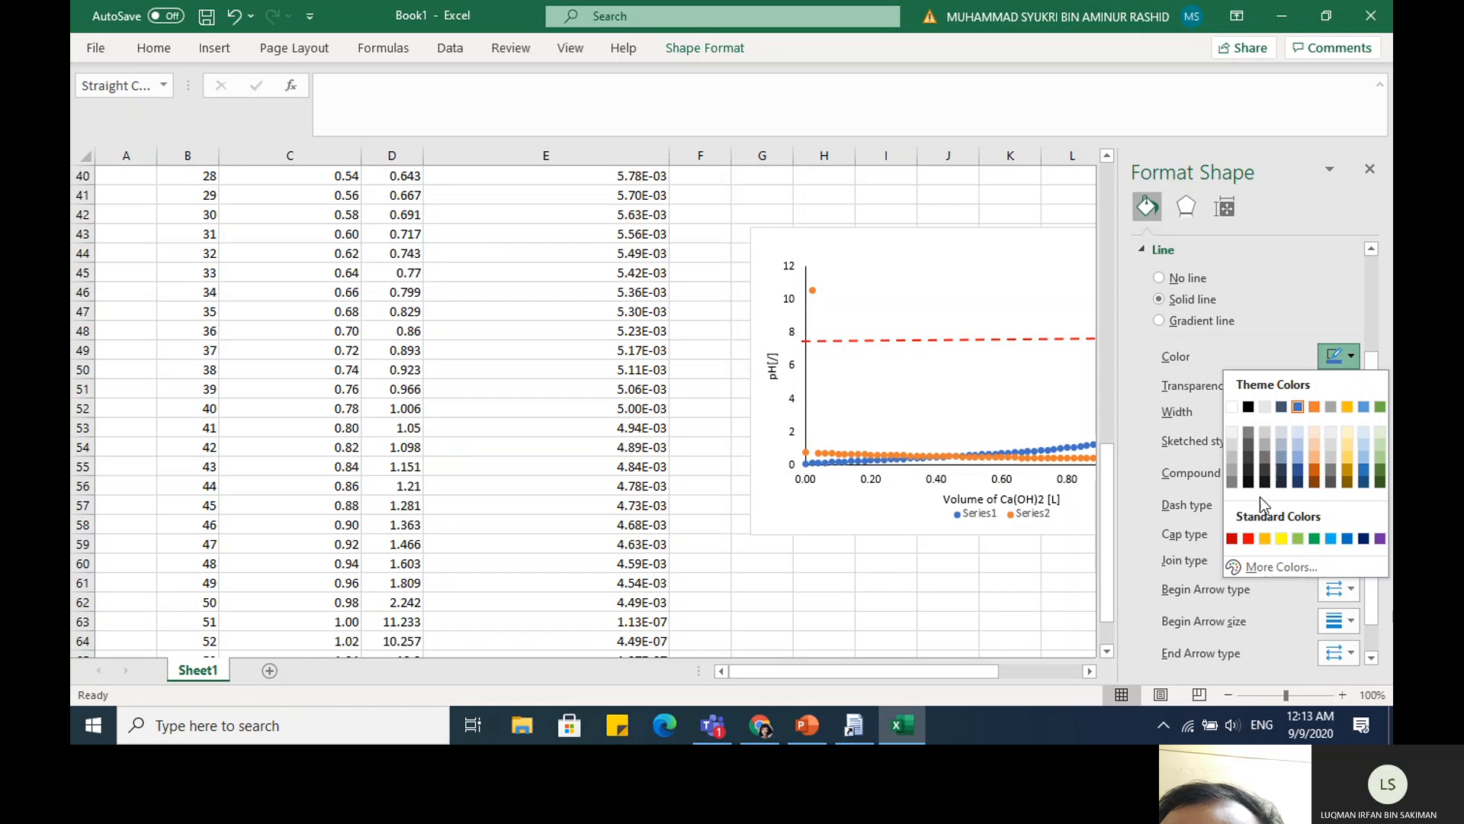
pyautogui.click(1249, 539)
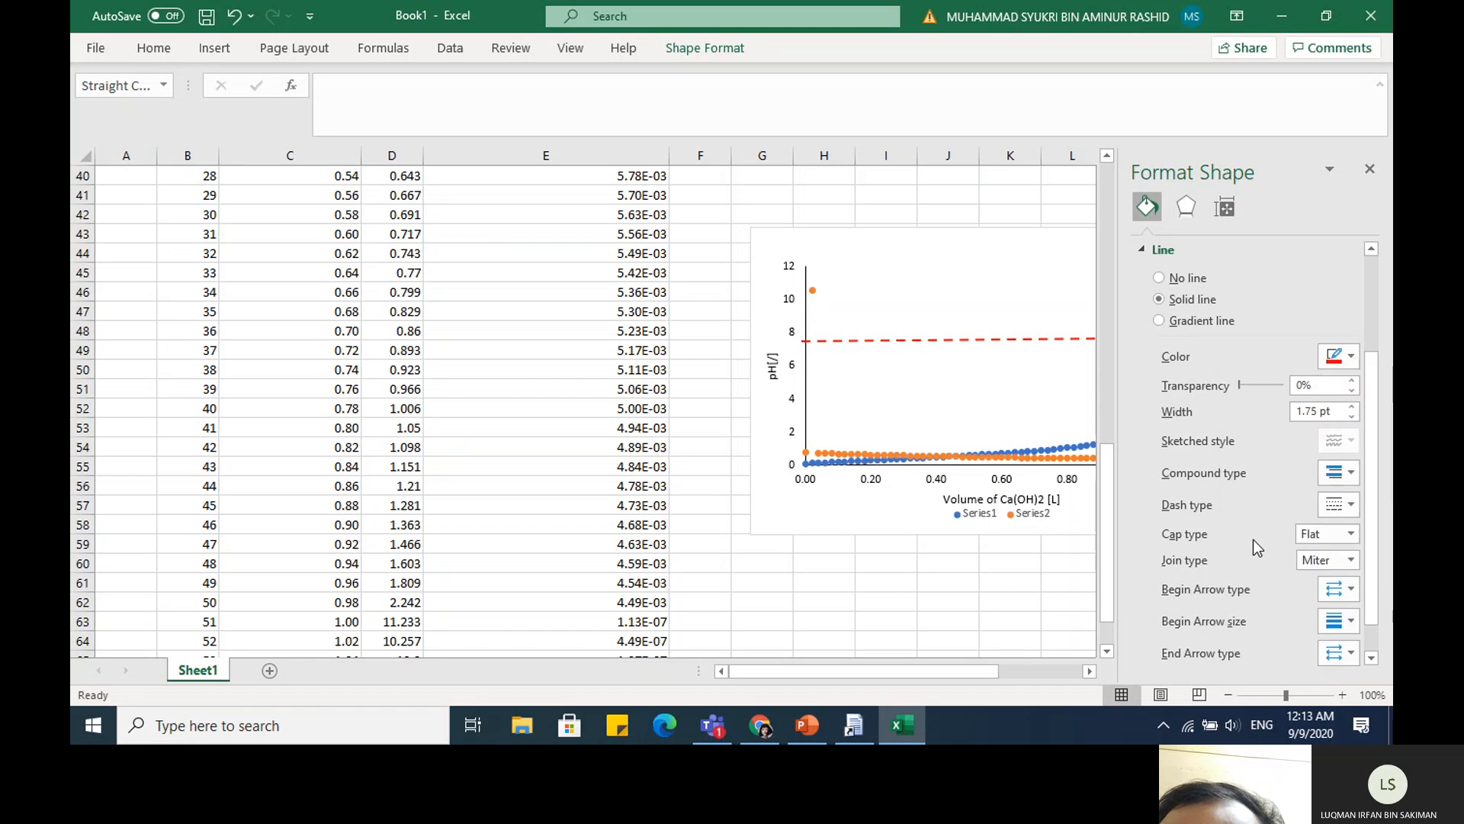
pyautogui.click(1370, 169)
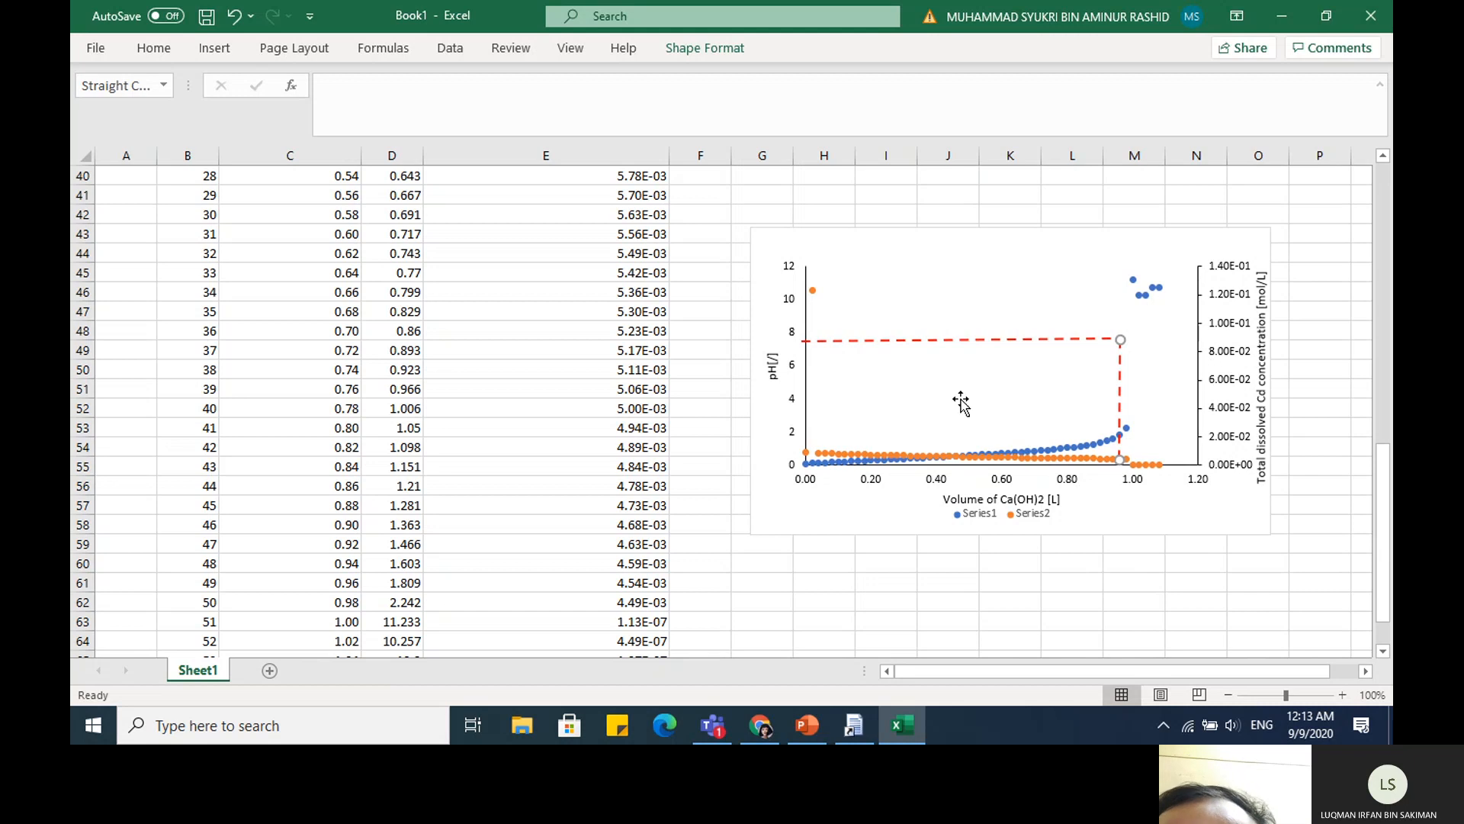
# Examine the volume and pH values in the table rows around 0.98 and 1.00 L, where the pH crosses neutral
pyautogui.click(350, 543)
pyautogui.scroll(-3, 352, 539)
pyautogui.scroll(2, 351, 540)
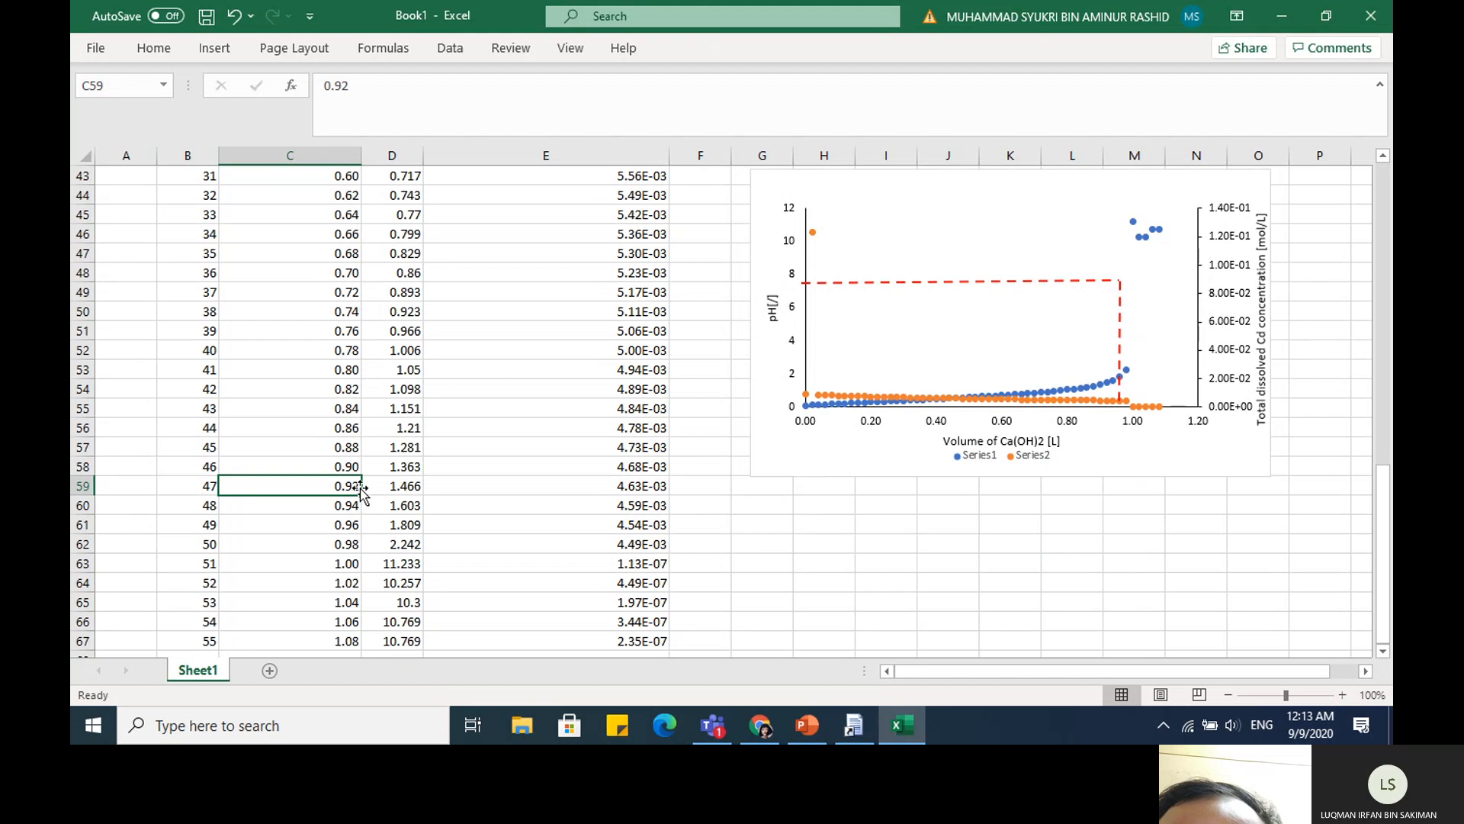
pyautogui.click(347, 563)
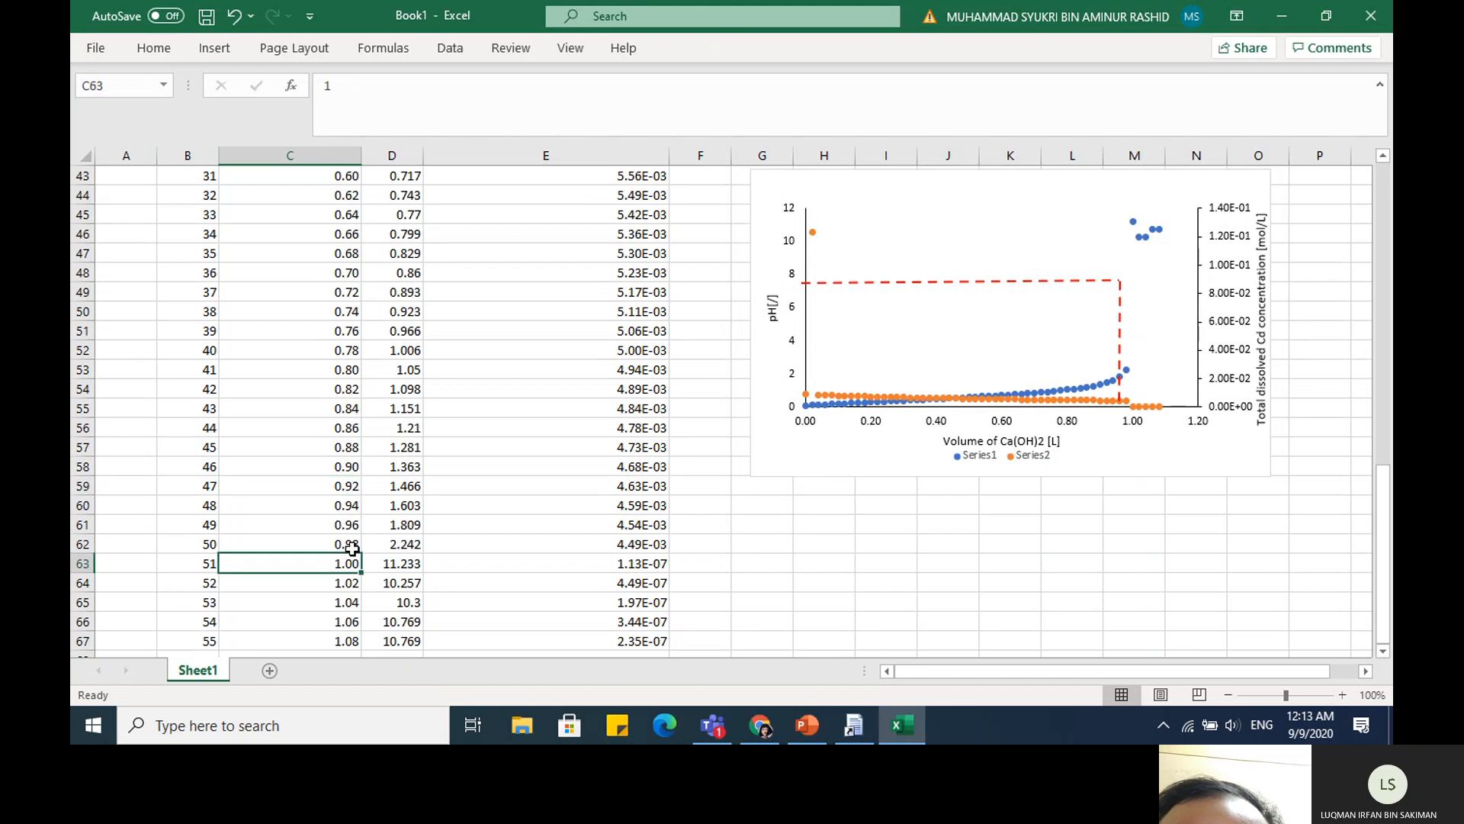
pyautogui.click(353, 546)
pyautogui.click(390, 544)
pyautogui.click(348, 561)
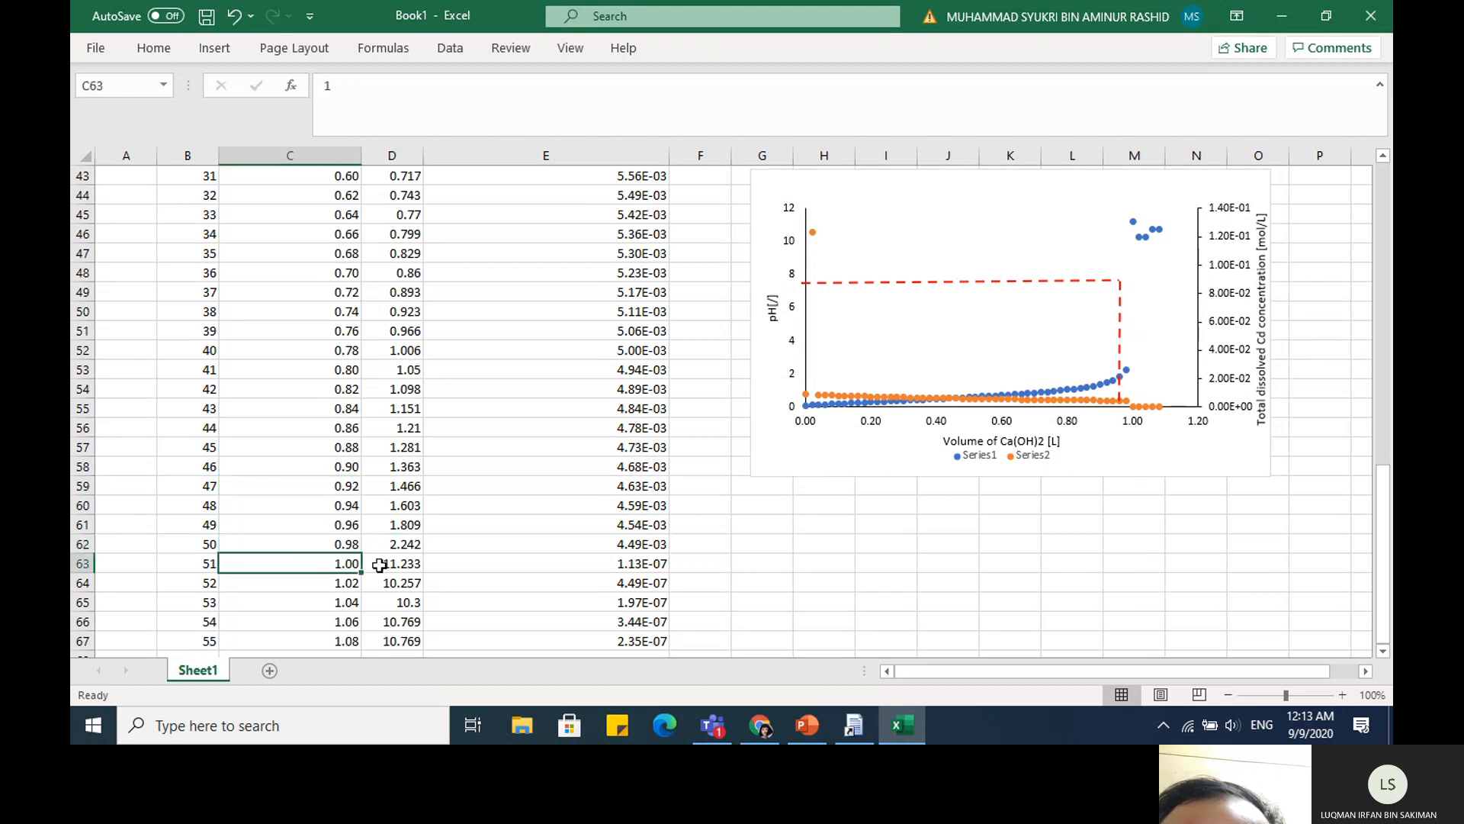
pyautogui.click(379, 565)
pyautogui.click(350, 543)
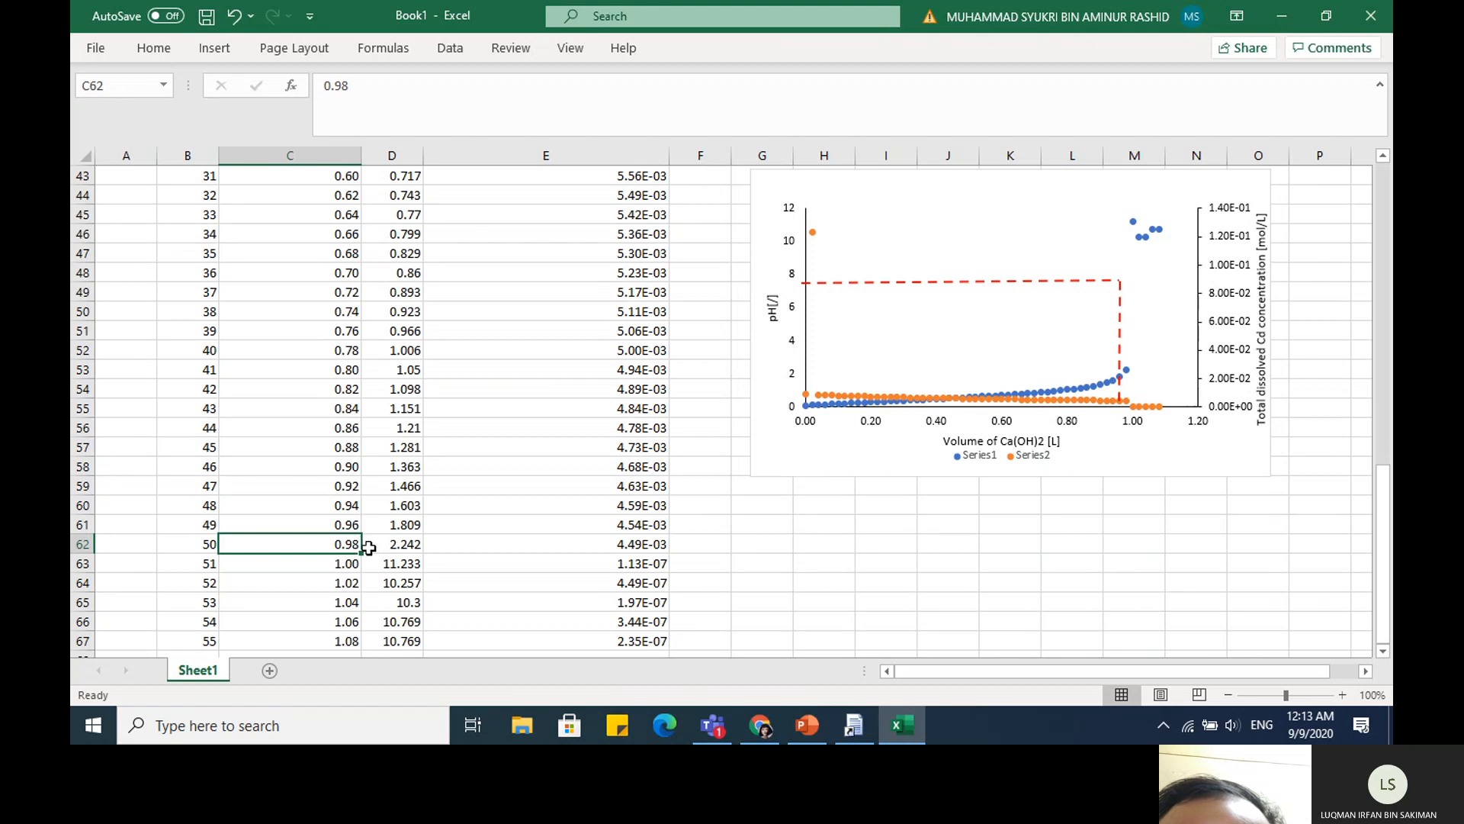
# Copy the volume and pH values of the 0.98 and 1.00 L rows (C62:D63) to the empty area starting at E5
pyautogui.moveTo(348, 546); pyautogui.dragTo(391, 564)
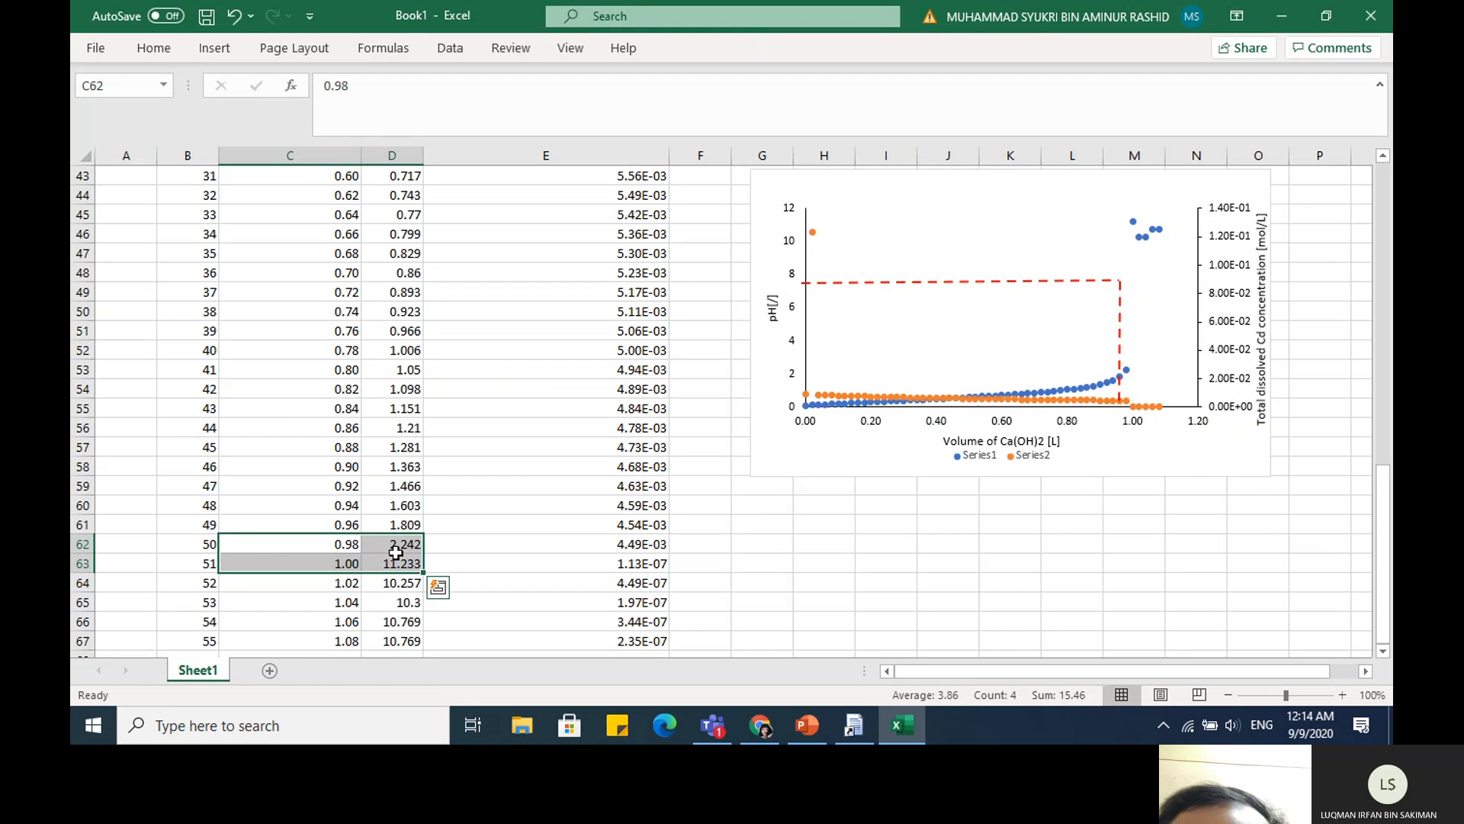
pyautogui.hotkey('ctrl', 'c')
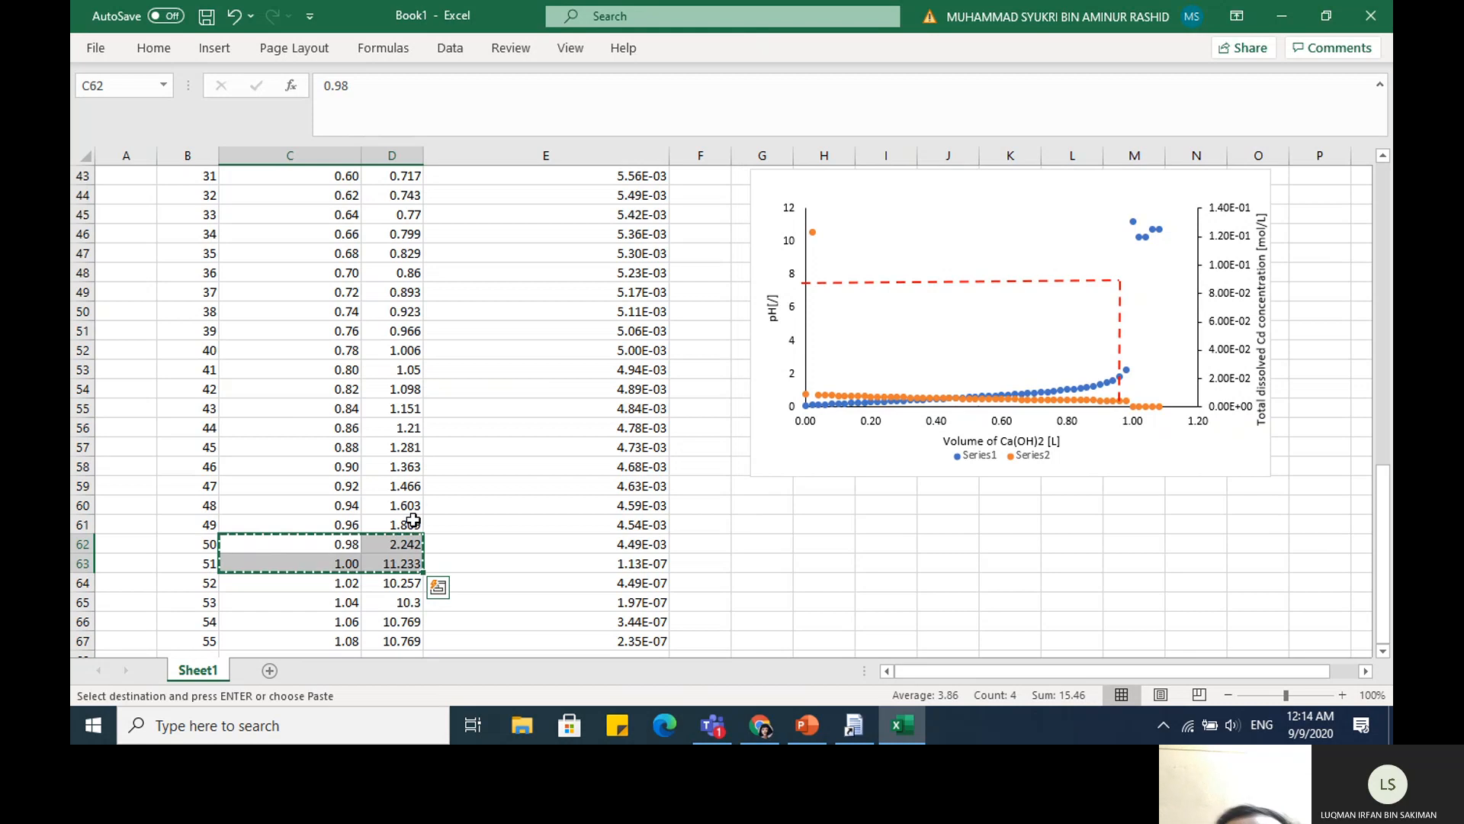
pyautogui.scroll(2, 708, 463)
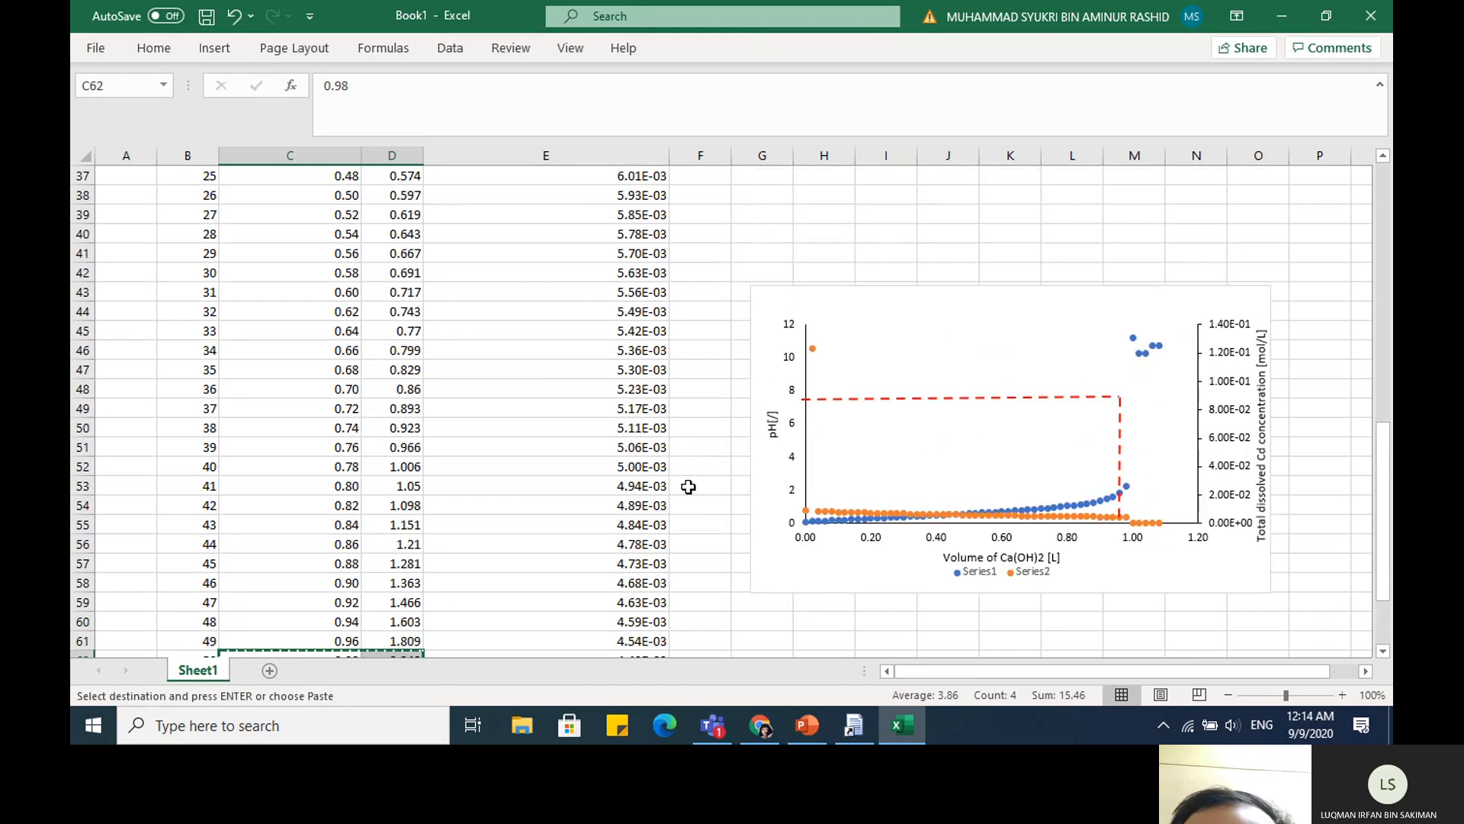
pyautogui.scroll(6, 689, 487)
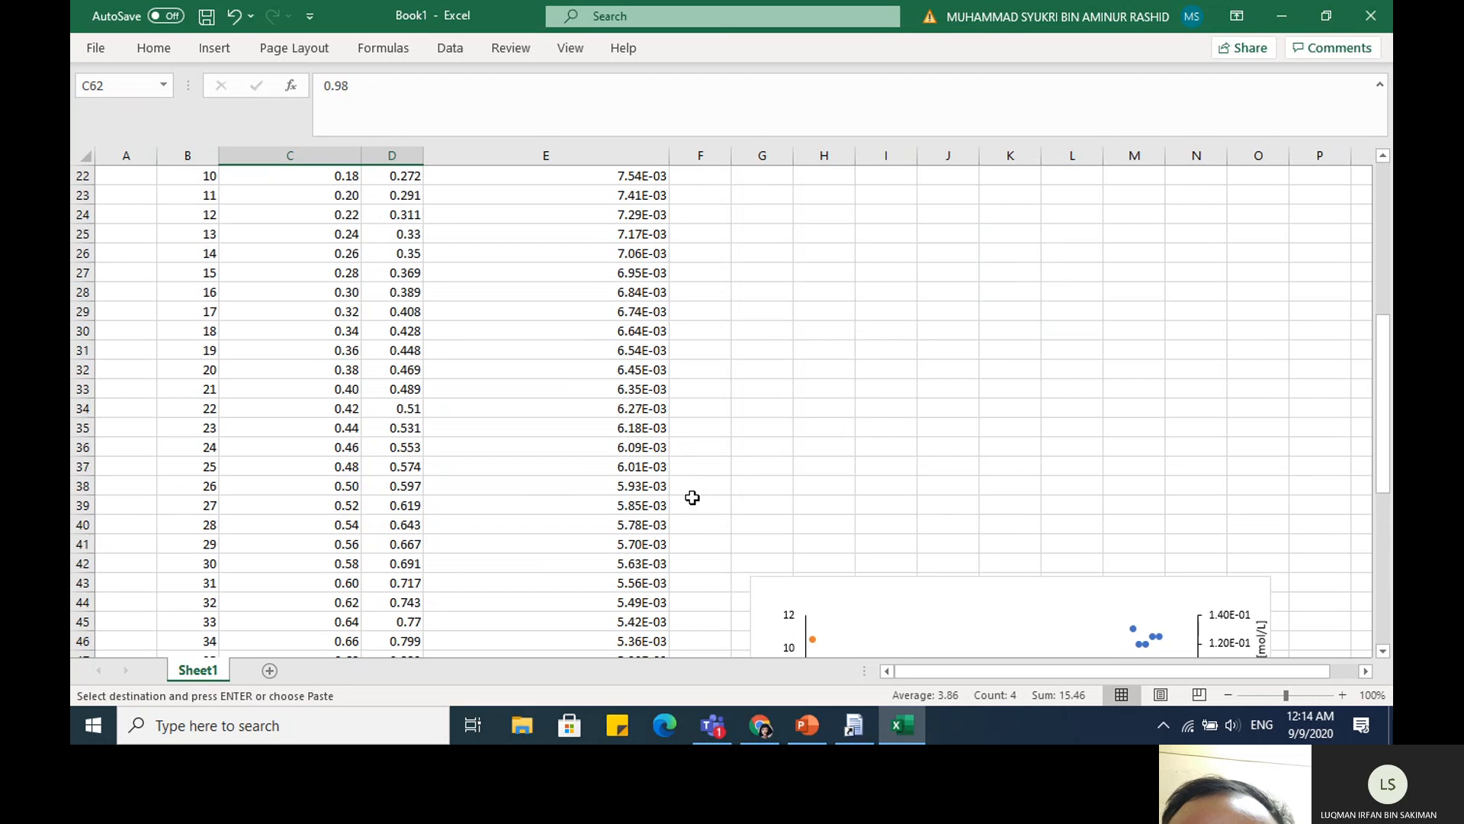
pyautogui.scroll(5, 694, 499)
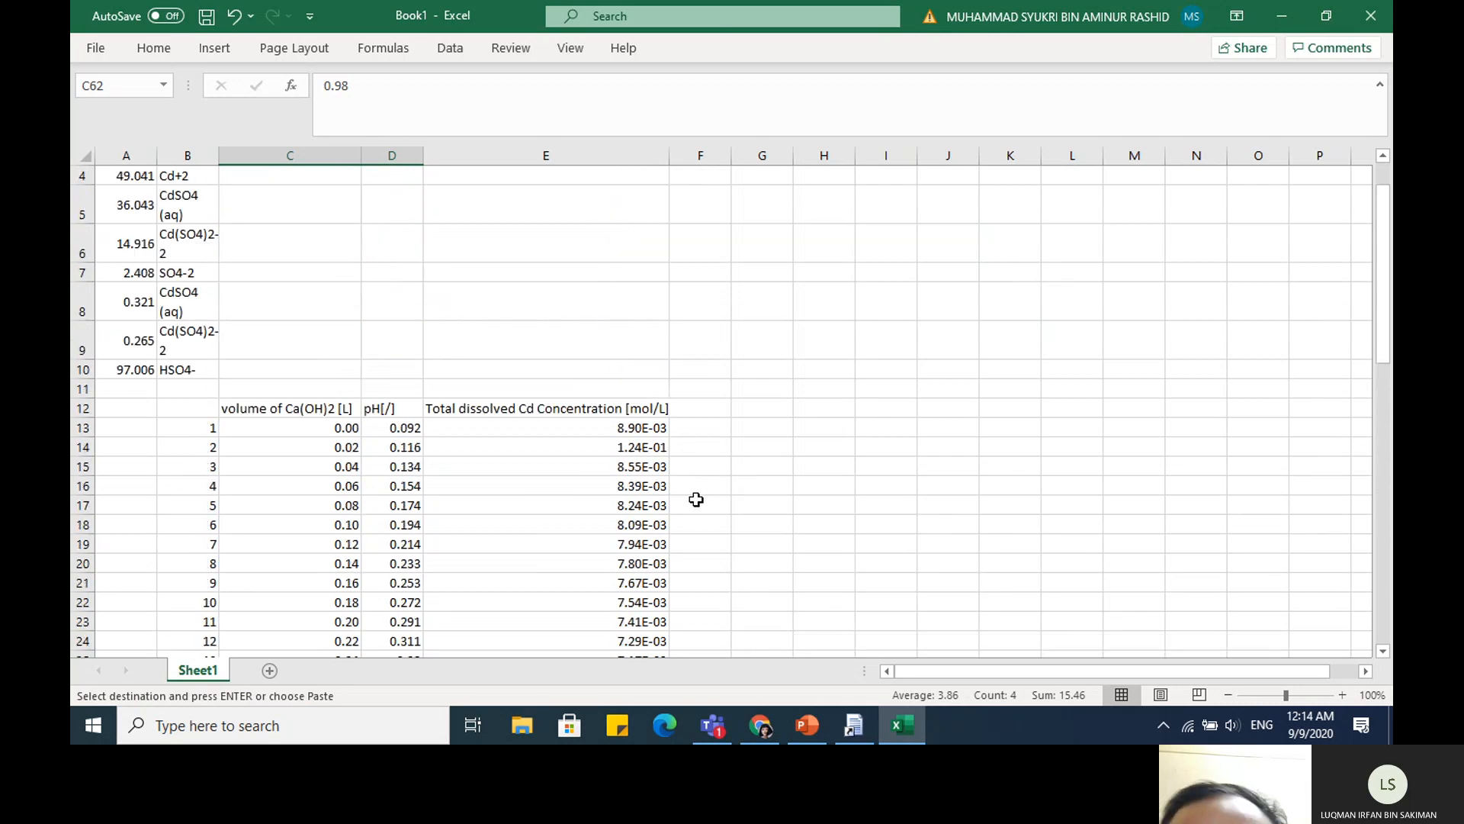
pyautogui.scroll(1, 697, 499)
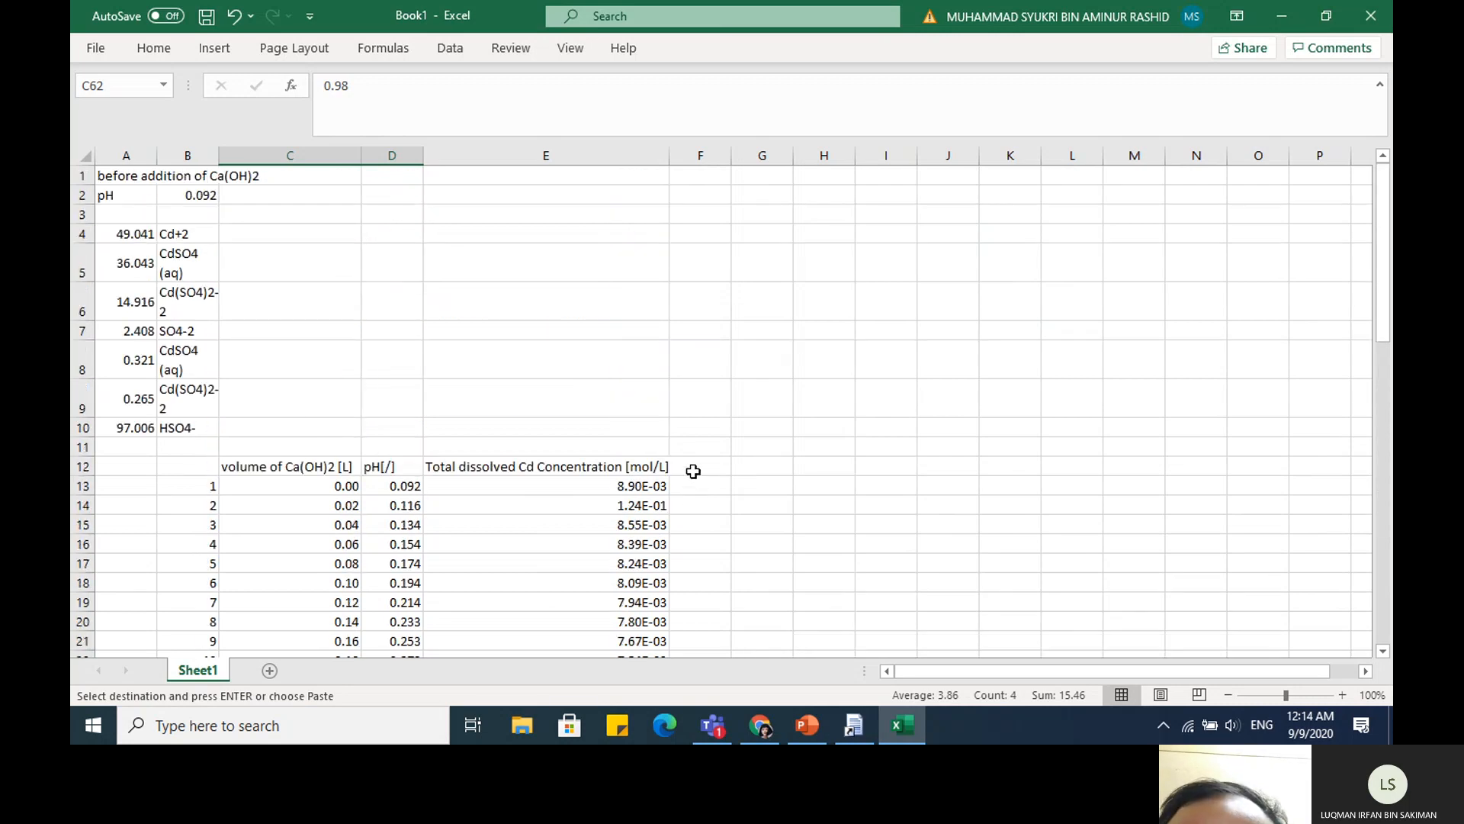
pyautogui.click(637, 237)
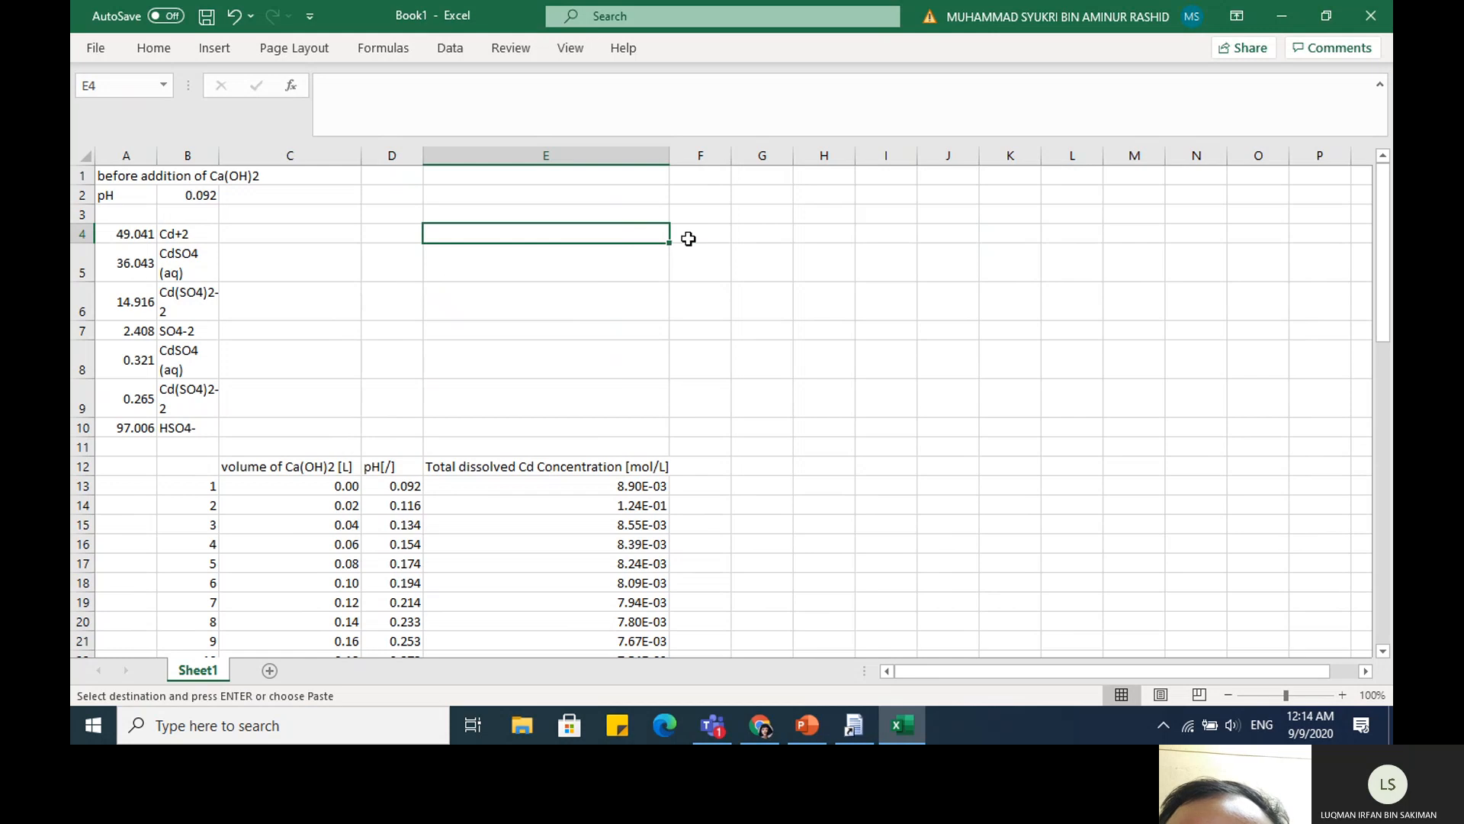
pyautogui.click(658, 265)
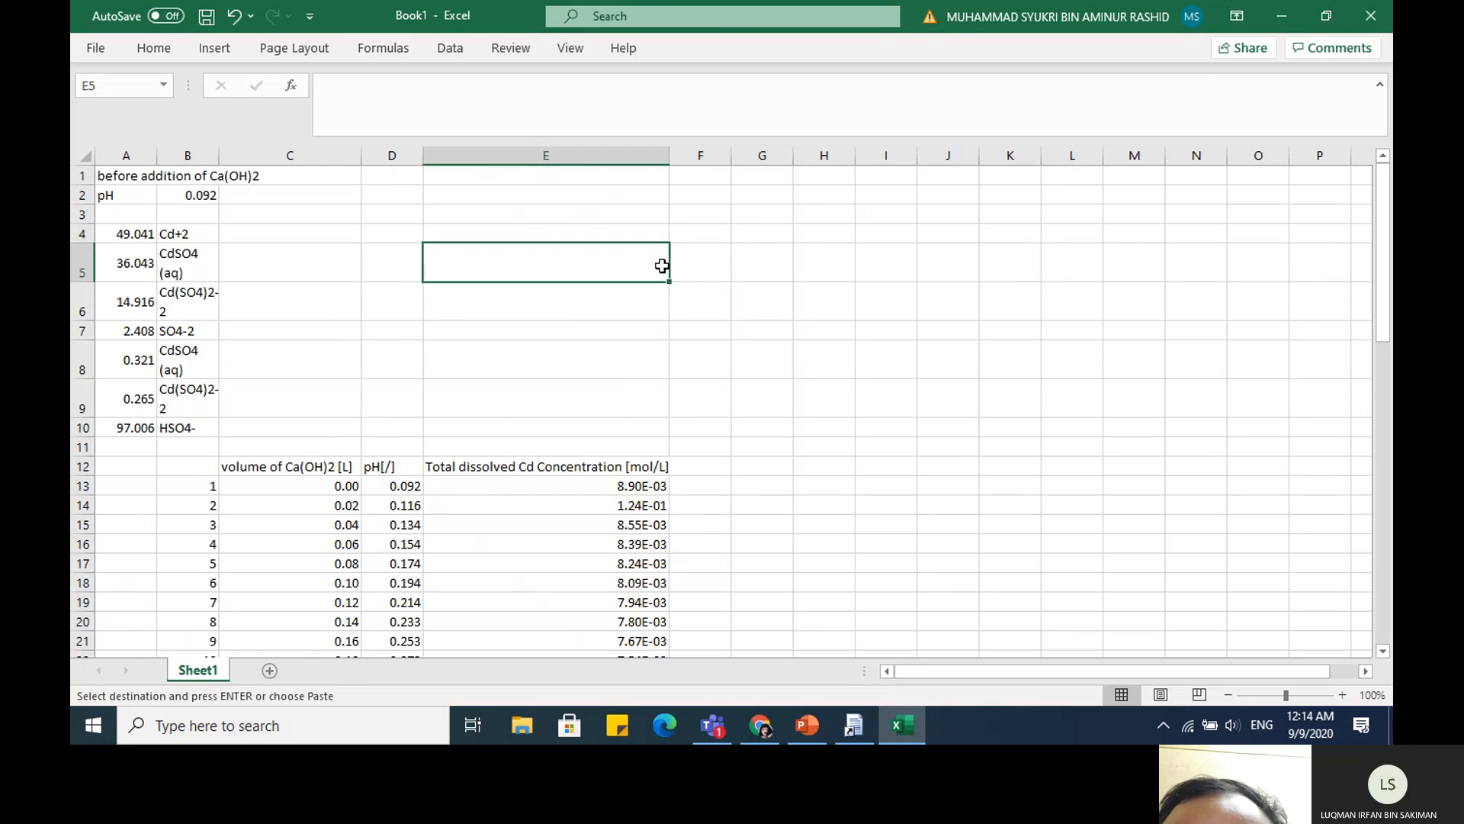
pyautogui.hotkey('ctrl', 'v')
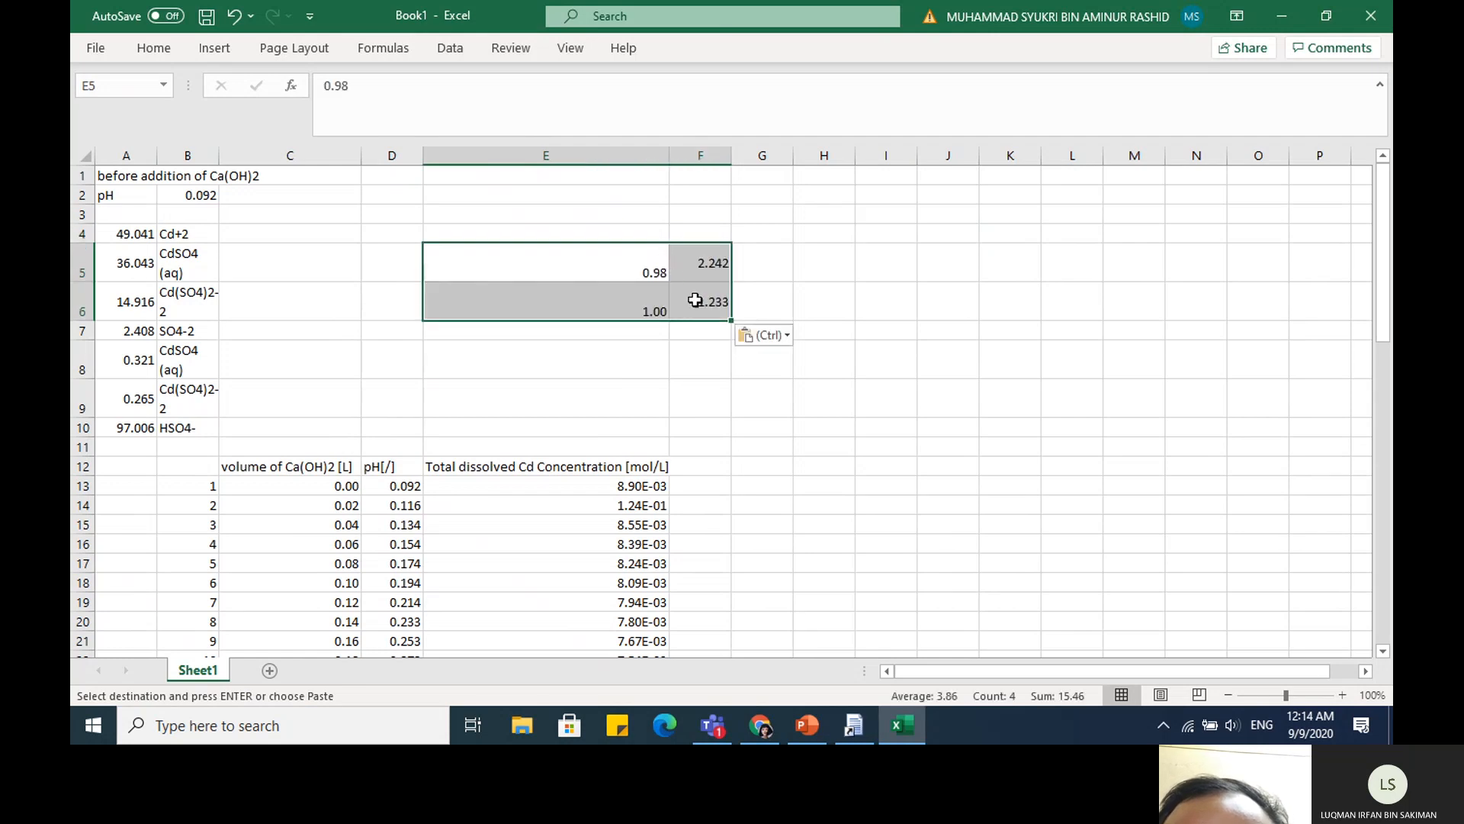
# Enter the heading "interpolation" in cell E4, above the copied volume and pH values
pyautogui.click(684, 316)
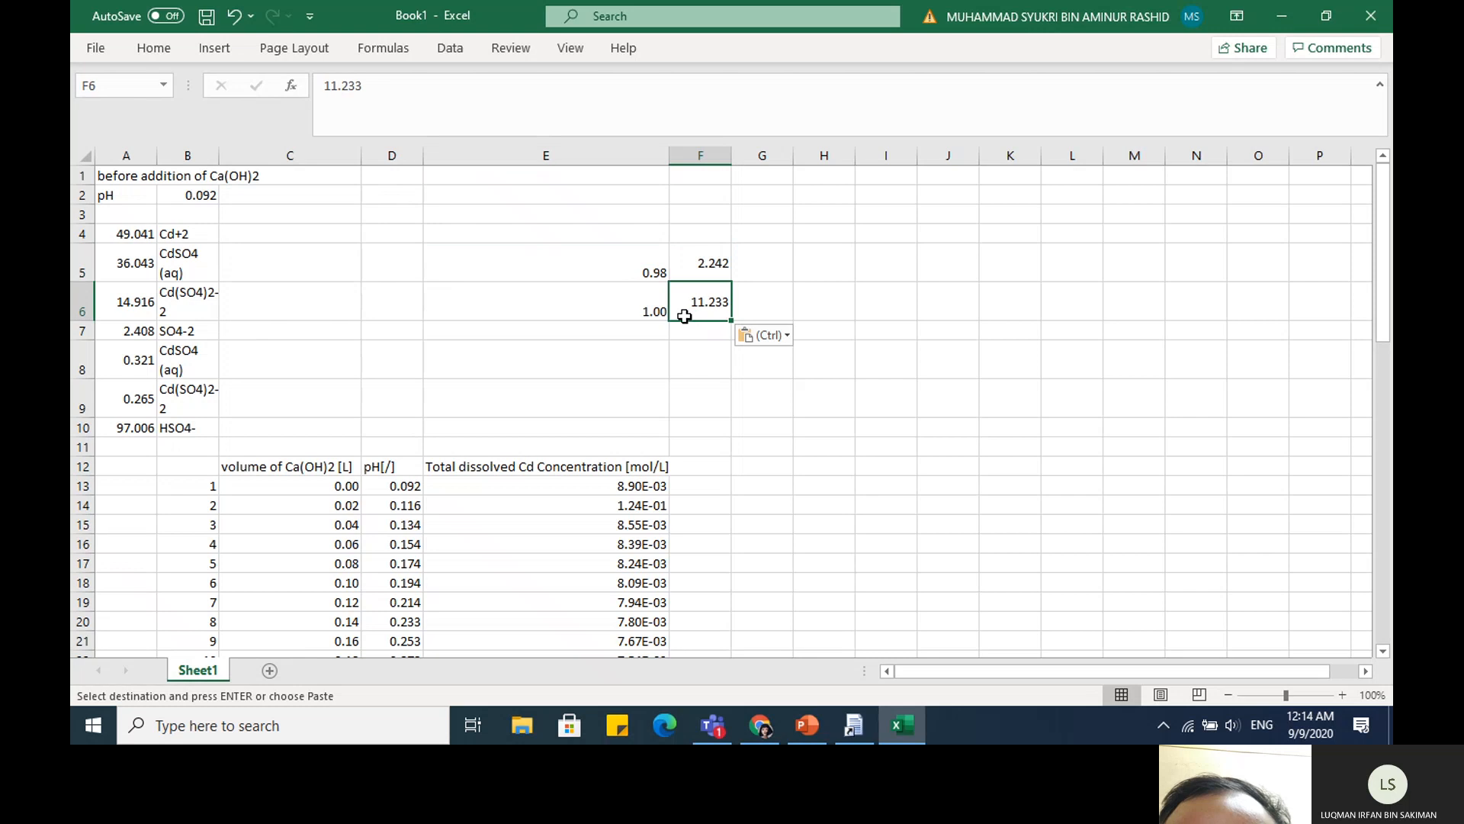
pyautogui.click(662, 313)
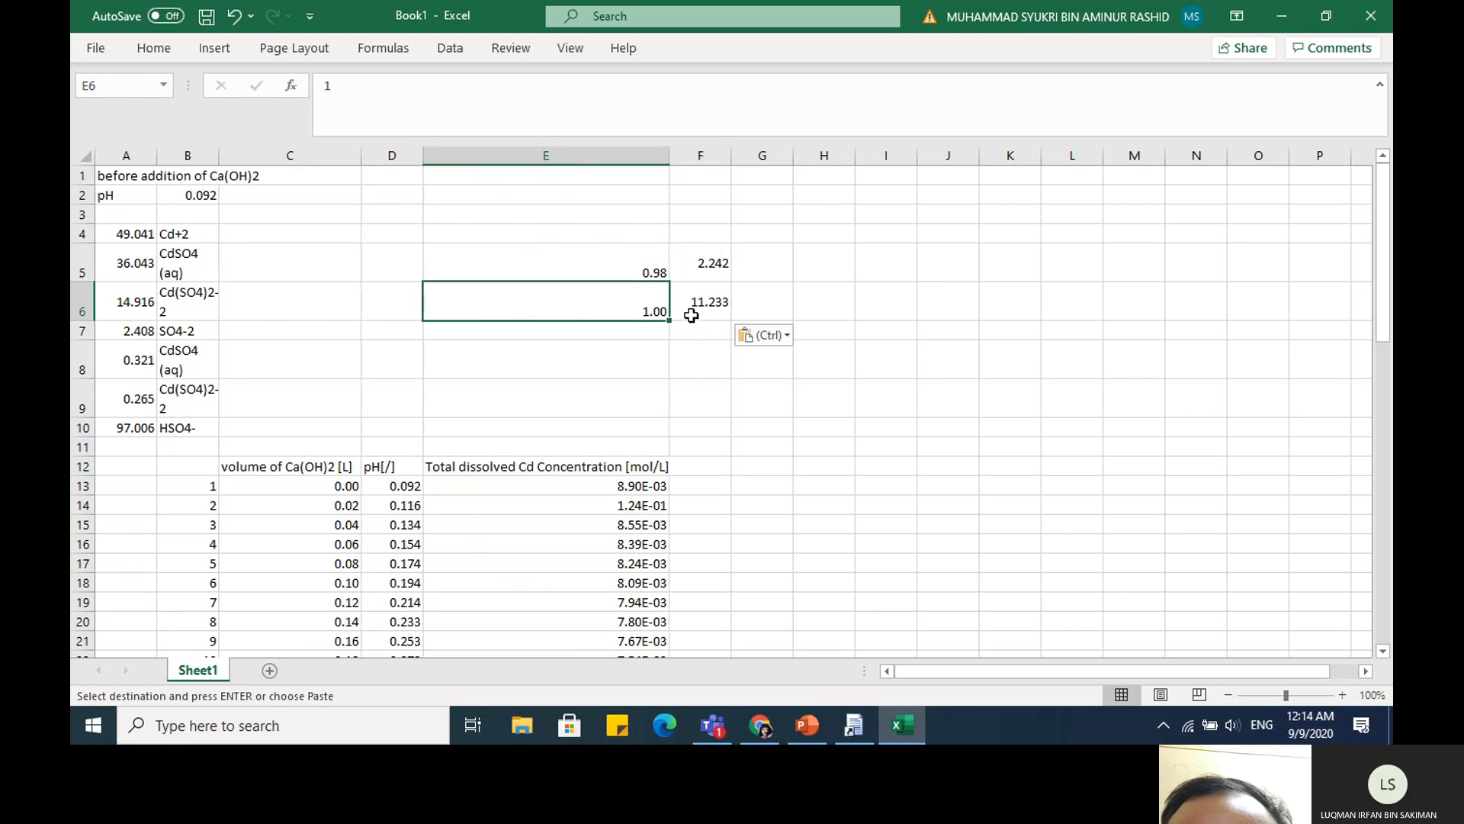
pyautogui.click(693, 313)
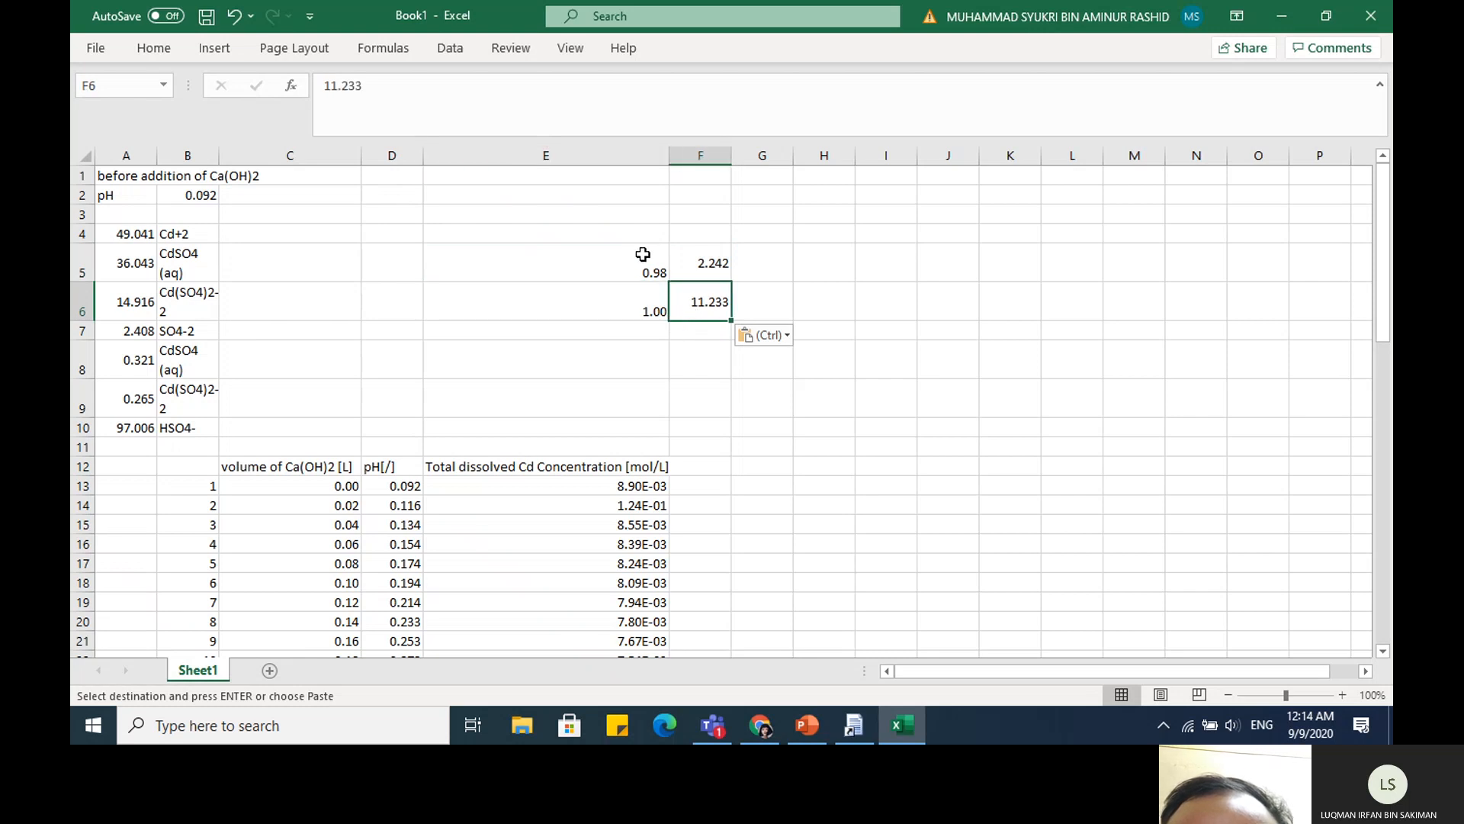
pyautogui.click(600, 234)
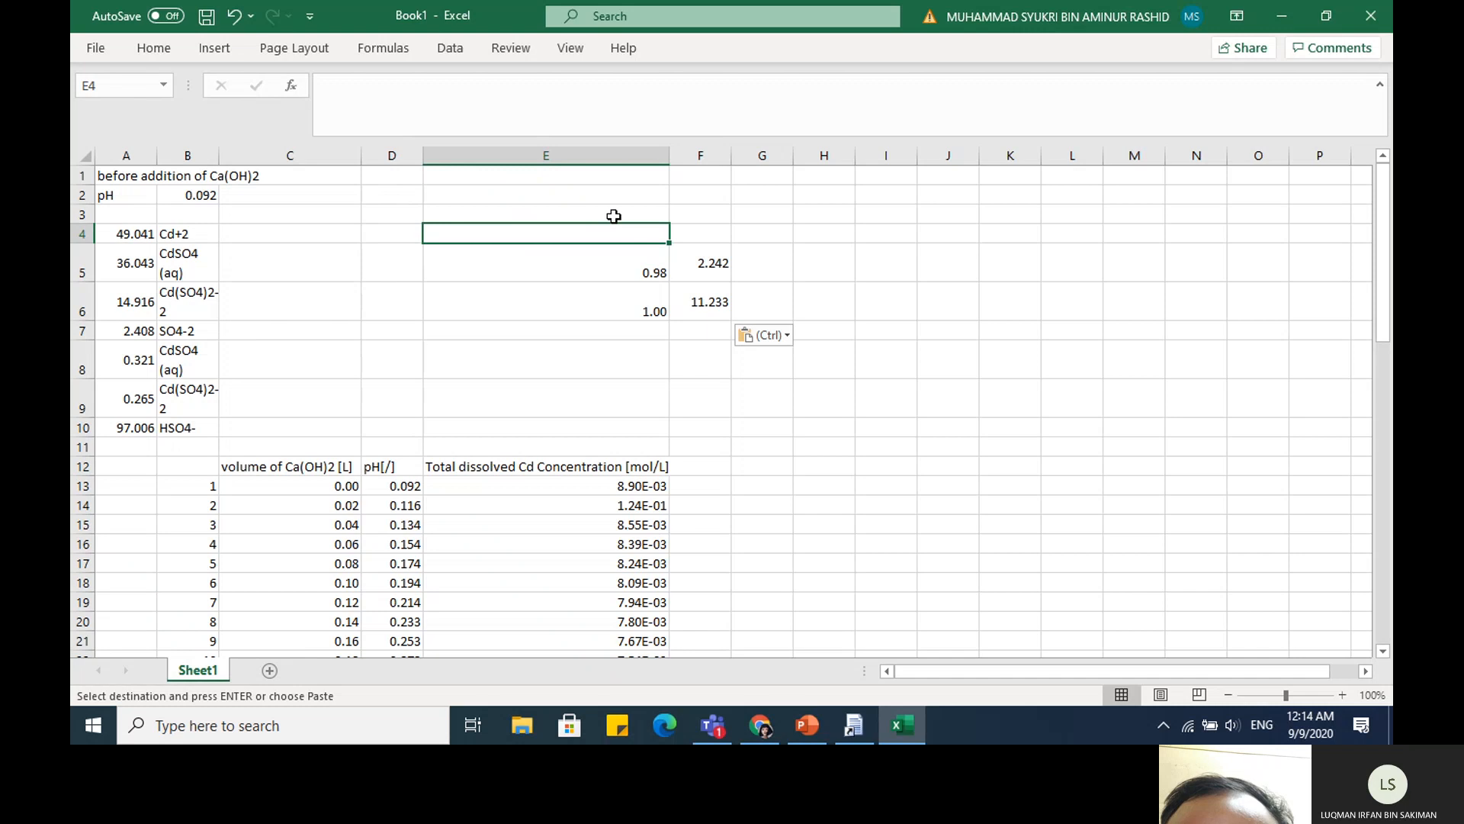
pyautogui.write('interpolation')
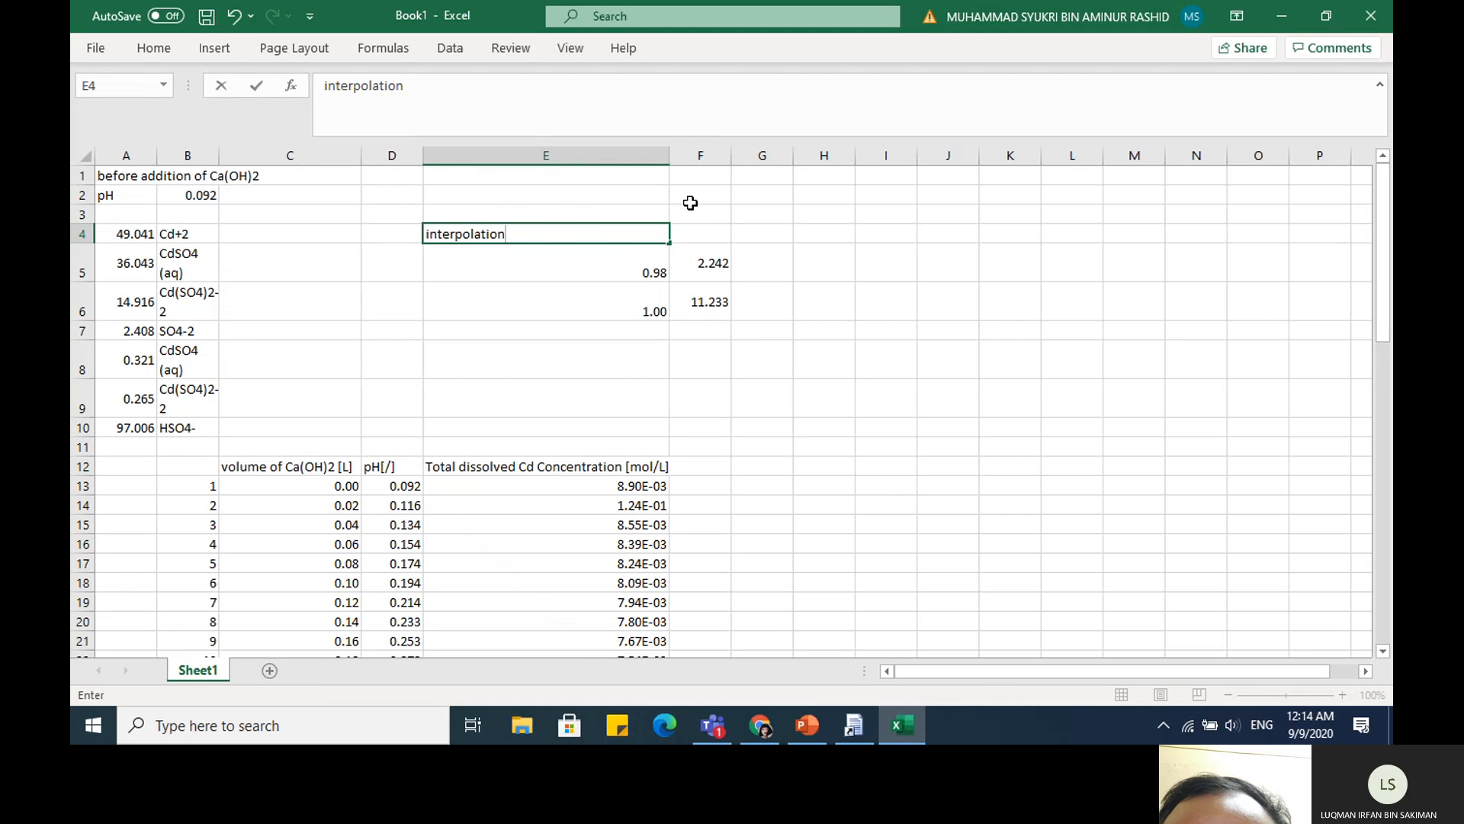
# Bottom-align the copied pH values in cells F5 and F6
pyautogui.click(694, 269)
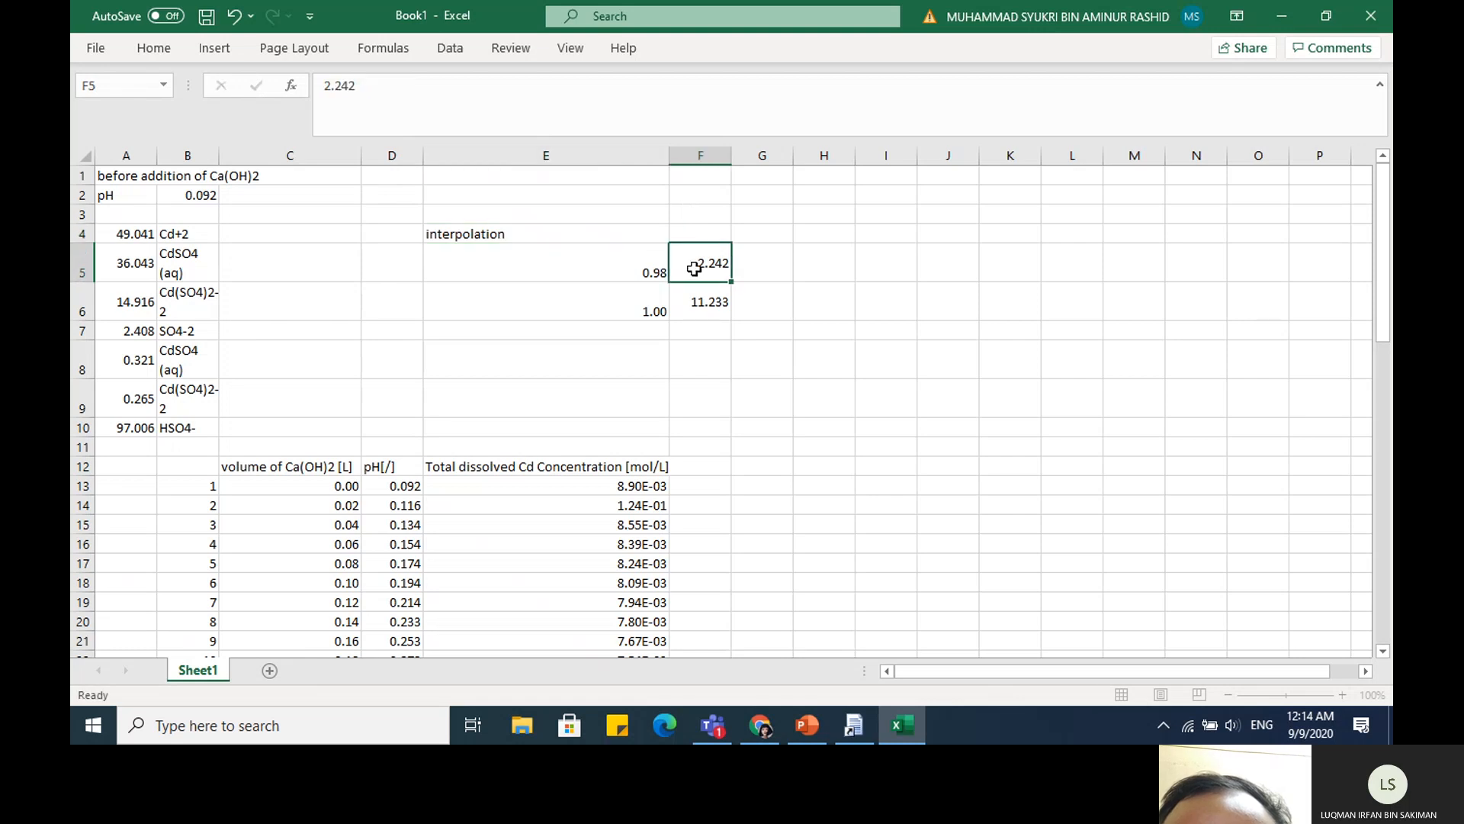
pyautogui.click(155, 50)
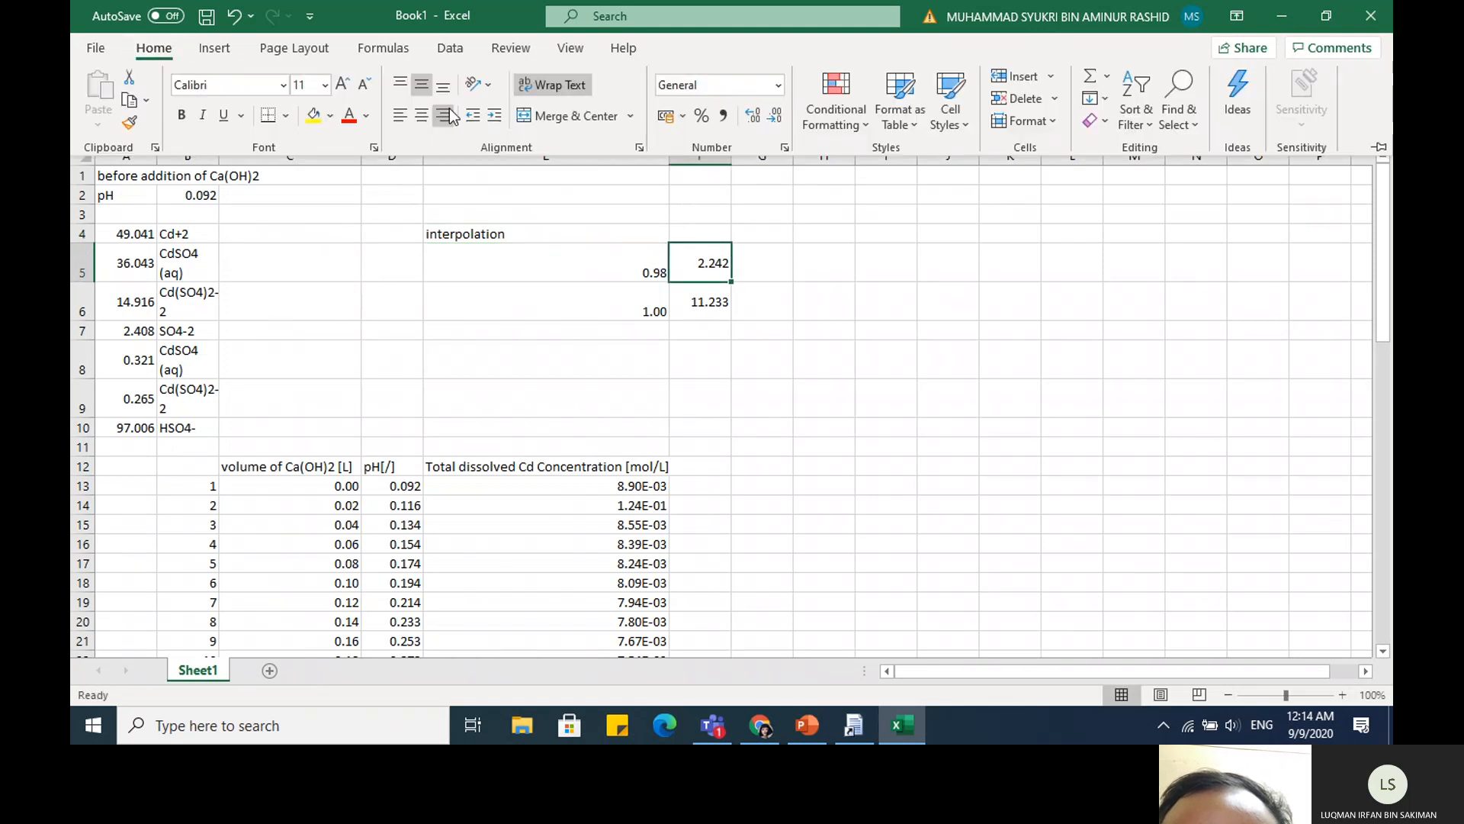
pyautogui.click(440, 86)
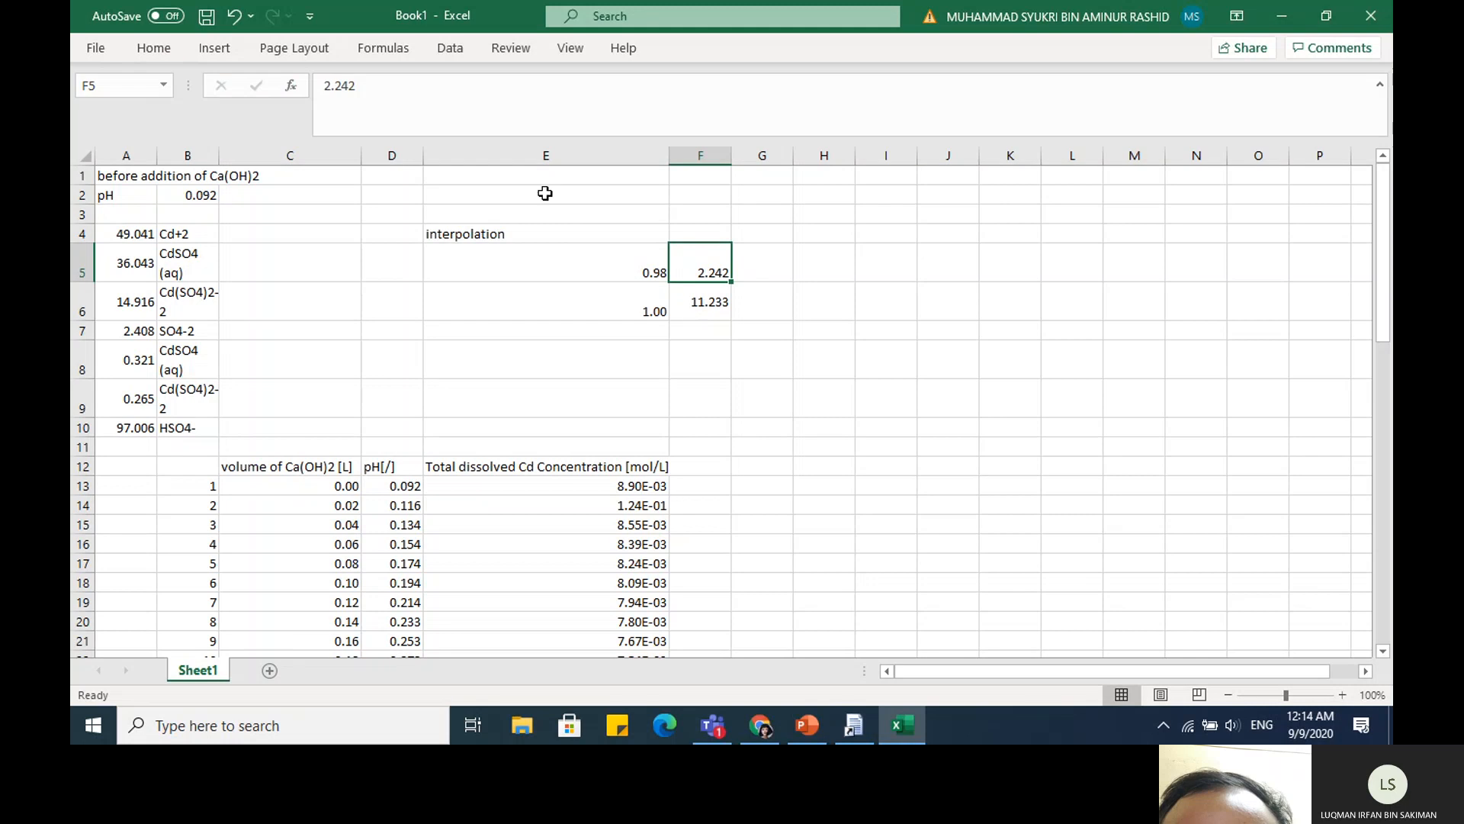
pyautogui.press('Down')
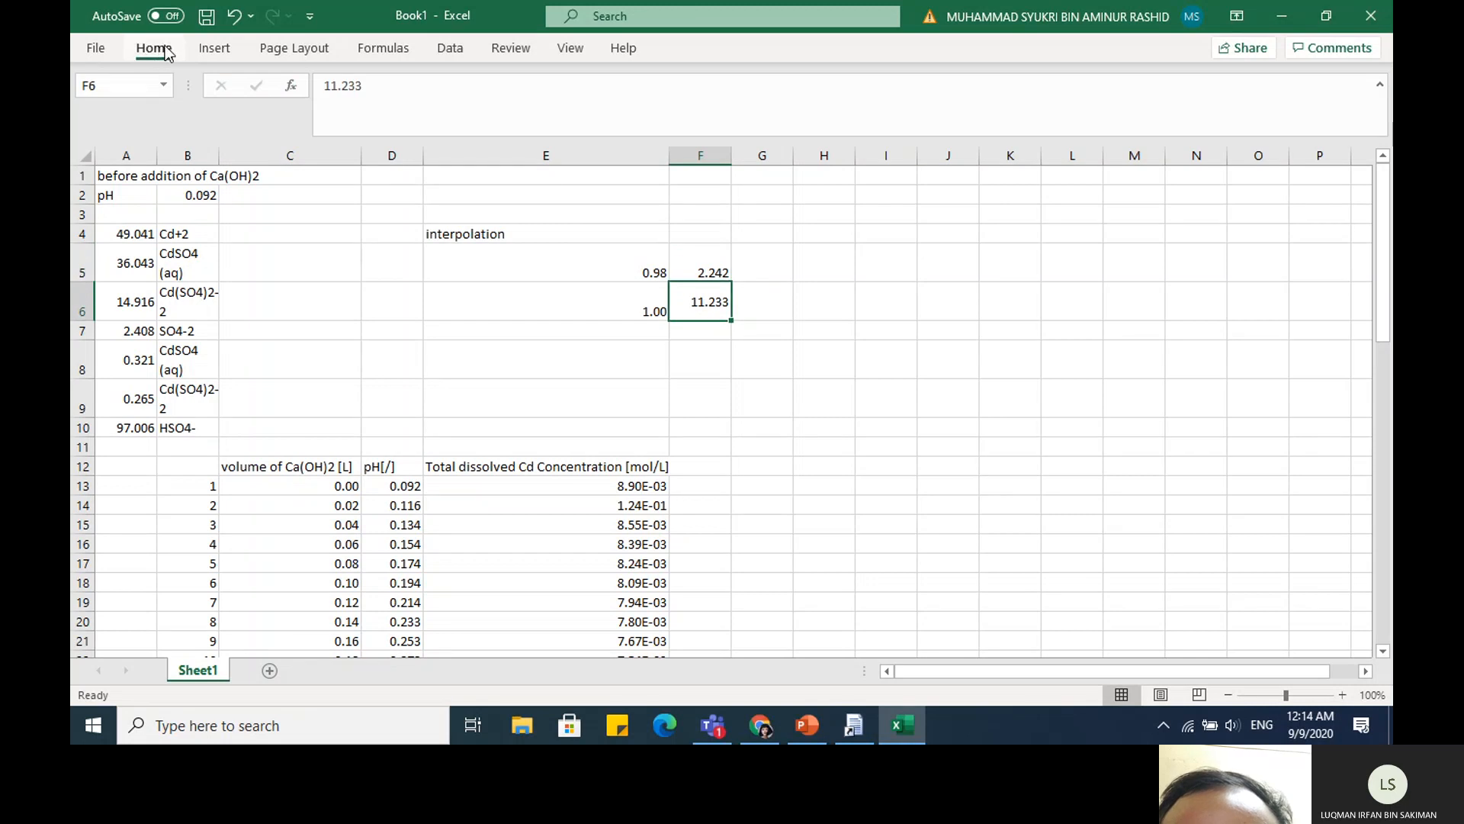
pyautogui.click(154, 48)
pyautogui.click(441, 86)
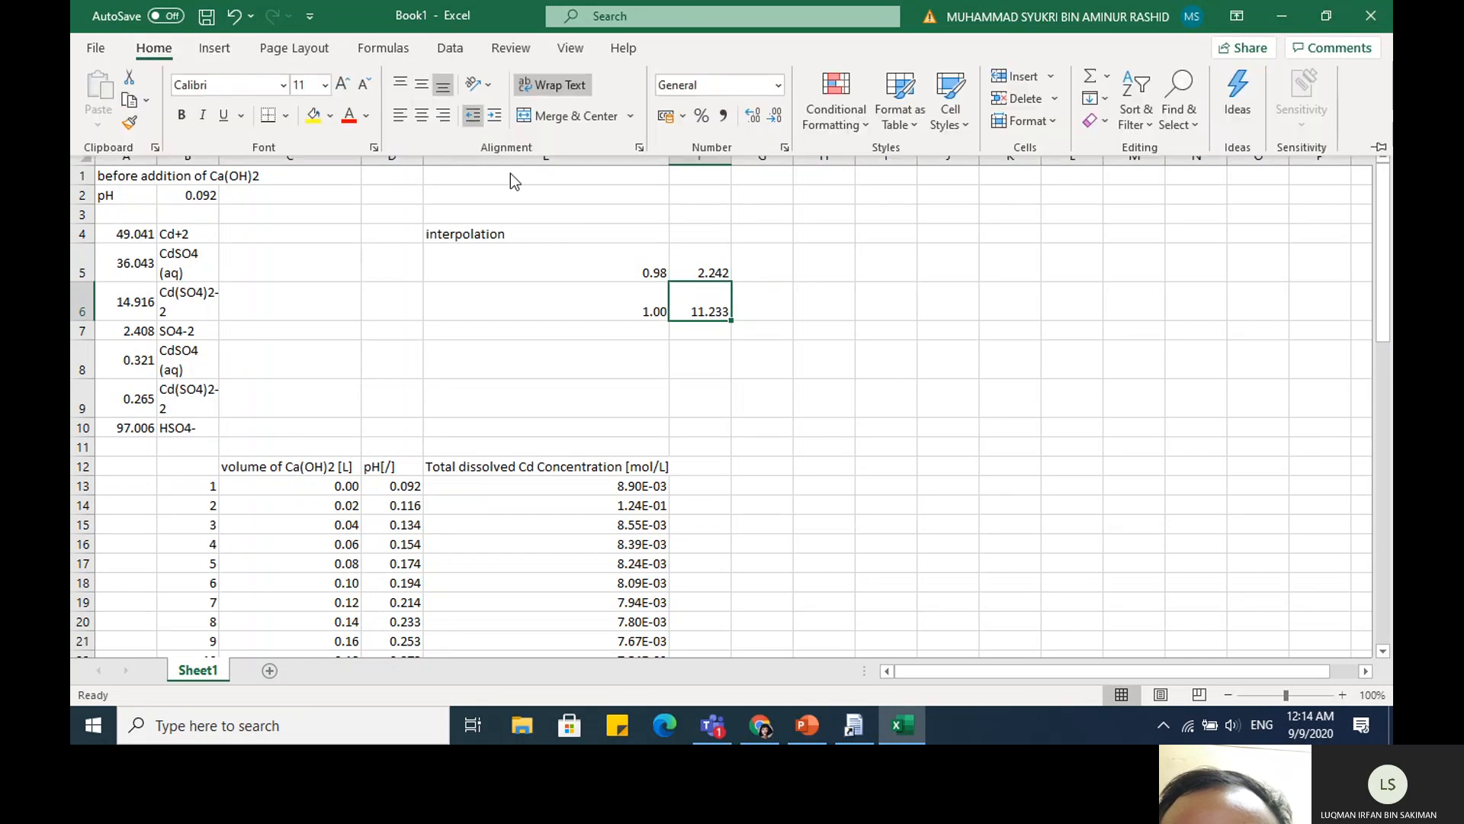
# Move the 1.00 L volume and its pH down to row 7, and enter x as the unknown volume in E6
pyautogui.moveTo(645, 309); pyautogui.dragTo(671, 340)
pyautogui.click(656, 302)
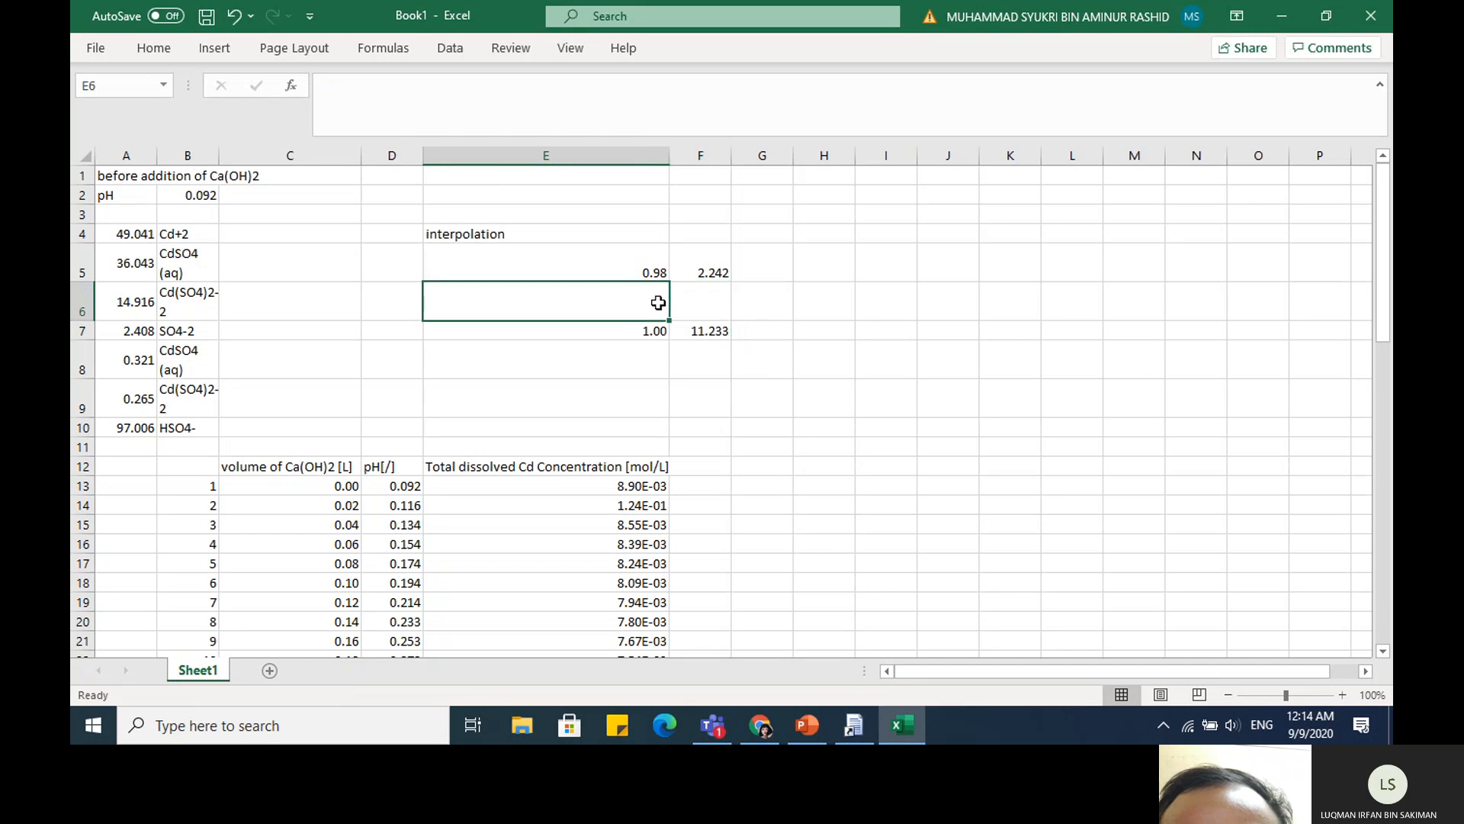
pyautogui.write('x')
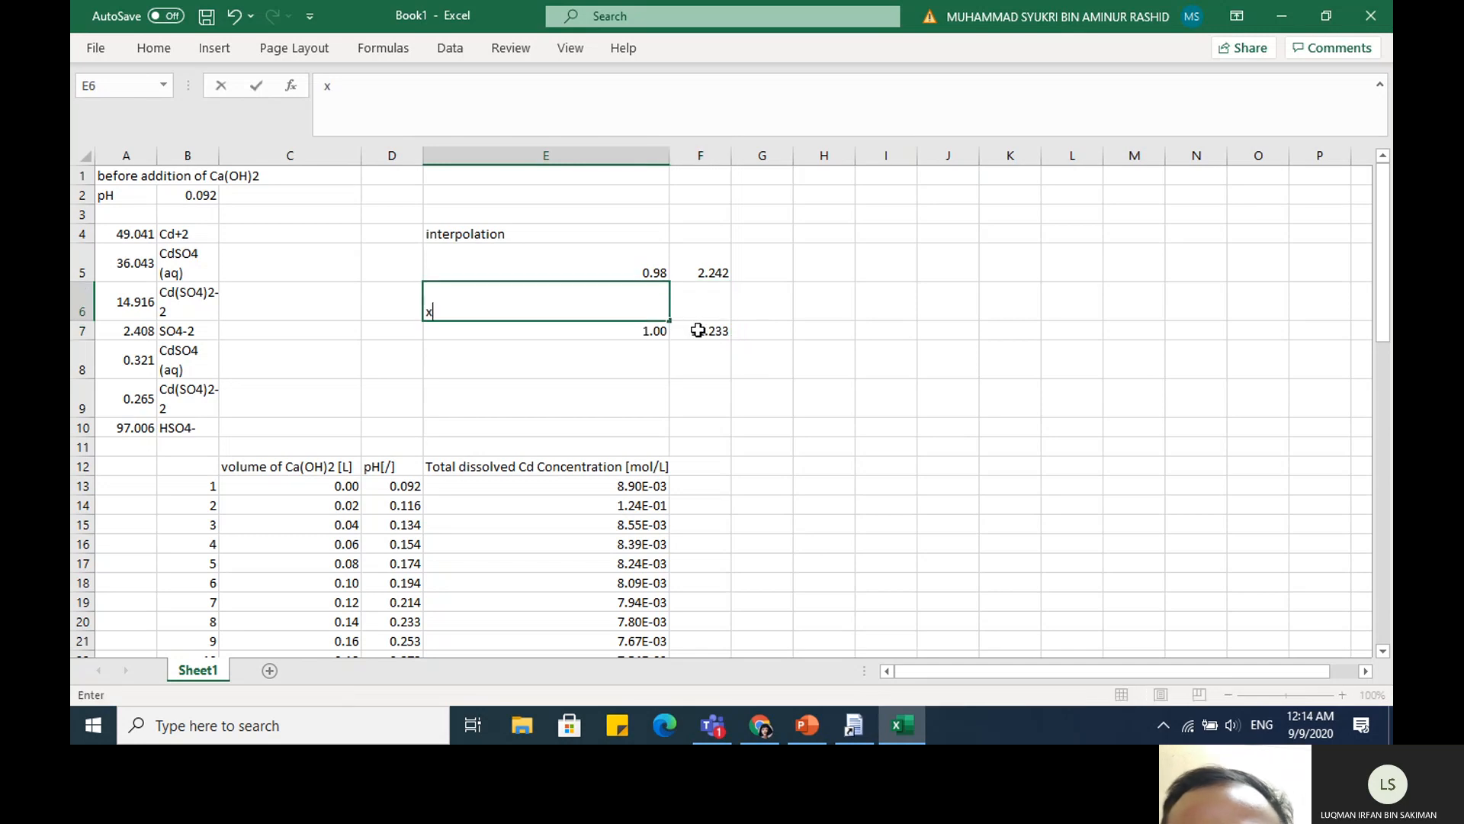
pyautogui.click(720, 314)
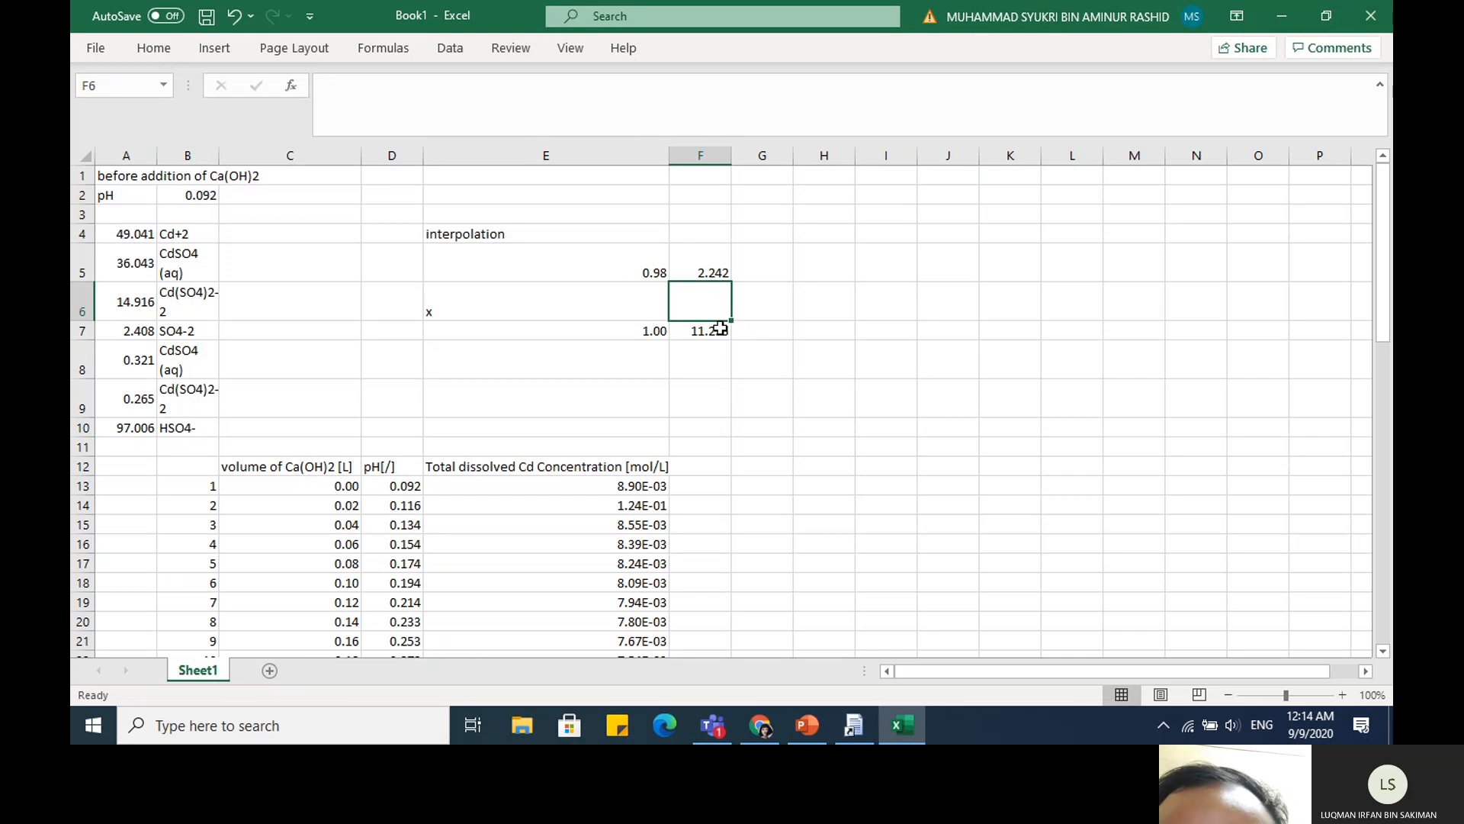
# Enter the neutral pH value 7 in F6 and right-align the x in E6
pyautogui.write('7')
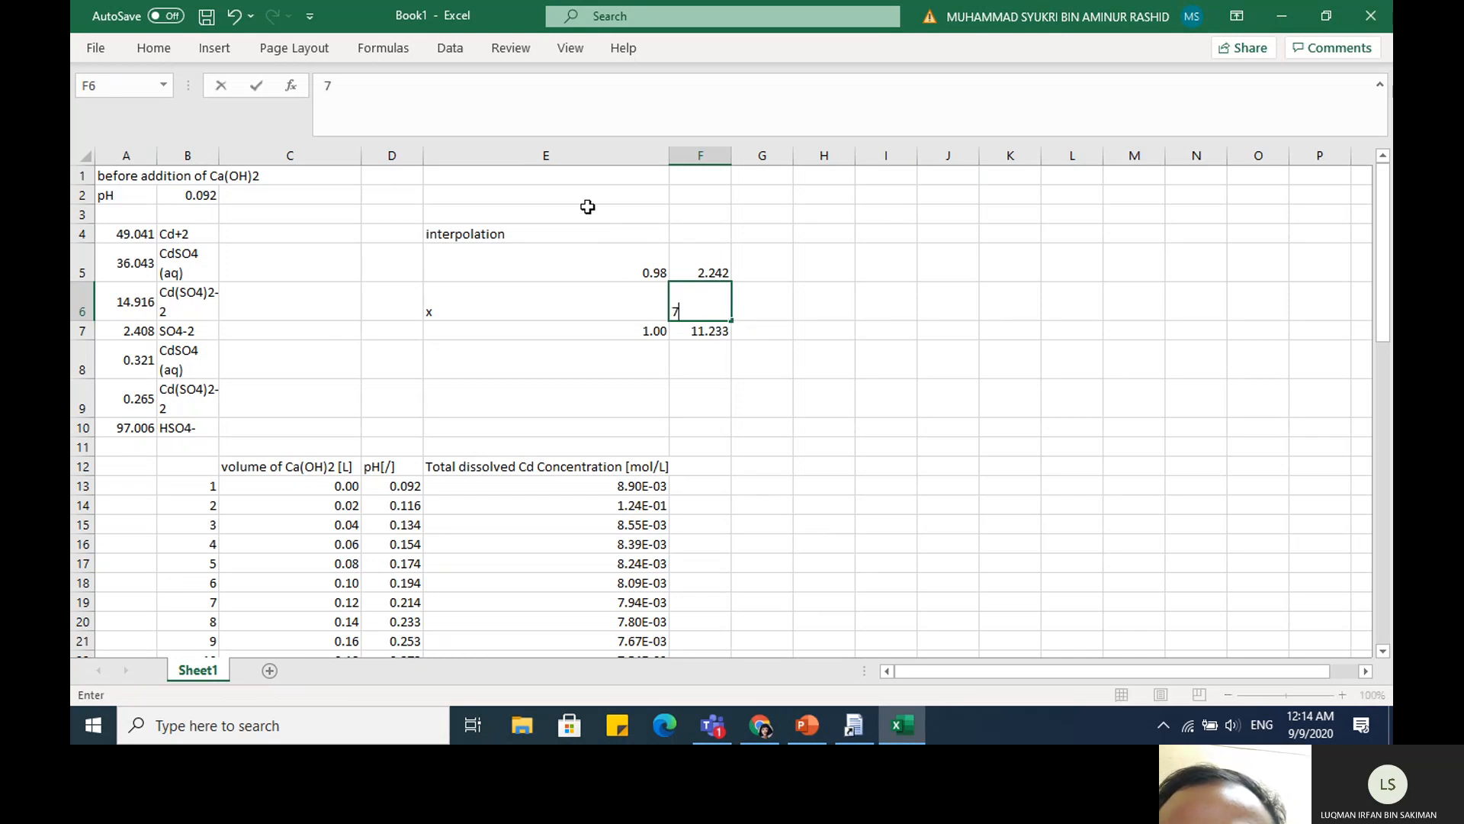
pyautogui.click(692, 357)
pyautogui.click(639, 310)
pyautogui.click(155, 49)
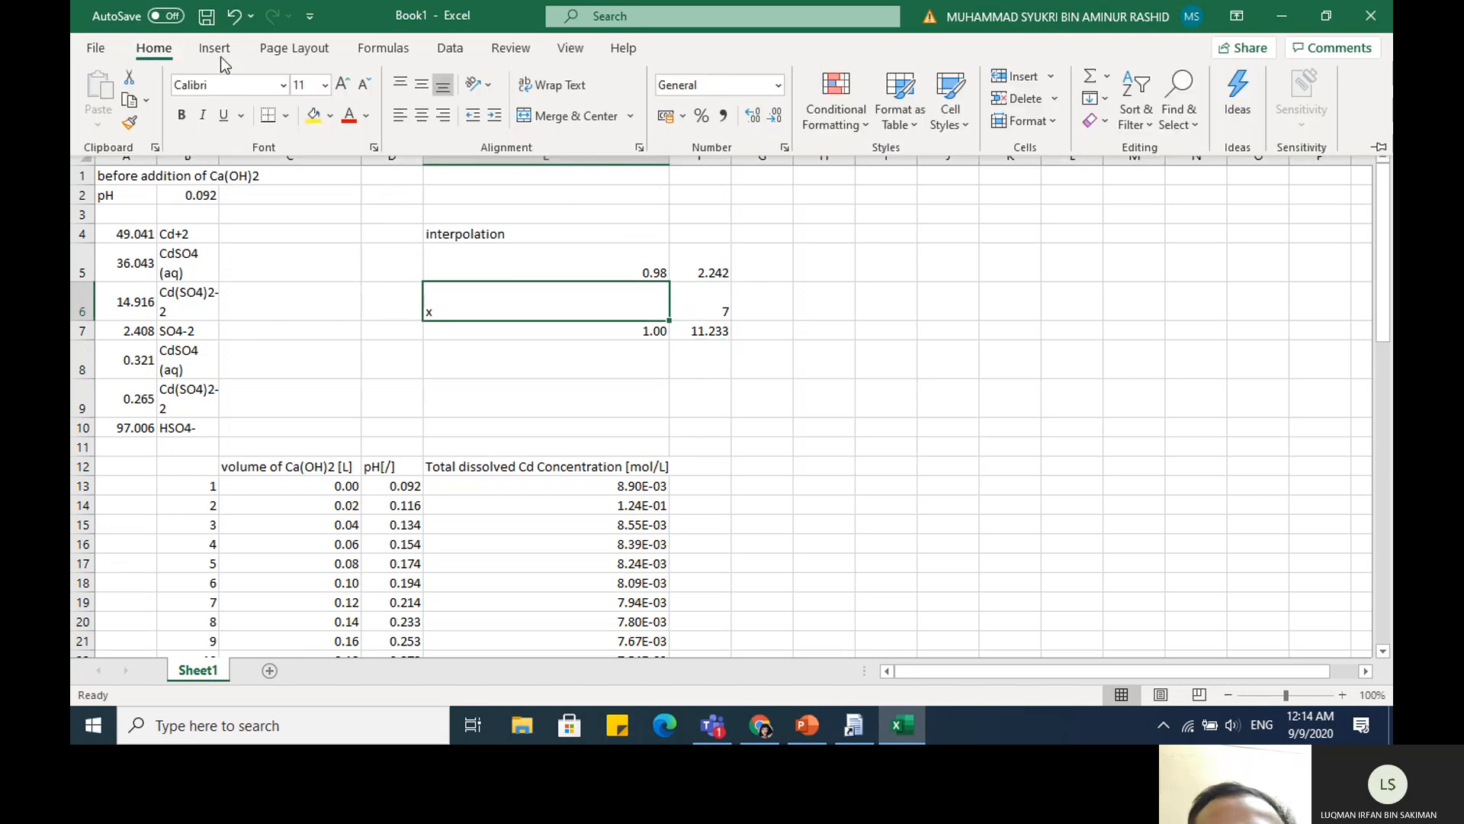
pyautogui.click(443, 118)
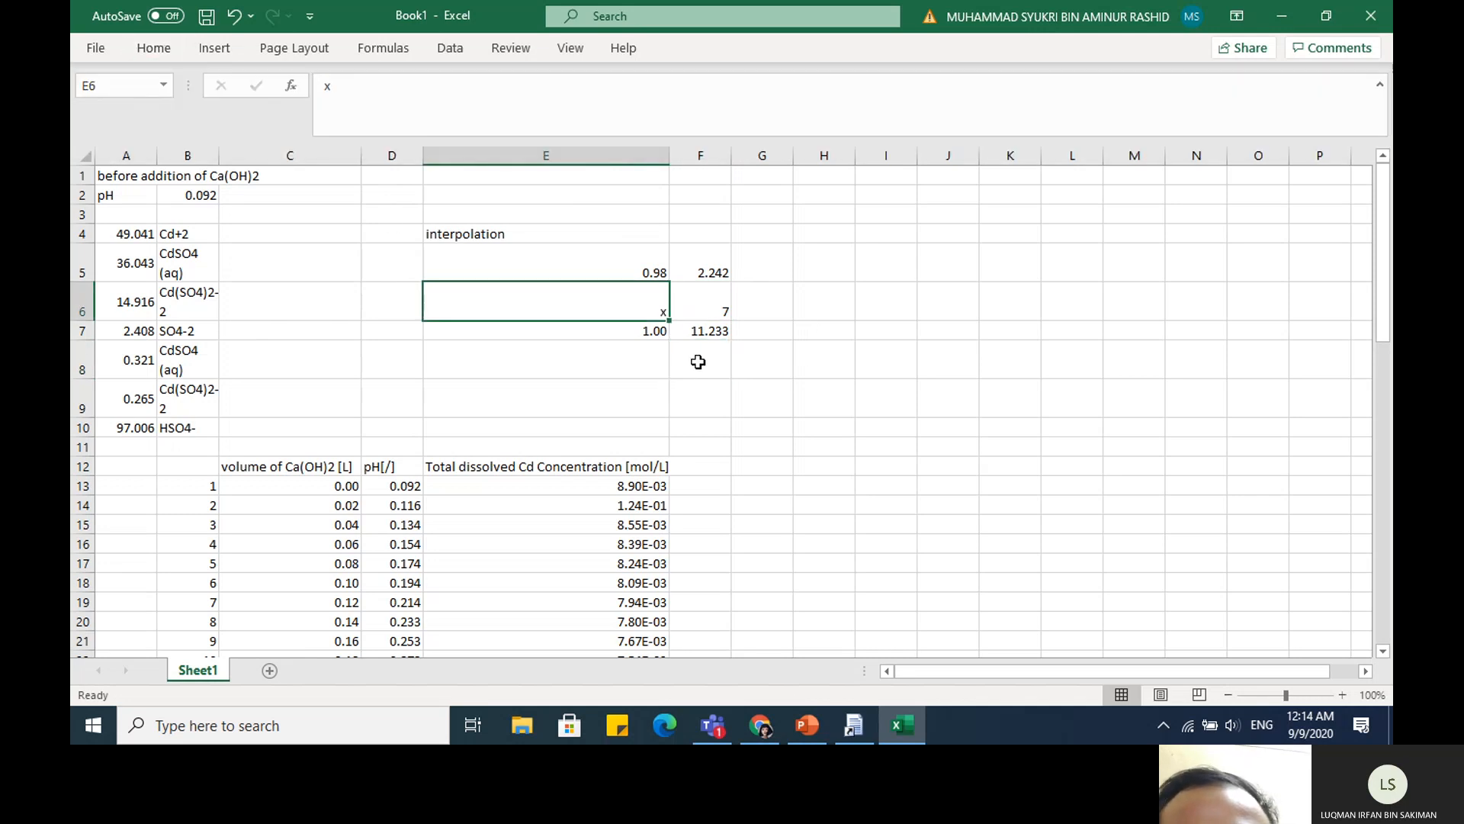
# Label E8 with x and calculate the interpolated volume in F8 with the formula =(F6-F5)*(E7-E5)/(F7-F5)+(E5)
pyautogui.click(695, 365)
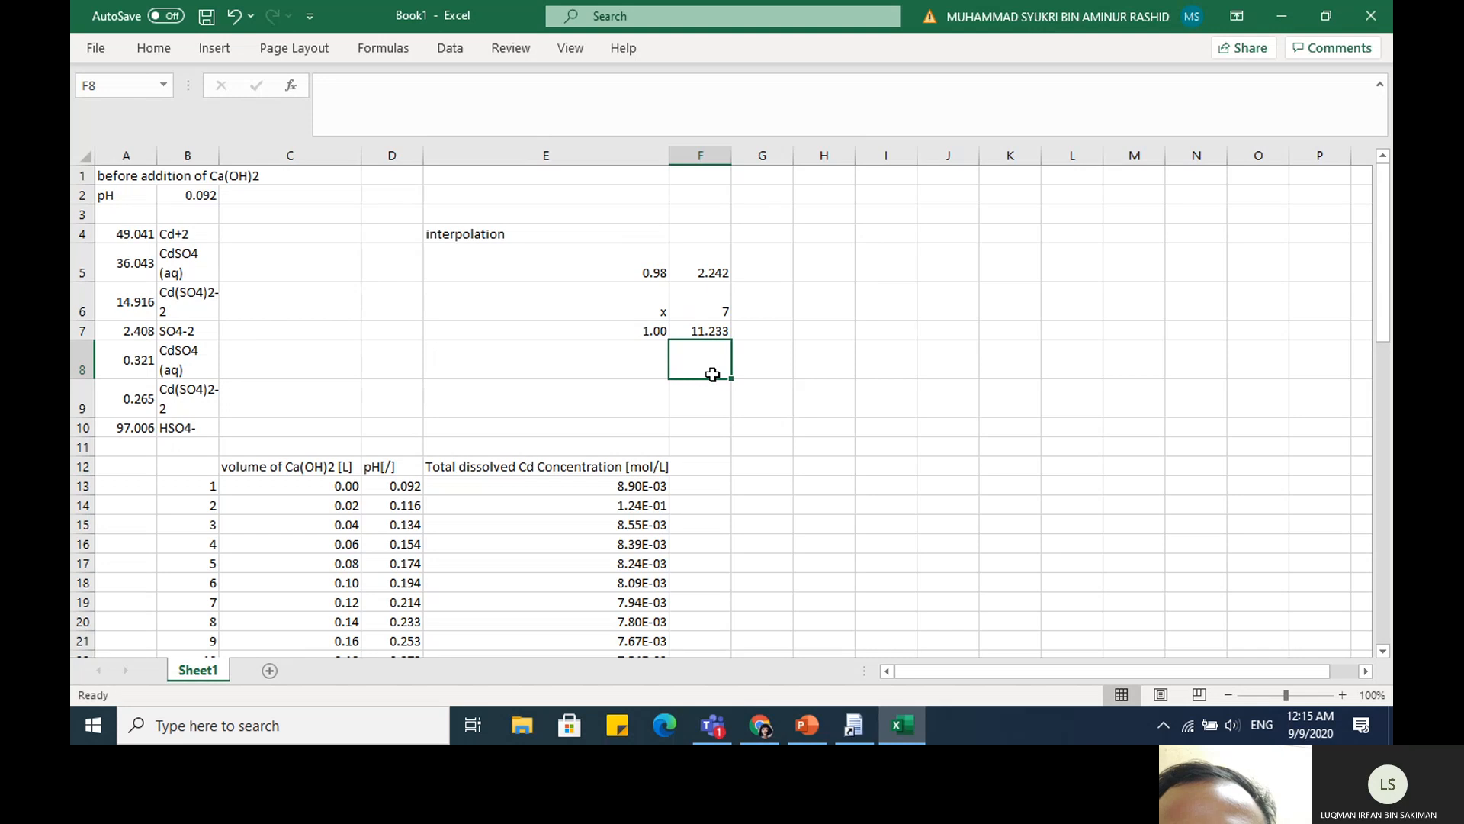
pyautogui.write('=(')
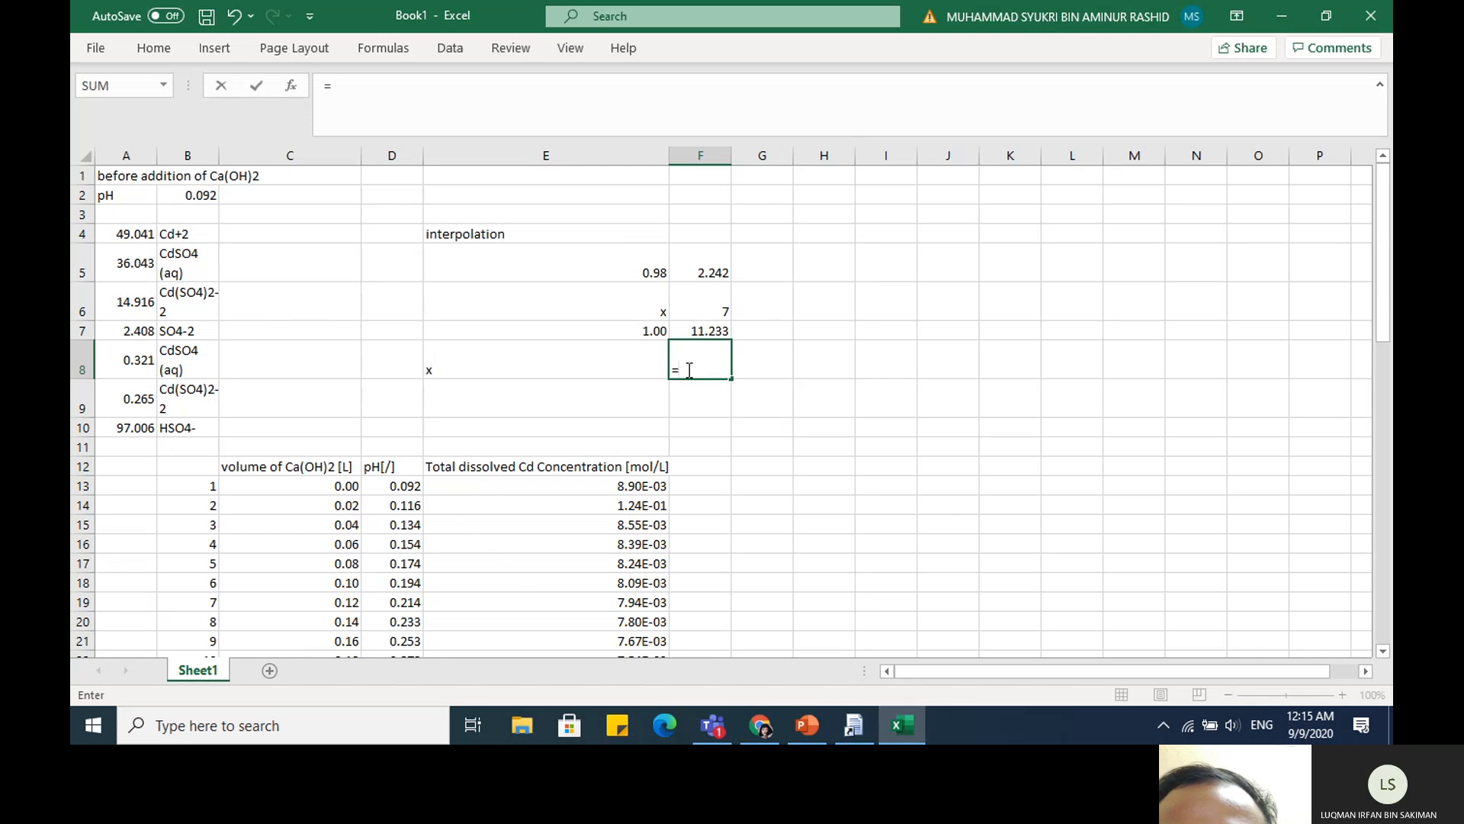
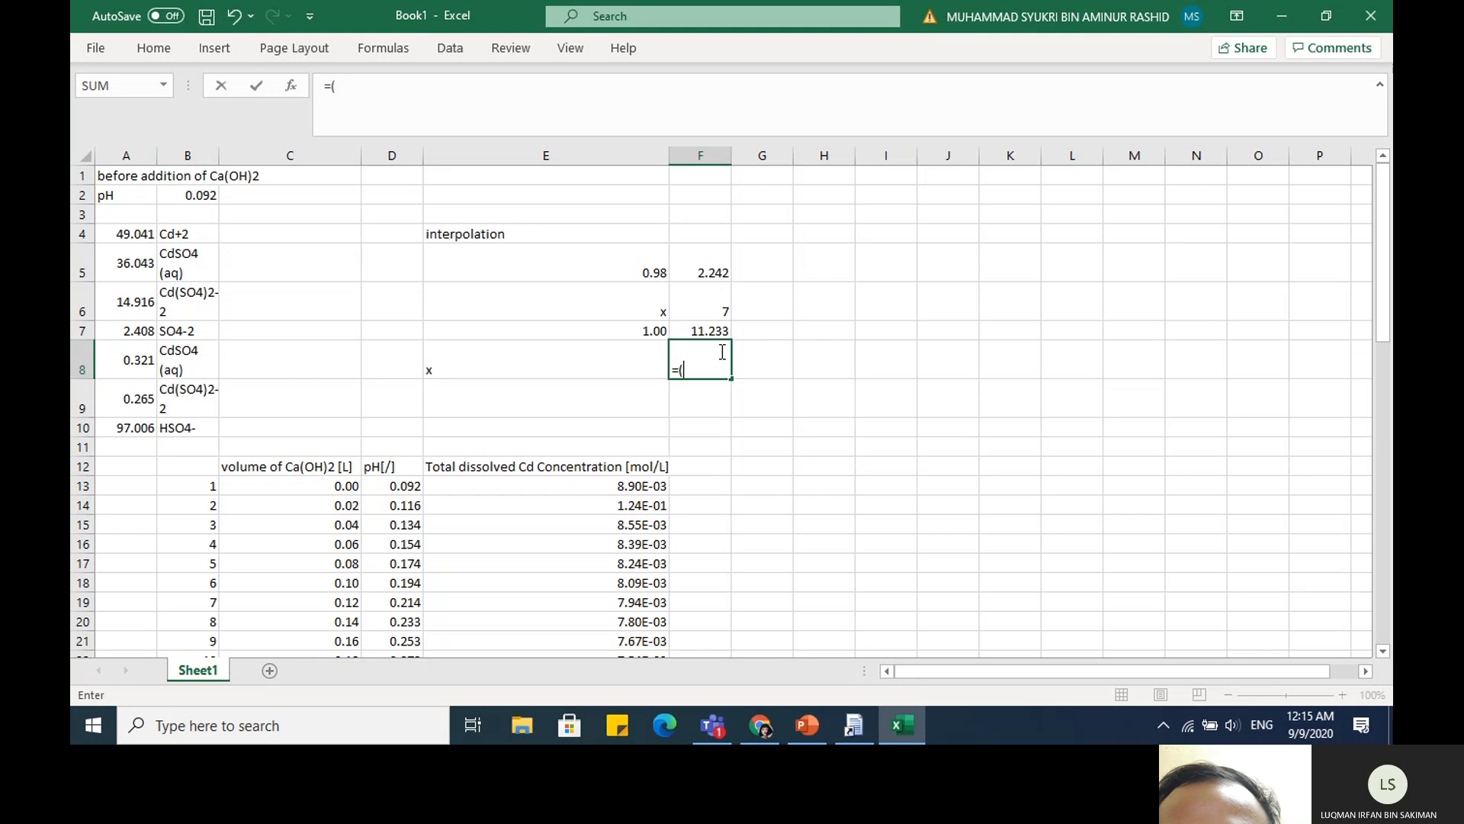
pyautogui.click(699, 298)
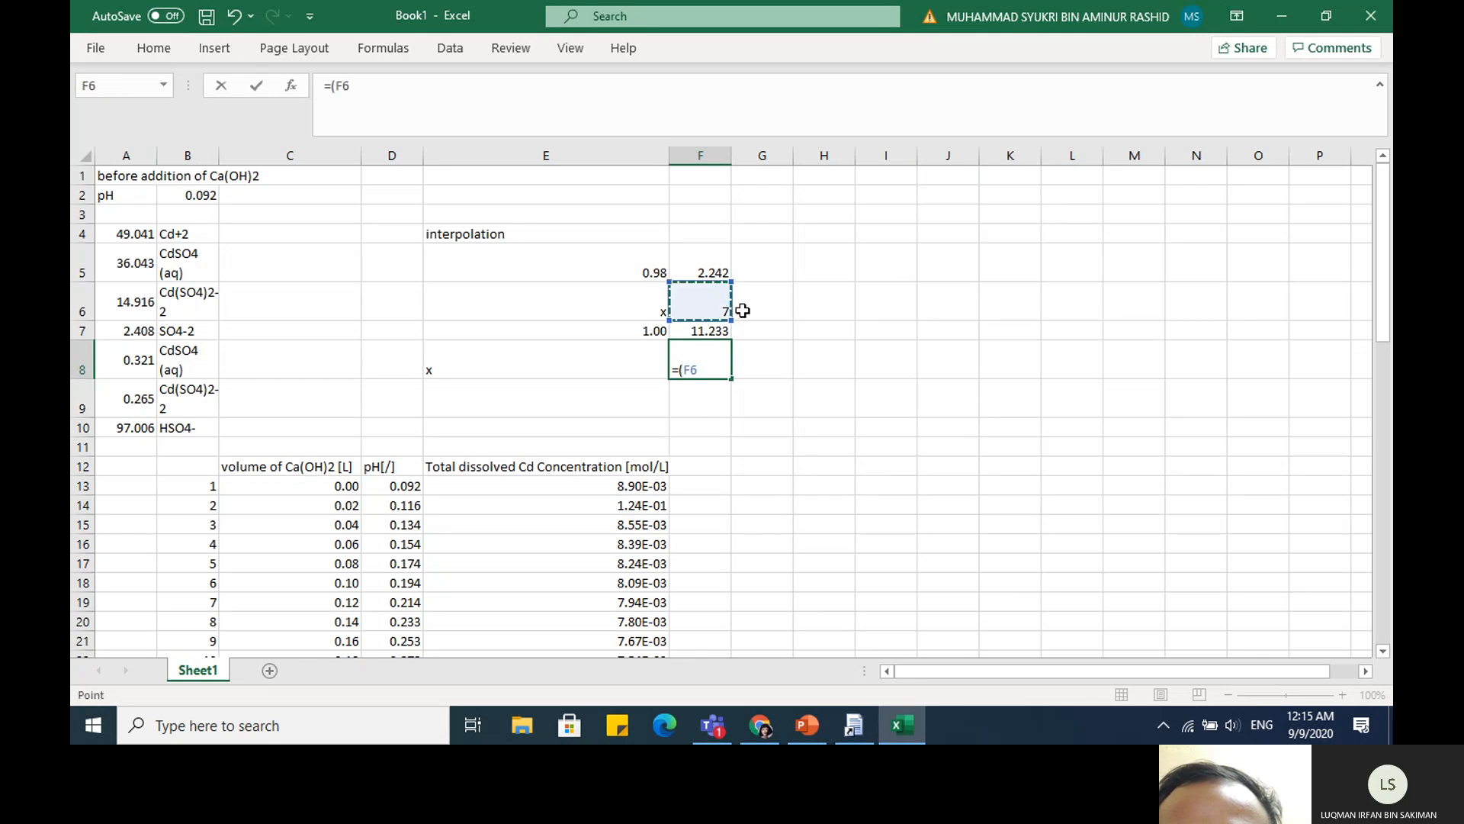
pyautogui.write('-')
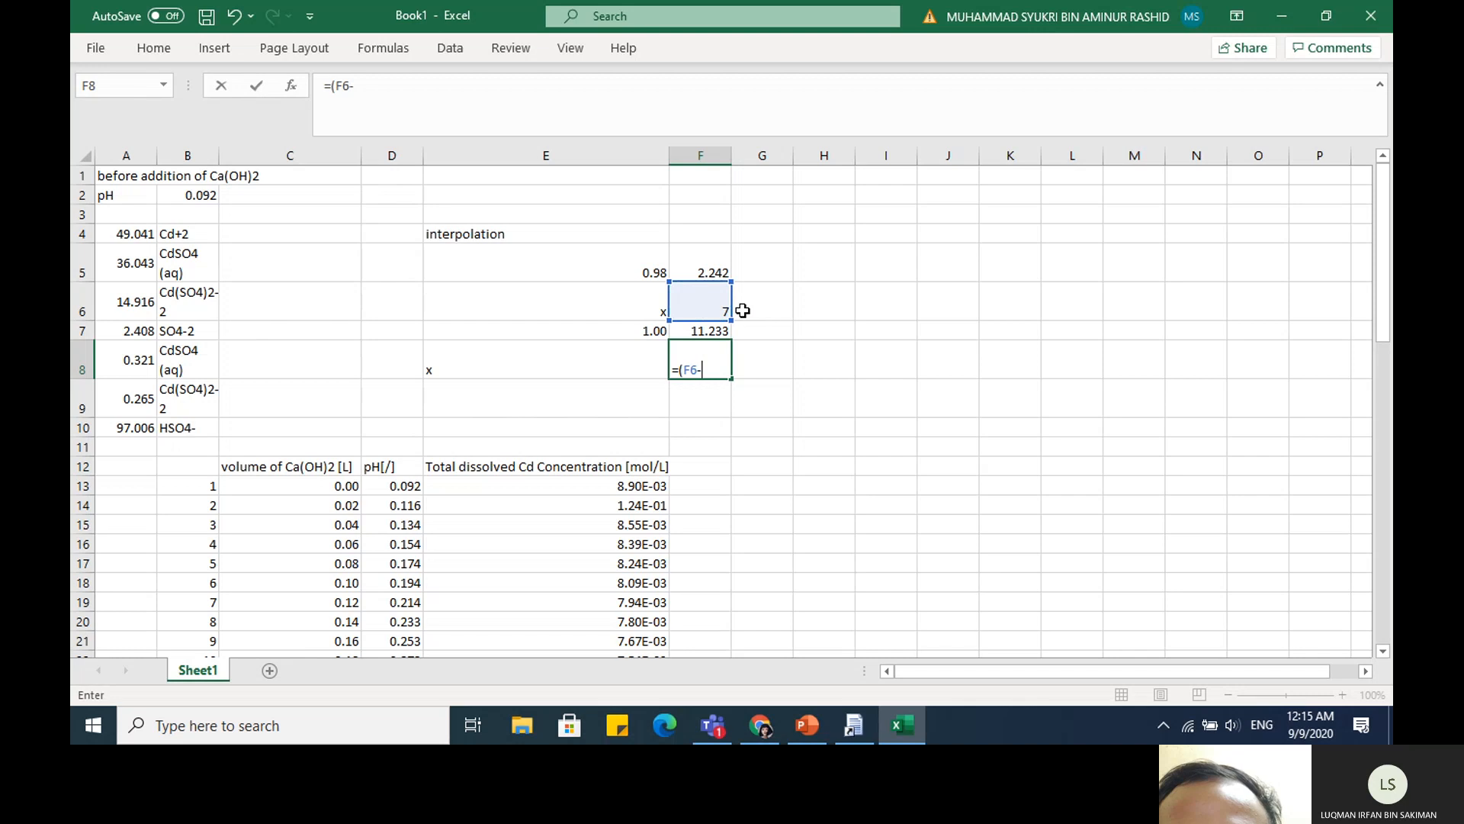
pyautogui.click(722, 268)
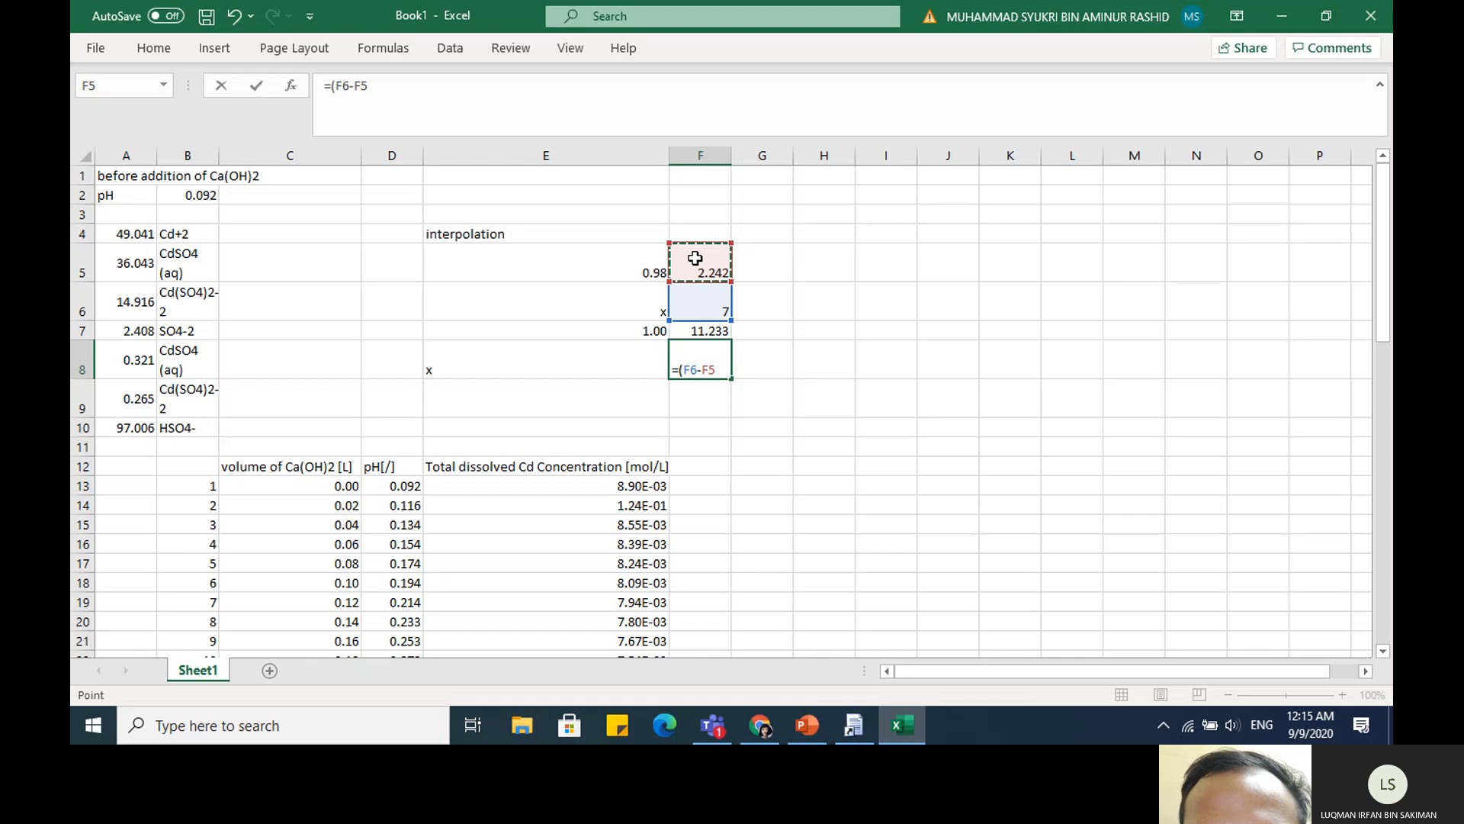
pyautogui.write(')*(')
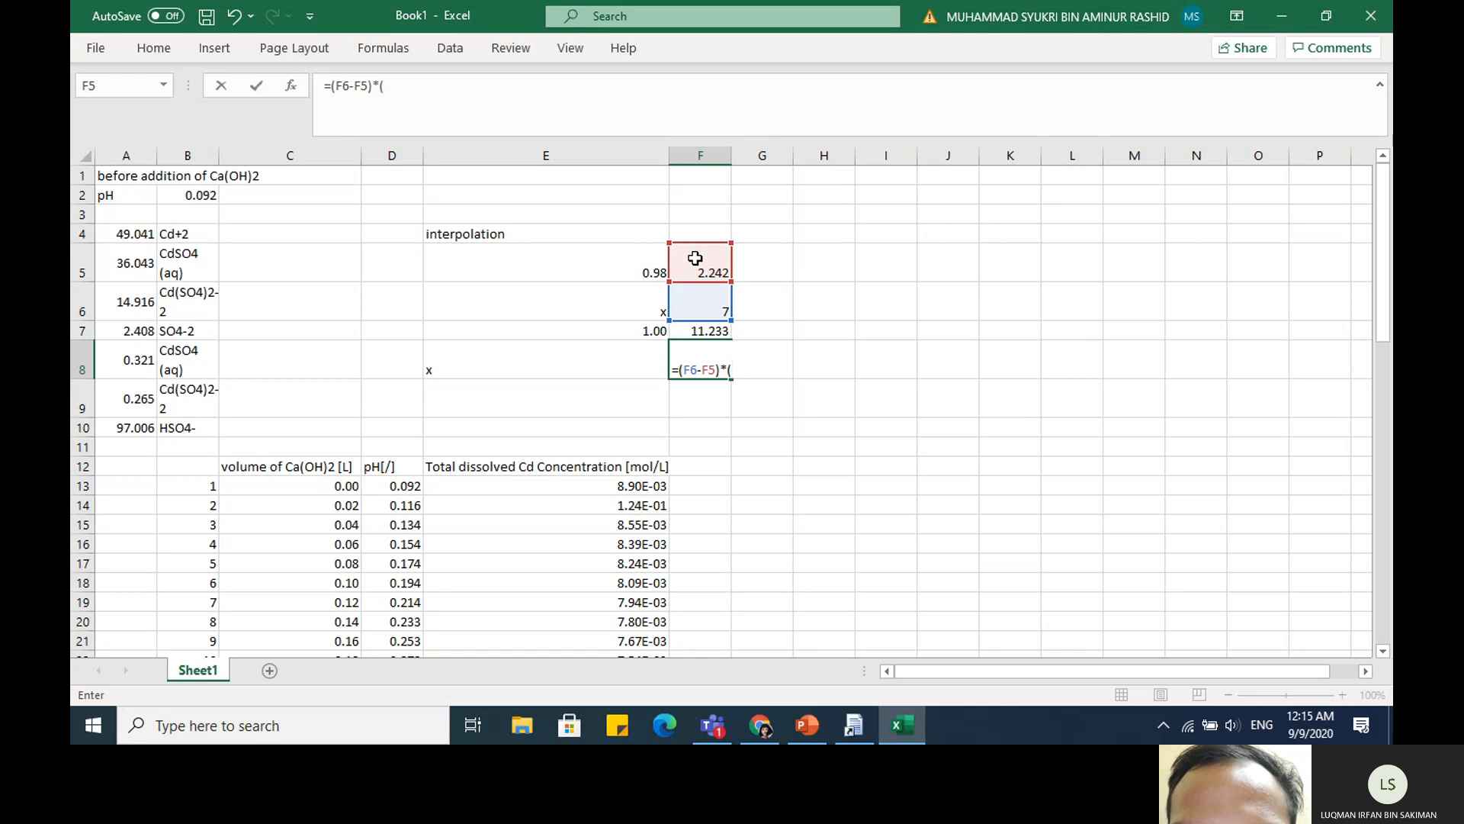
pyautogui.click(655, 331)
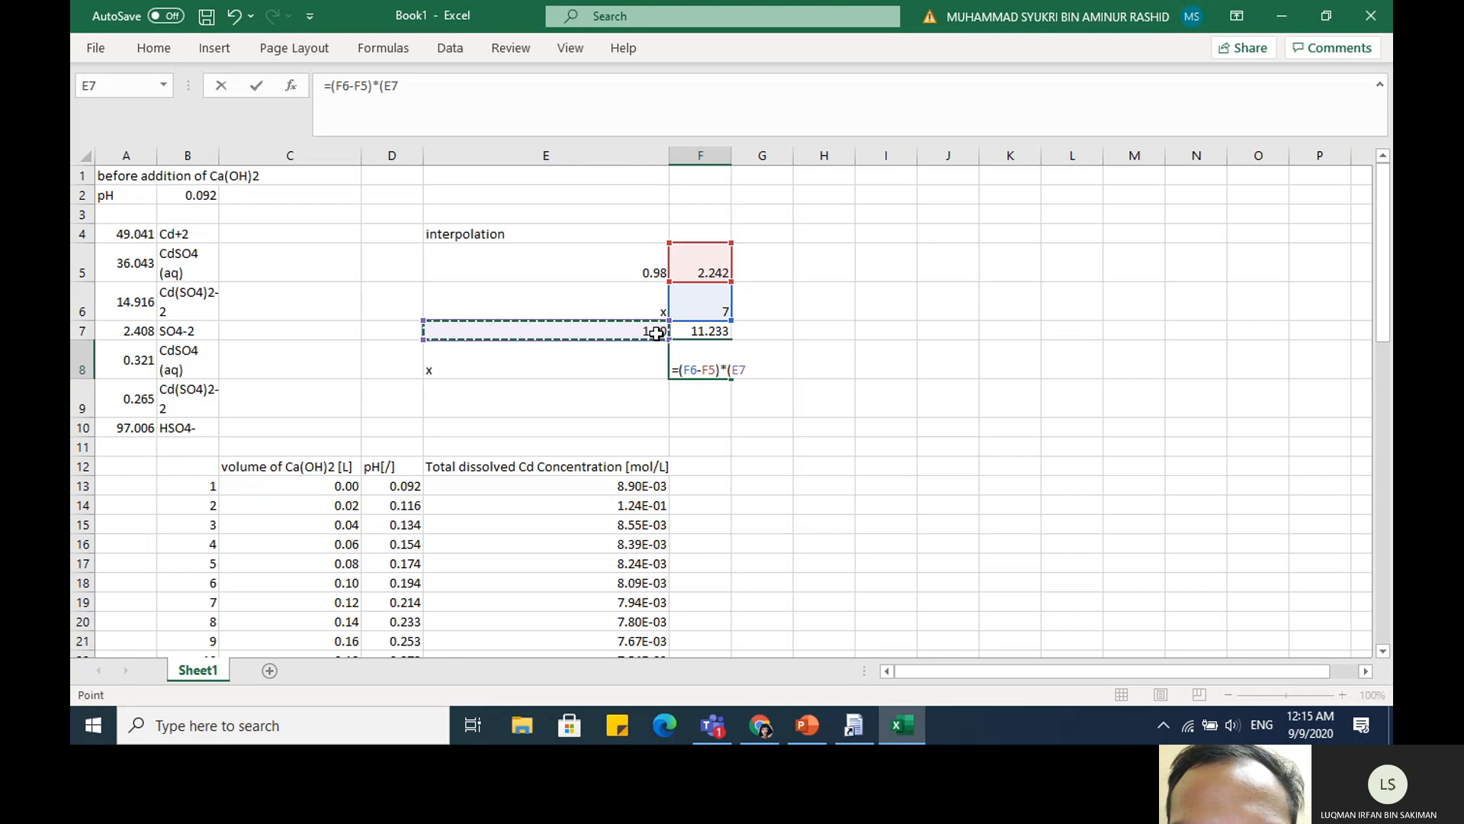
pyautogui.write('-')
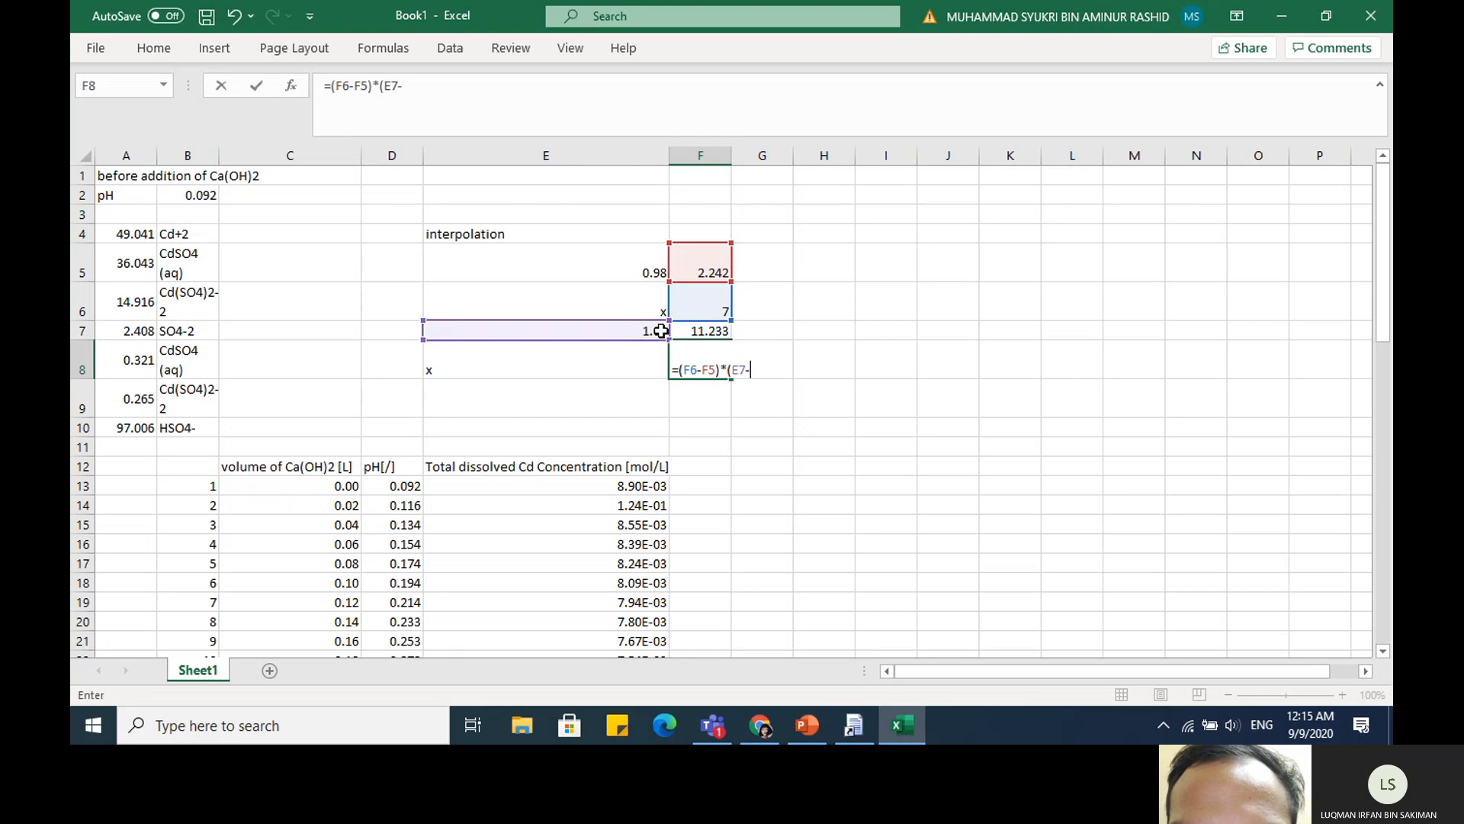
pyautogui.click(636, 274)
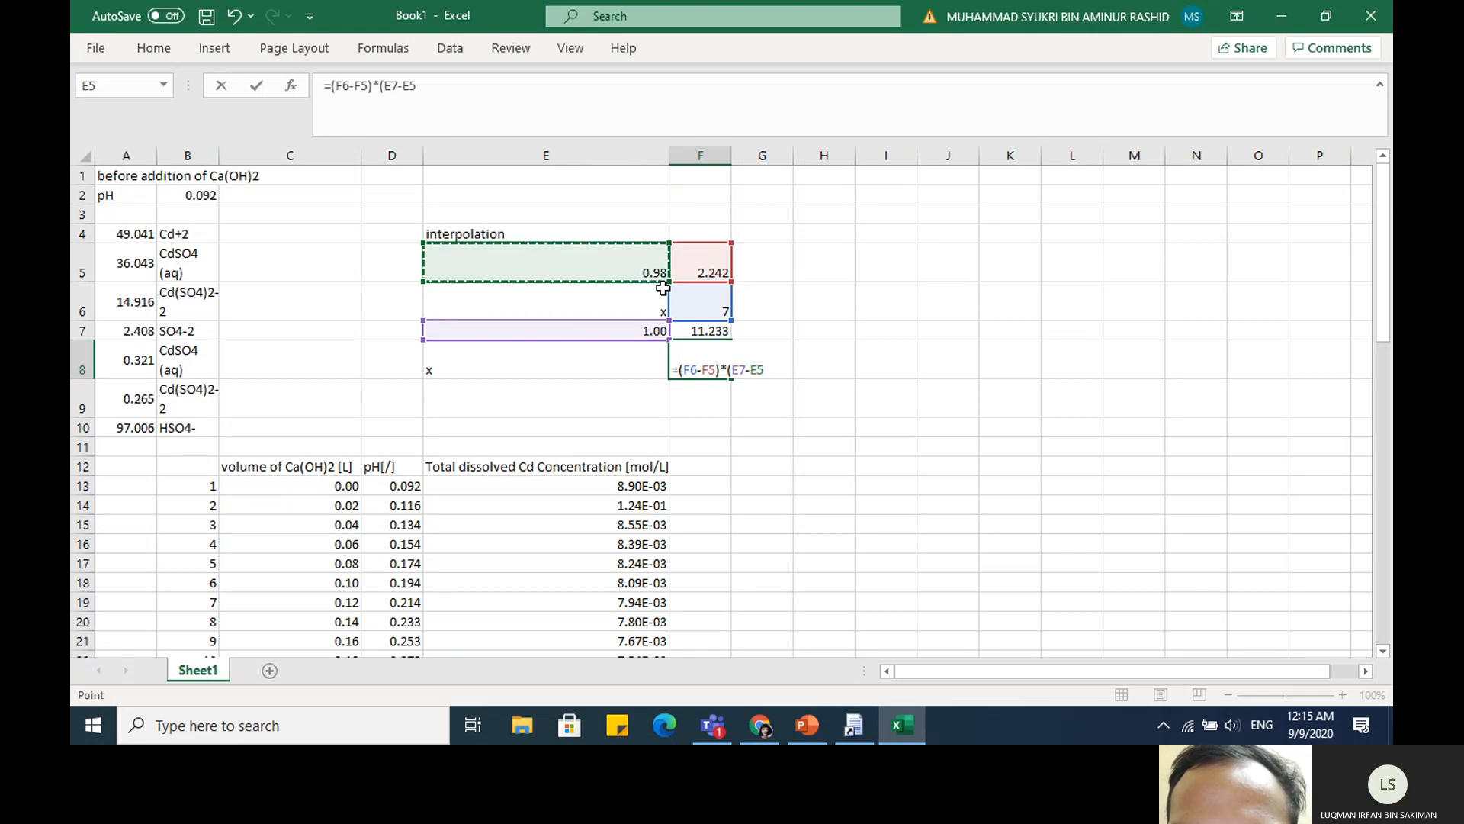
pyautogui.write(')/(')
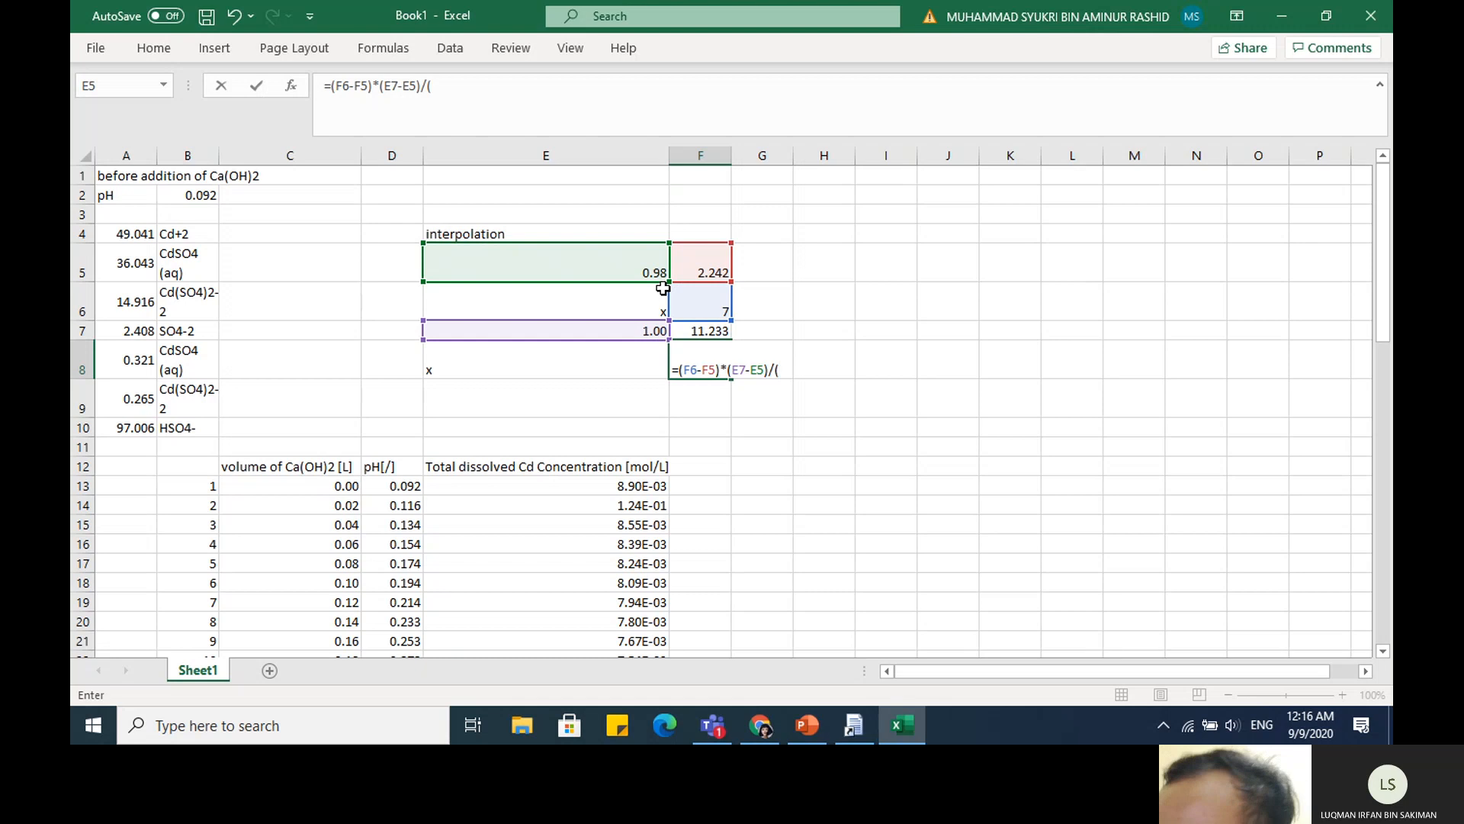
pyautogui.click(682, 330)
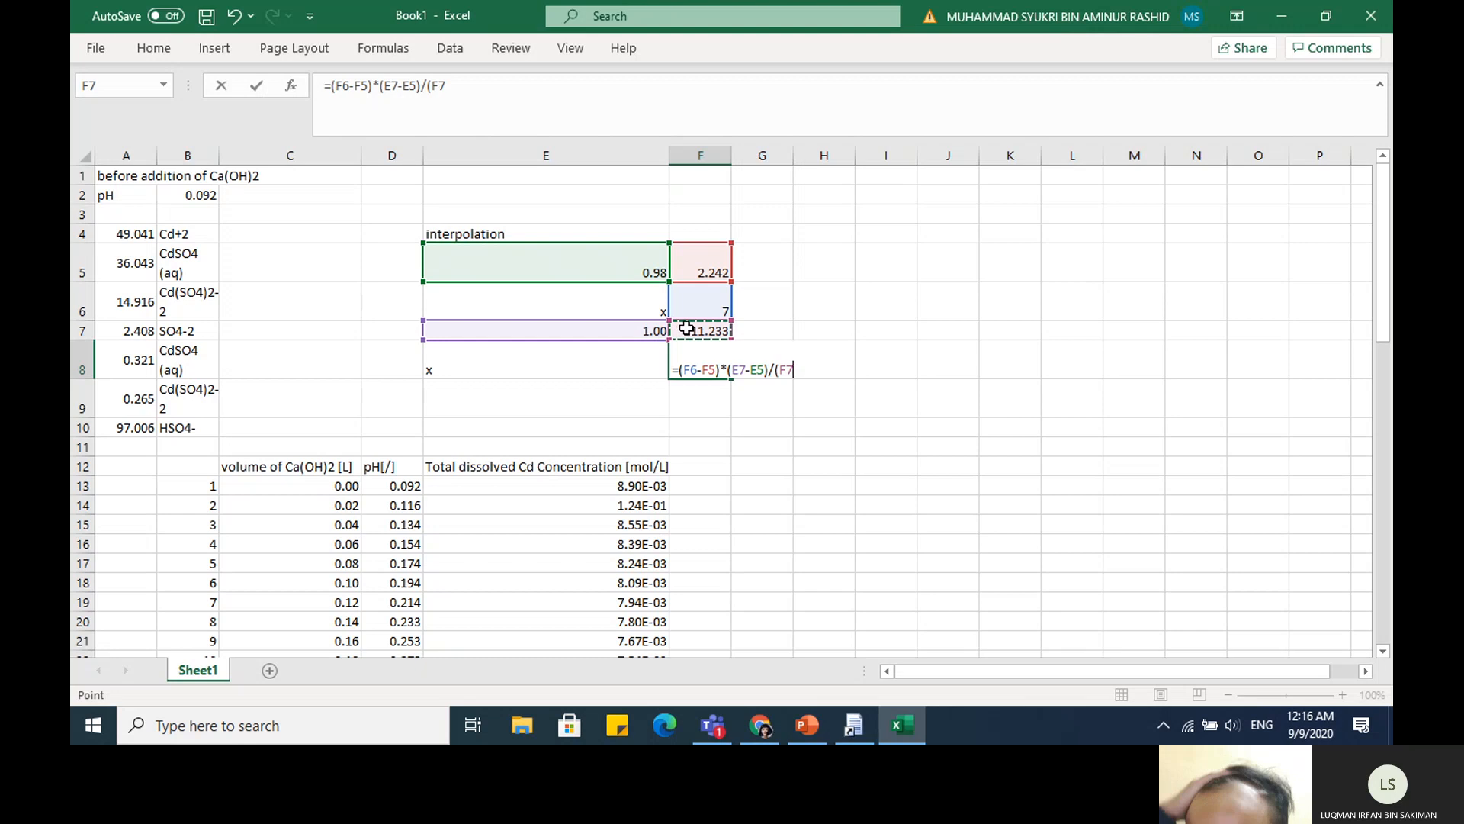
pyautogui.write('-')
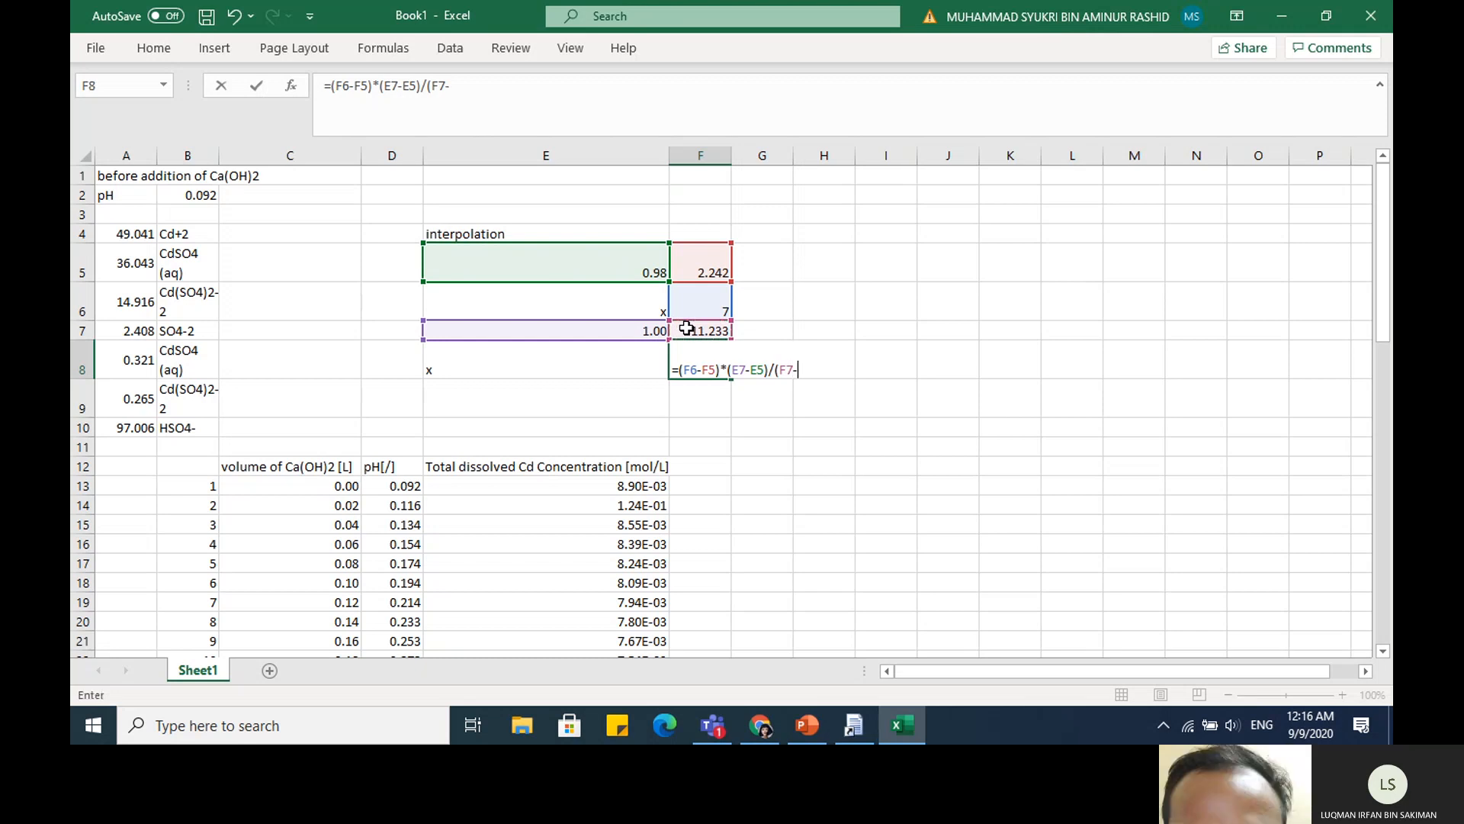
pyautogui.click(691, 260)
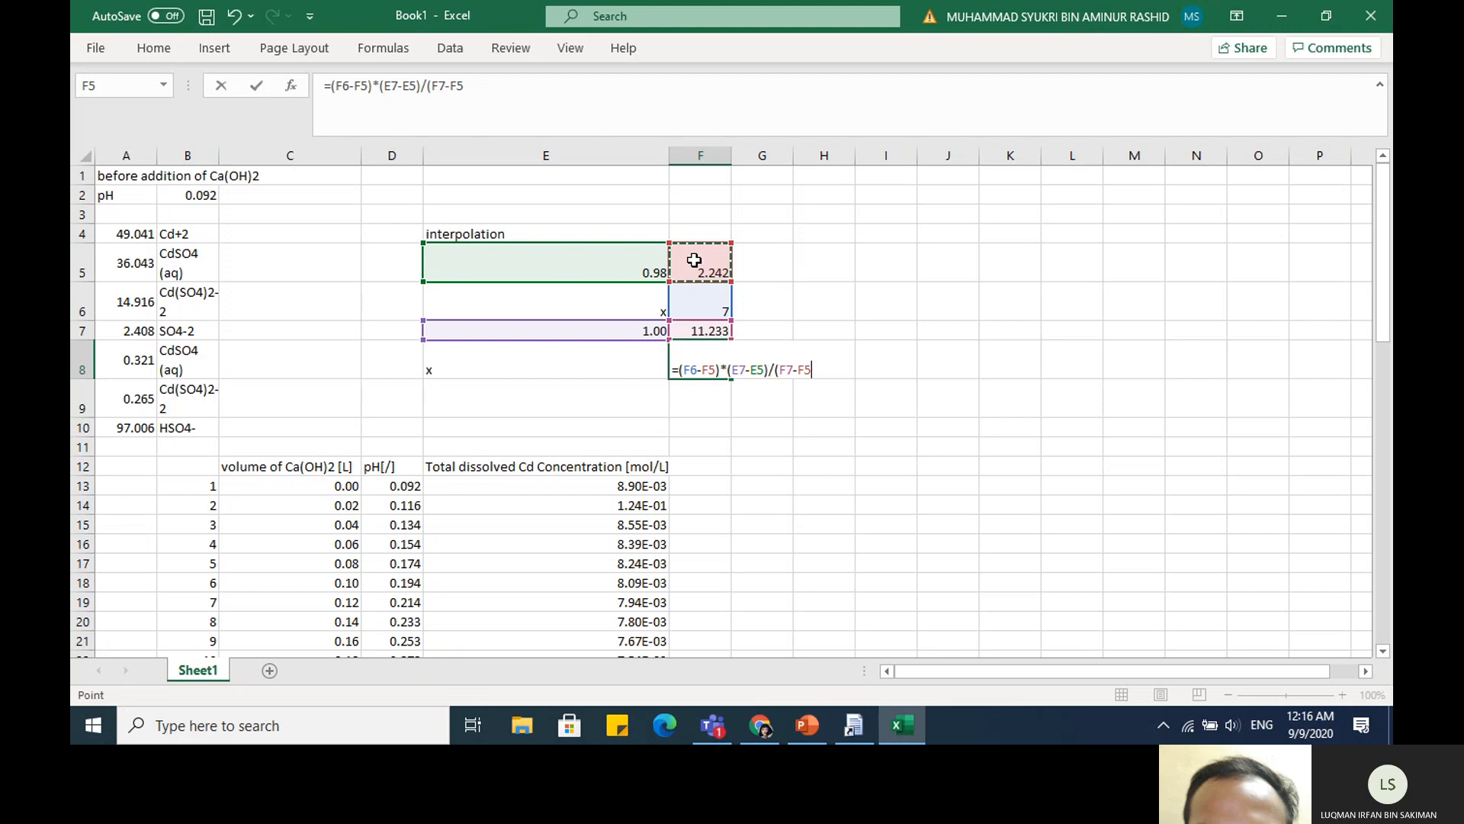
pyautogui.write(')+(')
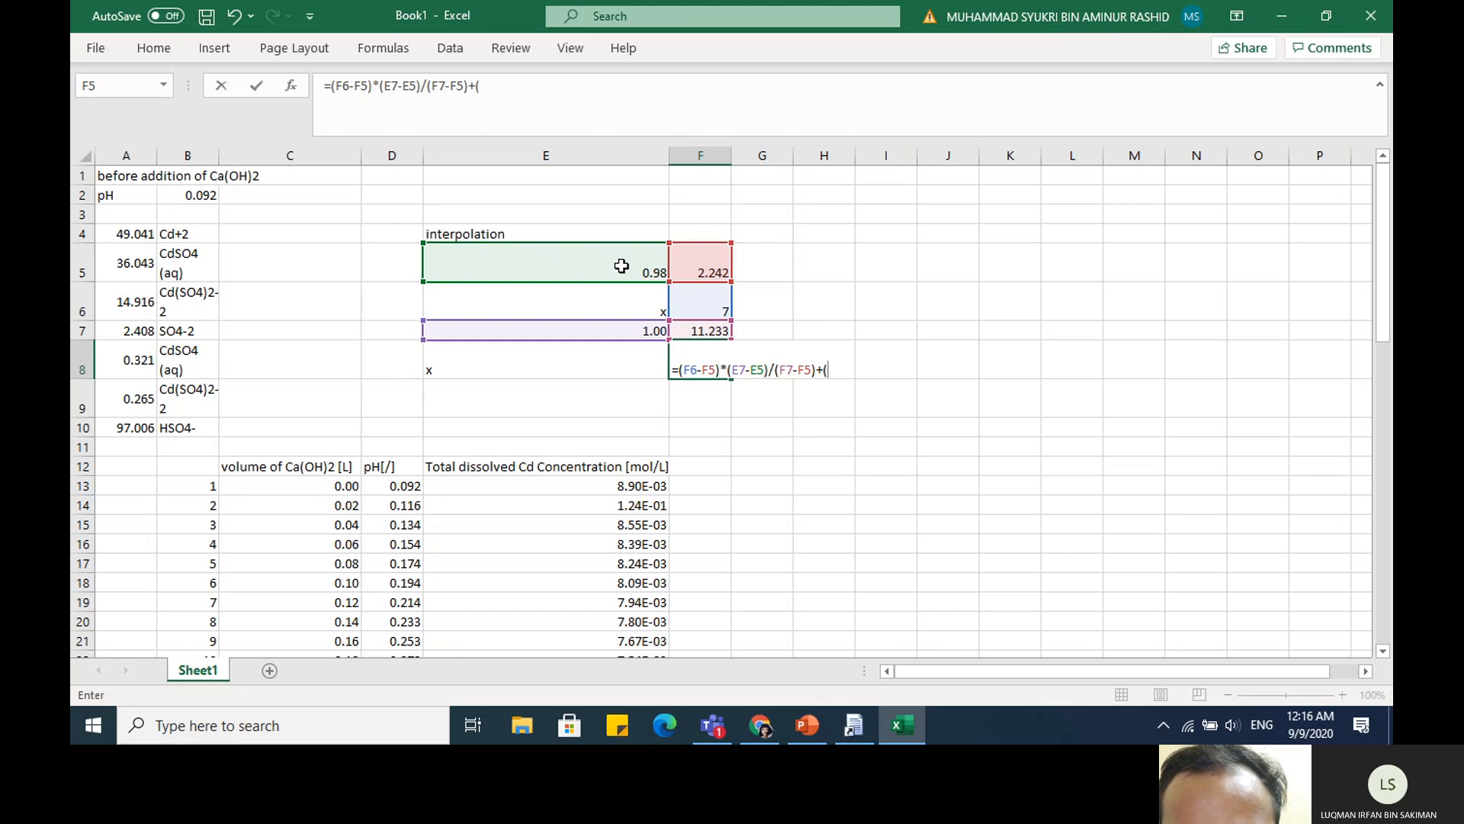
pyautogui.click(619, 269)
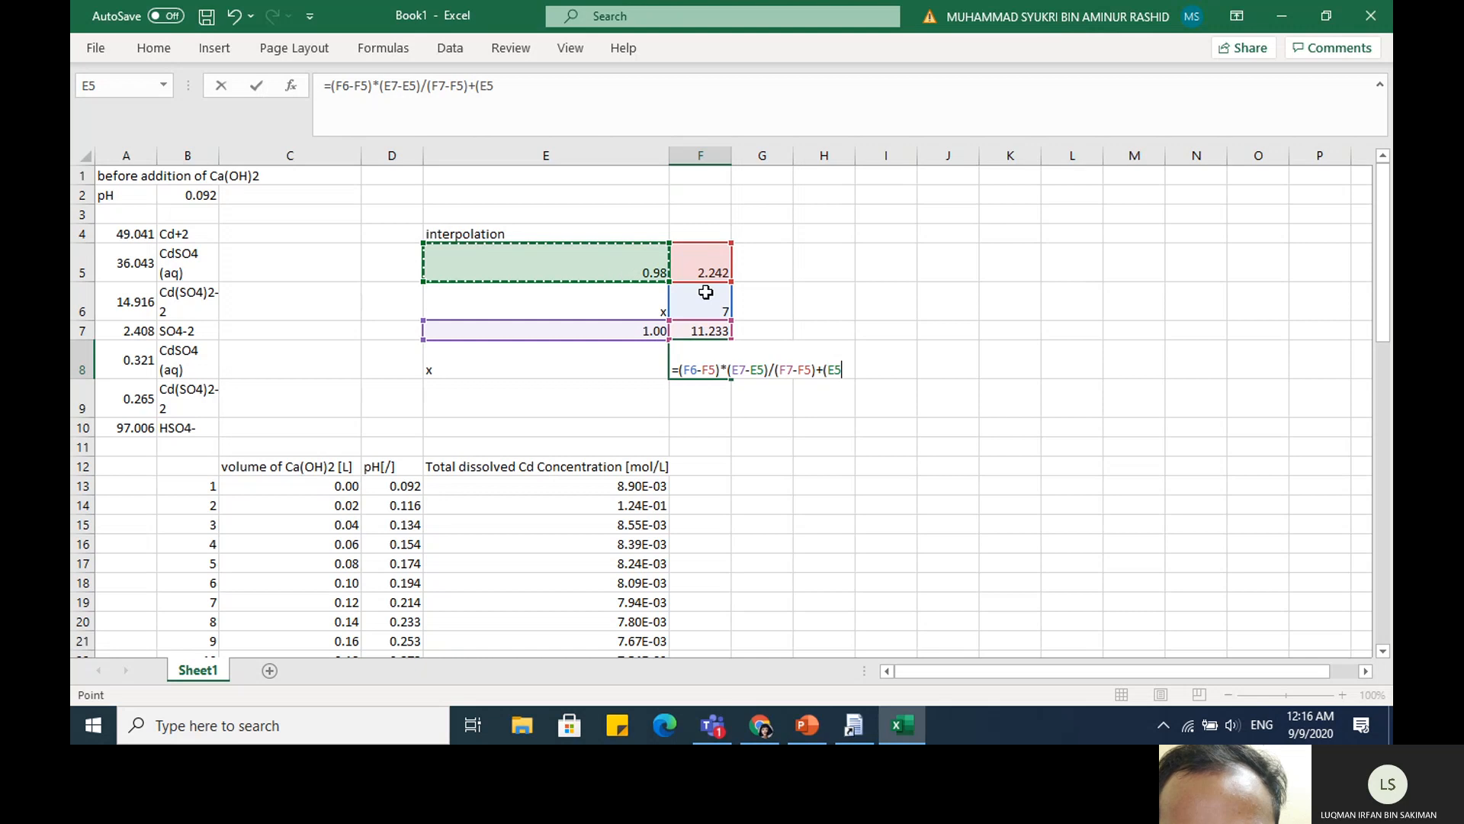
pyautogui.write(')')
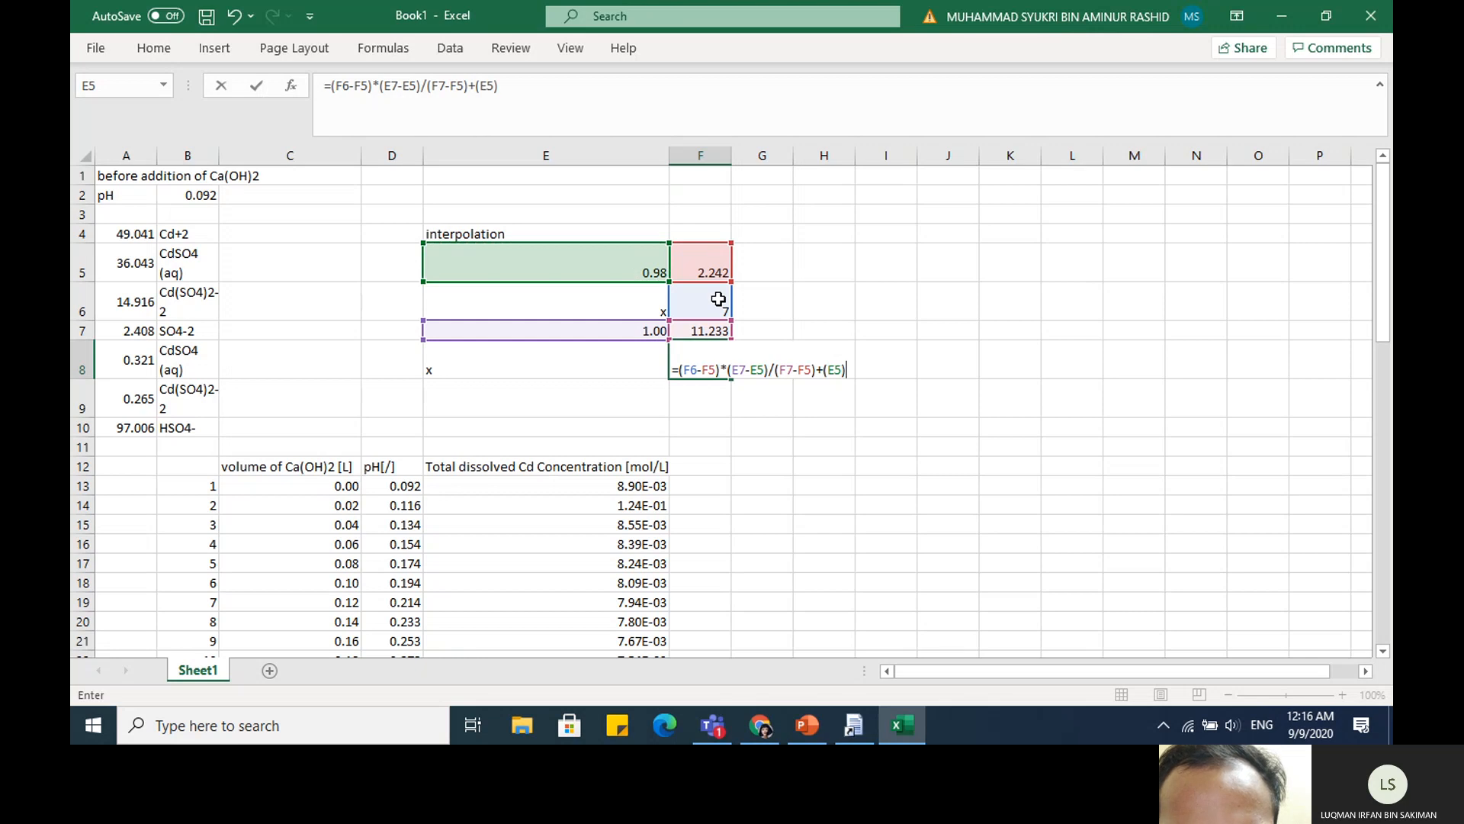
pyautogui.press('Return')
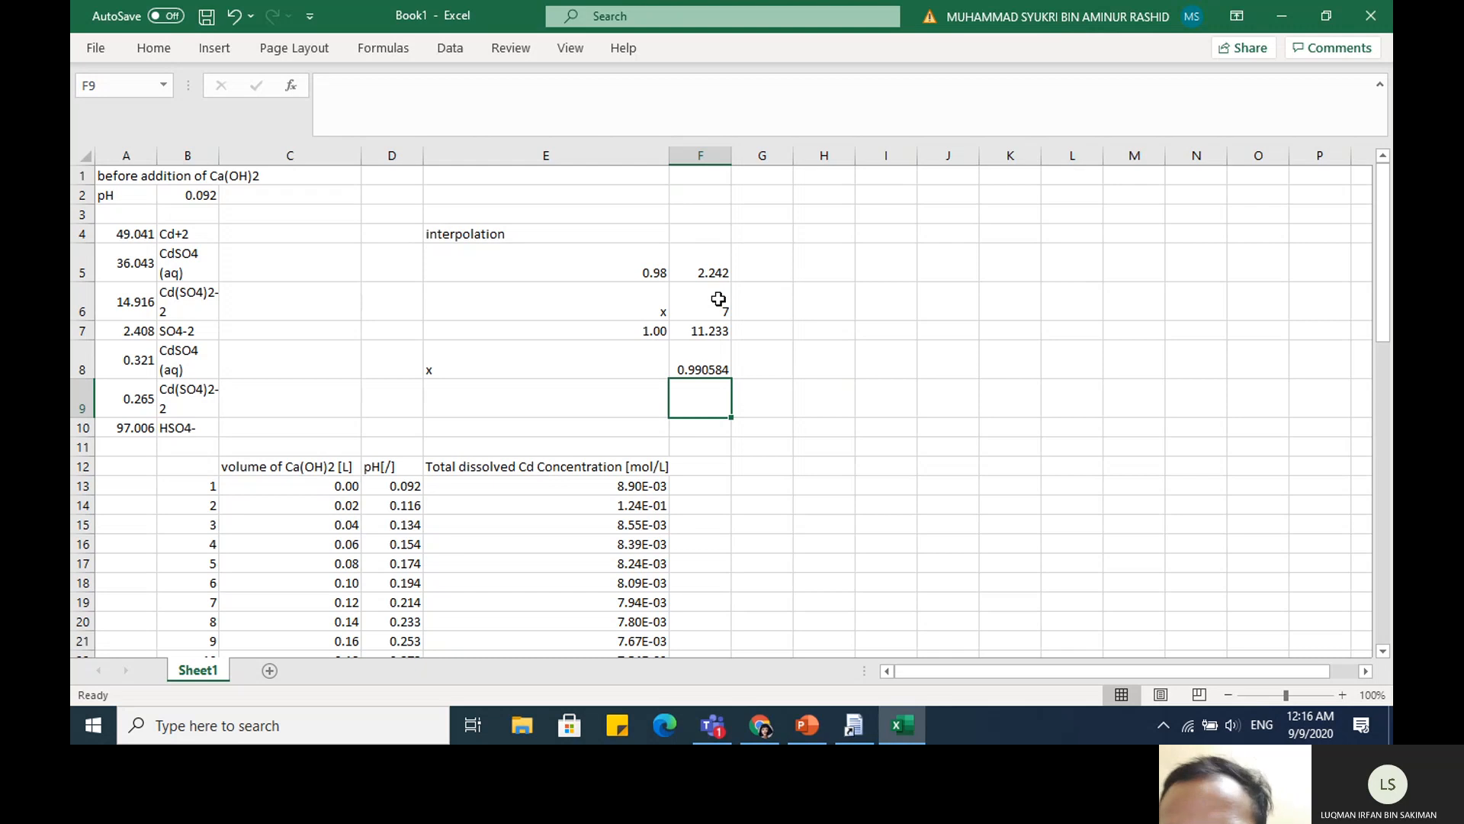
# Right-align the x label in E8 beside the interpolation result
pyautogui.click(609, 370)
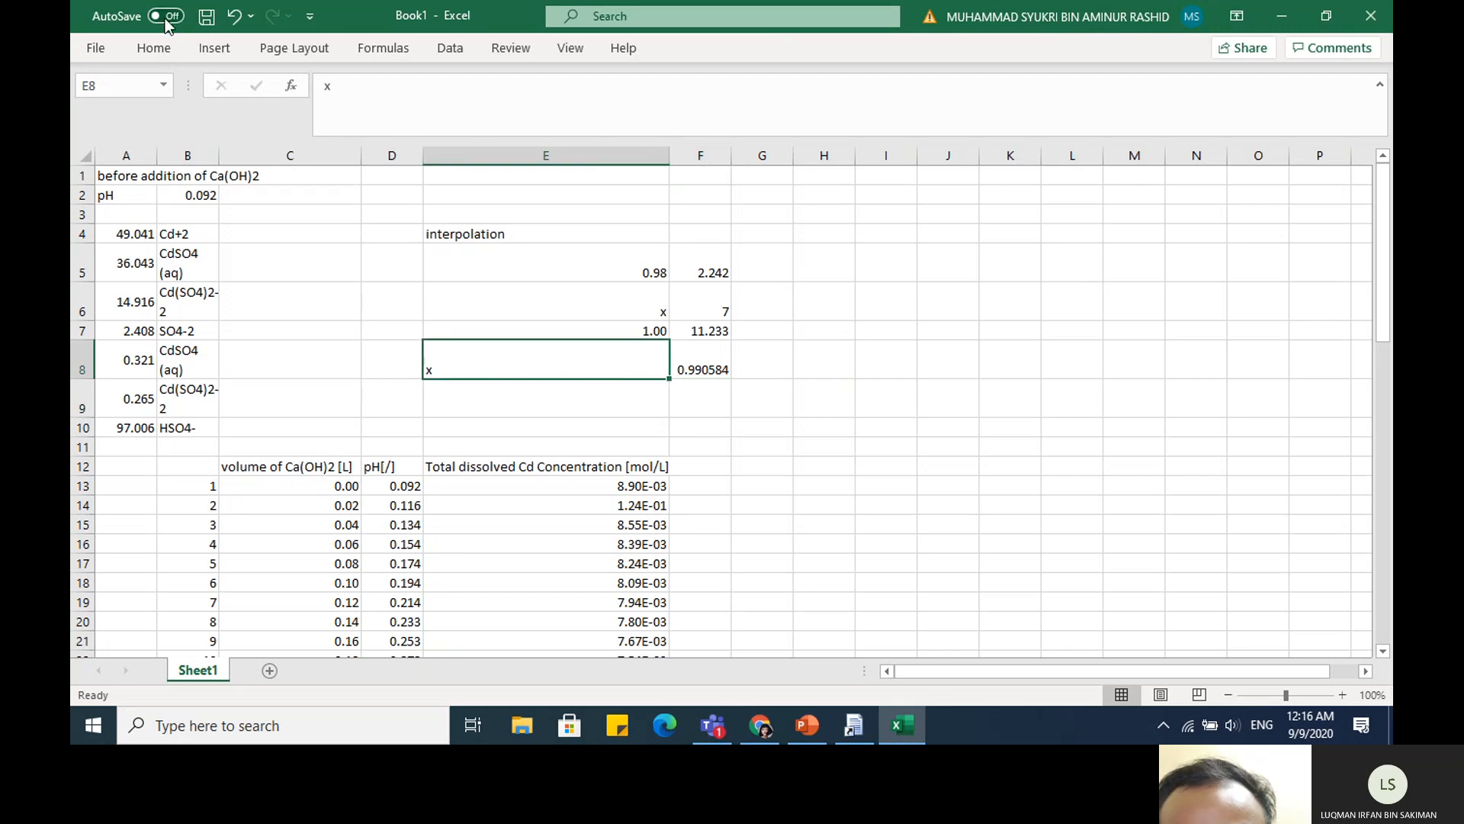
pyautogui.click(153, 48)
pyautogui.click(444, 118)
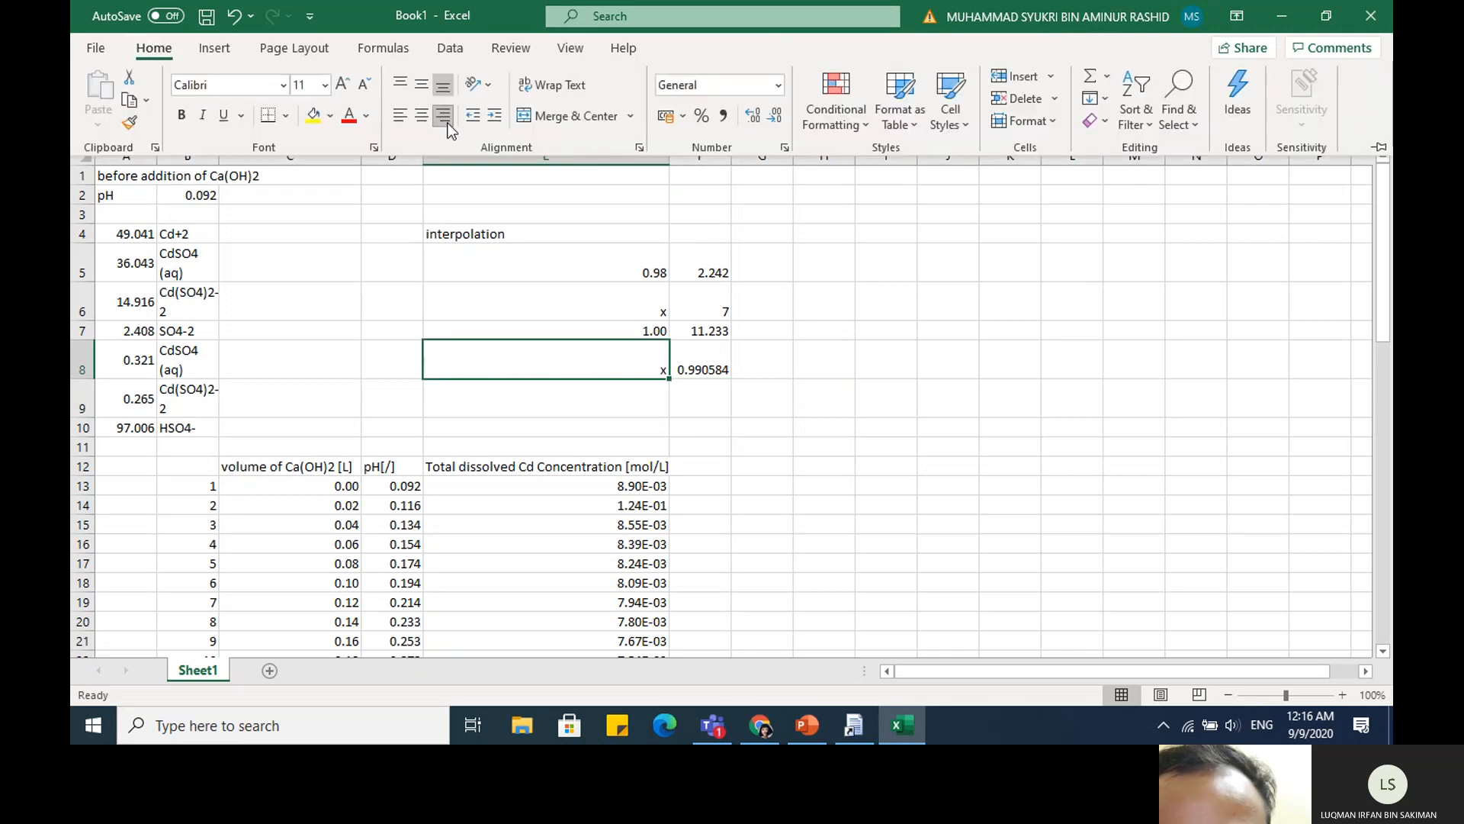
# Reduce the interpolated volume in F8 to three decimal places
pyautogui.click(716, 368)
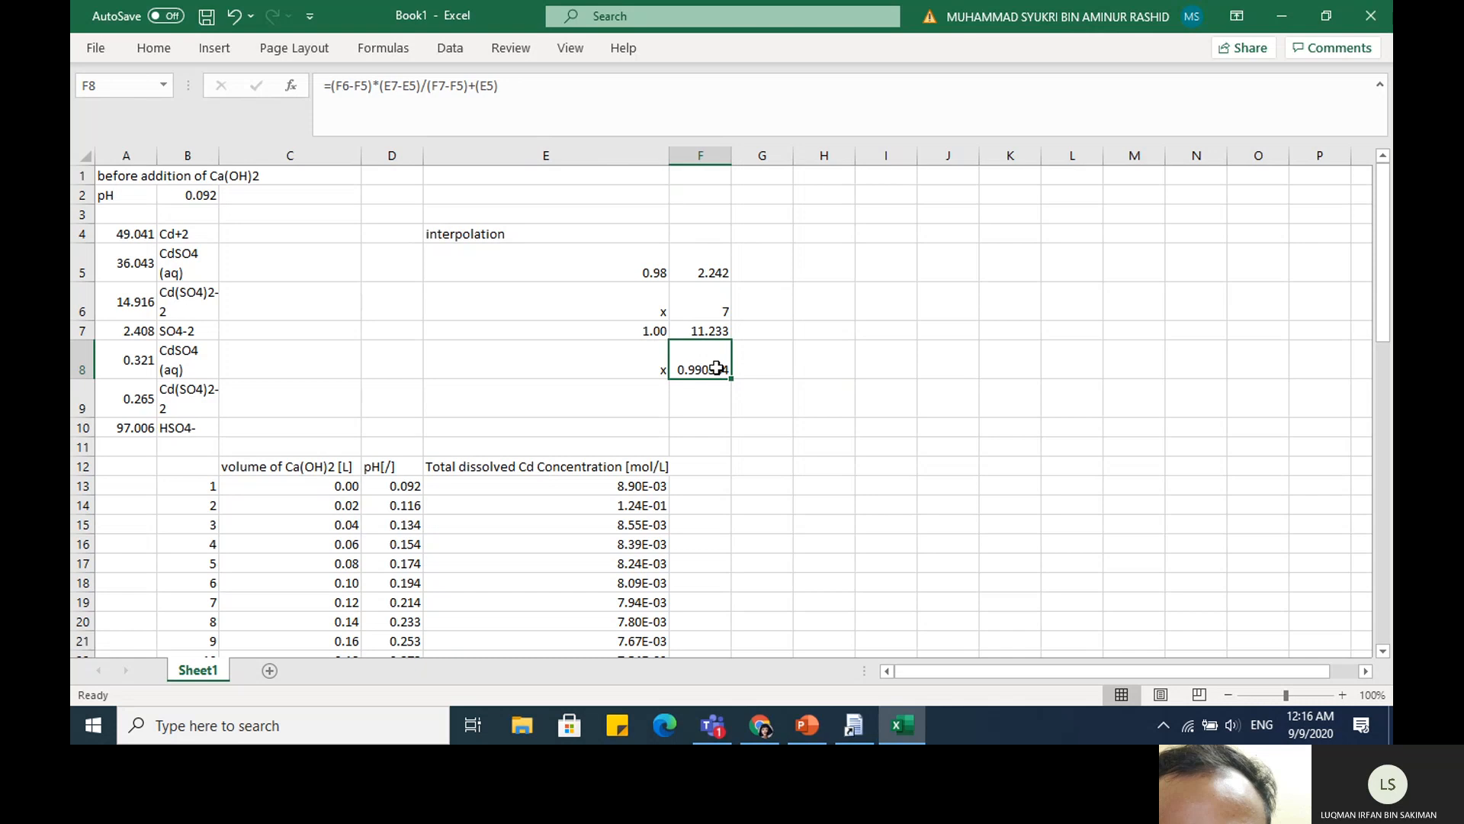
pyautogui.click(174, 49)
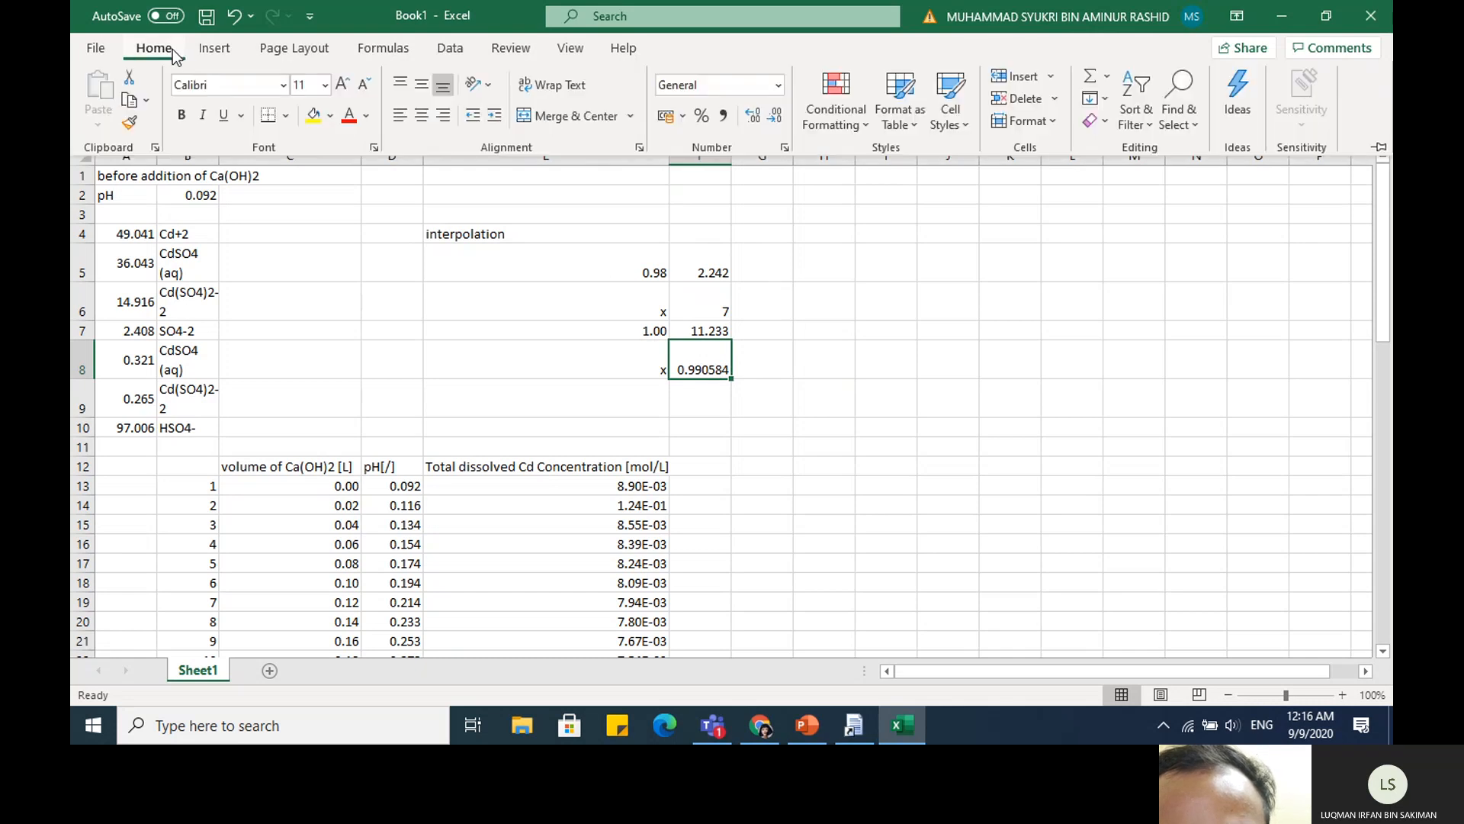
pyautogui.click(775, 117)
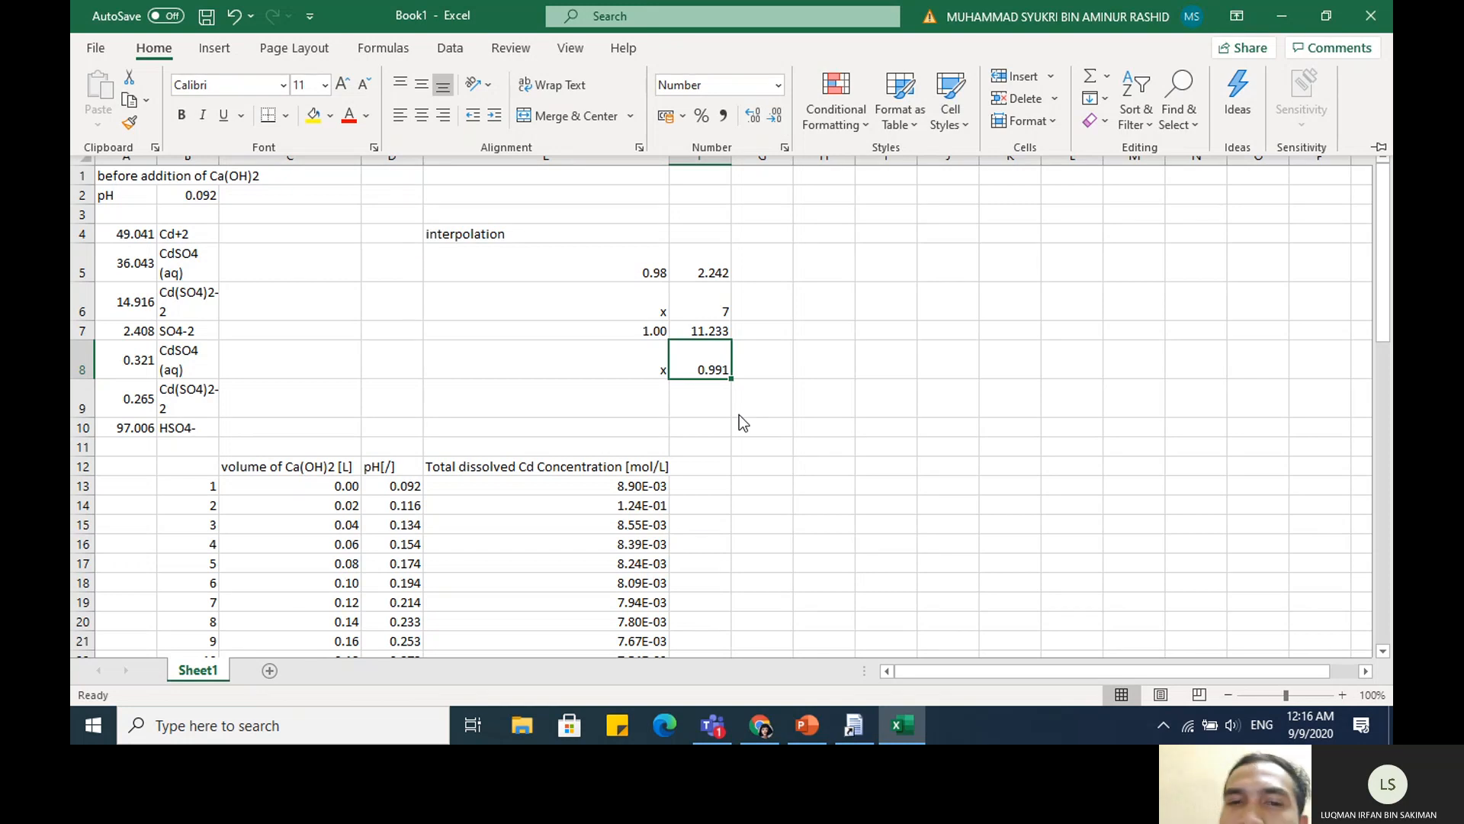
pyautogui.click(701, 402)
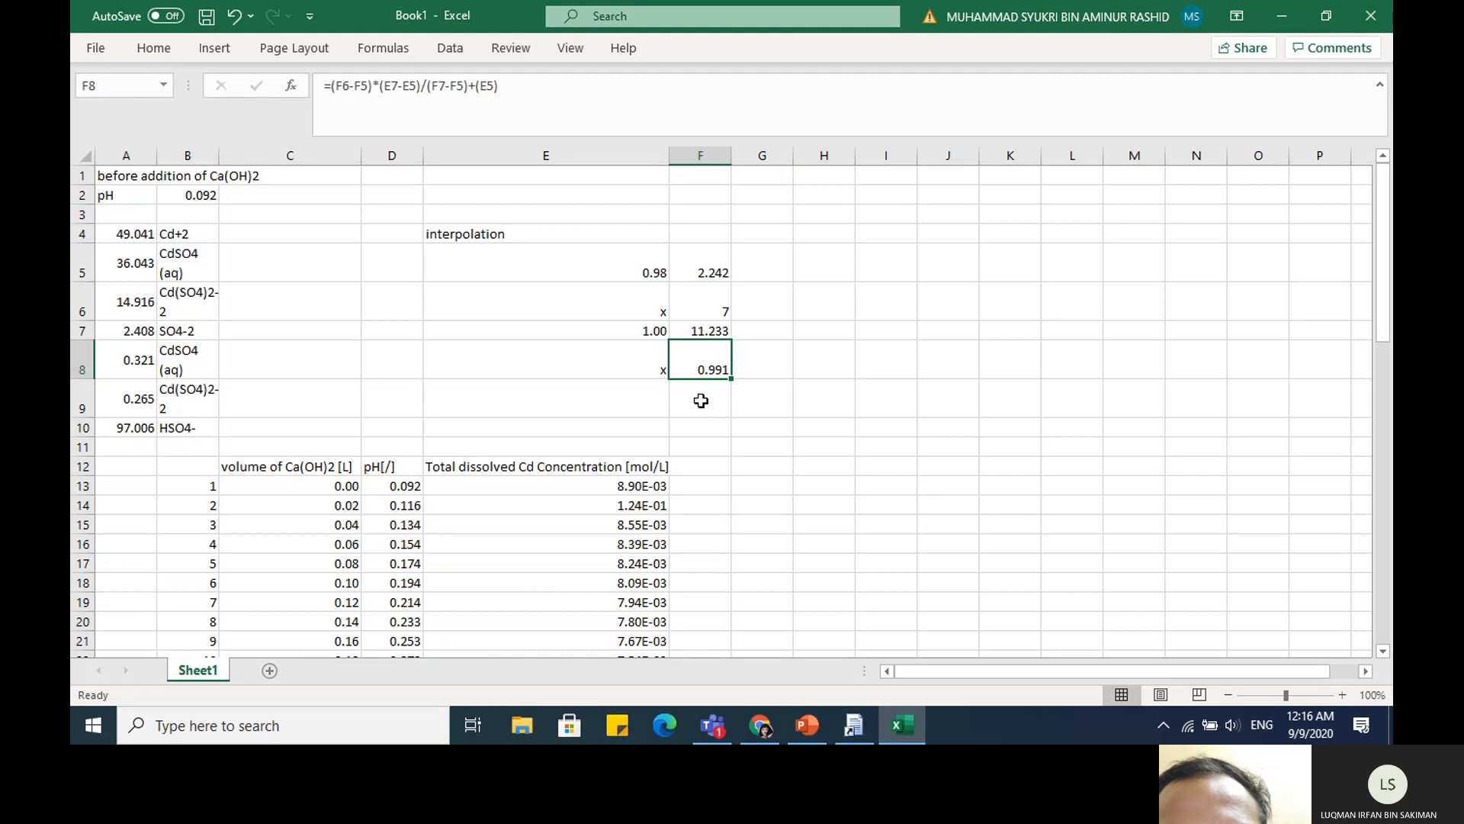
# Write the mole calculation "0.991 L x 1 mol/L of Ca" in F9, below the interpolated volume
pyautogui.click(700, 401)
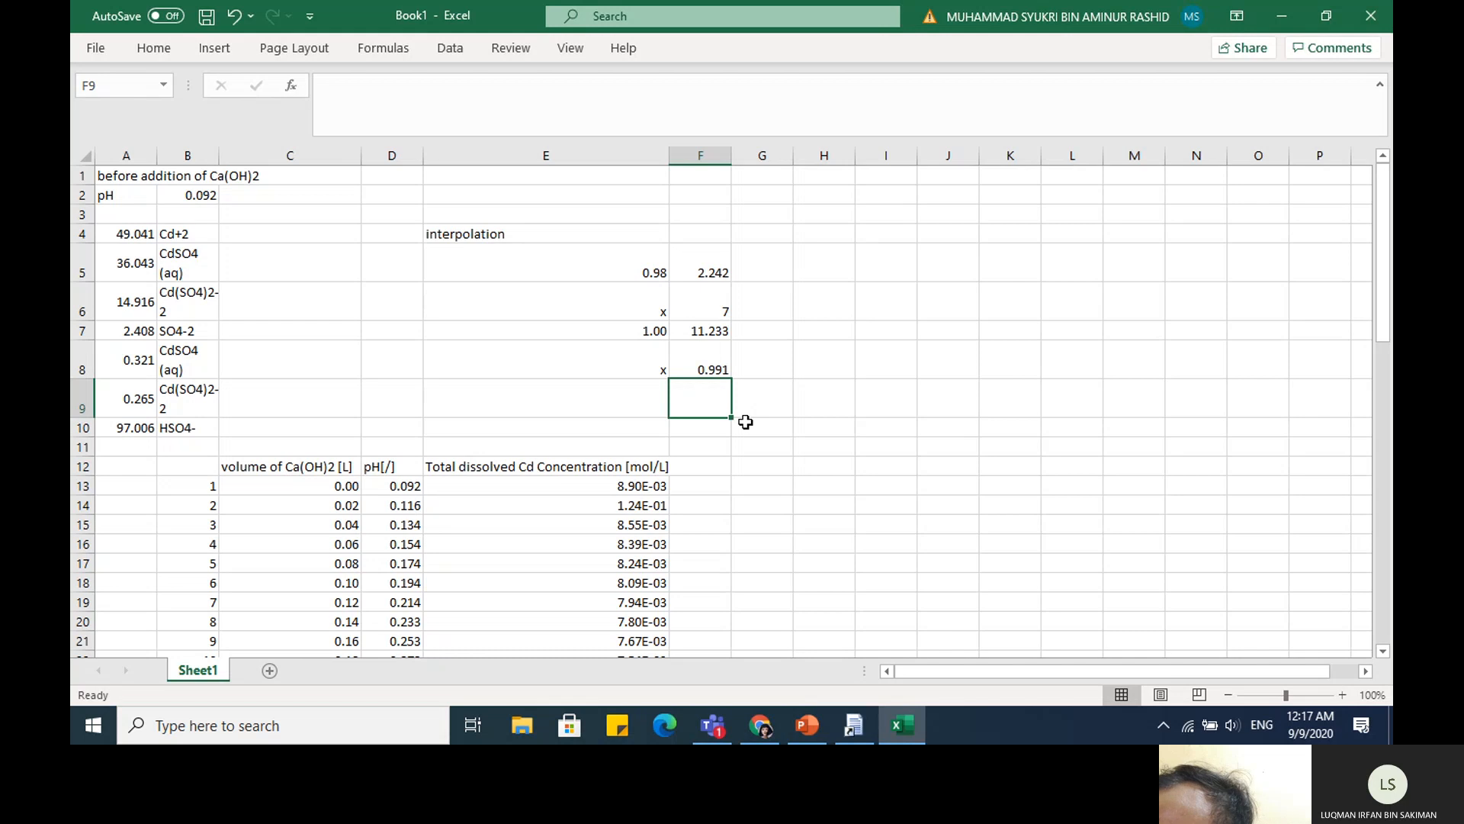
pyautogui.write('0.')
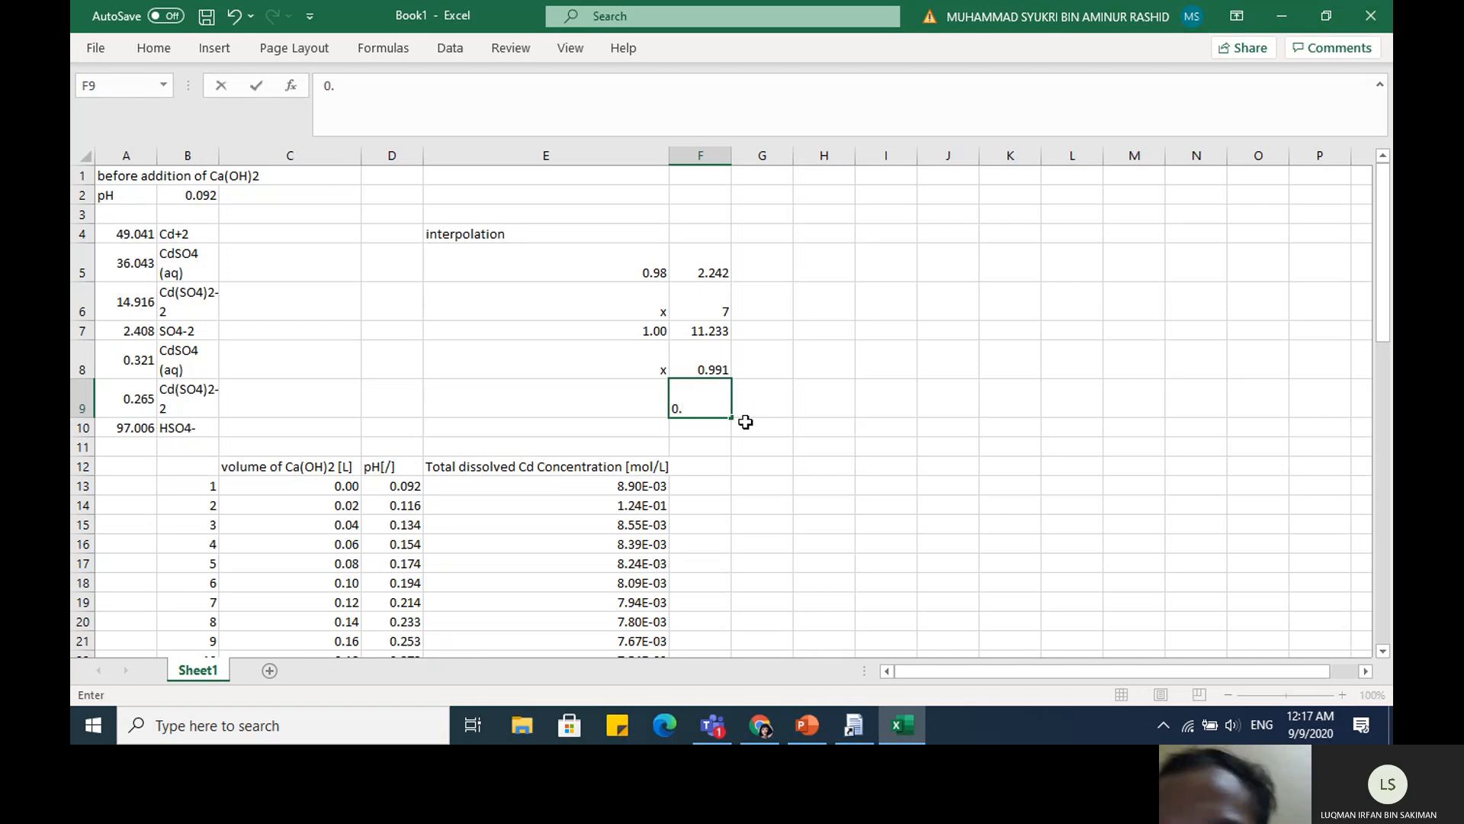
pyautogui.write('991')
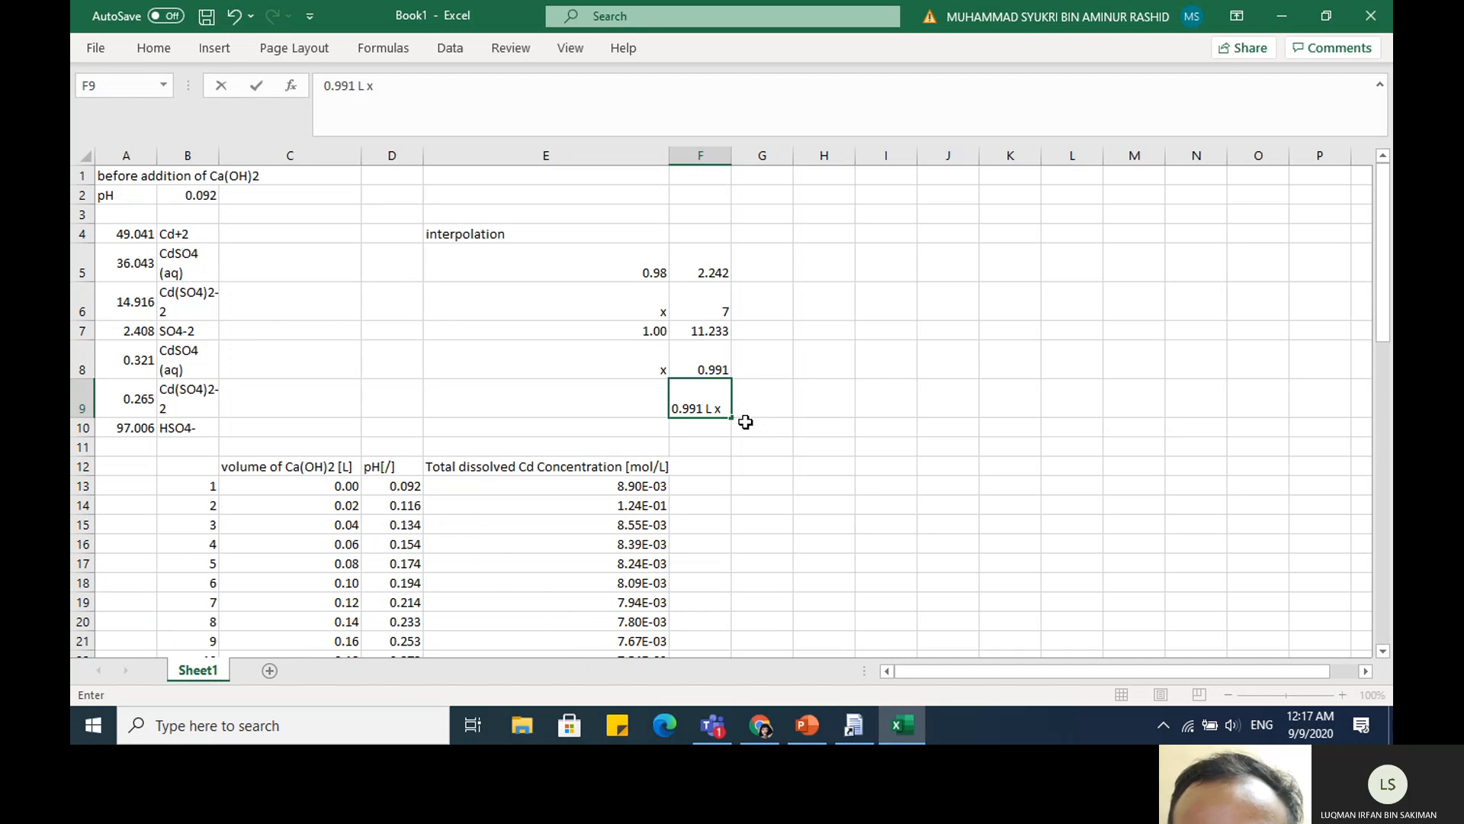
pyautogui.write('L x 1 mol/')
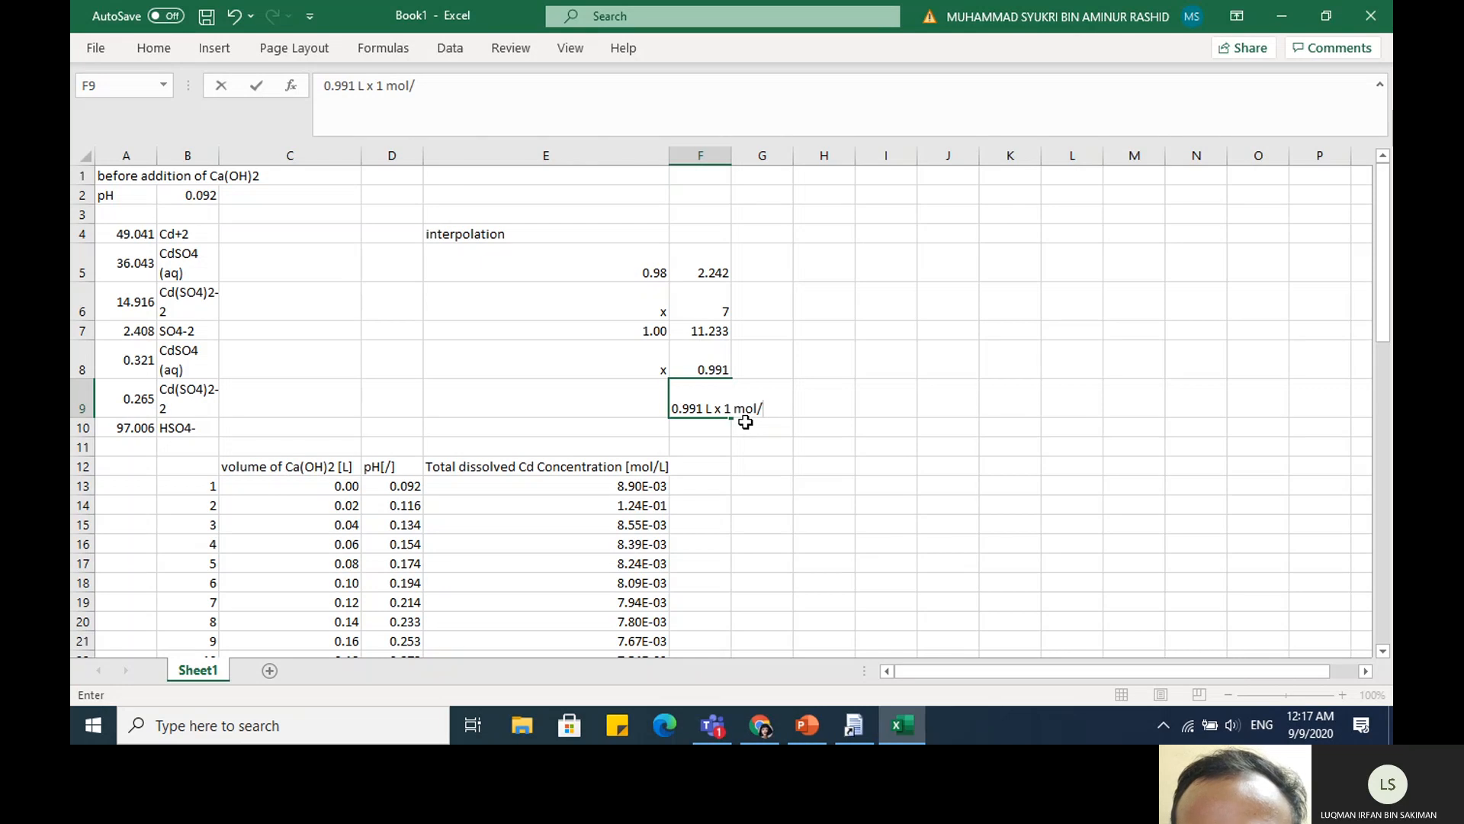
pyautogui.write('L of Ca')
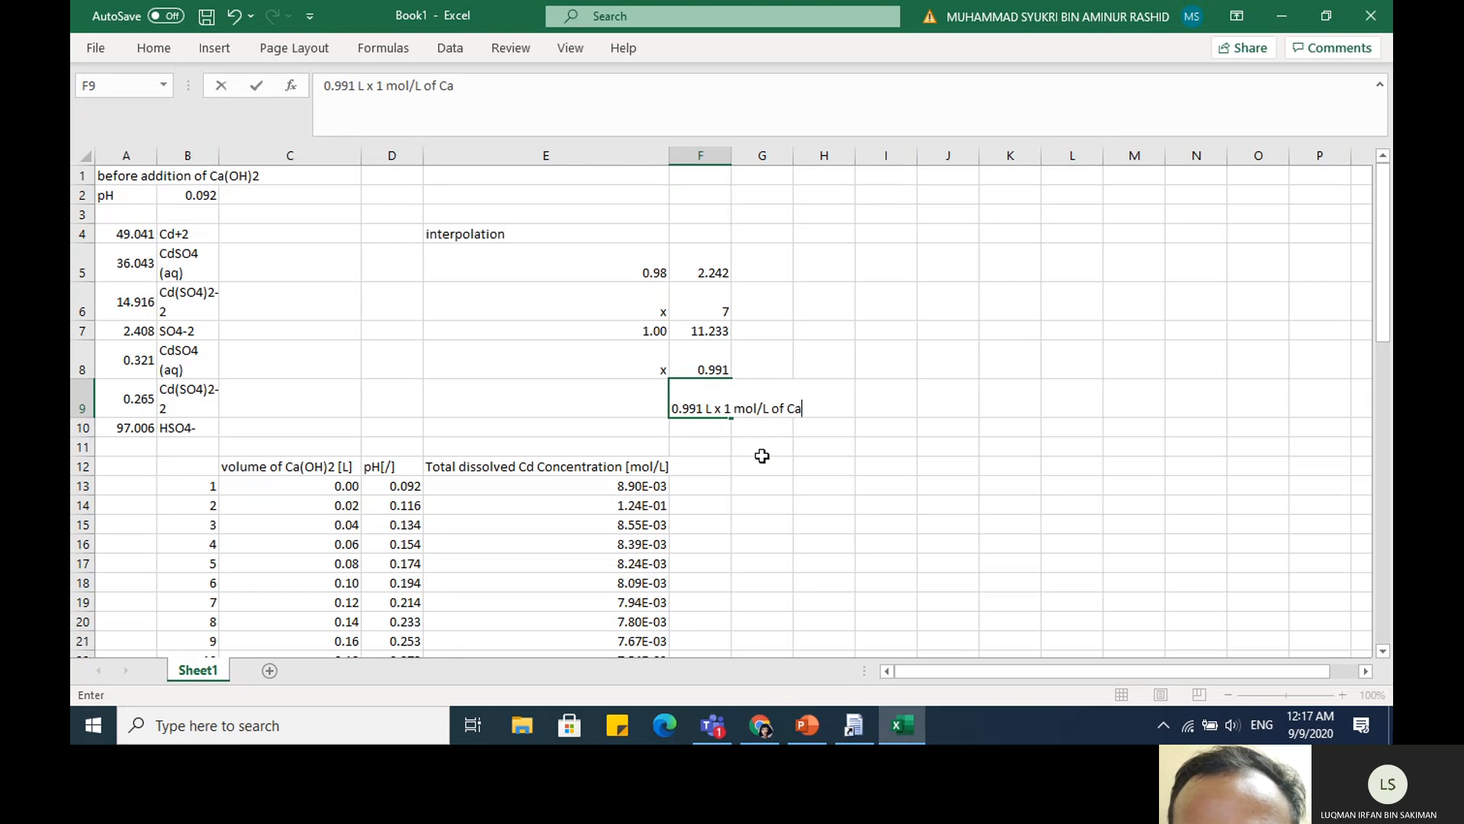
# Write the result "0.991 mol of Ca" in F10, below the mole calculation
pyautogui.click(721, 431)
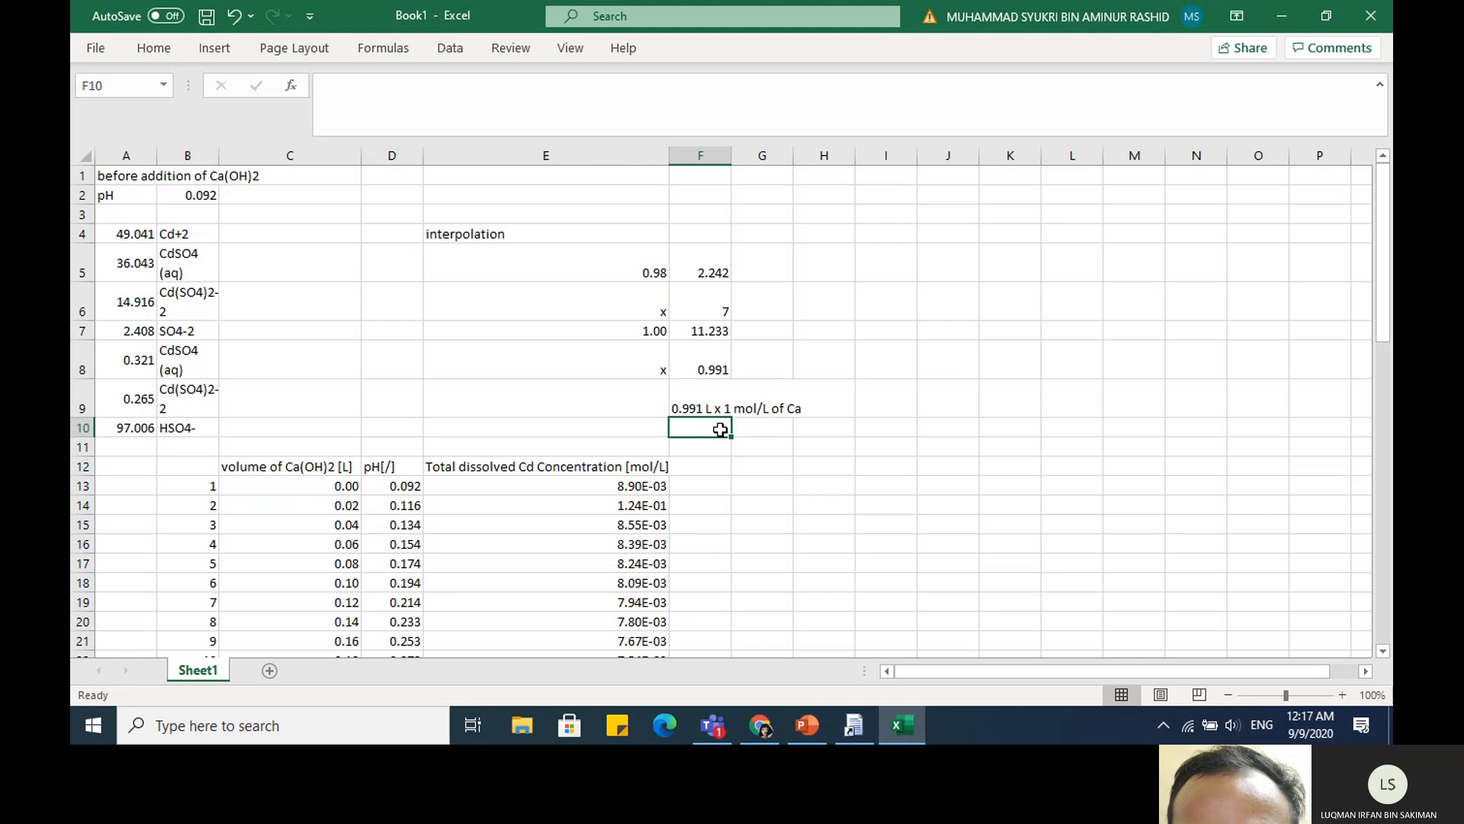
pyautogui.write('0.991')
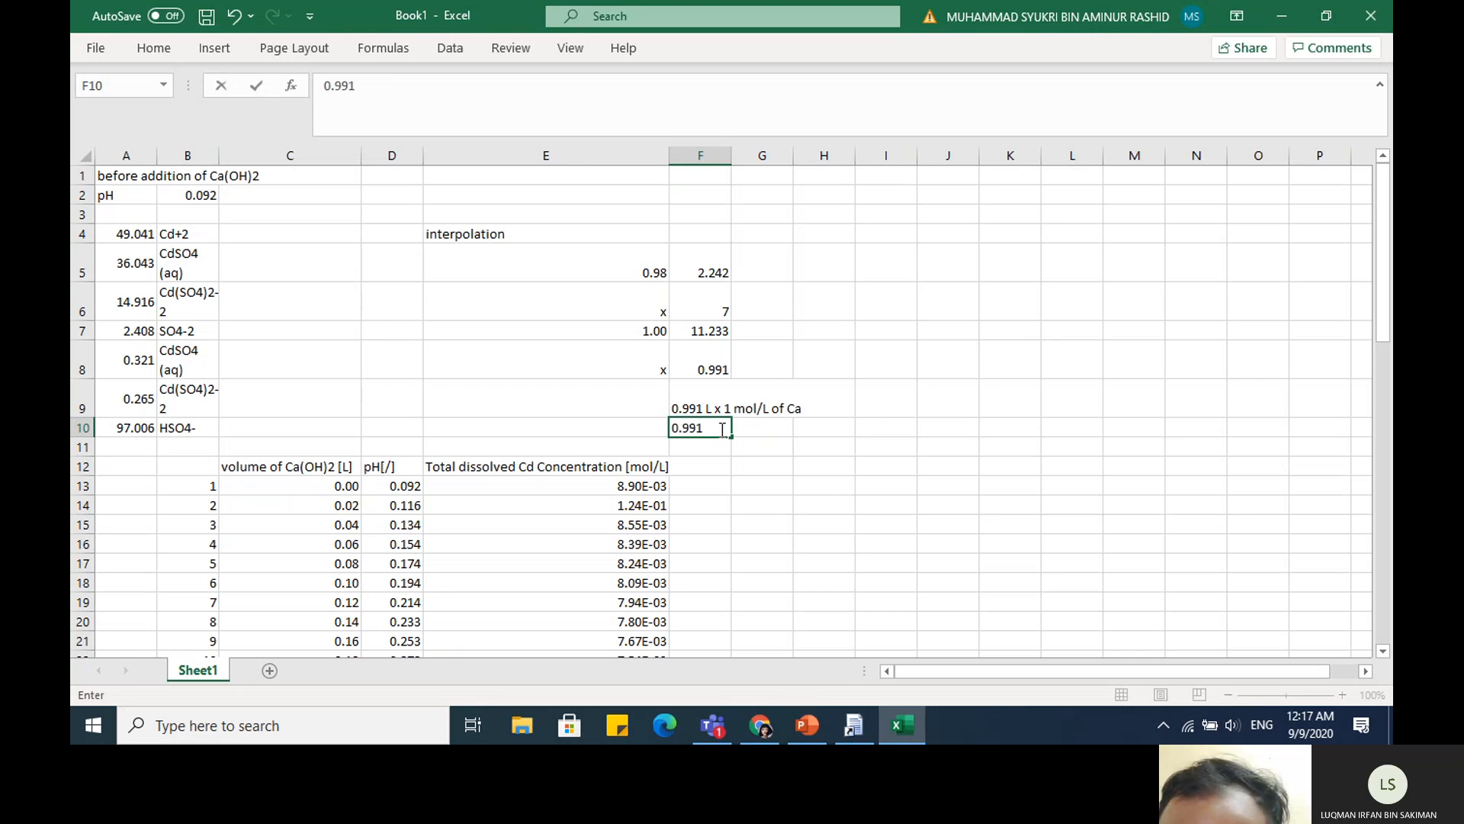
pyautogui.write(' mol of')
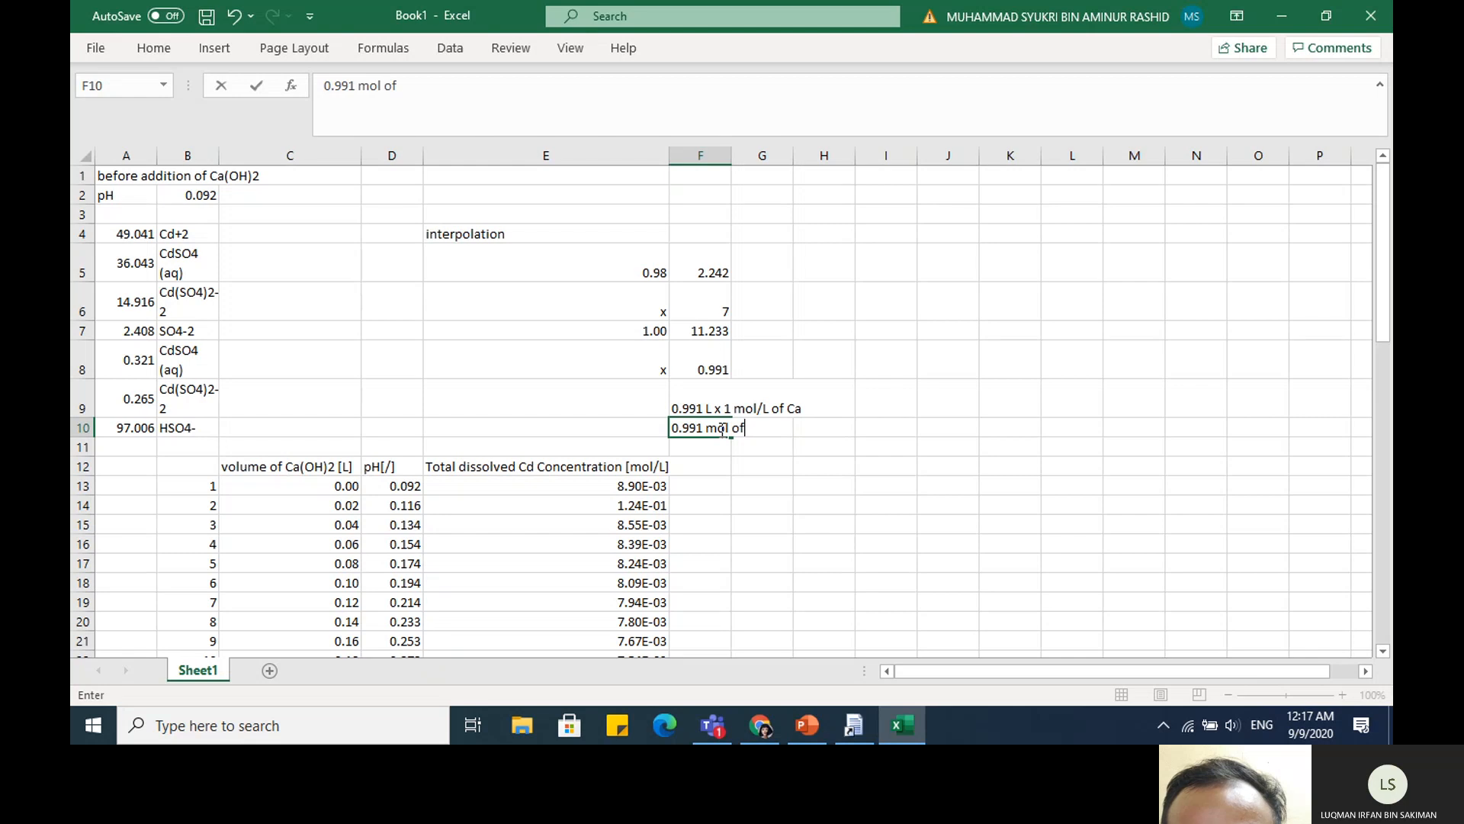
pyautogui.write(' Ca')
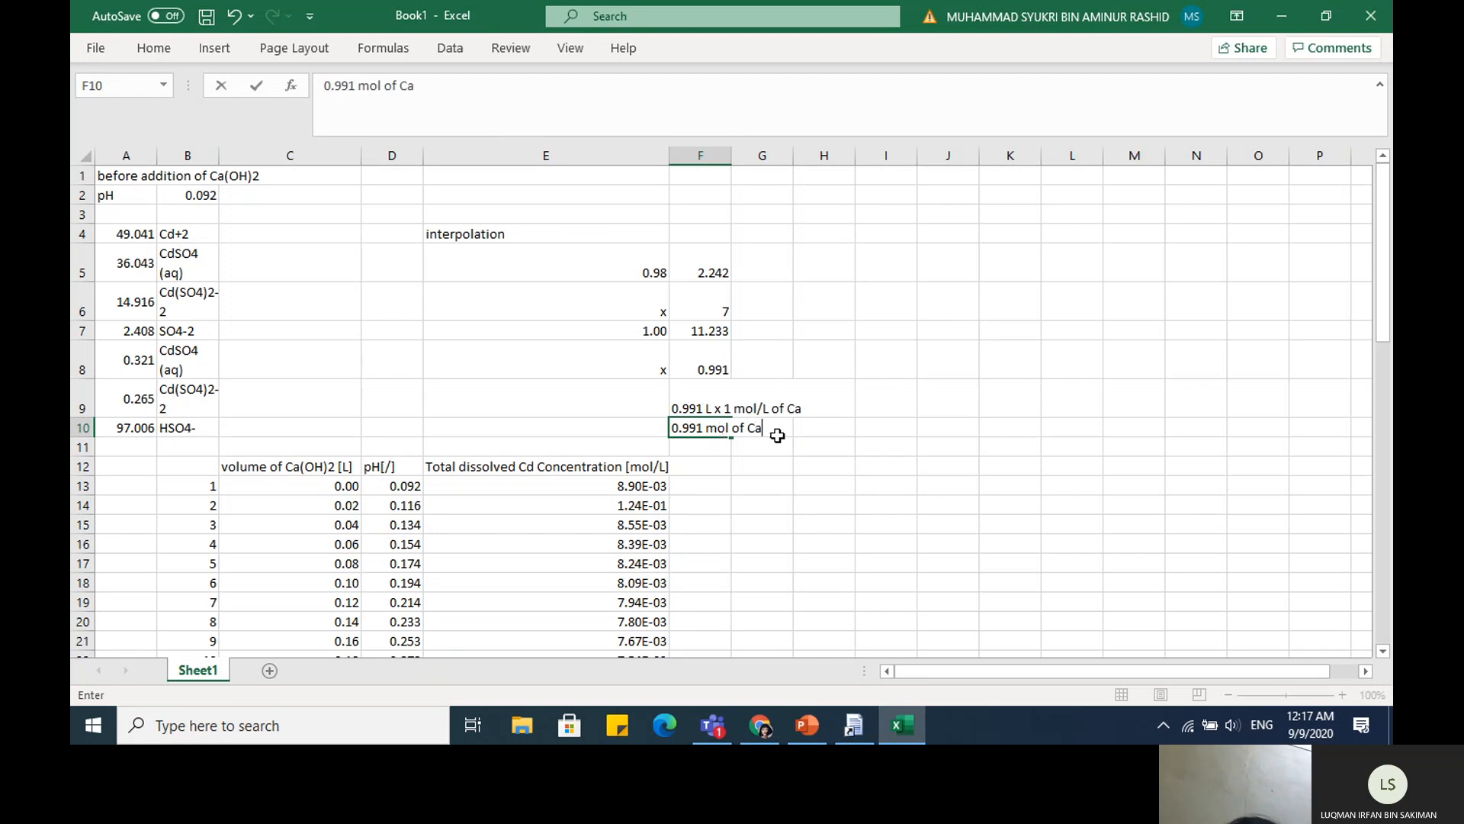
pyautogui.press('F2')
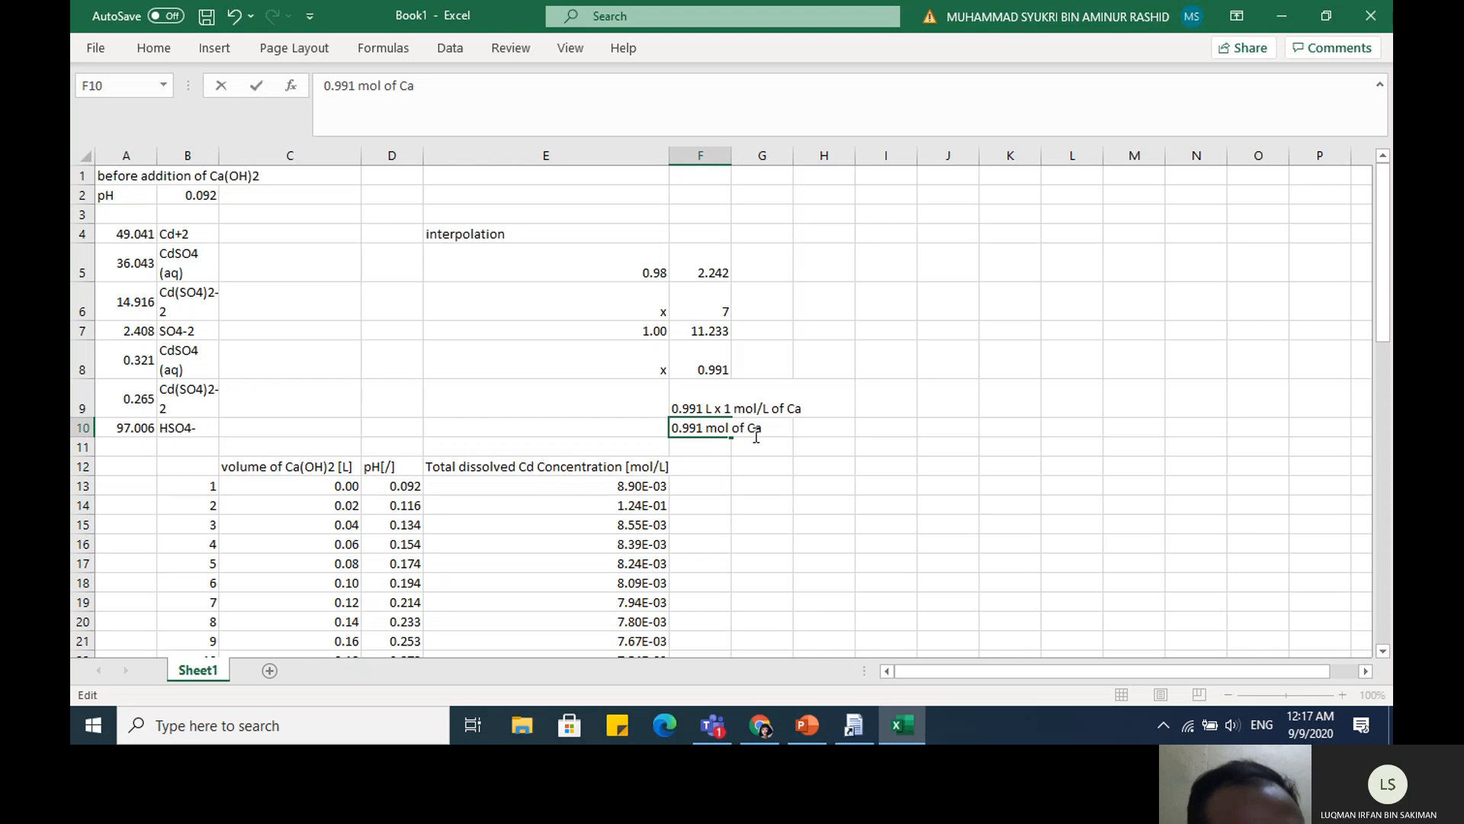
pyautogui.click(752, 444)
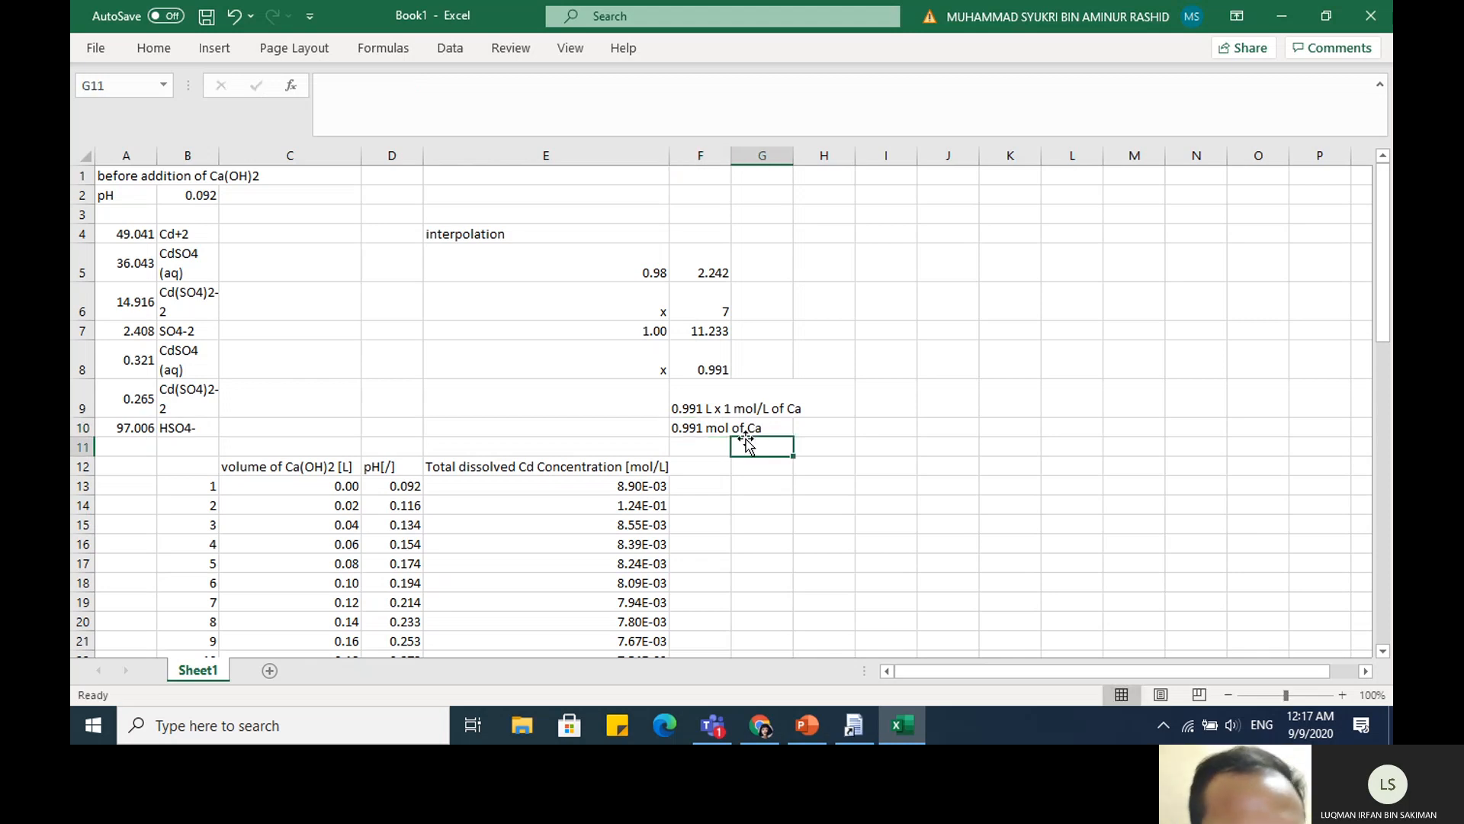
# Highlight the calcium mole result in F10:G10 with a yellow fill
pyautogui.click(725, 431)
pyautogui.moveTo(725, 431); pyautogui.dragTo(762, 428)
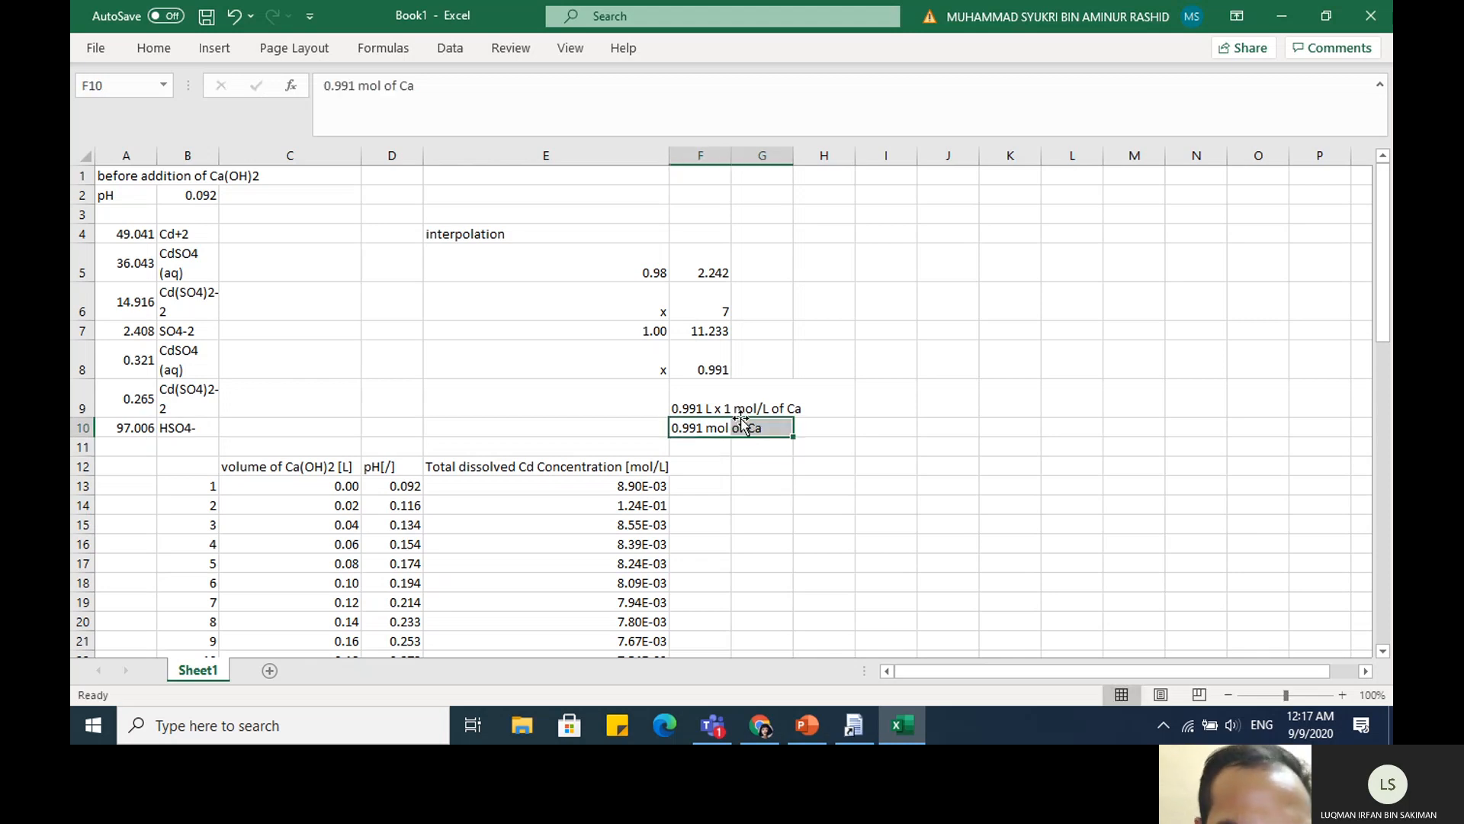
pyautogui.click(158, 43)
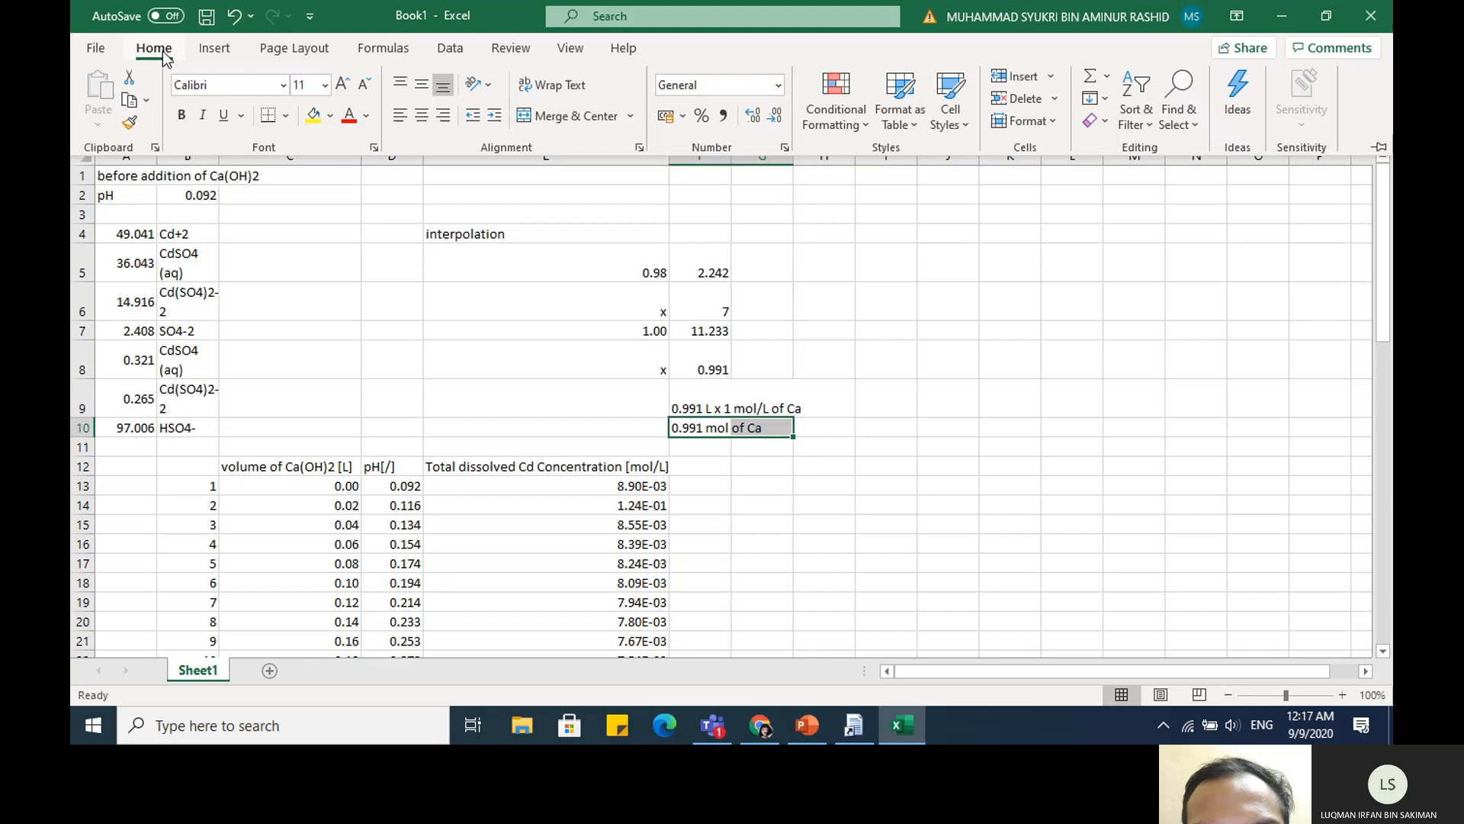
pyautogui.click(313, 116)
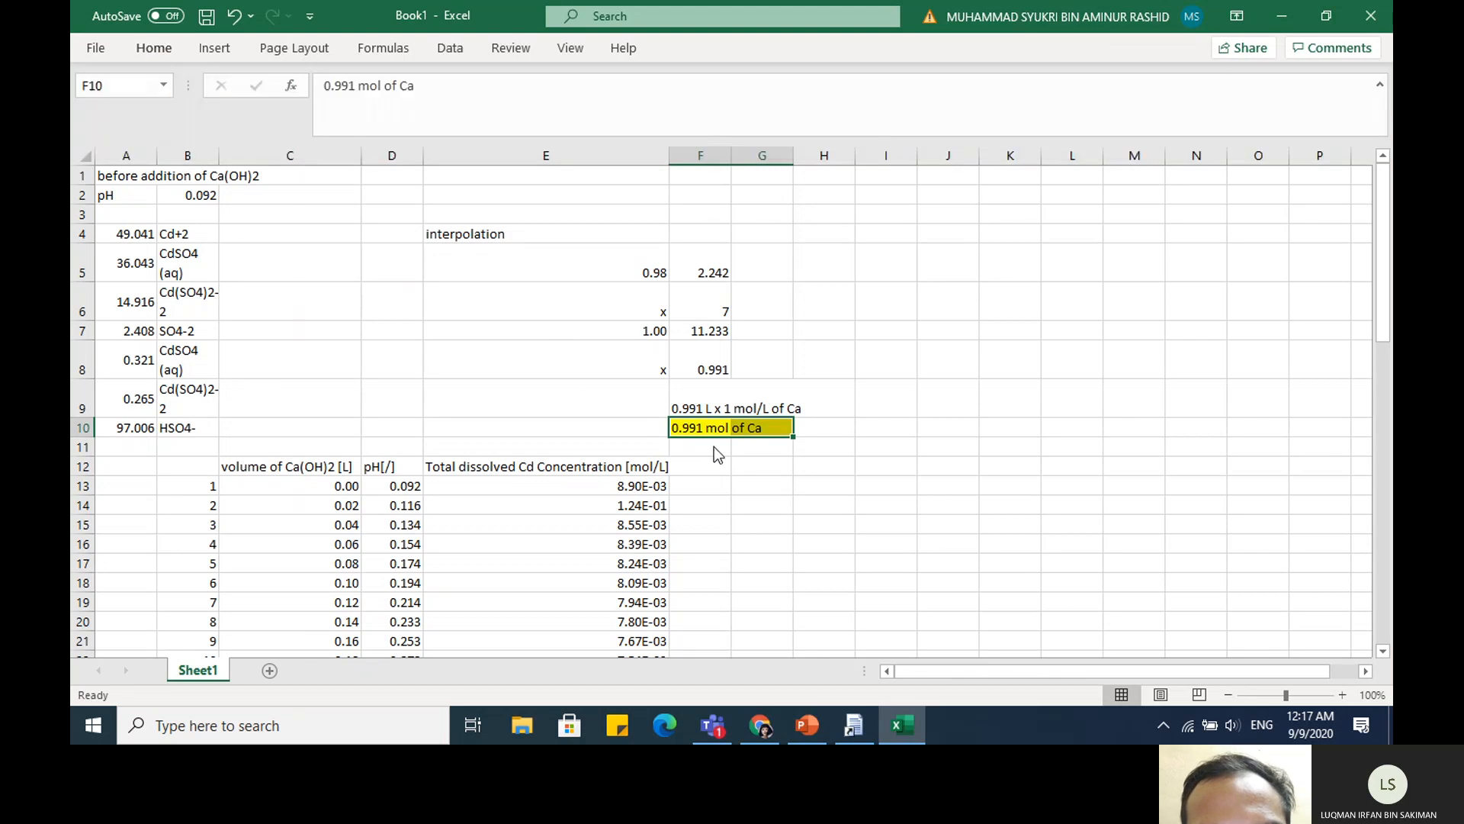
pyautogui.click(737, 448)
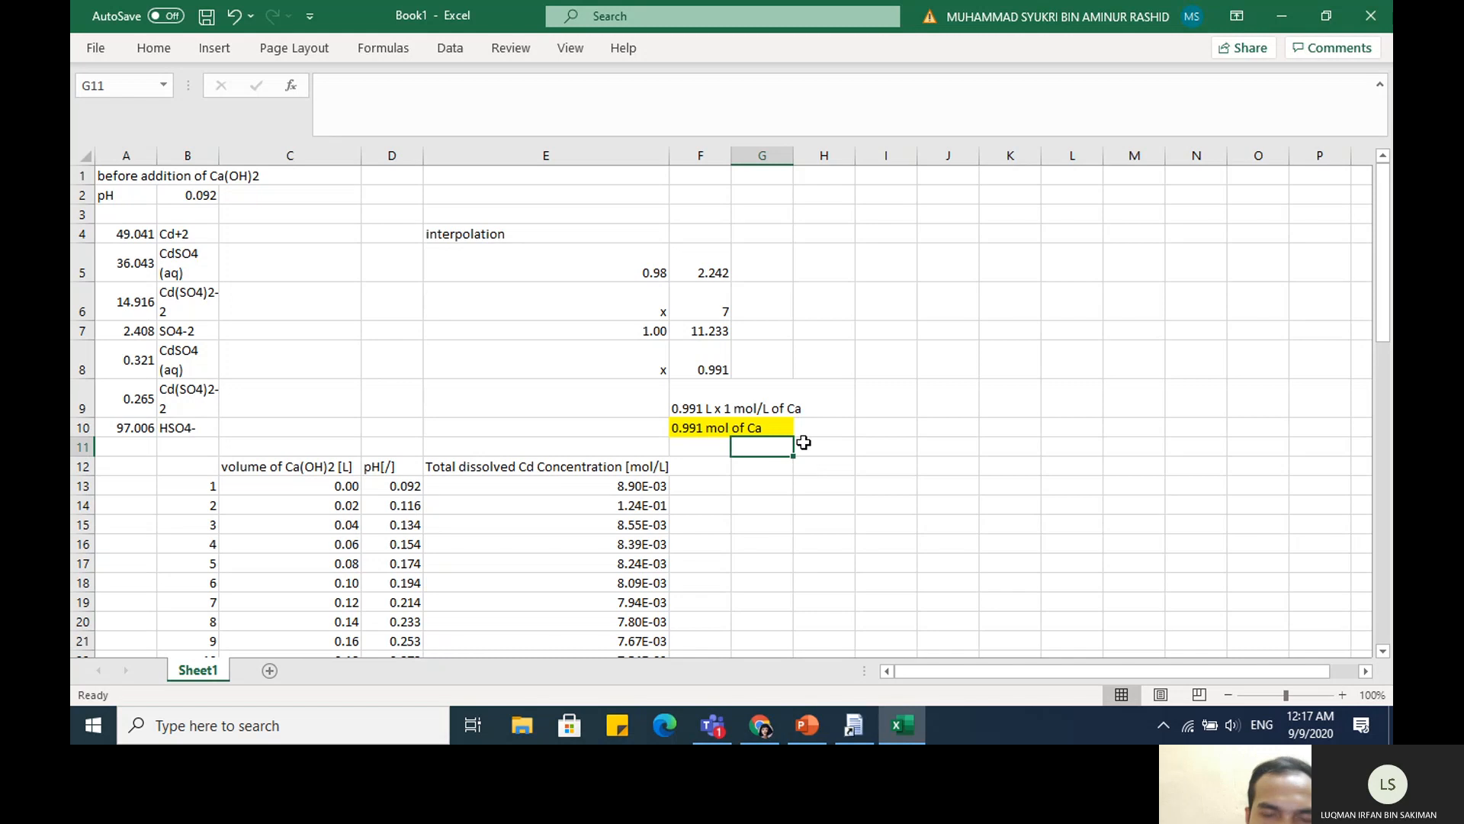
# Check the PowerPoint task list, switch to Visual MINTEQ, and reset its inputs with pH set to Calc. from mass & charge balance
pyautogui.click(808, 725)
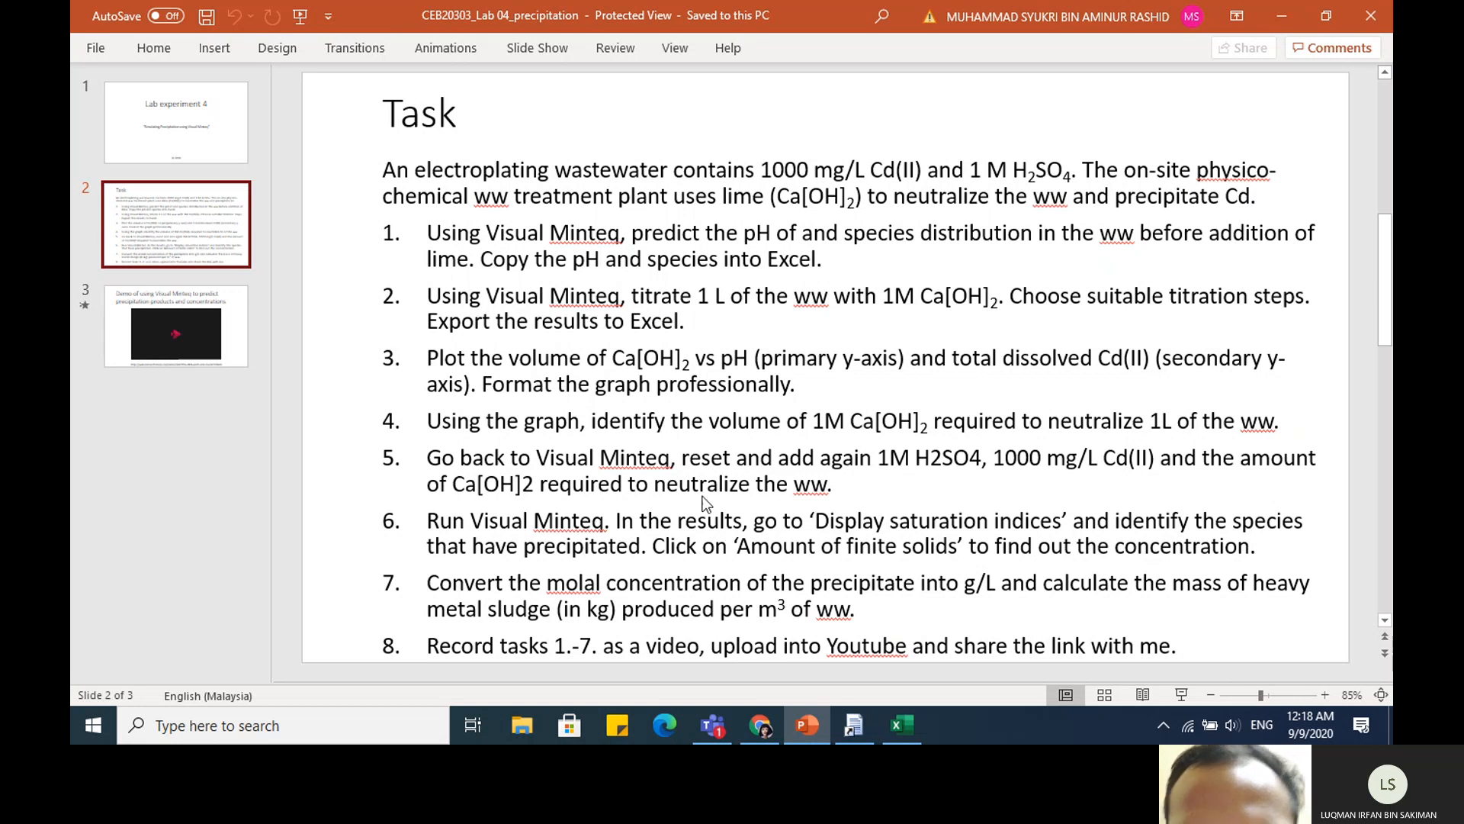
pyautogui.click(854, 726)
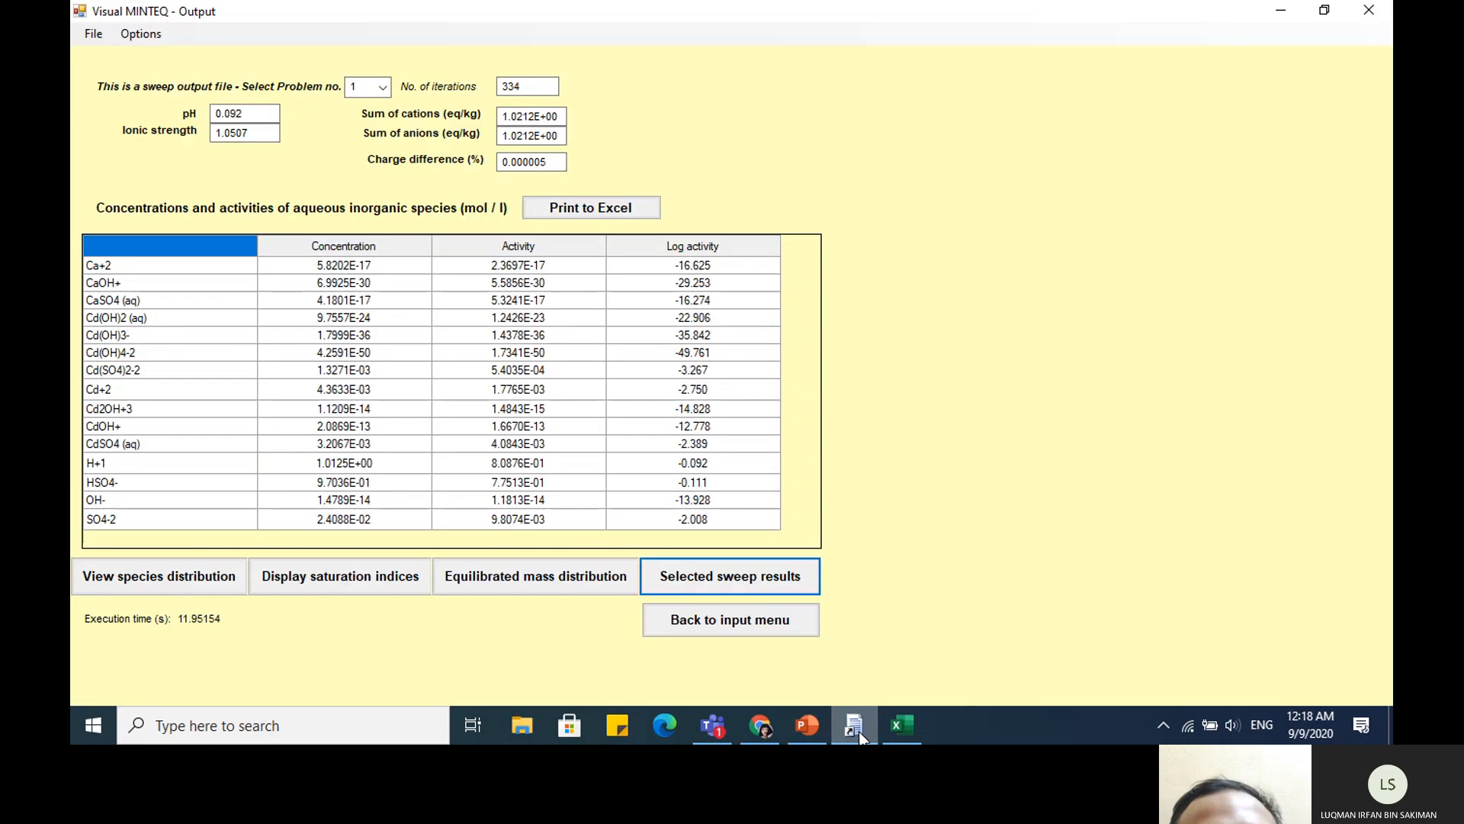
pyautogui.click(739, 618)
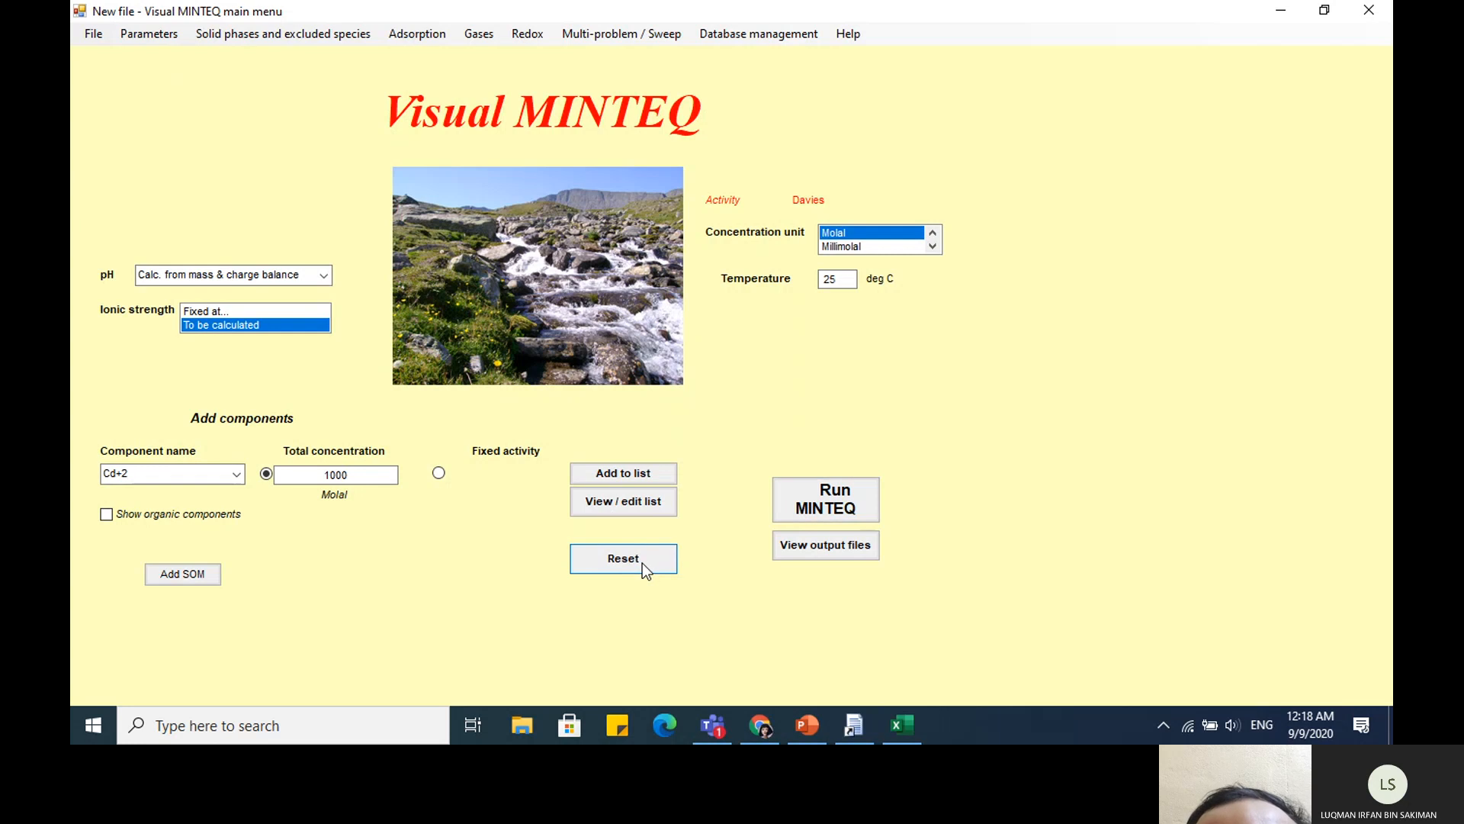
pyautogui.click(642, 563)
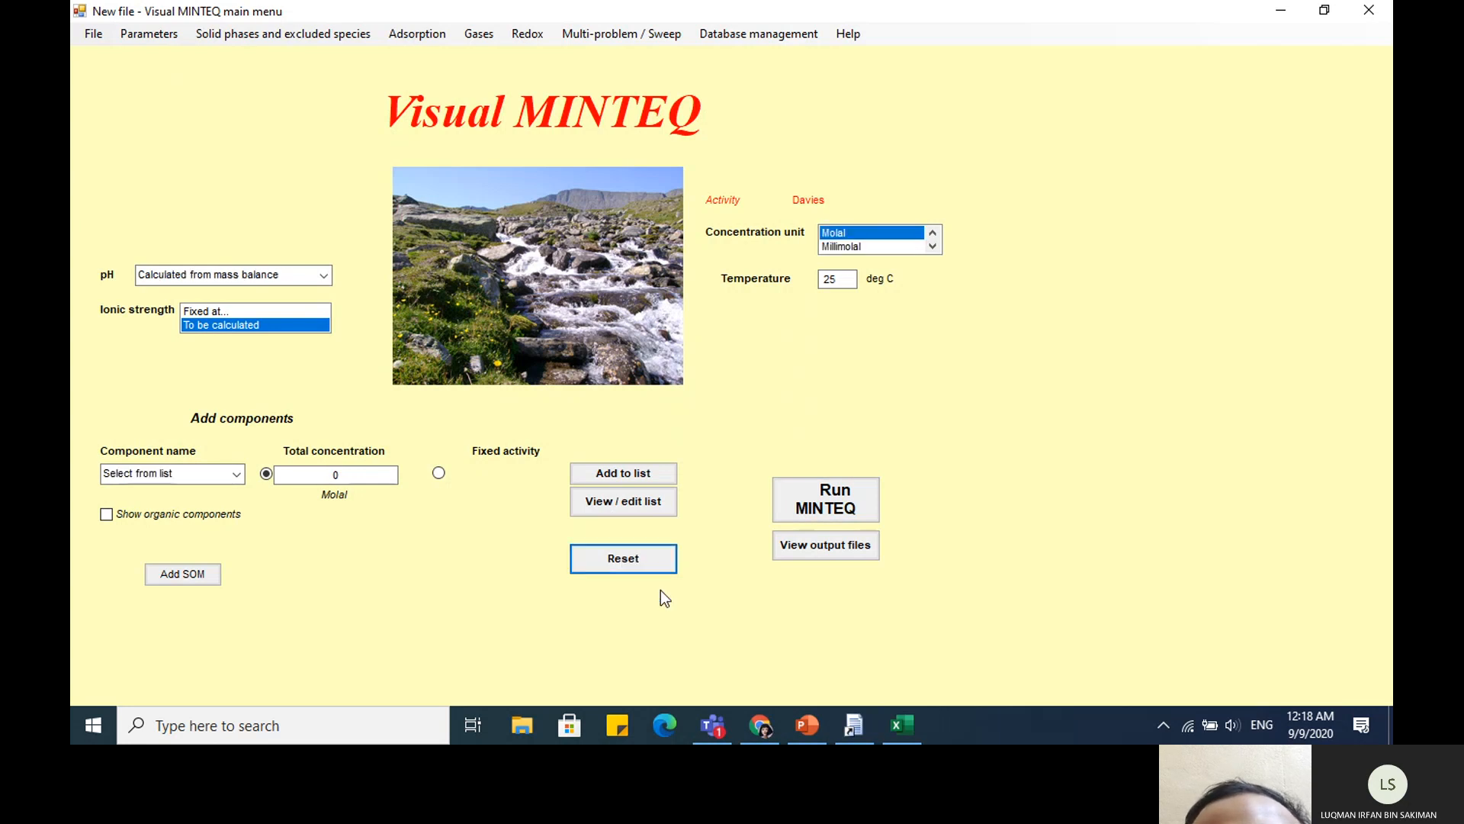
pyautogui.click(327, 273)
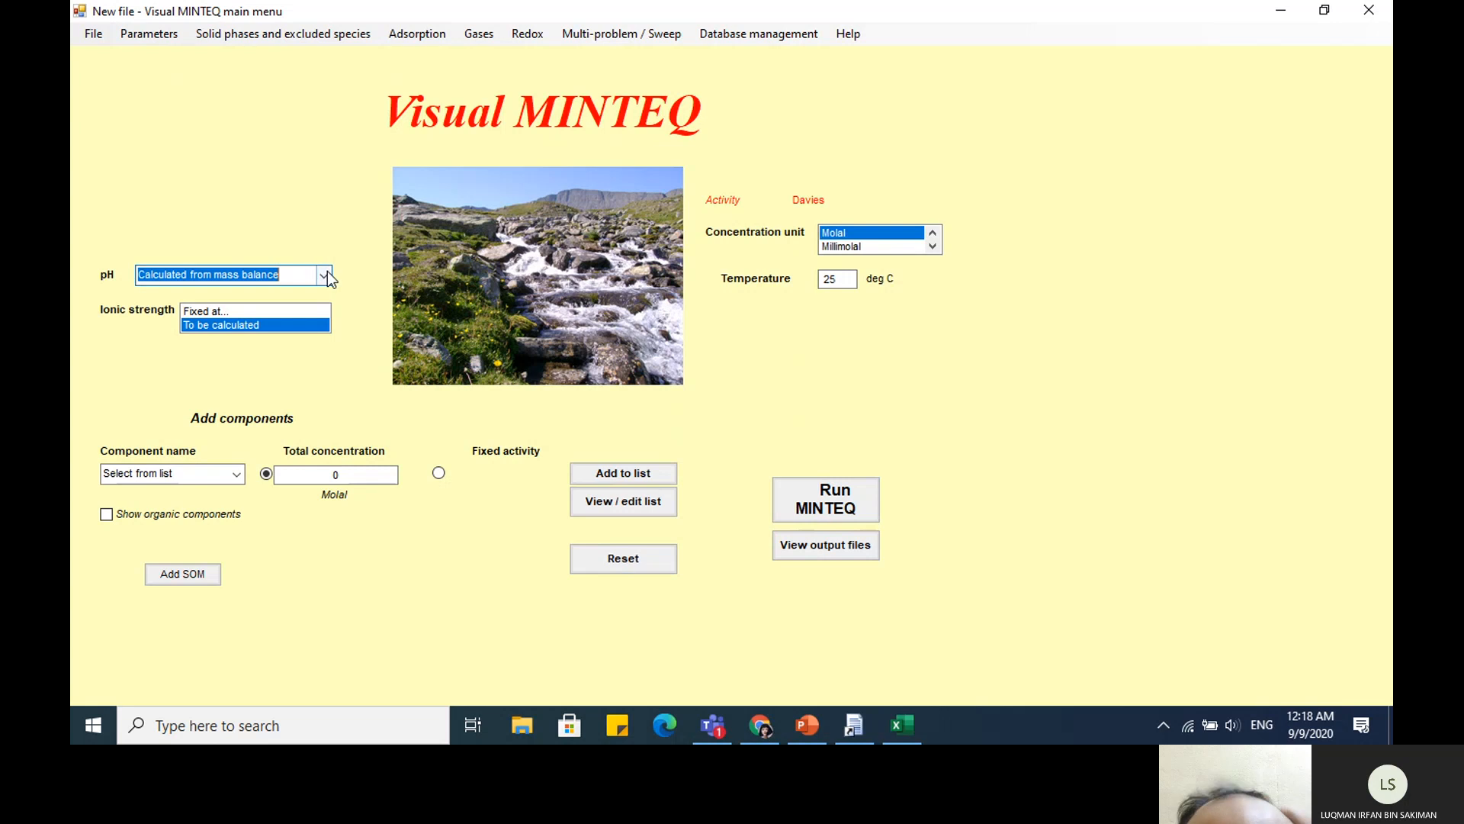
pyautogui.click(289, 322)
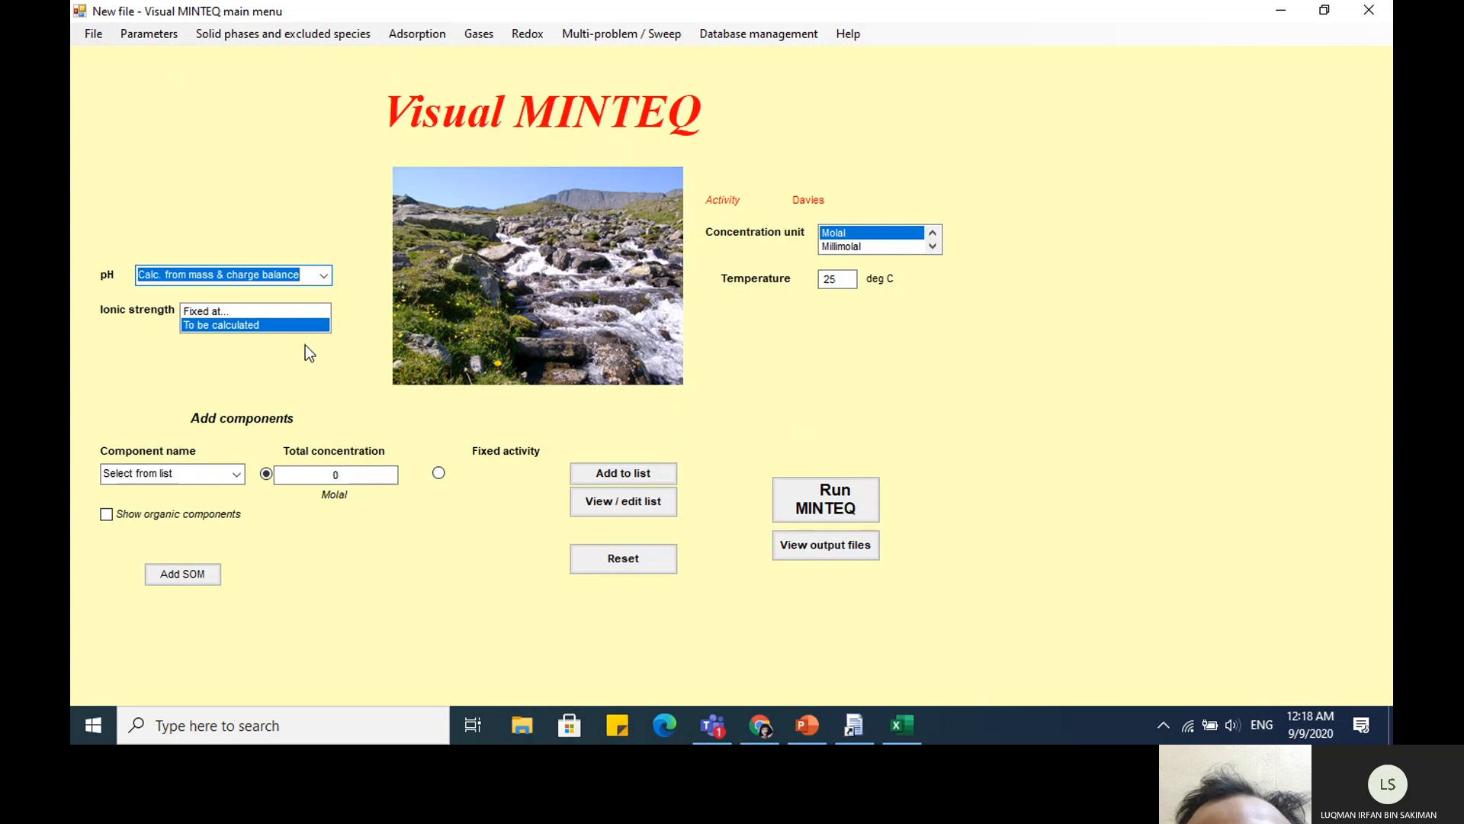
# Add the component H+1 to the list with a total concentration of 2 molal
pyautogui.click(212, 475)
pyautogui.write('h')
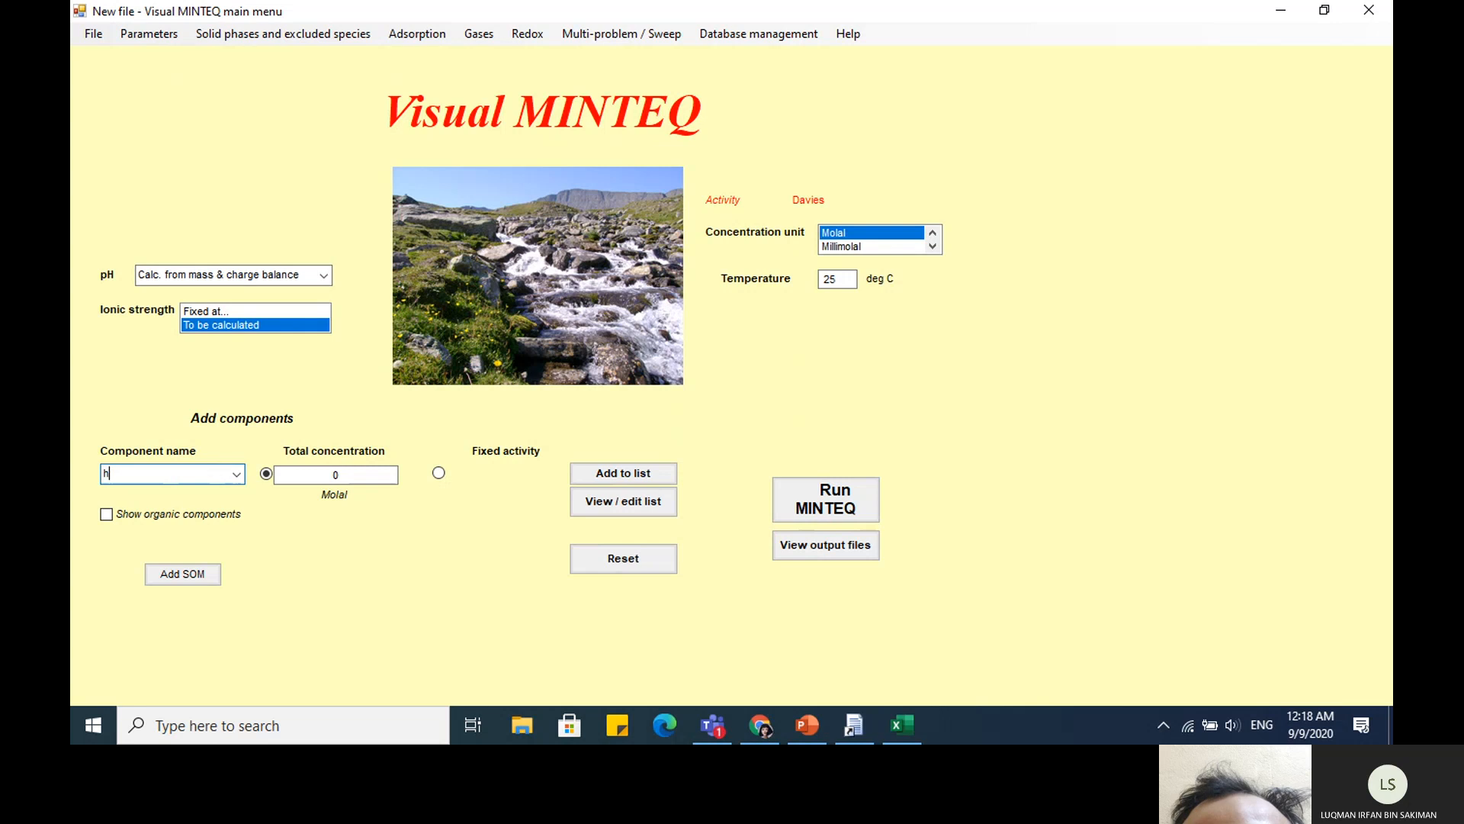
pyautogui.click(236, 473)
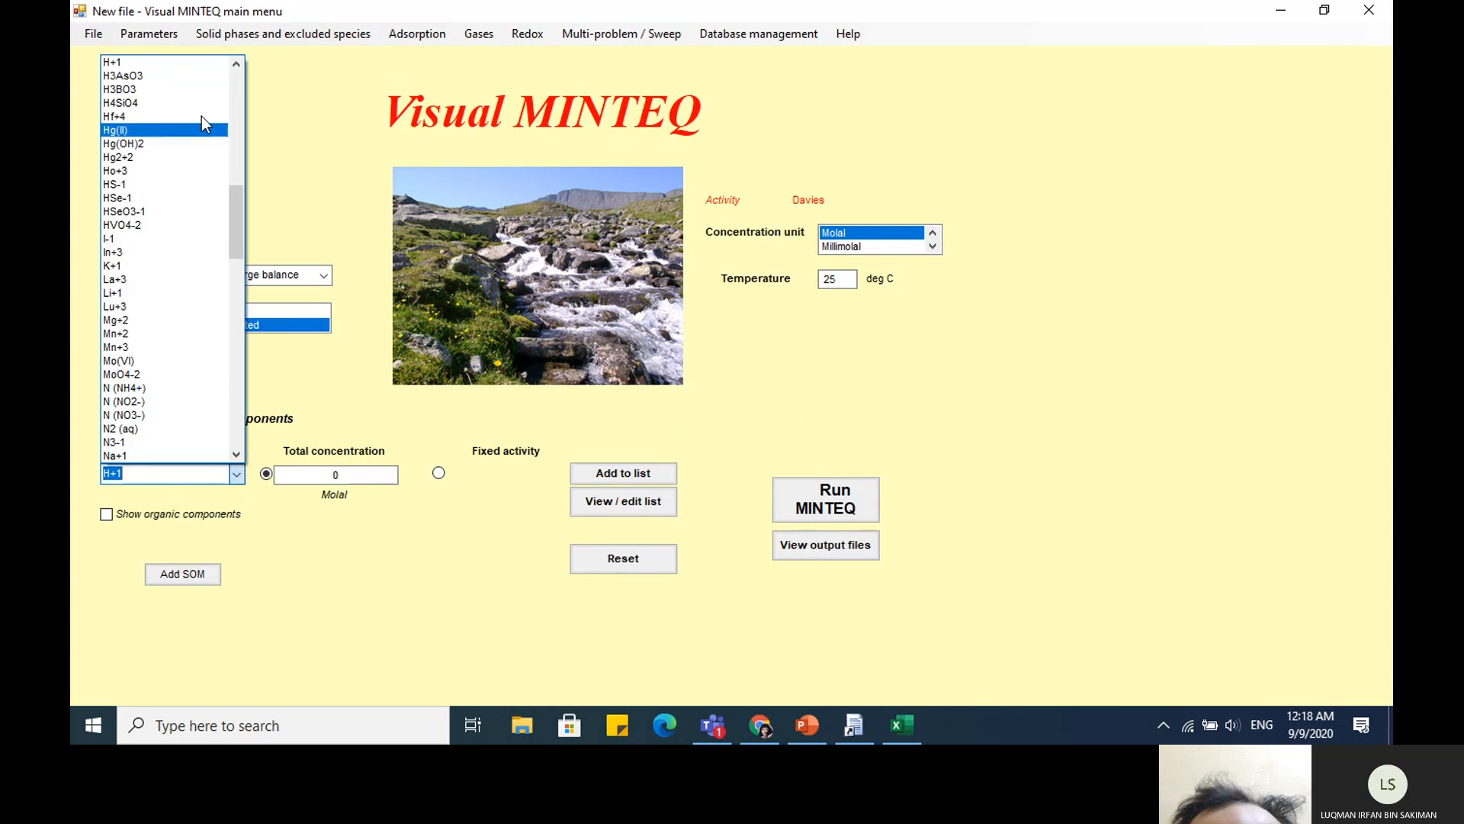
pyautogui.click(118, 63)
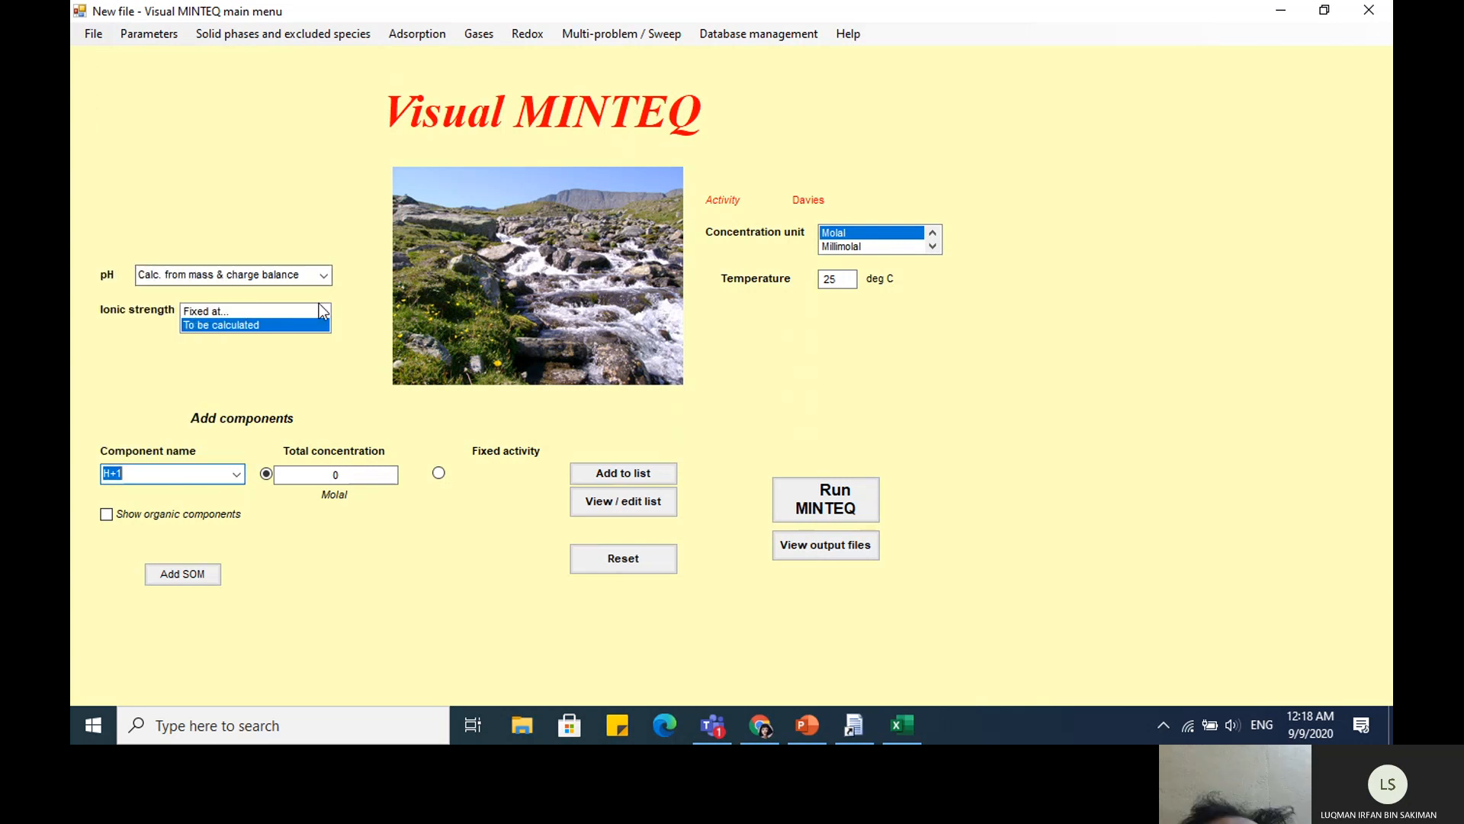
pyautogui.click(355, 475)
pyautogui.press('BackSpace')
pyautogui.write('2')
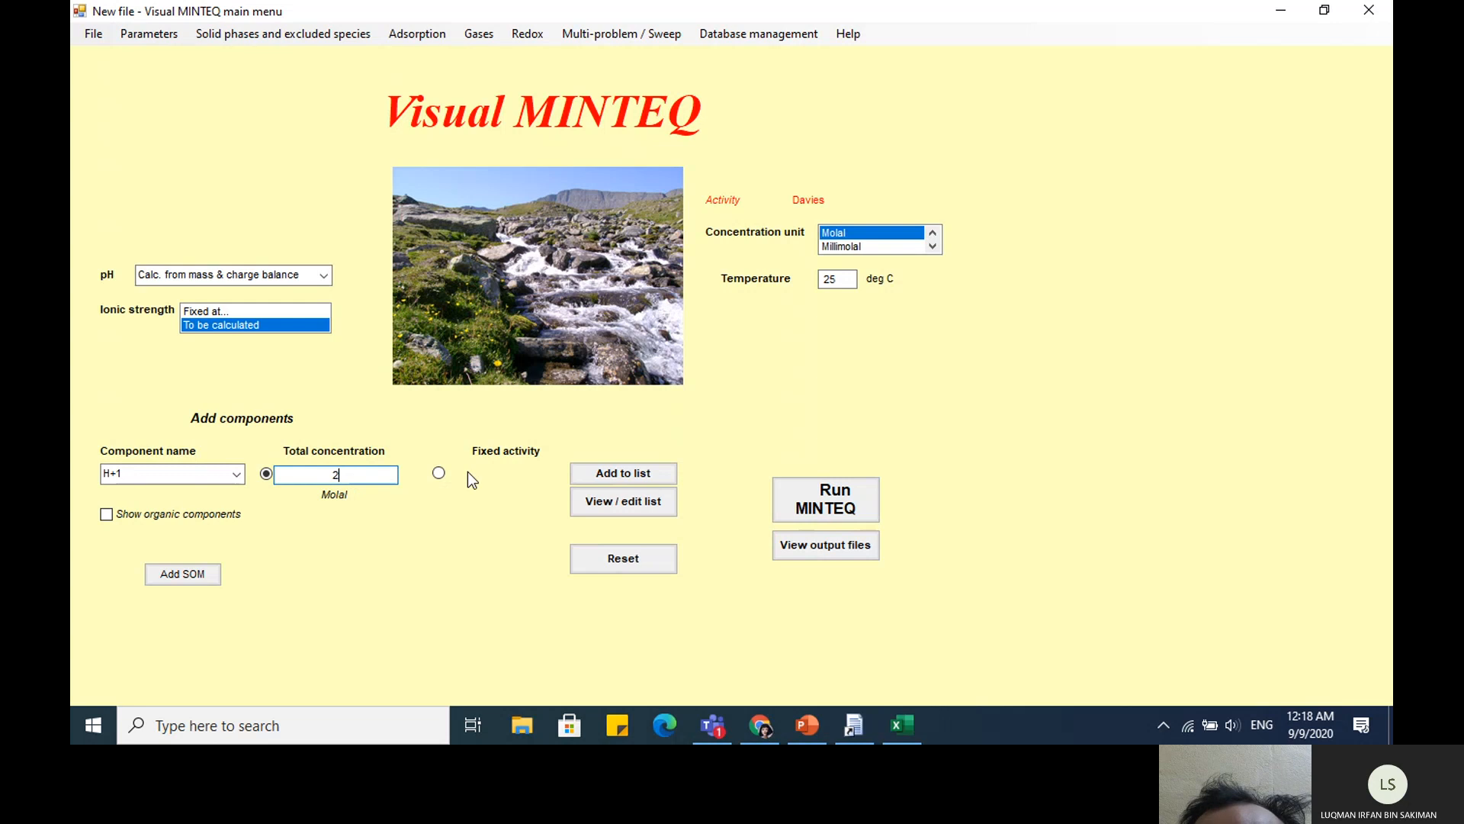
pyautogui.click(592, 474)
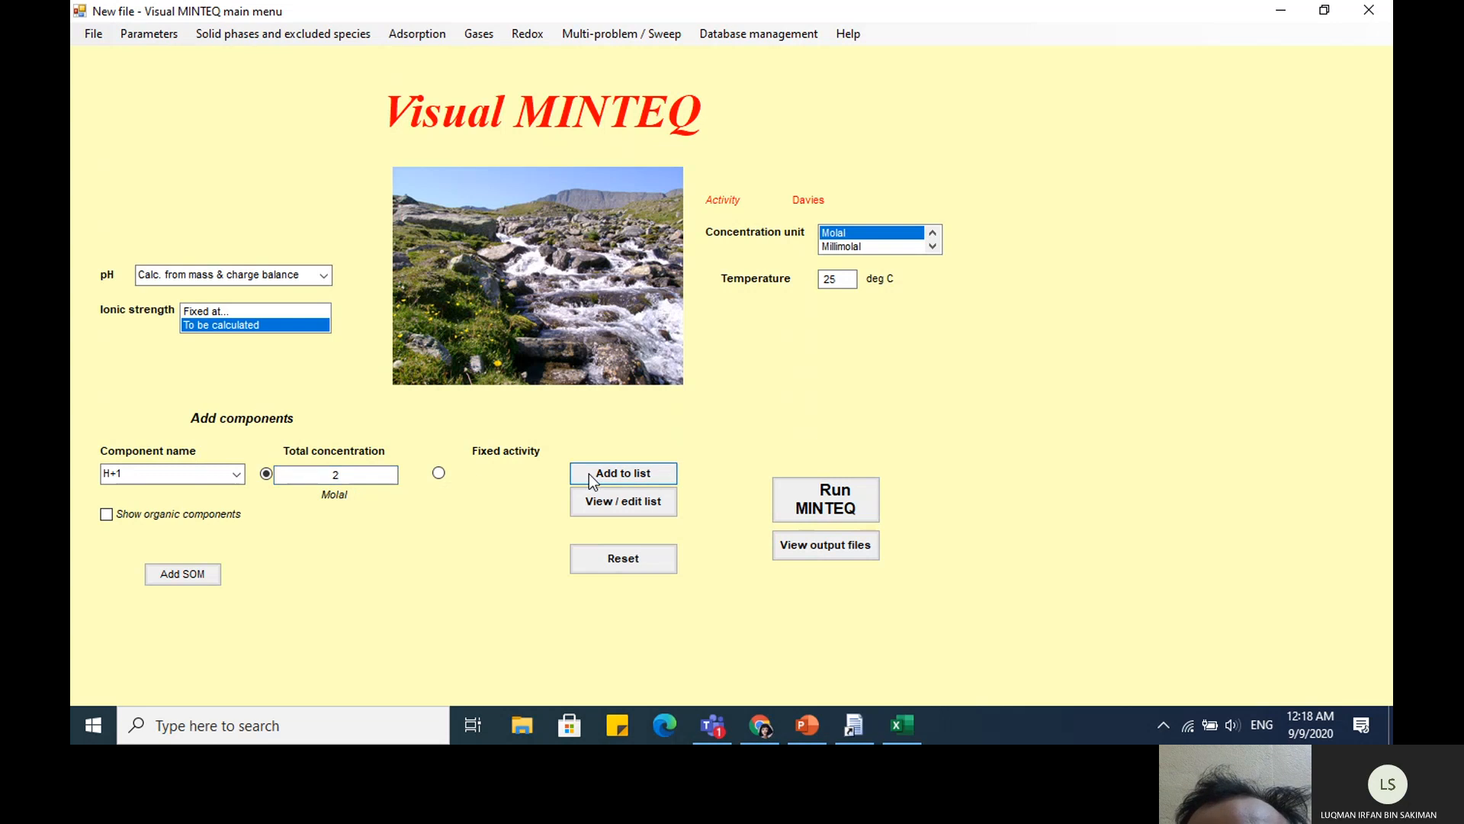
# Add the component SO4-2 to the list with a total concentration of 1 molal
pyautogui.click(211, 477)
pyautogui.write('so')
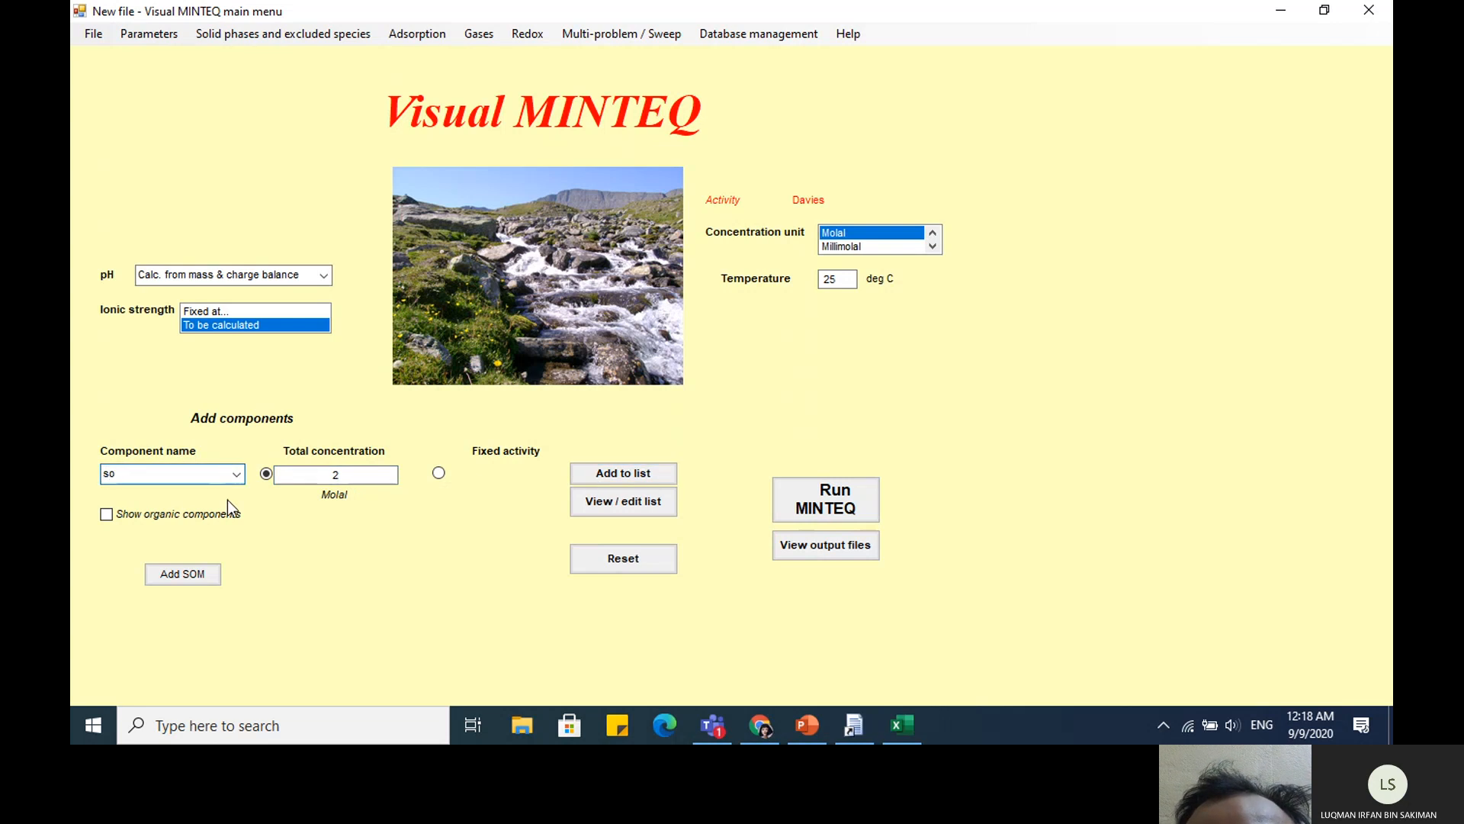
pyautogui.click(236, 474)
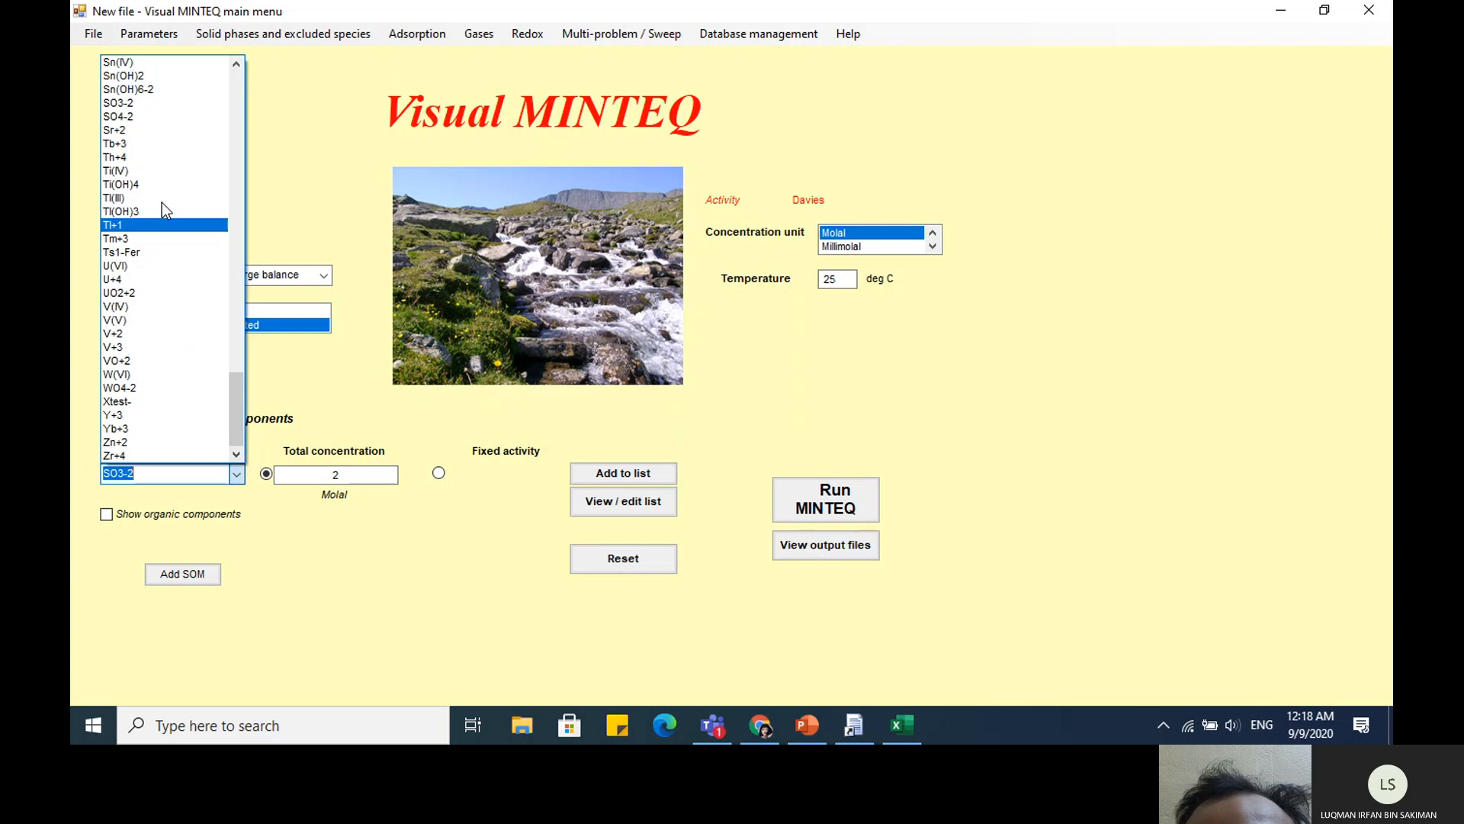
pyautogui.click(161, 112)
pyautogui.click(365, 476)
pyautogui.press('BackSpace')
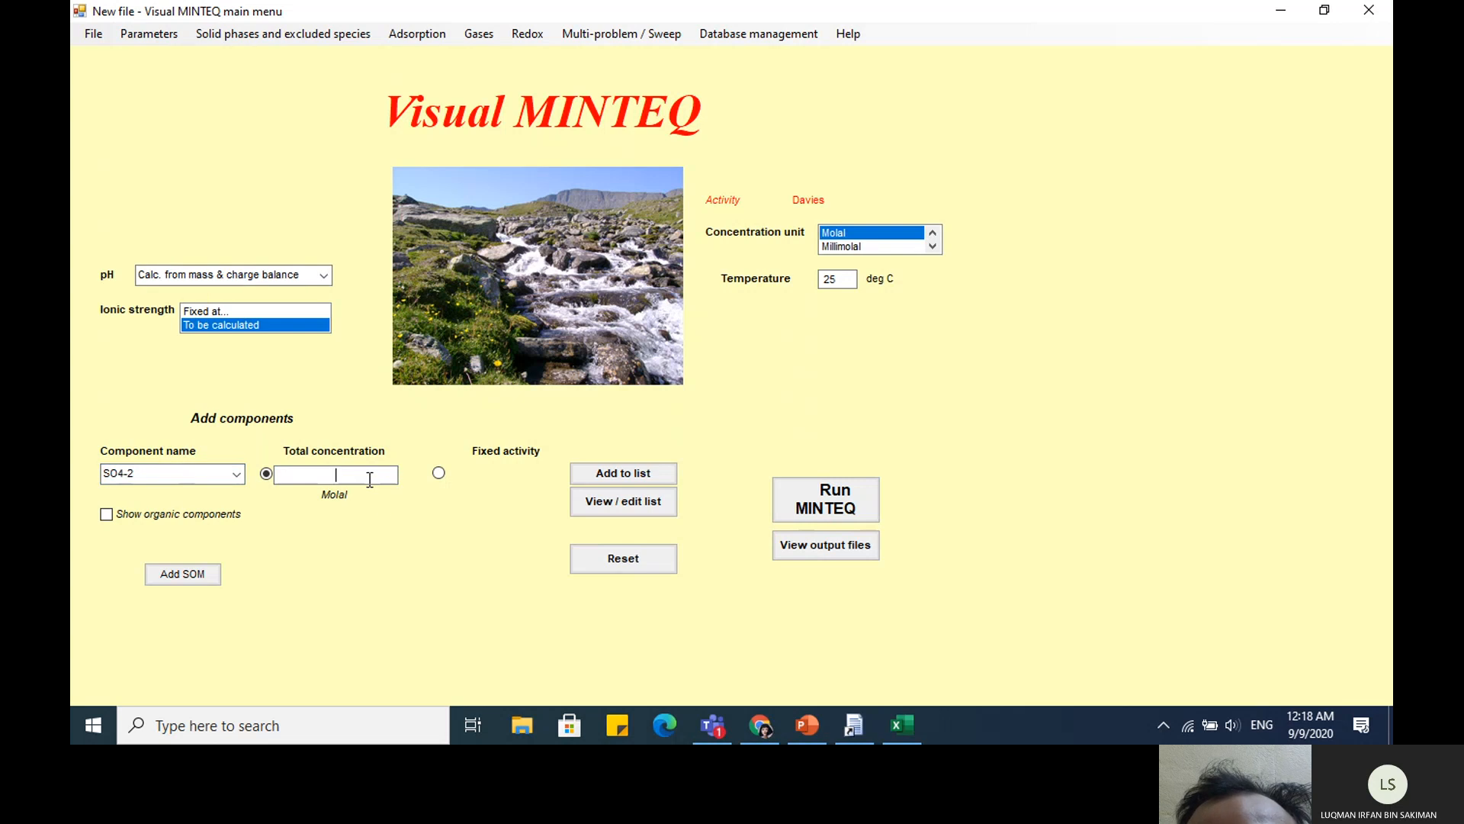
pyautogui.write('1')
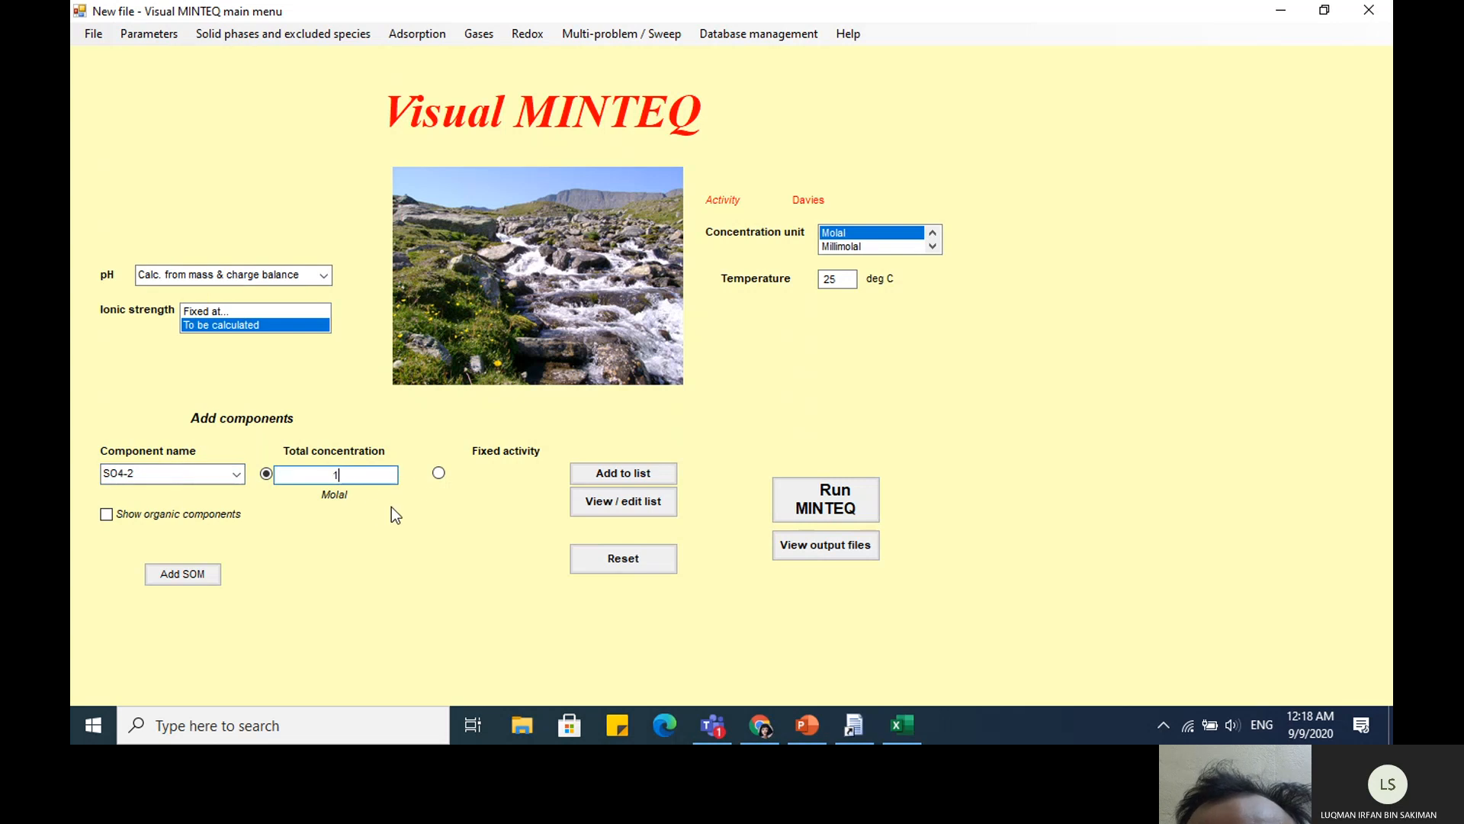
pyautogui.click(592, 477)
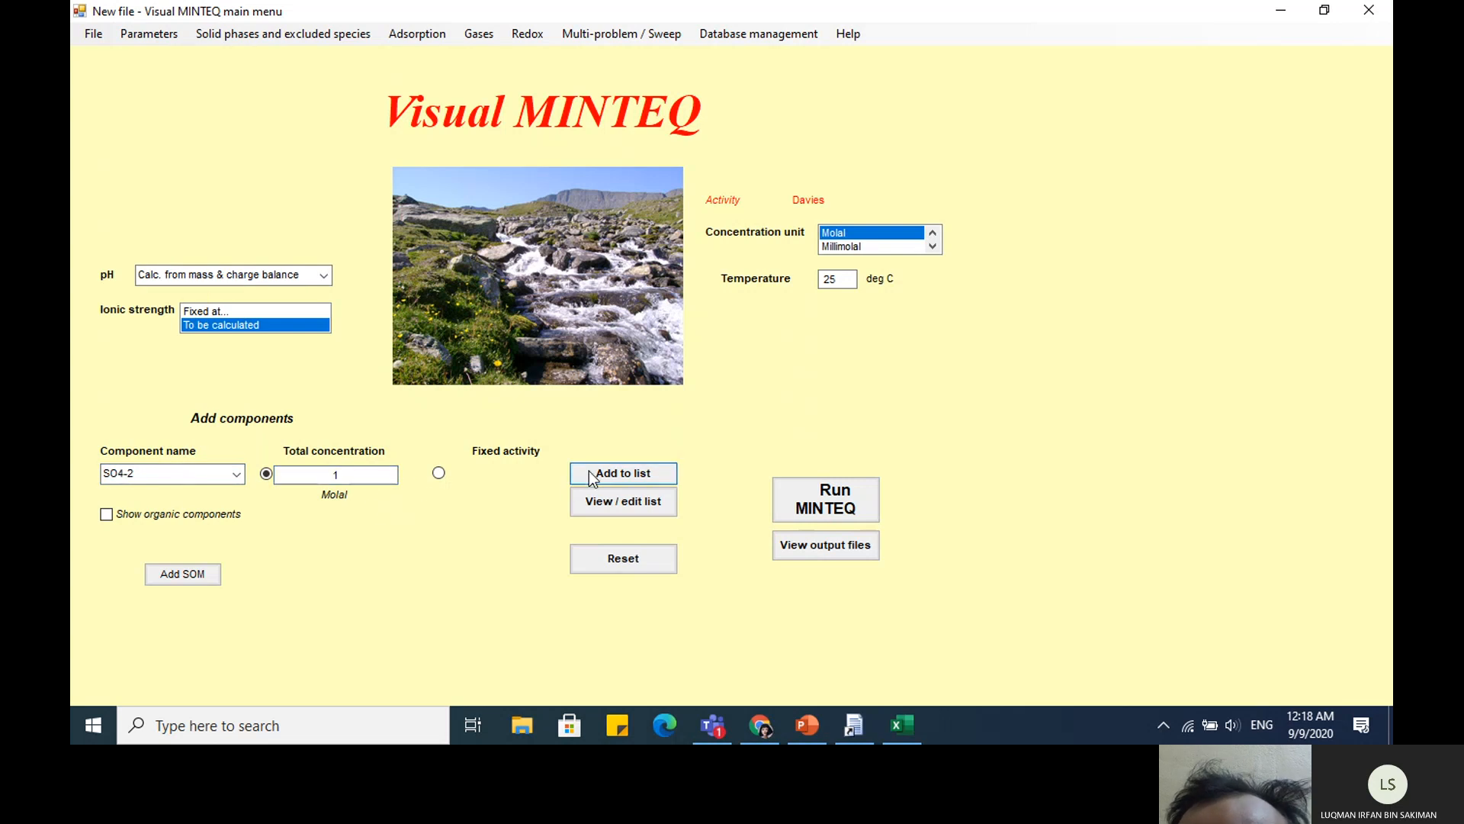
# Add the component Cd+2 to the list with a total concentration of 1000 mg/l
pyautogui.click(237, 474)
pyautogui.write('cd')
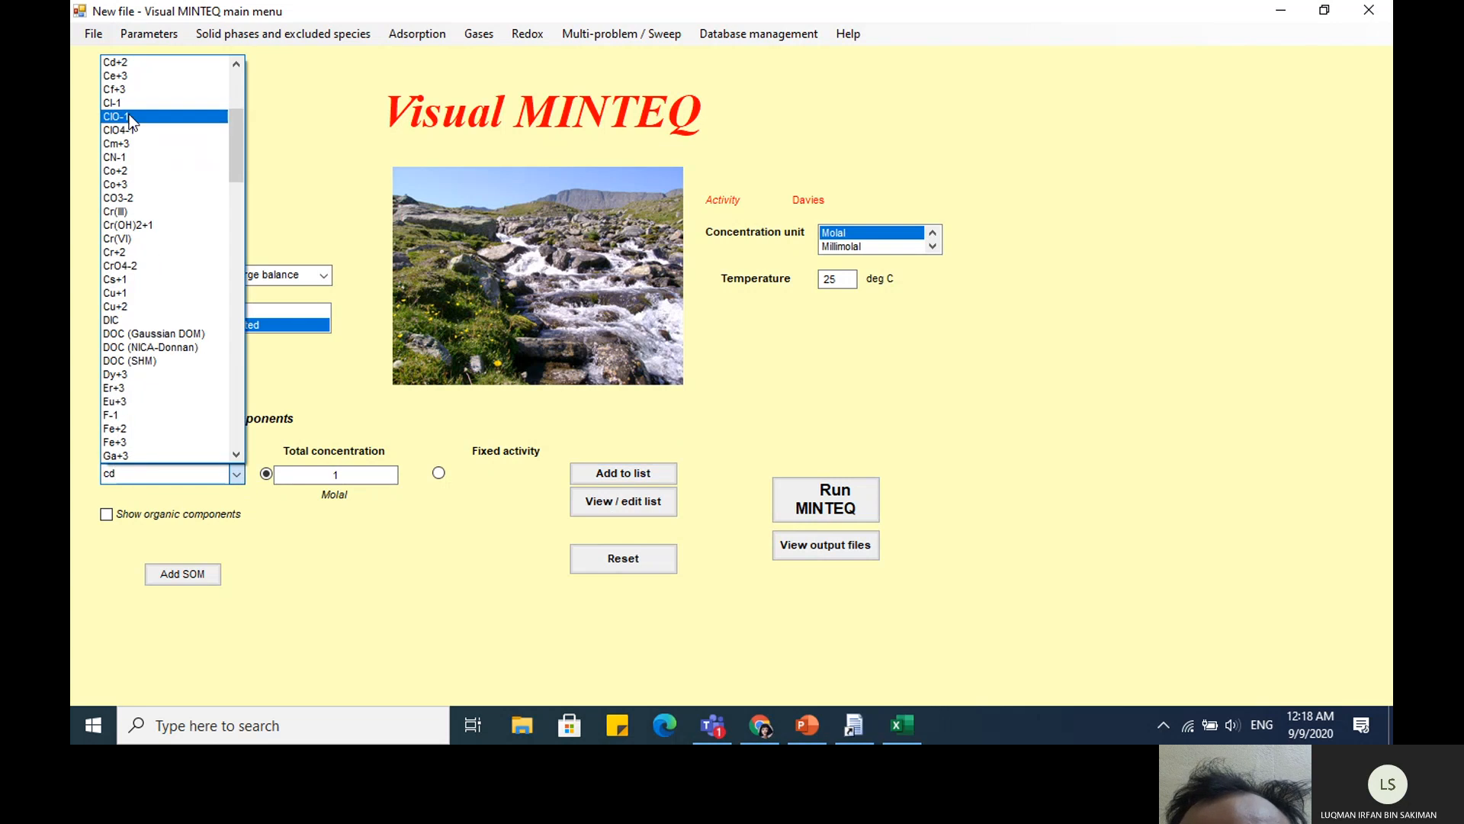
pyautogui.click(130, 62)
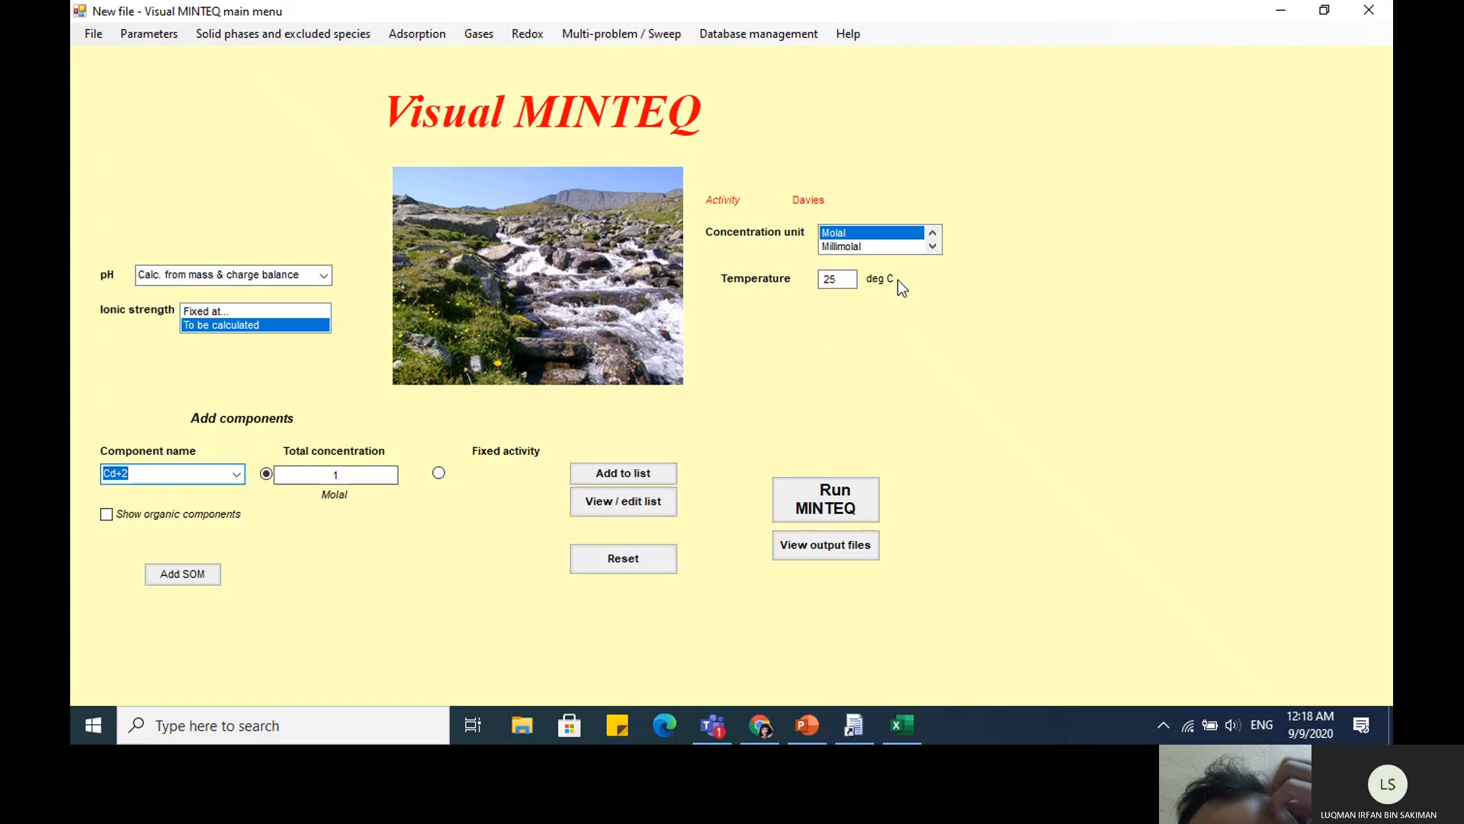
pyautogui.click(933, 245)
pyautogui.click(933, 245)
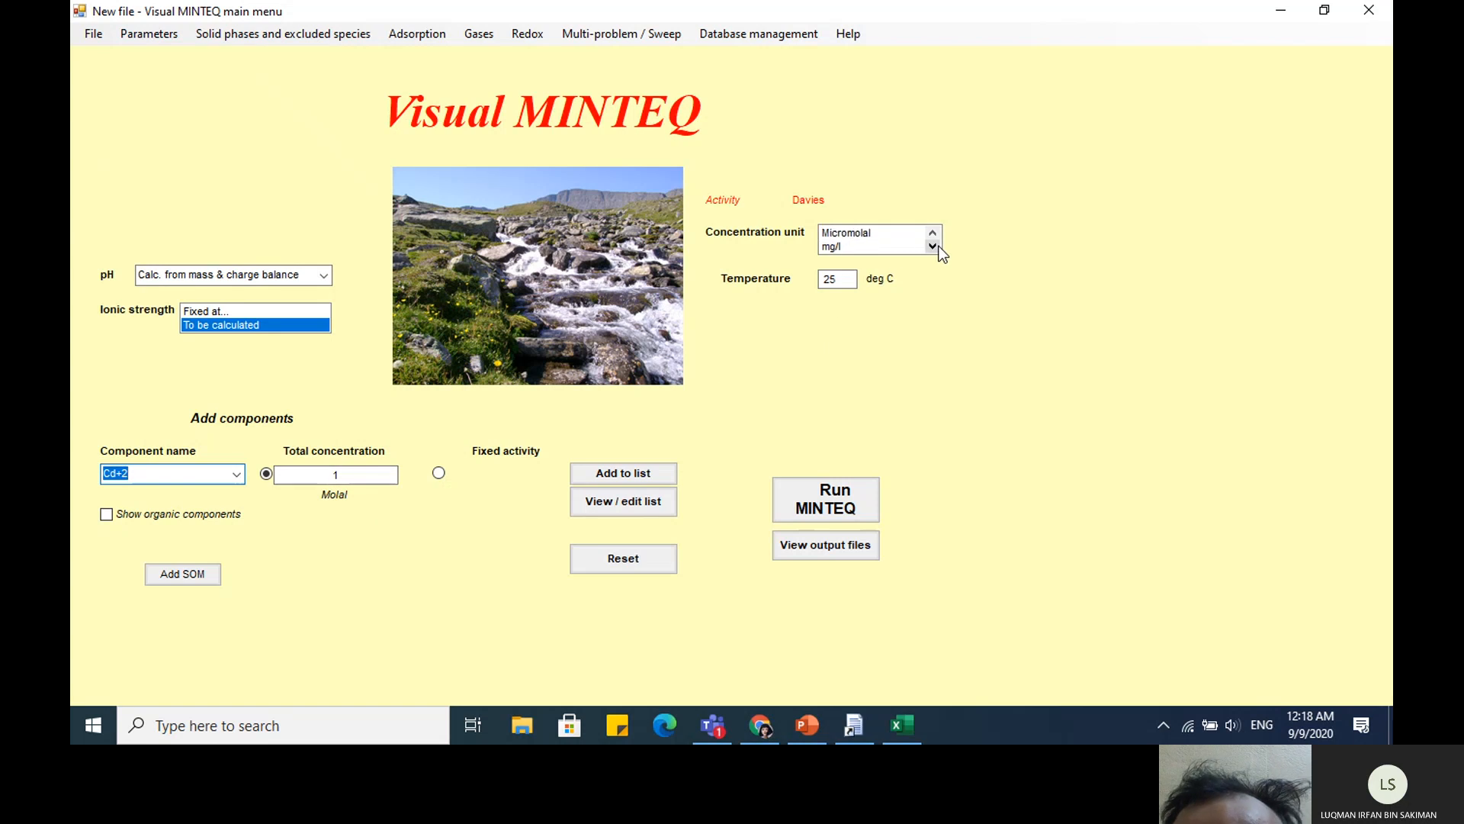
pyautogui.click(854, 245)
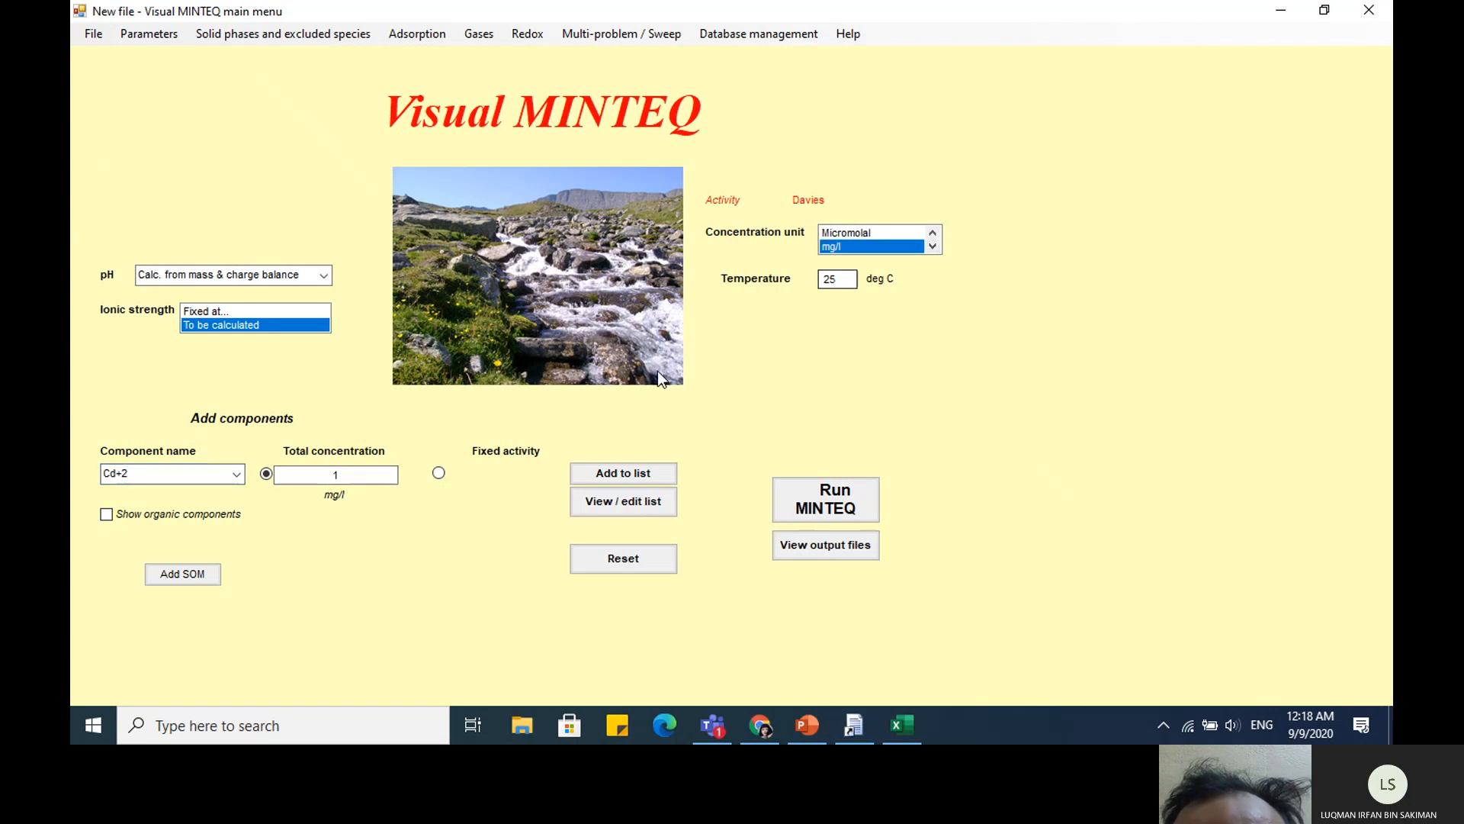
pyautogui.click(362, 480)
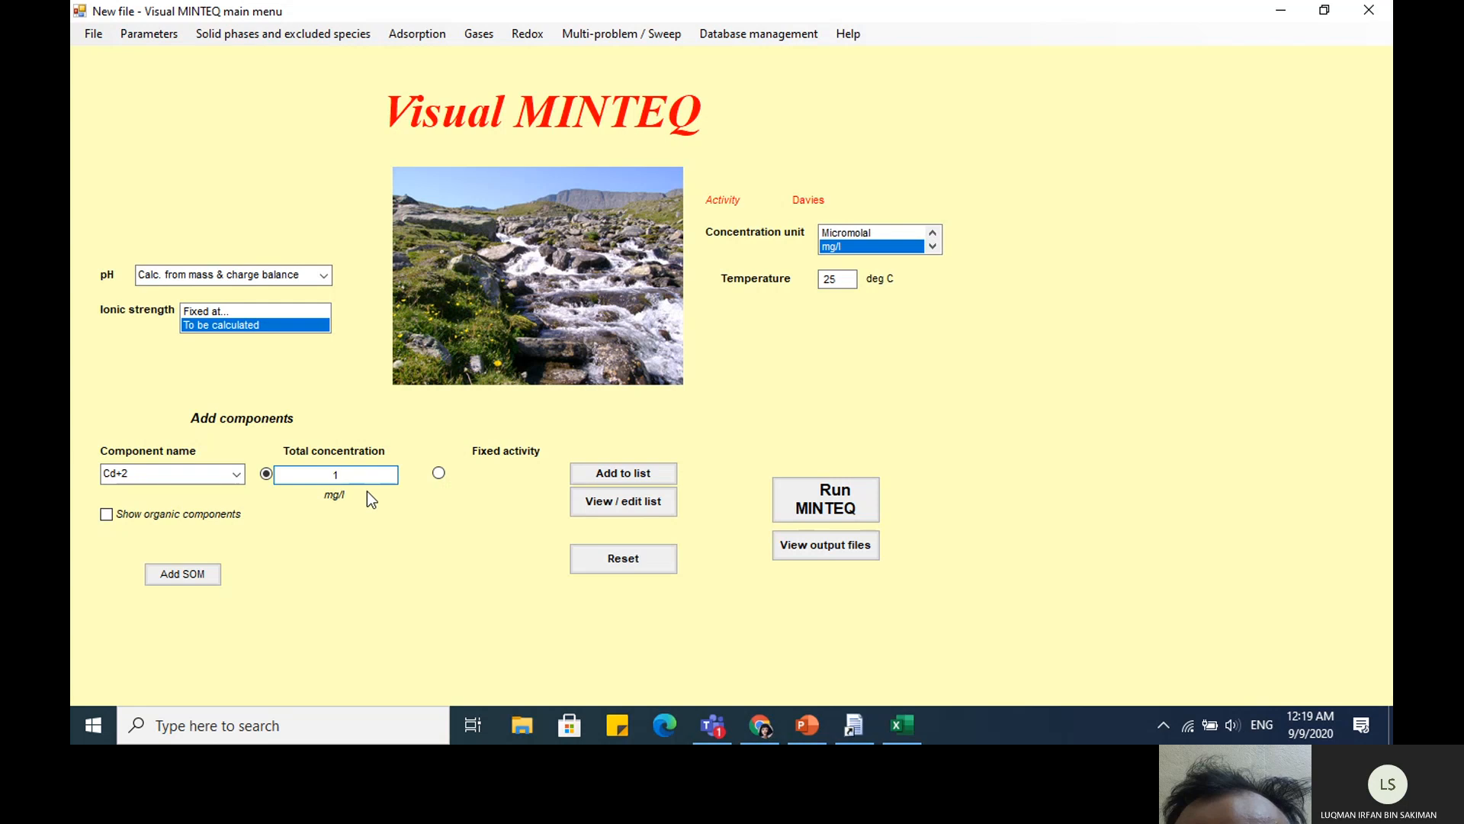
pyautogui.write('000')
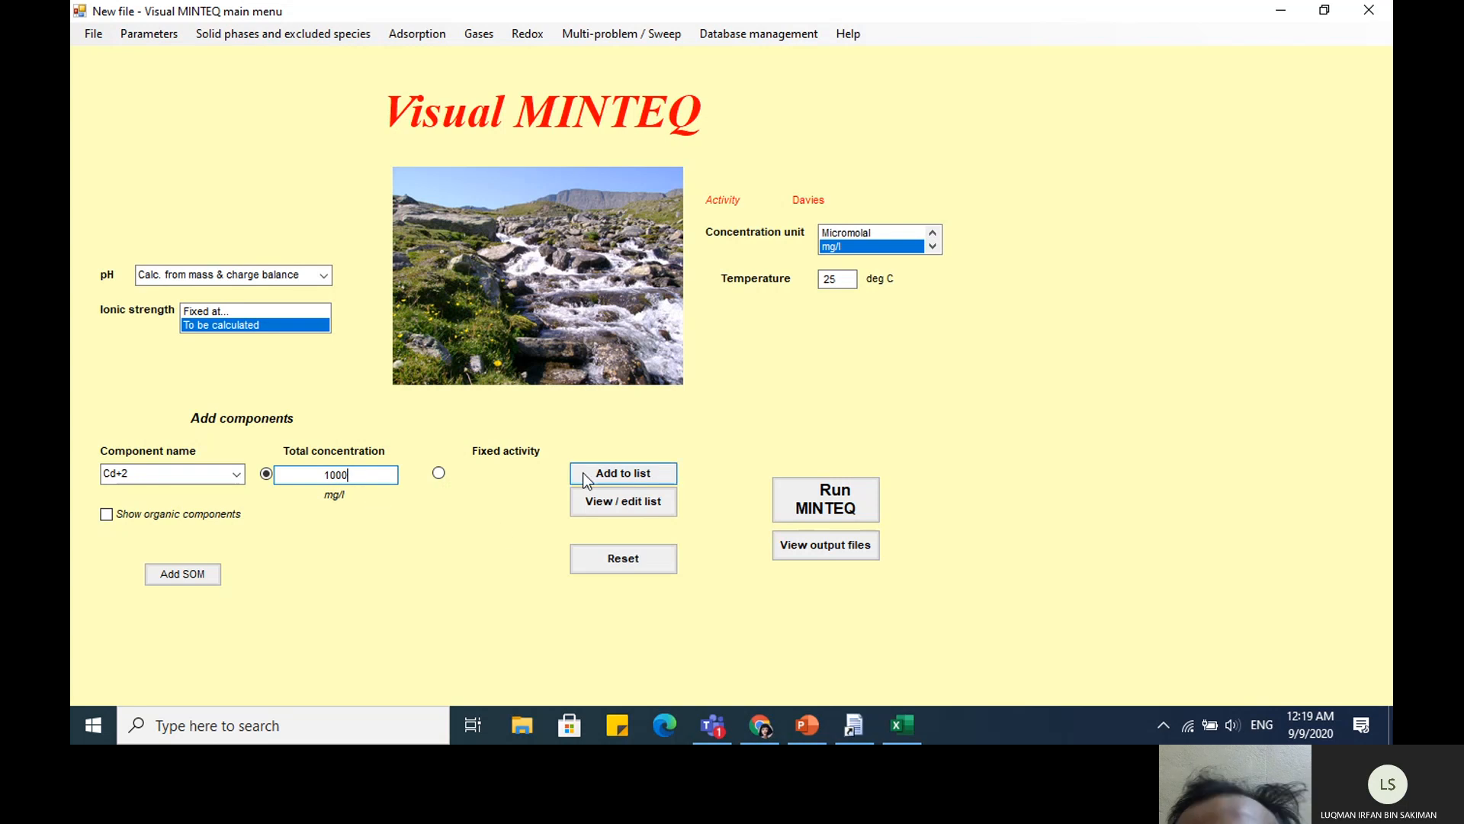
pyautogui.click(585, 478)
# Switch the concentration unit to Molal and add the component Ca+2 to the list with a total concentration of 0.991
pyautogui.click(933, 232)
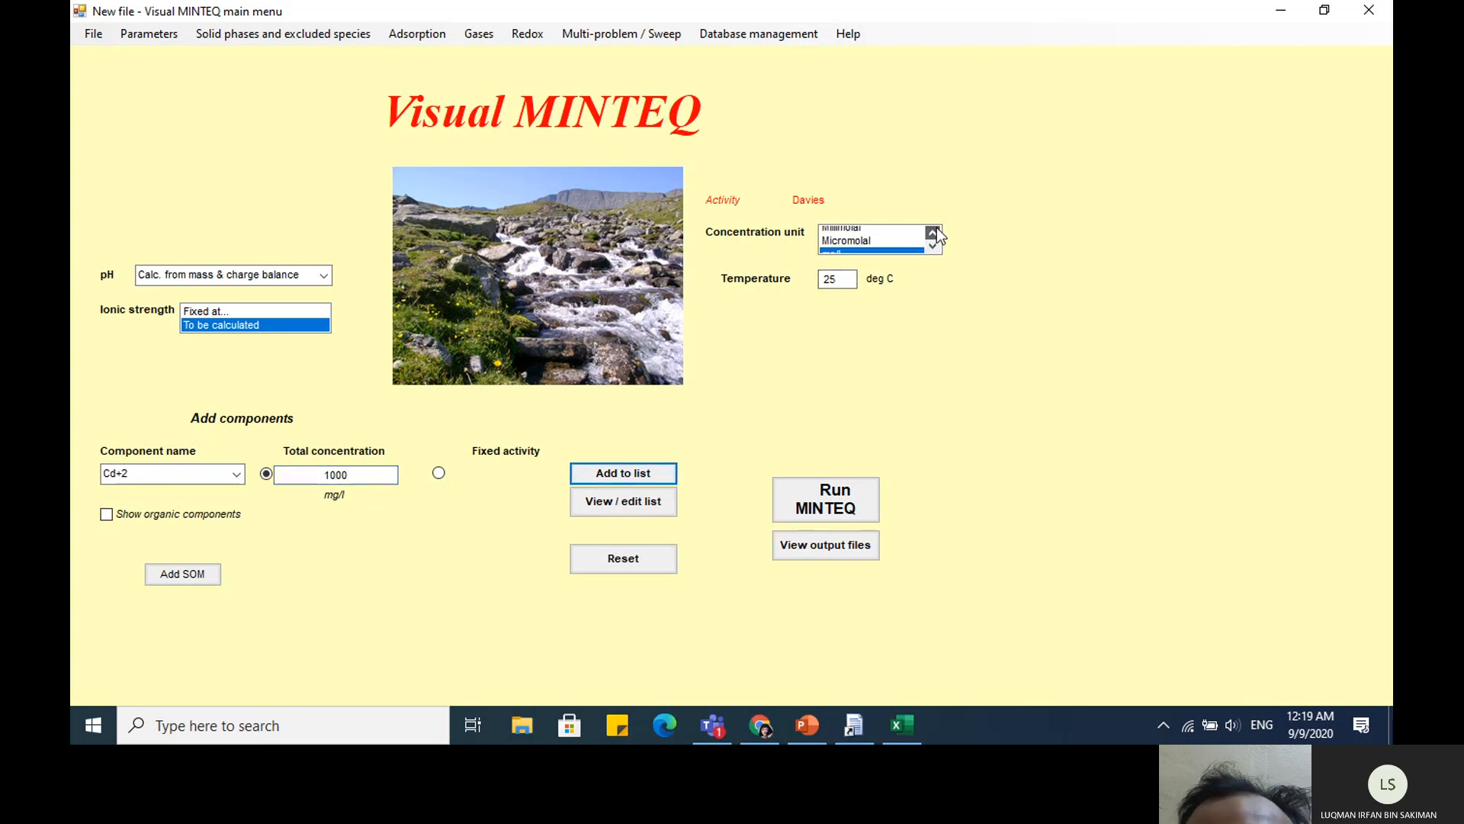
pyautogui.click(933, 230)
pyautogui.click(880, 233)
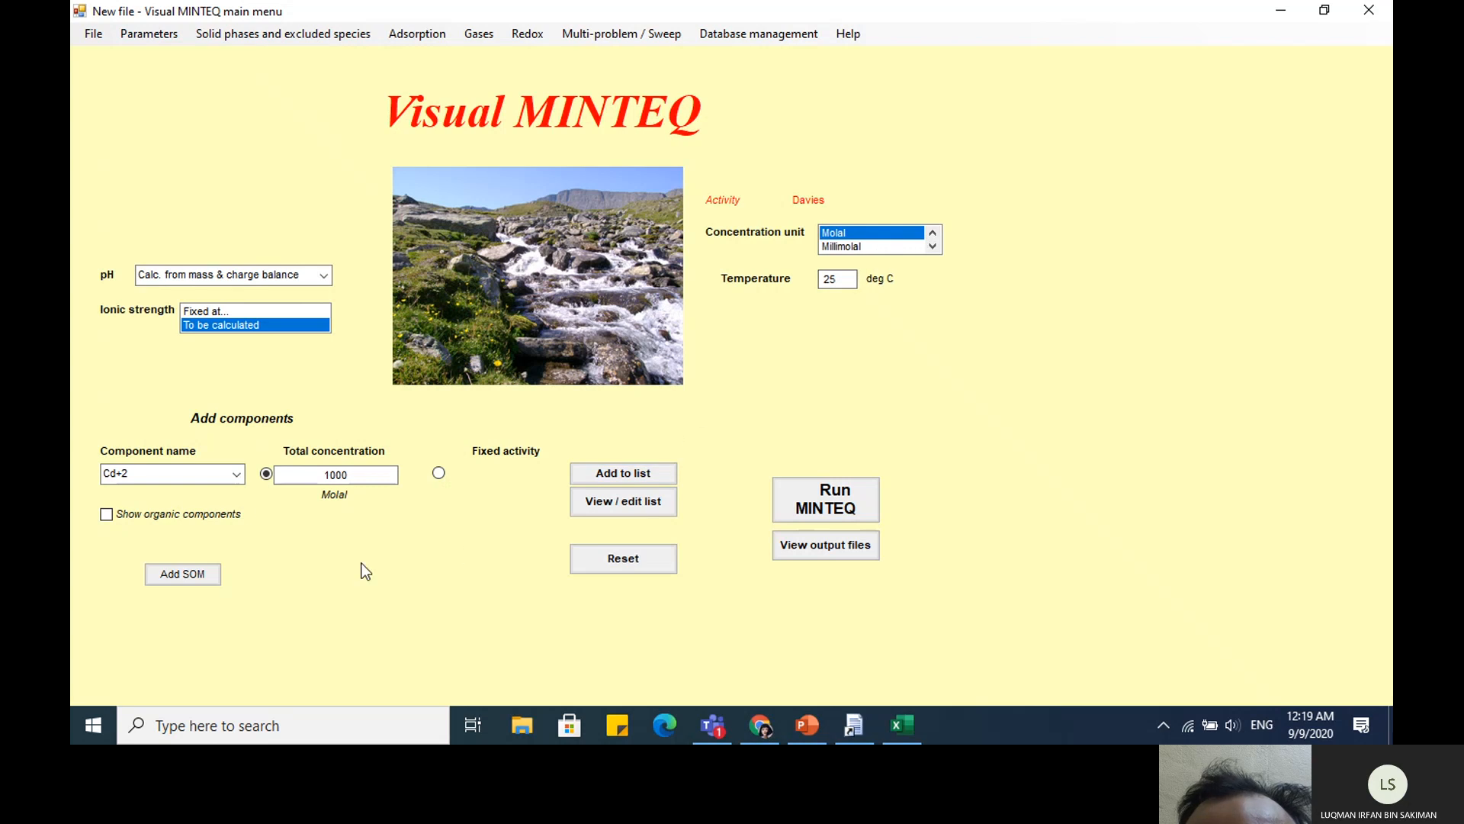
pyautogui.click(237, 474)
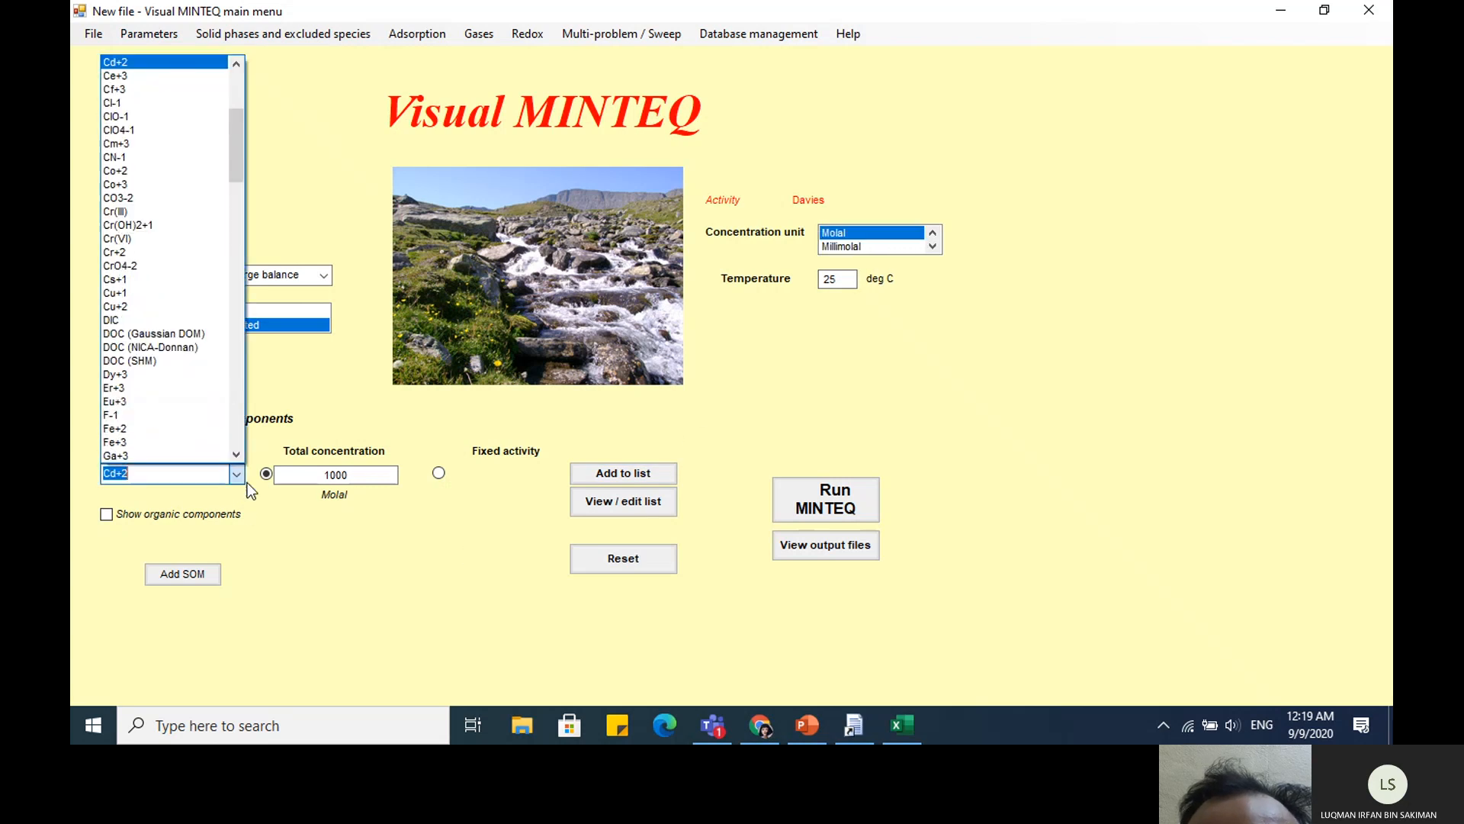
pyautogui.write('c')
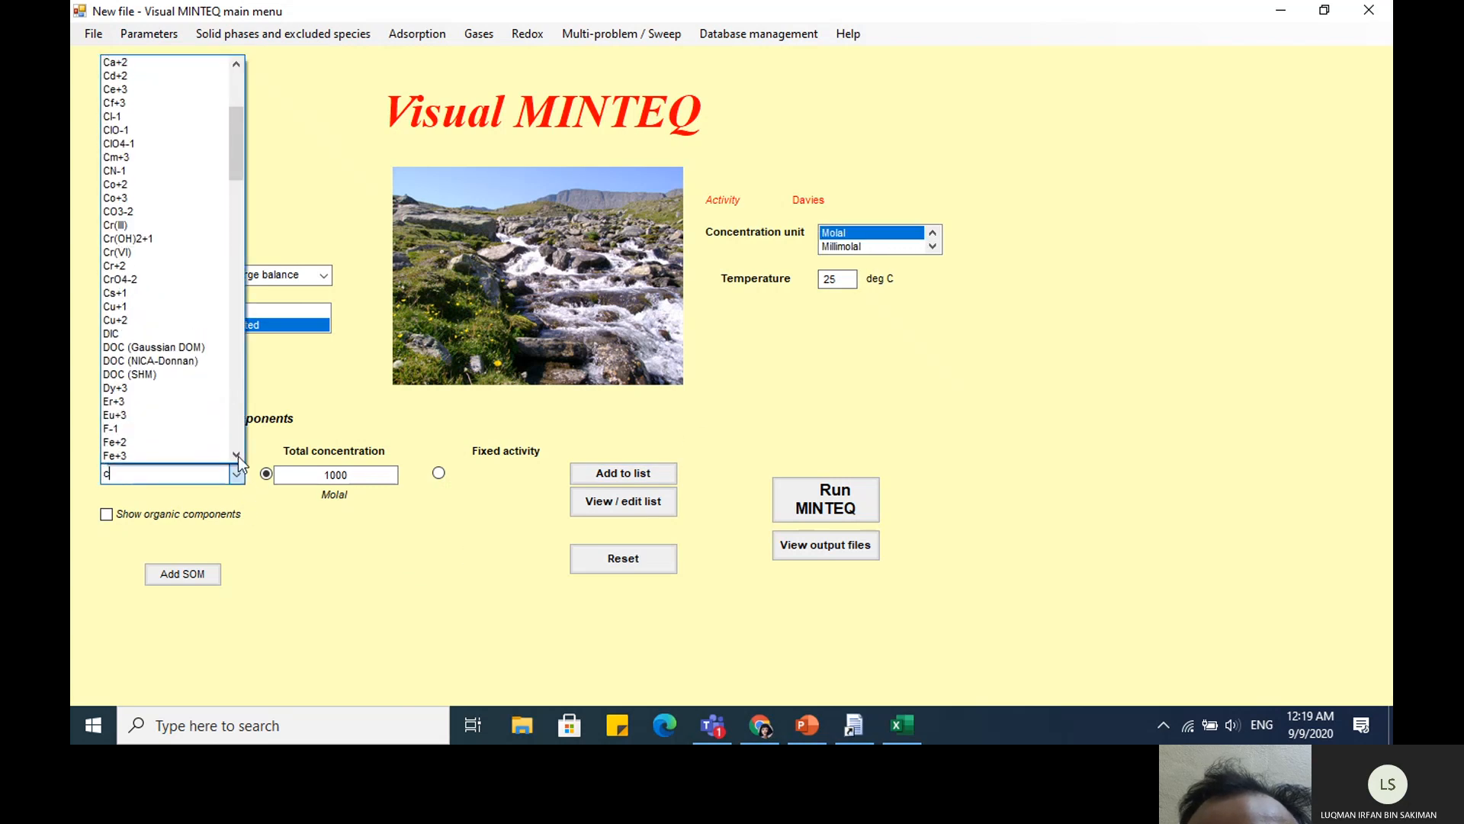
pyautogui.click(130, 62)
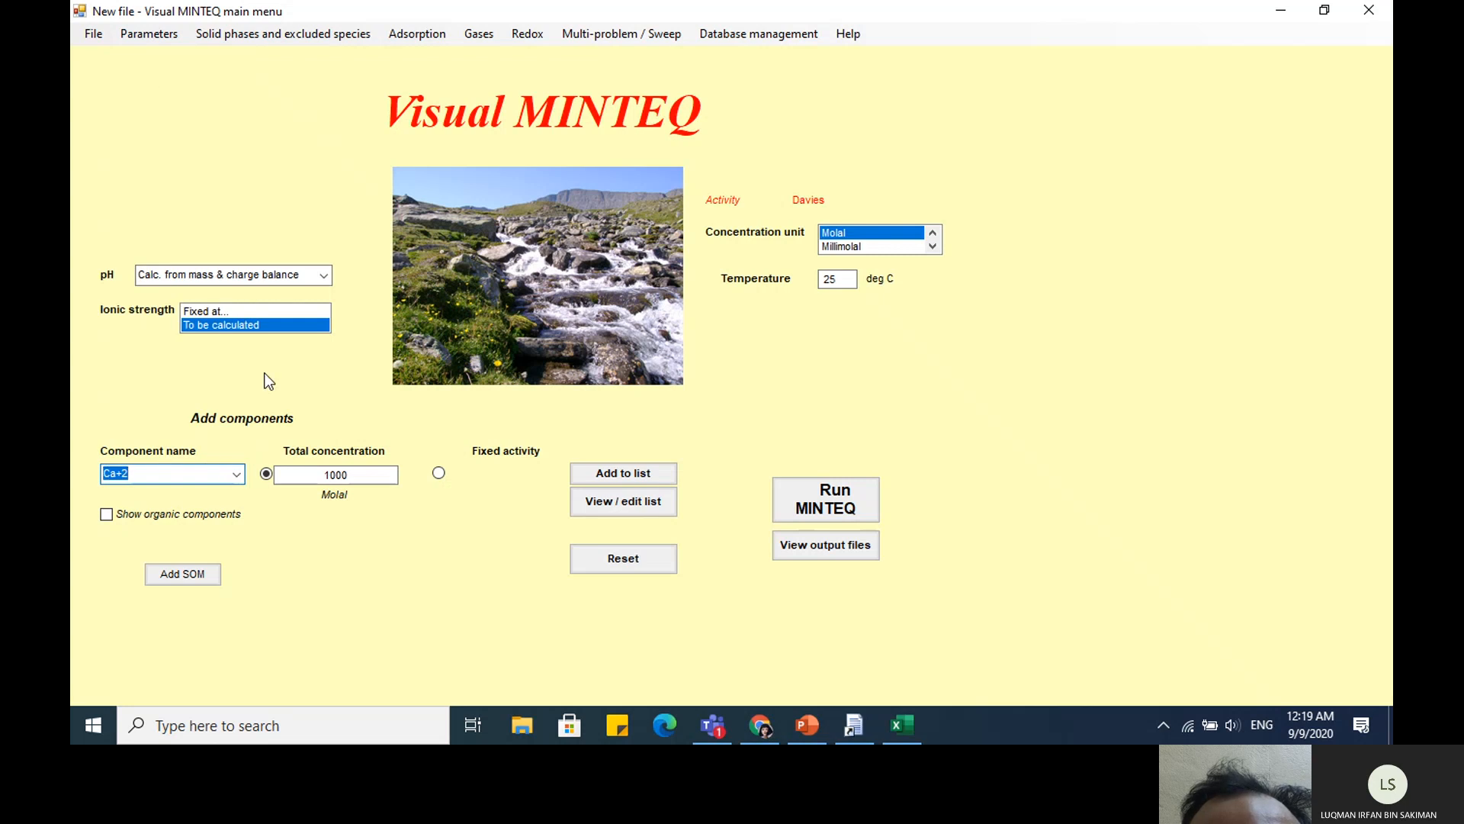
pyautogui.click(369, 473)
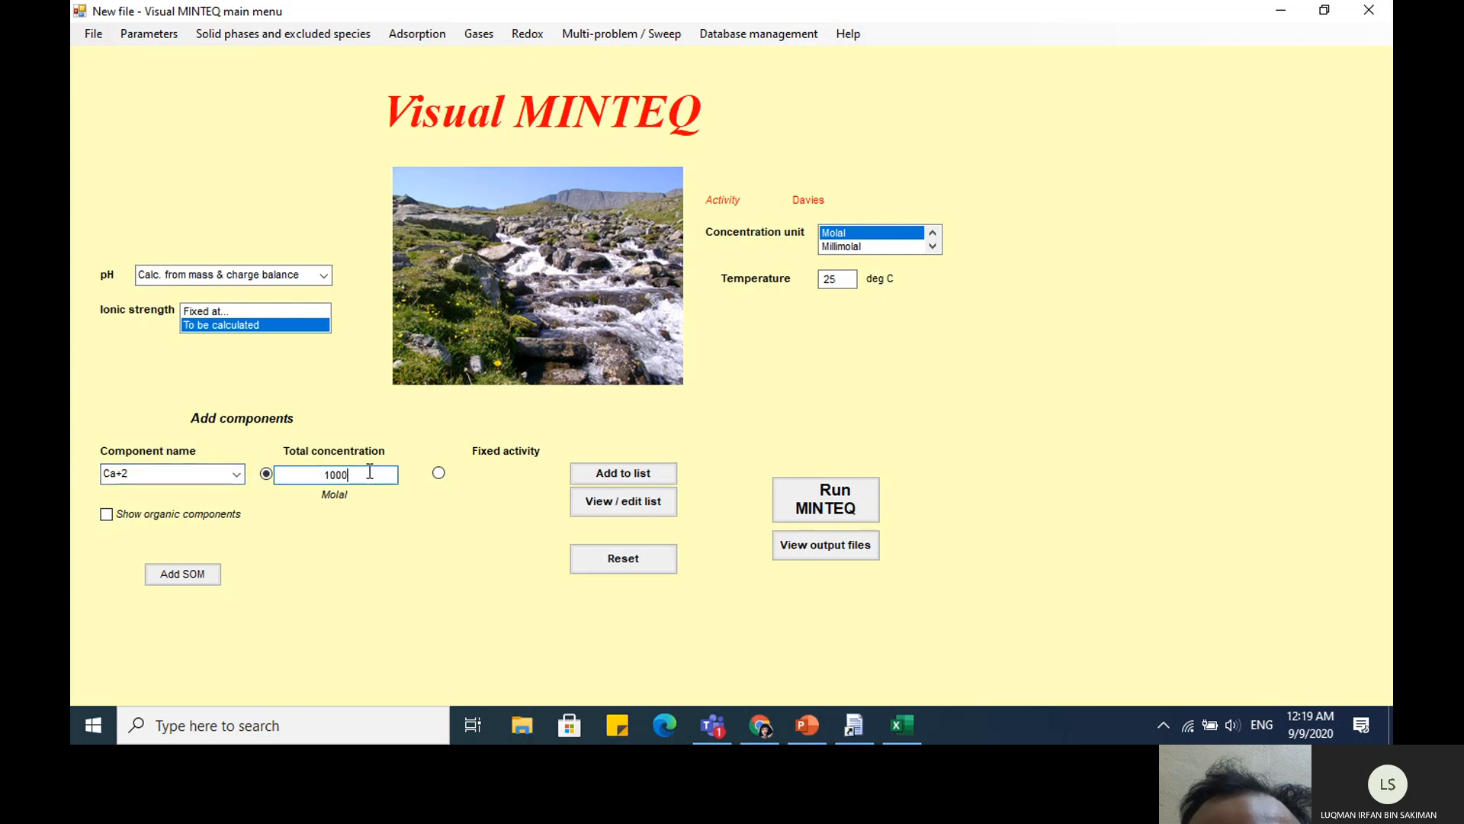
pyautogui.press('BackSpace')
pyautogui.press('BackSpace')
pyautogui.press('BackSpace')
pyautogui.press('BackSpace')
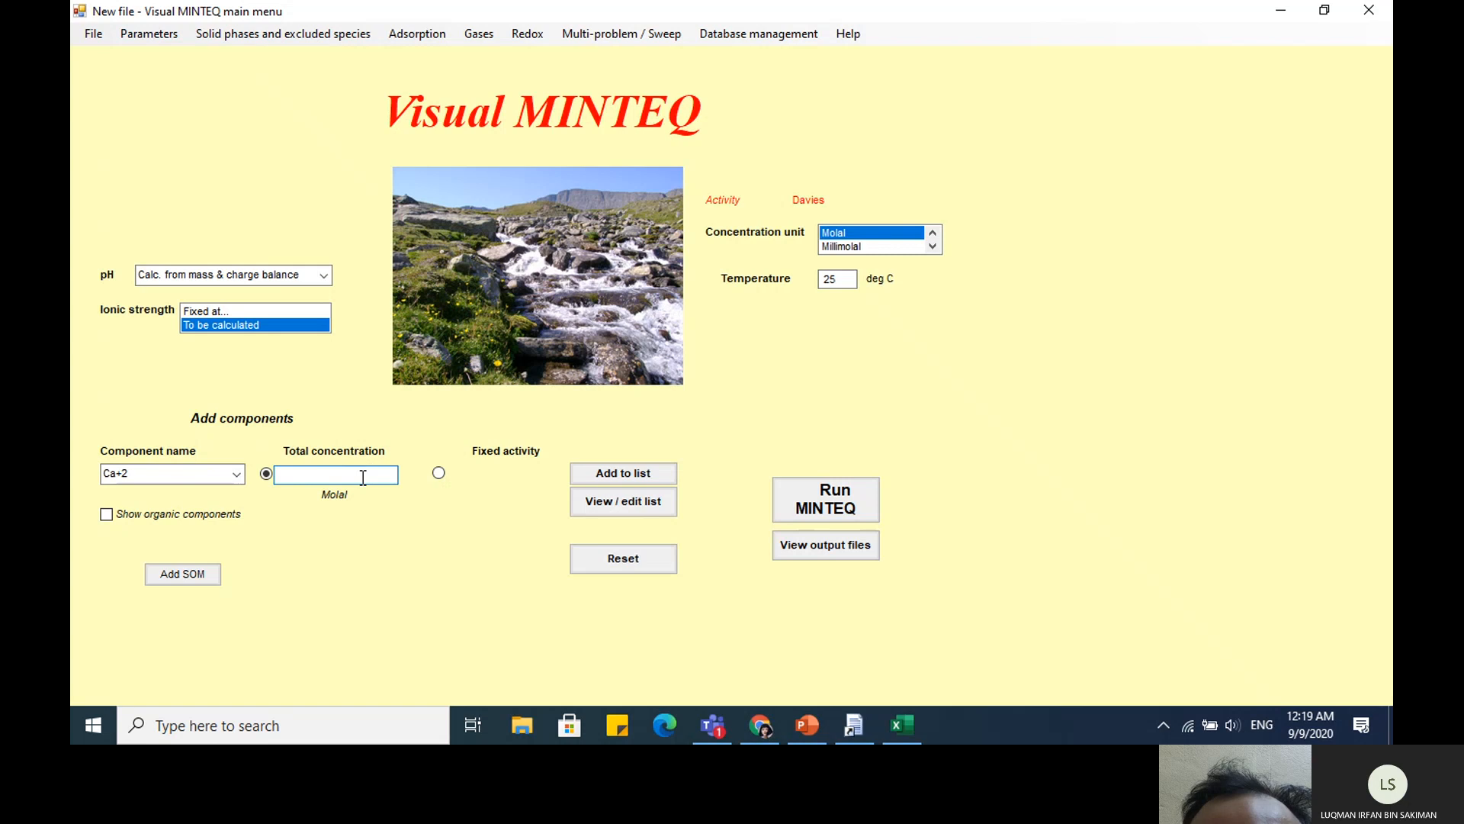
pyautogui.write('0.991')
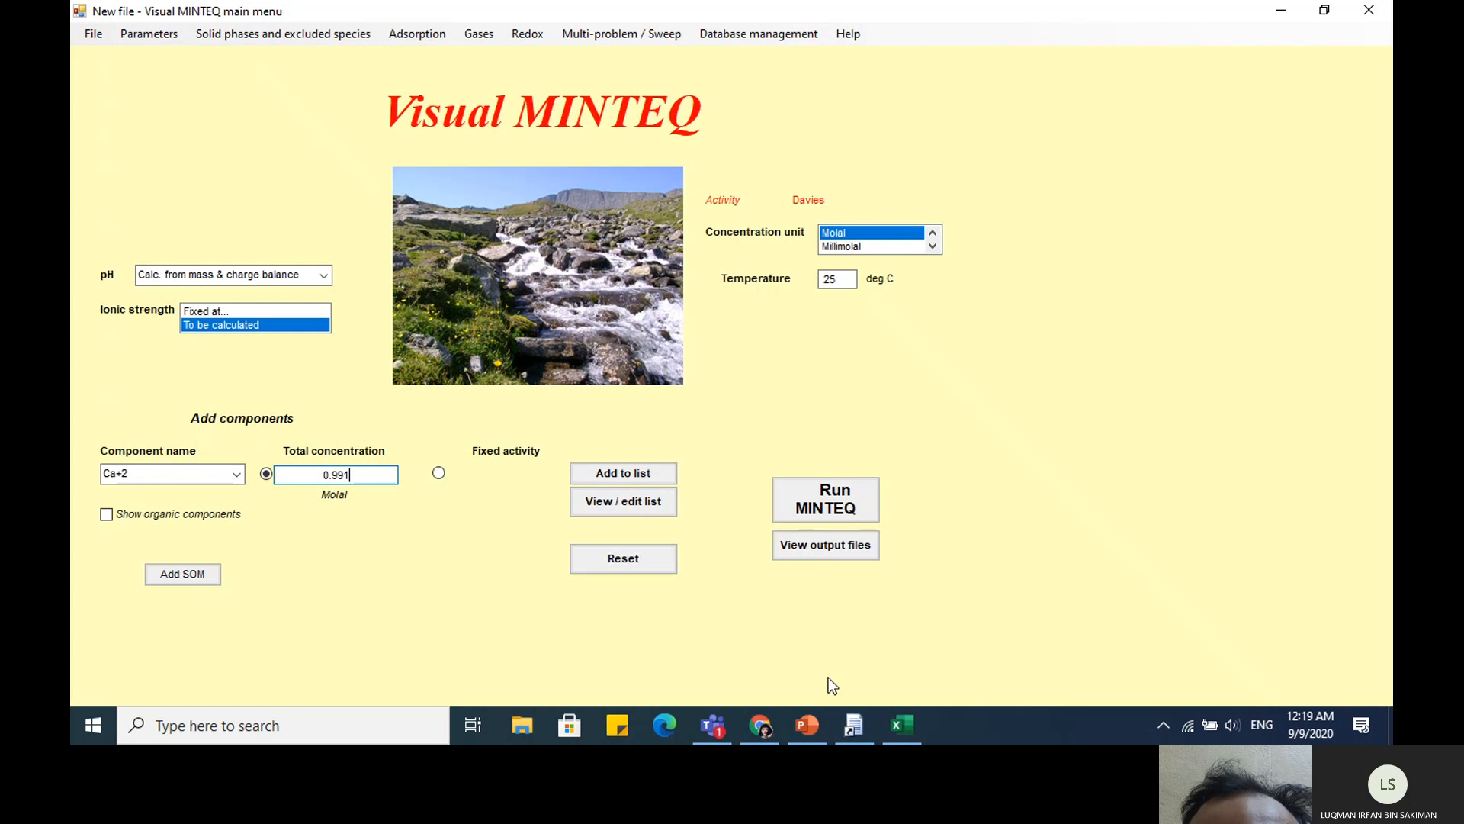
pyautogui.click(615, 481)
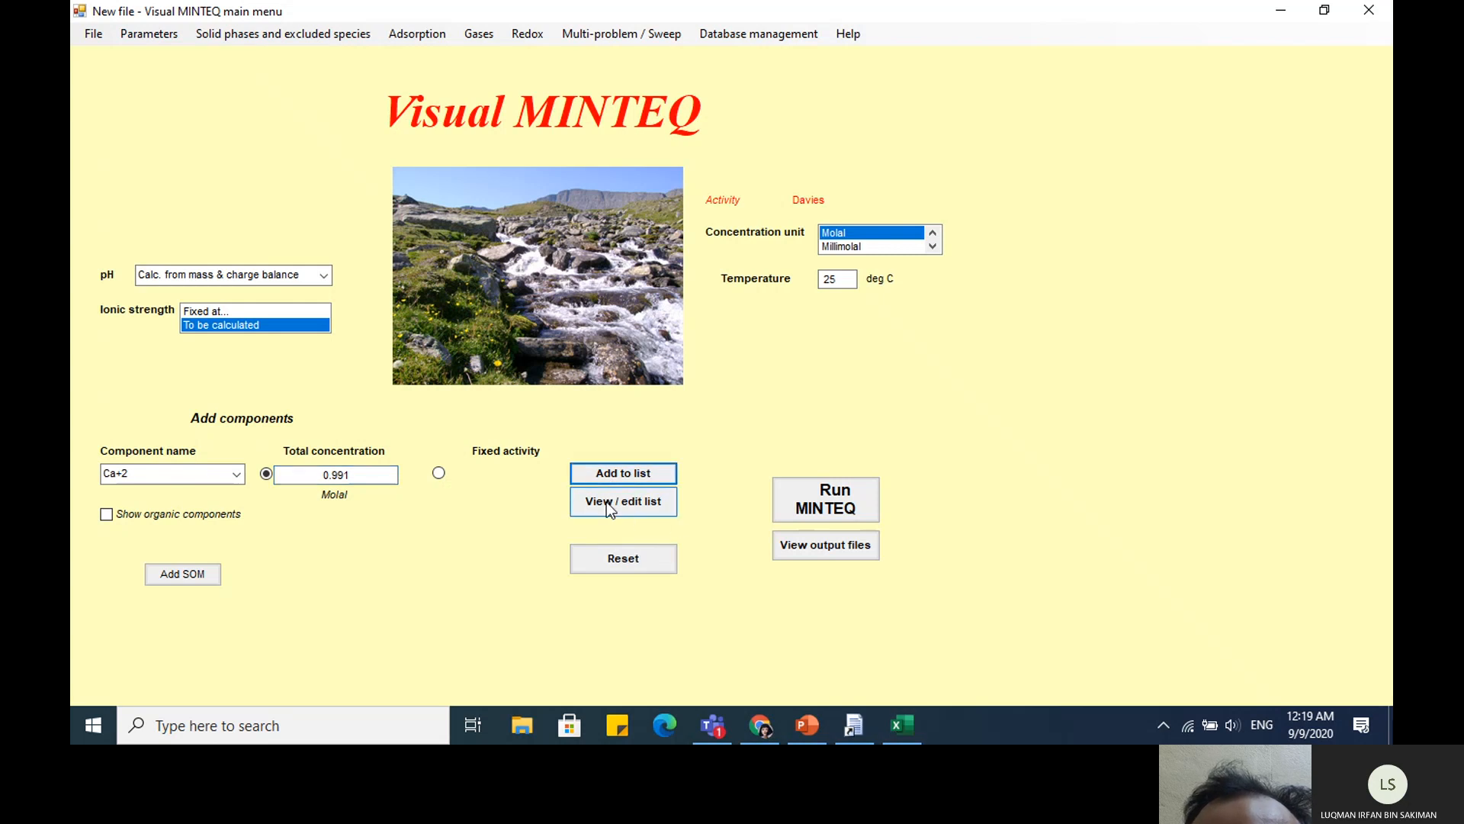
# Open the list of components and set the total concentration of H+1 to 1.009 molal
pyautogui.click(606, 502)
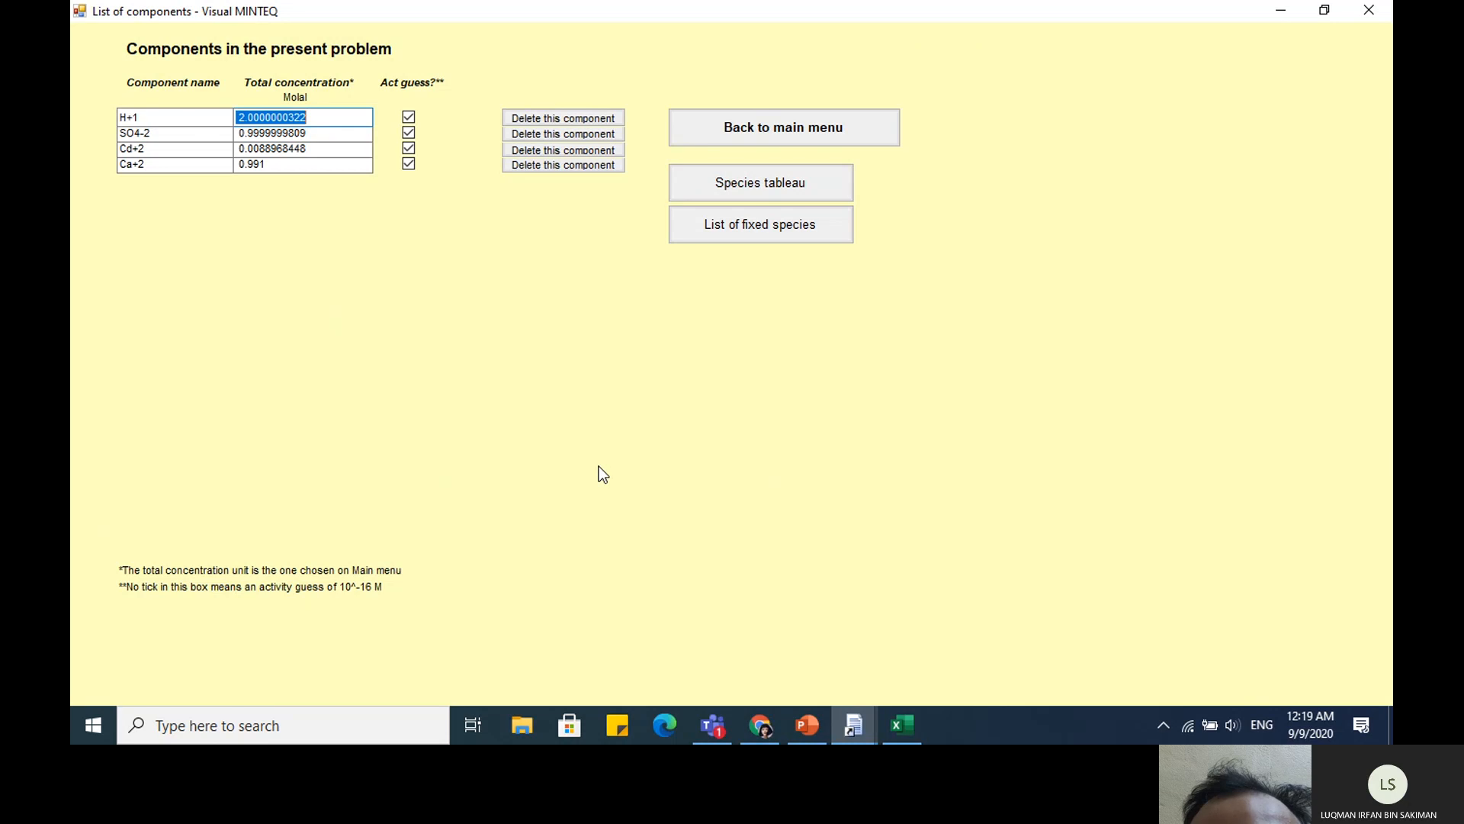
pyautogui.press('BackSpace')
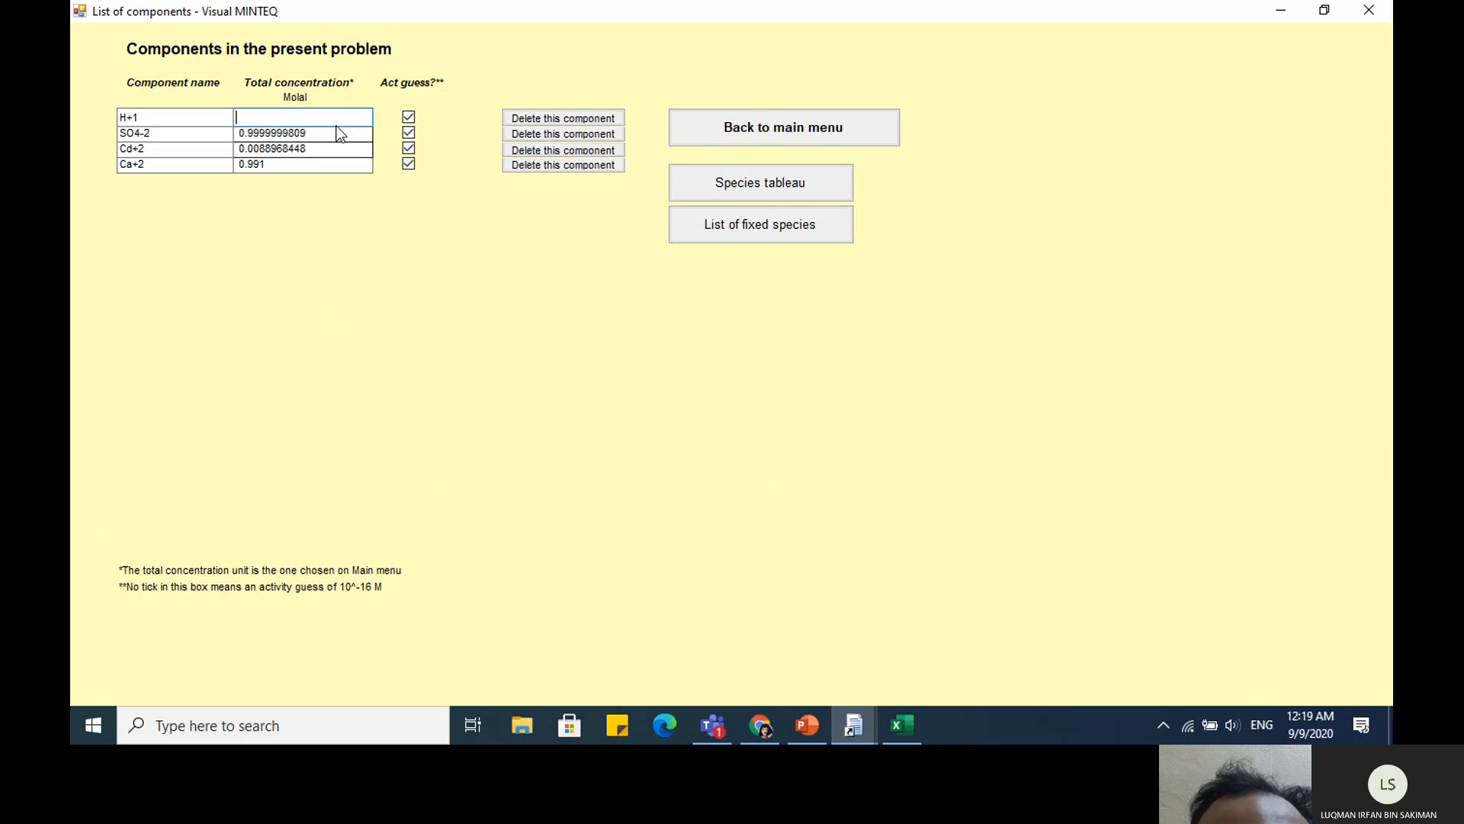
pyautogui.write('2')
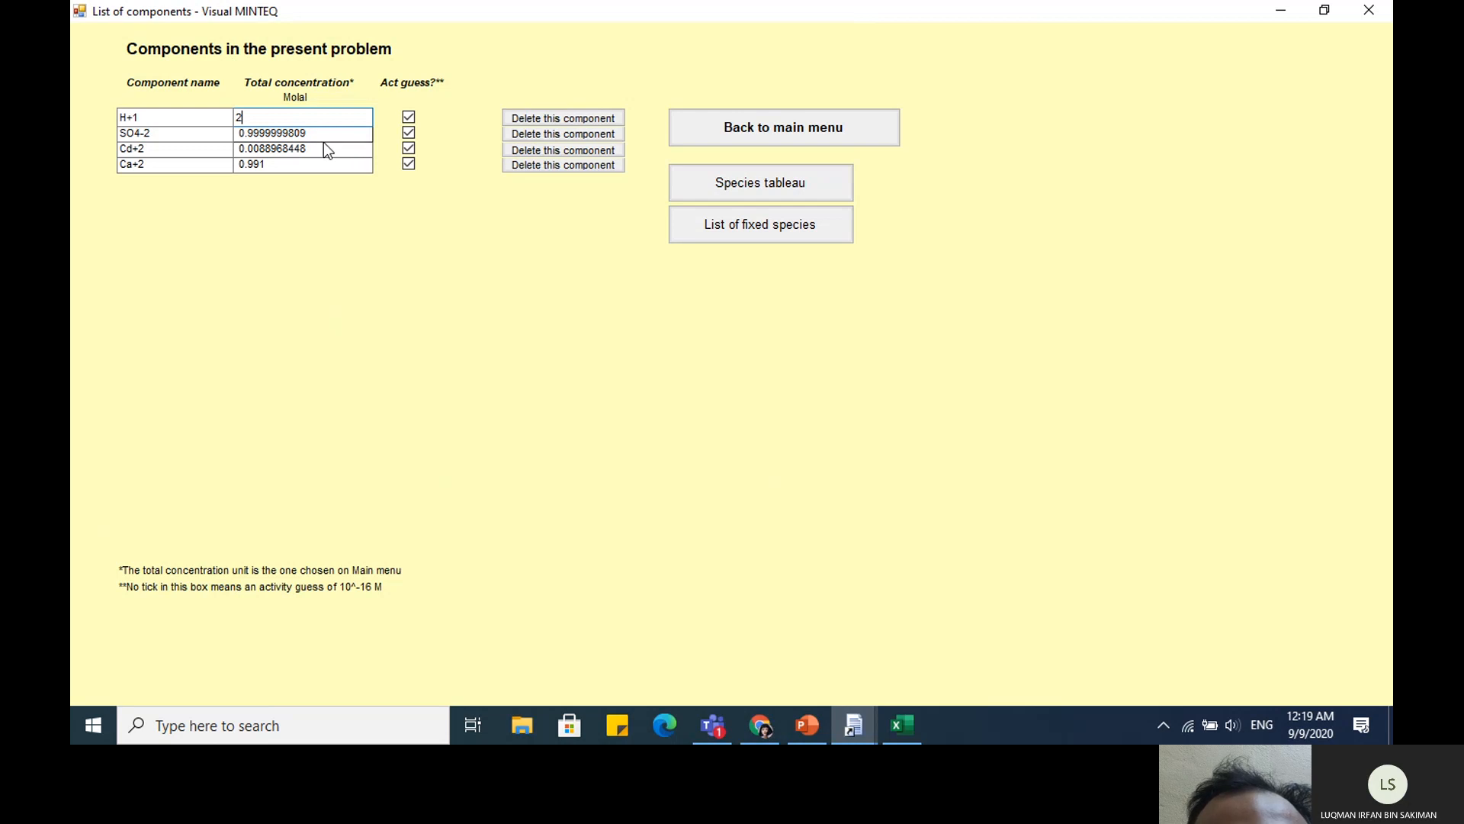
pyautogui.press('BackSpace')
pyautogui.write('1')
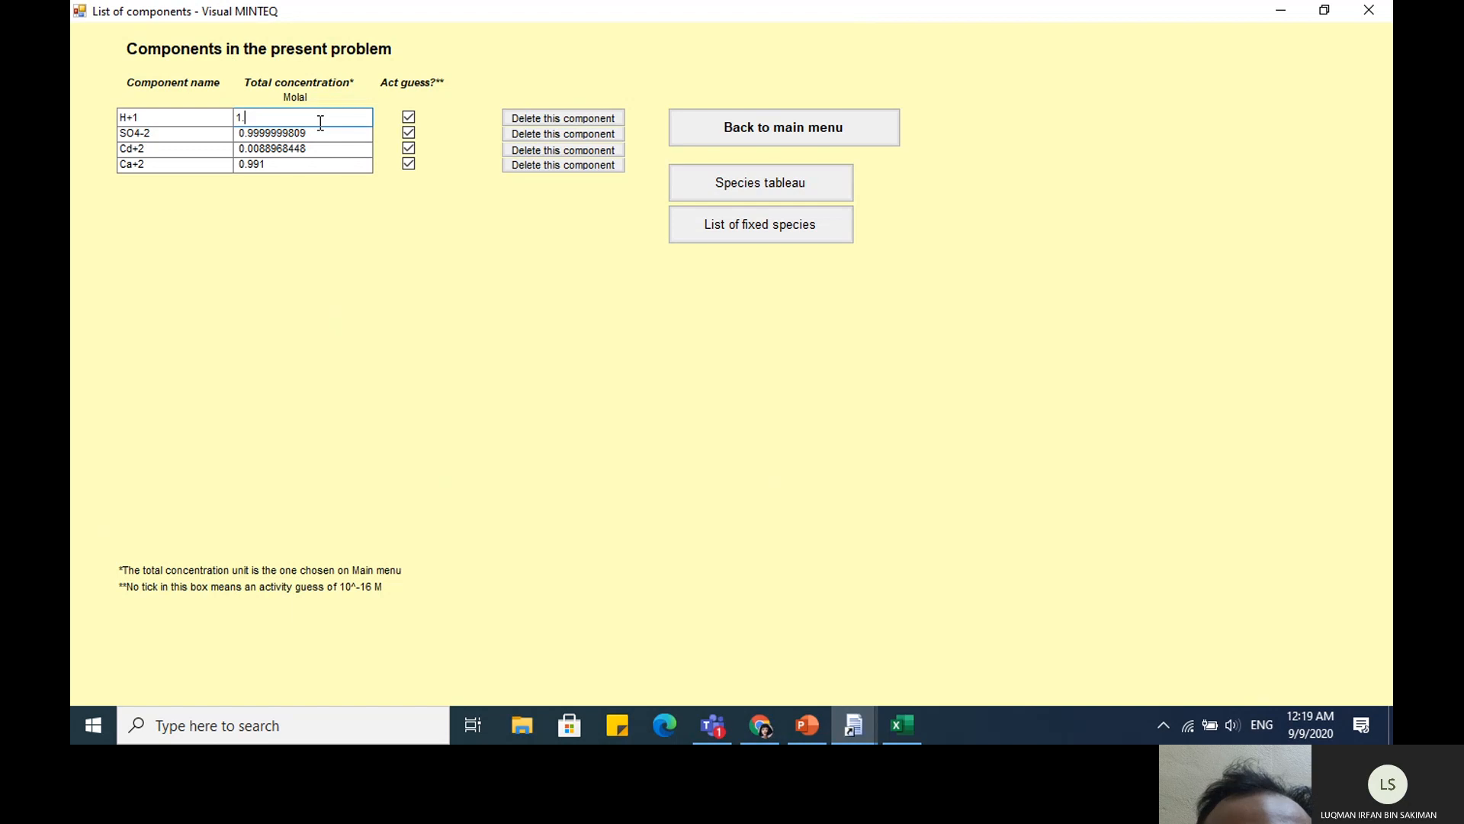
pyautogui.write('.0')
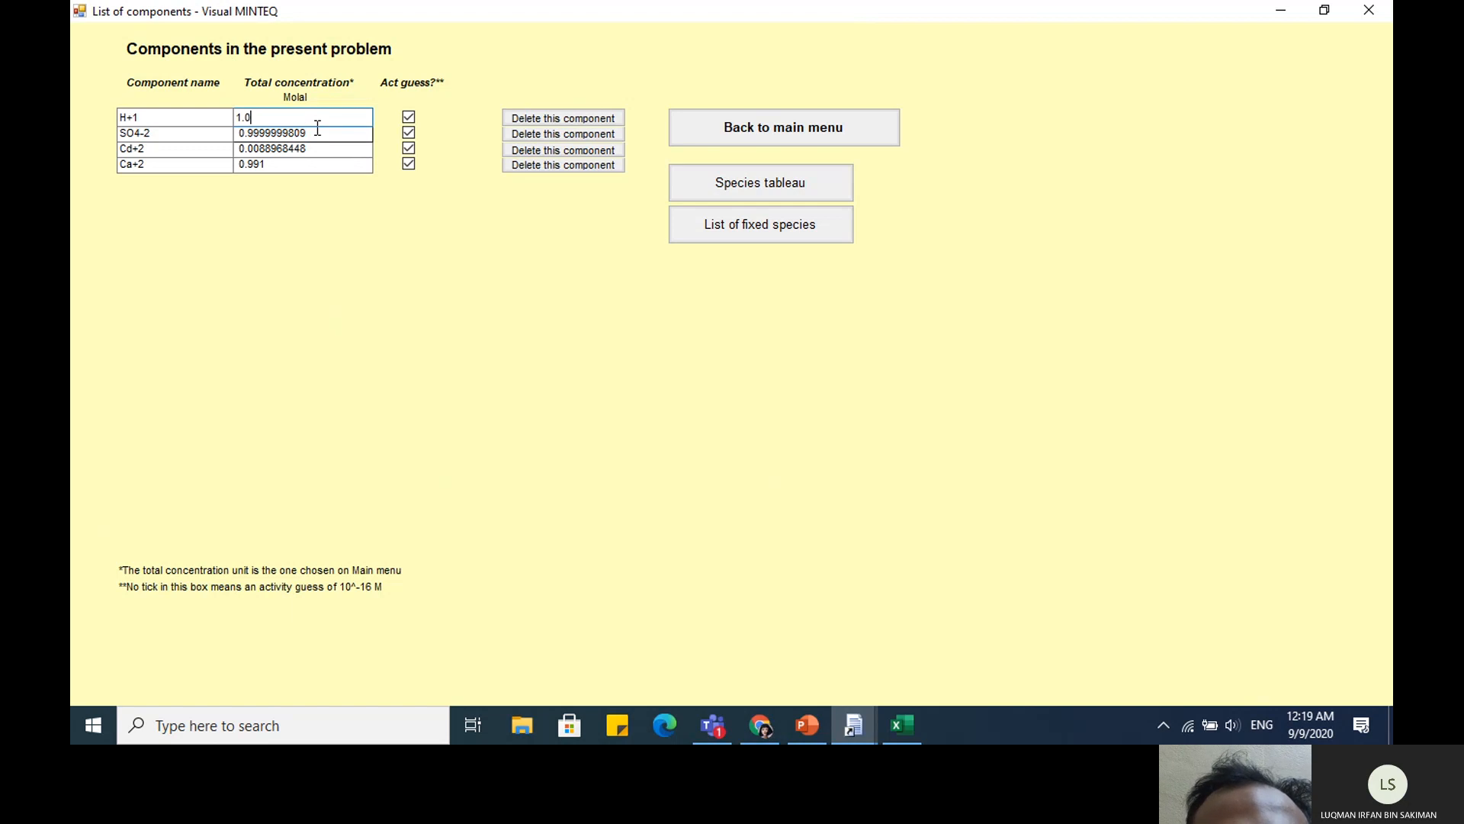
pyautogui.write('09')
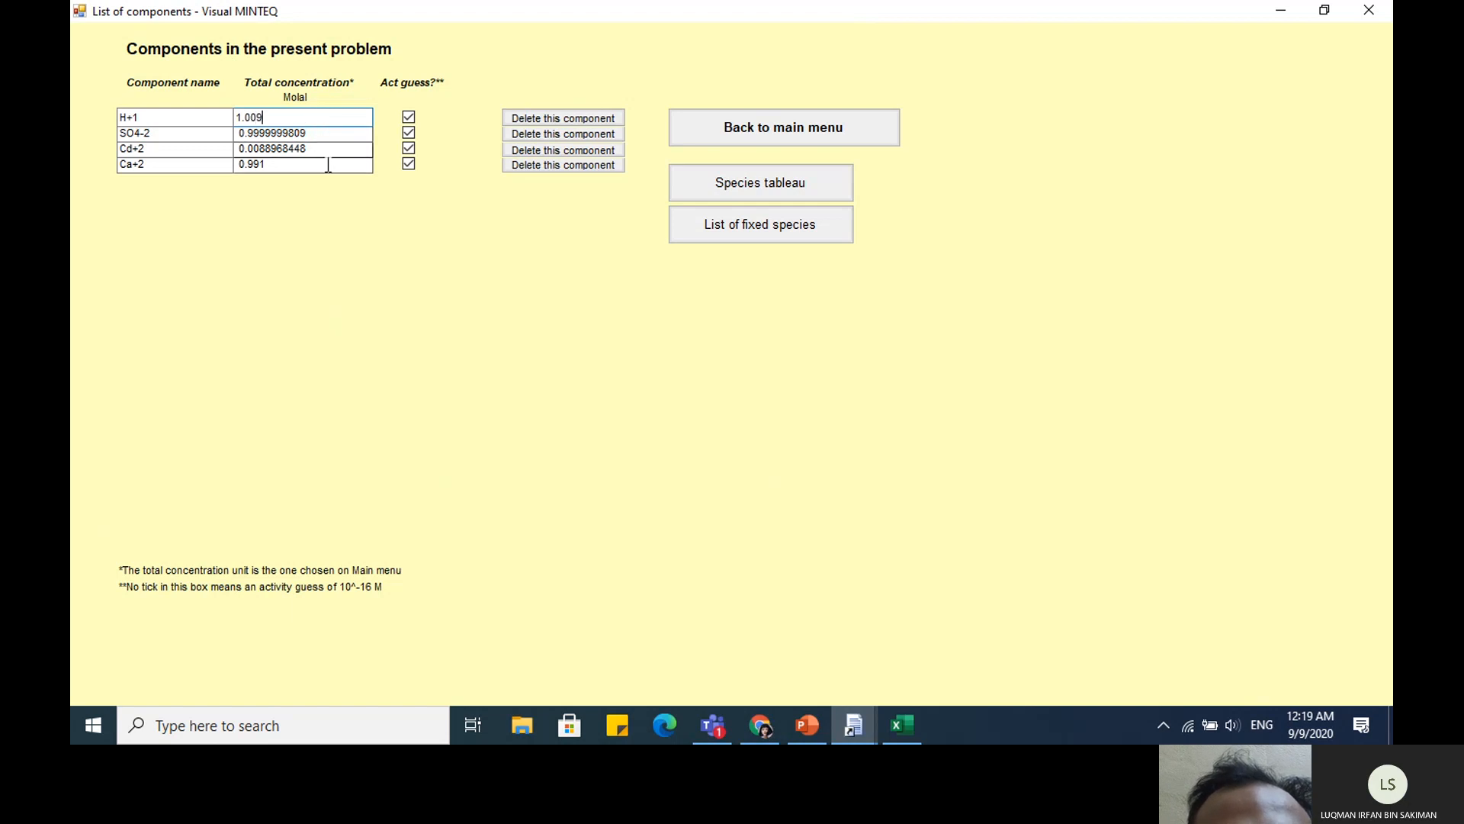
# Set the total concentration of SO4-2 to 1 molal in the component list and return to the main menu
pyautogui.click(323, 137)
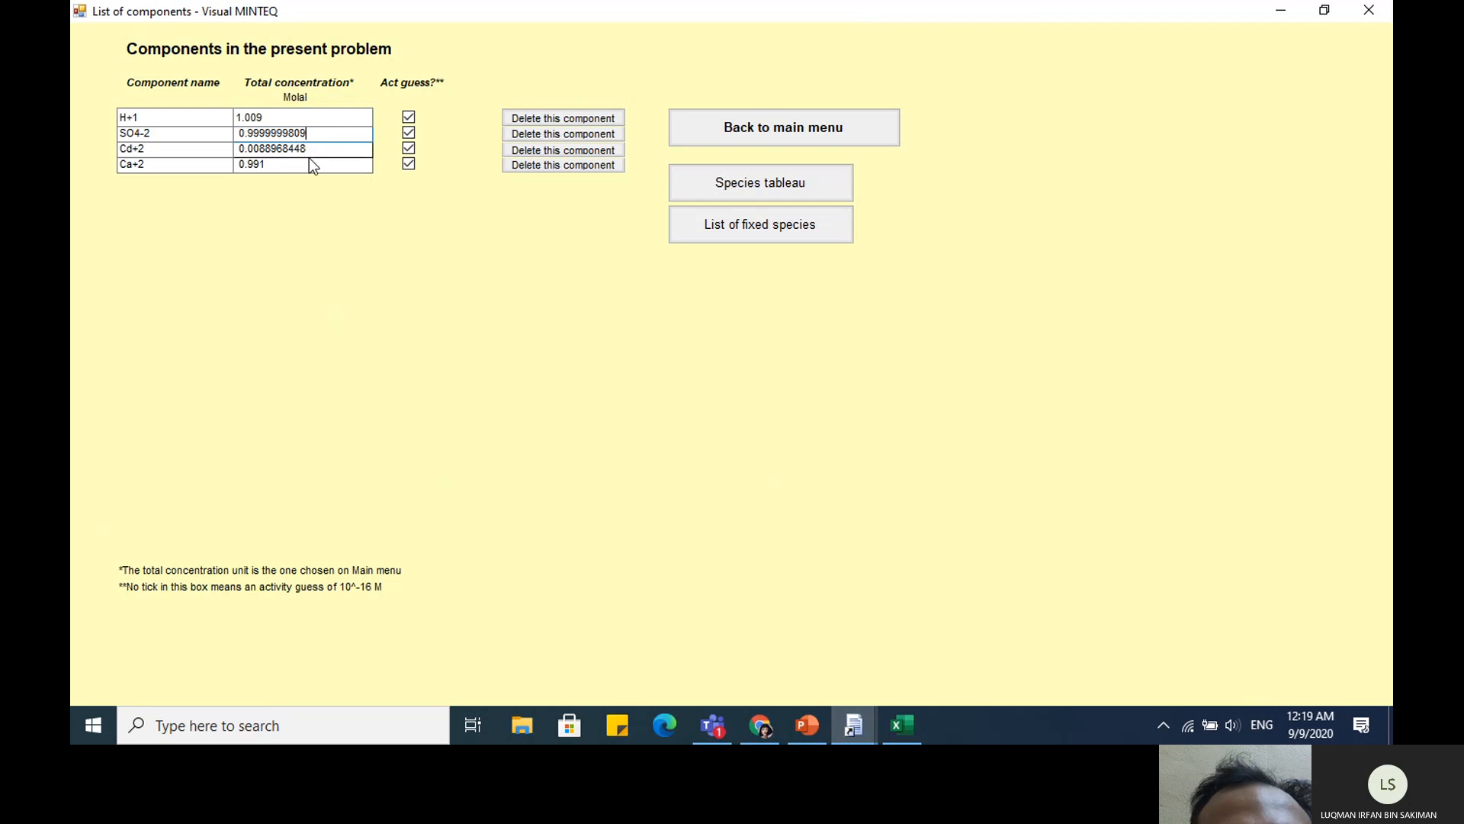
pyautogui.click(288, 164)
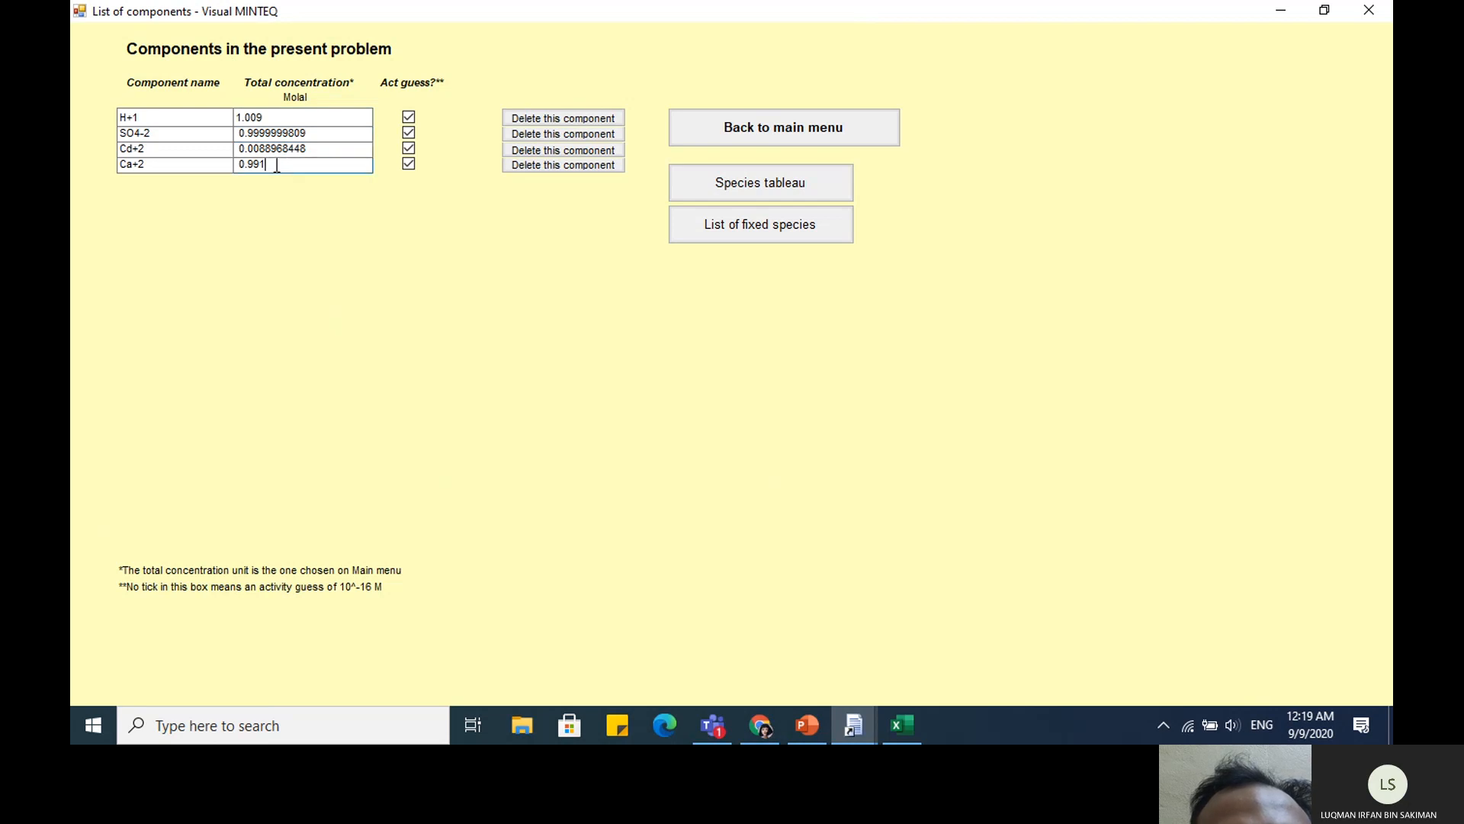
pyautogui.moveTo(276, 164); pyautogui.dragTo(223, 173)
pyautogui.click(325, 135)
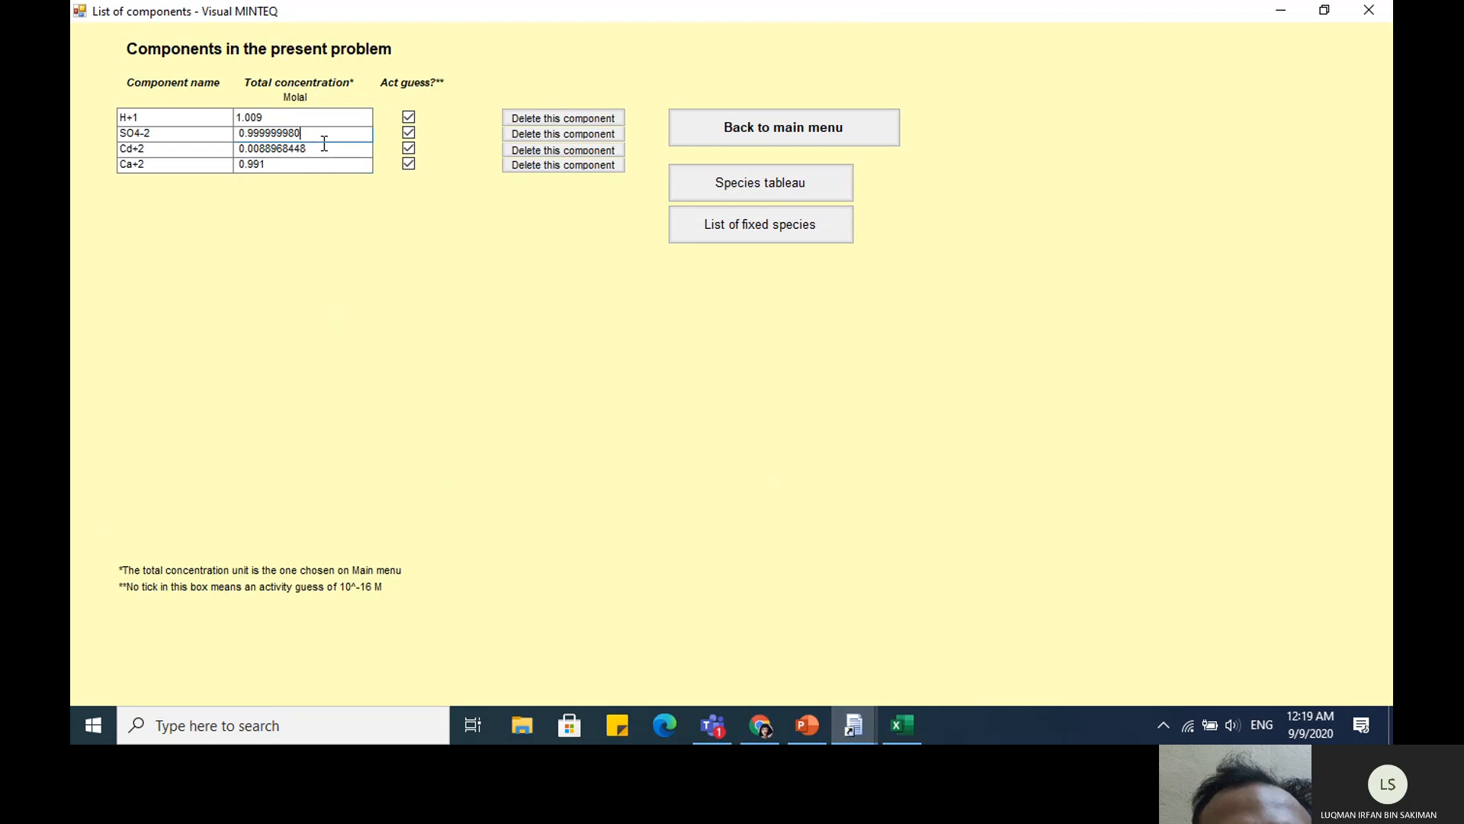
pyautogui.press('BackSpace')
pyautogui.press('BackSpace')
pyautogui.press('BackSpace')
pyautogui.press('BackSpace')
pyautogui.press('BackSpace')
pyautogui.press('BackSpace')
pyautogui.press('BackSpace')
pyautogui.press('BackSpace')
pyautogui.press('BackSpace')
pyautogui.press('BackSpace')
pyautogui.press('BackSpace')
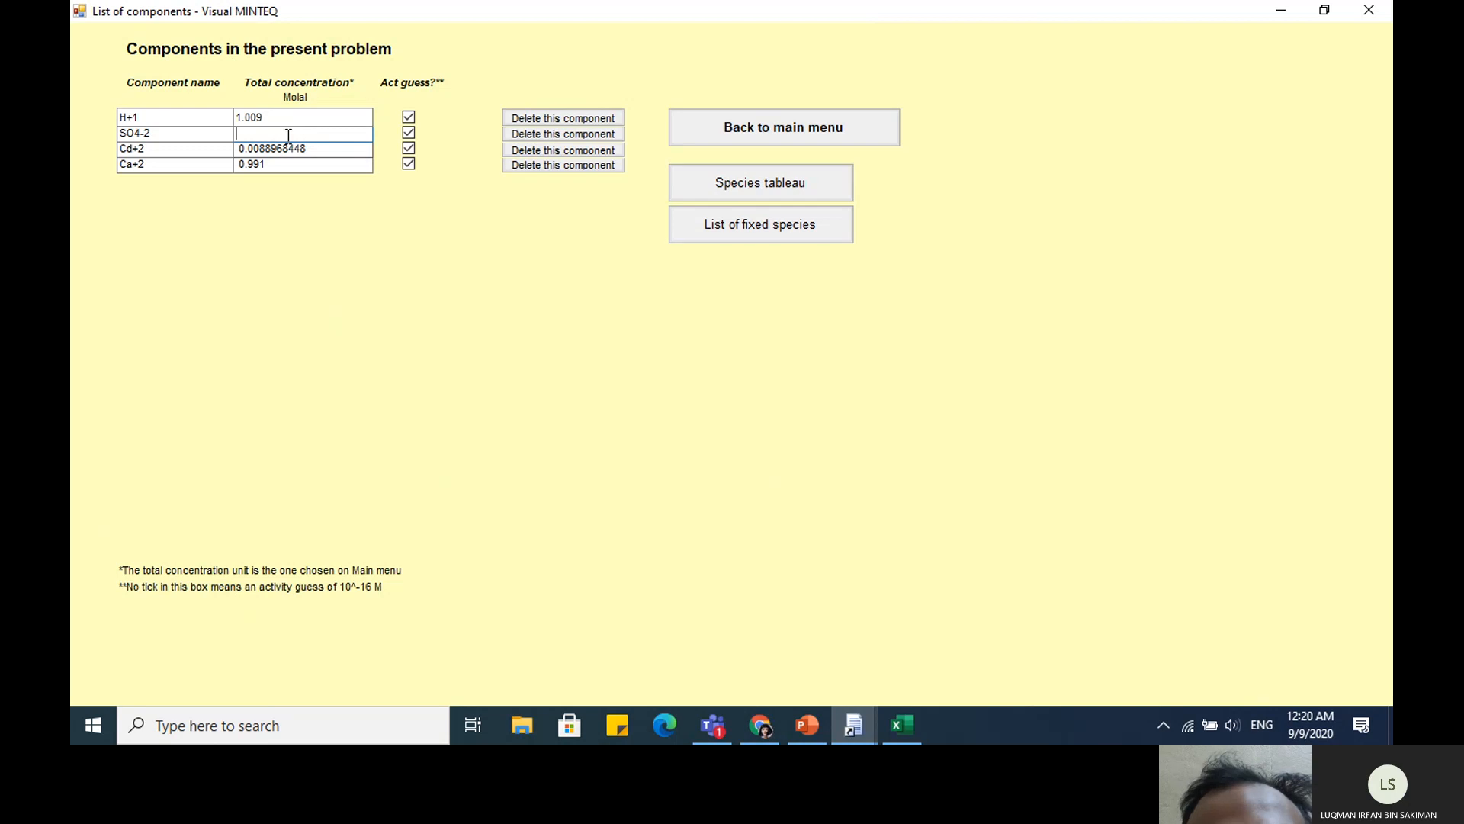
pyautogui.moveTo(272, 120); pyautogui.dragTo(232, 121)
pyautogui.click(258, 133)
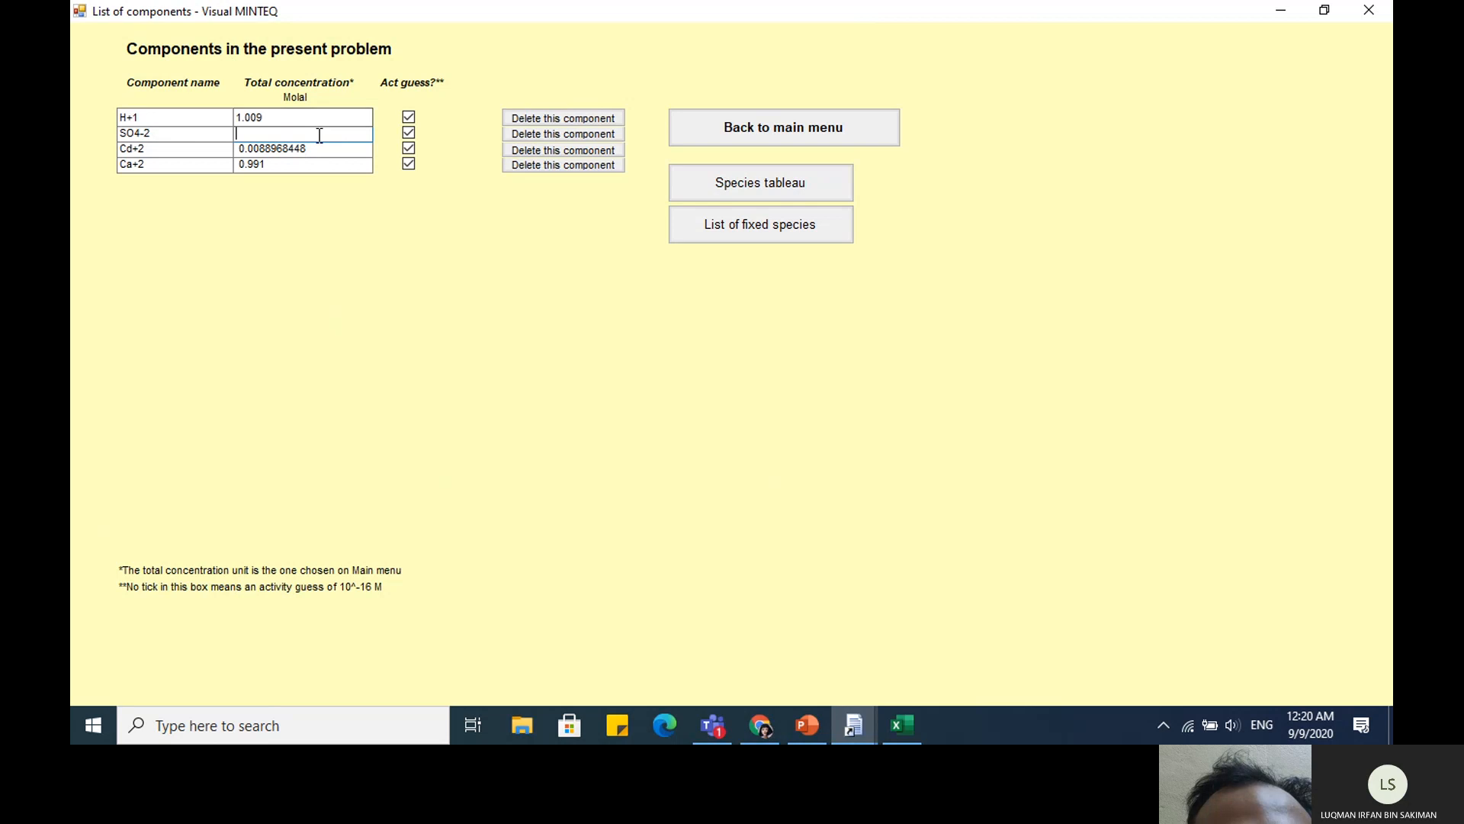
pyautogui.write('1')
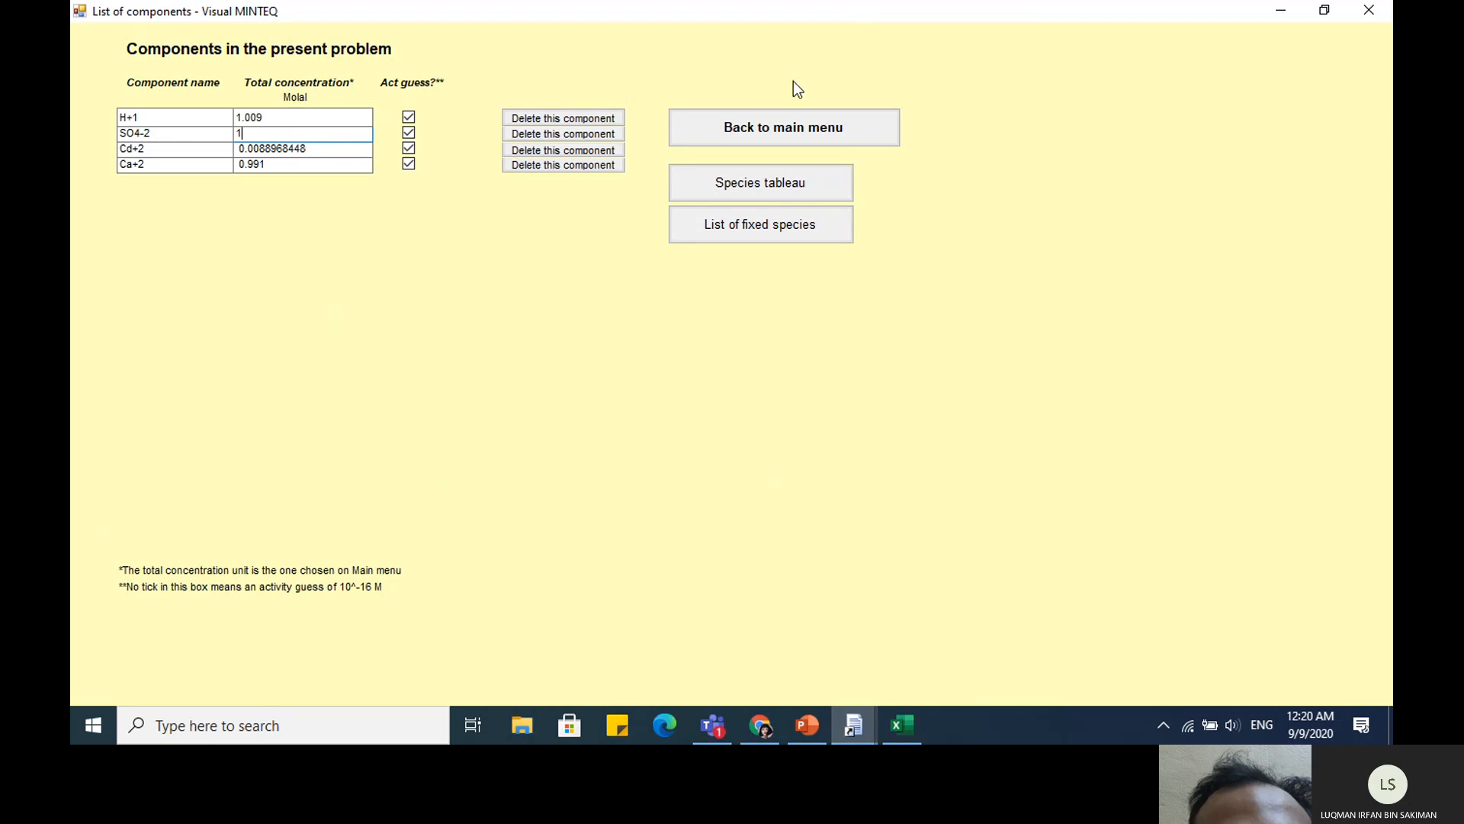
pyautogui.click(838, 144)
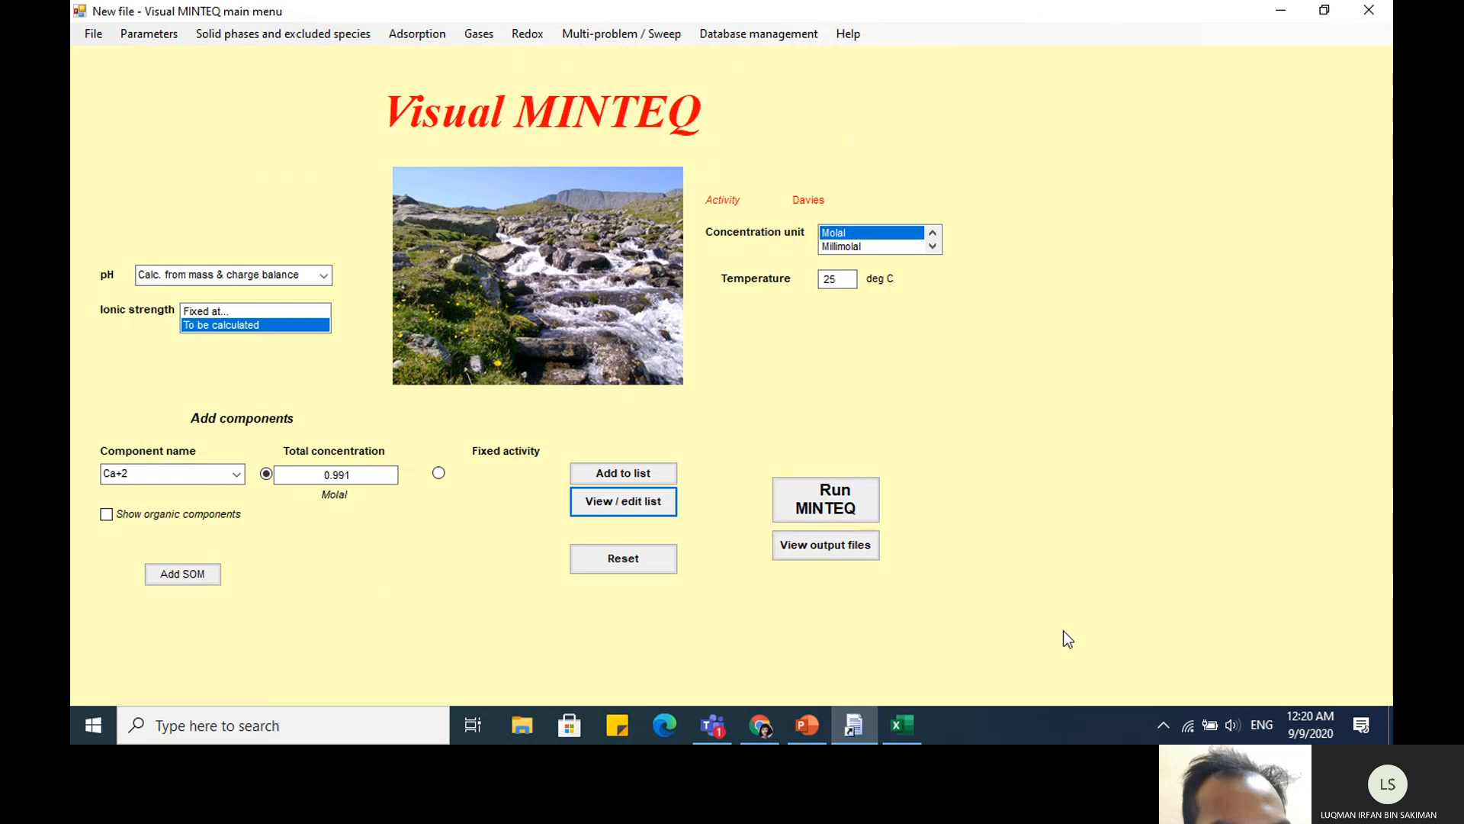
# Run MINTEQ on the calcium-treated wastewater and copy the calculated pH from the output
pyautogui.click(832, 507)
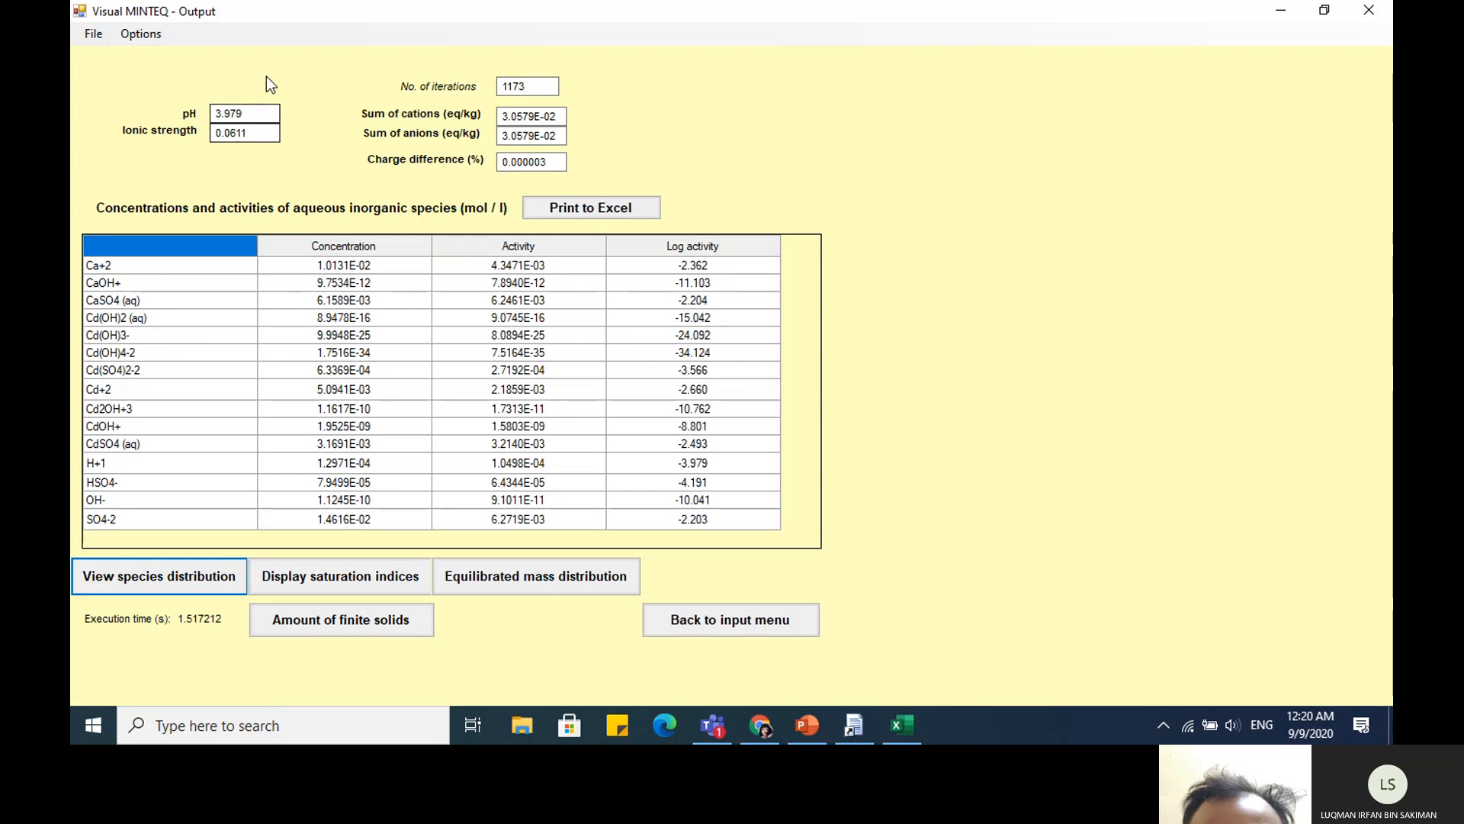
pyautogui.doubleClick(247, 114)
pyautogui.hotkey('ctrl', 'c')
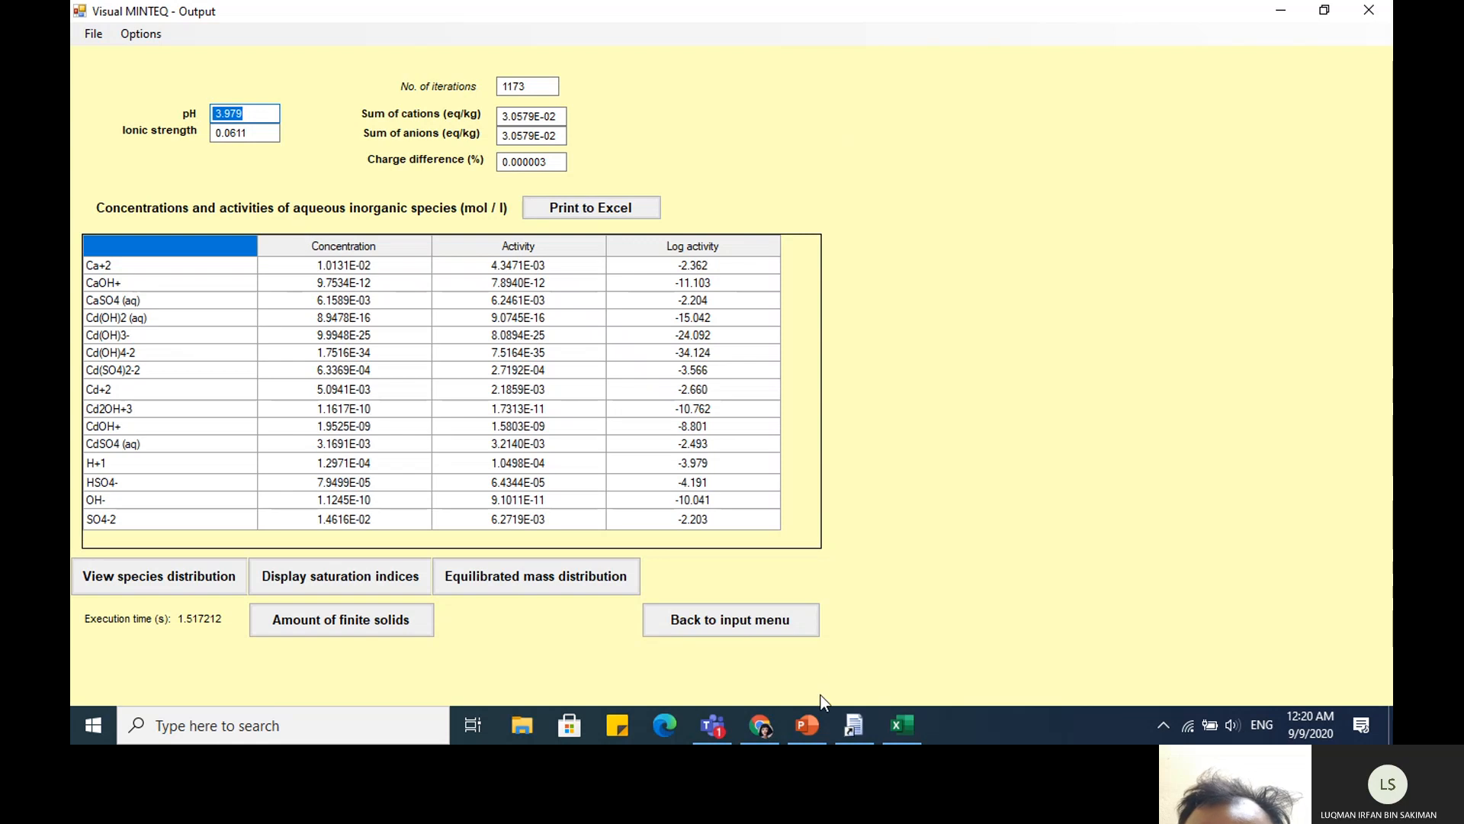
# Switch to the Excel workbook and enter the heading "after addition of 0.991 Ca(OH)2" in cell J1
pyautogui.click(900, 727)
pyautogui.click(929, 215)
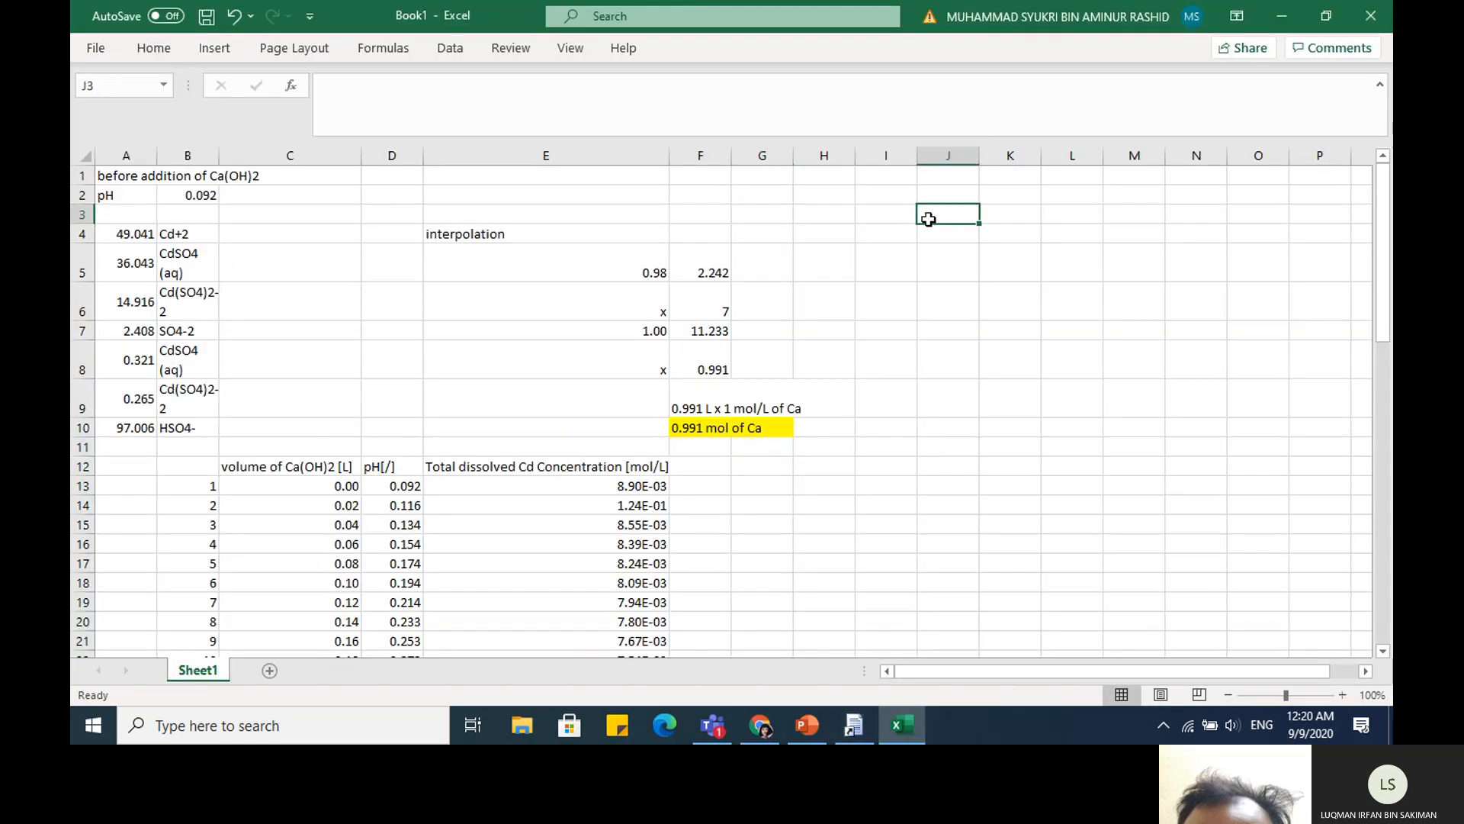
pyautogui.click(949, 200)
pyautogui.click(953, 179)
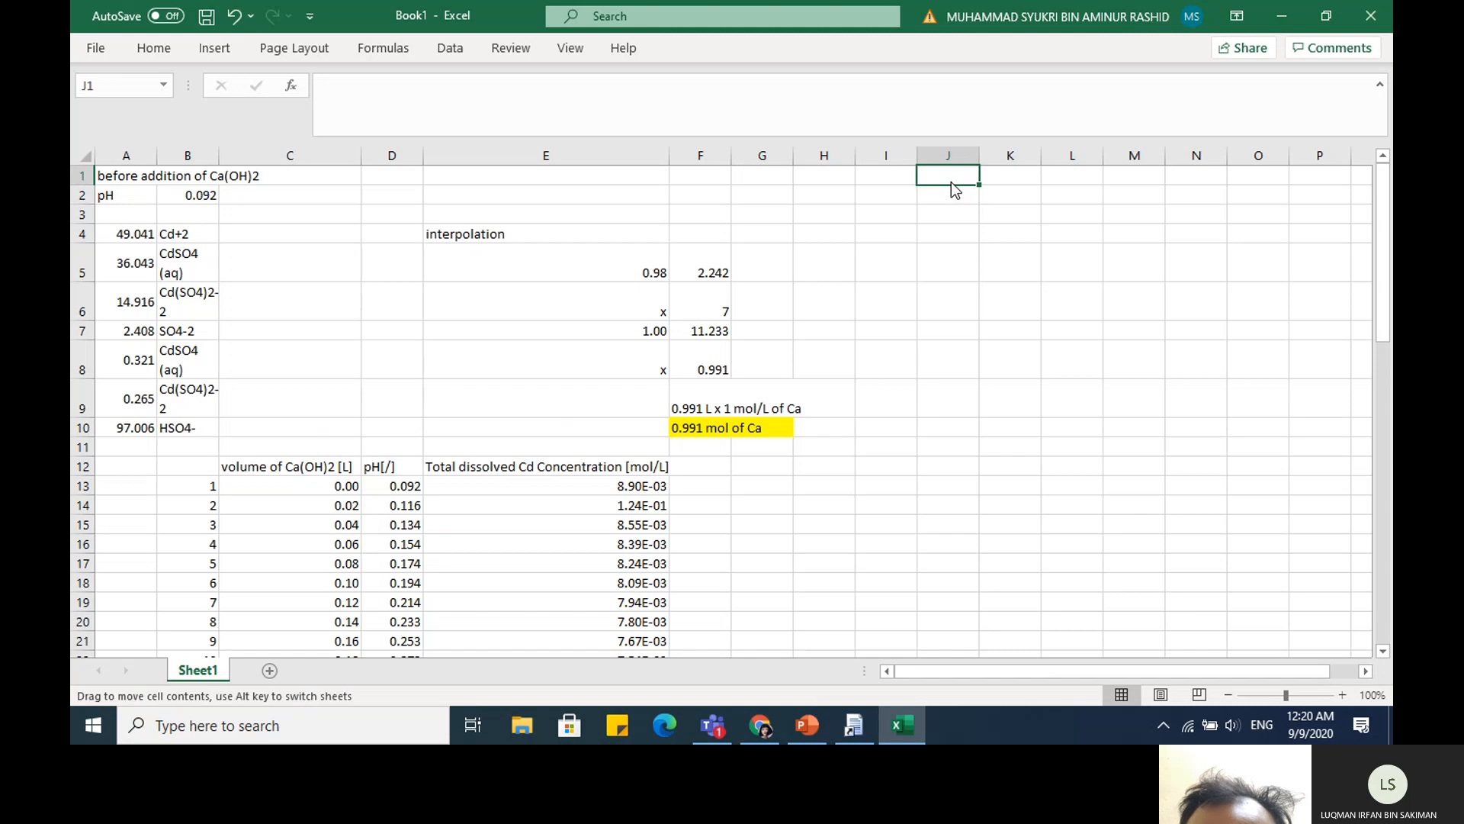
pyautogui.write('af')
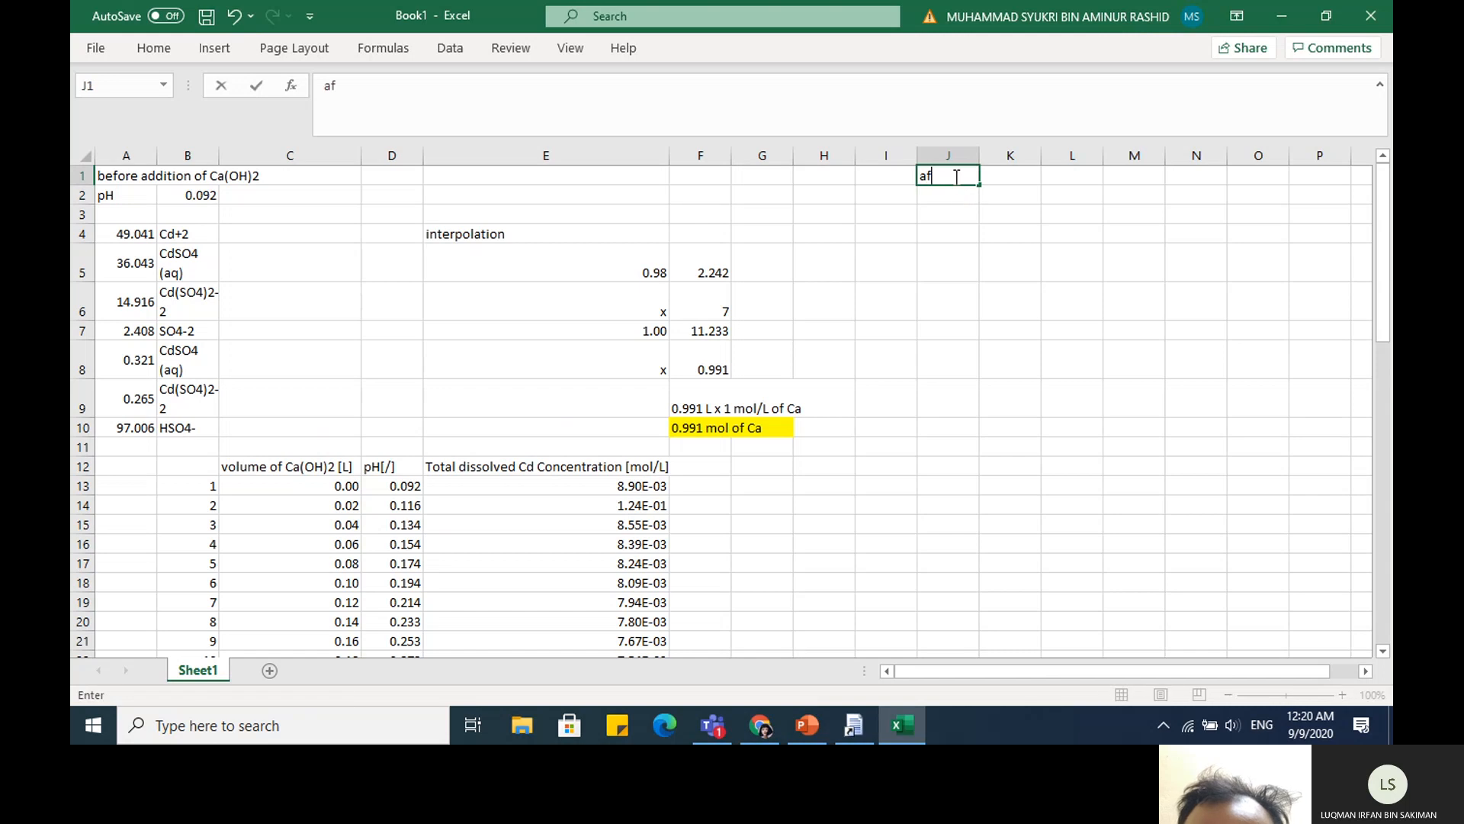
pyautogui.write('ter ad')
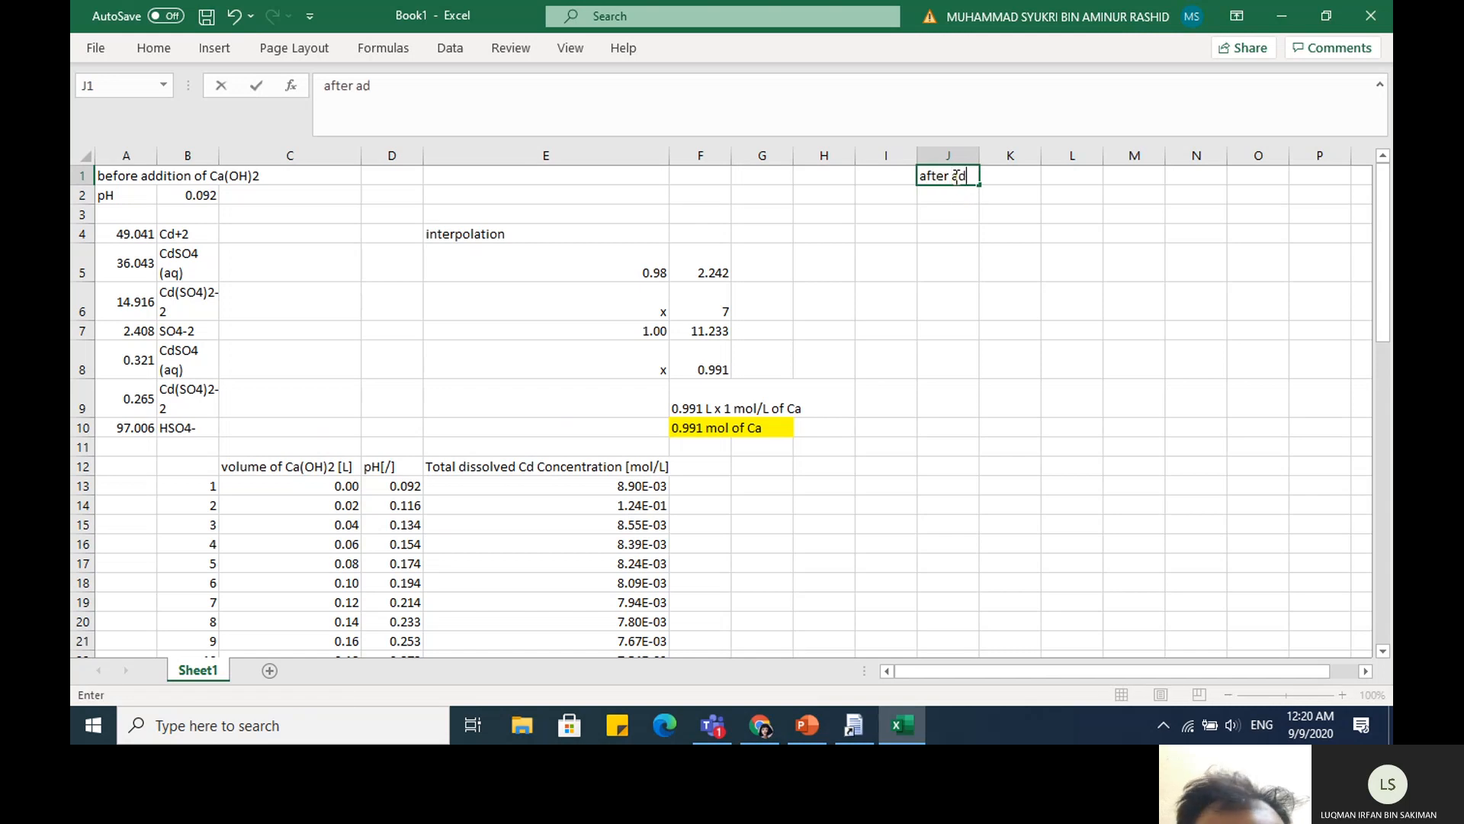
pyautogui.write('dition')
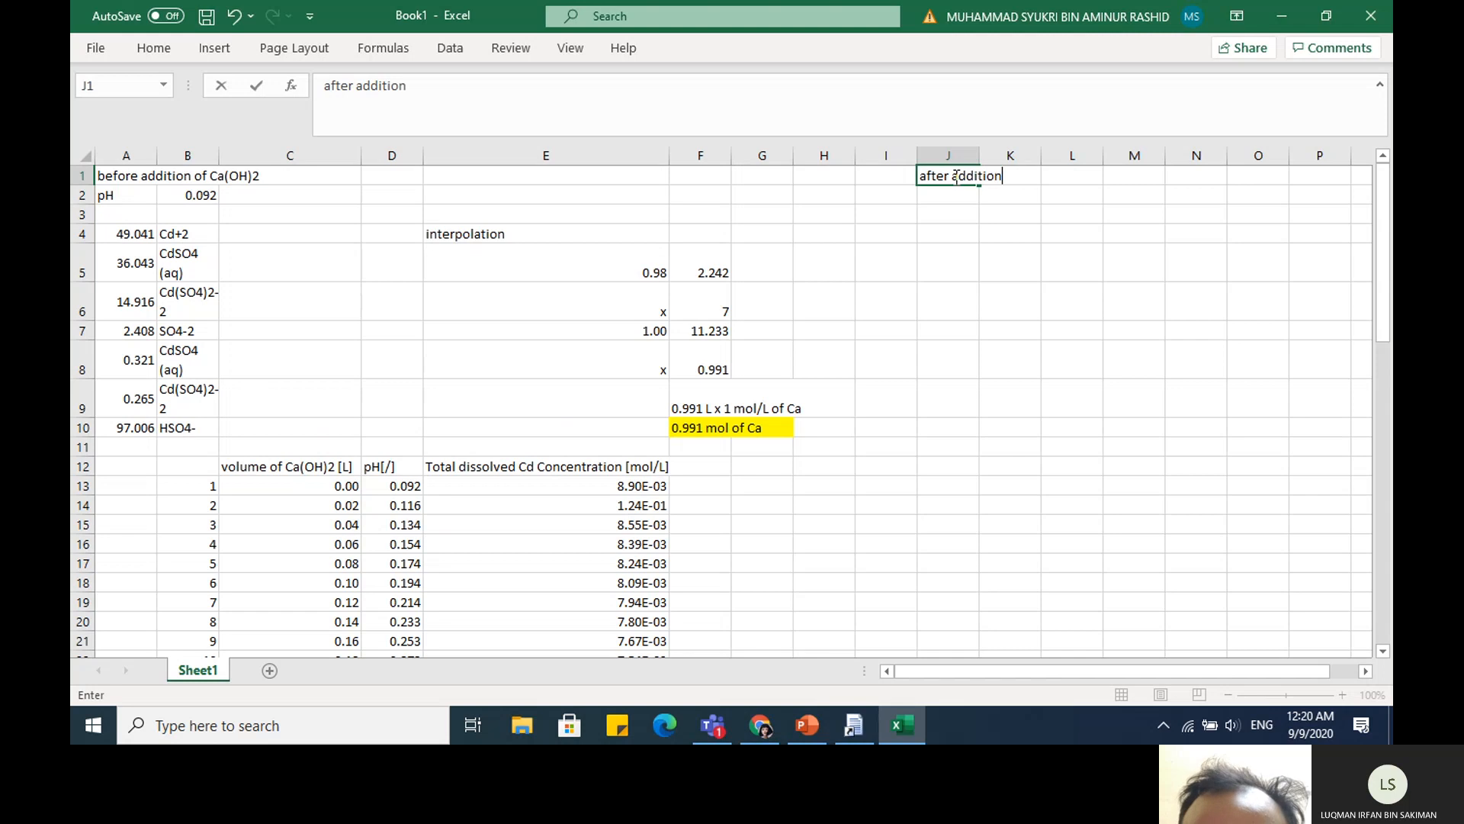
pyautogui.write(' of 0')
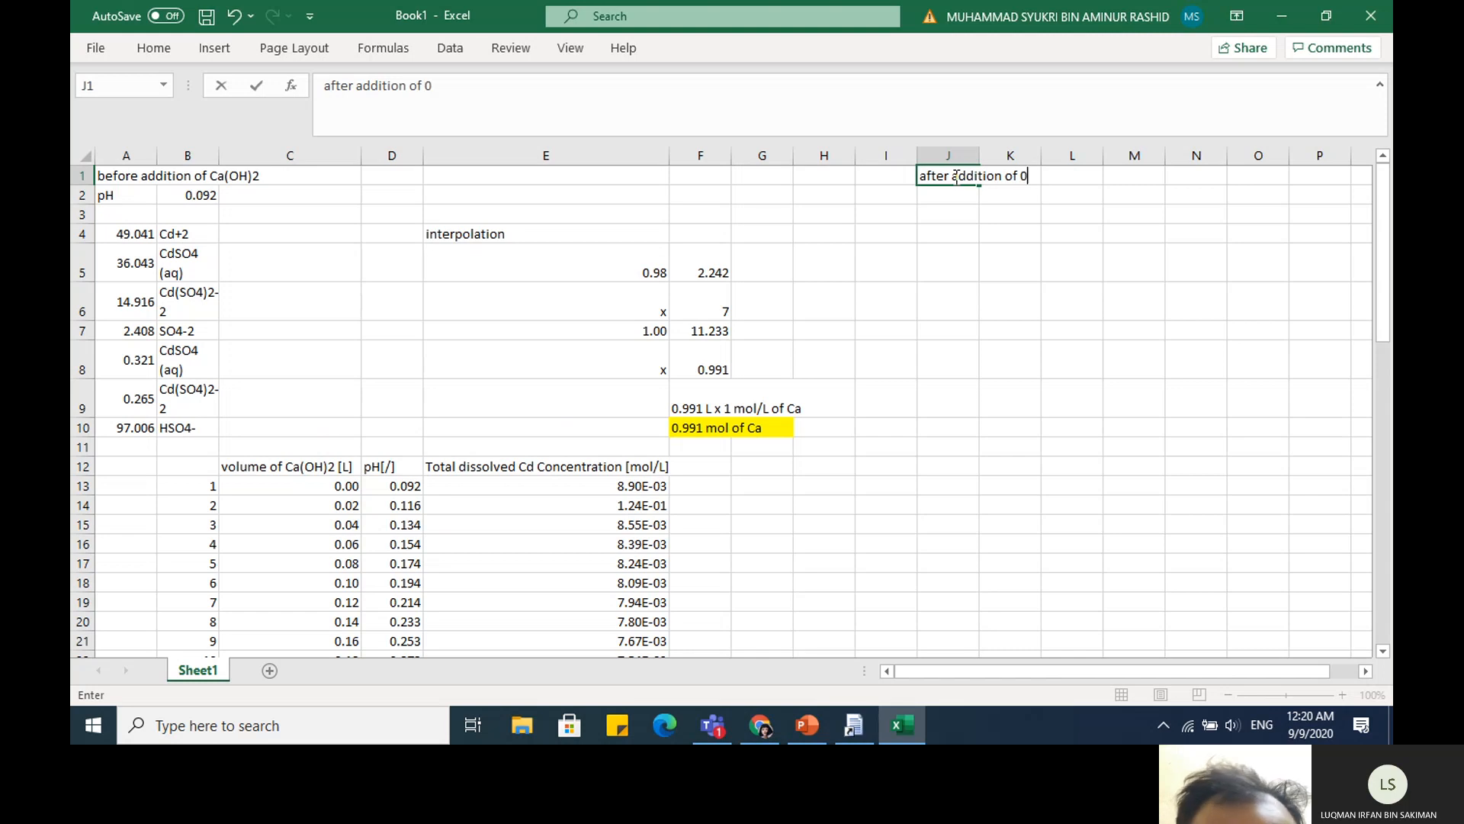
pyautogui.write('.99')
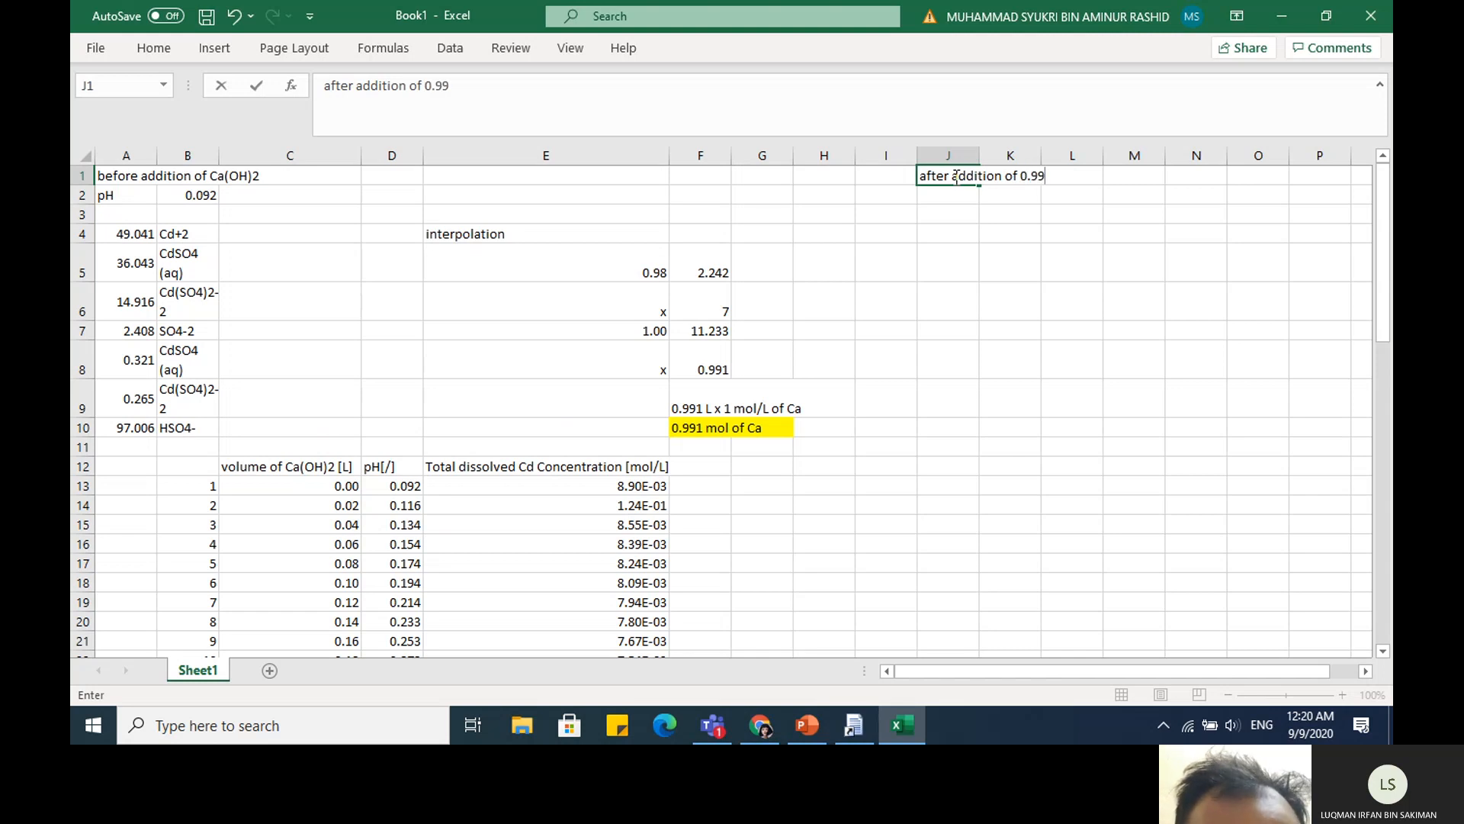
pyautogui.write('1')
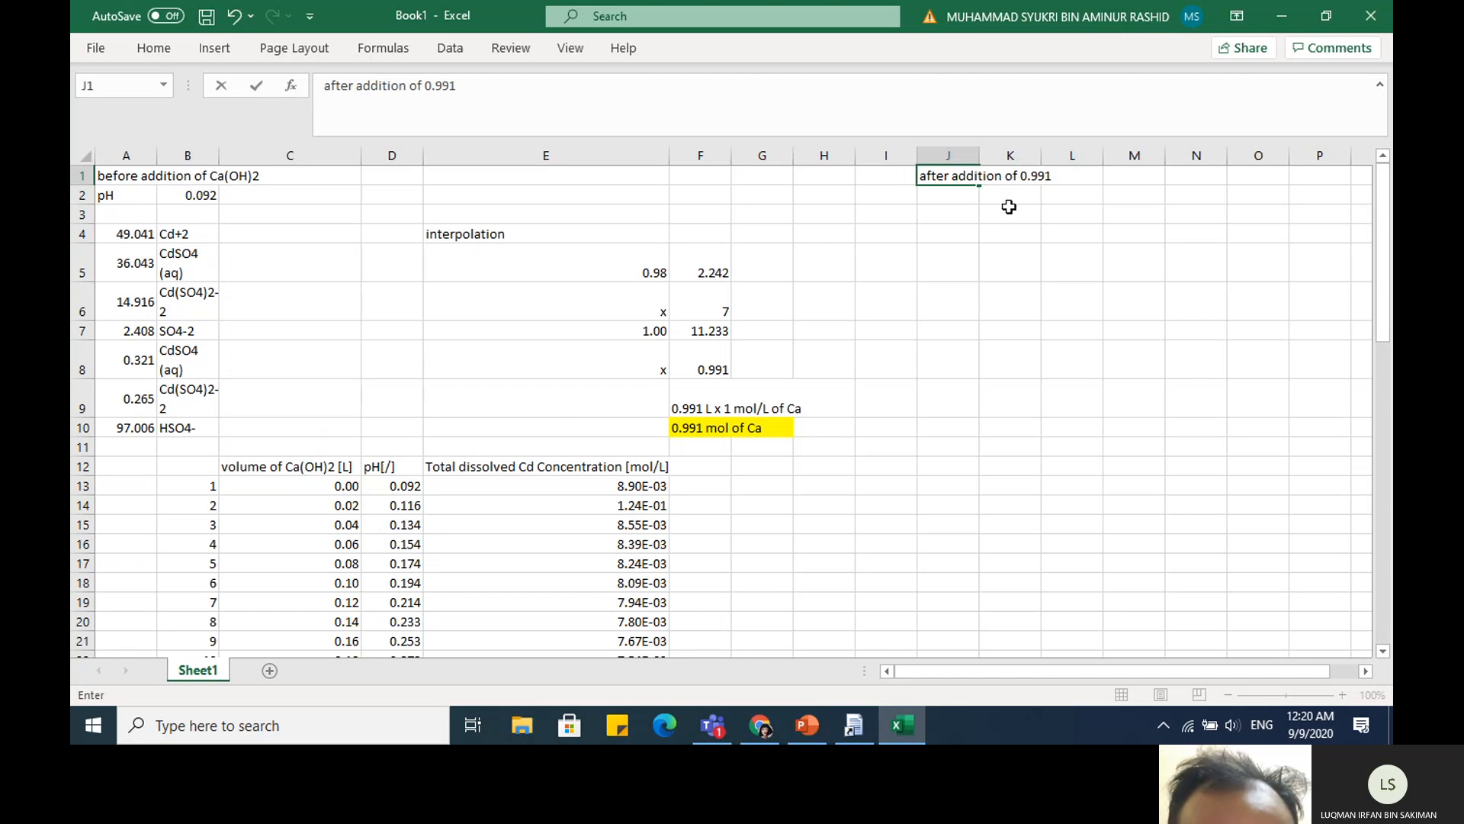
pyautogui.write('Ca(')
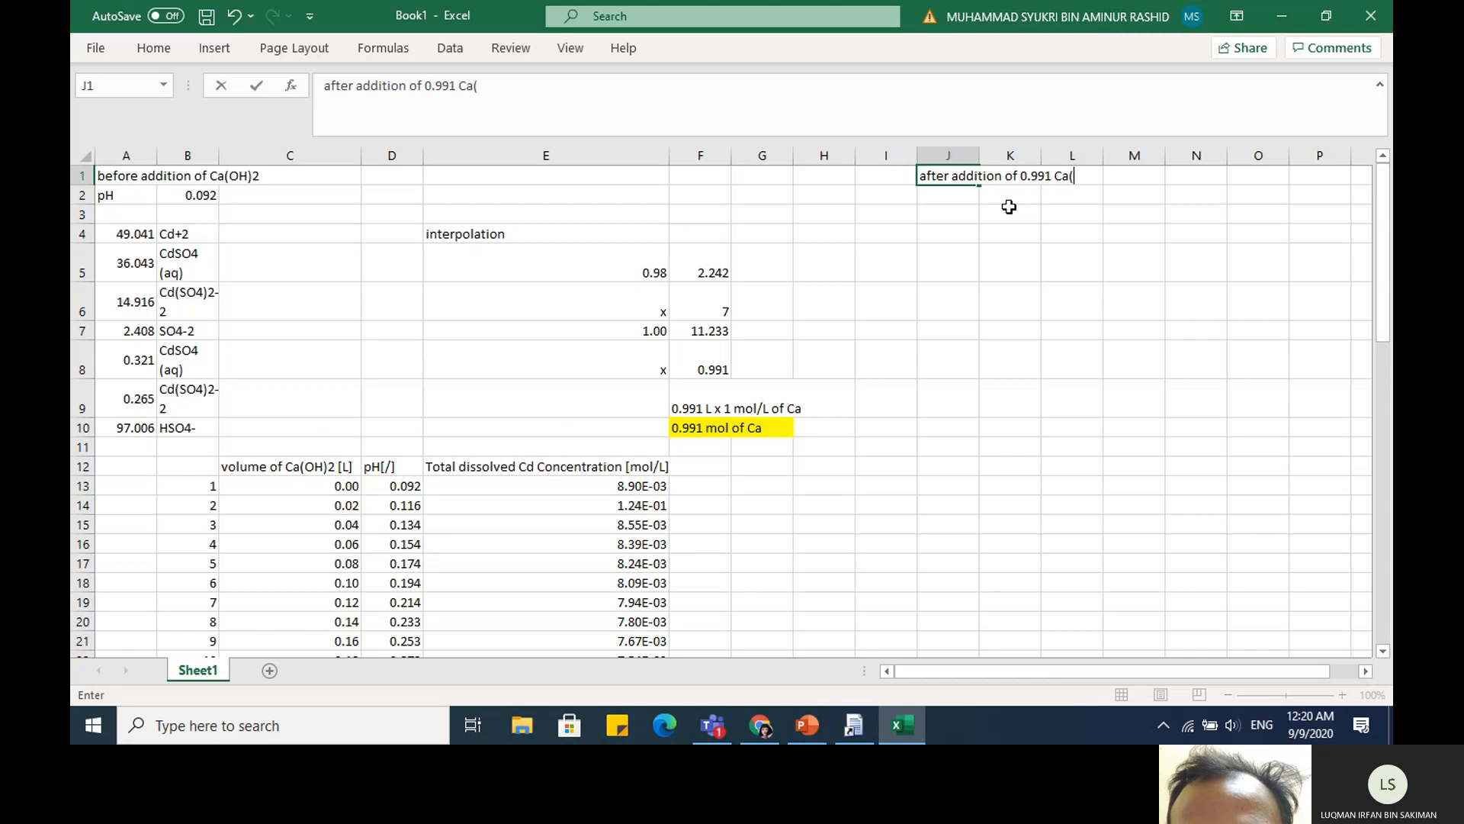
pyautogui.write('OH)')
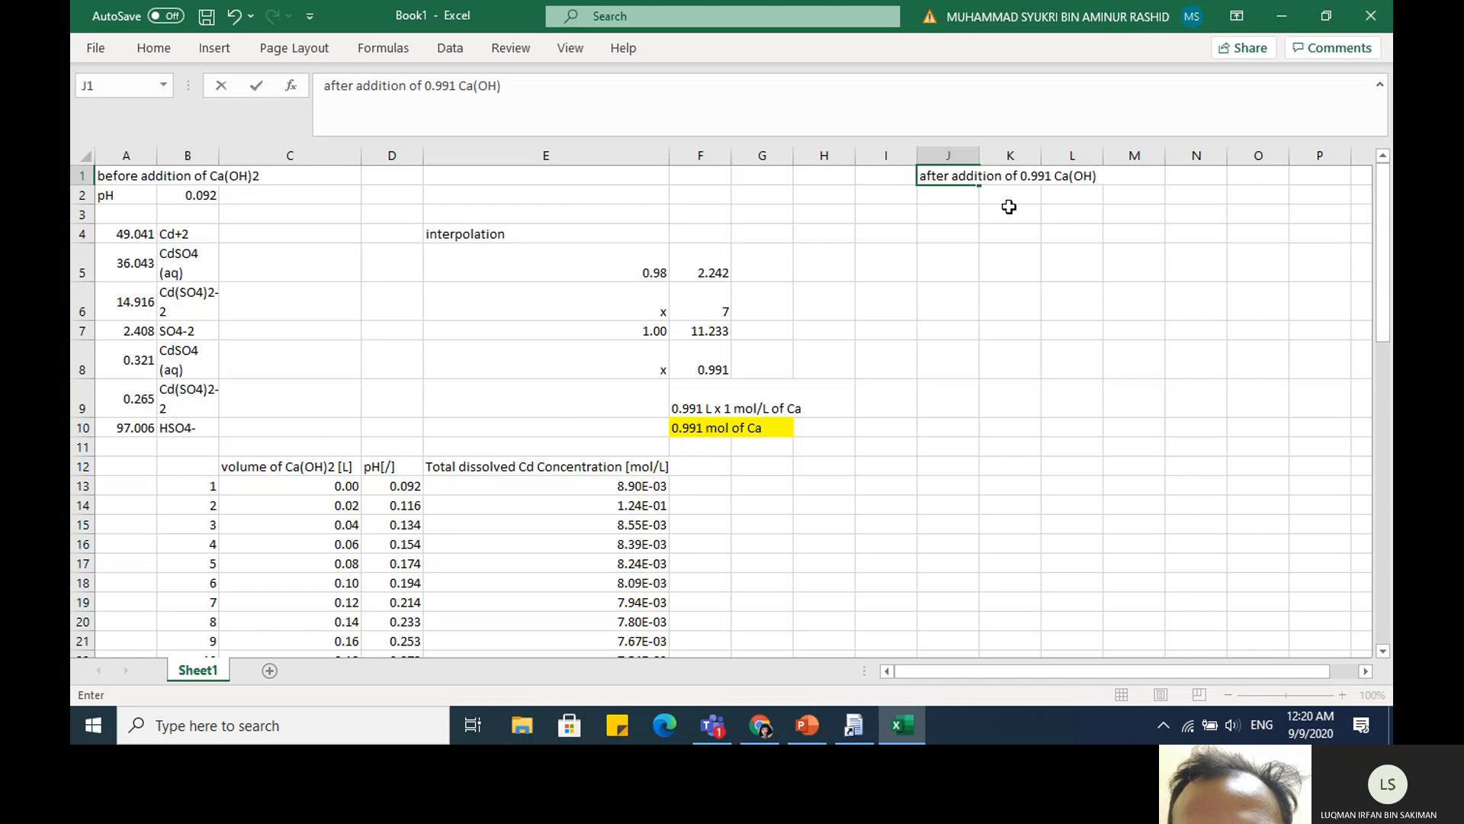
pyautogui.write('2')
pyautogui.click(952, 202)
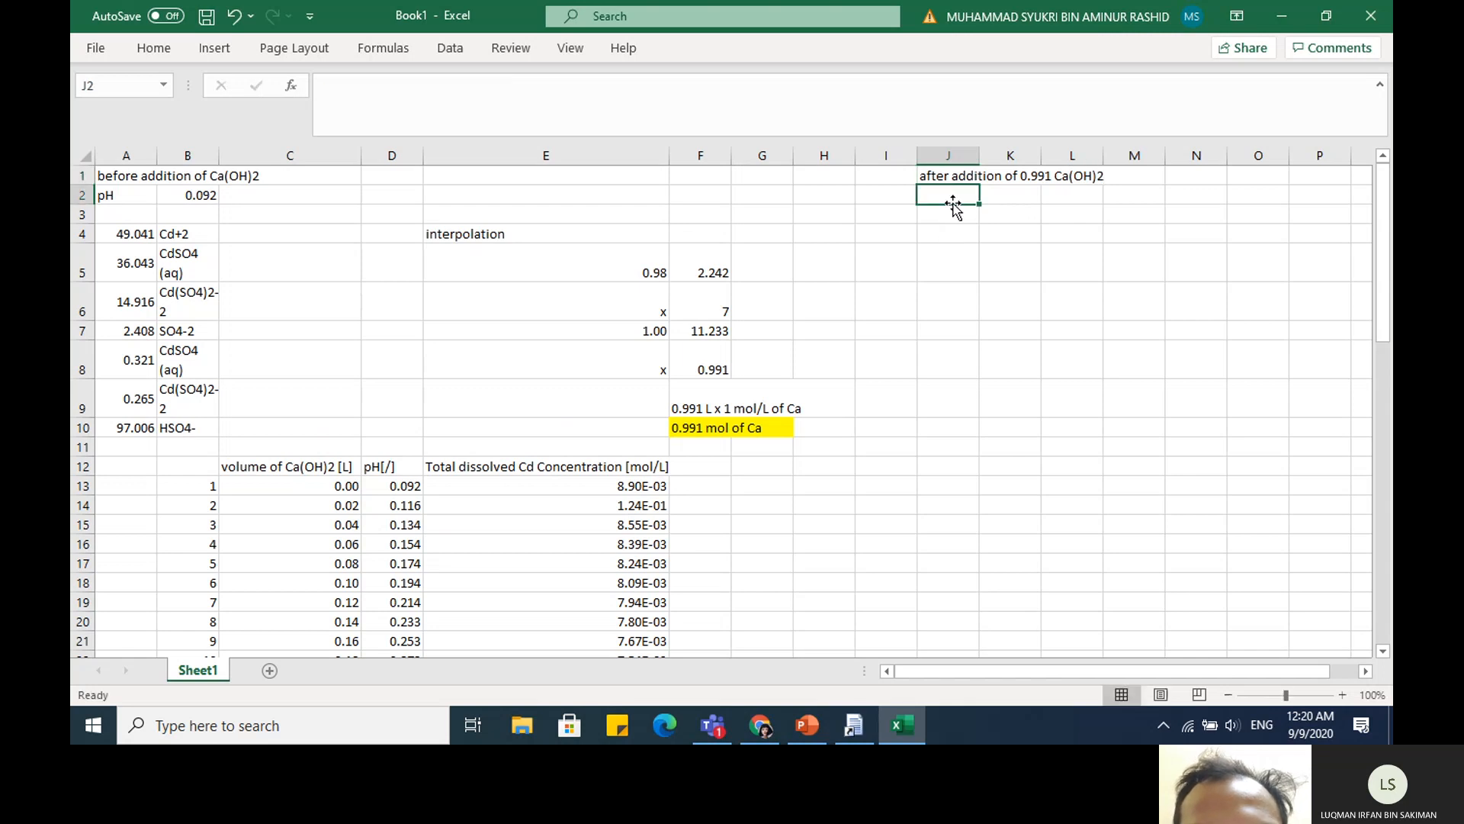
# Label cell J2 "pH" and paste the copied value 3.979 into cell K2
pyautogui.write('pH')
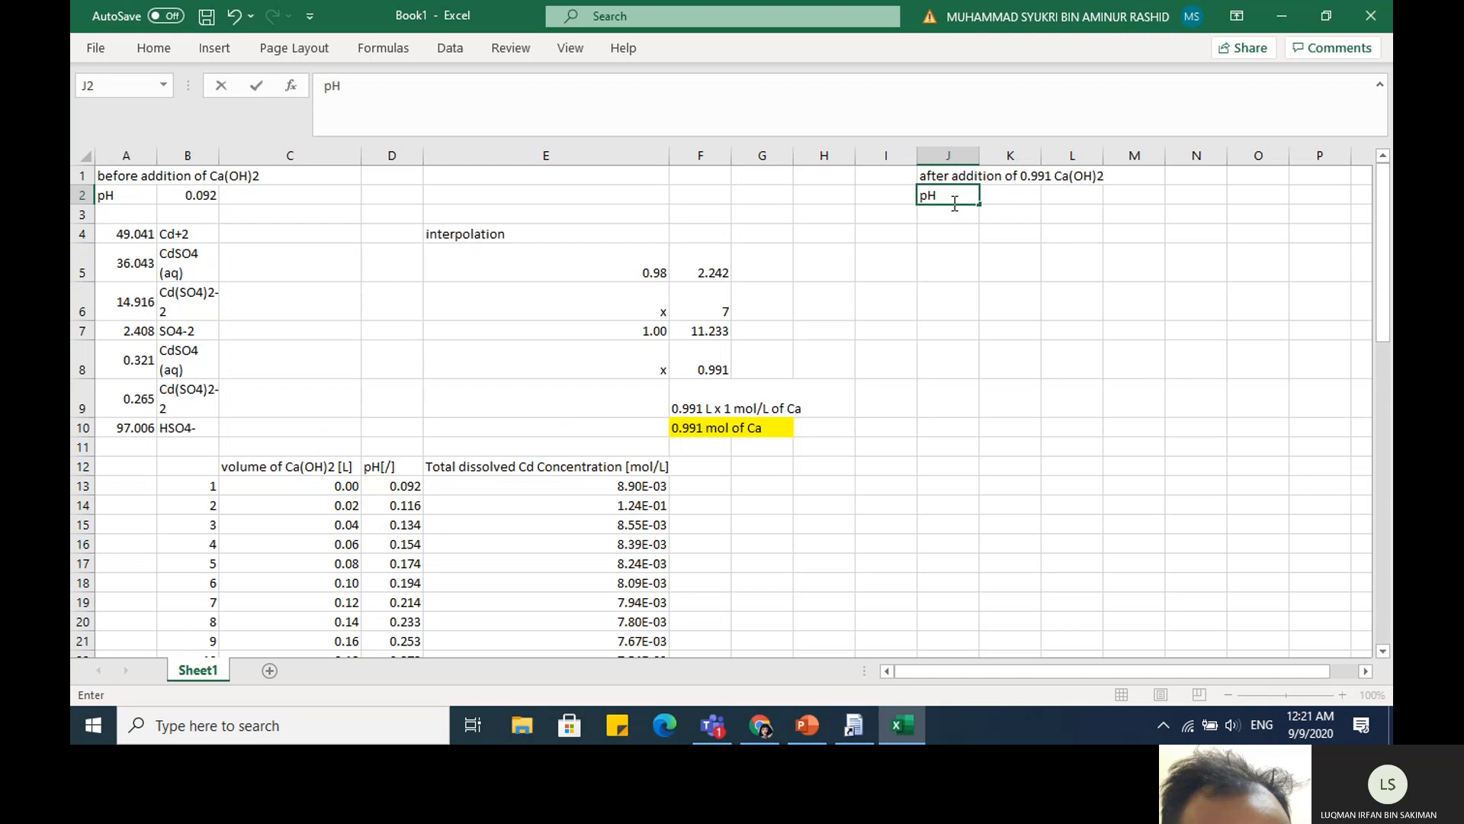
pyautogui.click(1002, 195)
pyautogui.hotkey('ctrl', 'v')
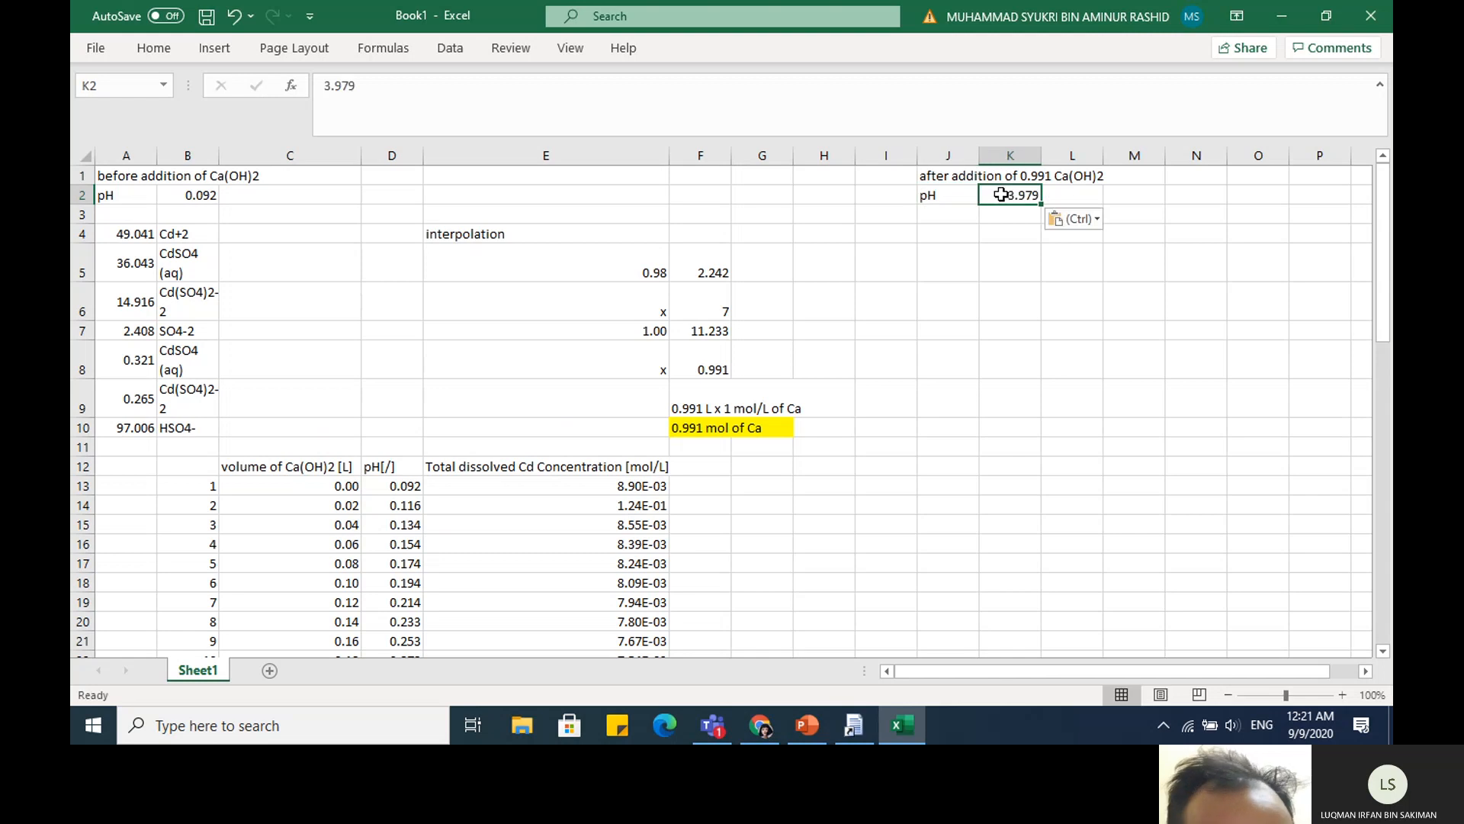
pyautogui.click(973, 228)
pyautogui.click(967, 214)
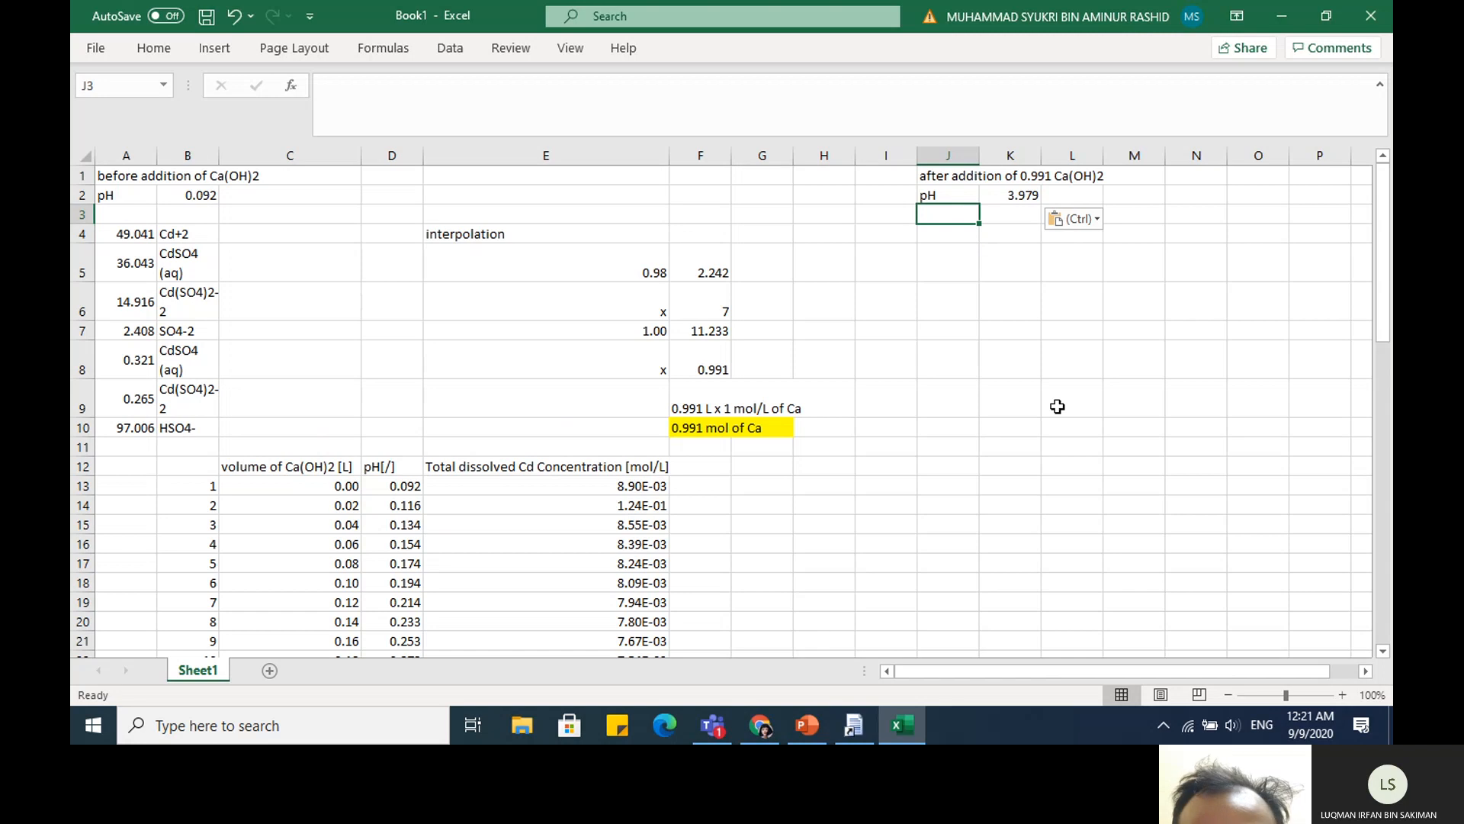
# Switch to Visual MINTEQ, display the saturation indices for minerals, and examine the Gypsum entry
pyautogui.click(854, 724)
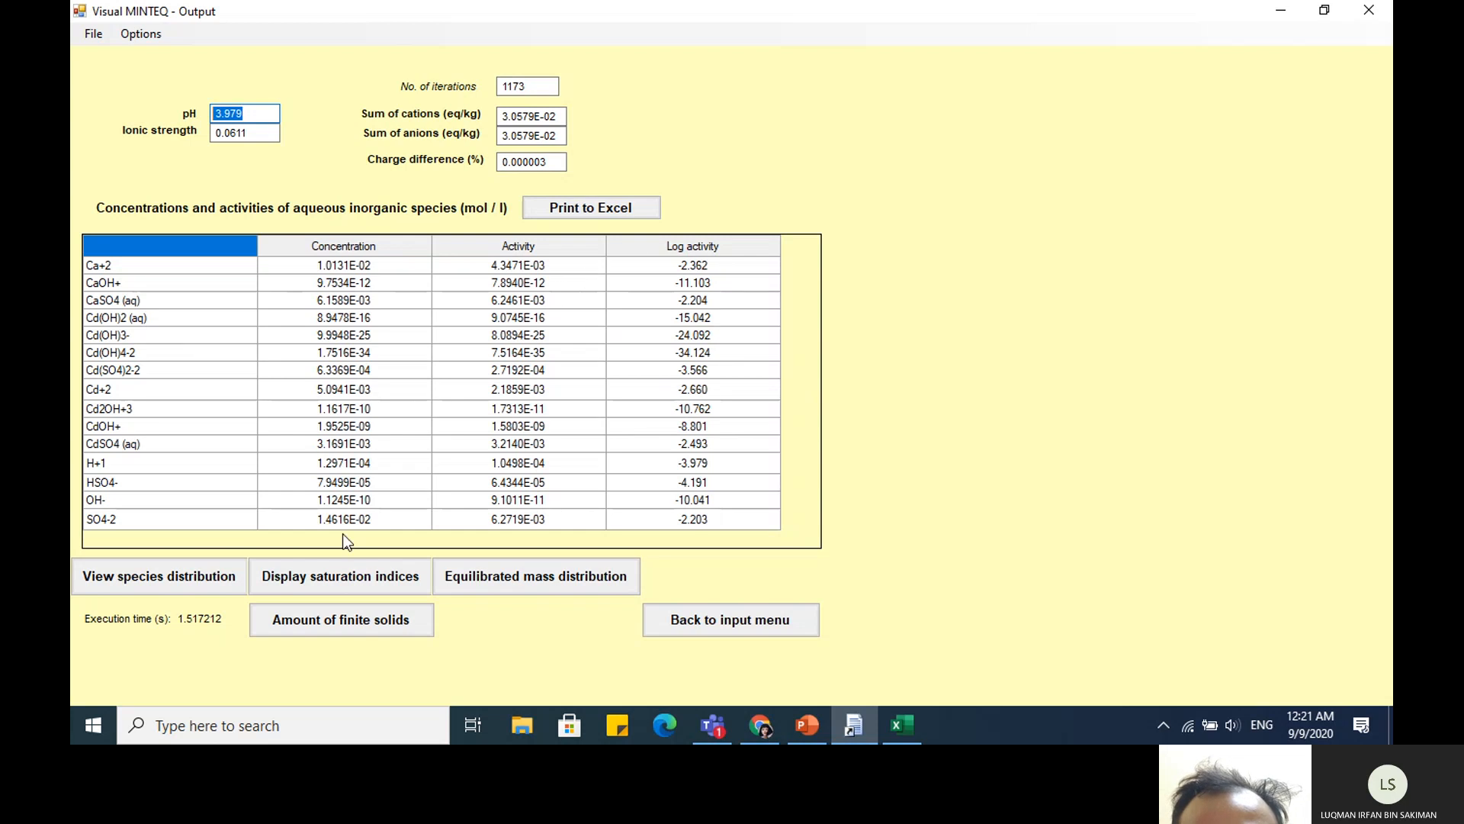
pyautogui.click(330, 576)
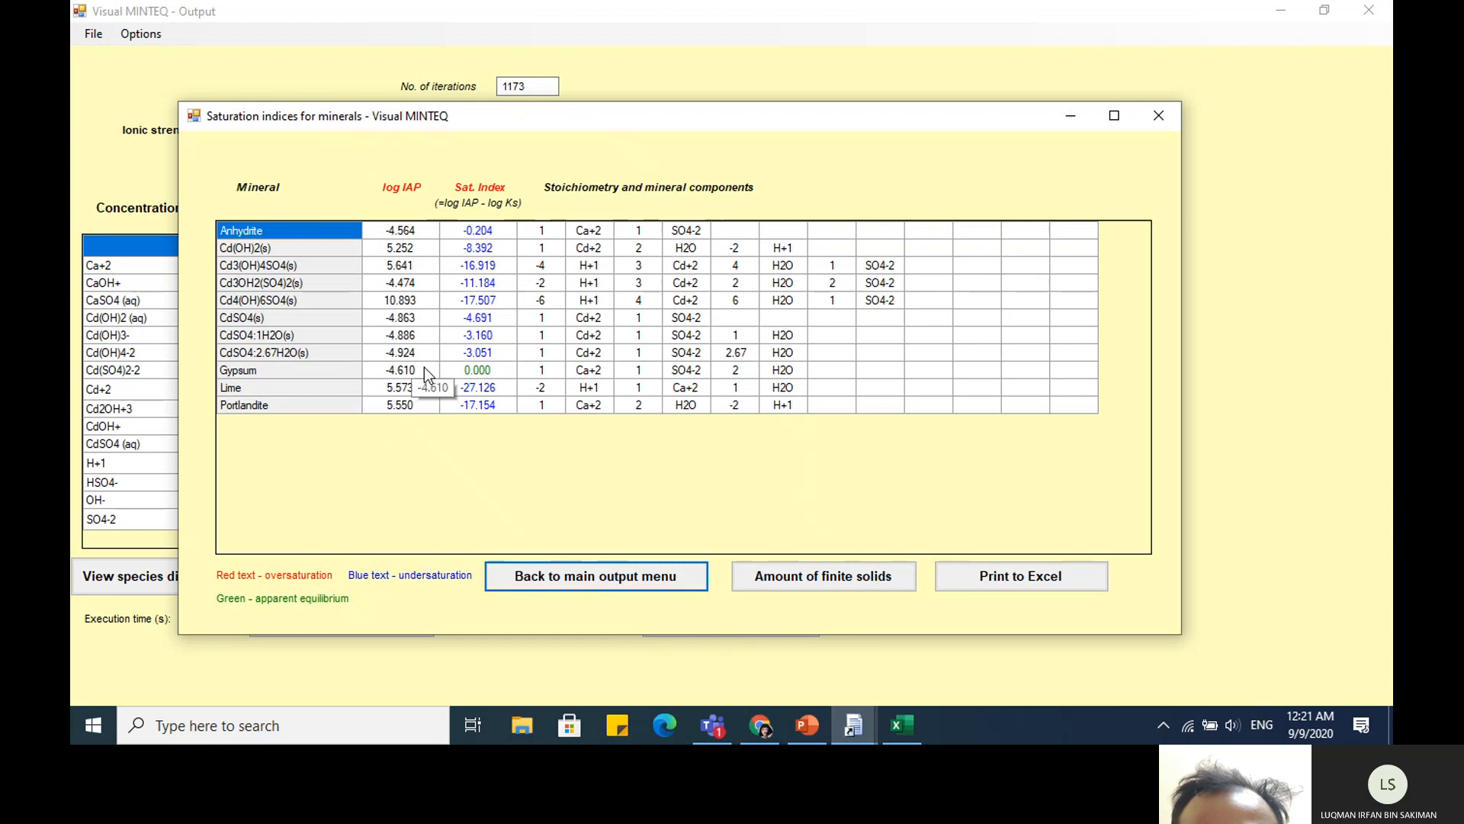
pyautogui.click(347, 373)
pyautogui.click(347, 374)
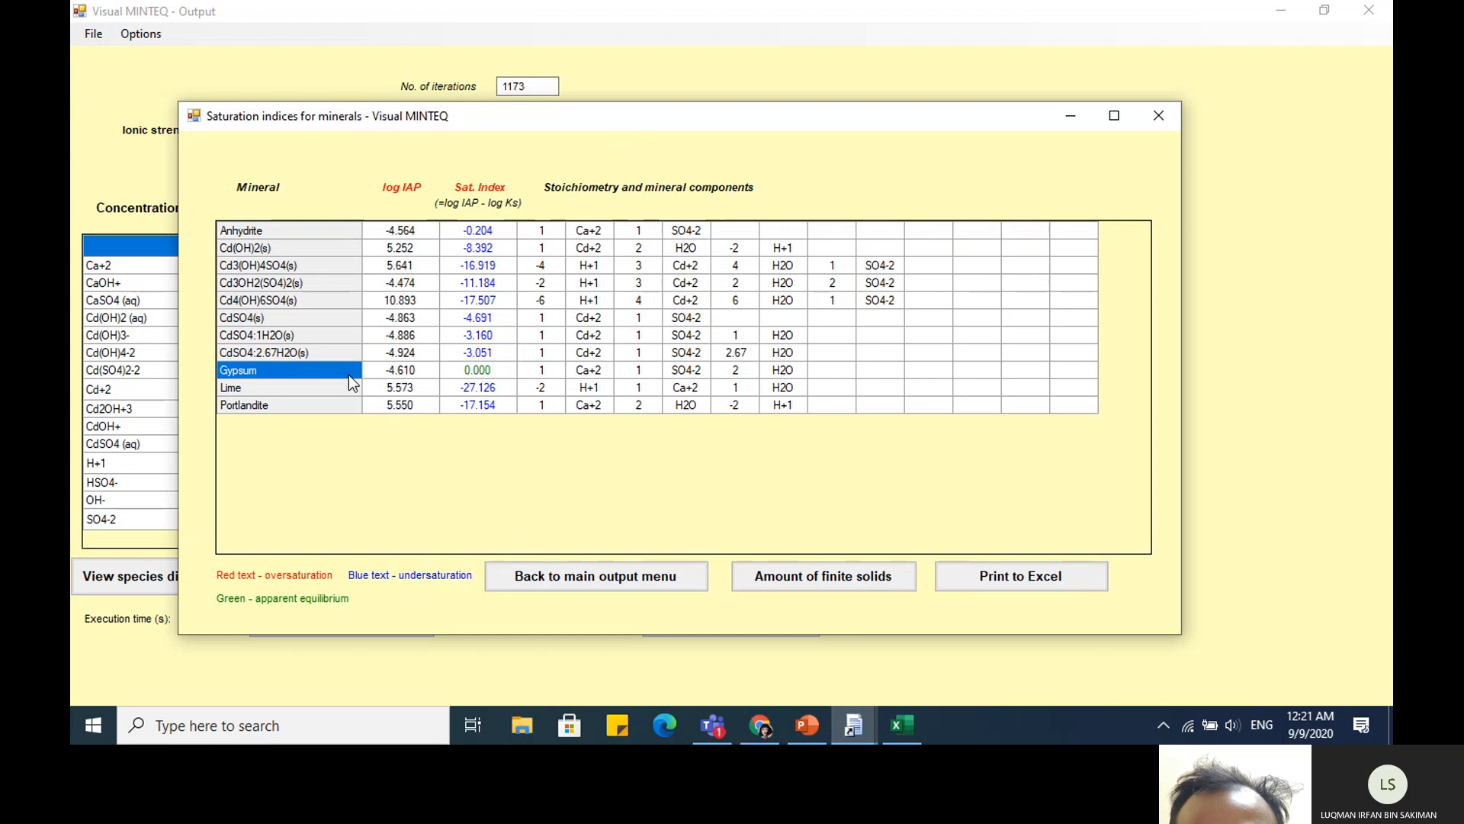
# Copy the Gypsum row with its equilibrium amount from the finite solids list and paste it into cells J3:K3 of the Excel workbook
pyautogui.click(739, 578)
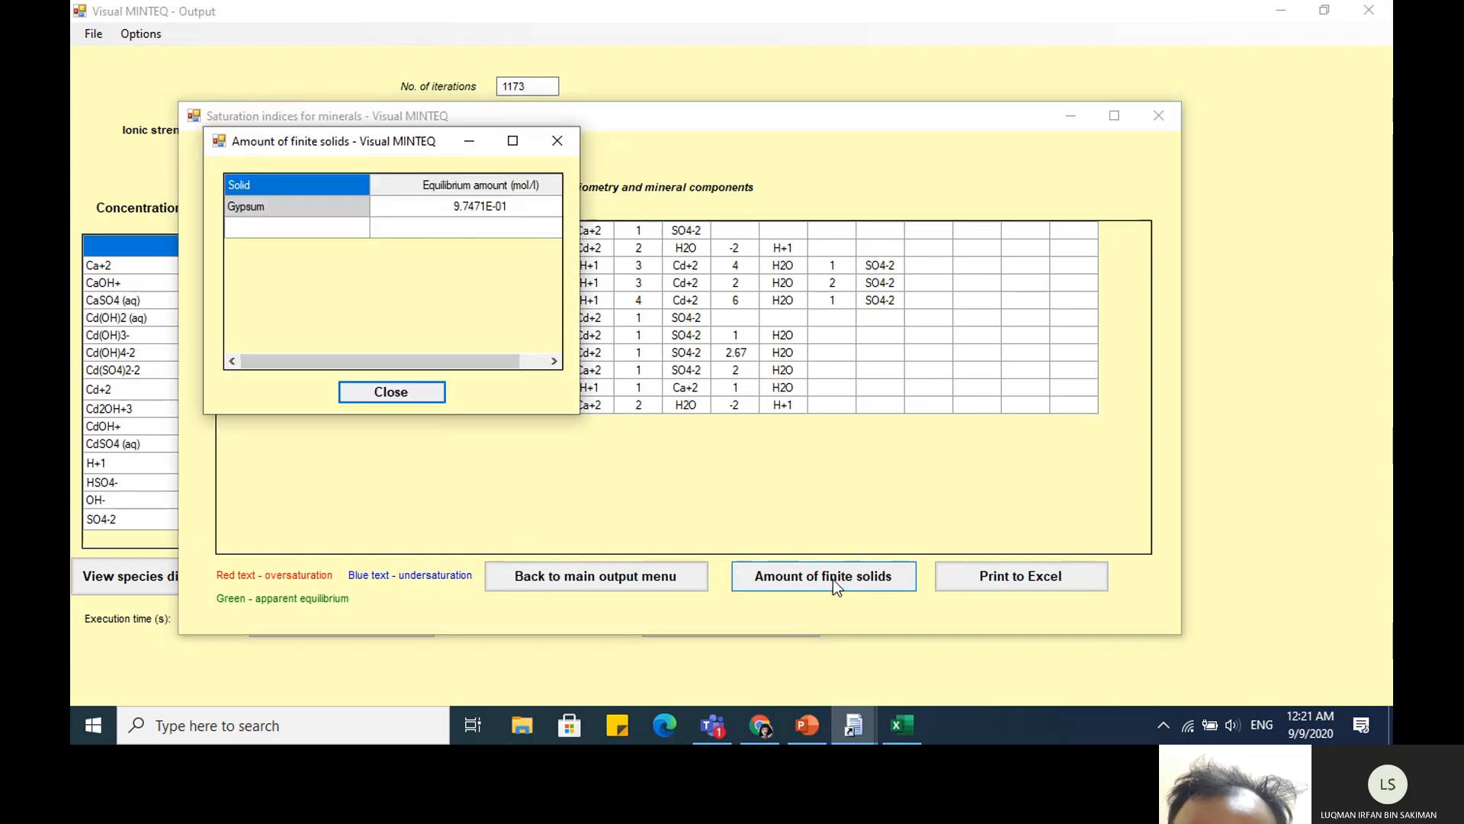
pyautogui.click(348, 209)
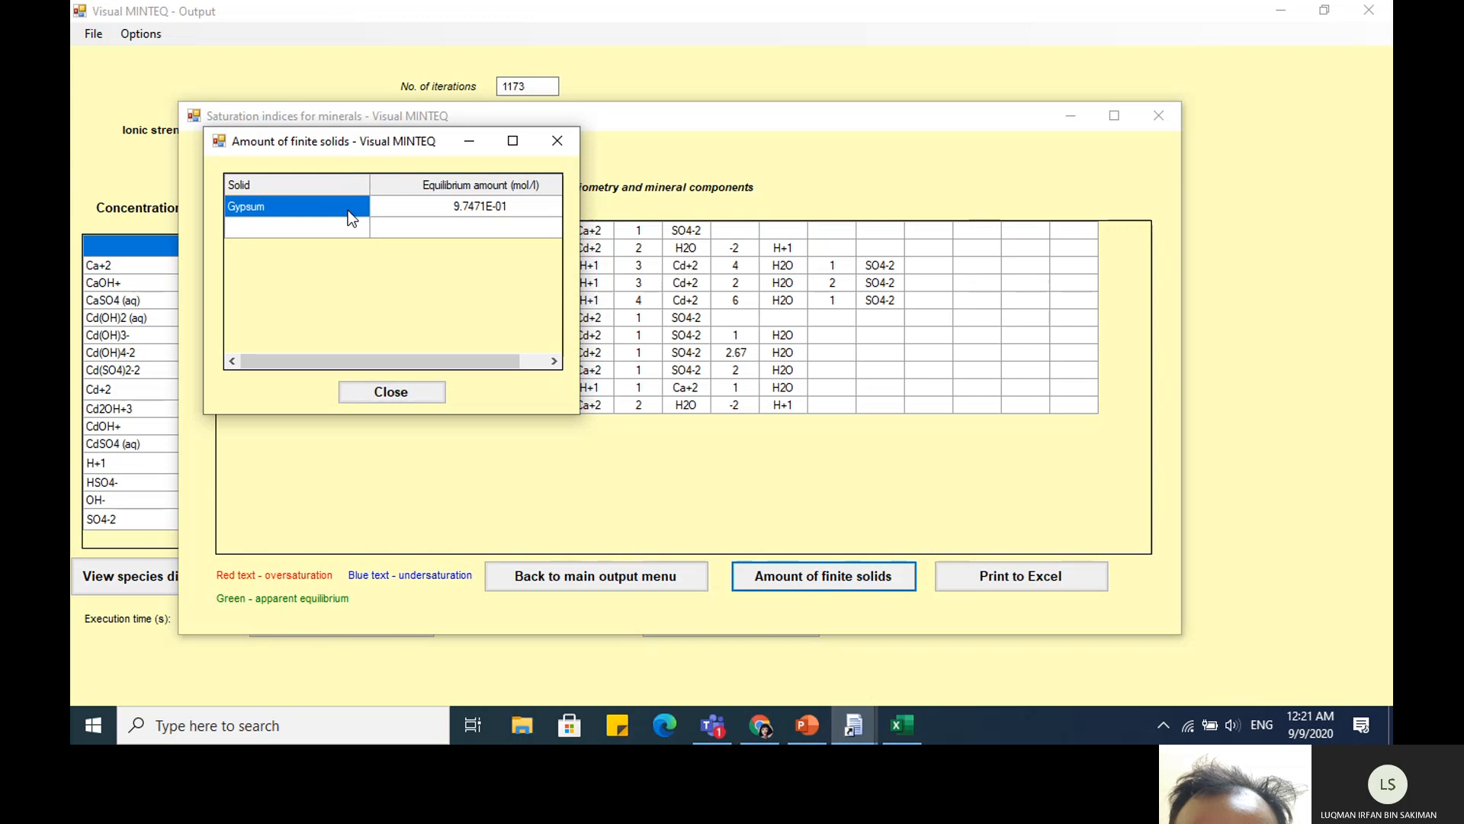
pyautogui.moveTo(349, 207); pyautogui.dragTo(403, 209)
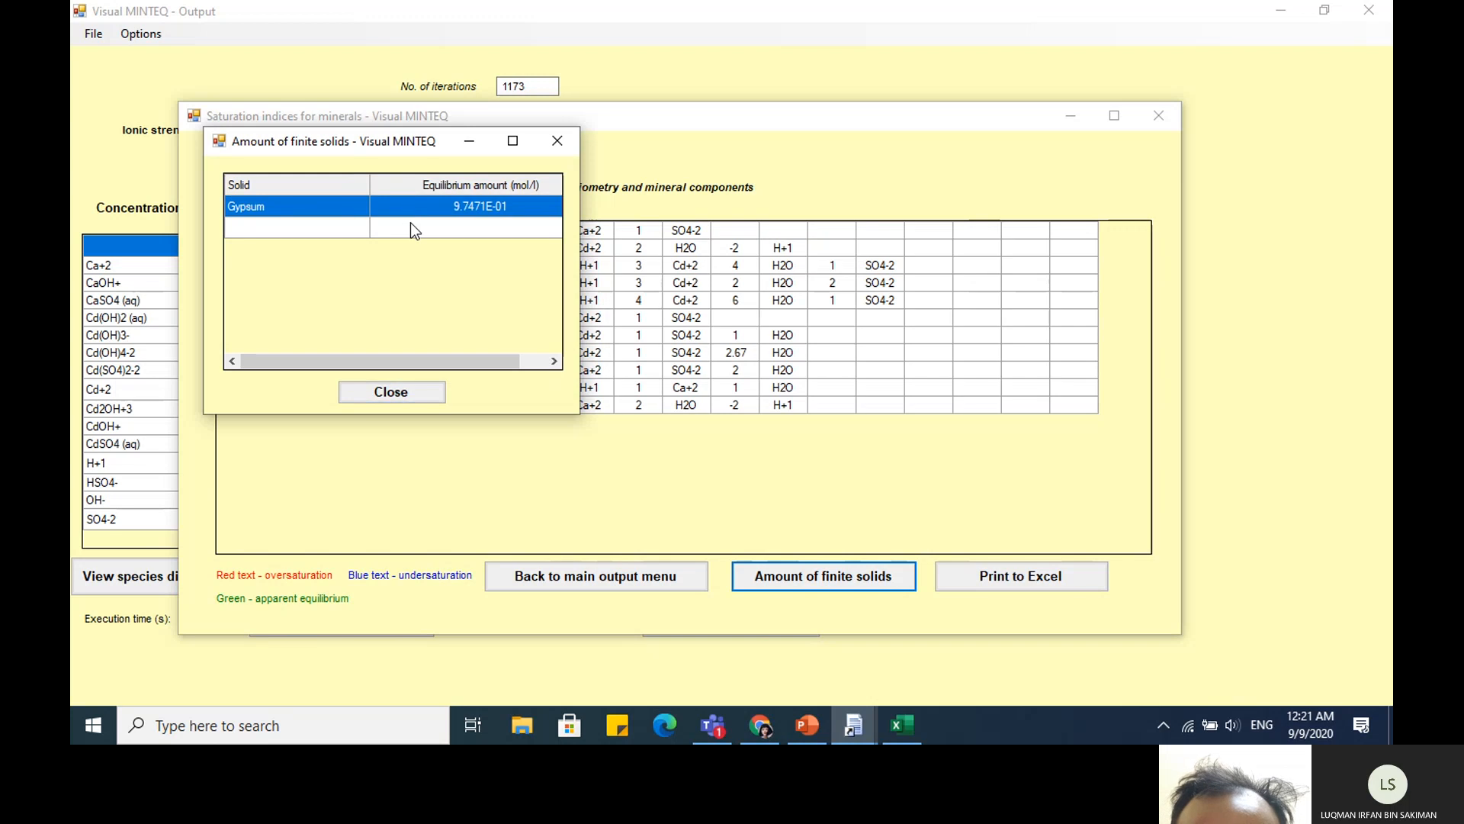
pyautogui.click(897, 726)
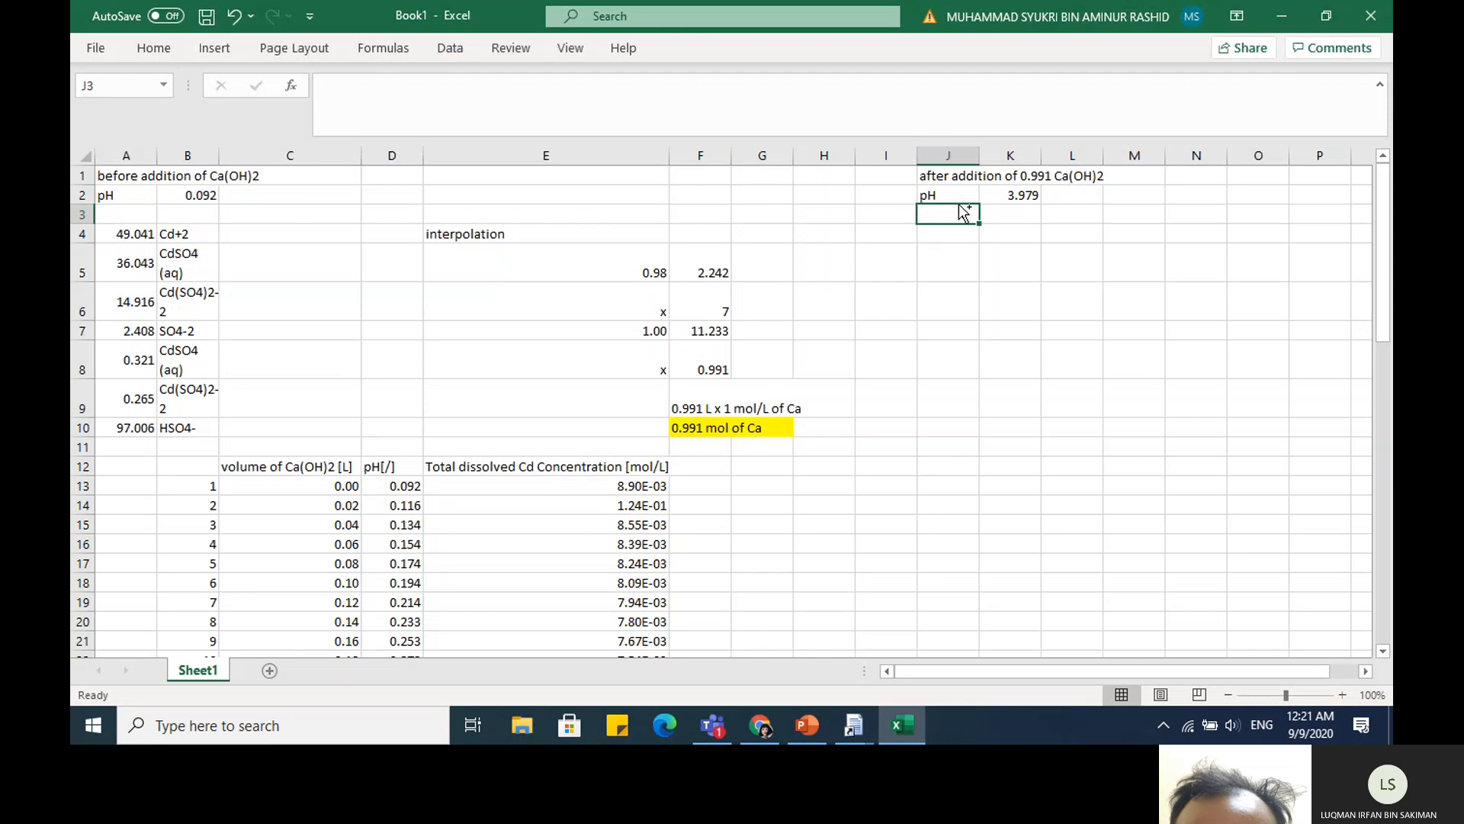
pyautogui.write('Gypsum\t0.97471')
pyautogui.click(1020, 214)
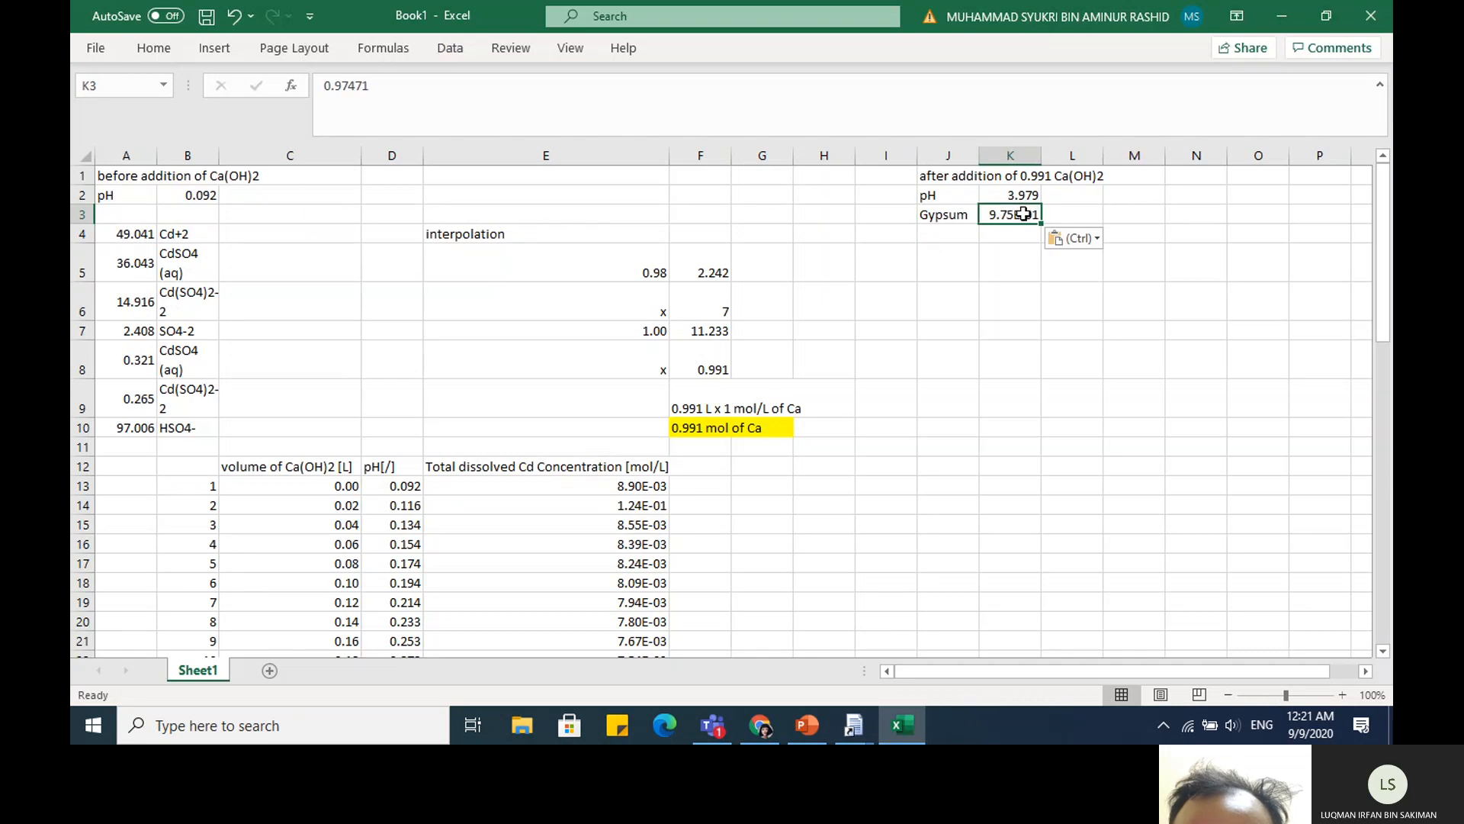
# Format the gypsum amount in K3 as Number and enter its unit "mol/L" in cell L3
pyautogui.click(149, 51)
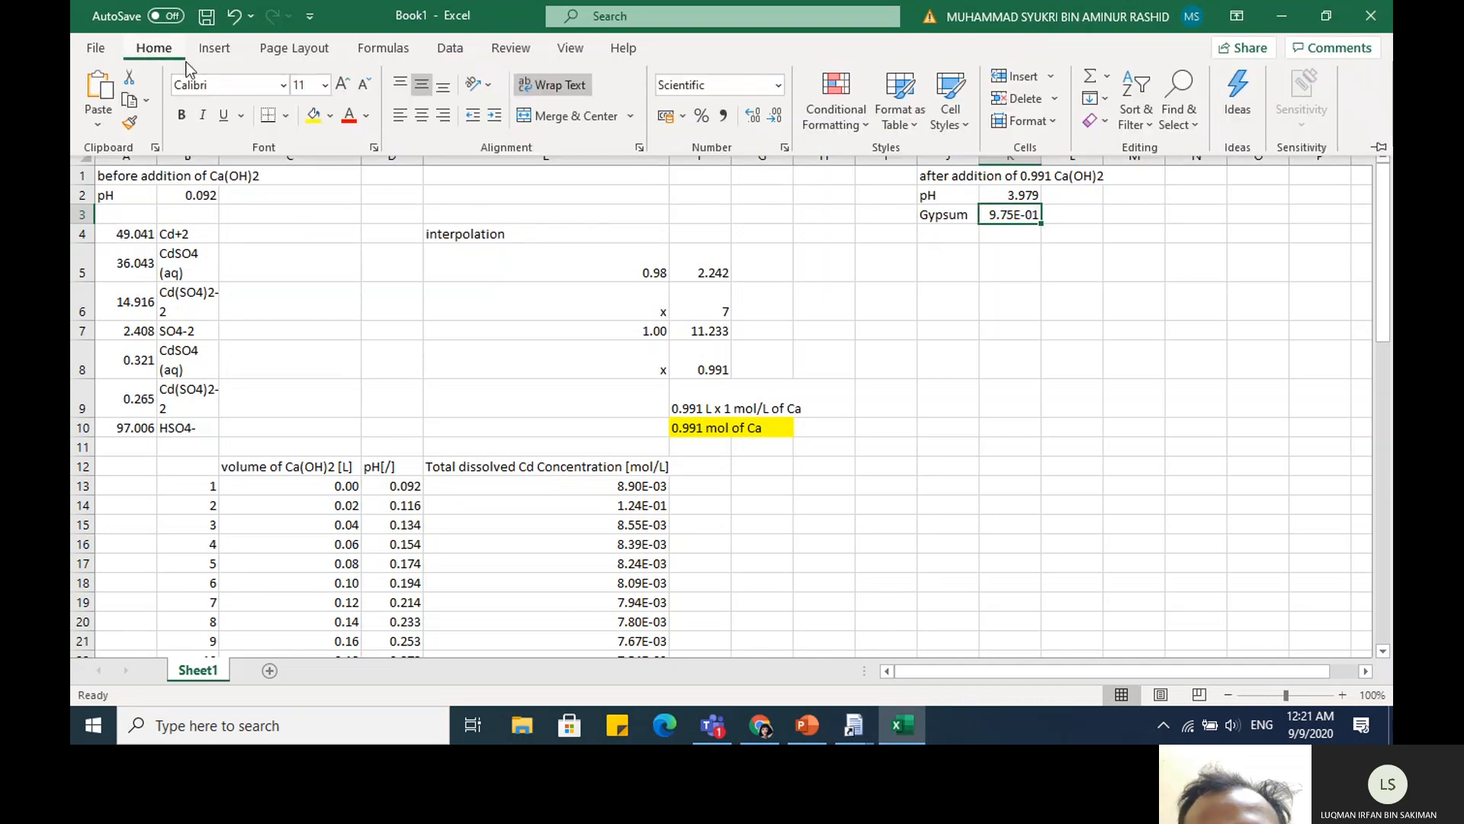
pyautogui.click(775, 86)
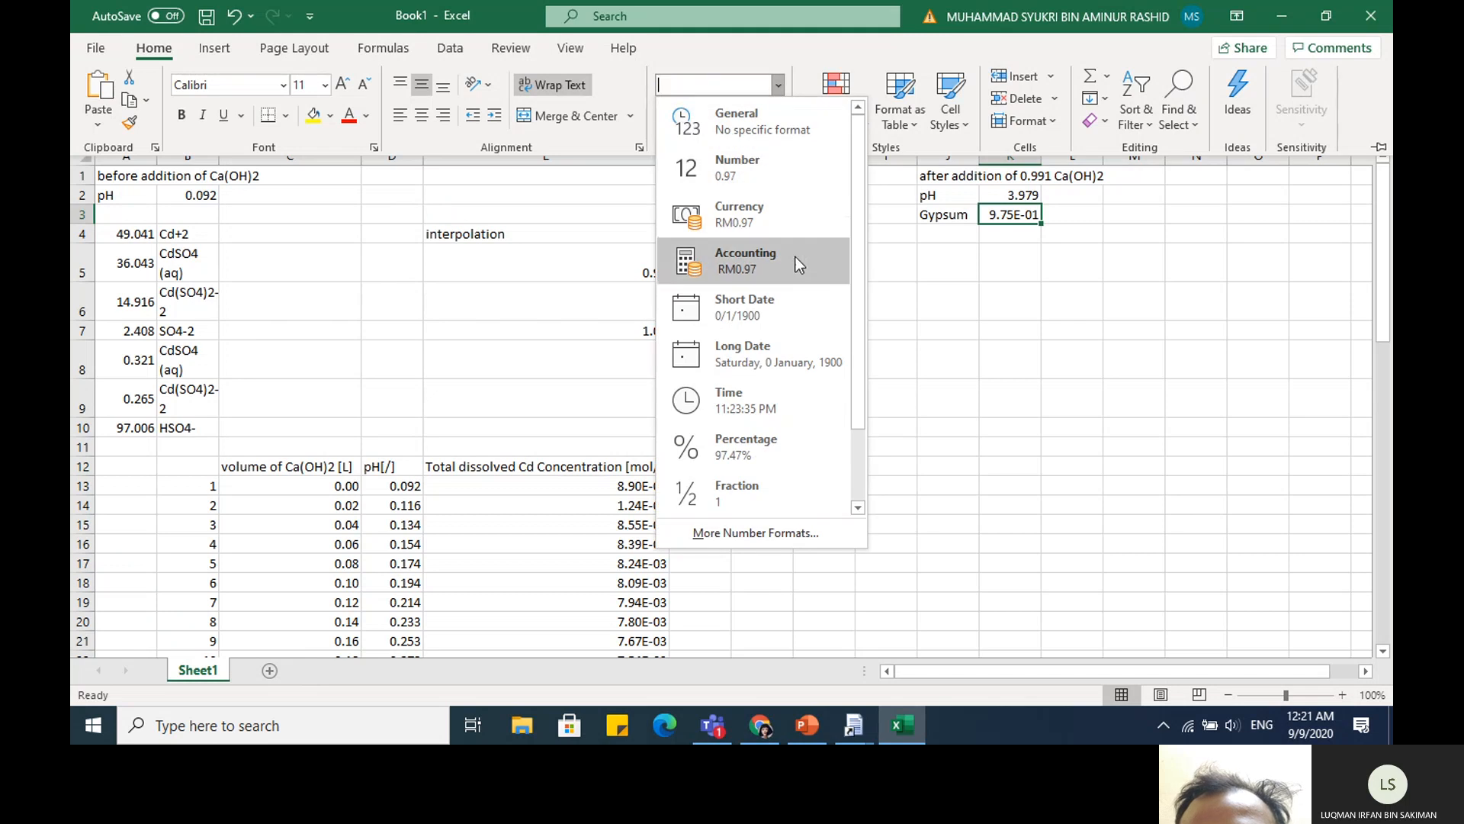
pyautogui.click(754, 159)
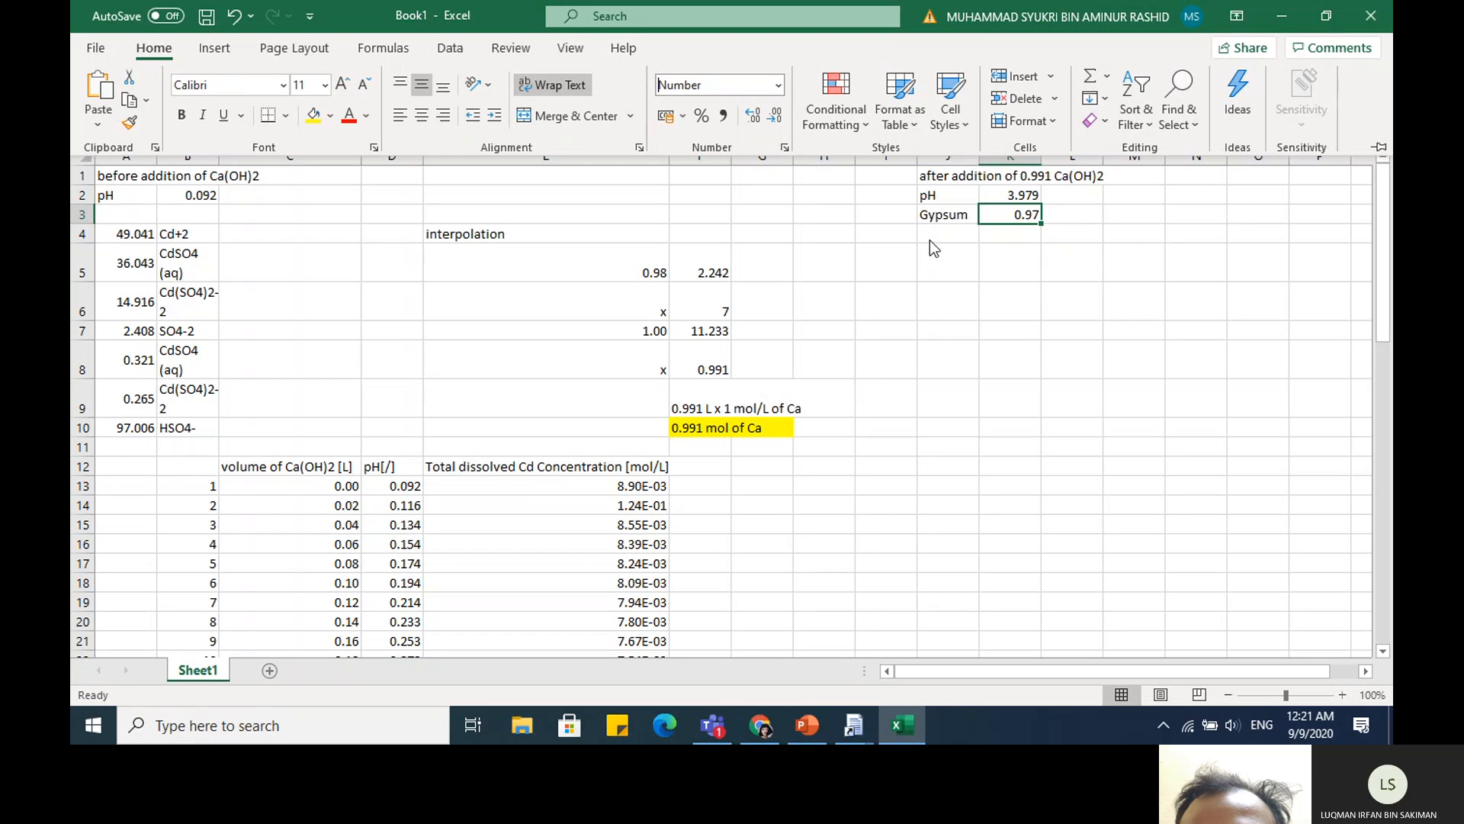
pyautogui.click(958, 233)
pyautogui.click(1057, 215)
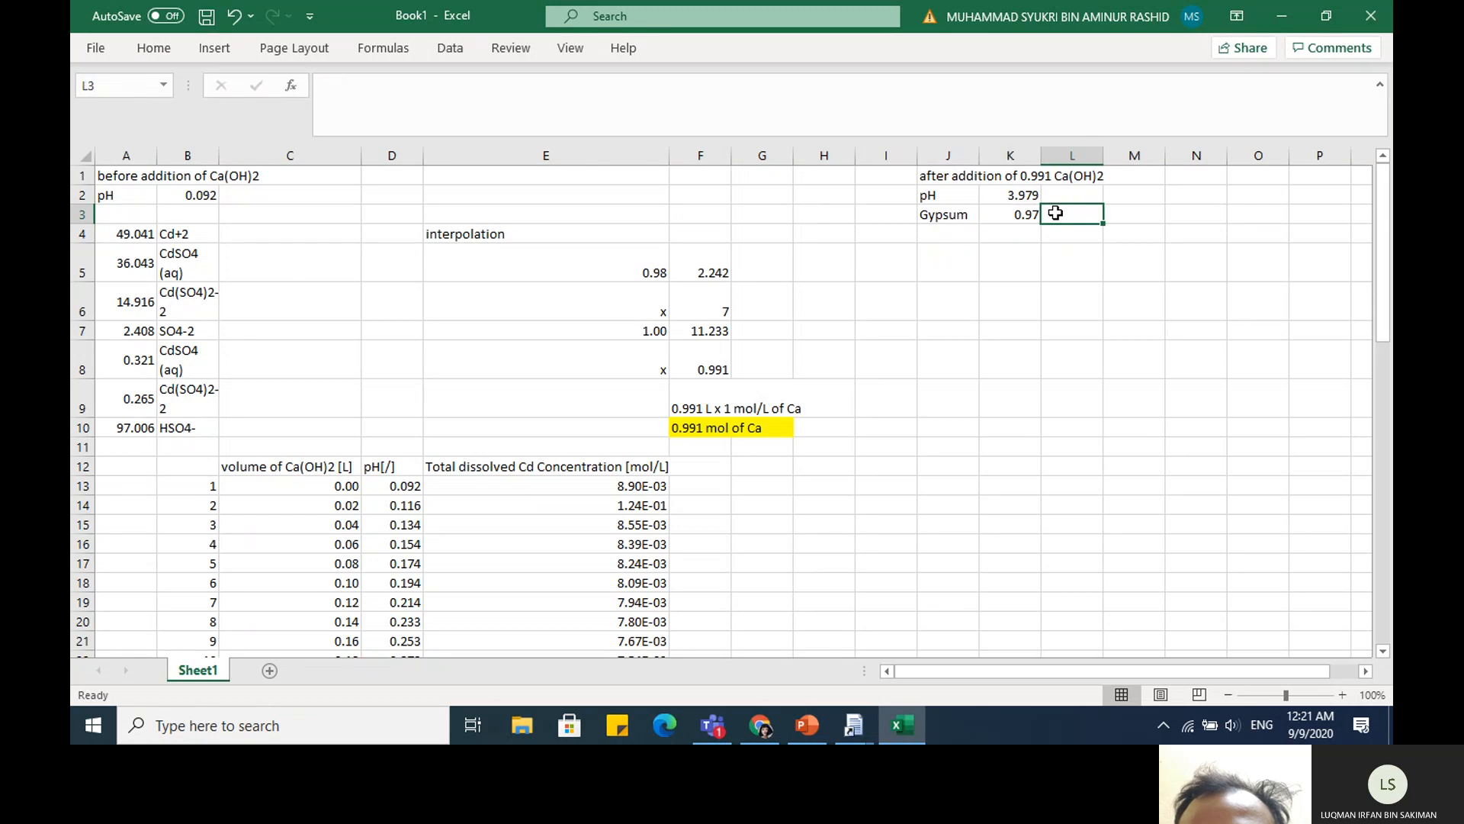
pyautogui.write('mol/L')
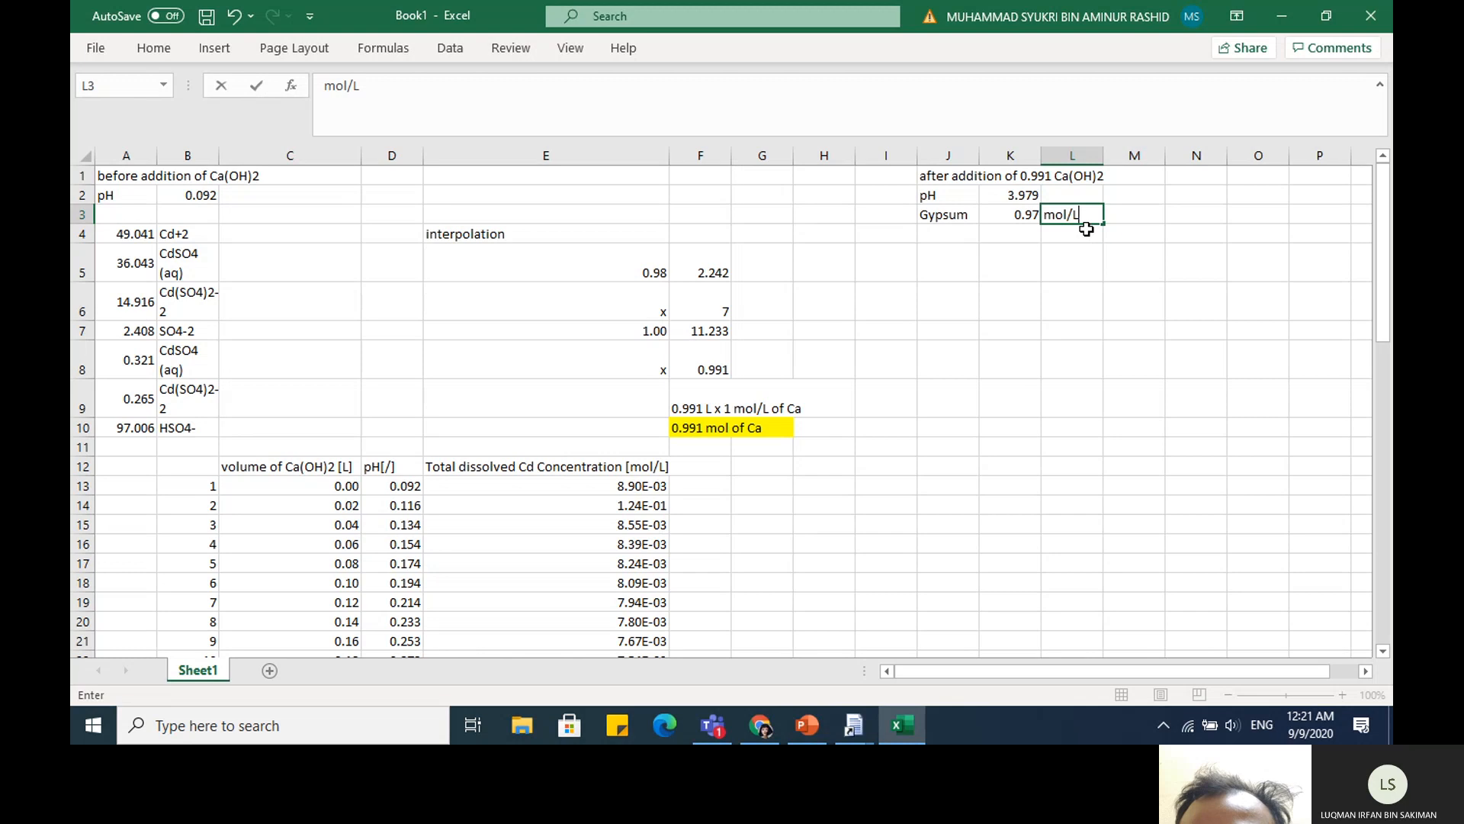
# Label cell J4 "M.W", look up the gypsum molecular weight in Chrome, and return to the Excel workbook
pyautogui.click(953, 235)
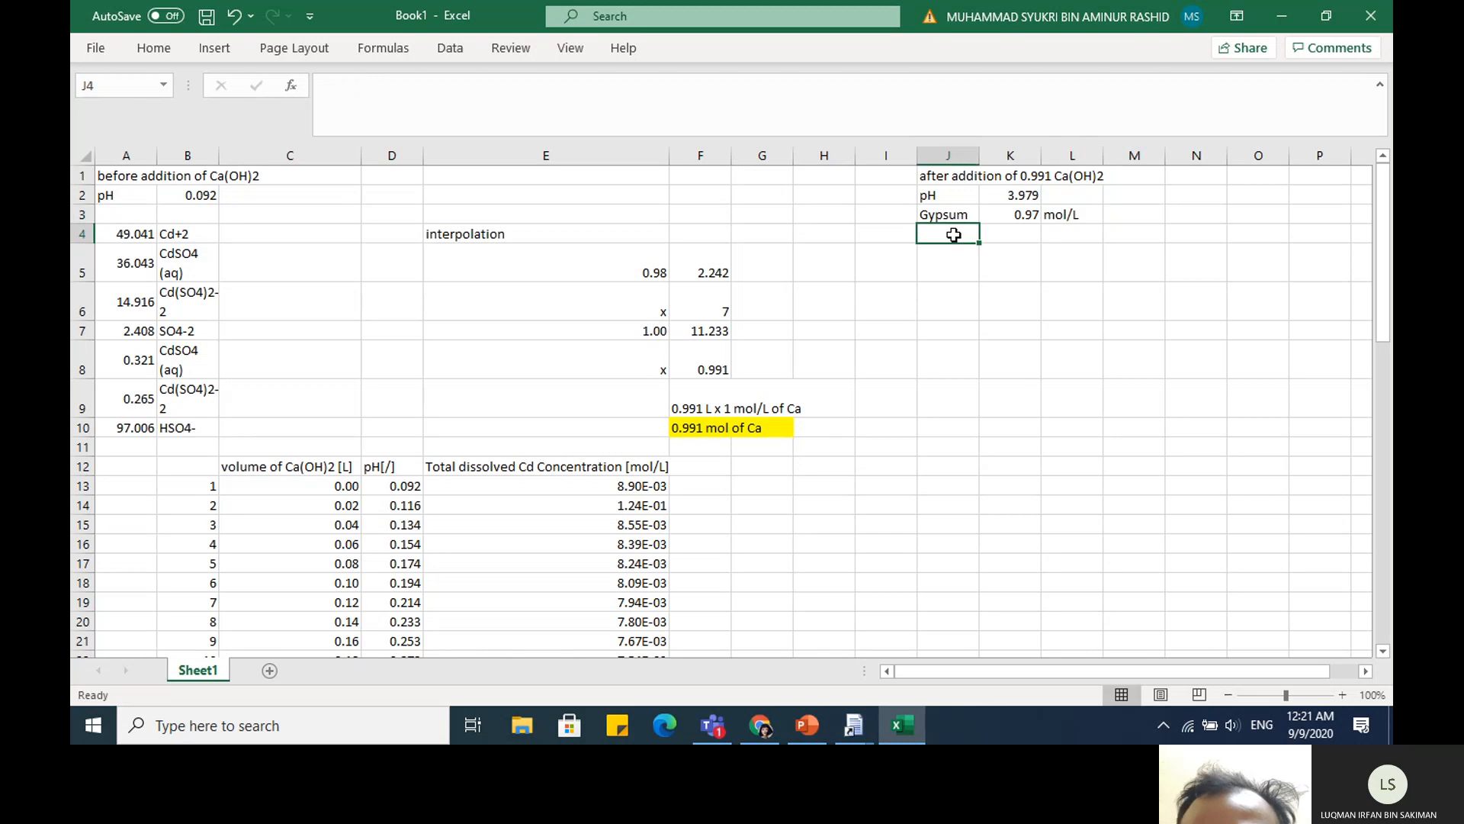
pyautogui.write('M.')
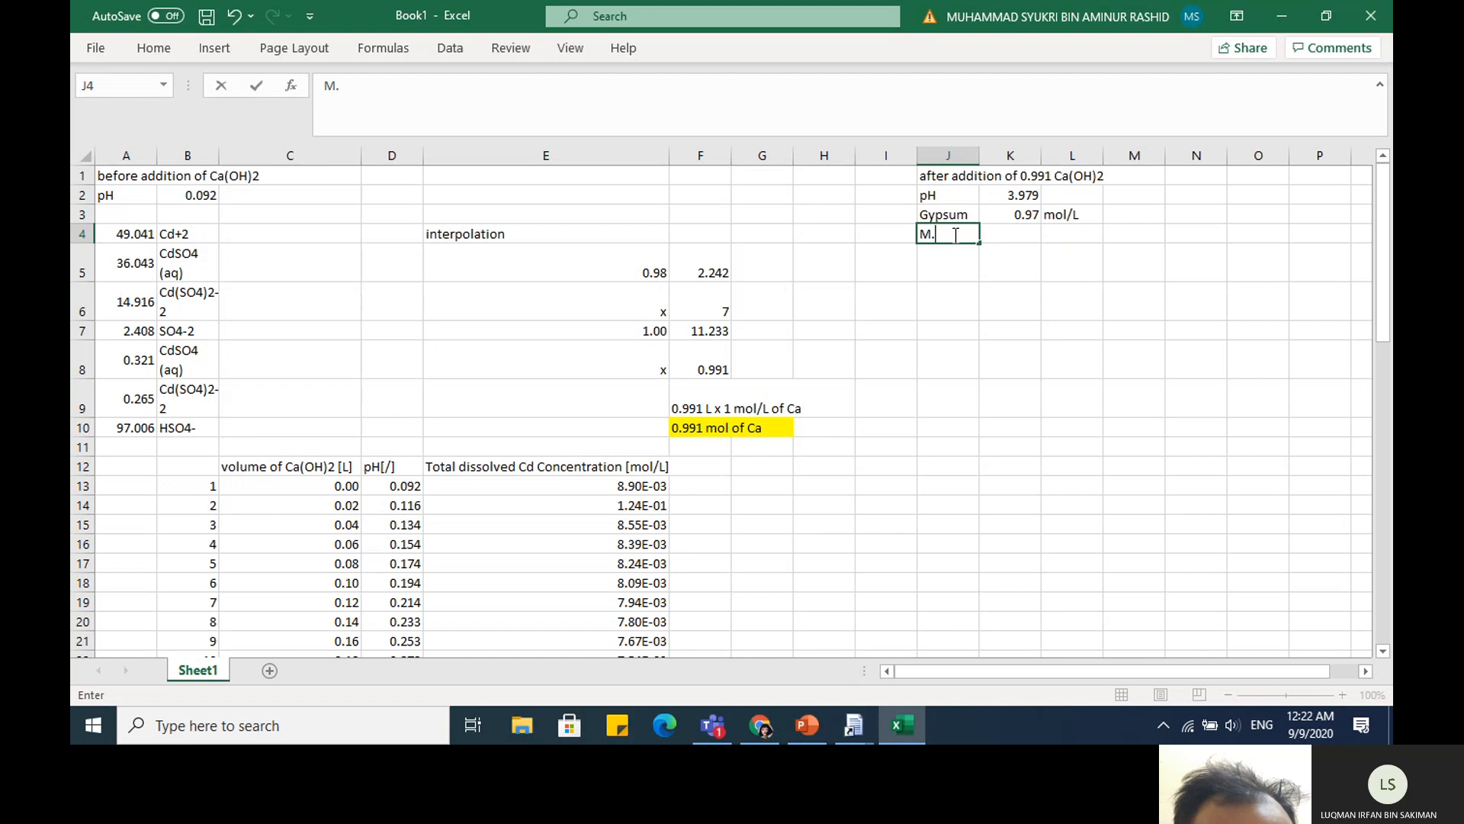
pyautogui.write('W')
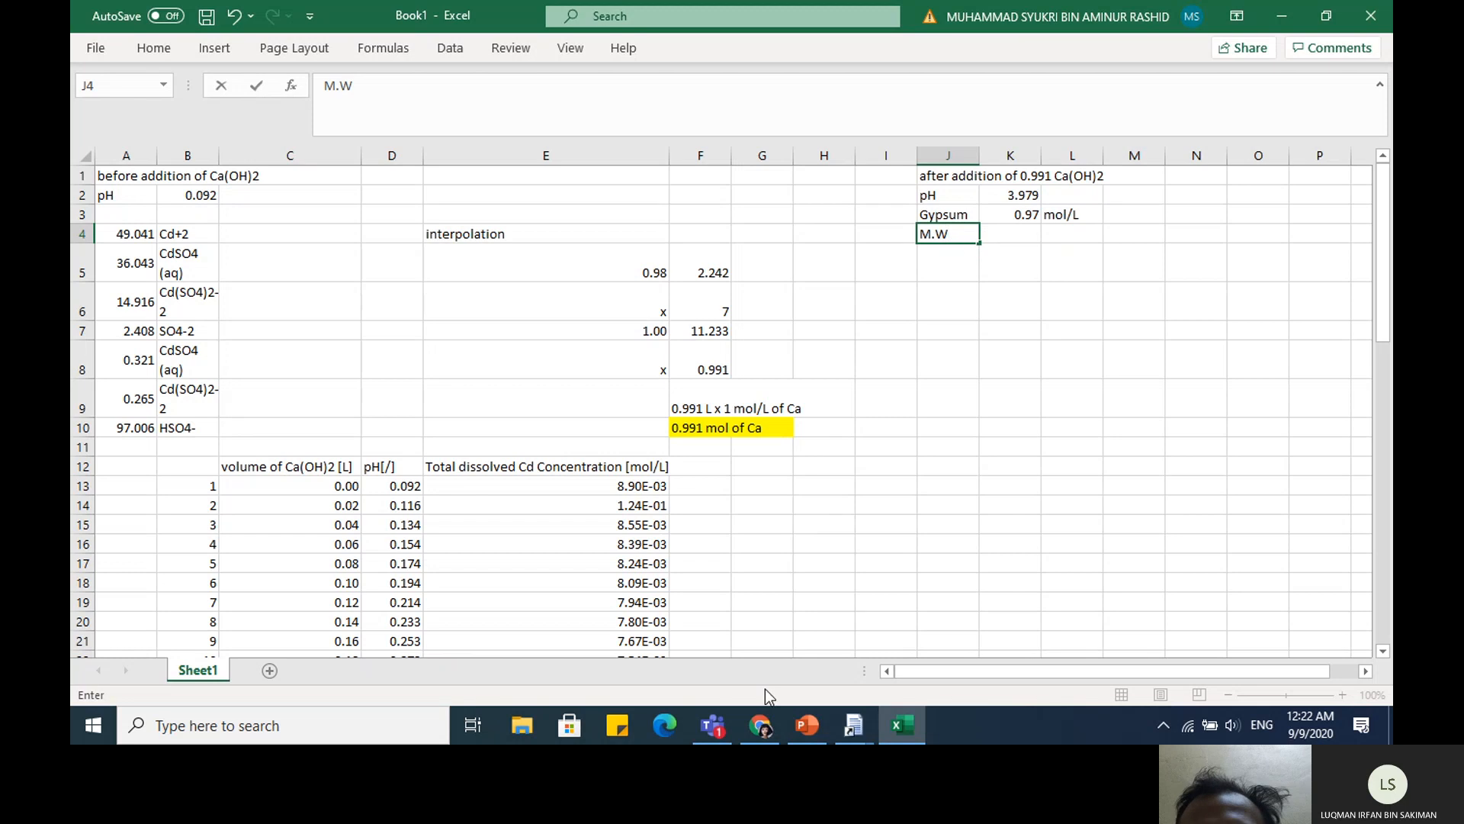
pyautogui.click(759, 737)
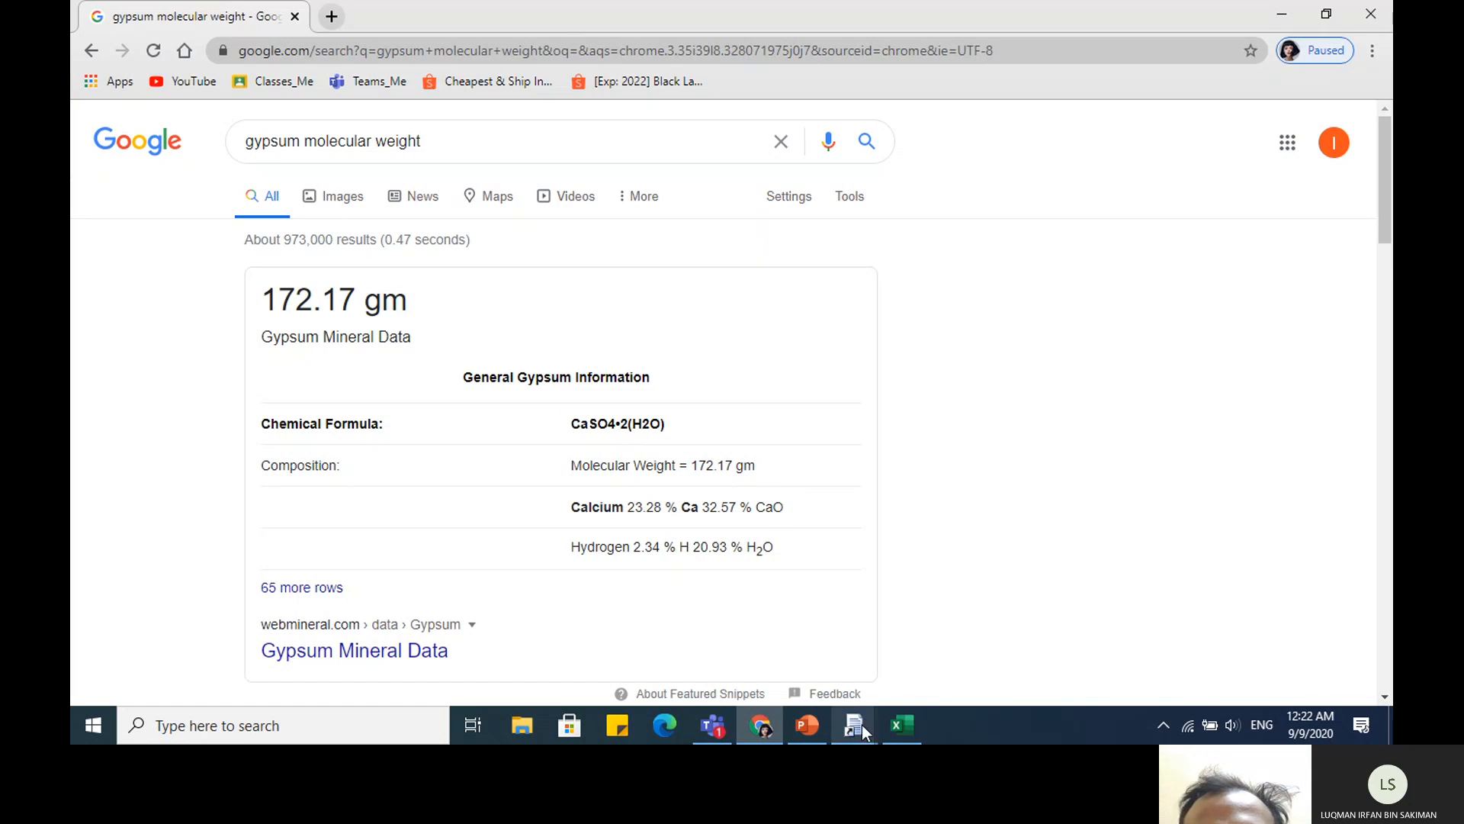
pyautogui.click(895, 725)
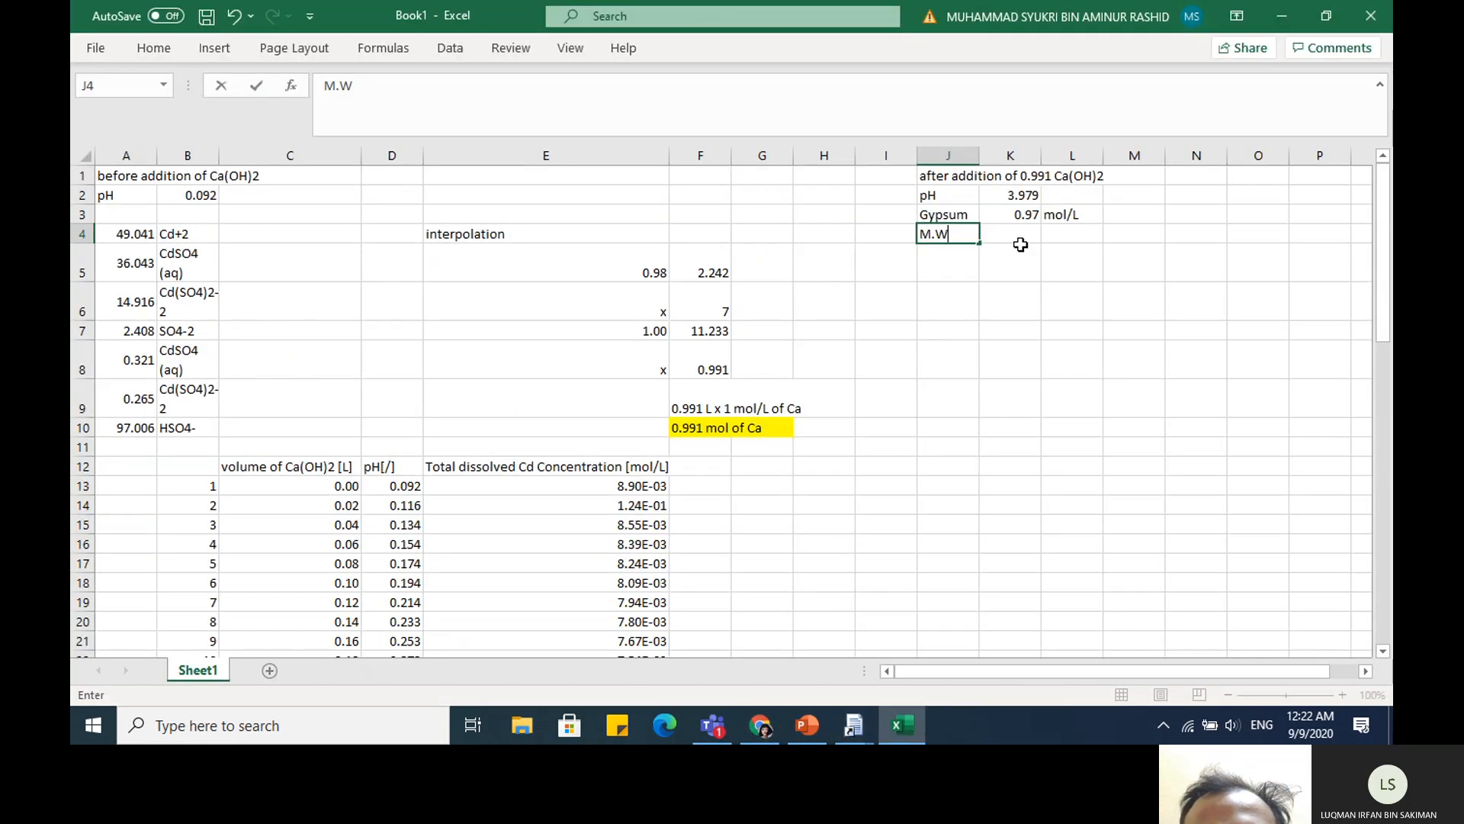
# Enter the molecular weight 172.17 in cell K4 and its unit "g/mol" in cell L4
pyautogui.click(1022, 241)
pyautogui.write('17')
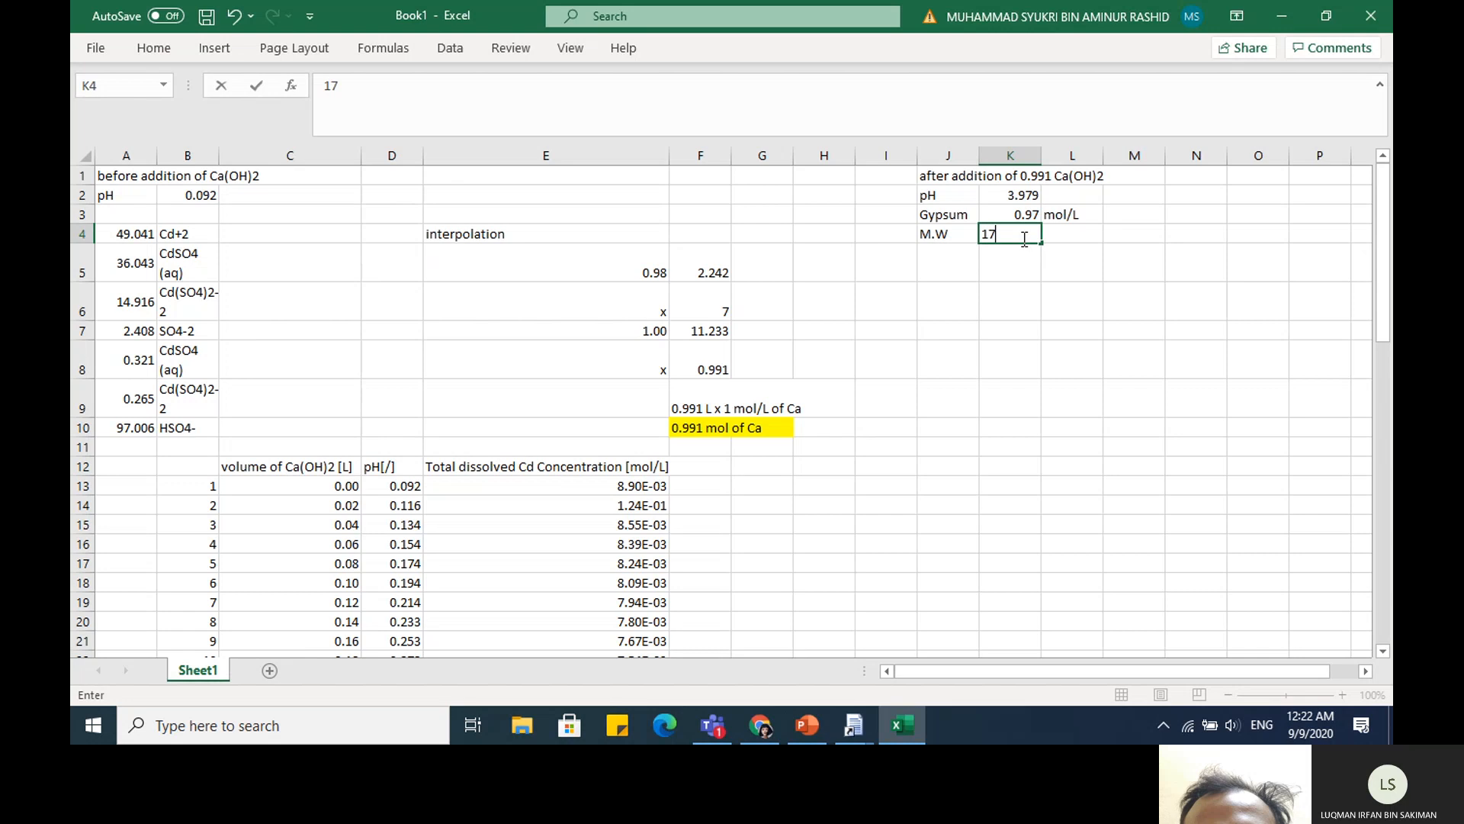
pyautogui.write('2.17')
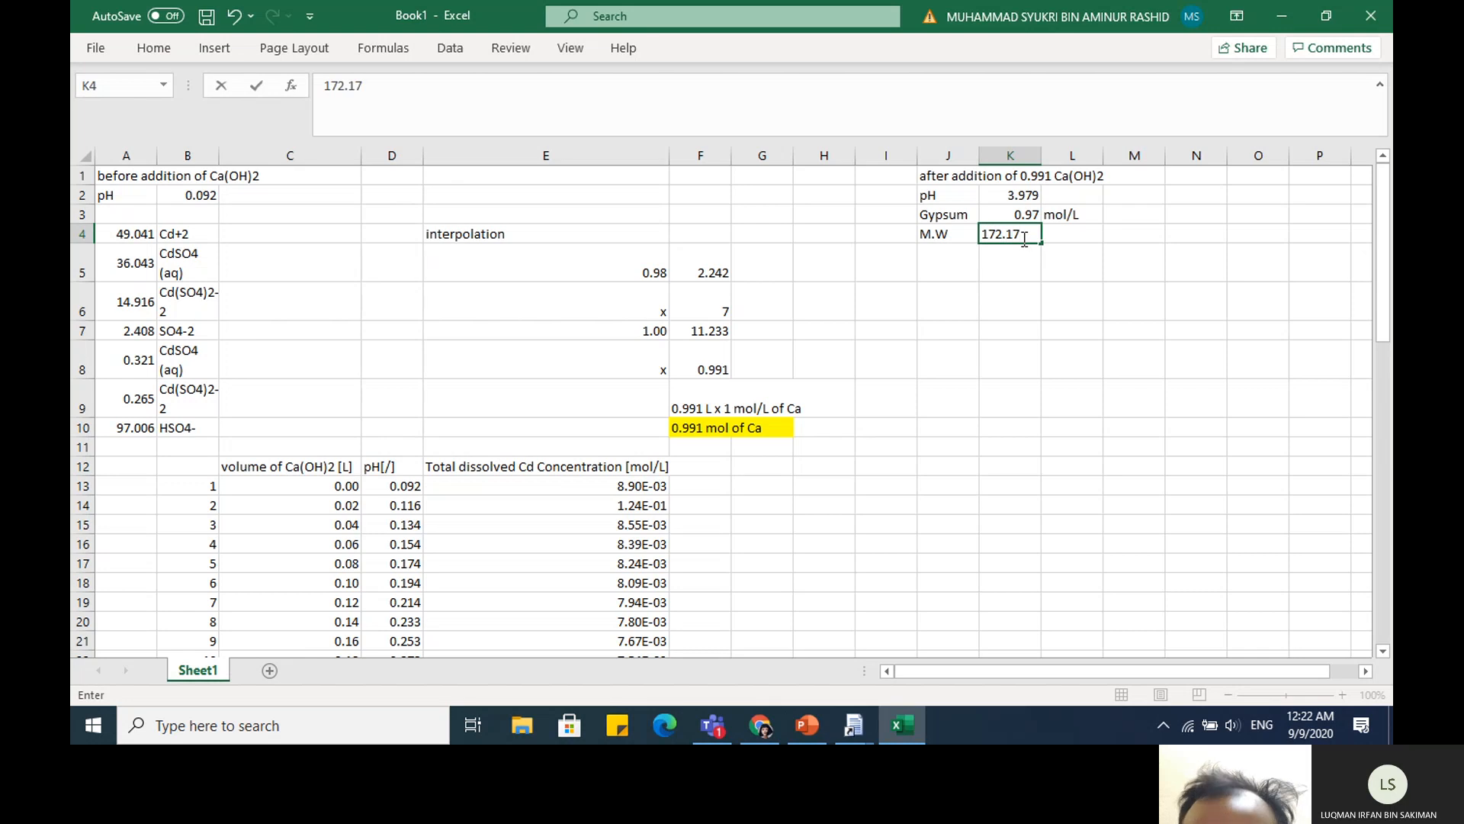
pyautogui.click(1067, 240)
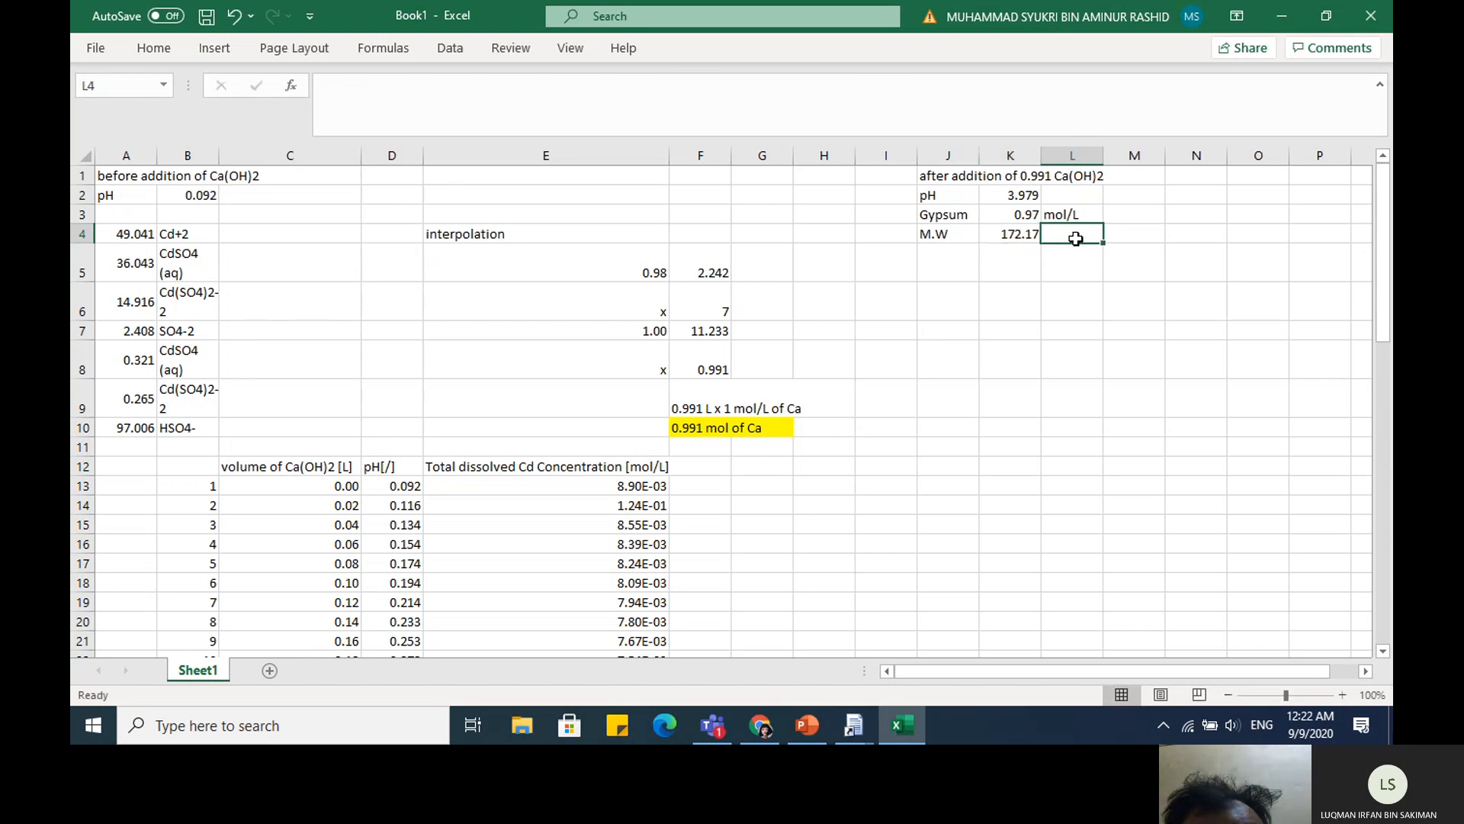
pyautogui.write('g/mol')
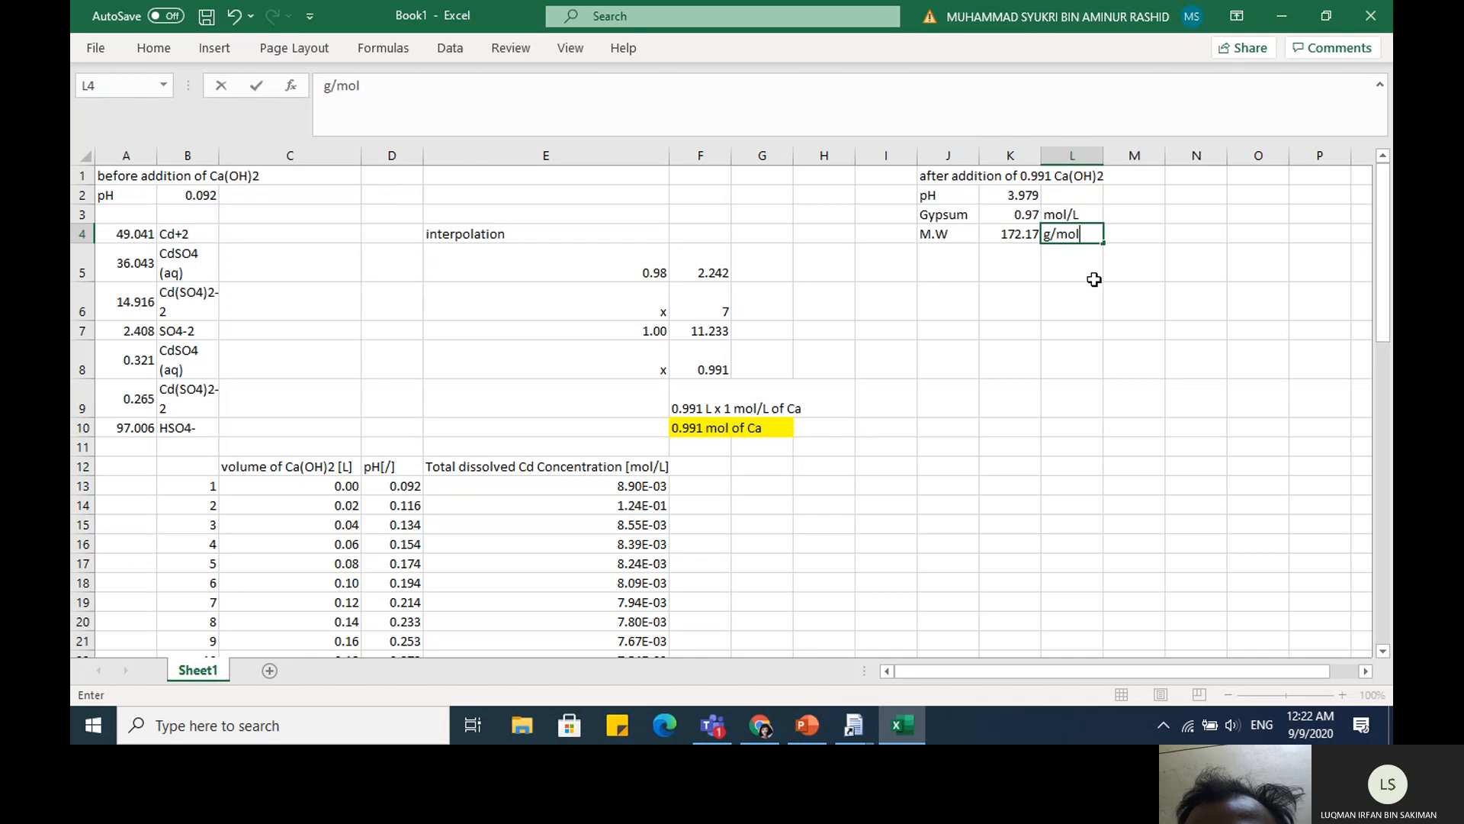
# Enter the unit "g/L" in cell L5 for the gypsum mass concentration
pyautogui.click(1031, 267)
pyautogui.click(1070, 266)
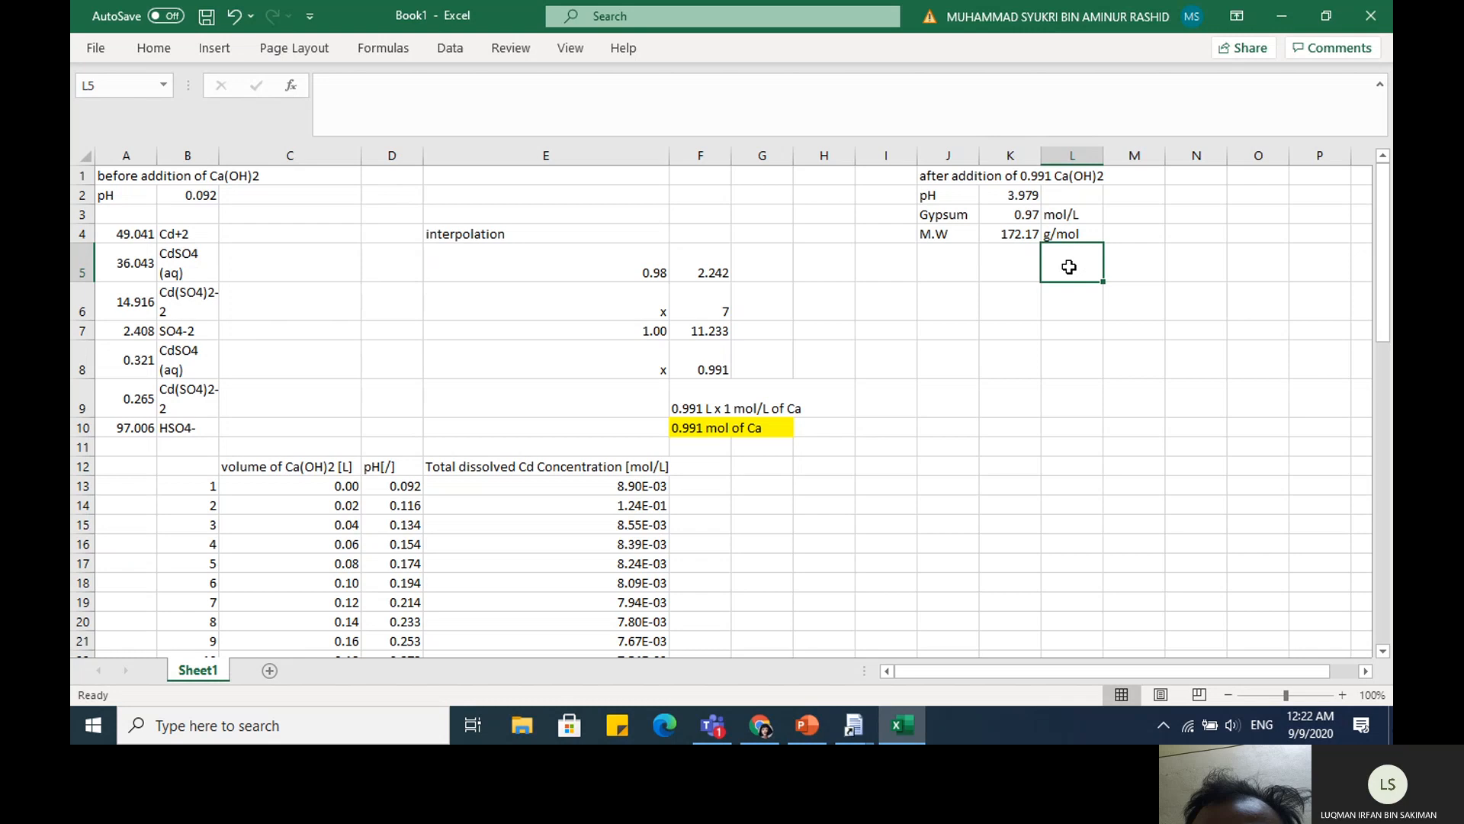
pyautogui.write('g')
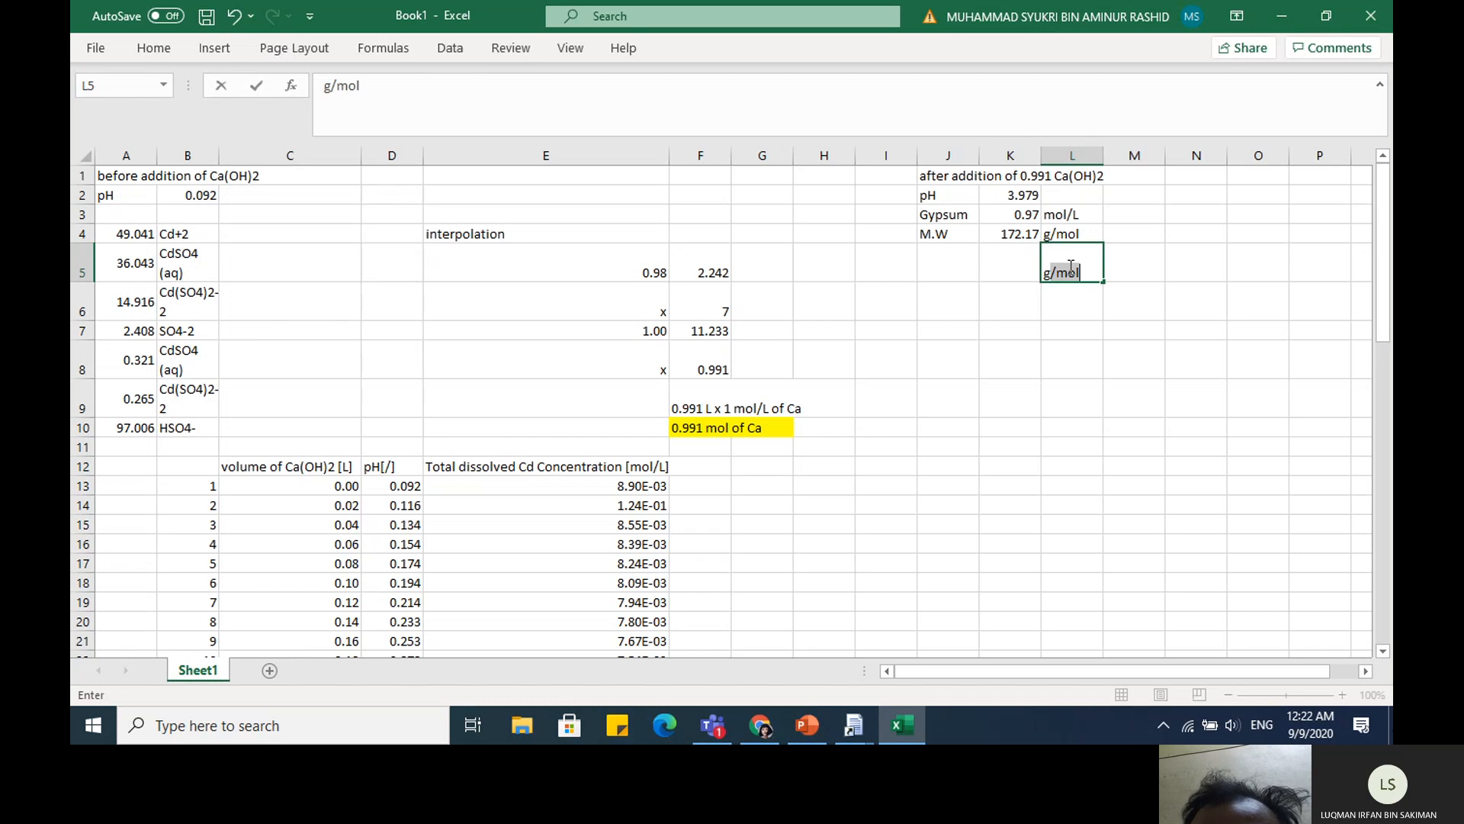
pyautogui.write('/L')
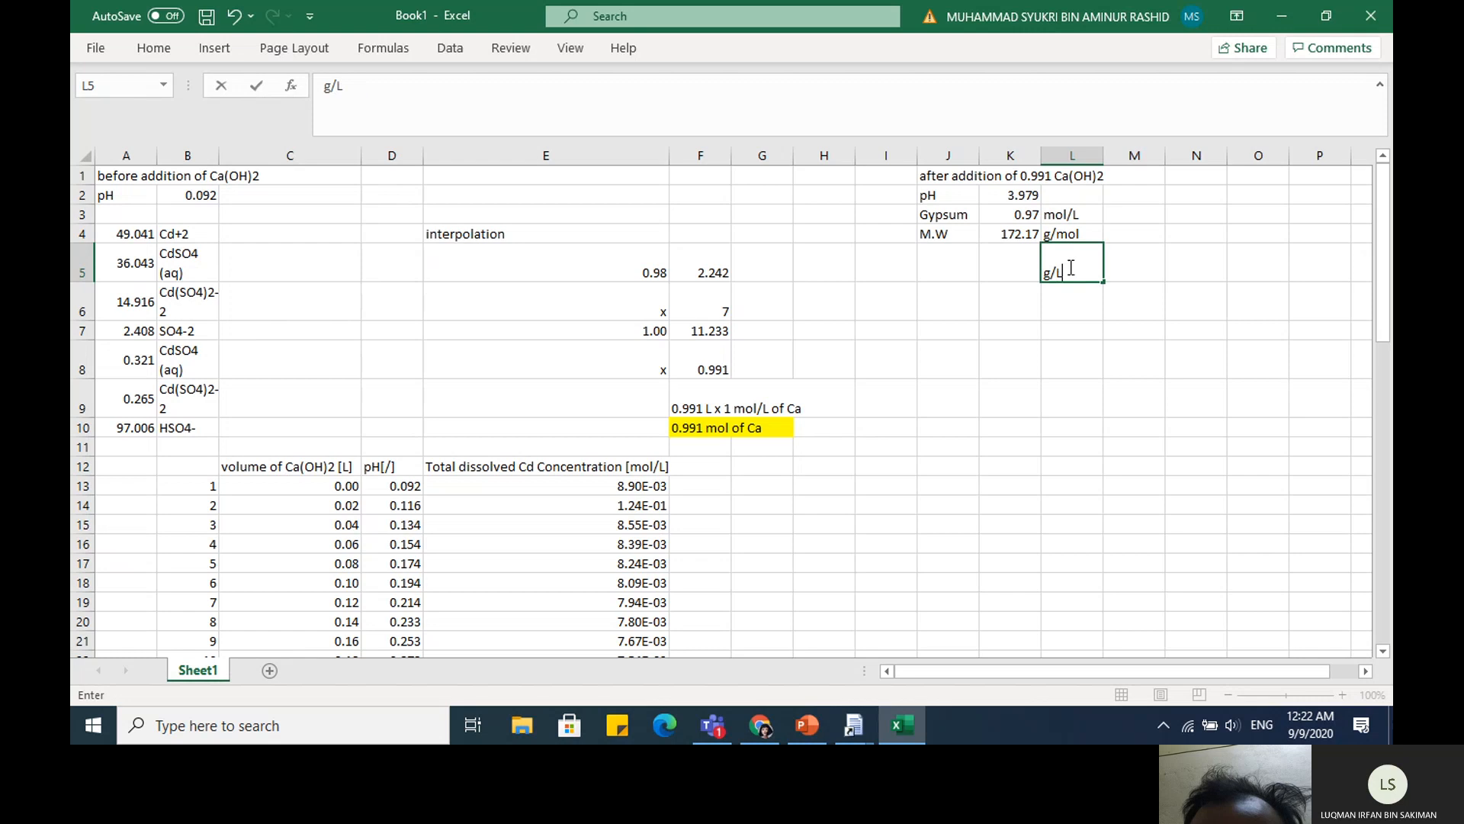
# Calculate the gypsum mass concentration in cell K5 with the formula =K3*K4
pyautogui.click(1019, 274)
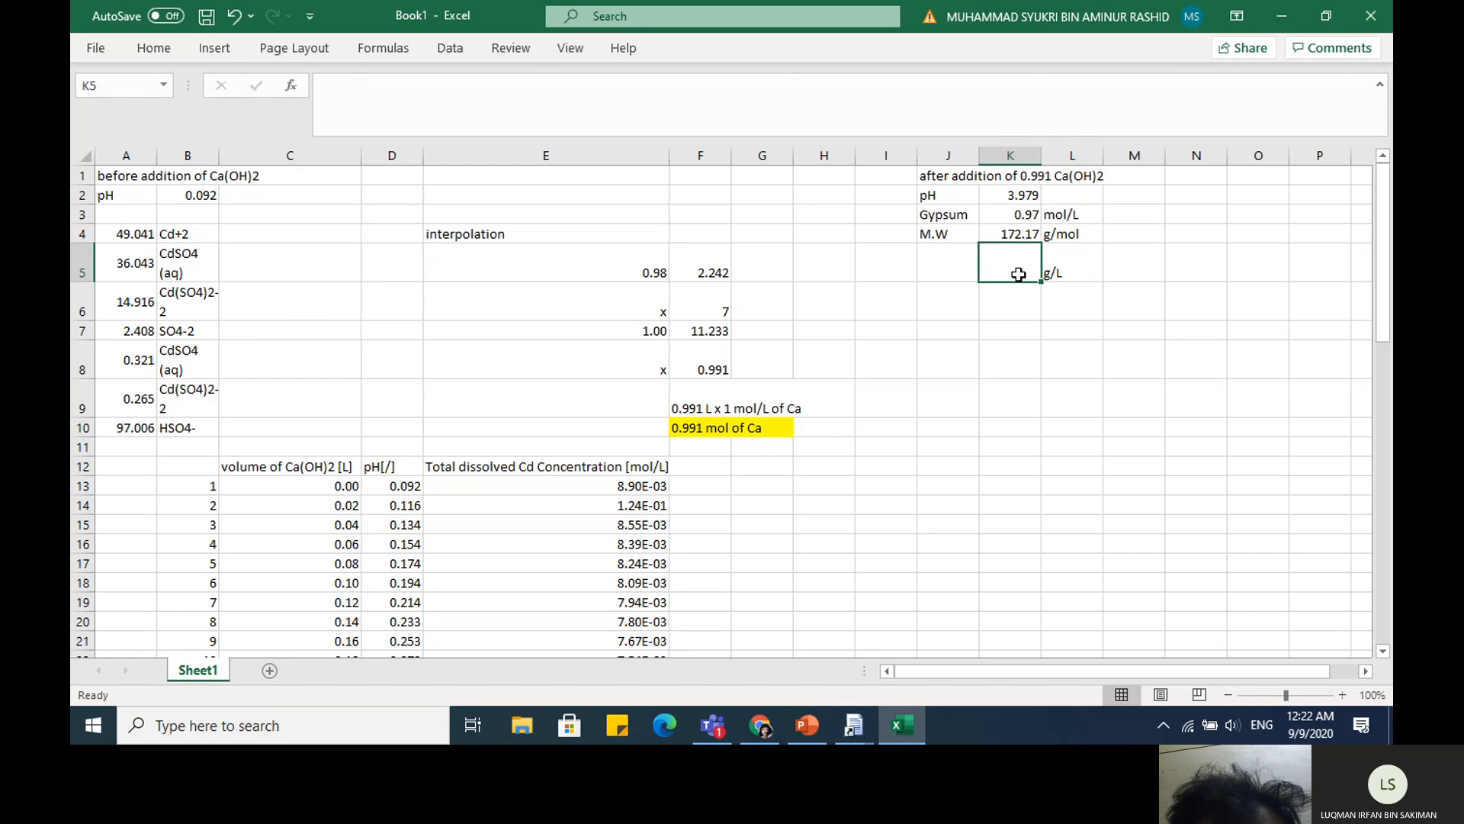
pyautogui.write('=')
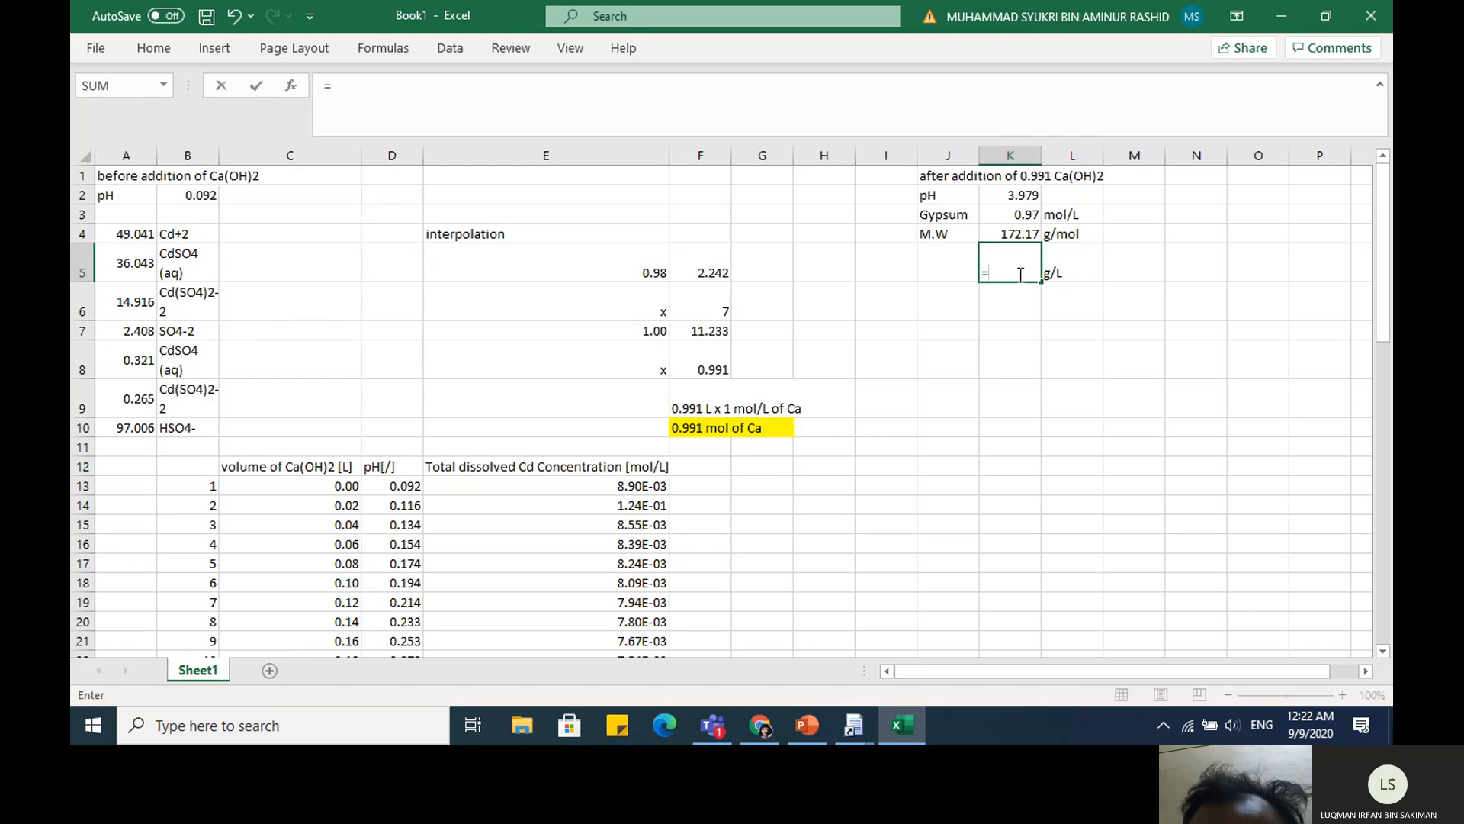
pyautogui.click(1000, 218)
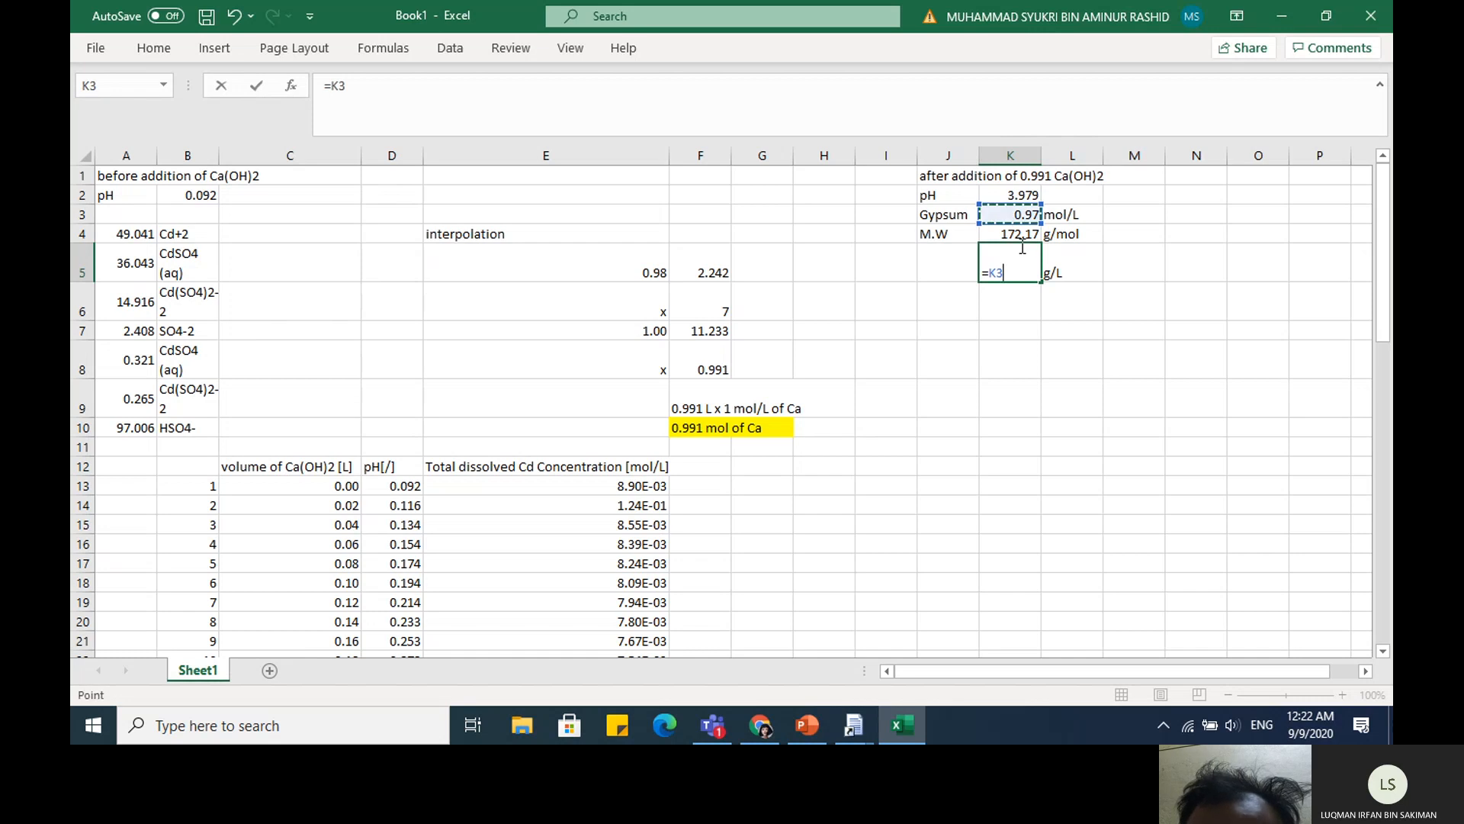
pyautogui.write('*')
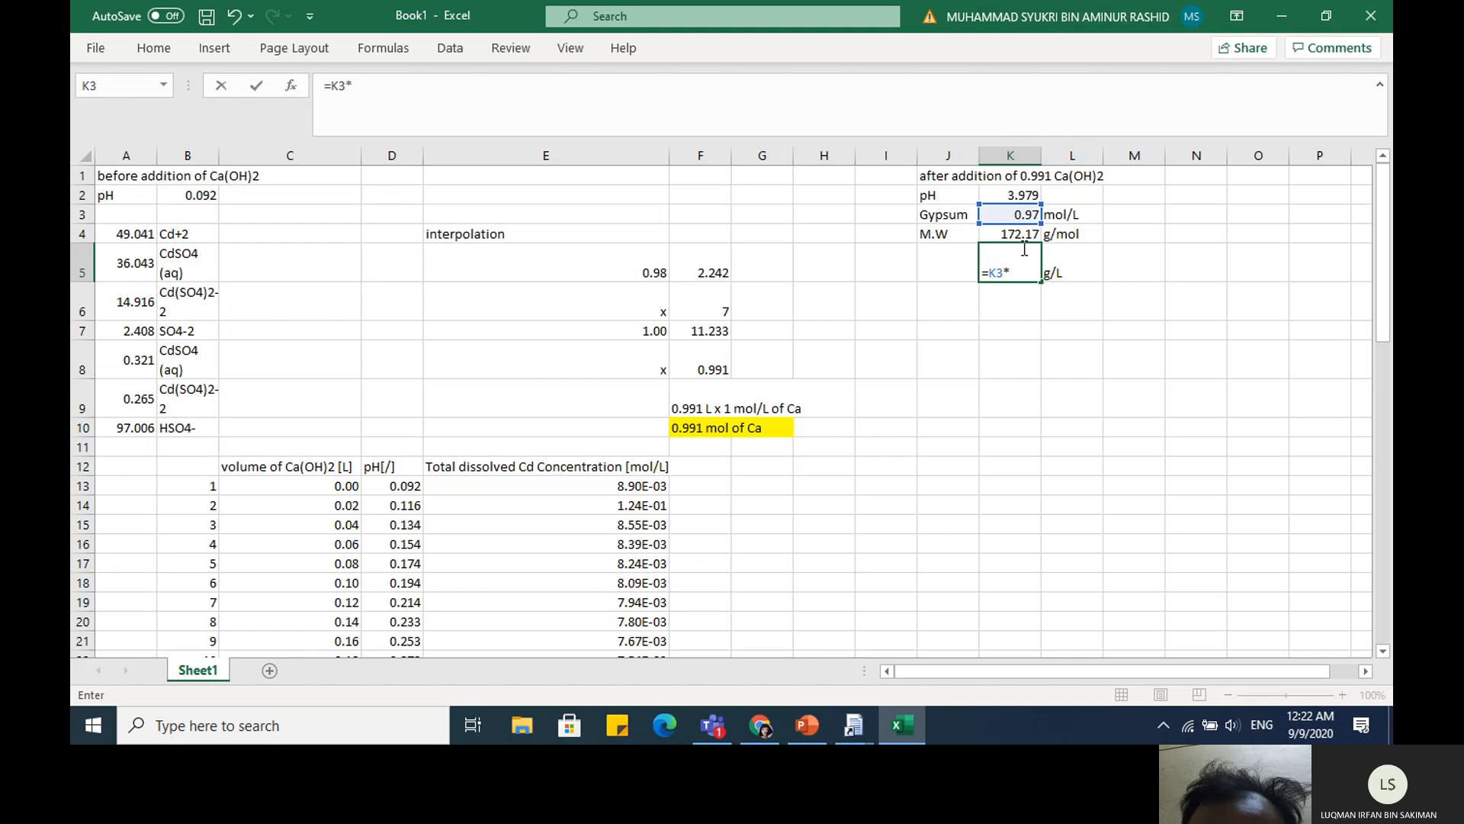
pyautogui.click(1008, 236)
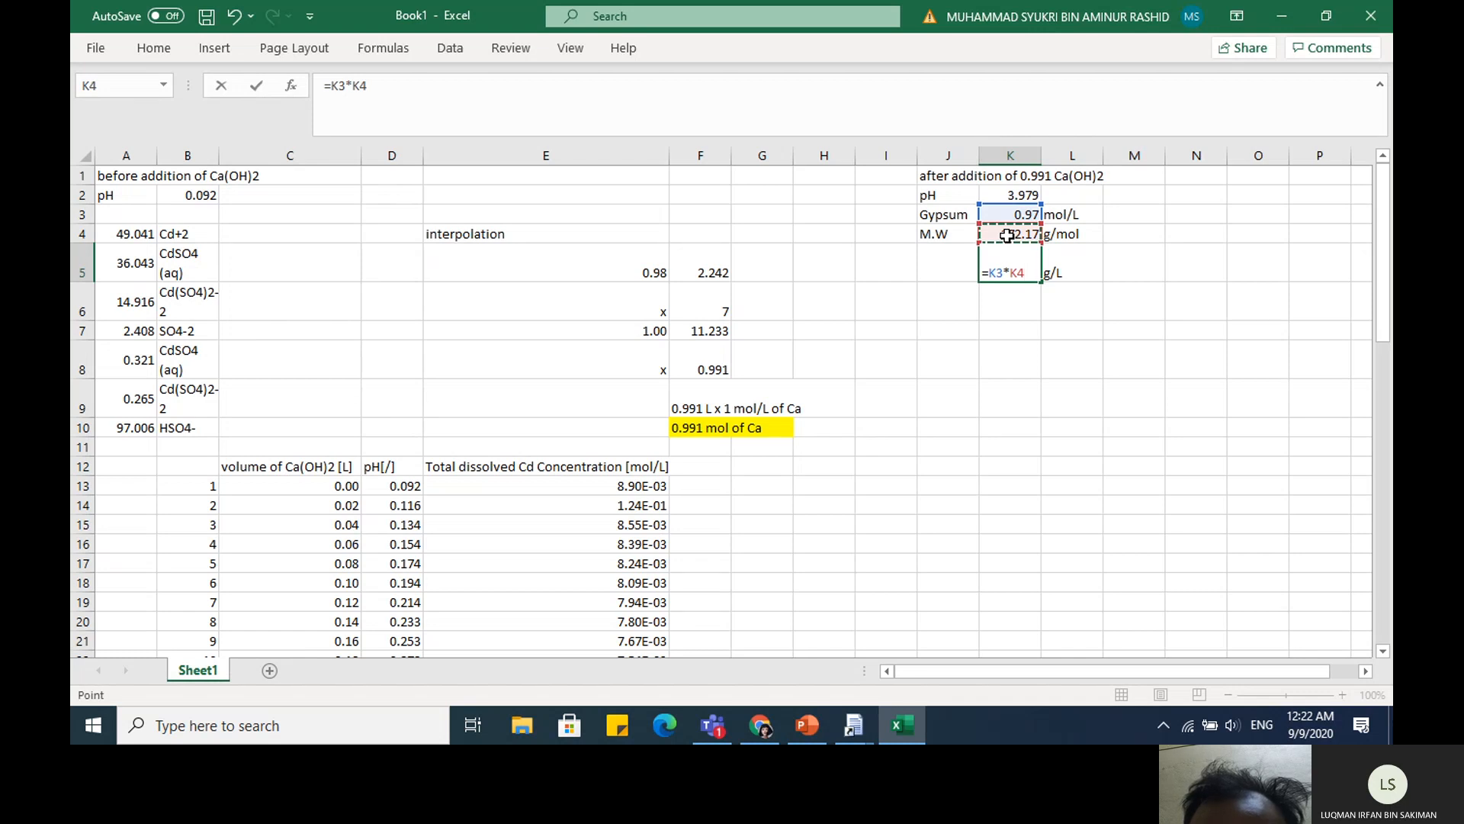
pyautogui.press('Return')
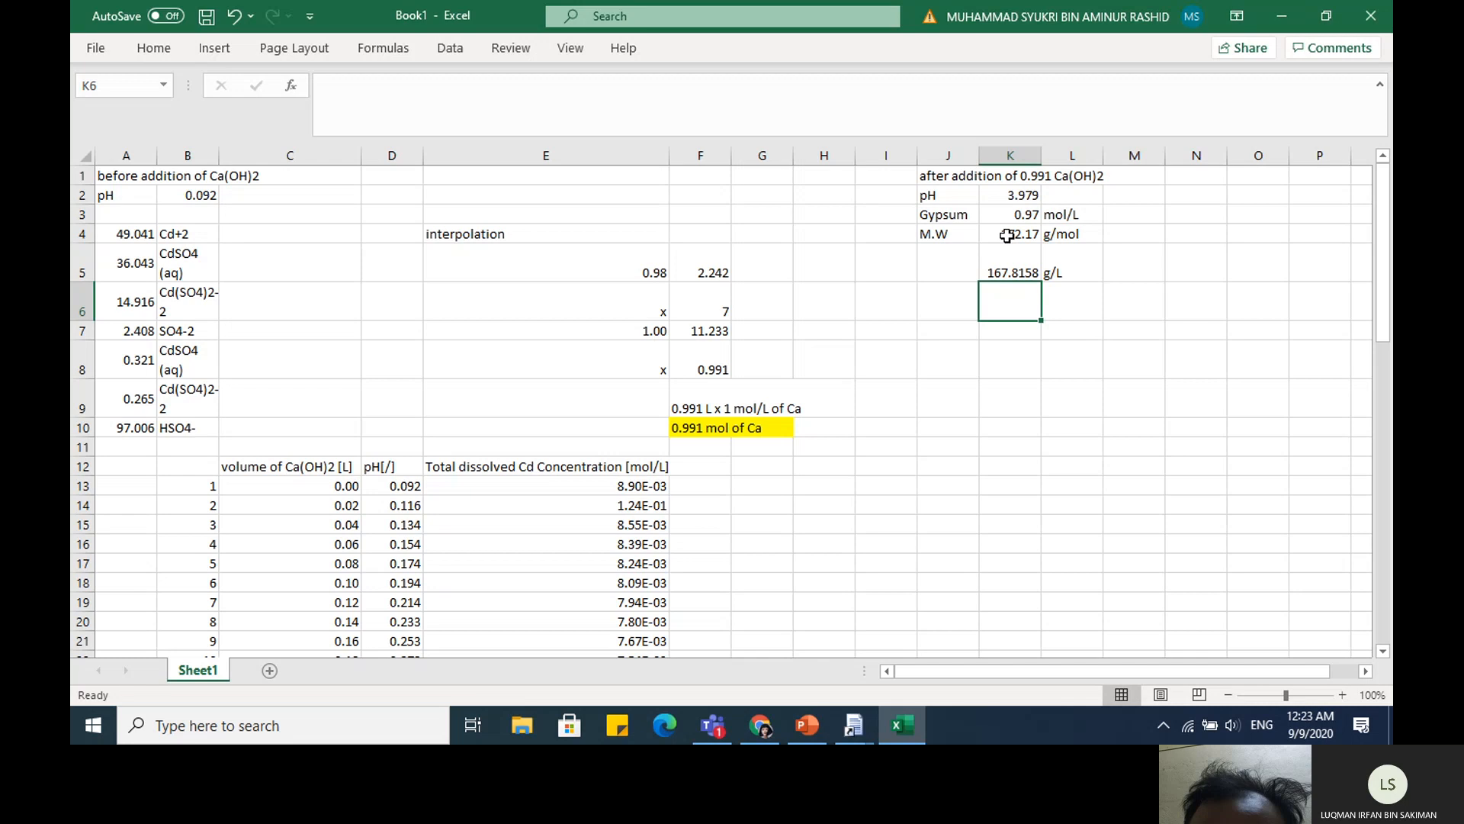
# Enter the unit "kg/m3" in cell L6, check the sludge mass task in the PowerPoint slides, and return to the Excel workbook
pyautogui.click(1064, 316)
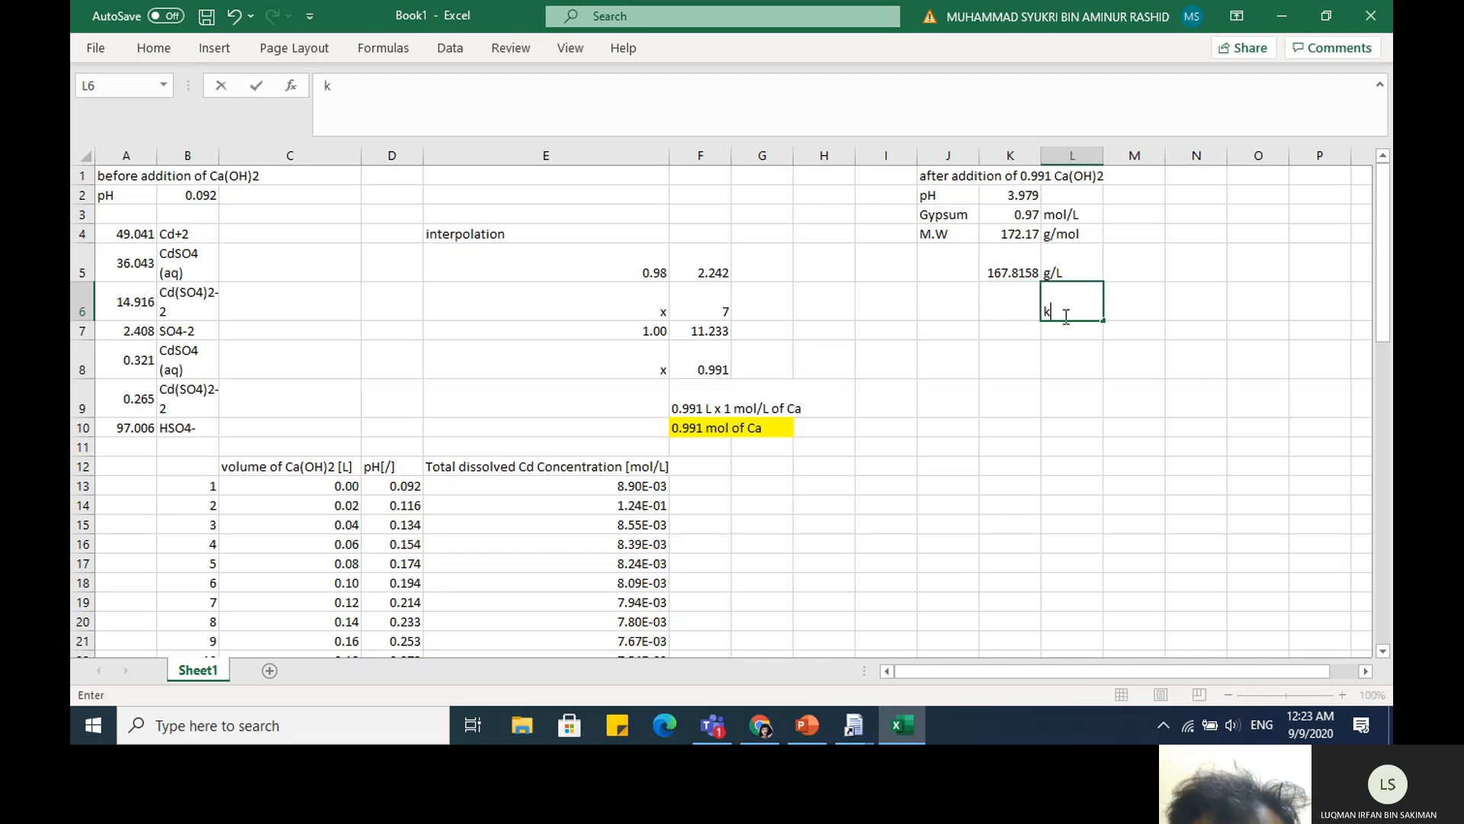
pyautogui.write('kg/')
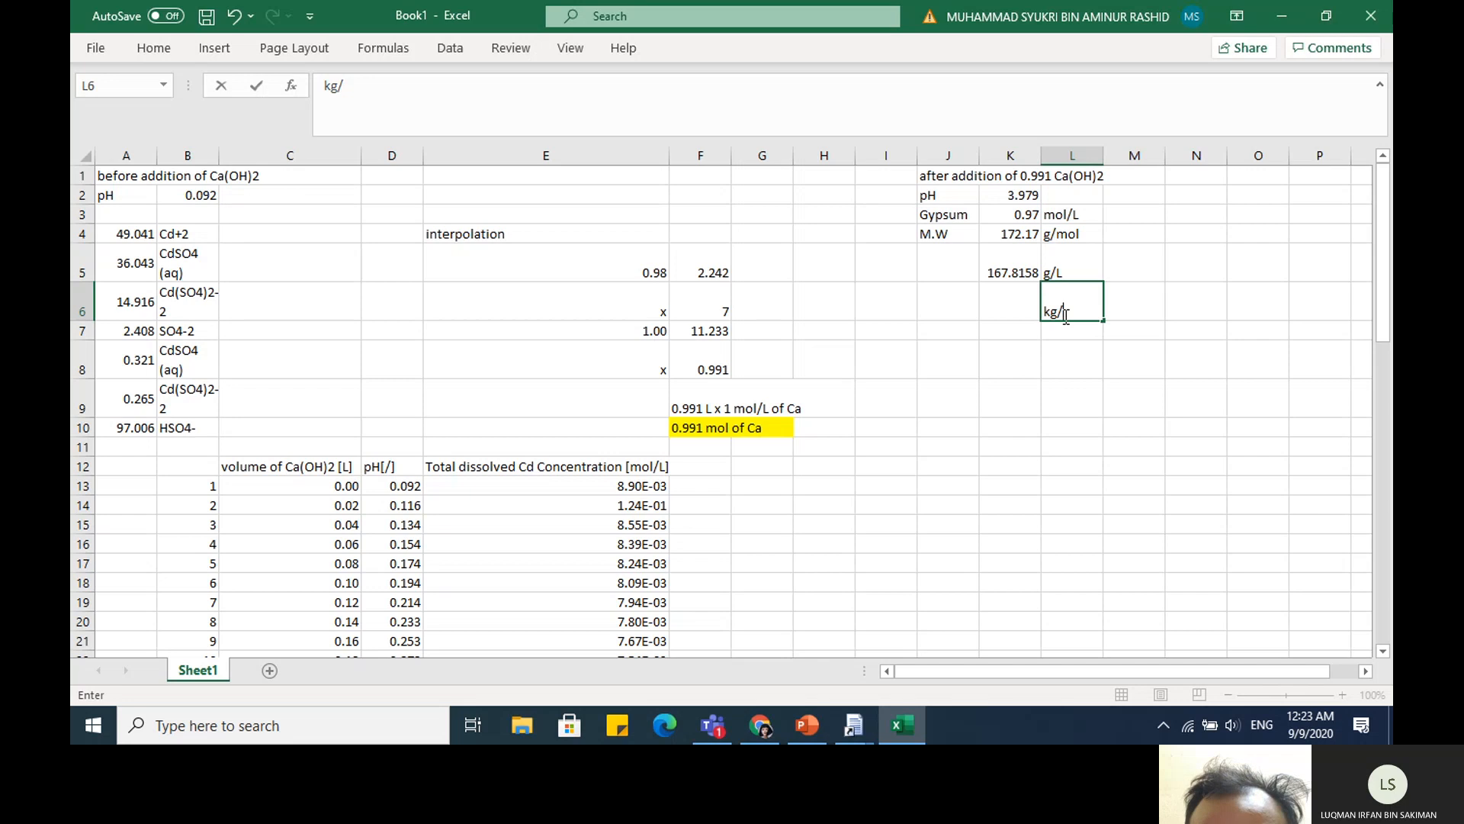
pyautogui.write('m3')
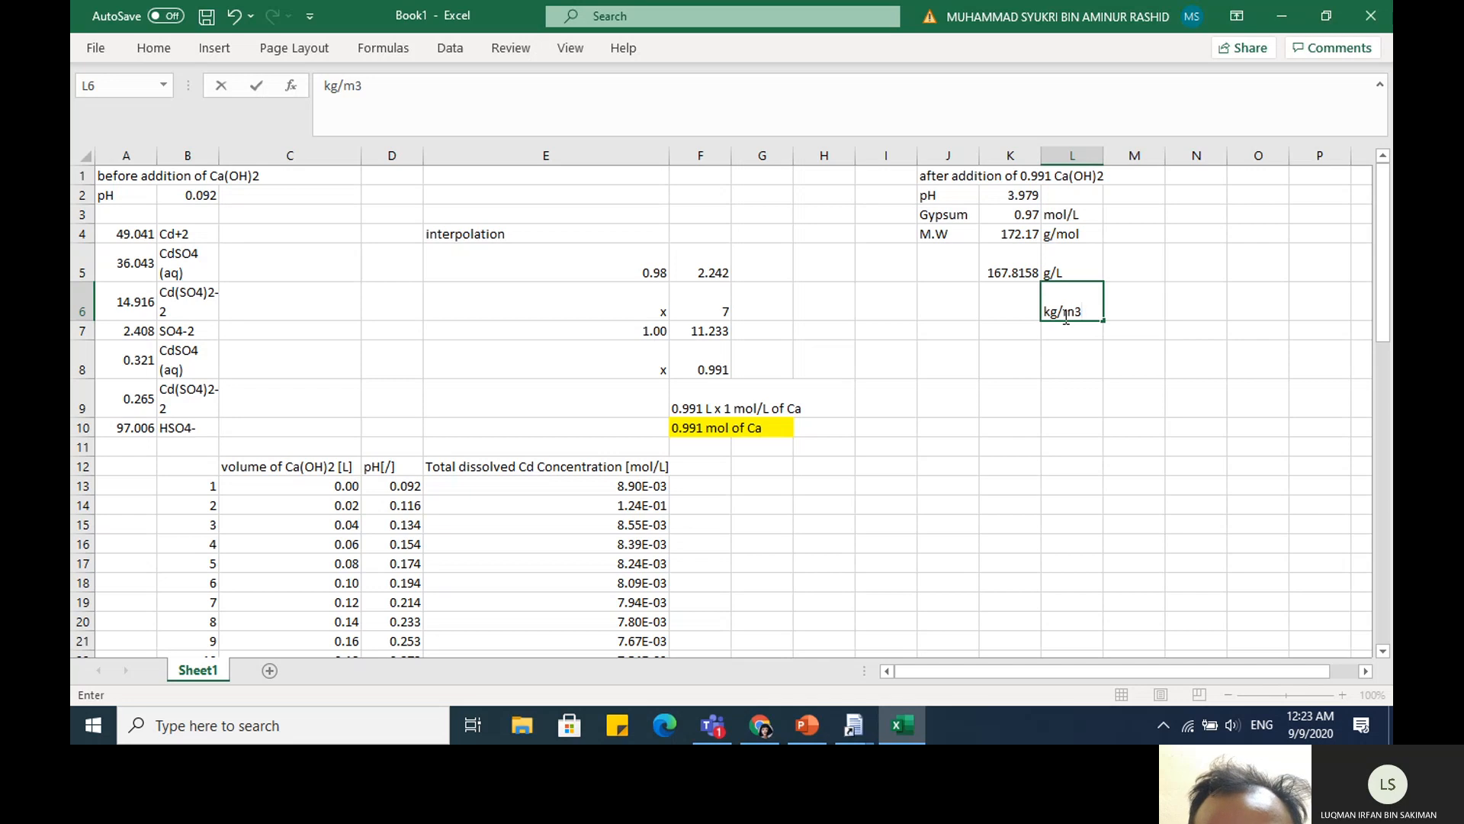
pyautogui.click(807, 725)
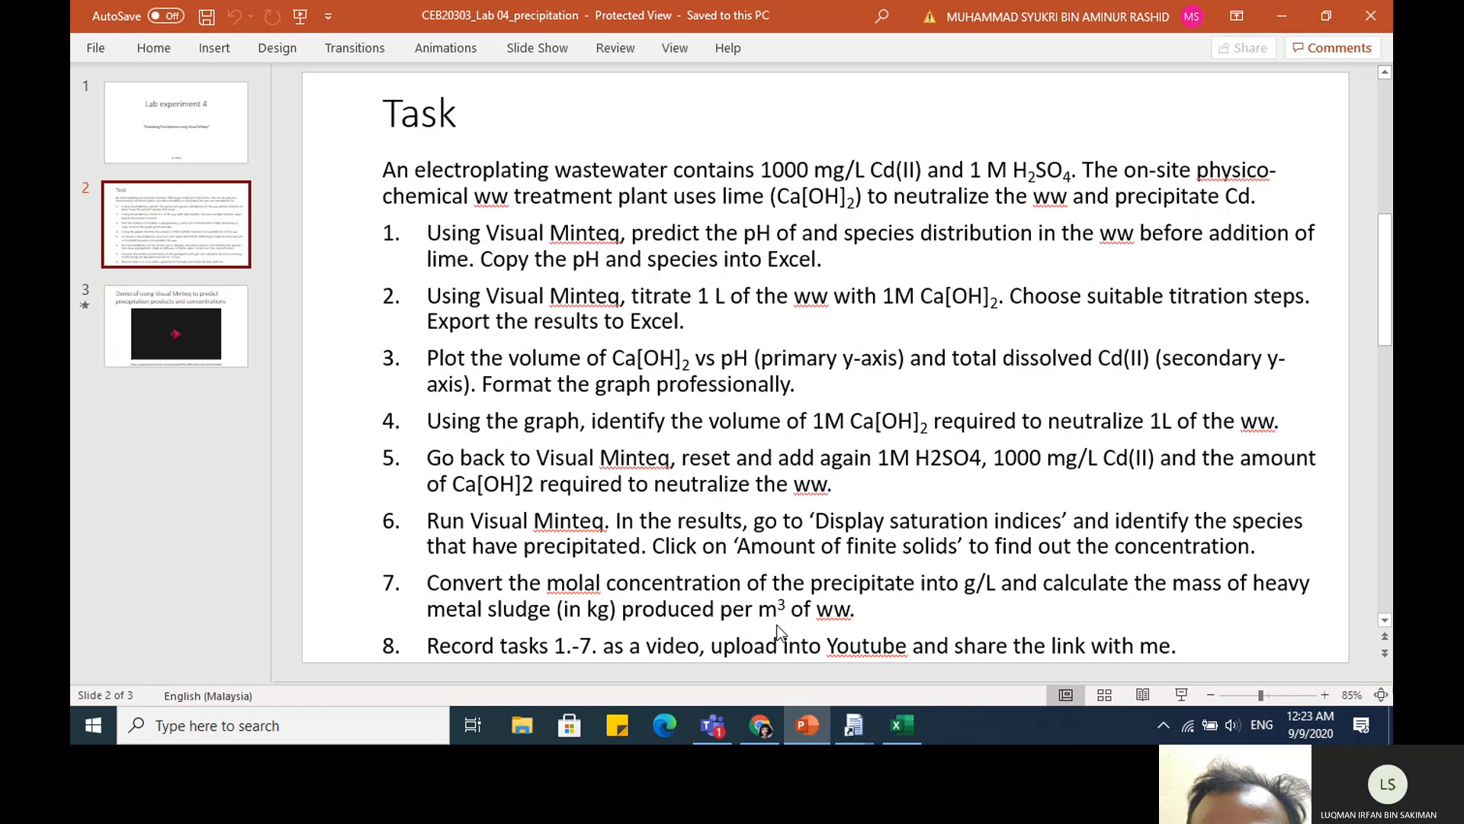
pyautogui.click(900, 729)
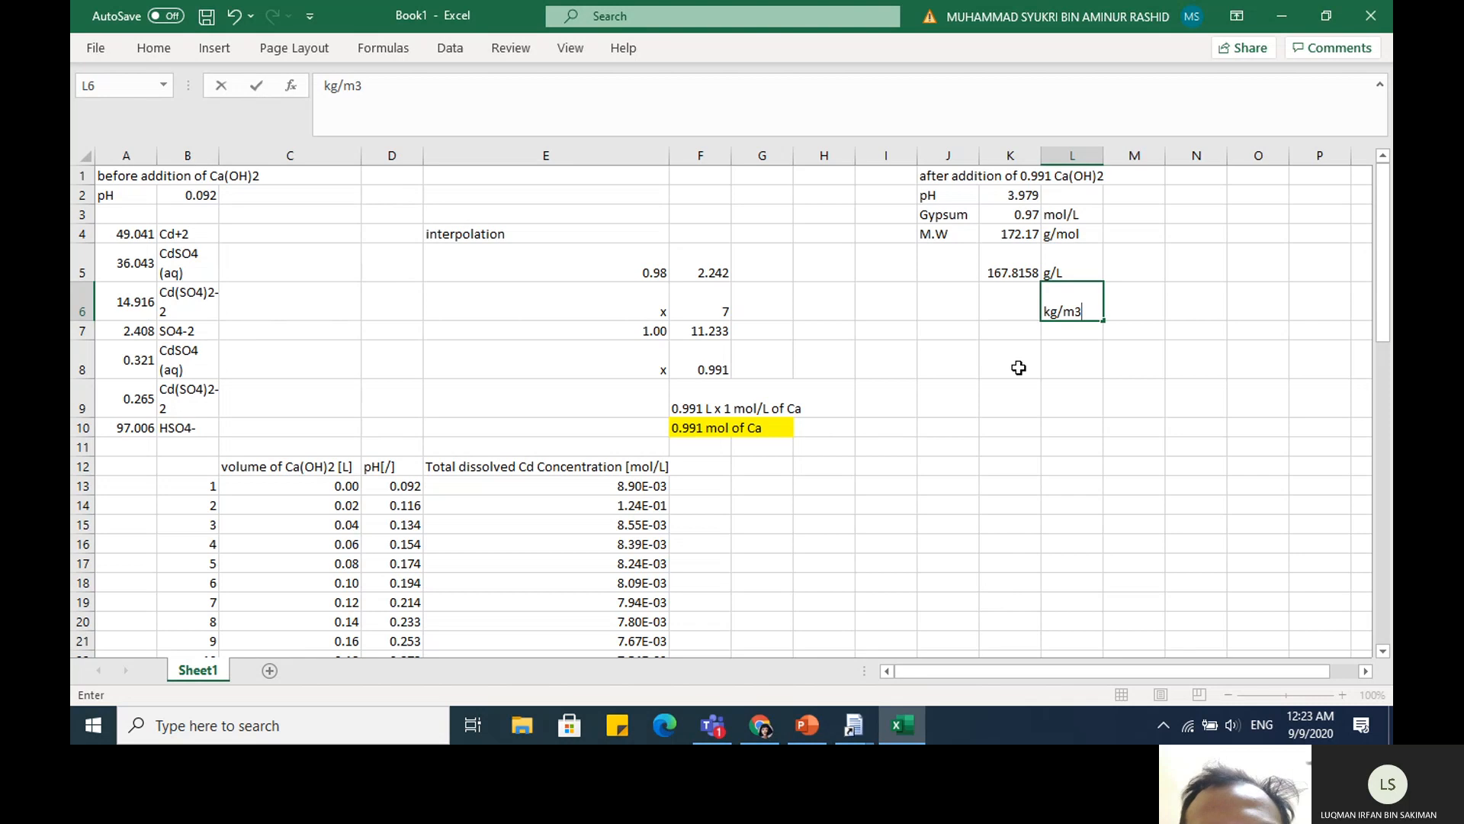
# Calculate the sludge mass per cubic metre of wastewater in cell K6 with the formula =K5*1000/1000
pyautogui.click(1007, 314)
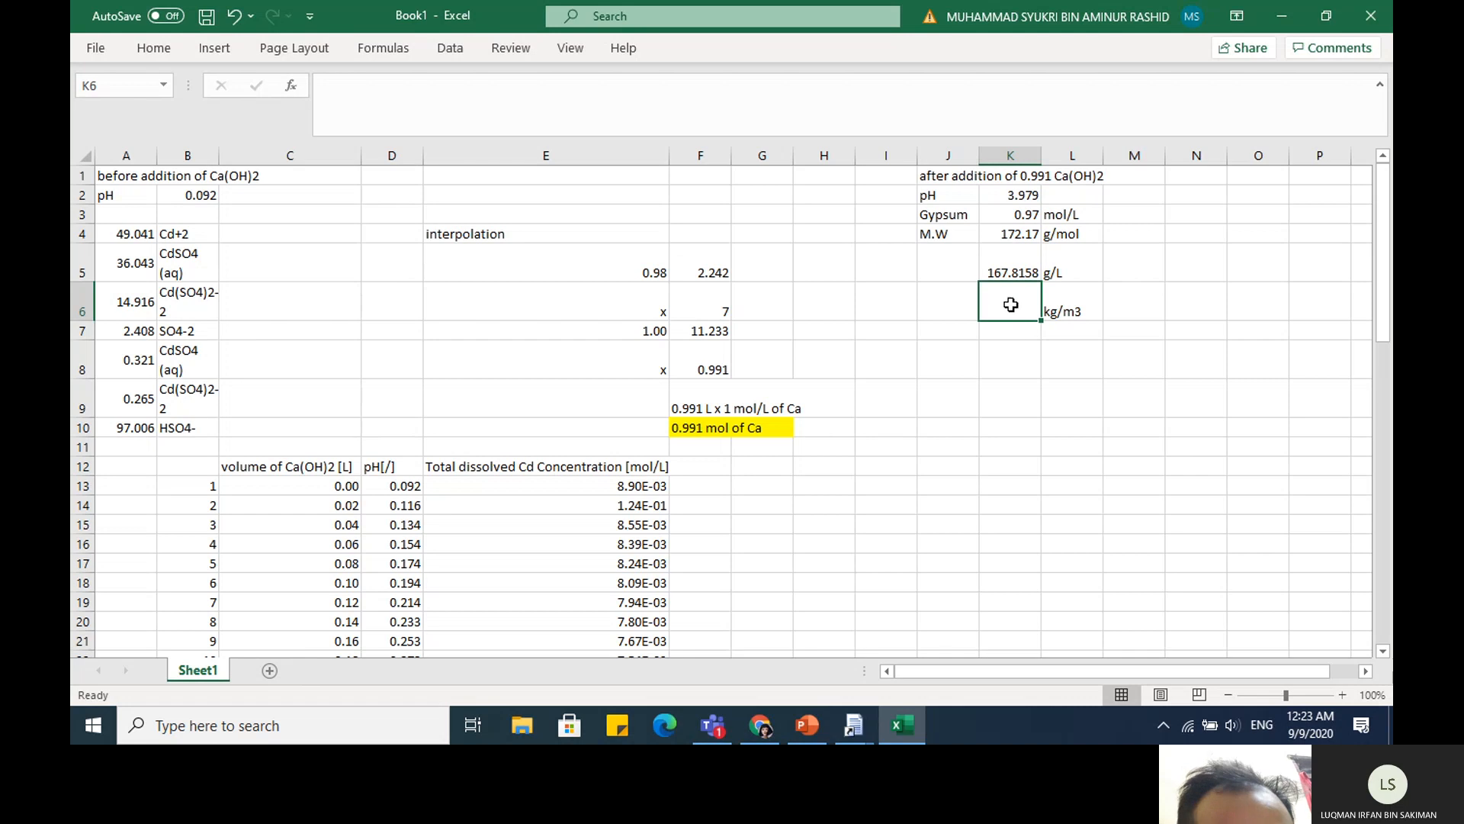
pyautogui.write('=')
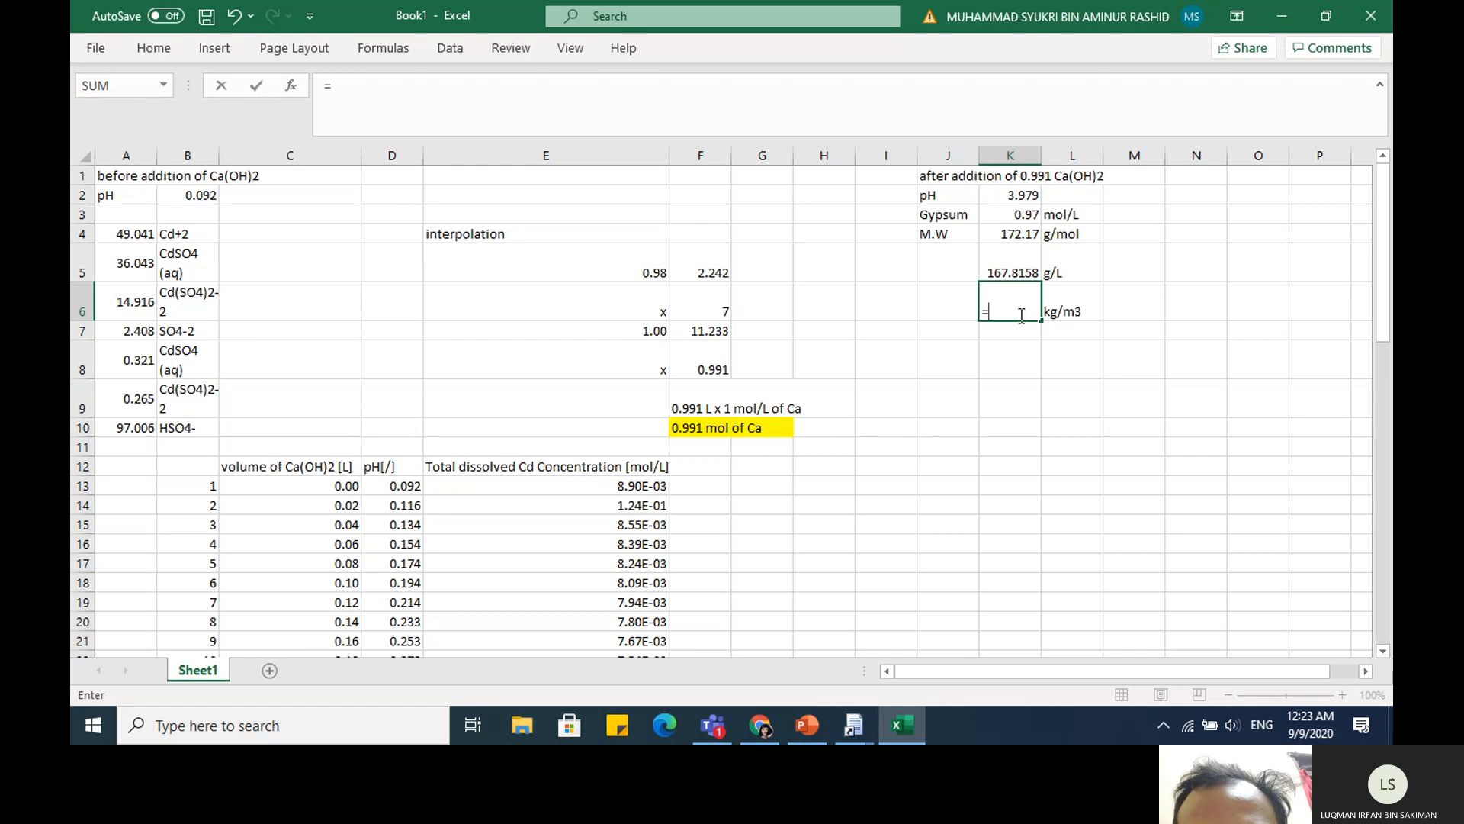
pyautogui.click(1012, 272)
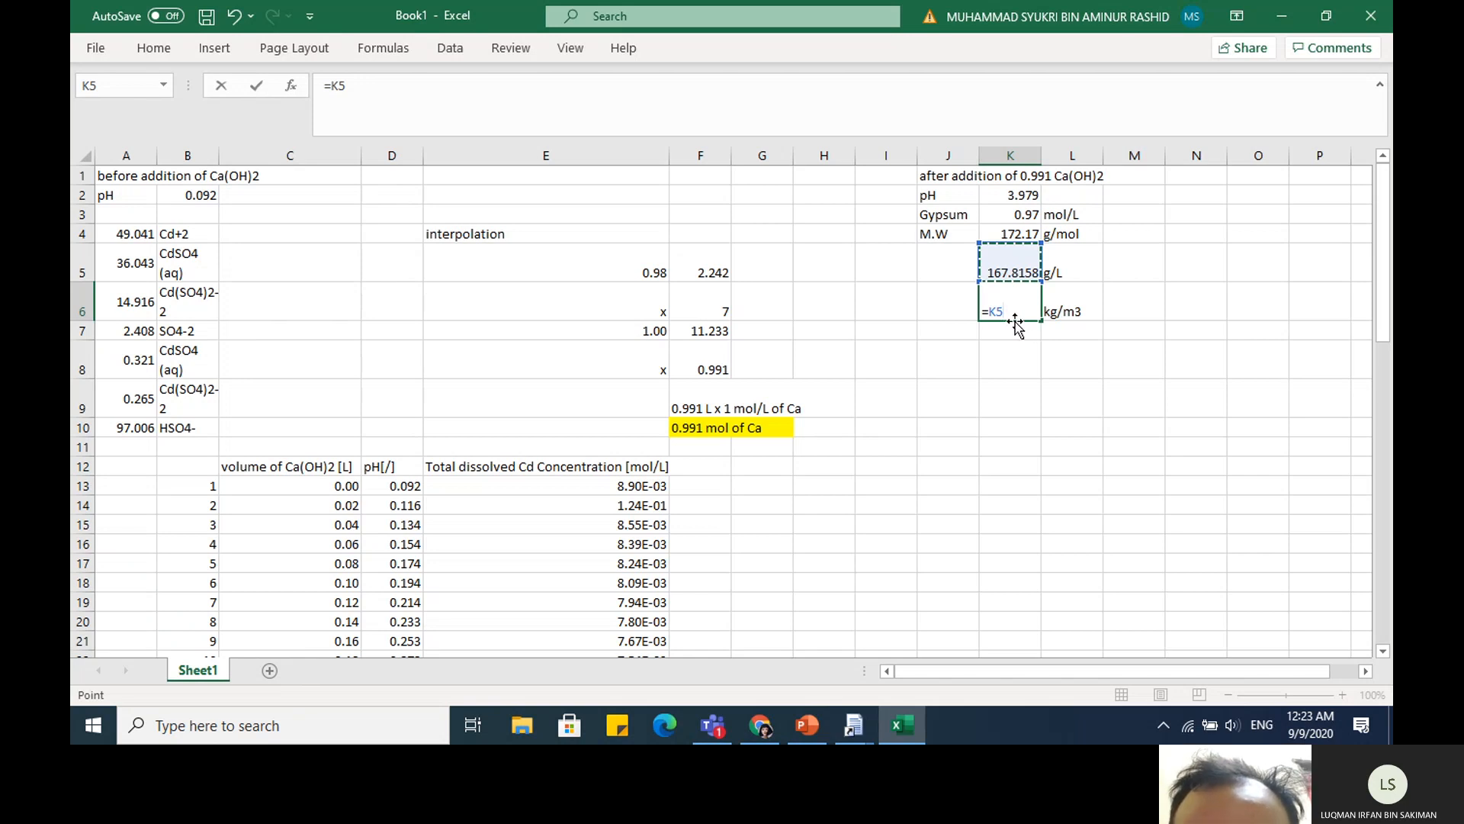
pyautogui.write('*')
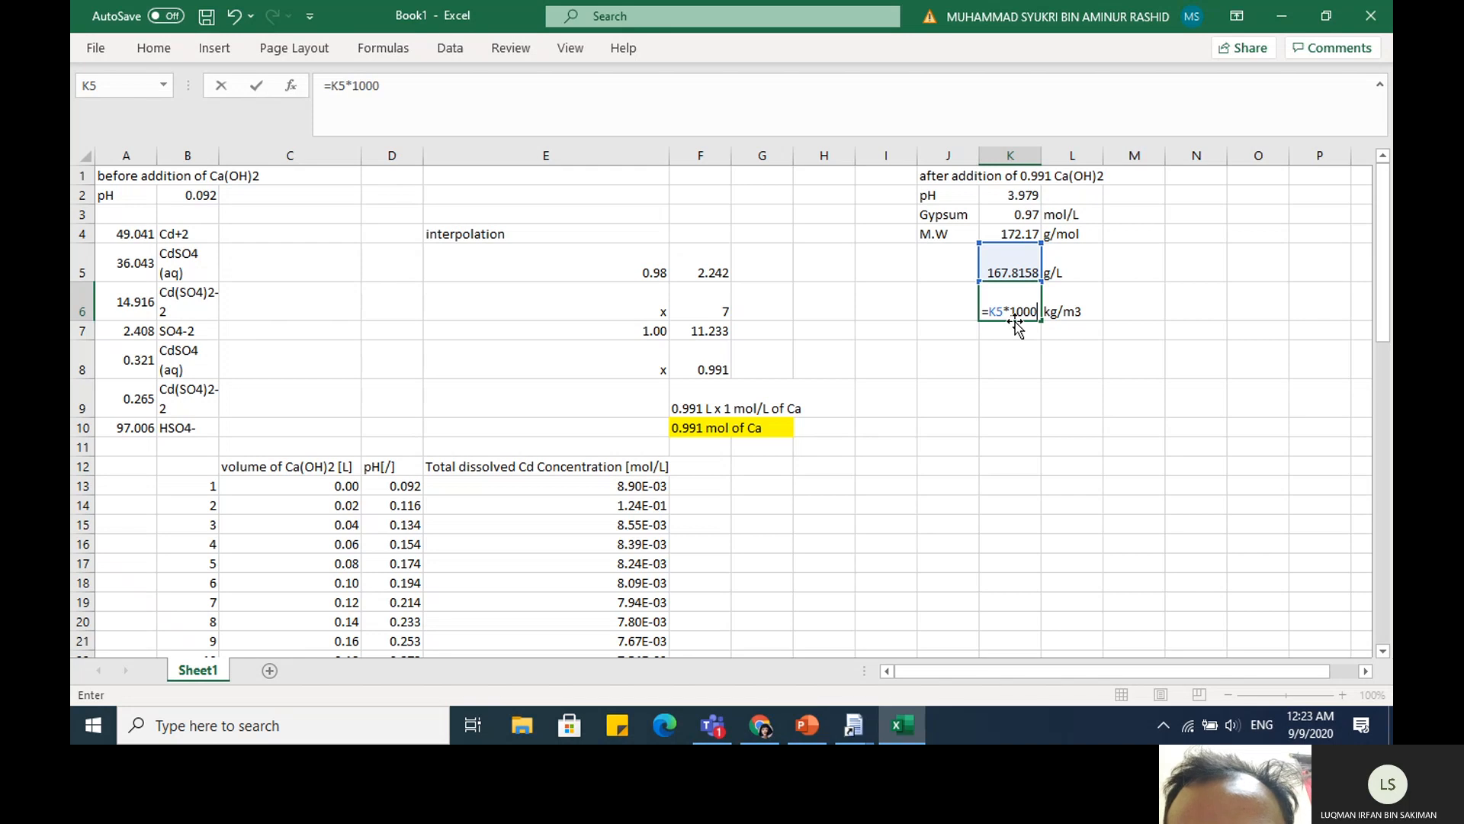
pyautogui.write('1000/100')
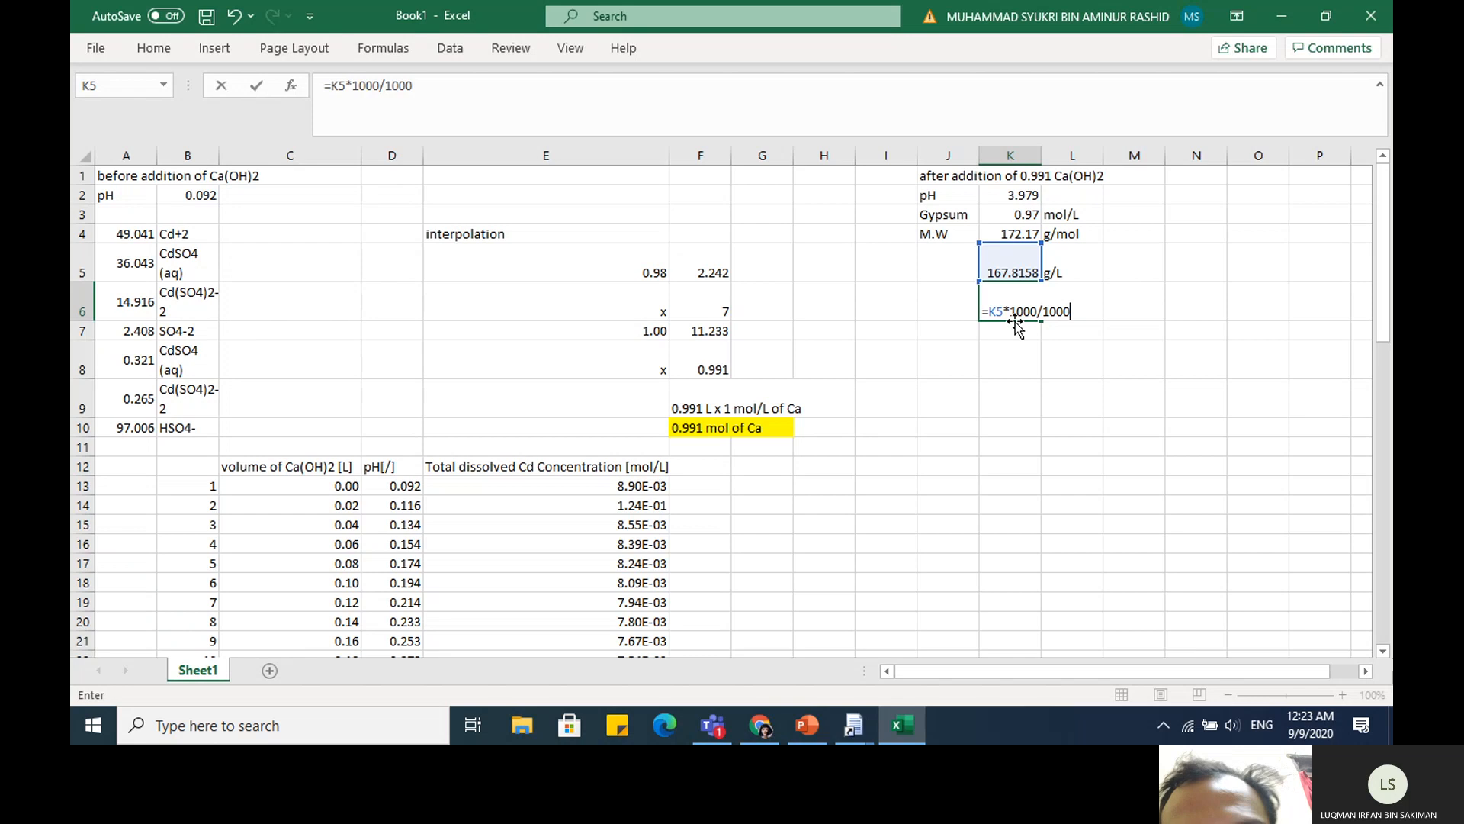
pyautogui.write('0')
pyautogui.press('Return')
pyautogui.click(1062, 310)
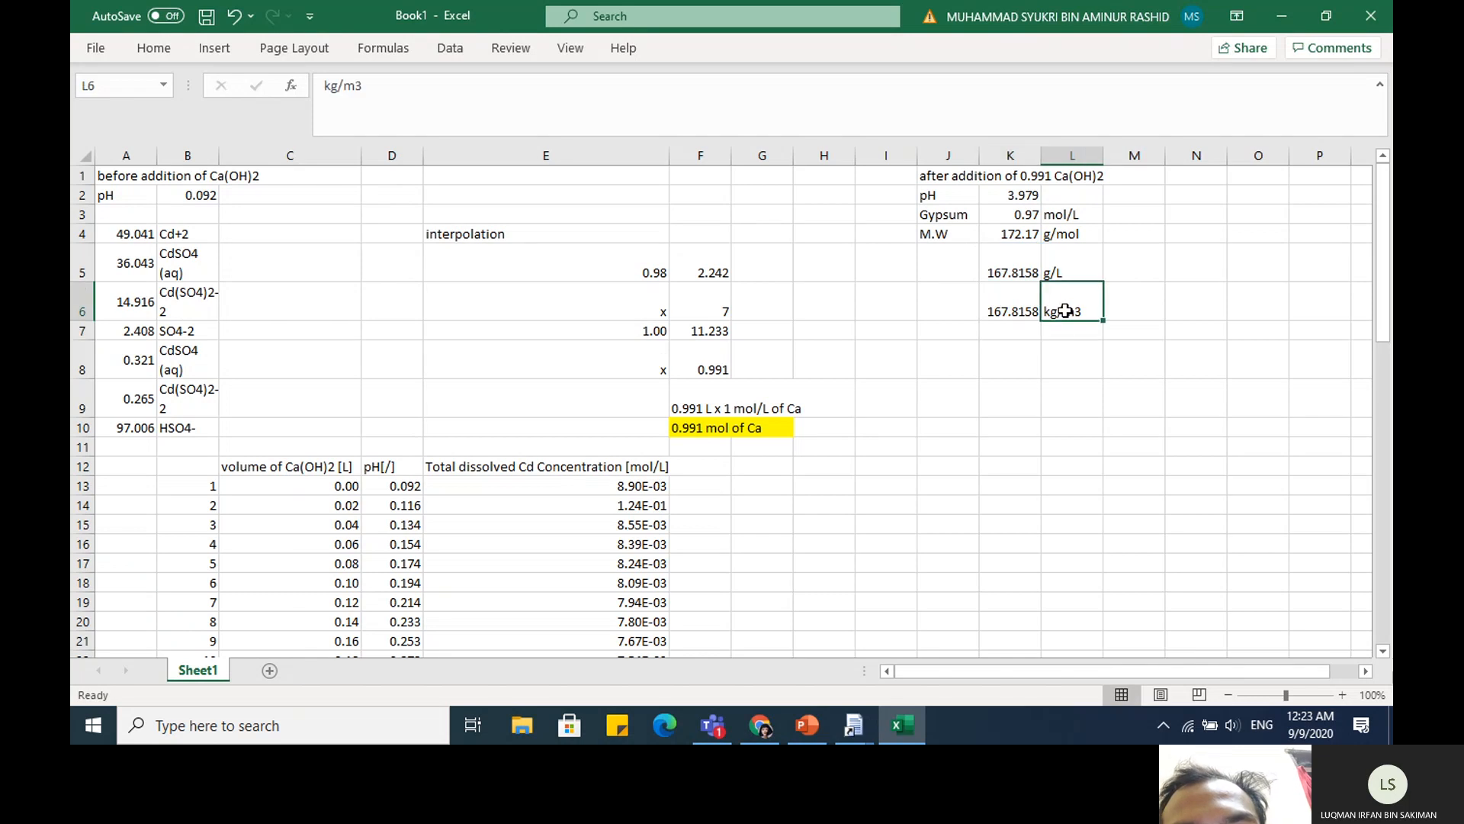
pyautogui.click(1016, 315)
pyautogui.click(1050, 334)
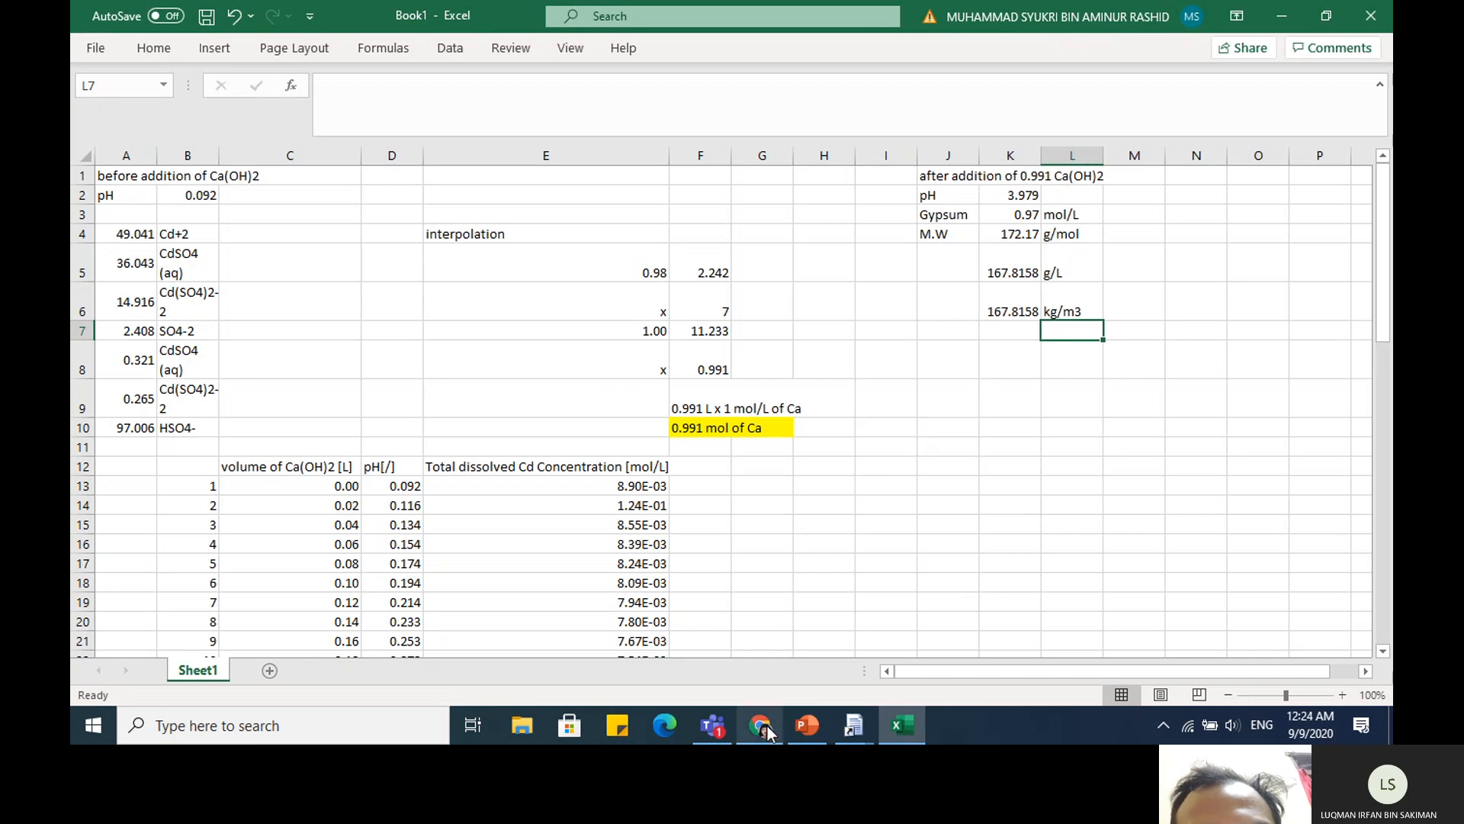
# Switch to Microsoft Teams and choose to stop the meeting recording
pyautogui.click(713, 726)
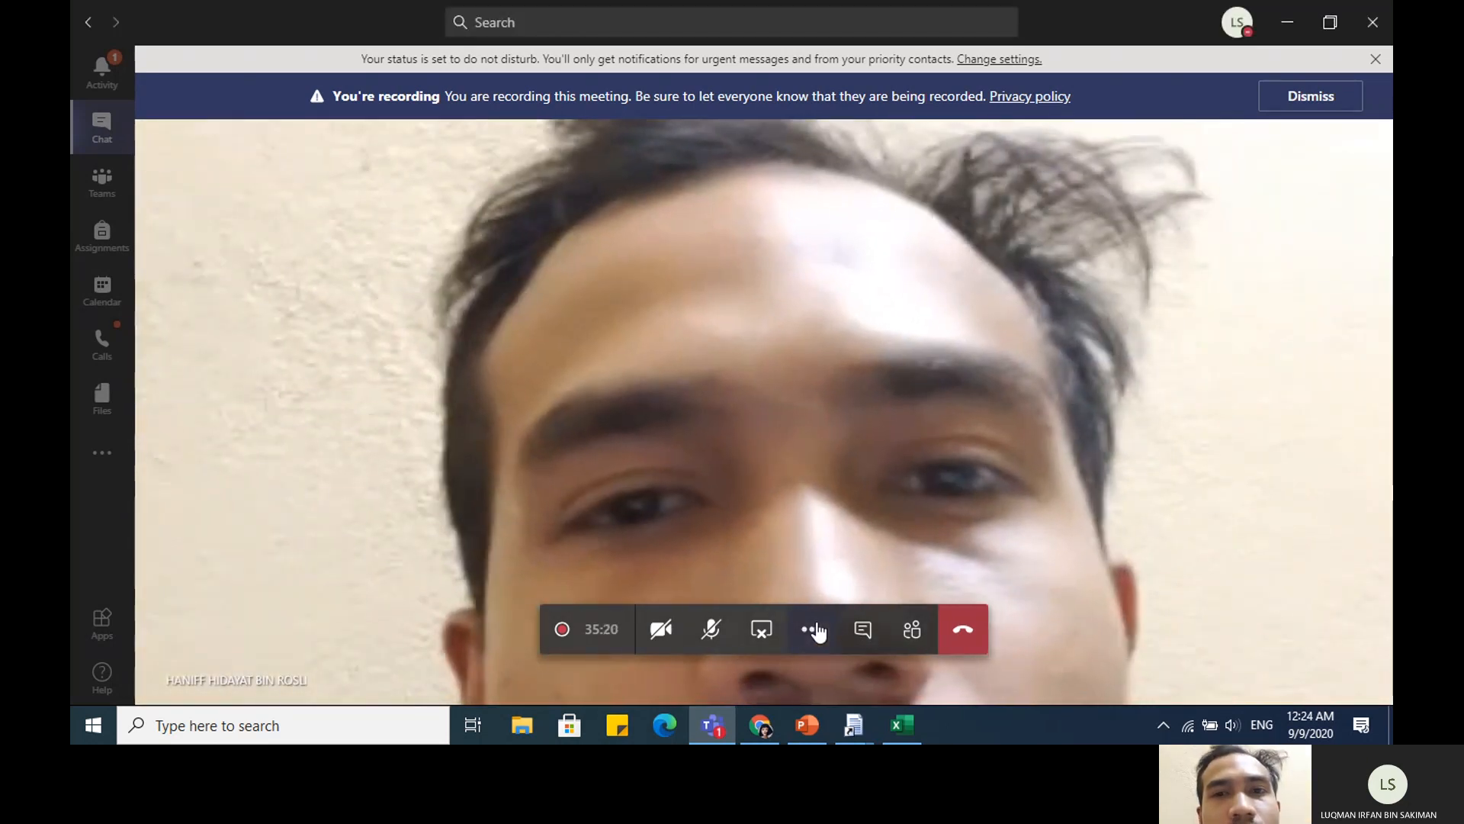
pyautogui.click(827, 614)
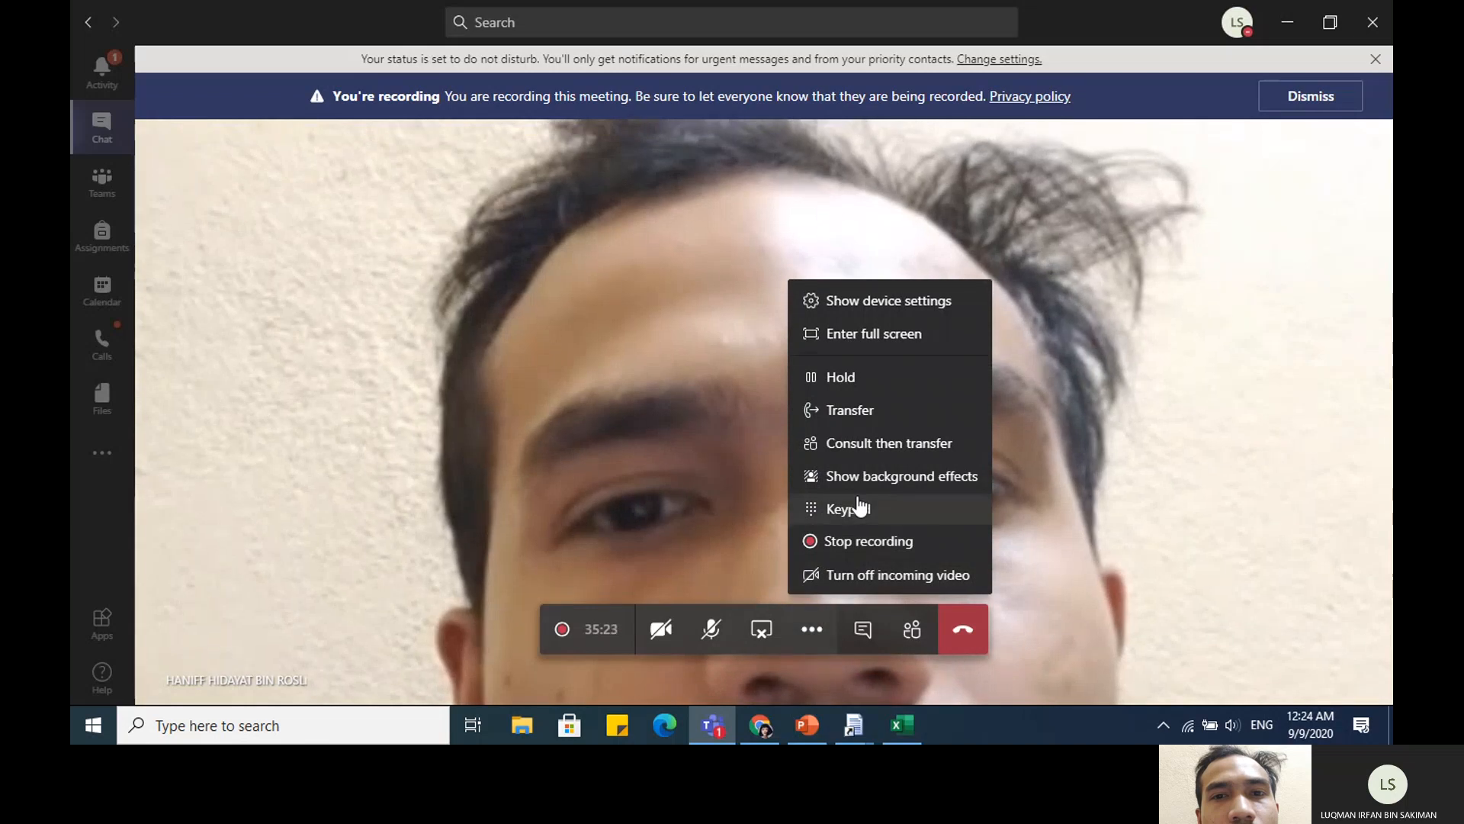
pyautogui.click(840, 541)
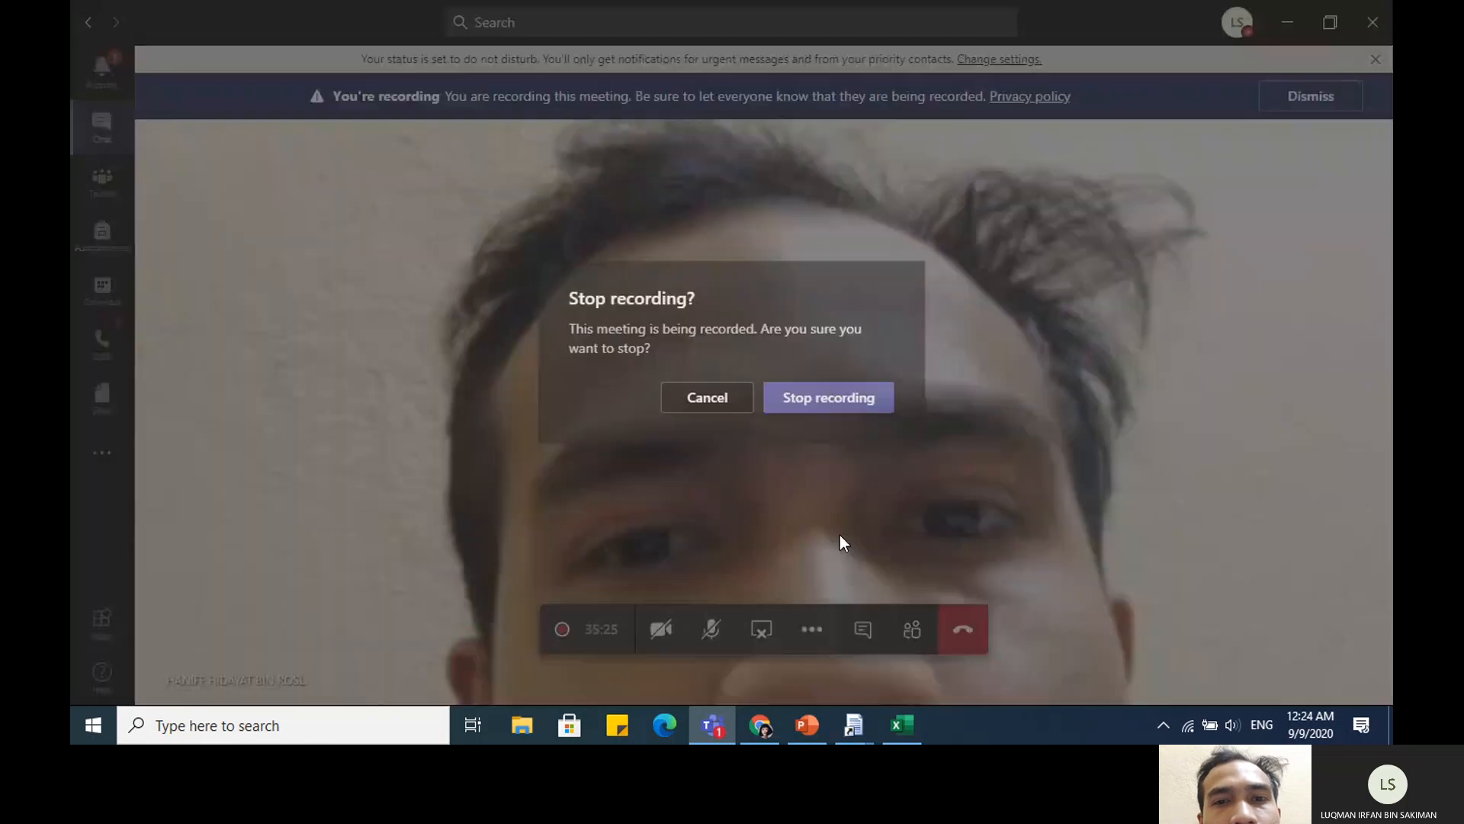